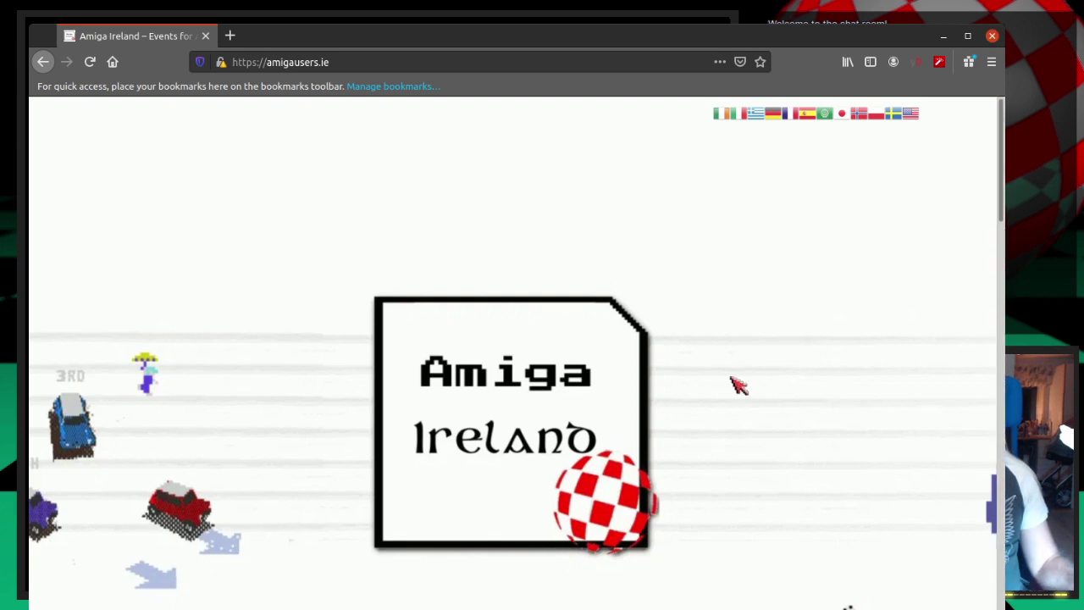
# Step: Examine the Amiga Ireland home page, open its Creative Competition 2021 page and read the closing date and category rules
pyautogui.scroll(-5, 527, 438)
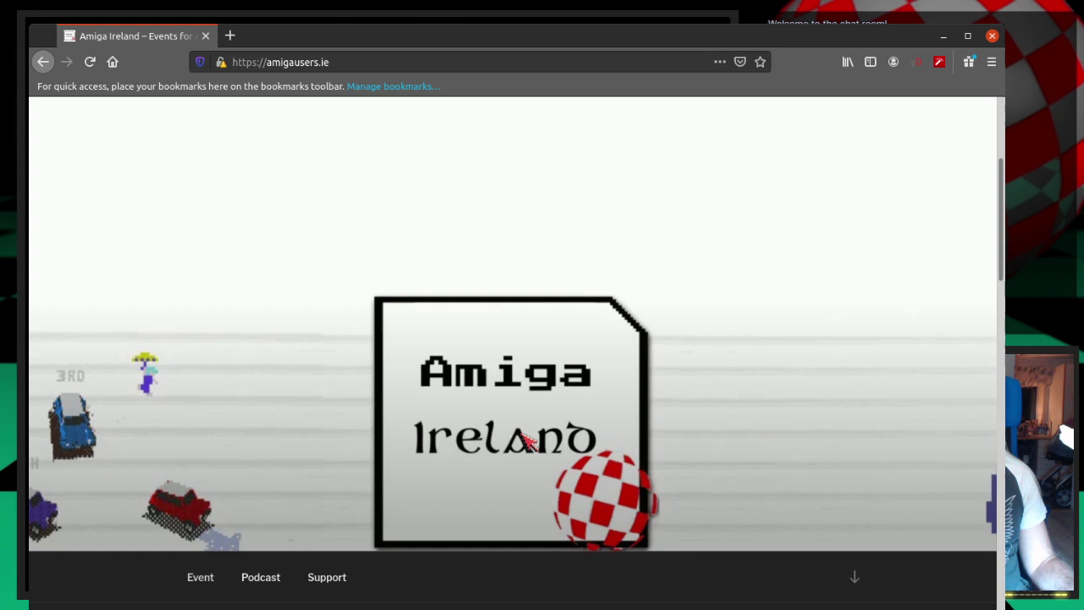
pyautogui.scroll(-2, 527, 436)
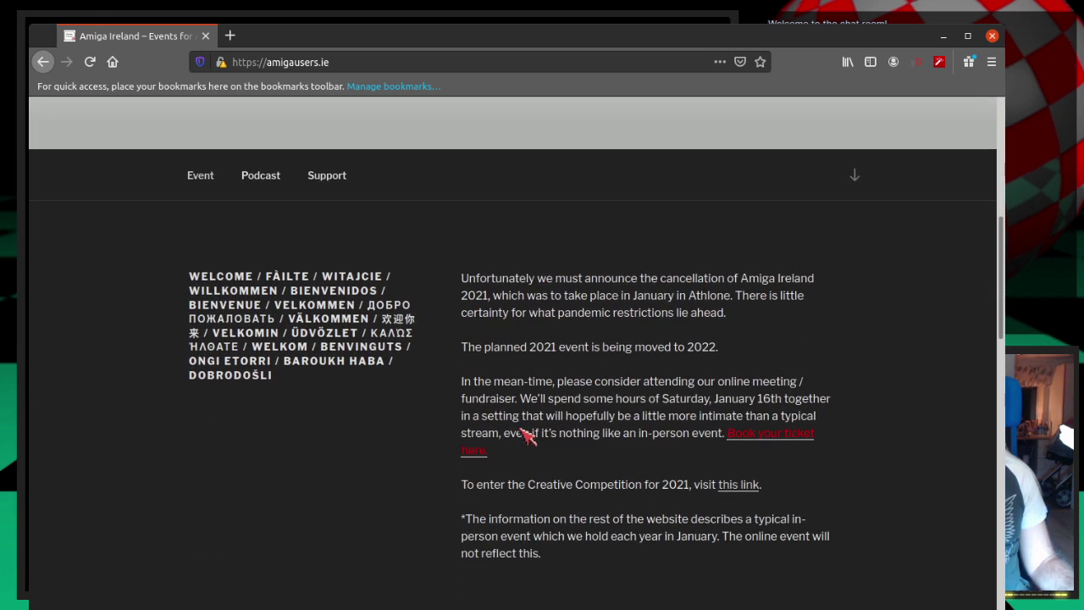
pyautogui.scroll(-1, 527, 433)
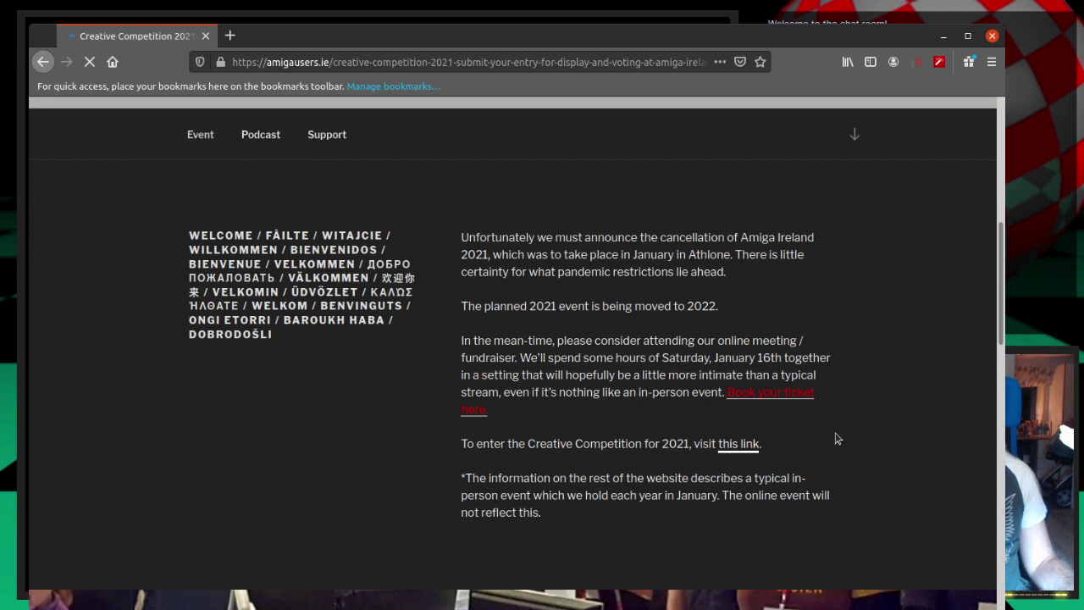
pyautogui.scroll(-3, 895, 435)
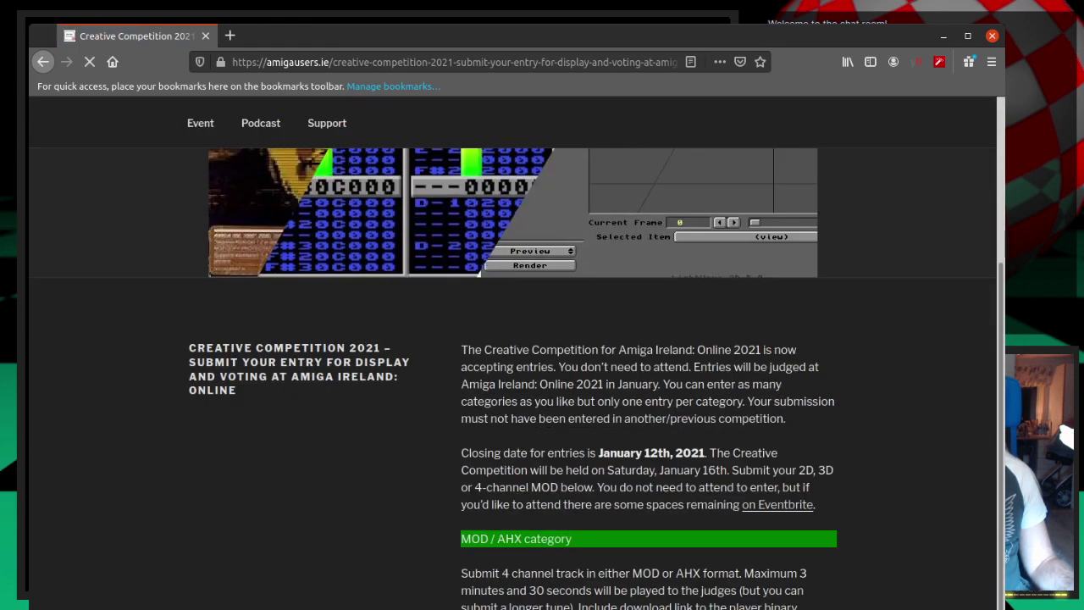
pyautogui.scroll(-2, 542, 356)
pyautogui.scroll(-4, 648, 382)
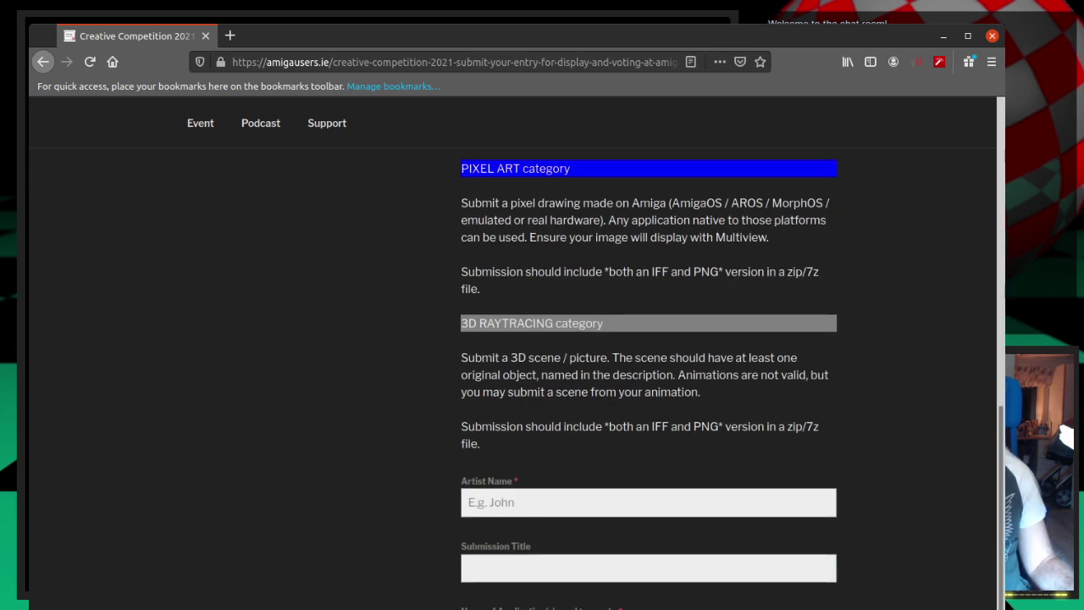
pyautogui.scroll(-2, 647, 381)
pyautogui.scroll(8, 648, 381)
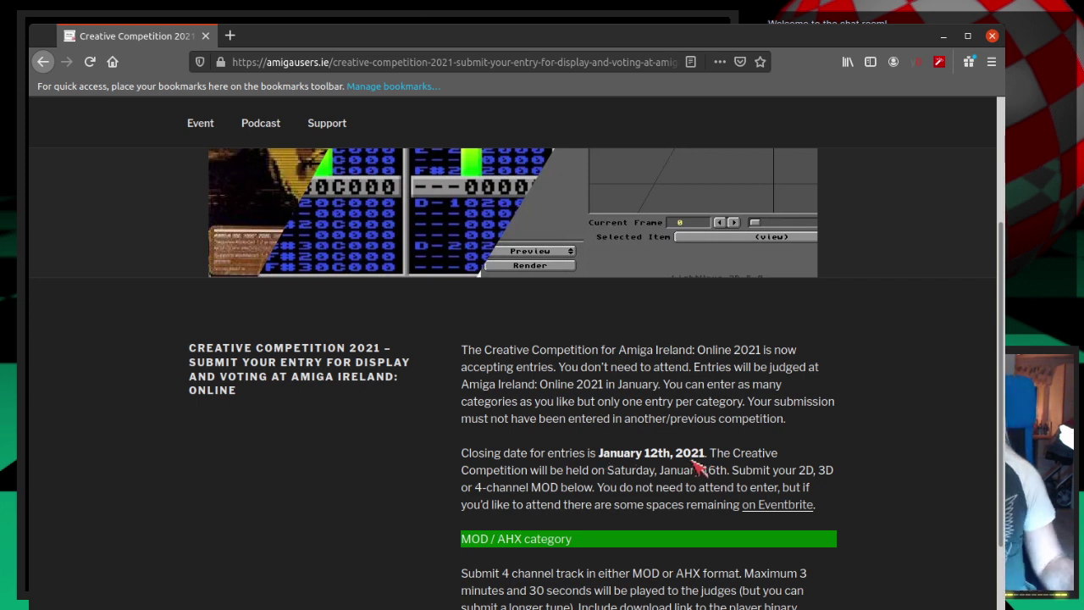
# Step: Close the browser, switch back to the Amiga Workbench desktop and open Webcast_Intro1_scr2
pyautogui.click(992, 37)
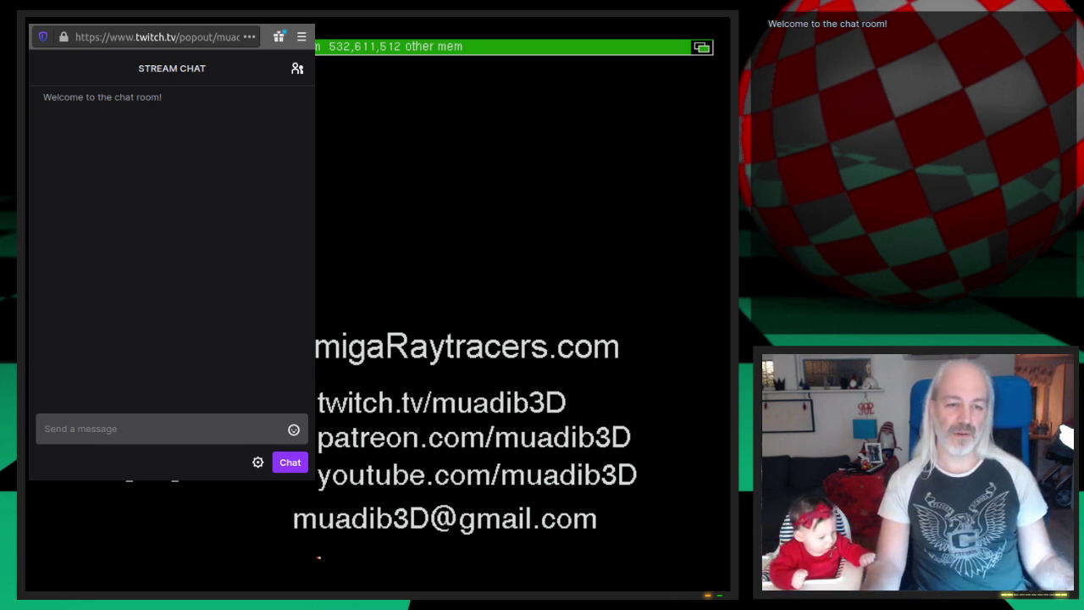
pyautogui.hotkey('alt', 'Tab')
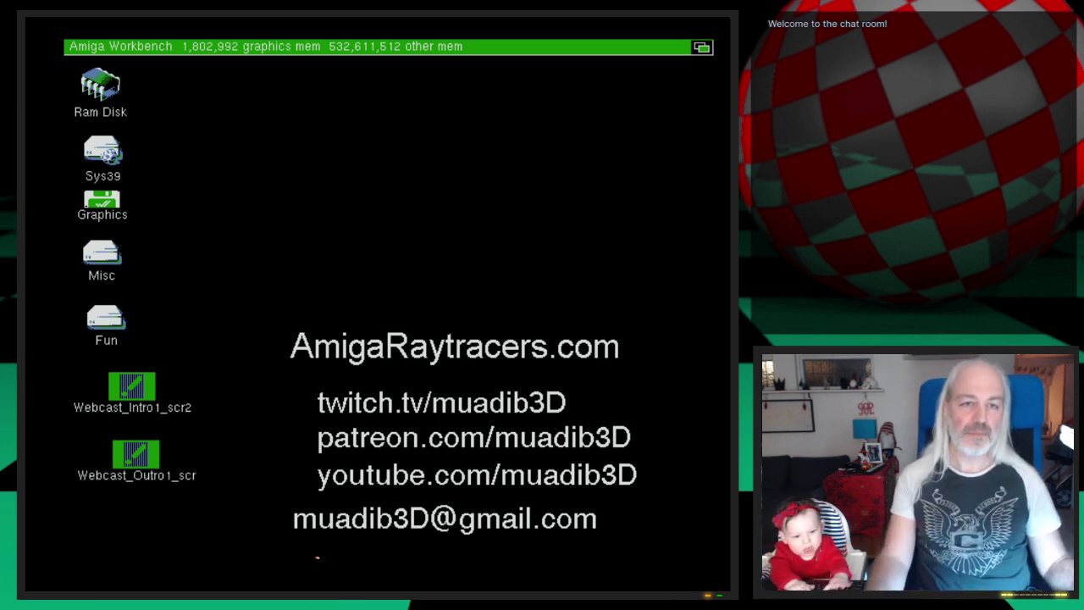
pyautogui.doubleClick(131, 389)
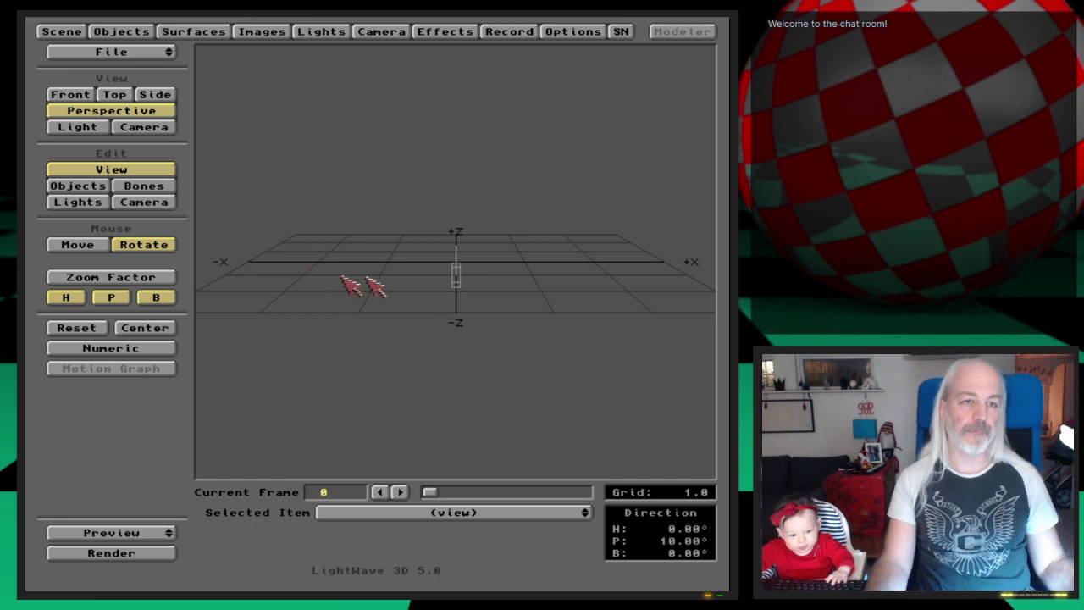
# Step: Load the scene Shuttle-GearDoorsAnimated from 3D:webcast/Ep.29/Scenes
pyautogui.moveTo(431, 296); pyautogui.dragTo(424, 327)
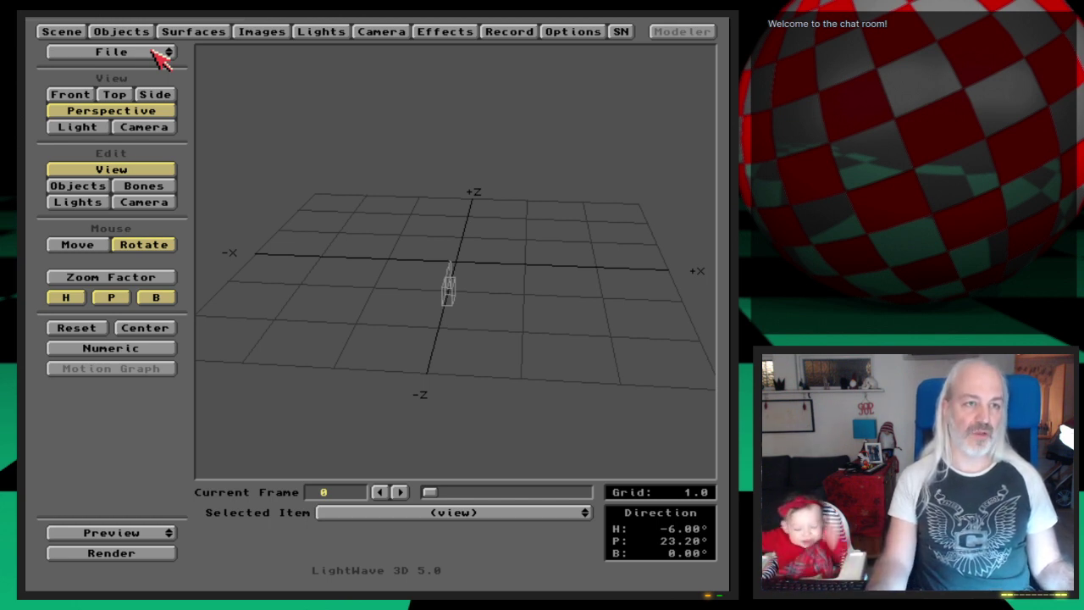
pyautogui.moveTo(154, 50); pyautogui.dragTo(135, 71)
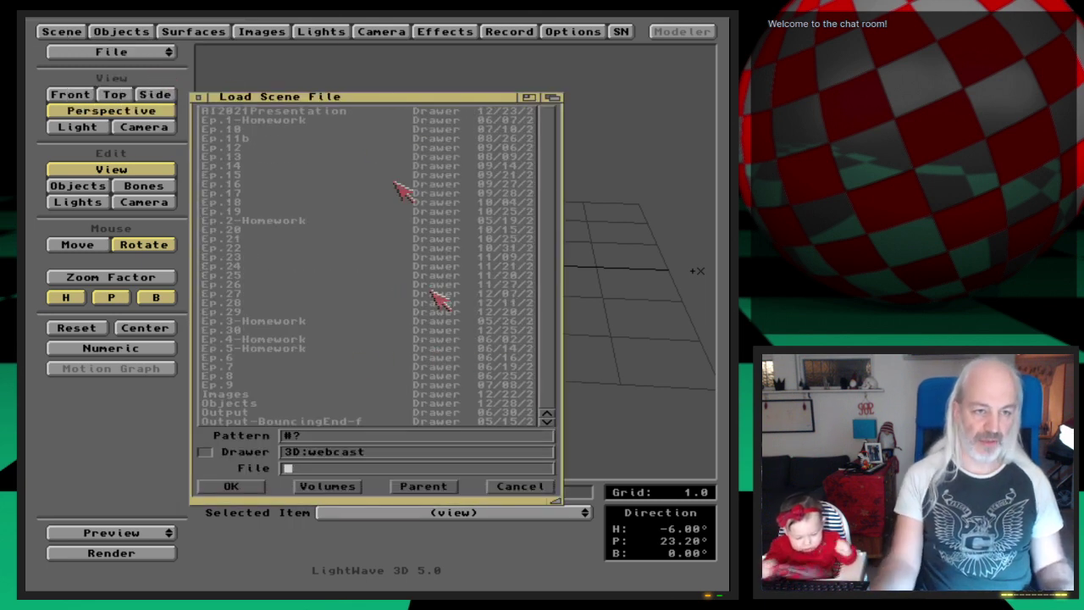
pyautogui.doubleClick(226, 313)
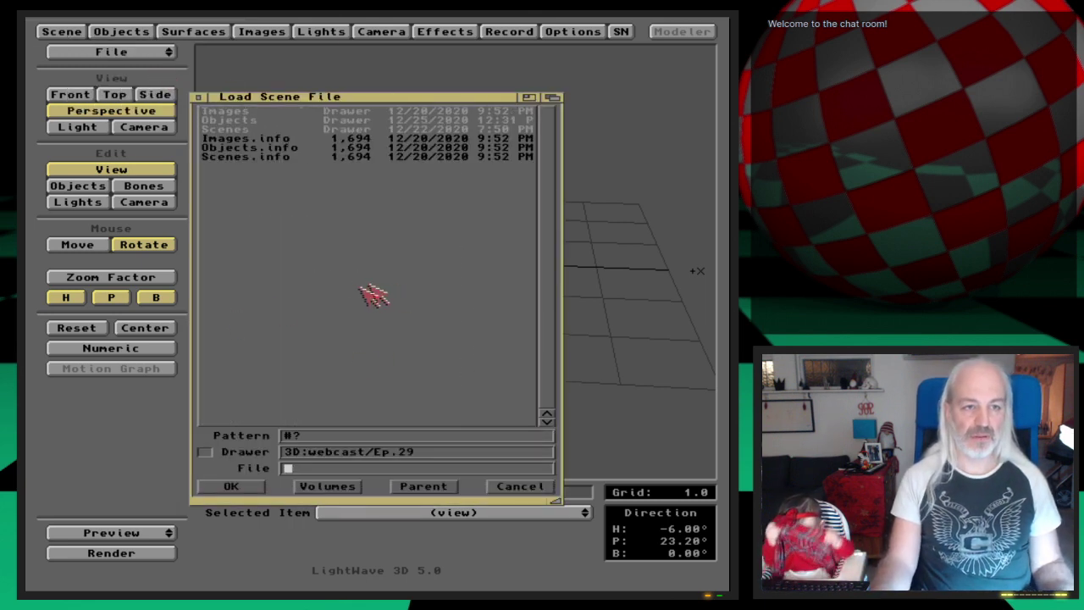
pyautogui.doubleClick(268, 129)
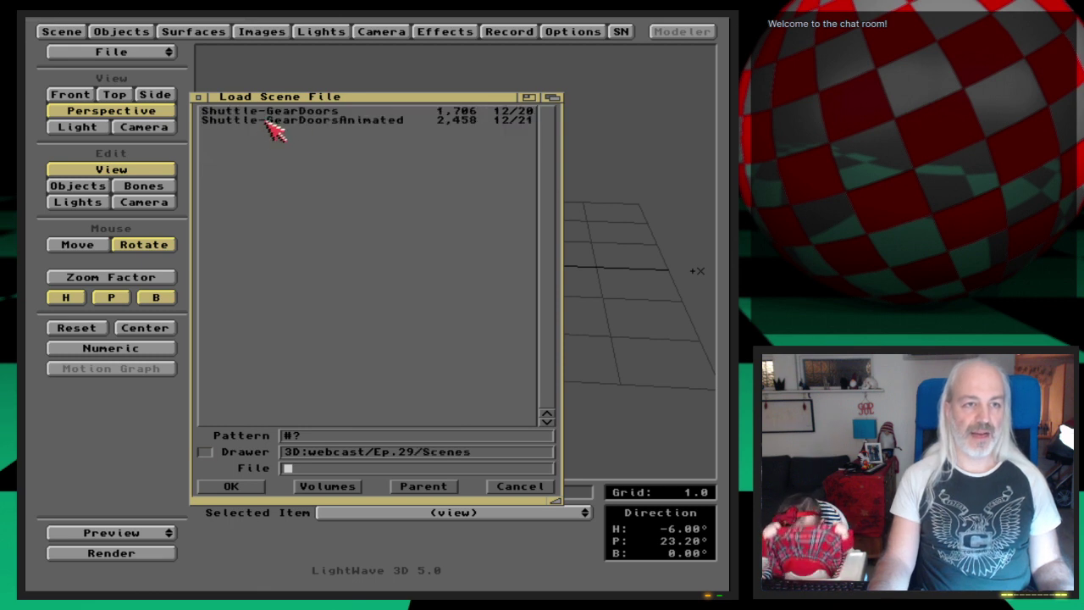
pyautogui.doubleClick(337, 121)
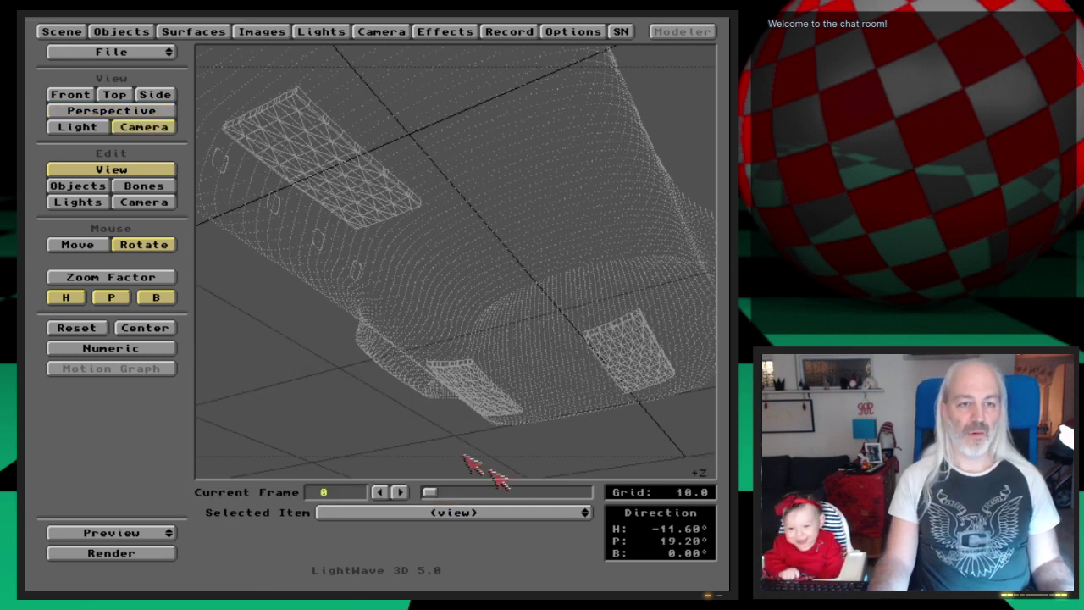
# Step: Play a wireframe preview of the gear door animation, end it and free the preview
pyautogui.moveTo(432, 495); pyautogui.dragTo(406, 497)
pyautogui.moveTo(144, 542); pyautogui.dragTo(148, 536)
pyautogui.click(222, 354)
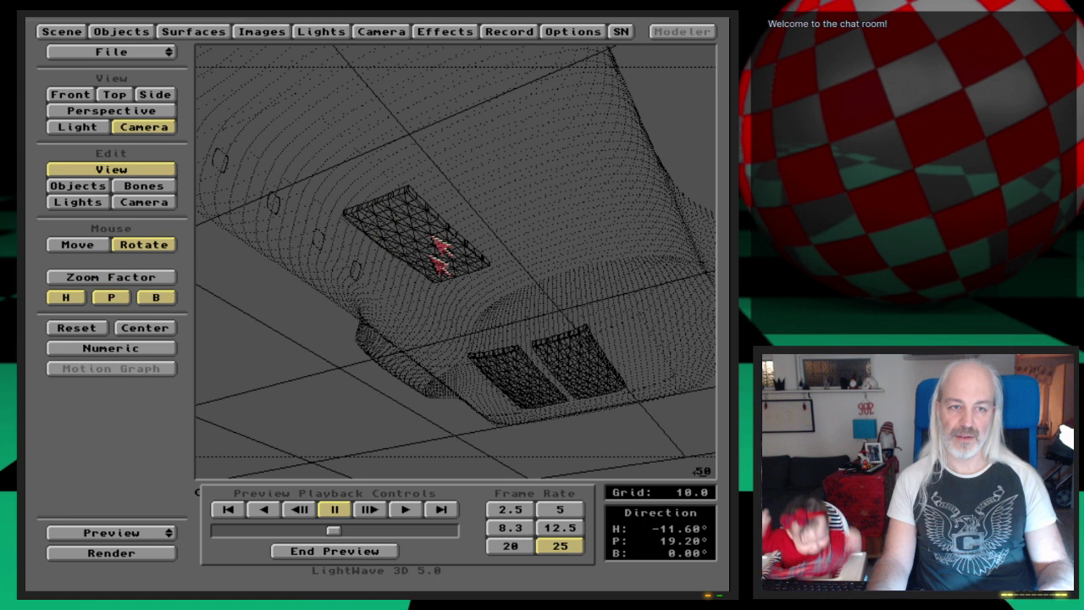
pyautogui.click(387, 550)
pyautogui.click(174, 534)
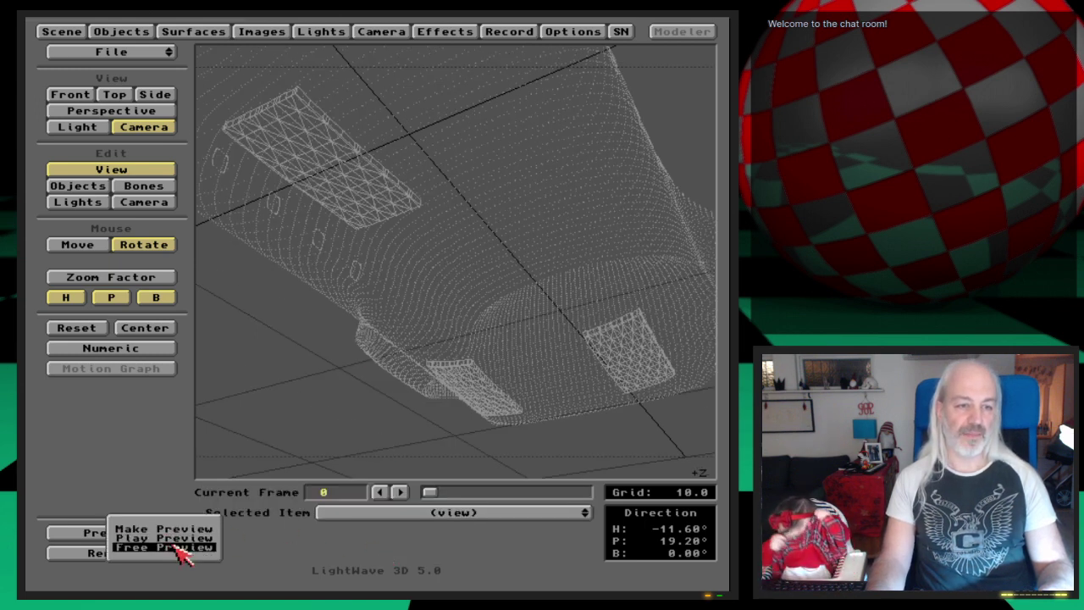
pyautogui.click(177, 547)
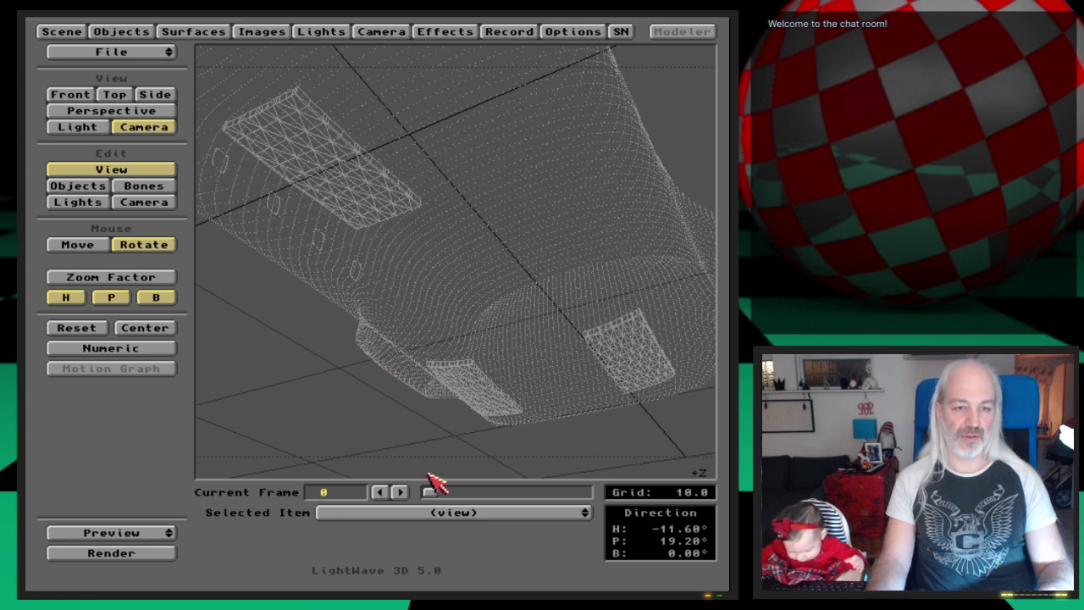
# Step: Go to frame 47, render the camera view of the shuttle's underside and close the rendered image
pyautogui.moveTo(430, 492); pyautogui.dragTo(503, 489)
pyautogui.press('F9')
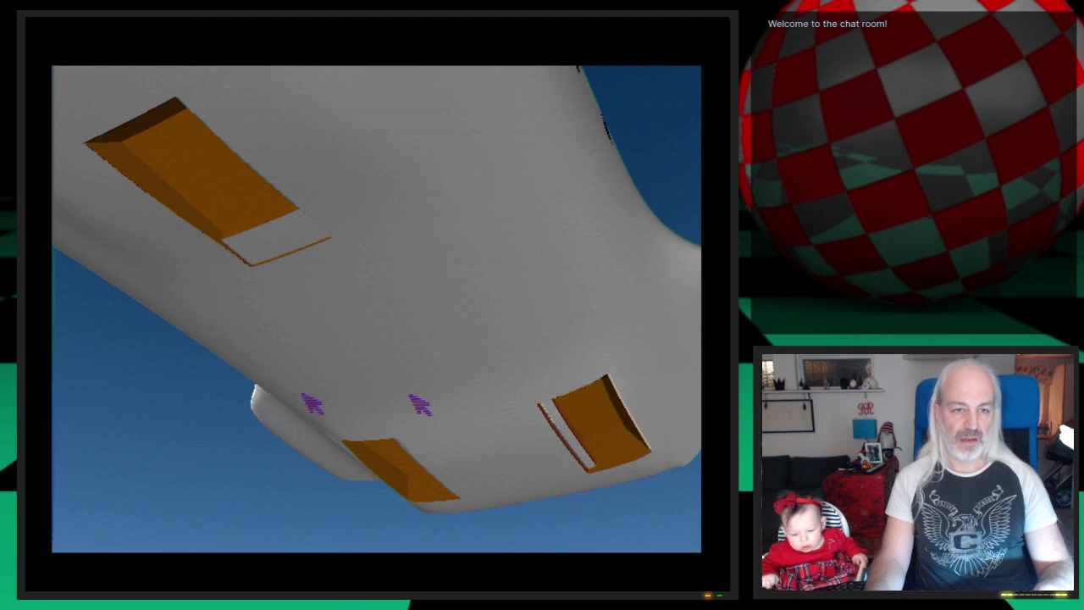
pyautogui.click(485, 388)
pyautogui.press('Escape')
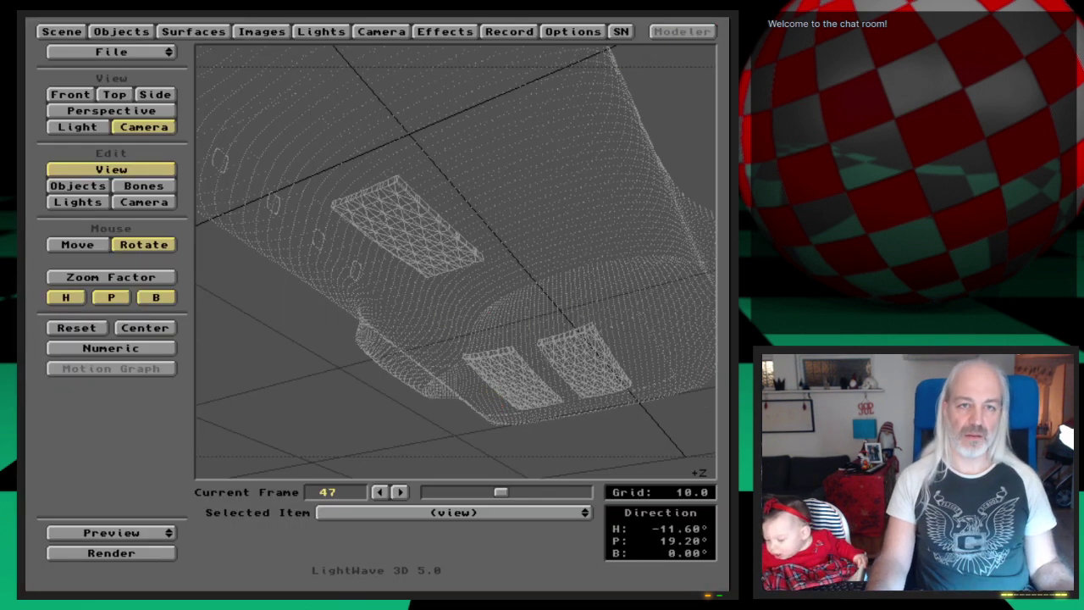
# Step: Switch to Modeler and load the object ShuttleC2_CockpitGearWindows_st5 from 3D:webcast/Ep.30/Objects
pyautogui.click(702, 28)
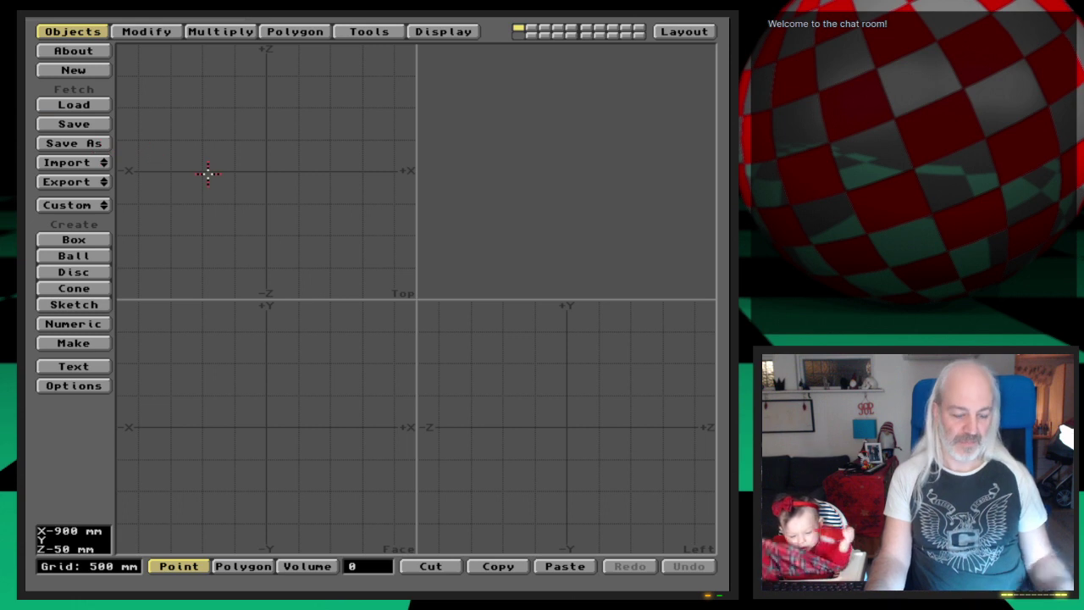
pyautogui.press('l')
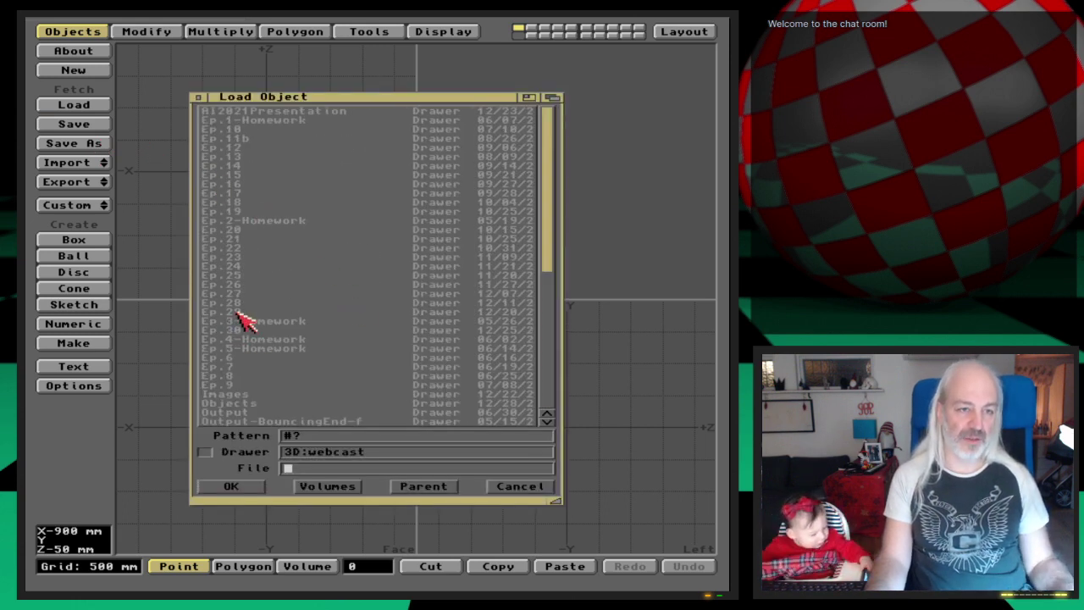
pyautogui.click(234, 313)
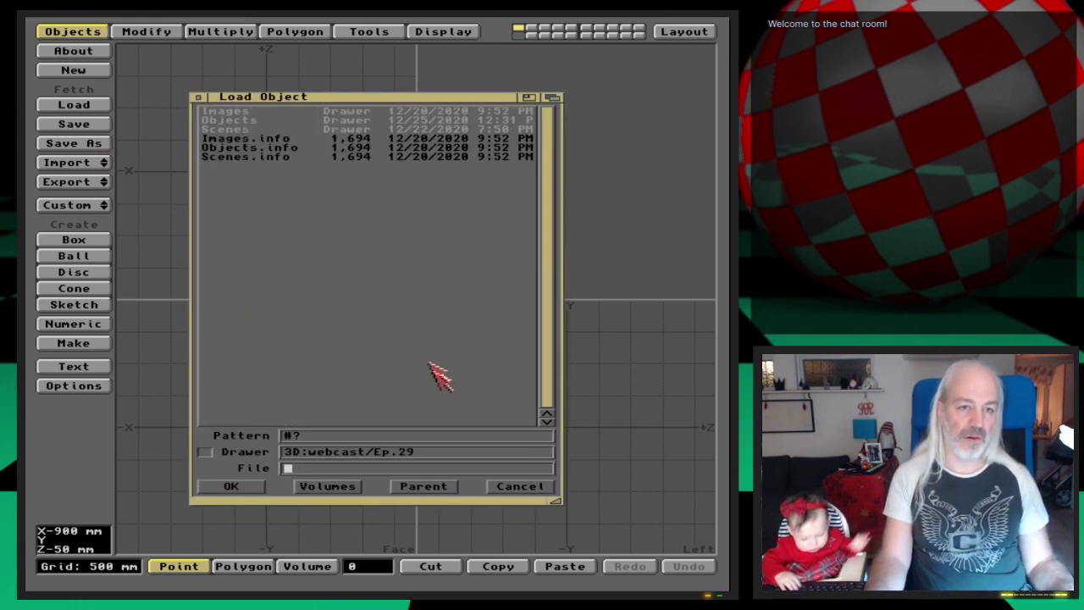
pyautogui.click(436, 486)
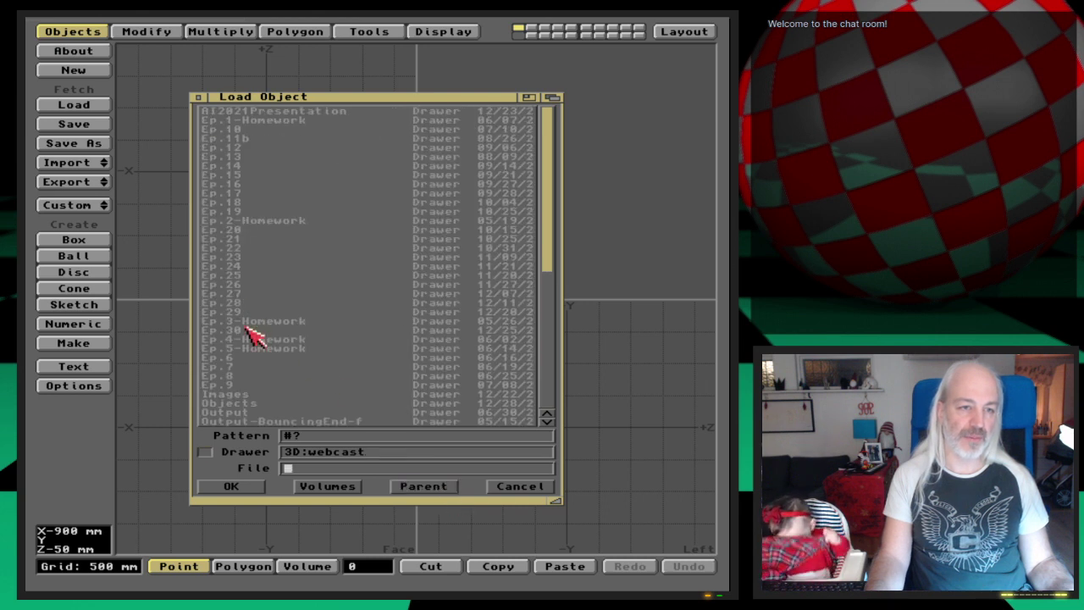
pyautogui.click(247, 330)
pyautogui.click(254, 121)
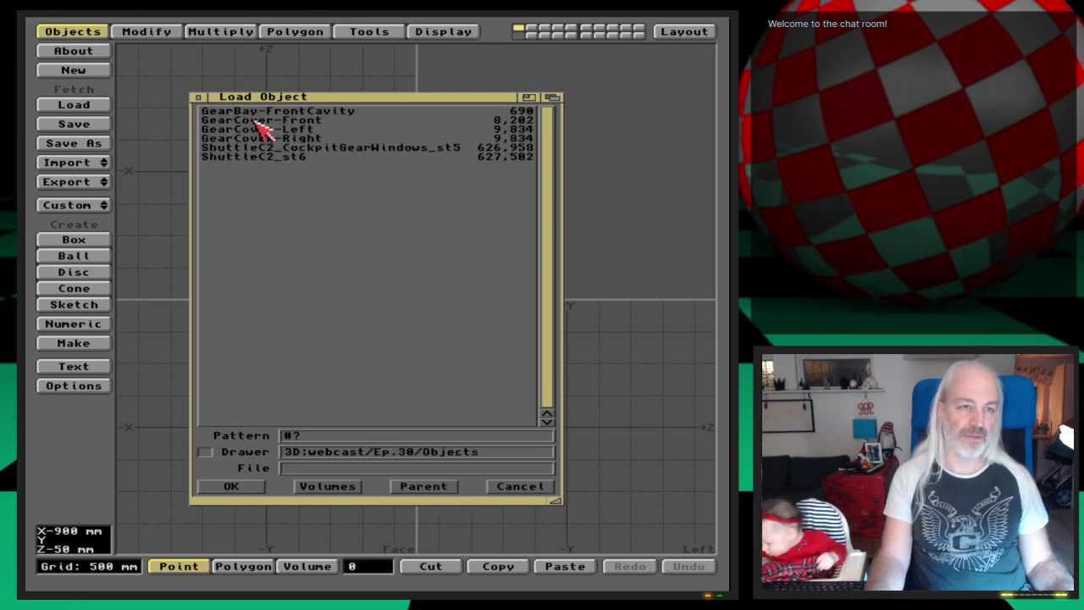
pyautogui.doubleClick(380, 149)
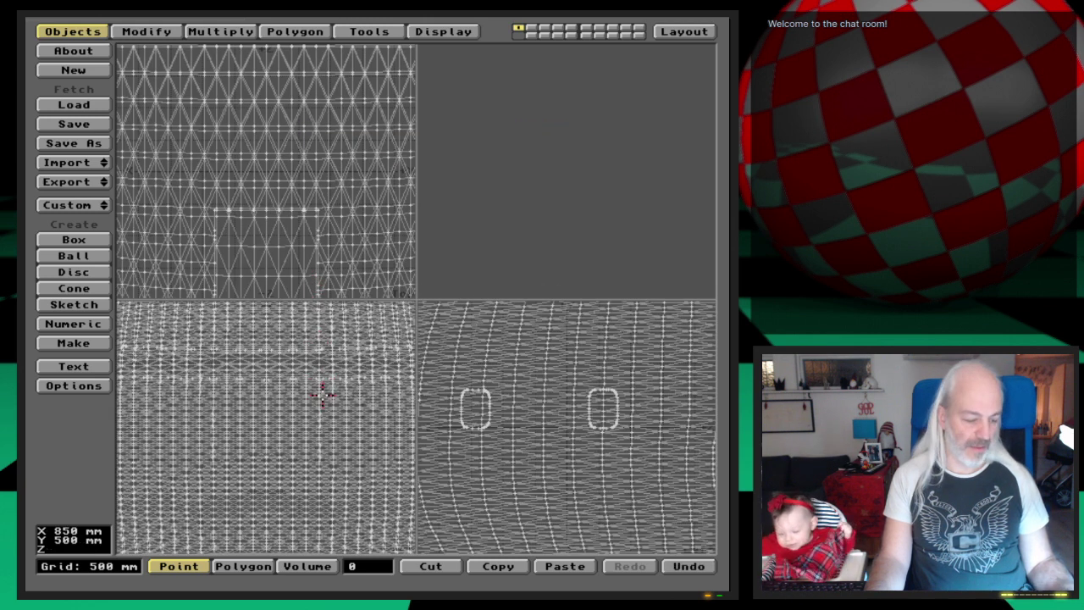
# Step: Examine the front gear bay opening in the underside of the shuttle hull up close in the plan and preview views
pyautogui.press('a')
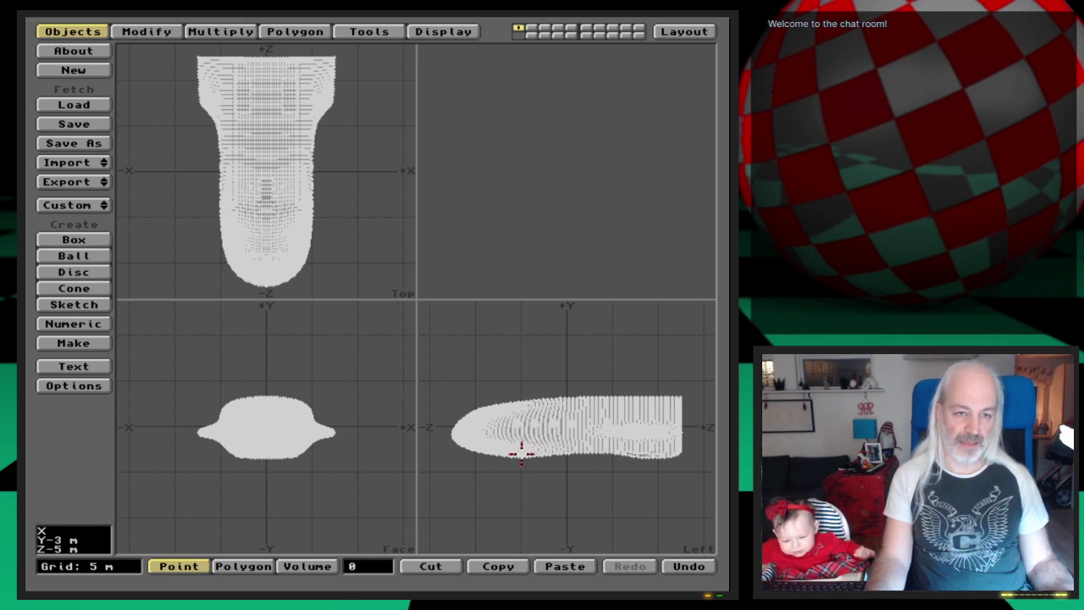
pyautogui.press('h')
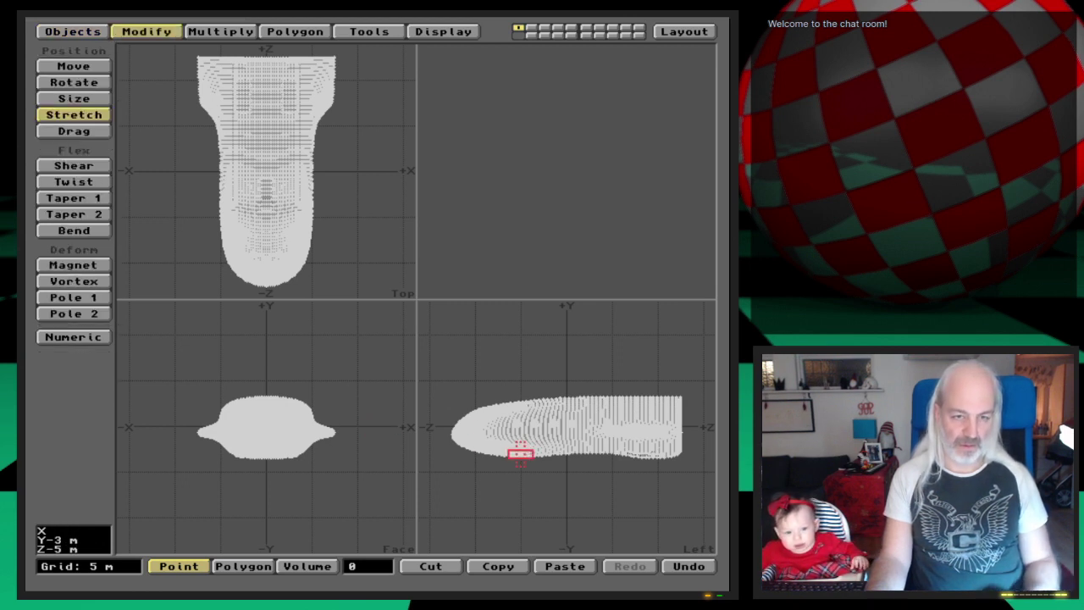
pyautogui.press('g')
pyautogui.press('.')
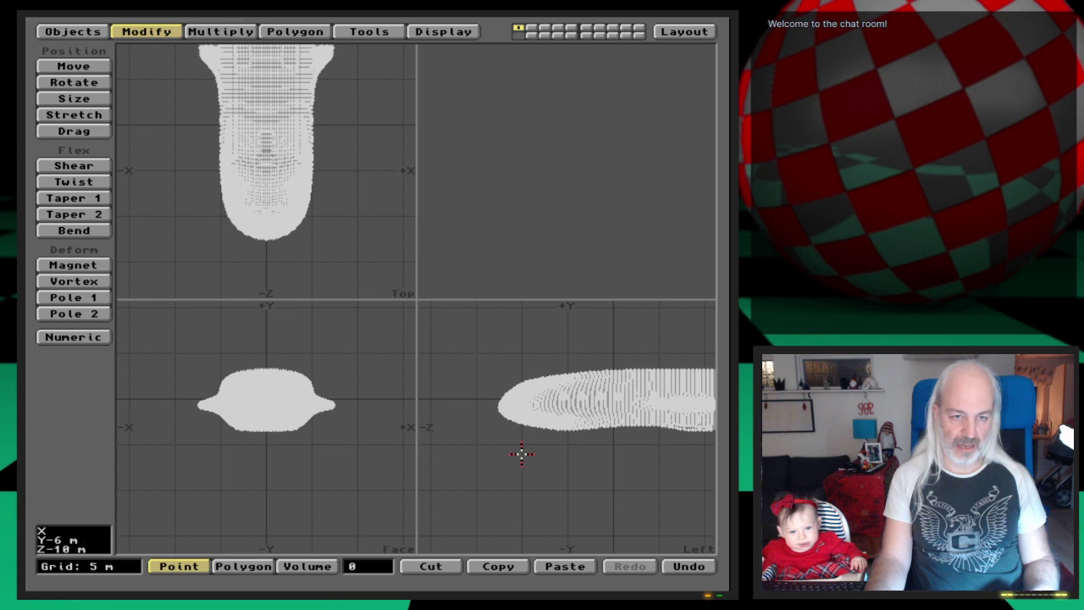
pyautogui.press('.')
pyautogui.press('.')
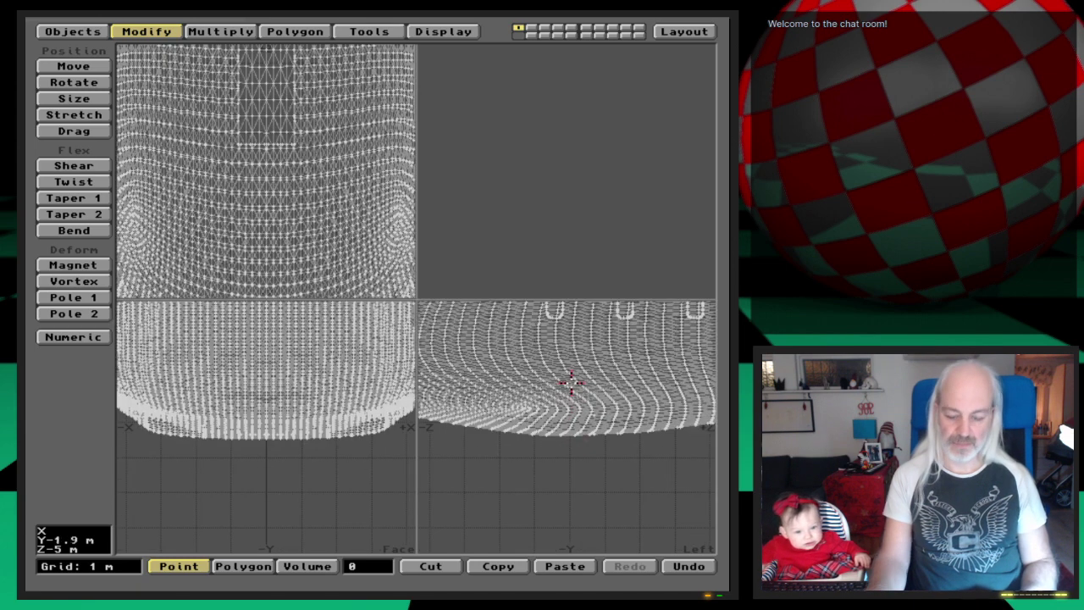
pyautogui.moveTo(585, 242)
pyautogui.mouseDown()
pyautogui.moveTo(643, 230)
pyautogui.moveTo(623, 143)
pyautogui.moveTo(640, 172)
pyautogui.moveTo(636, 188)
pyautogui.moveTo(617, 187)
pyautogui.mouseUp()
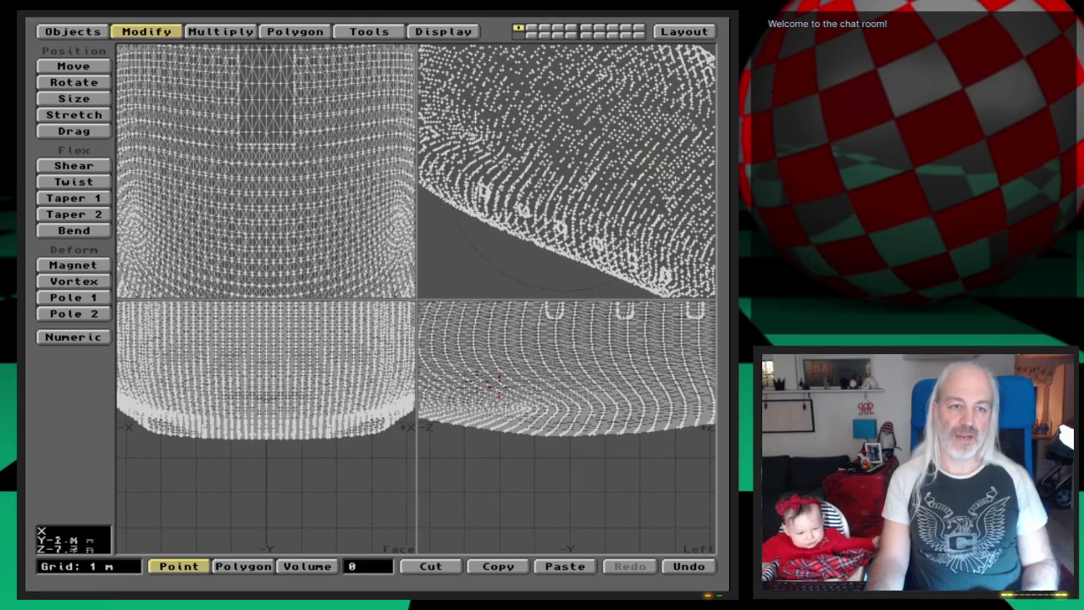
pyautogui.press('Right')
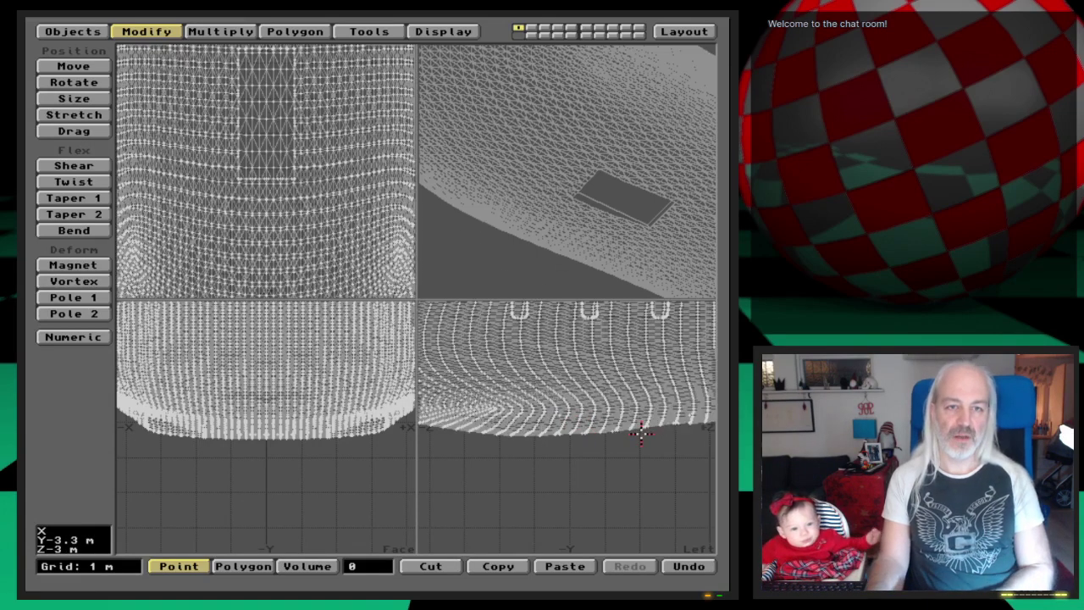
pyautogui.press('Right')
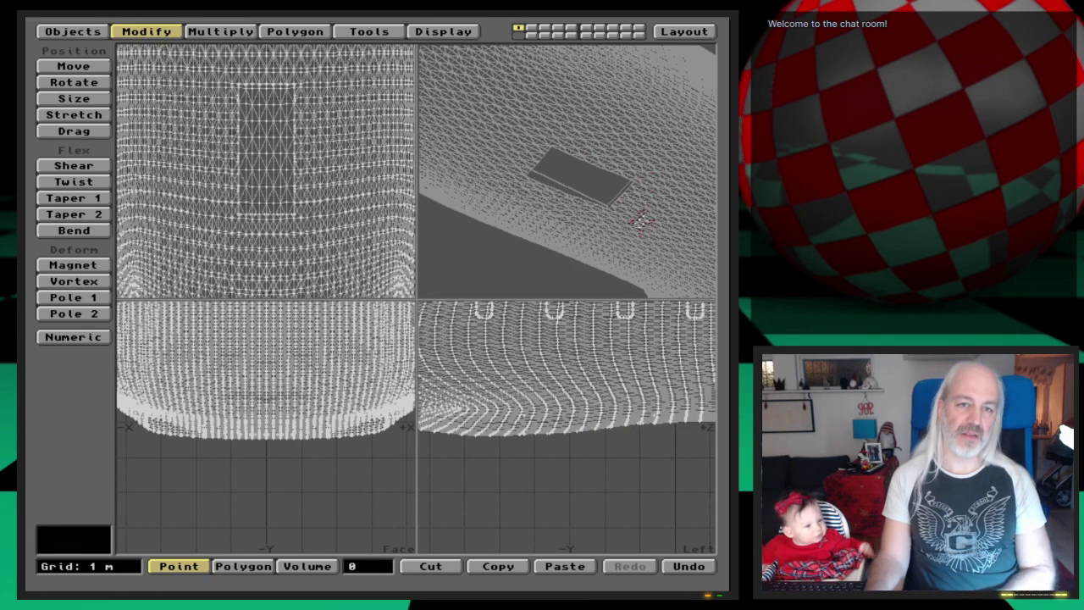
pyautogui.press('.')
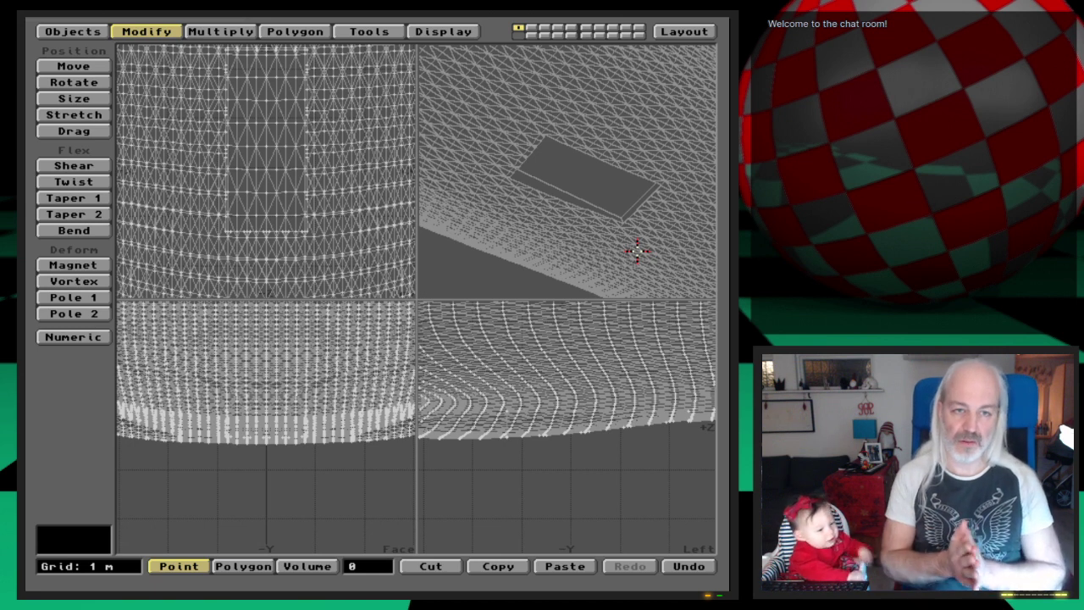
pyautogui.press('.')
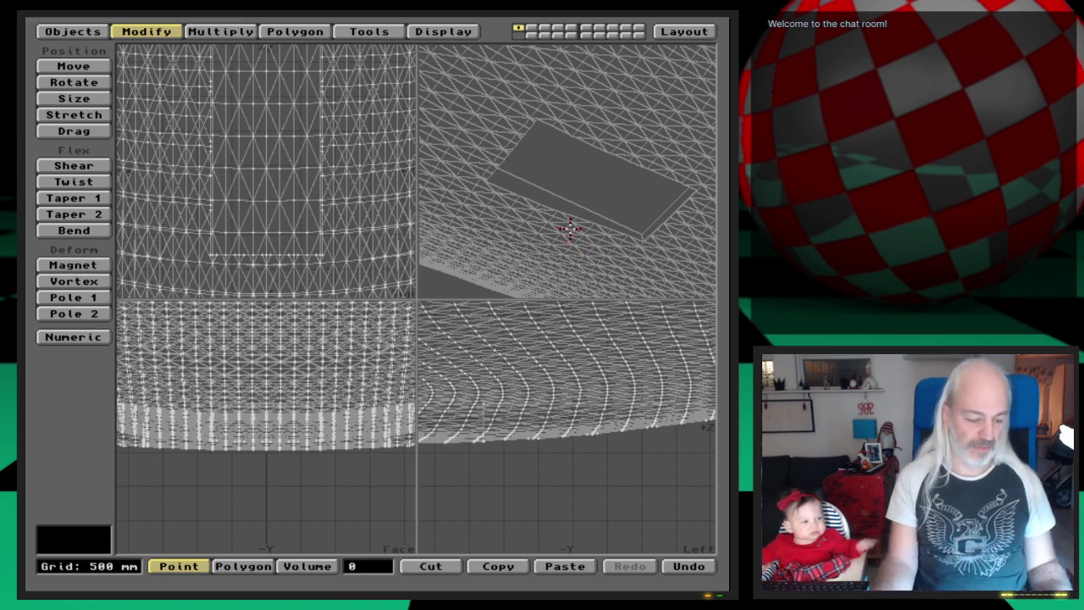
# Step: Select all polygons that use the Shuttle-GearInside surface through the polygon statistics
pyautogui.press('w')
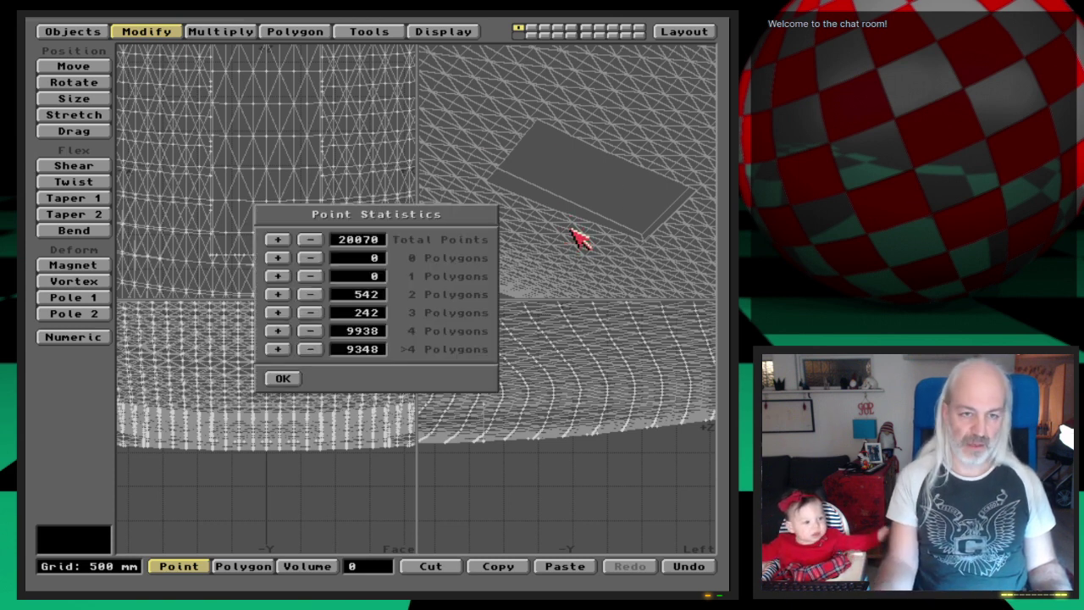
pyautogui.click(286, 378)
pyautogui.click(243, 565)
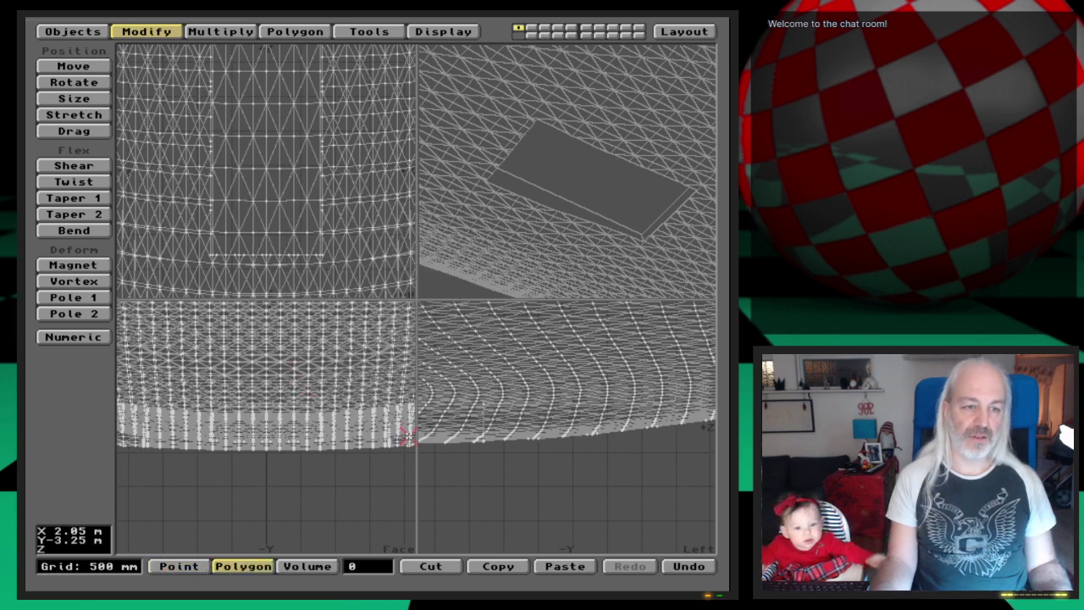
pyautogui.press('w')
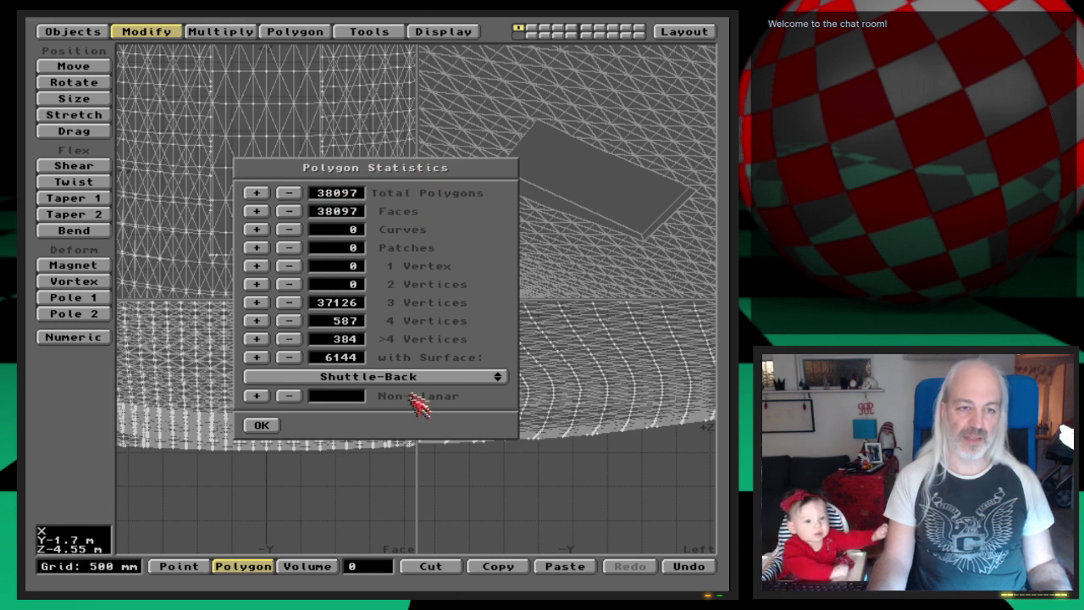
pyautogui.click(451, 376)
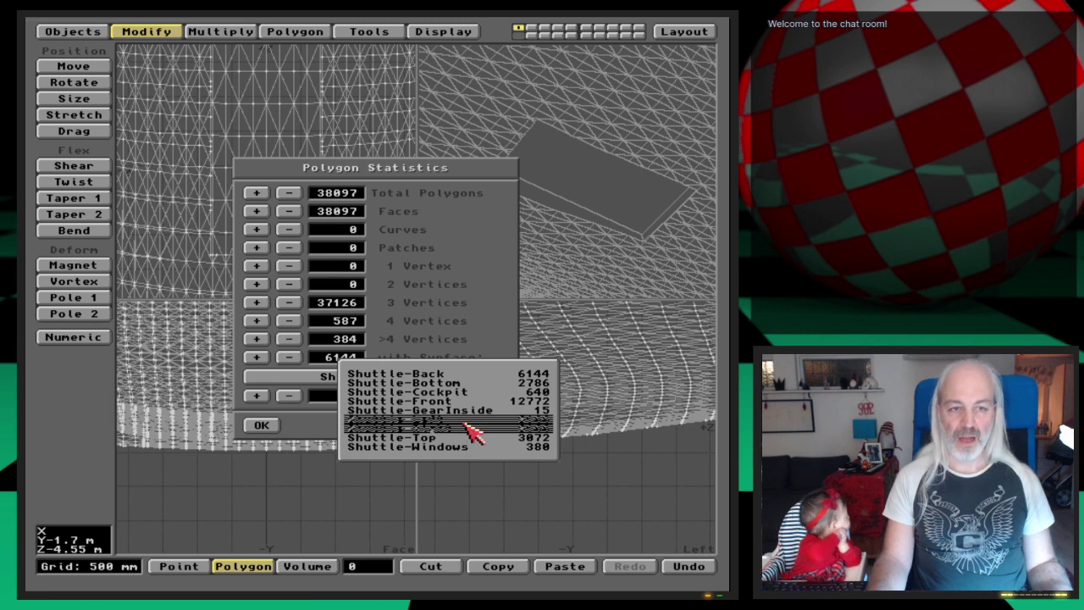
pyautogui.click(540, 421)
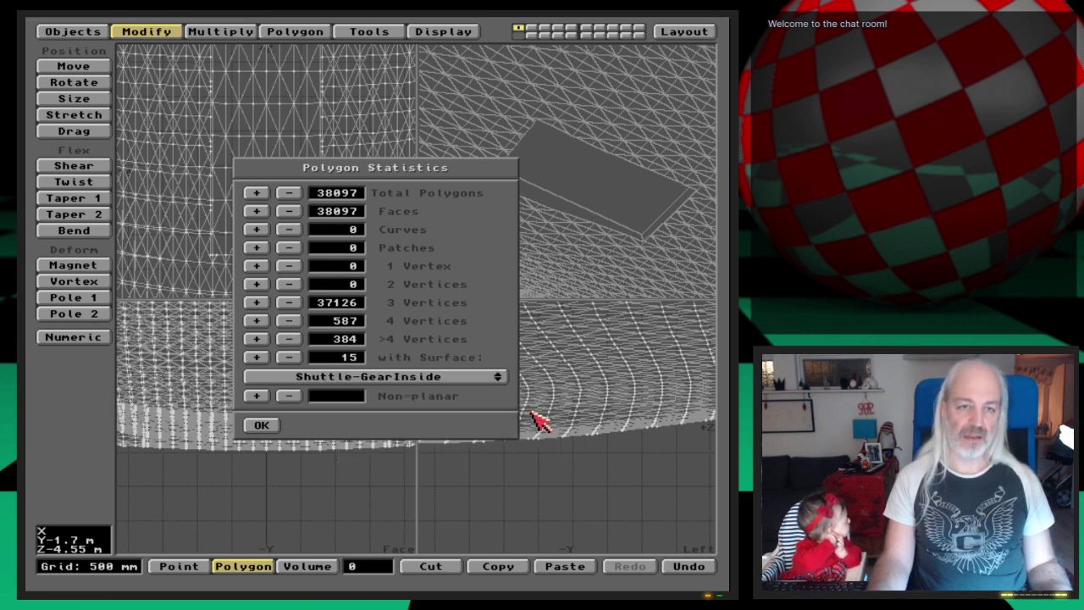
pyautogui.click(257, 358)
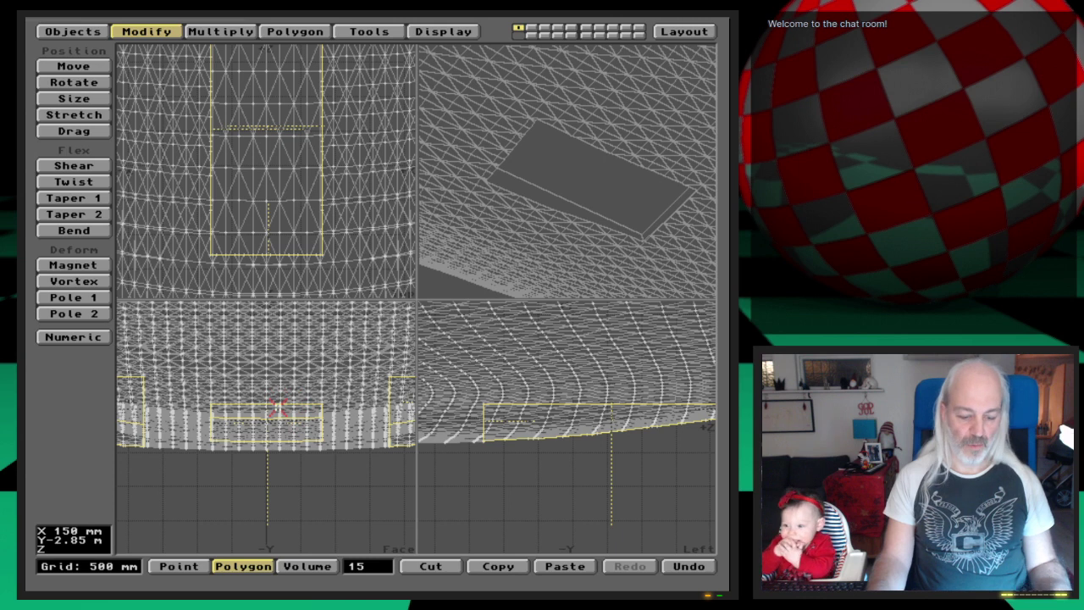
# Step: Hide every polygon except the selected gear bay interiors and clear the selection
pyautogui.click(441, 30)
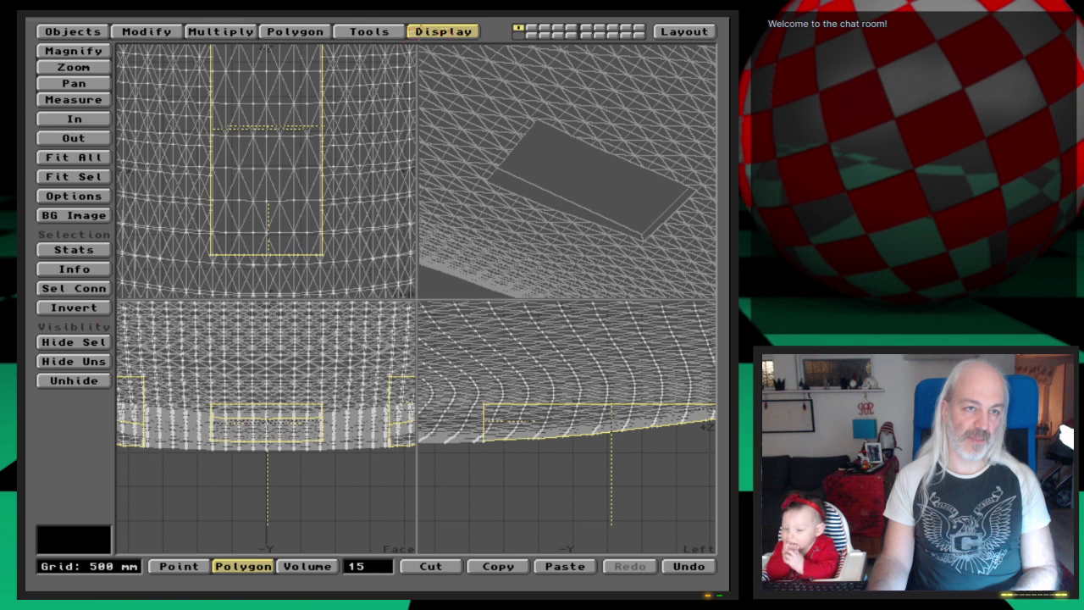
pyautogui.click(97, 361)
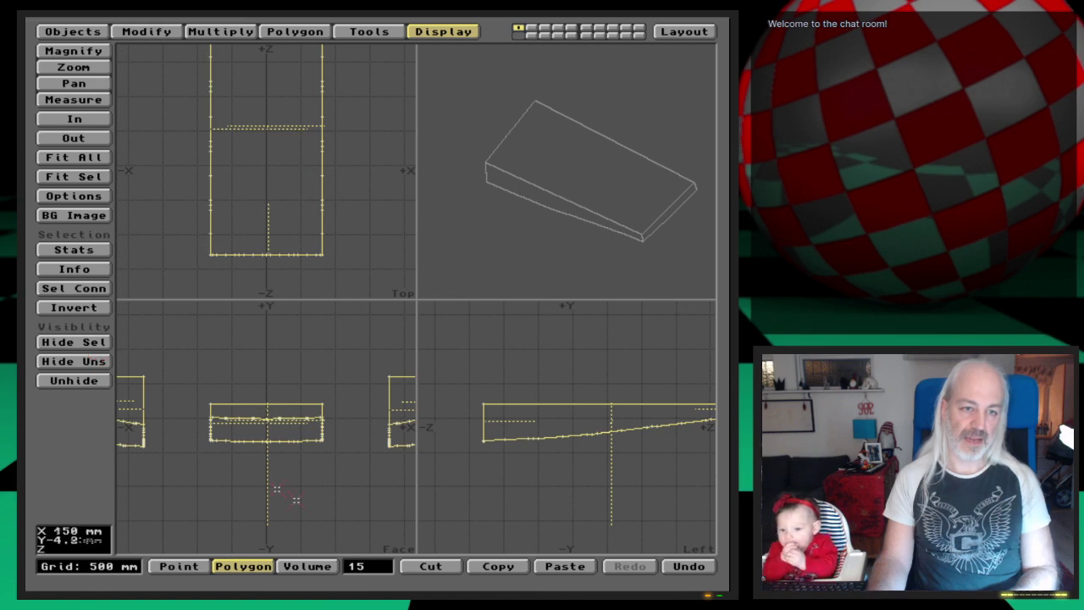
pyautogui.click(358, 515)
pyautogui.press('a')
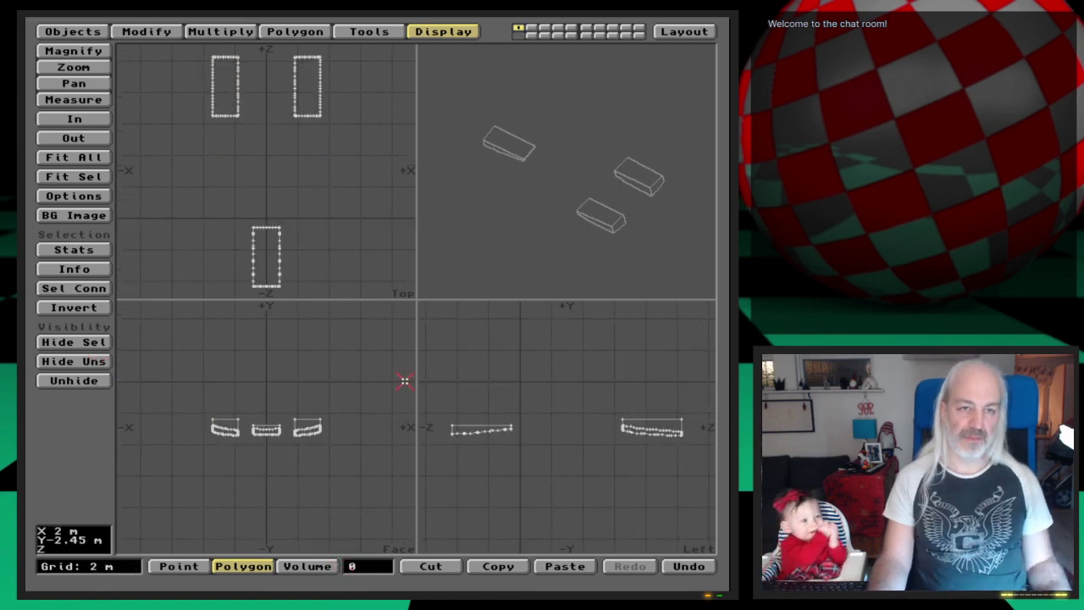
# Step: Make empty layer 2 the active layer and show the gear bays of layer 1 in the background
pyautogui.moveTo(542, 110); pyautogui.dragTo(581, 213)
pyautogui.press('.')
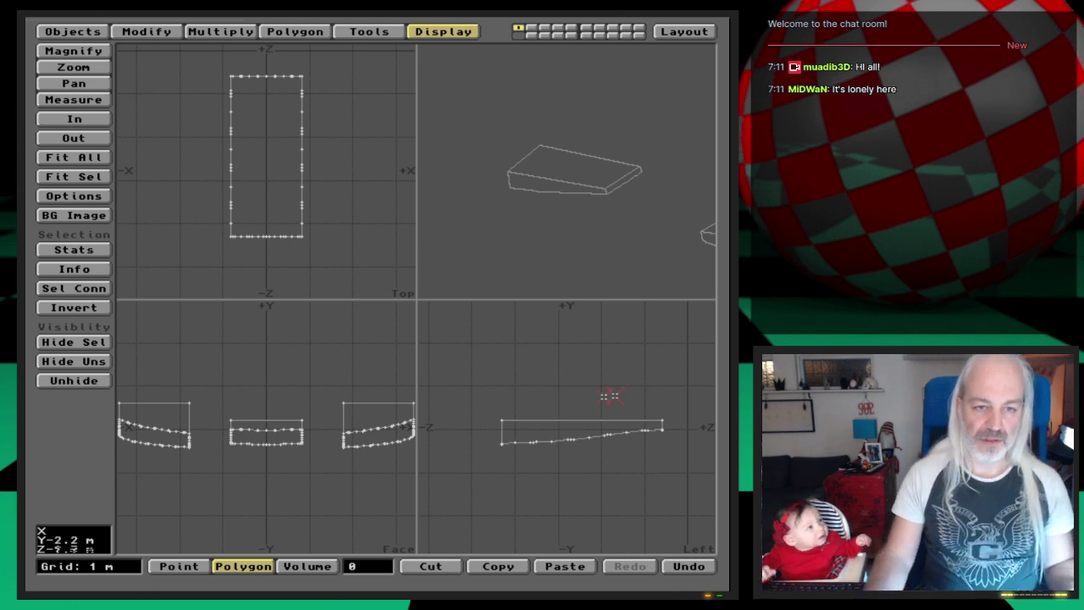
pyautogui.moveTo(598, 392); pyautogui.dragTo(602, 395)
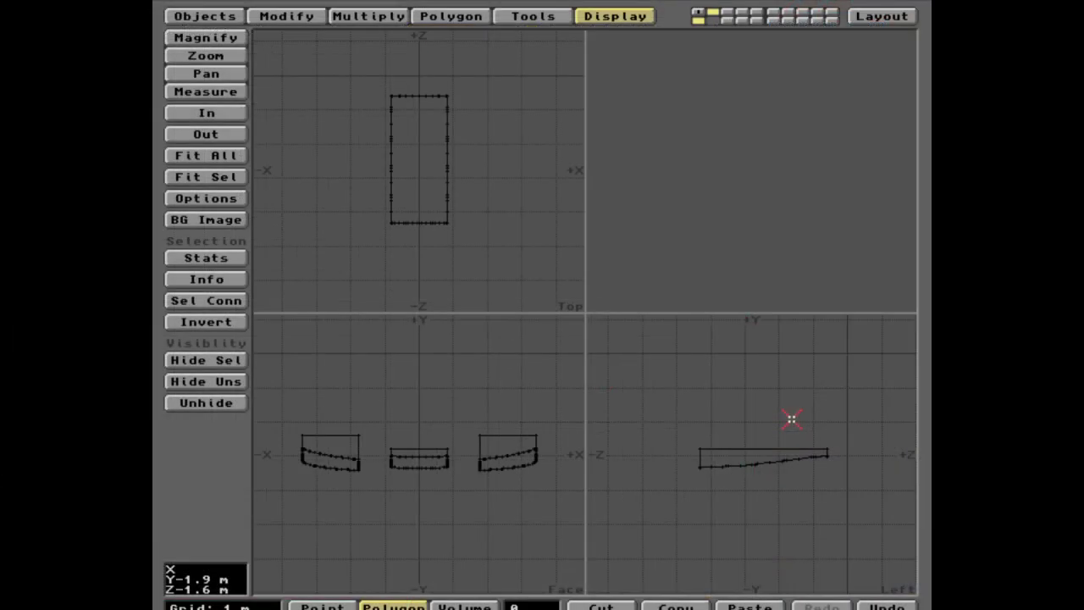
pyautogui.press('Delete')
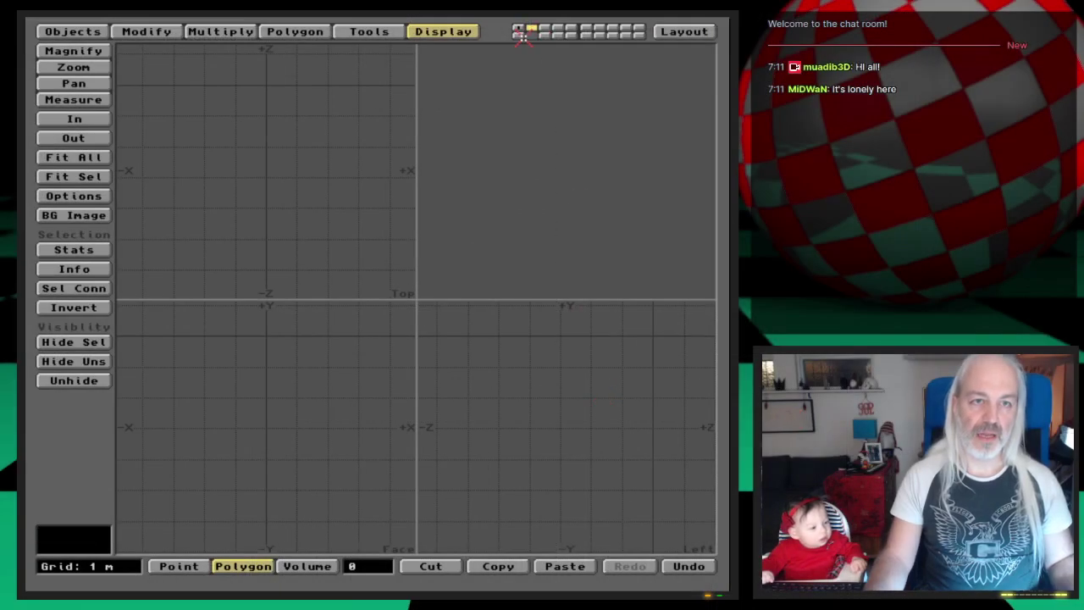
pyautogui.click(520, 34)
# Step: Start a box above the front gear bay, about 8 m long and 2.2 m high in side view, its base just below the bay's roof
pyautogui.hotkey('shift', 'o')
pyautogui.click(74, 240)
pyautogui.moveTo(459, 358); pyautogui.dragTo(702, 428)
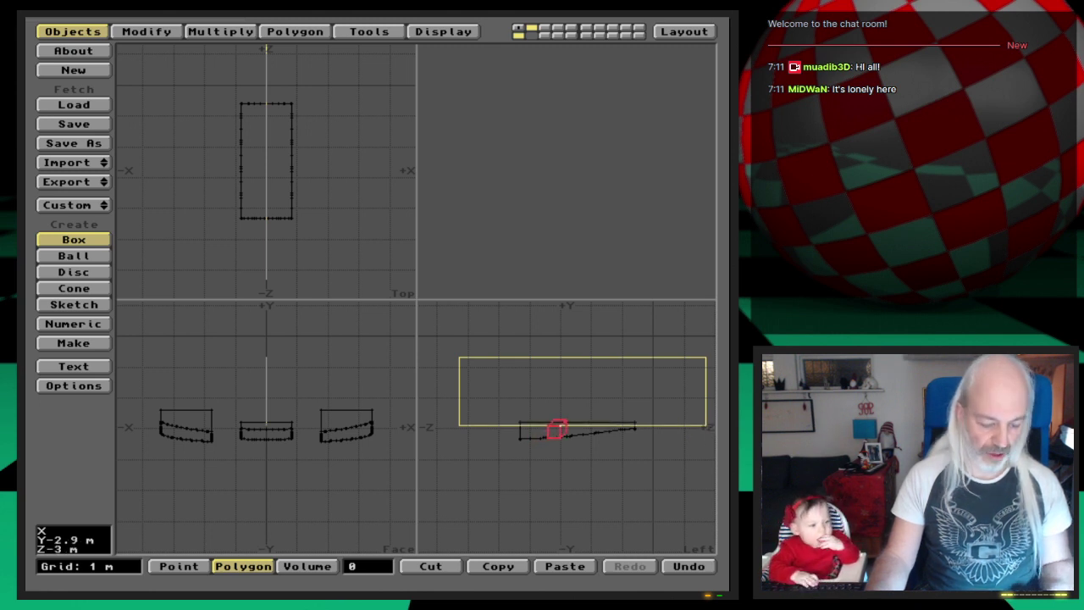
pyautogui.press('.')
pyautogui.press('.')
pyautogui.press('.')
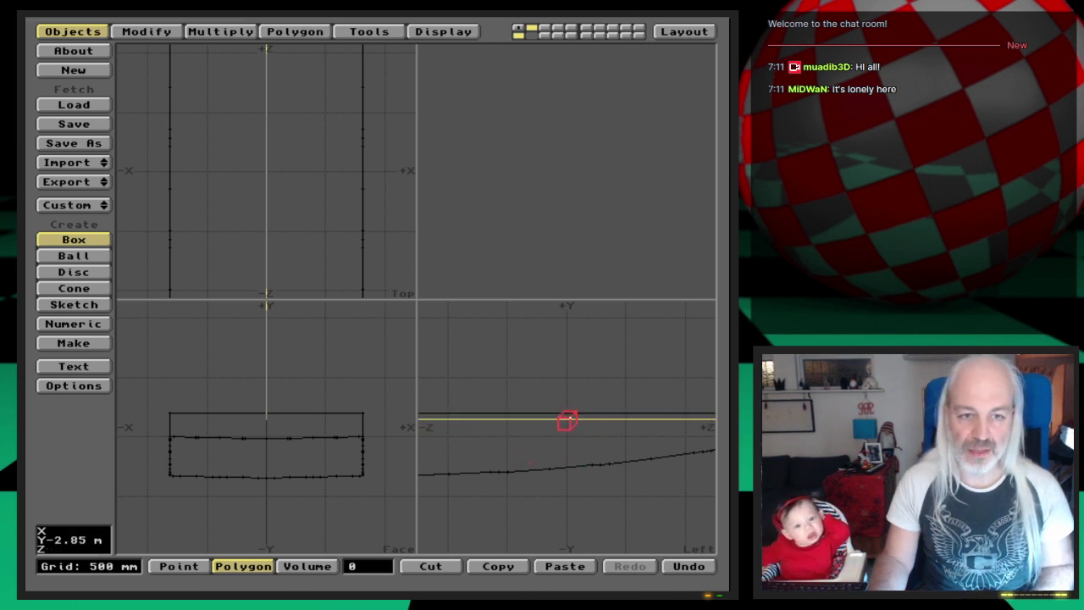
pyautogui.press(',')
pyautogui.press(',')
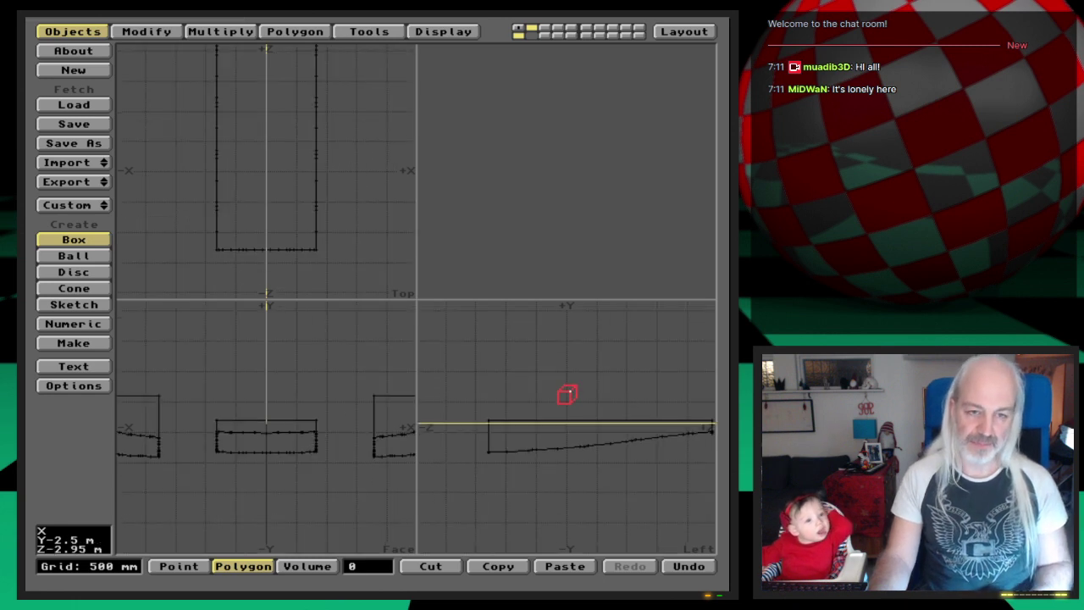
pyautogui.press(',')
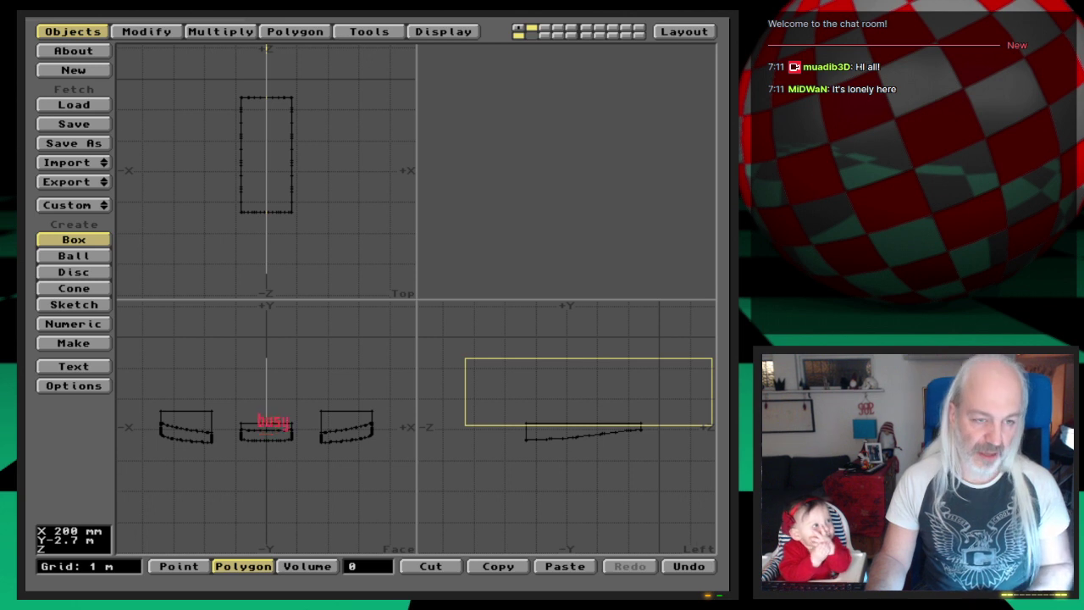
# Step: Widen the box symmetrically to about 2.3 m across X so it overlaps the bay on both sides, and create it
pyautogui.press('.')
pyautogui.moveTo(336, 422); pyautogui.dragTo(334, 424)
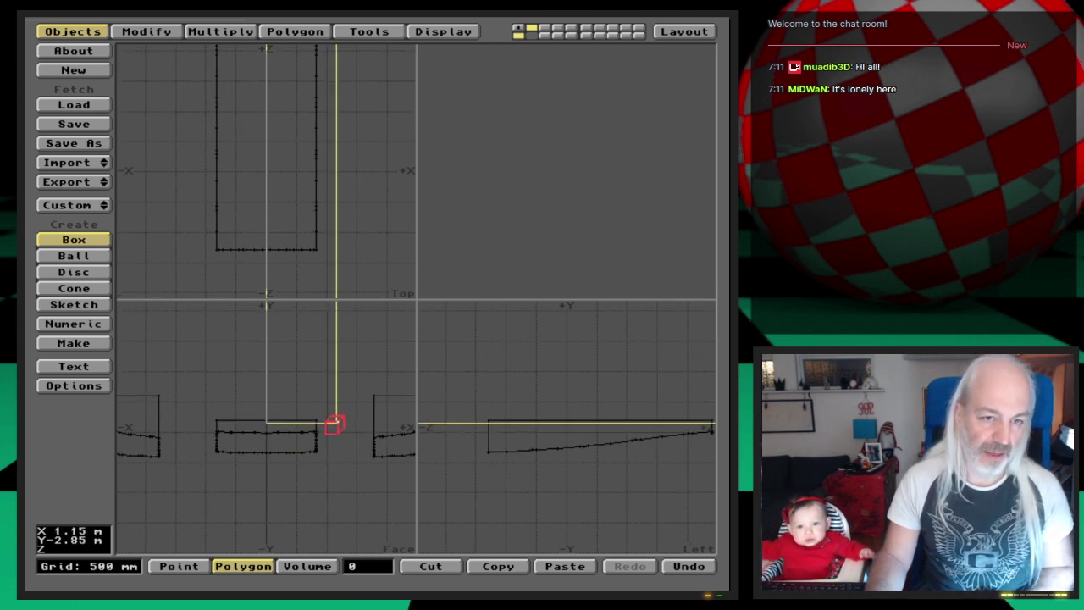
pyautogui.moveTo(209, 423); pyautogui.dragTo(194, 425)
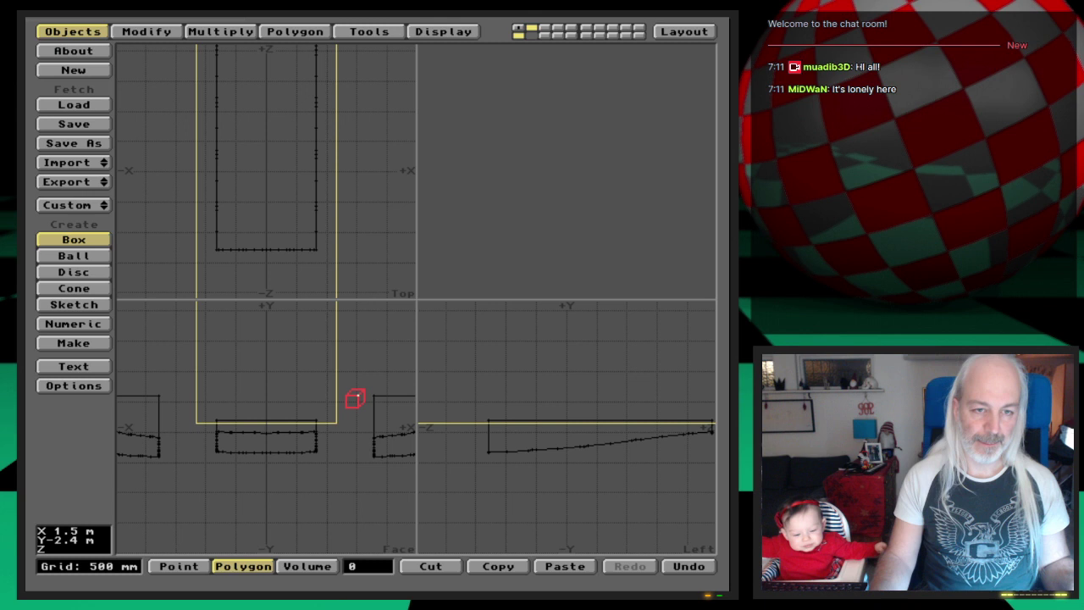
pyautogui.press(',')
pyautogui.press(',')
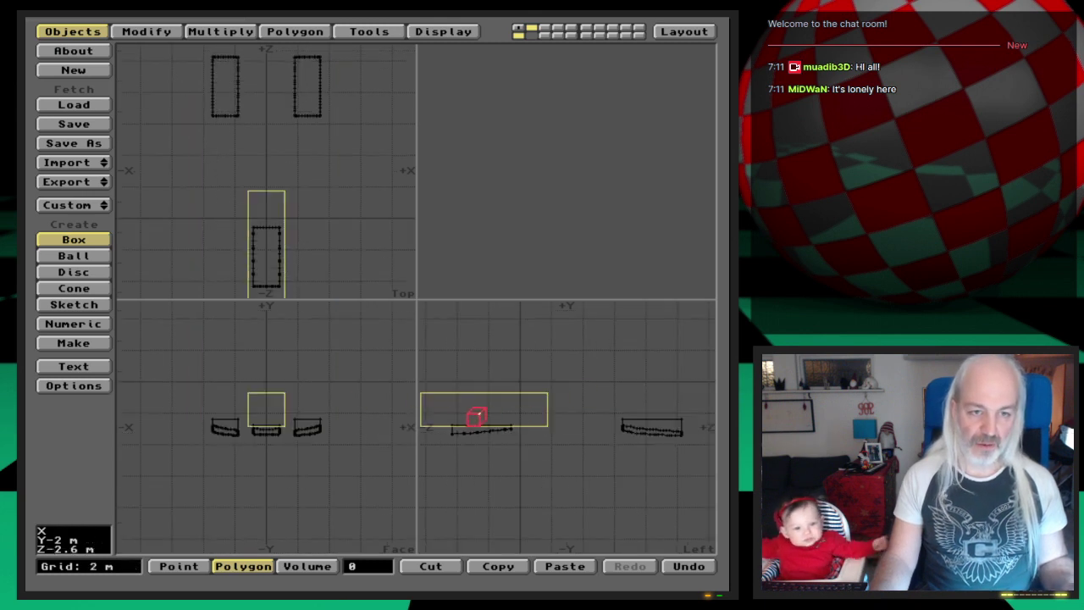
pyautogui.press('g')
pyautogui.hotkey('shift', '.')
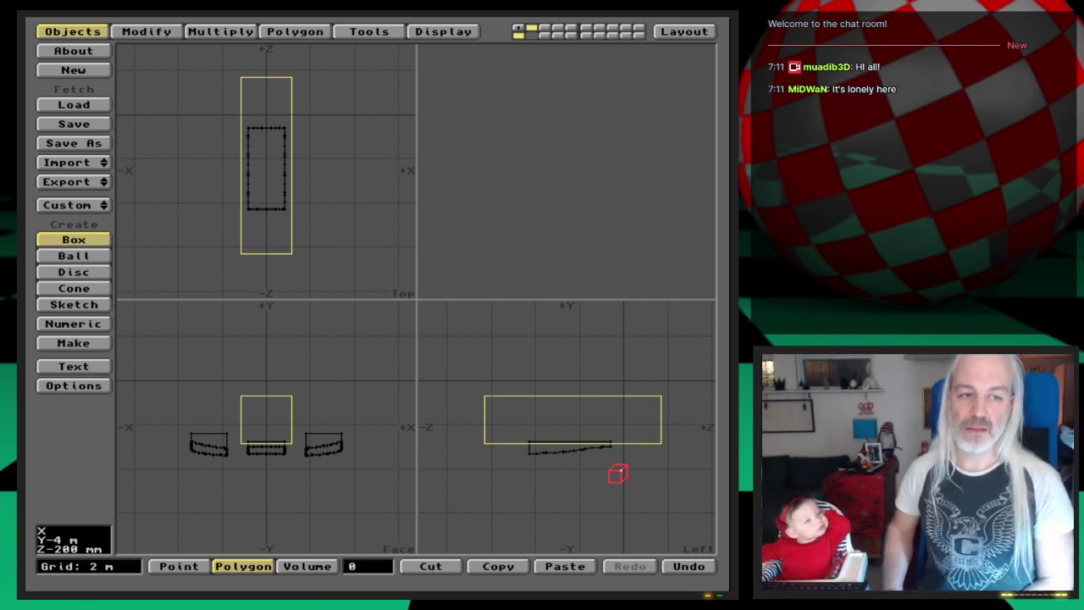
pyautogui.press('Return')
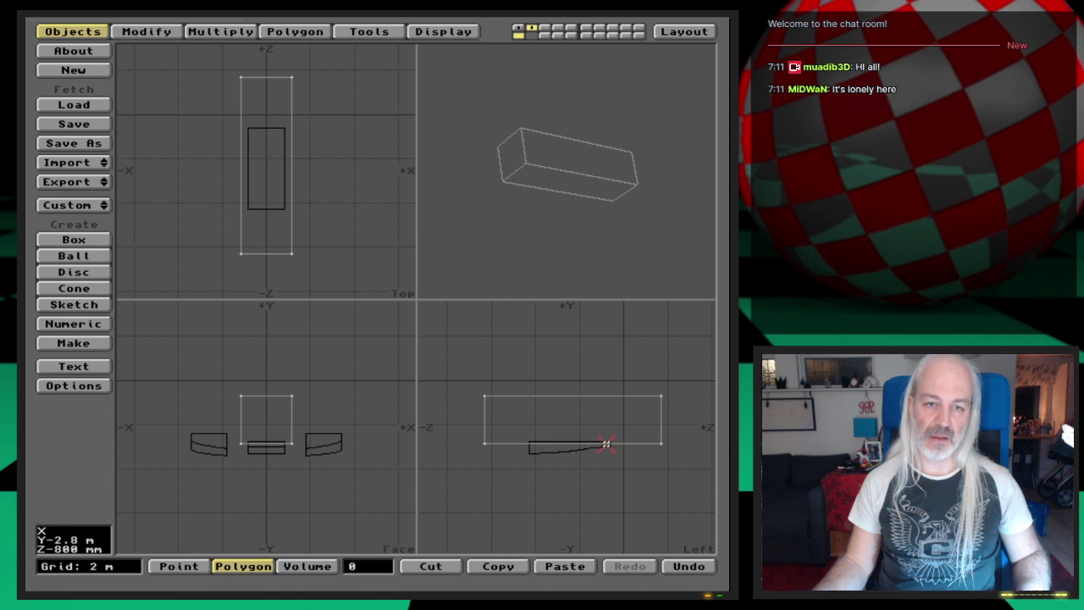
# Step: Assign the existing Shuttle-GearInside surface to the new box
pyautogui.press('q')
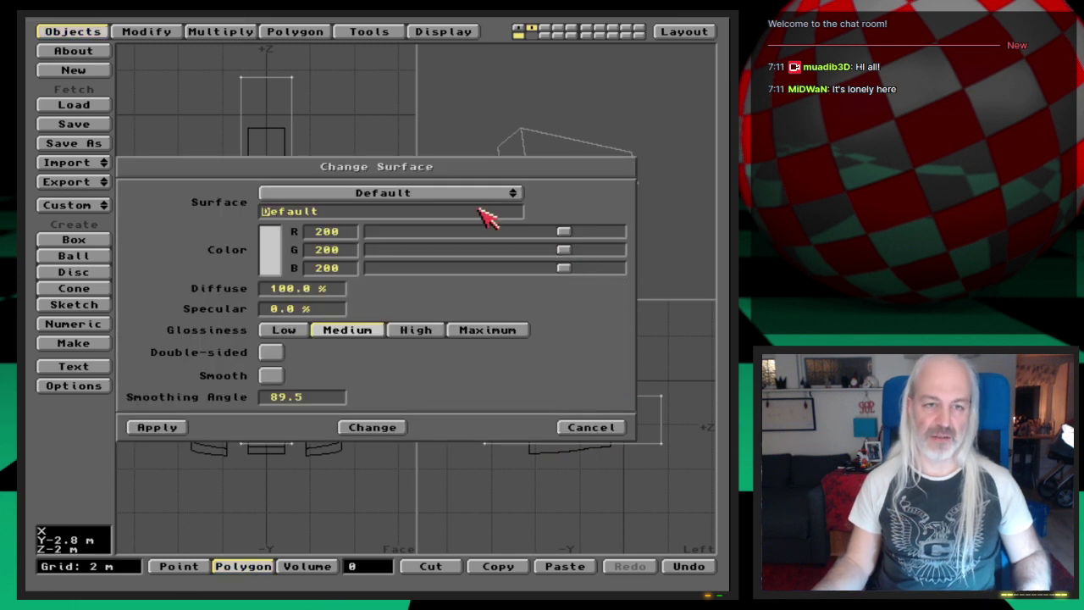
pyautogui.moveTo(479, 198); pyautogui.dragTo(518, 245)
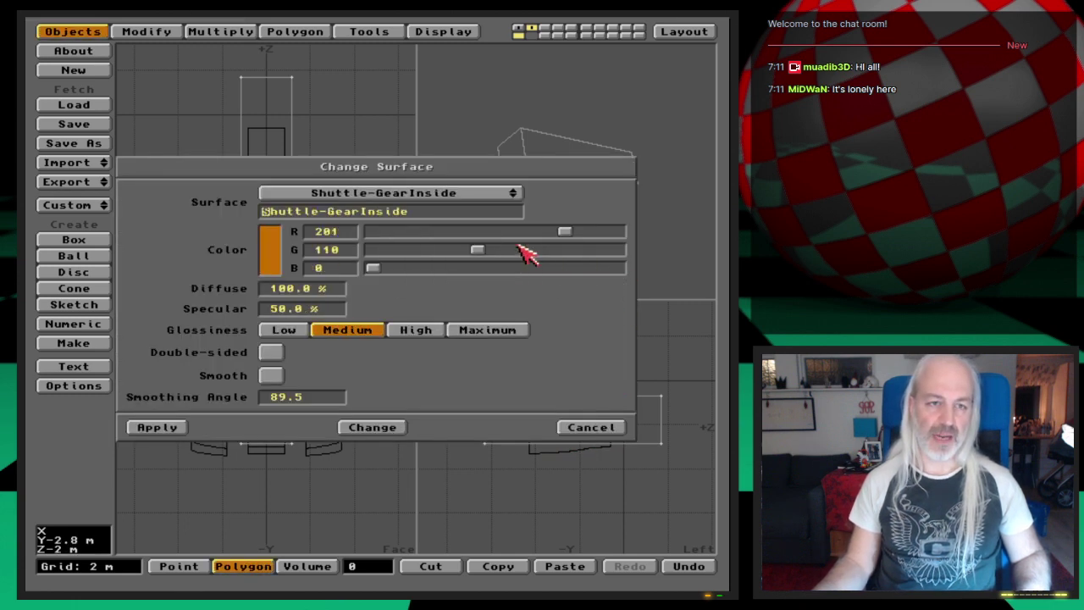
pyautogui.click(174, 427)
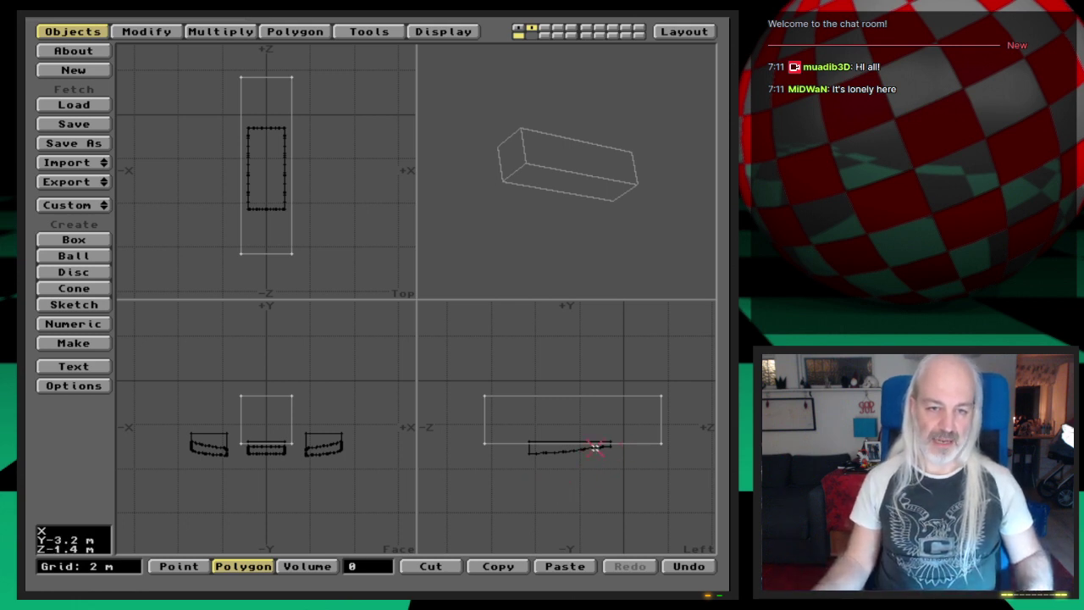
# Step: Try a faceted subdivision of the box
pyautogui.hotkey('shift', 'd')
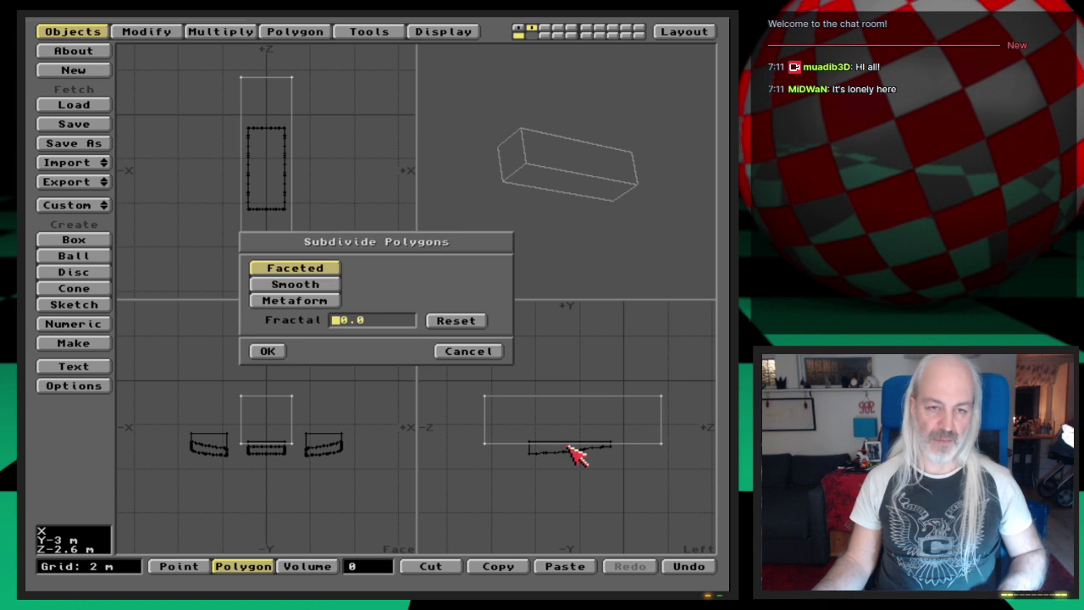
pyautogui.click(278, 349)
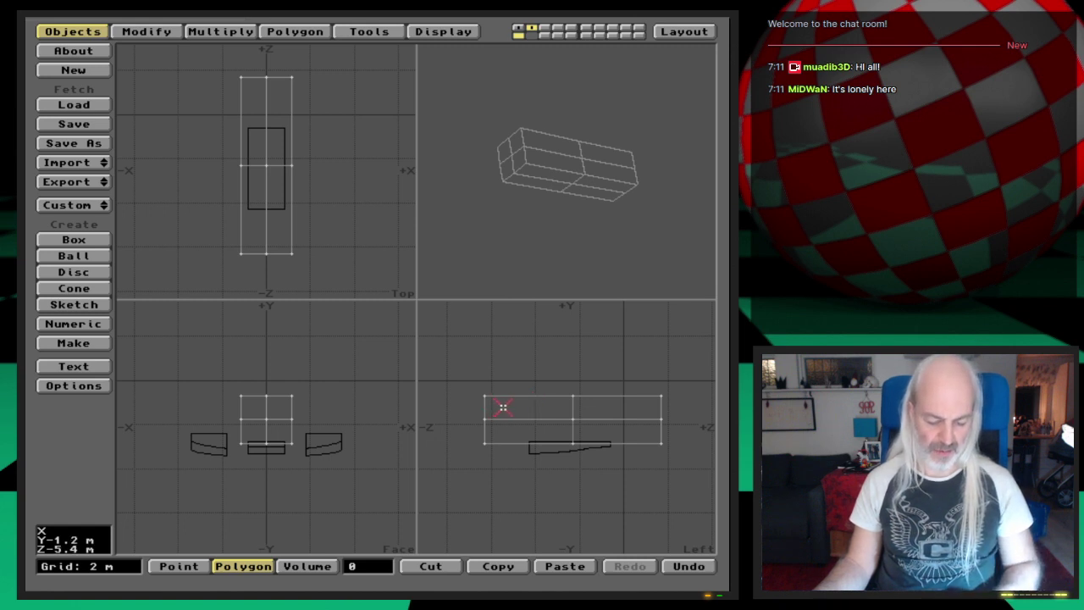
pyautogui.press('u')
# Step: Select the box's four upper points, move them down 1.6 m to flatten the box, and clear the selection
pyautogui.hotkey('ctrl', 'j')
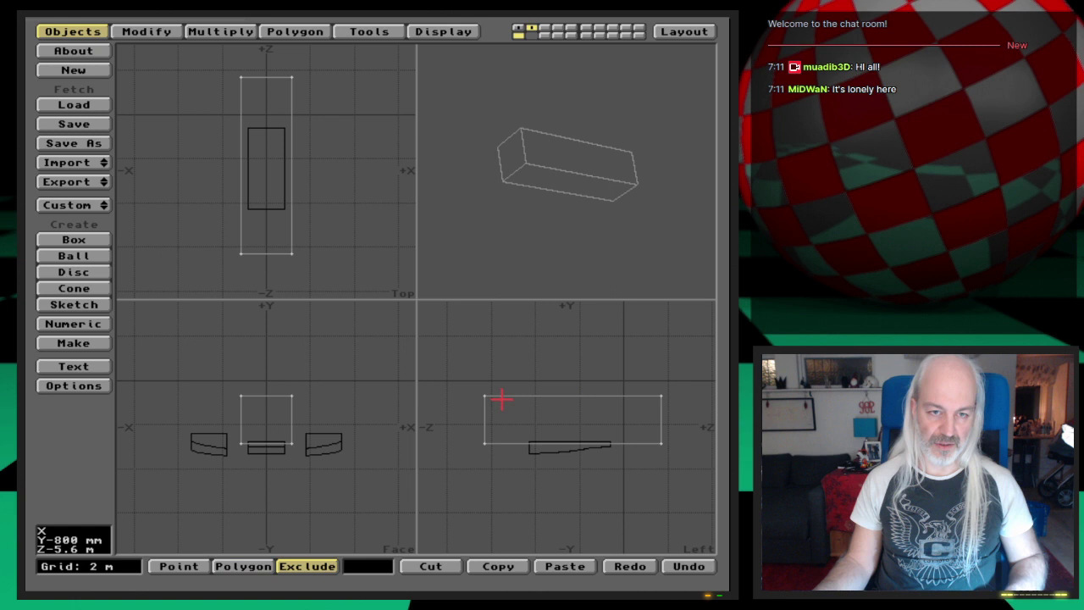
pyautogui.hotkey('ctrl', 'g')
pyautogui.moveTo(483, 395); pyautogui.dragTo(674, 393)
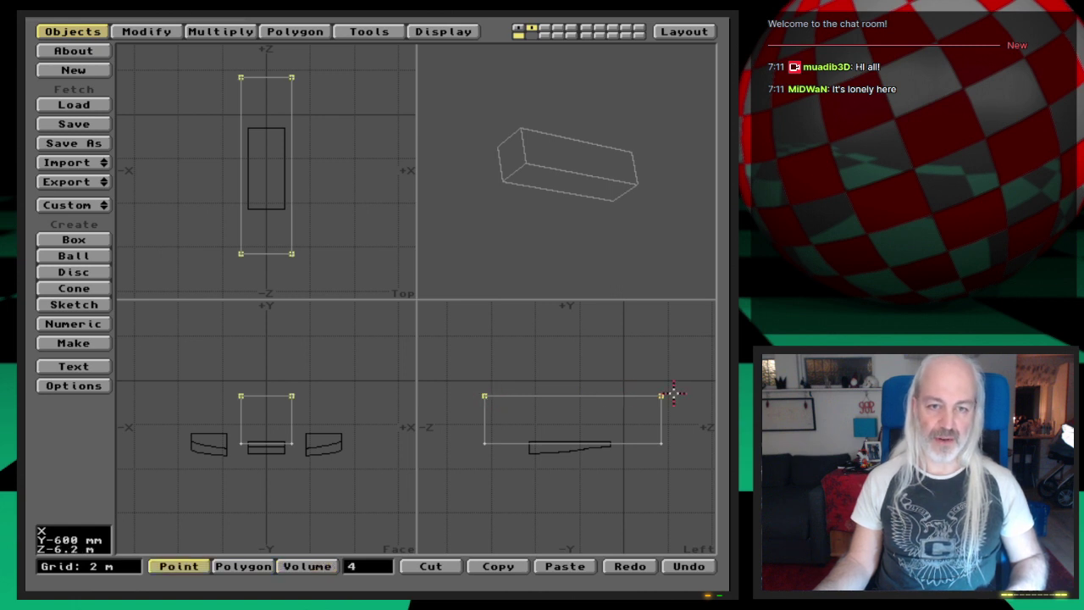
pyautogui.press('t')
pyautogui.moveTo(571, 424); pyautogui.dragTo(570, 460)
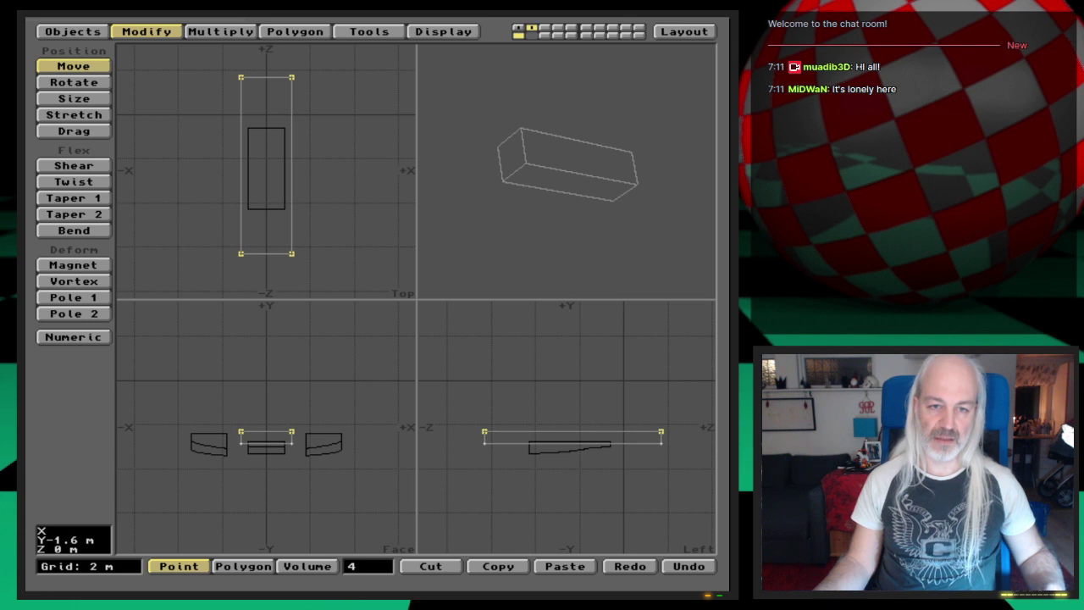
pyautogui.moveTo(571, 426); pyautogui.dragTo(570, 425)
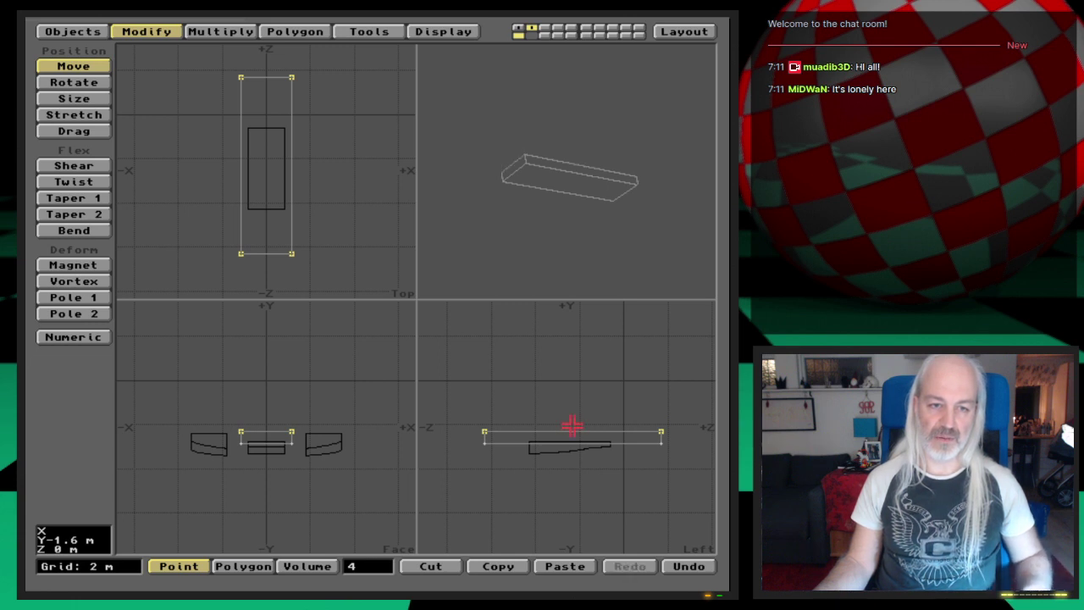
pyautogui.press('space')
pyautogui.click(372, 567)
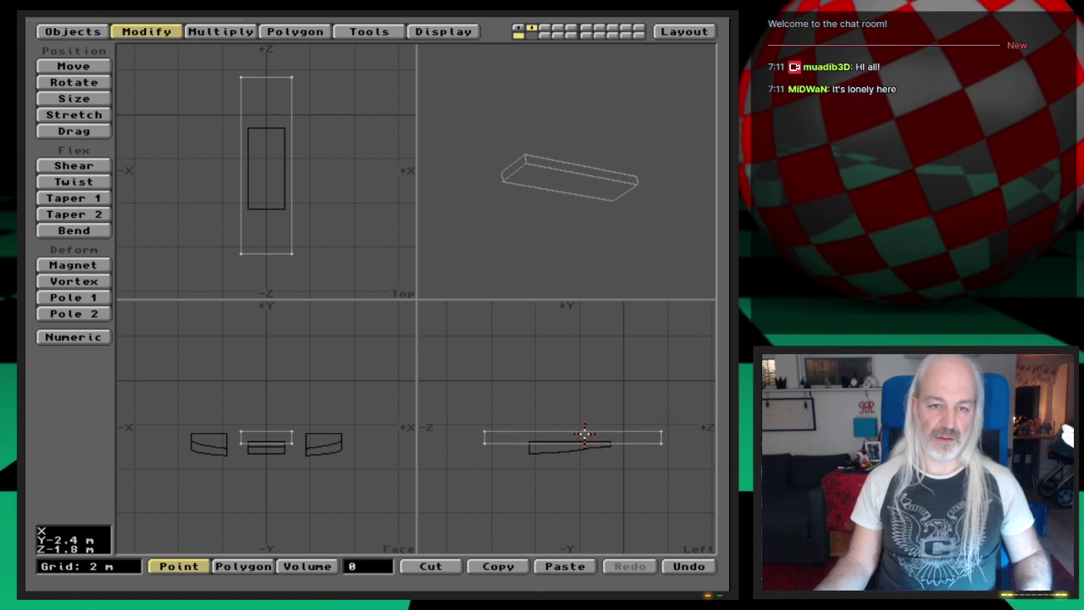
# Step: Select the flattened box's upper polygon and bevel it with 0 m inset and 1 m shift
pyautogui.press('space')
pyautogui.click(584, 436)
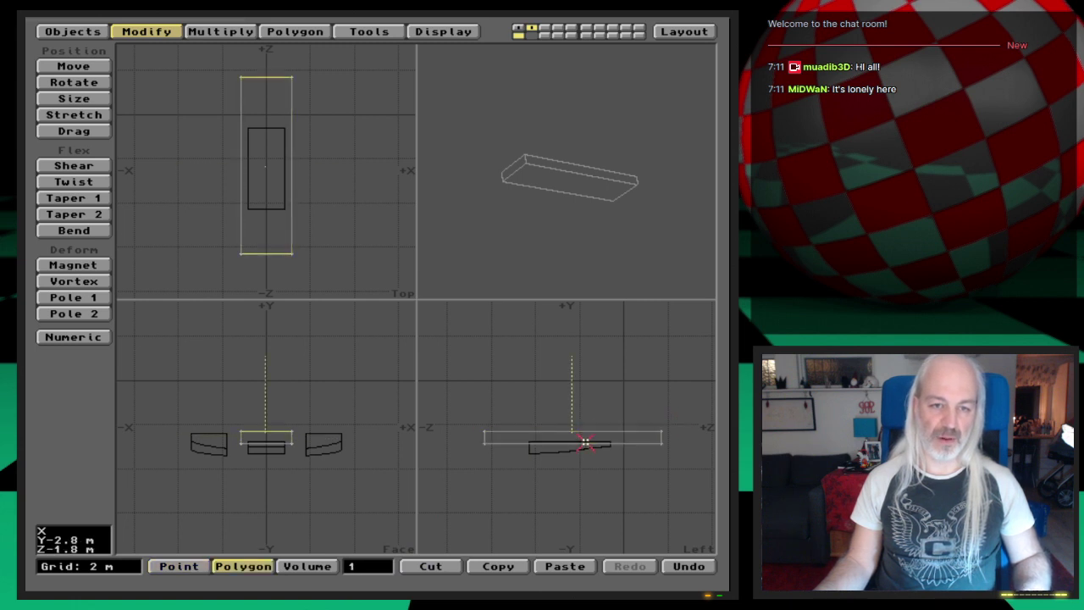
pyautogui.press('b')
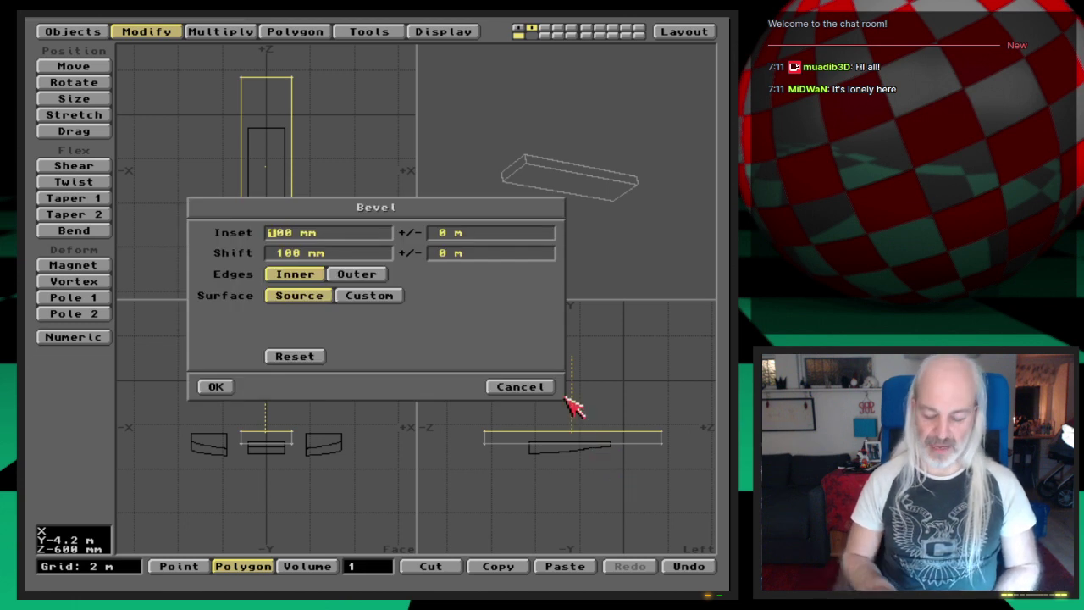
pyautogui.press('Delete')
pyautogui.press('Delete')
pyautogui.press('Delete')
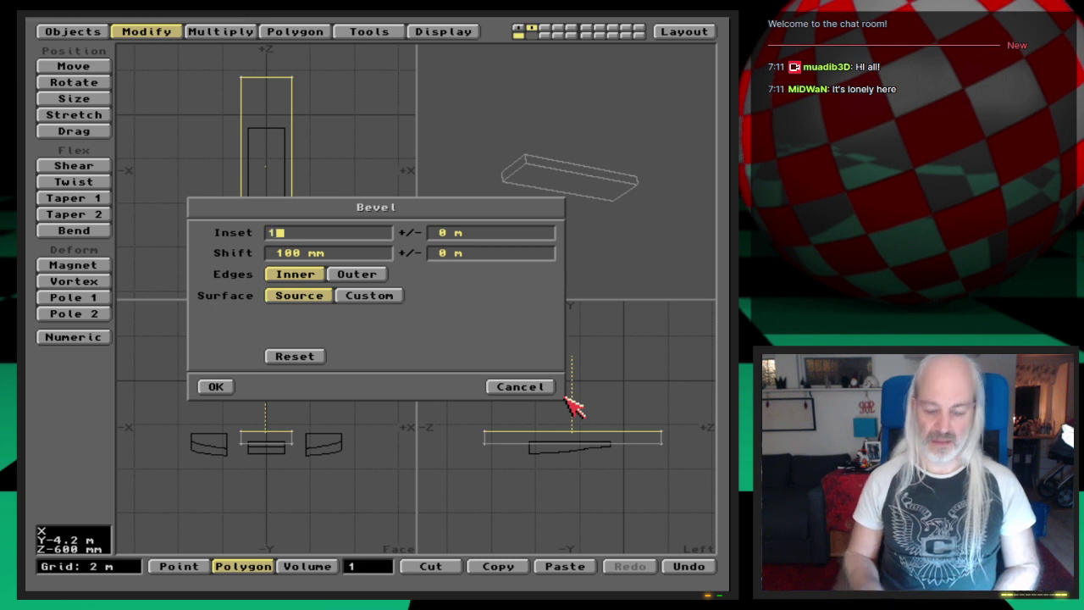
pyautogui.write('0')
pyautogui.press('Tab')
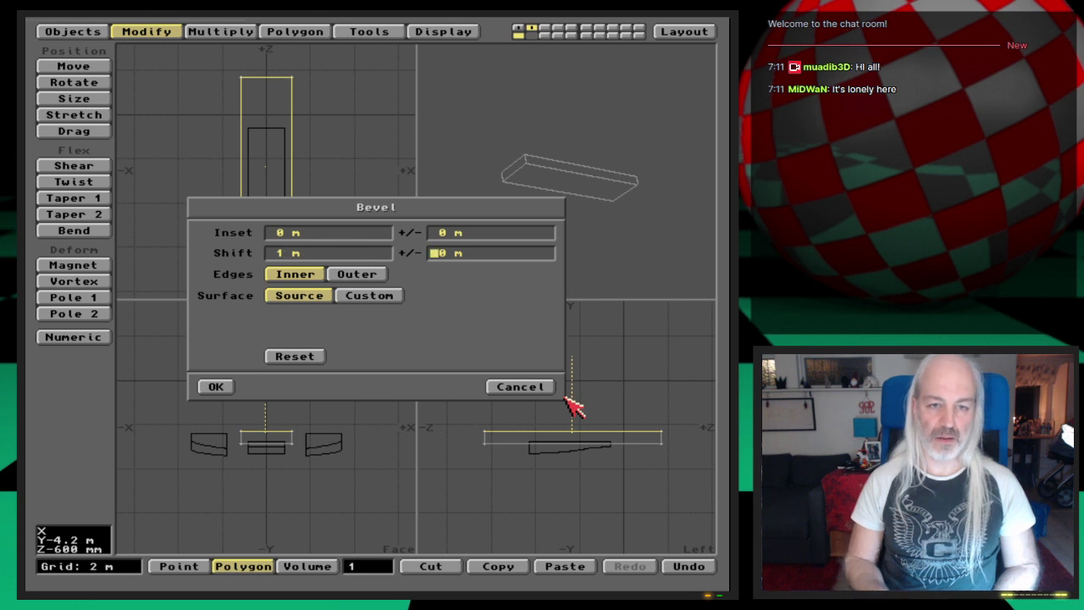
pyautogui.press('Return')
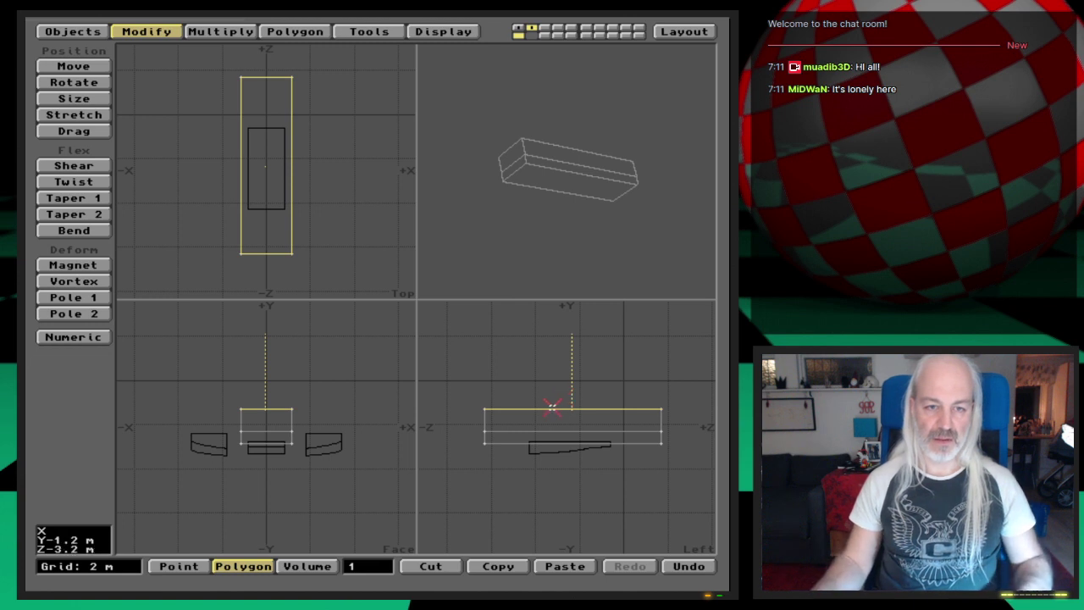
# Step: Bevel the upper polygon once more with 0 m inset and 1 m shift, and clear the selection
pyautogui.press('b')
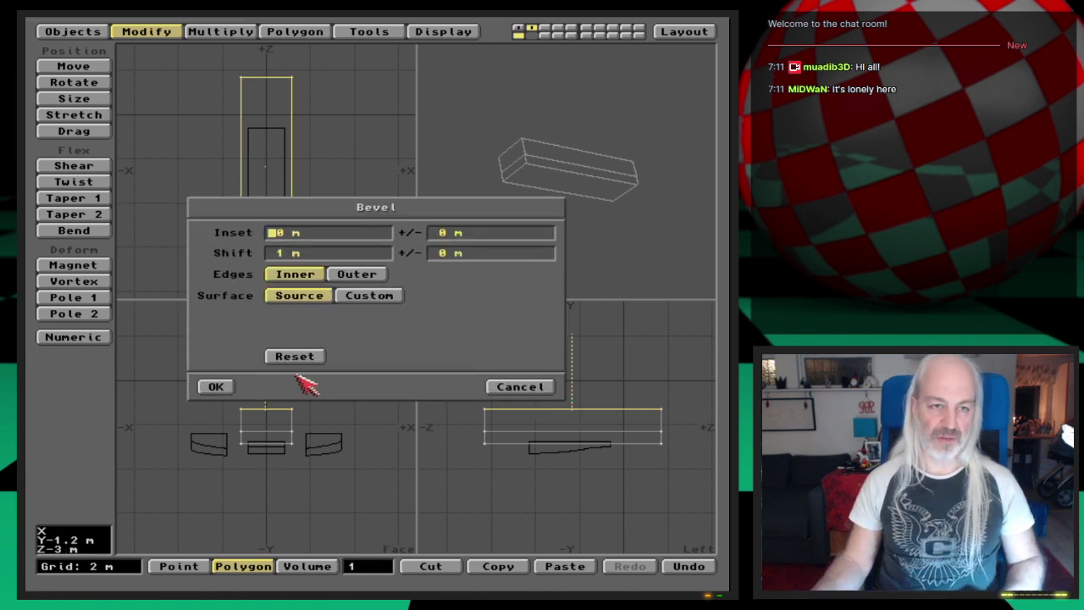
pyautogui.click(224, 387)
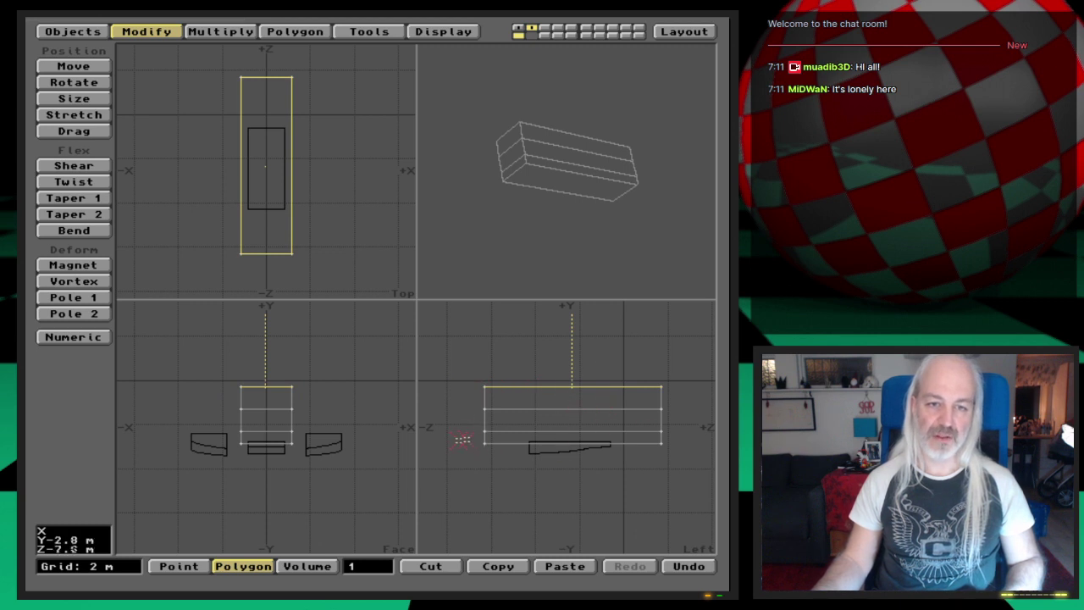
pyautogui.click(387, 569)
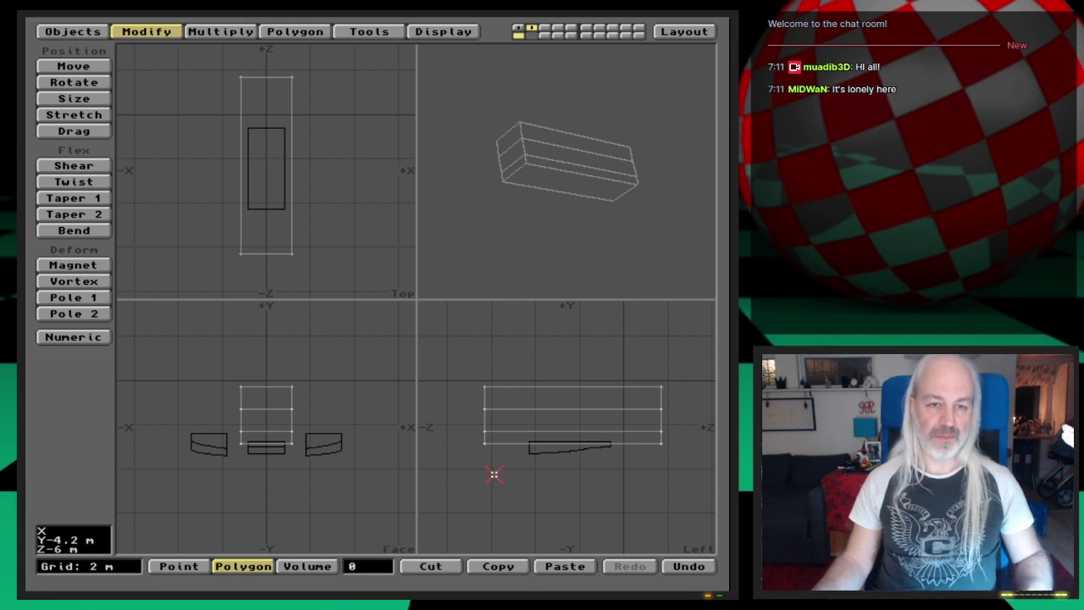
# Step: Switch to layer 1 and unhide the complete shuttle hull
pyautogui.press('space')
pyautogui.press('space')
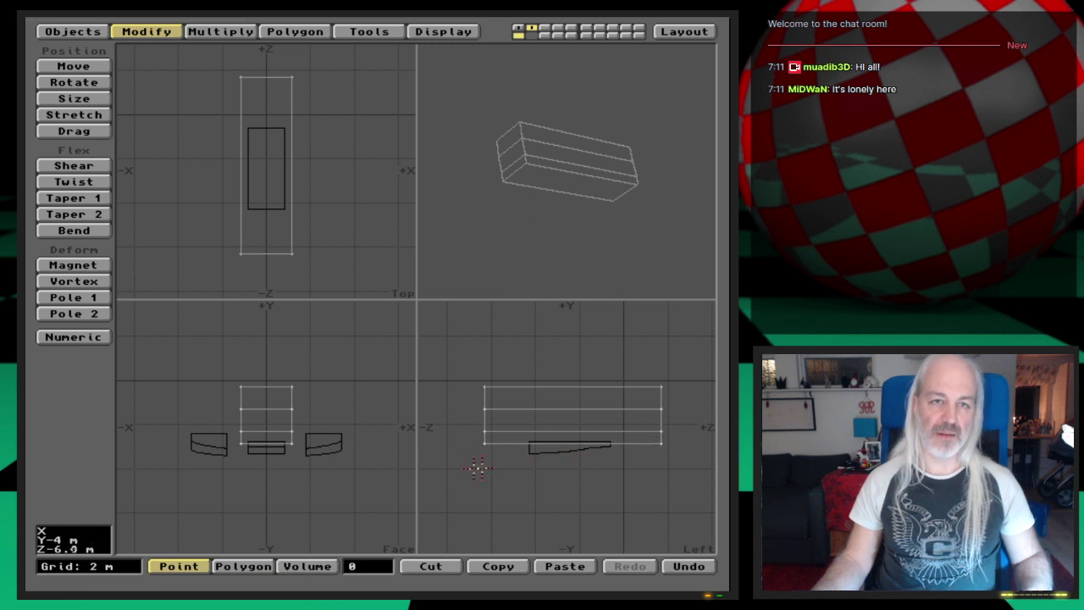
pyautogui.press('1')
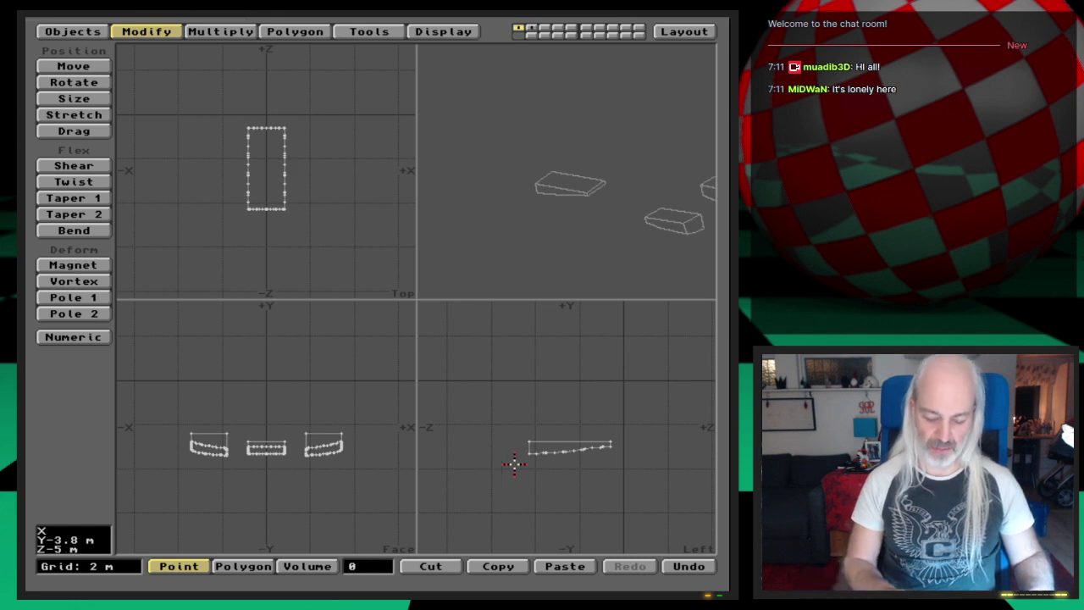
pyautogui.hotkey('shift', '2')
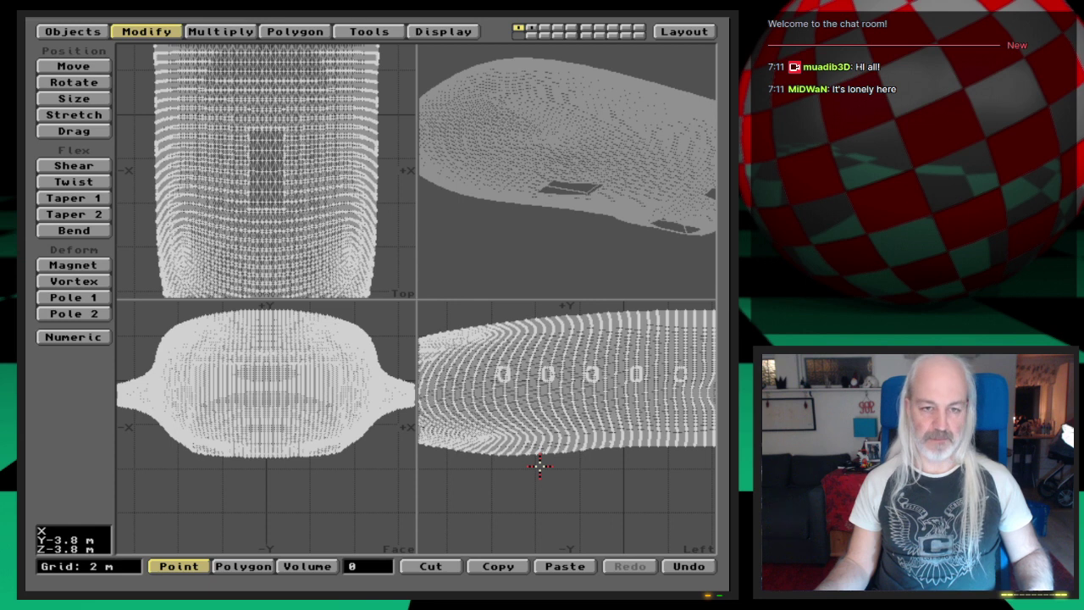
# Step: Select all polygons that use the Shuttle-GearInside surface through the polygon statistics
pyautogui.press('w')
pyautogui.click(284, 377)
pyautogui.press('space')
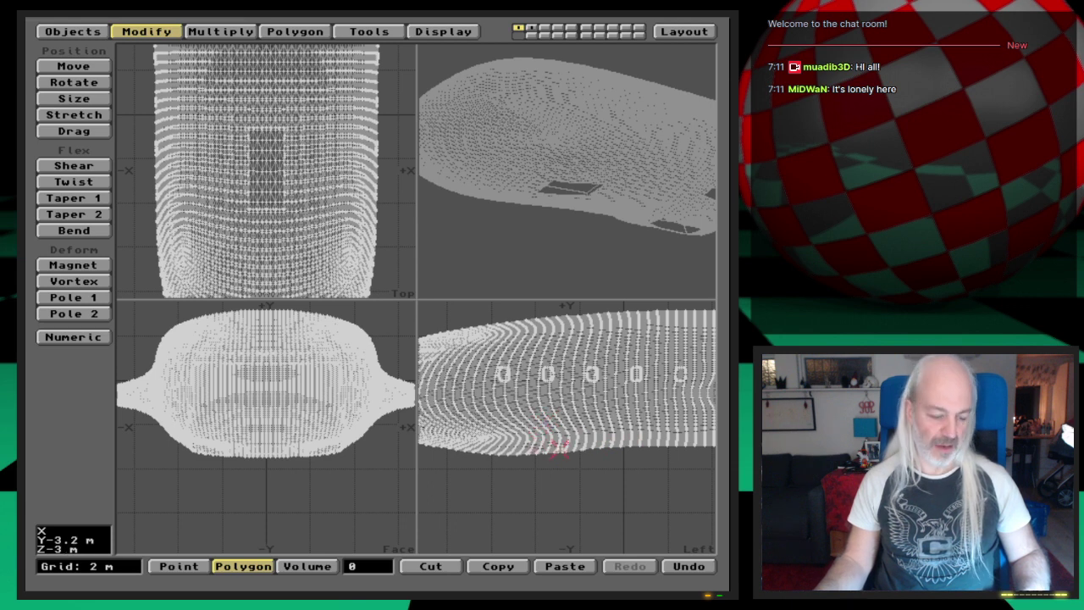
pyautogui.press('w')
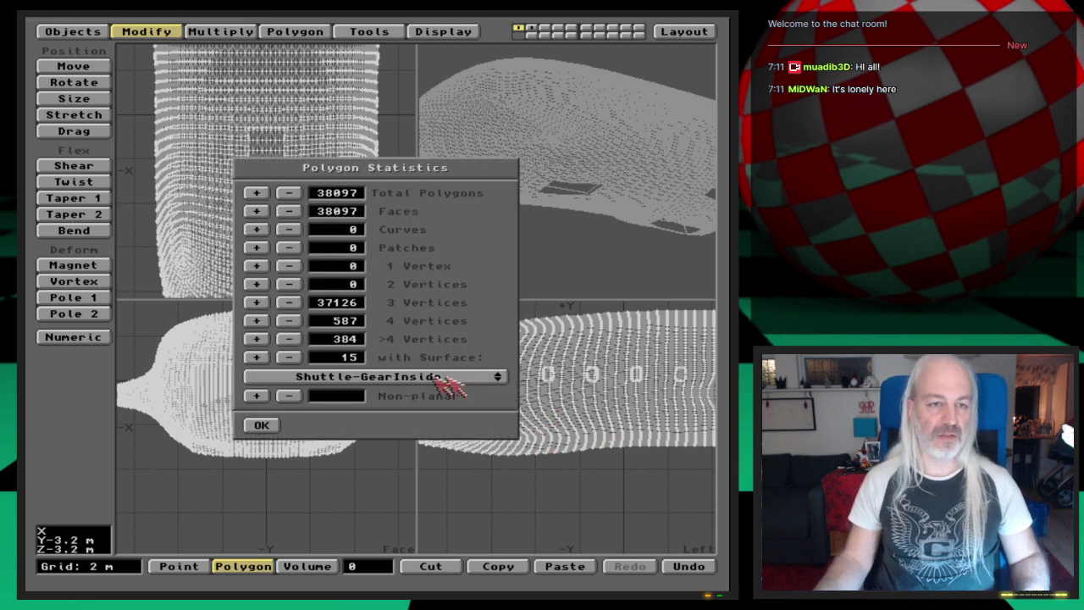
pyautogui.click(259, 358)
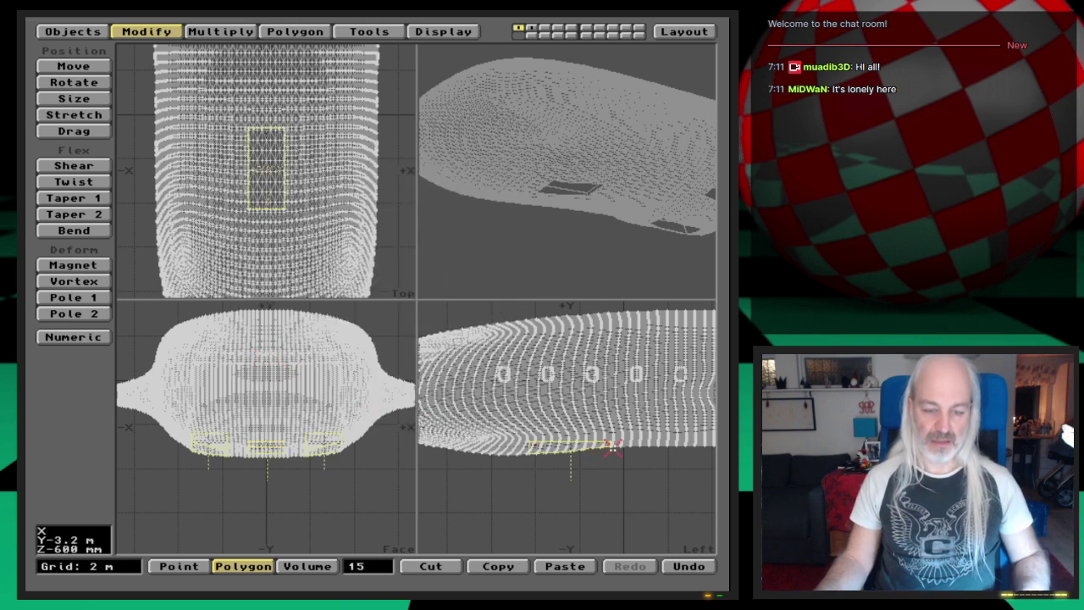
# Step: Add the hull's underside polygons behind and ahead of the front gear bay to the selection
pyautogui.press('Delete')
pyautogui.press('.')
pyautogui.press('\\')
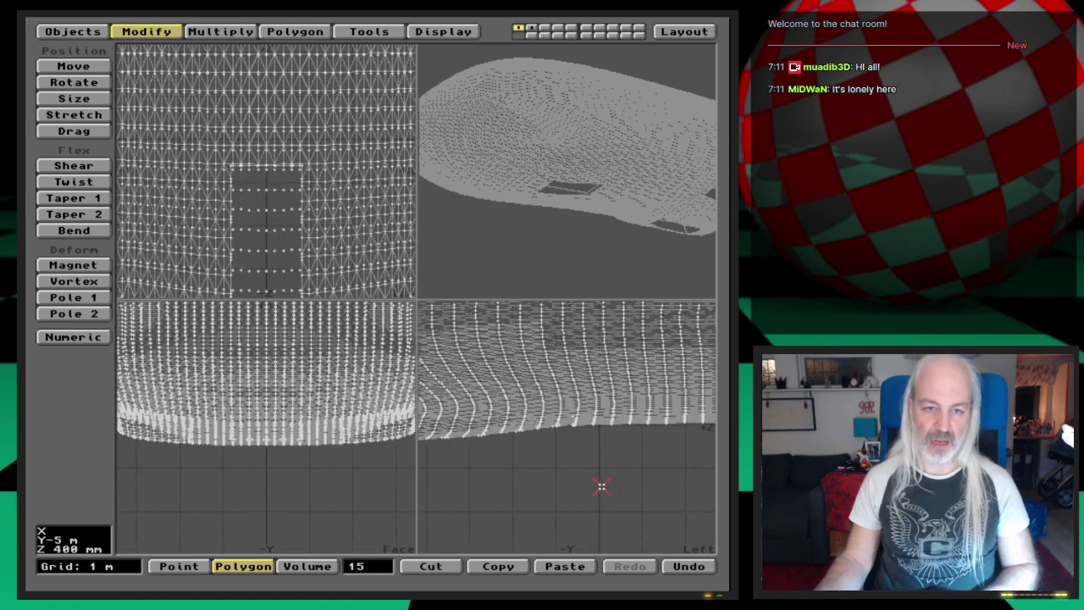
pyautogui.press('.')
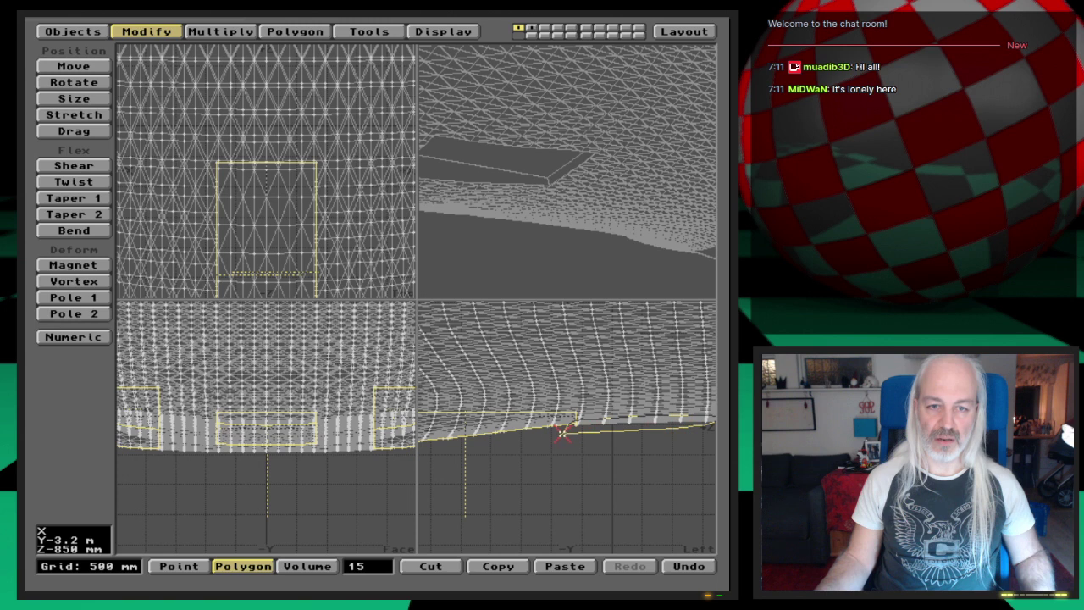
pyautogui.press(']')
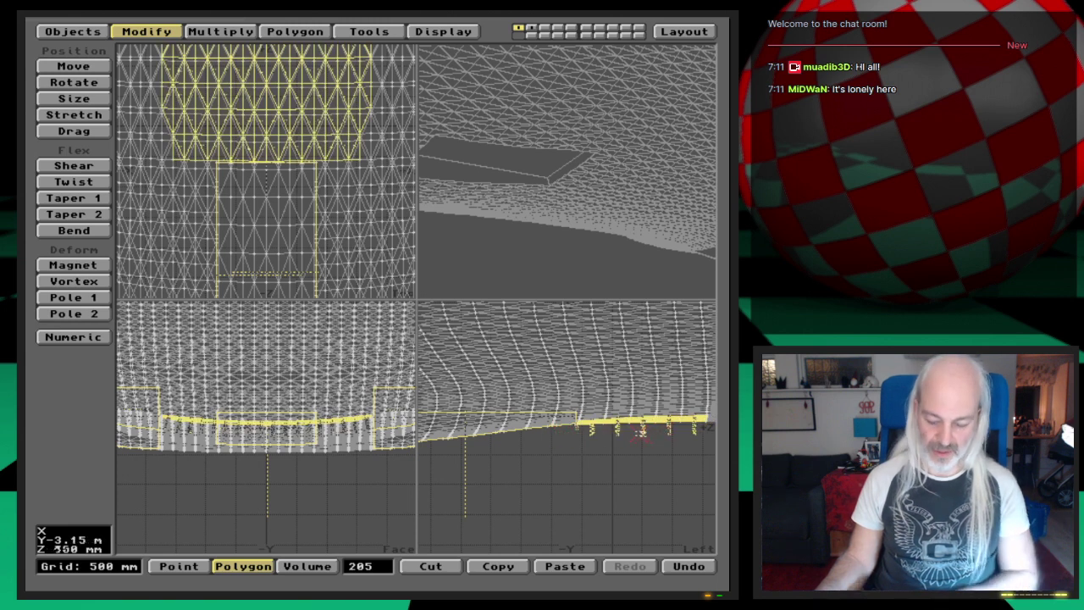
pyautogui.press('-')
pyautogui.press('\\')
pyautogui.press('/')
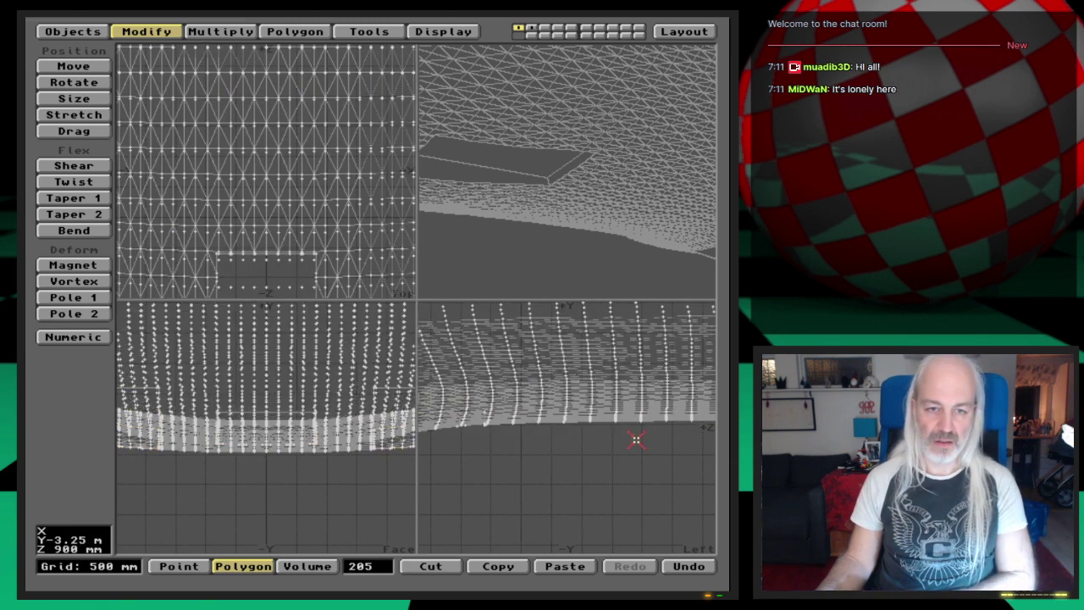
pyautogui.press('/')
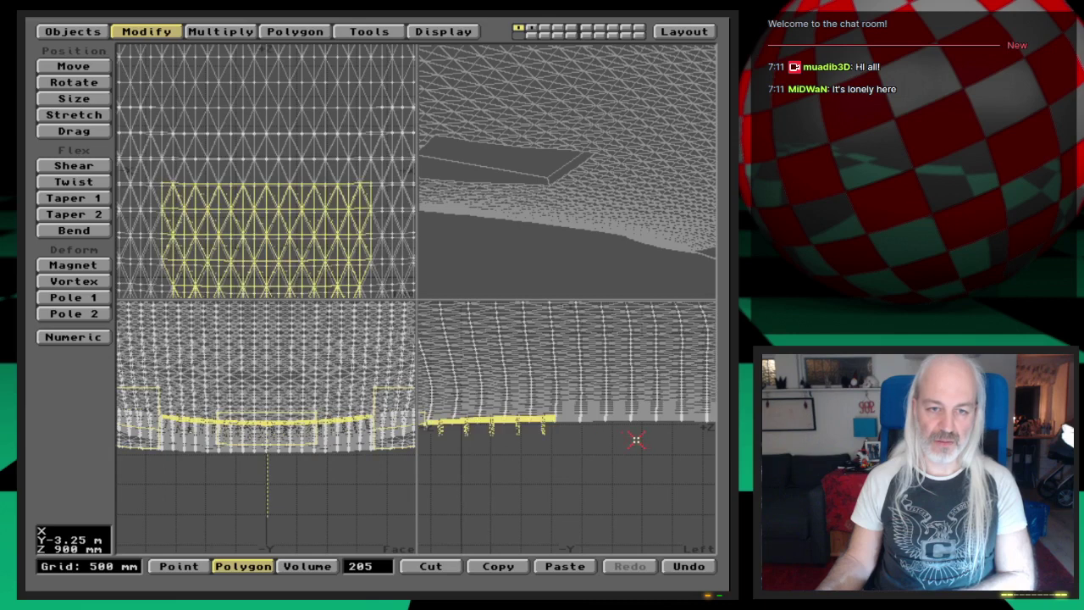
pyautogui.press('u')
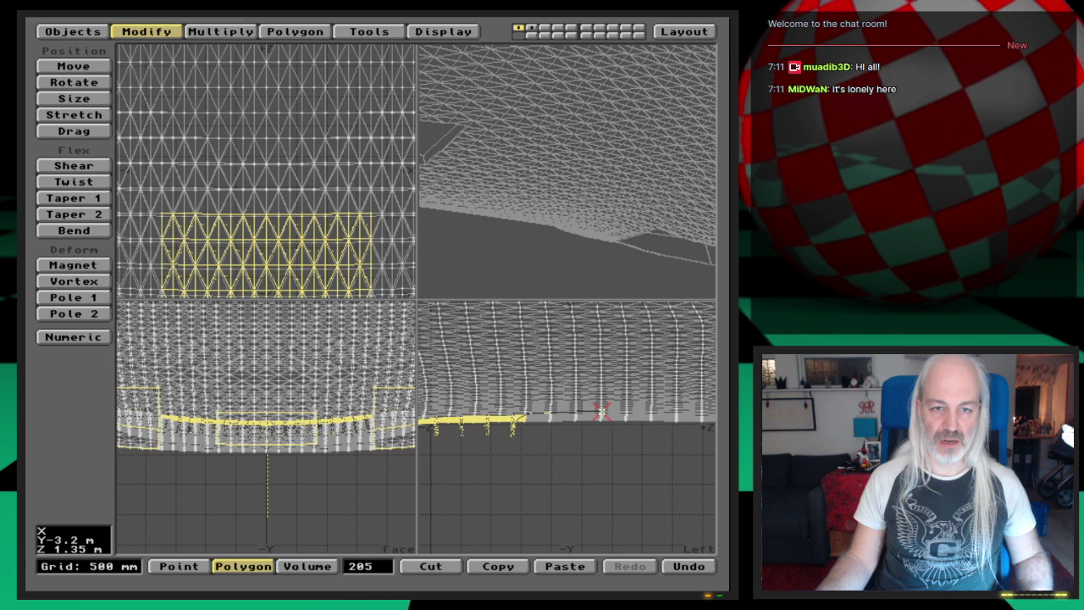
pyautogui.moveTo(677, 428); pyautogui.dragTo(487, 437, button='right')
pyautogui.press('Tab')
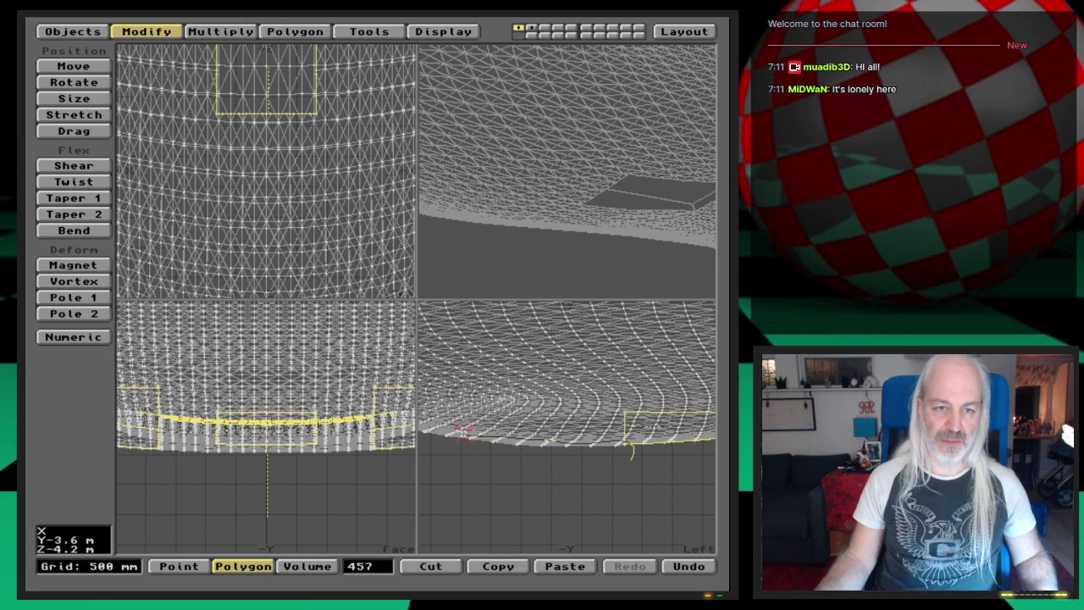
pyautogui.moveTo(428, 436); pyautogui.dragTo(643, 453)
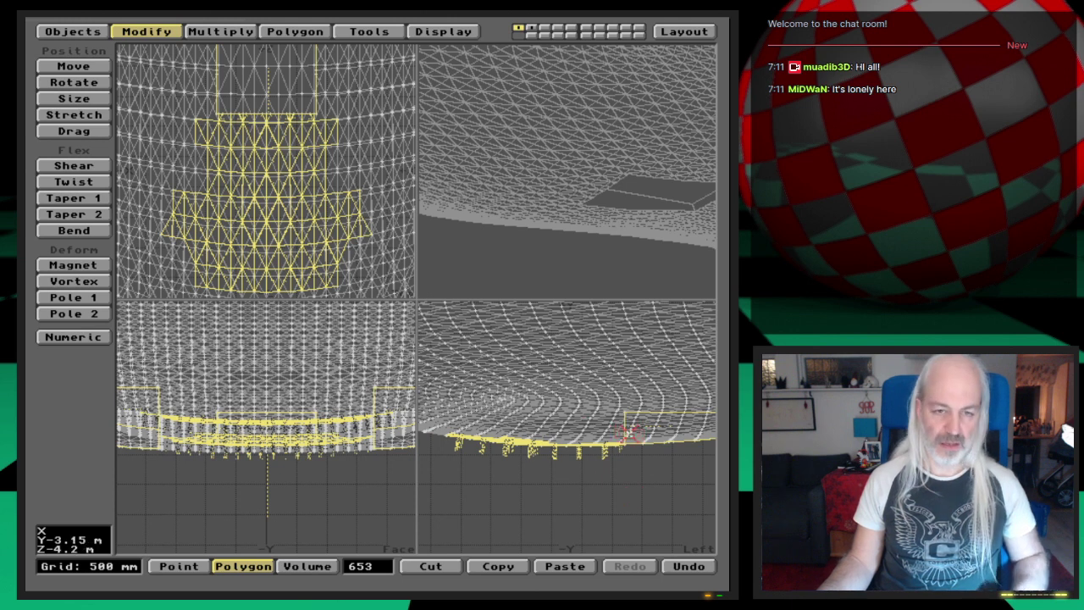
# Step: Hide all unselected polygons on layer 1 and clear the selection
pyautogui.press('a')
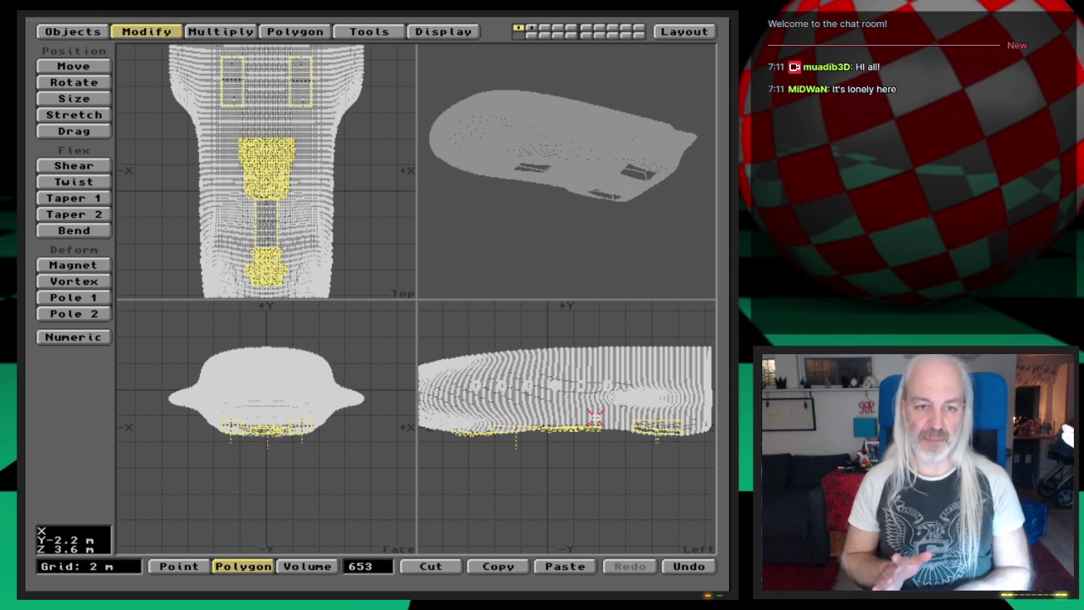
pyautogui.press('=')
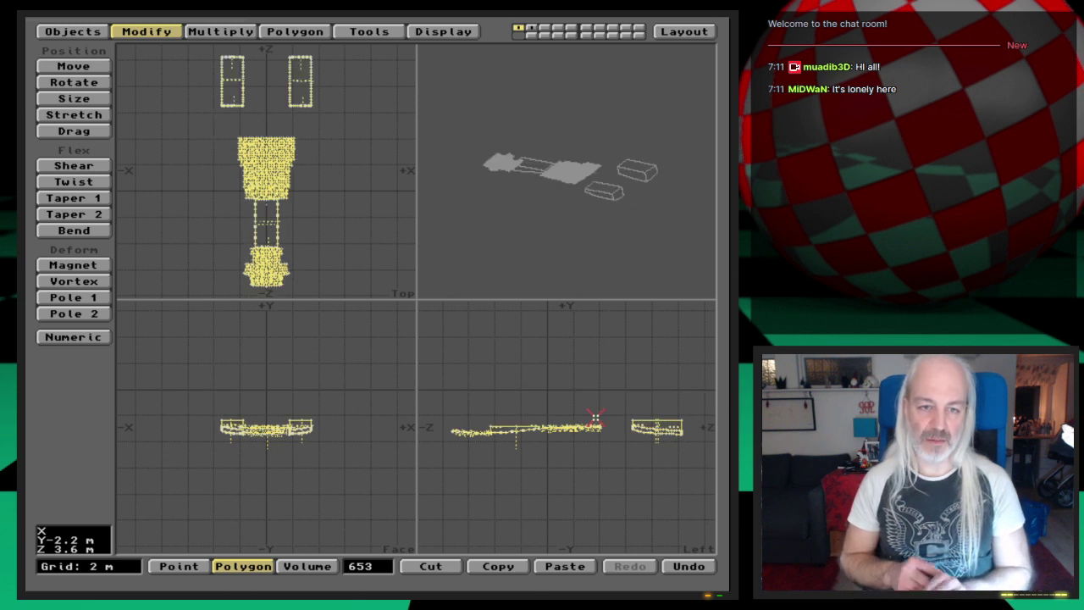
pyautogui.press('/')
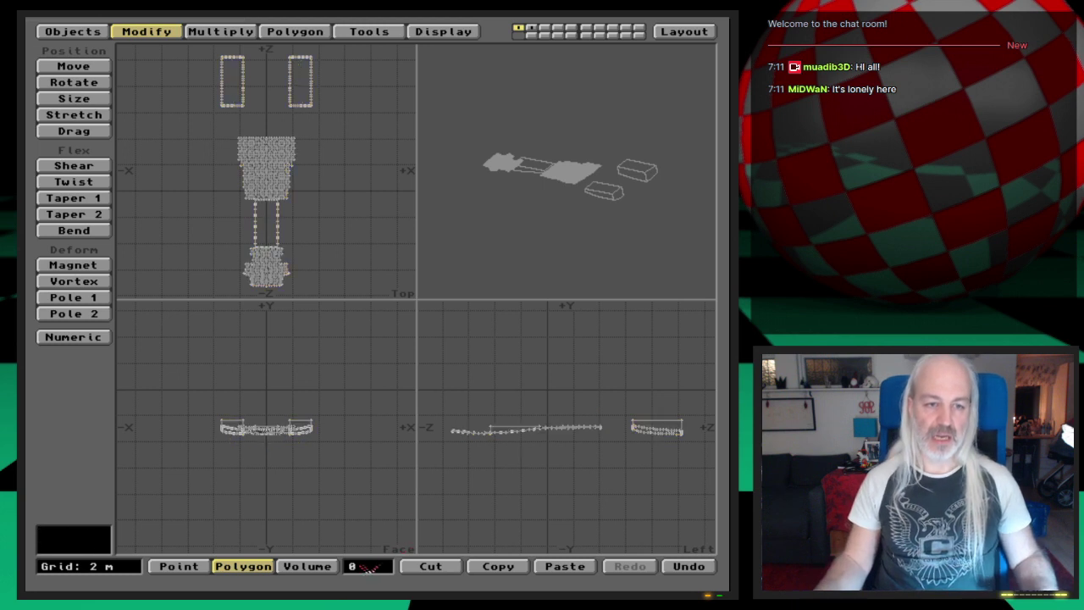
# Step: Make layer 2 the foreground with layer 1 as background, and frame the box over the front gear bay
pyautogui.press('2')
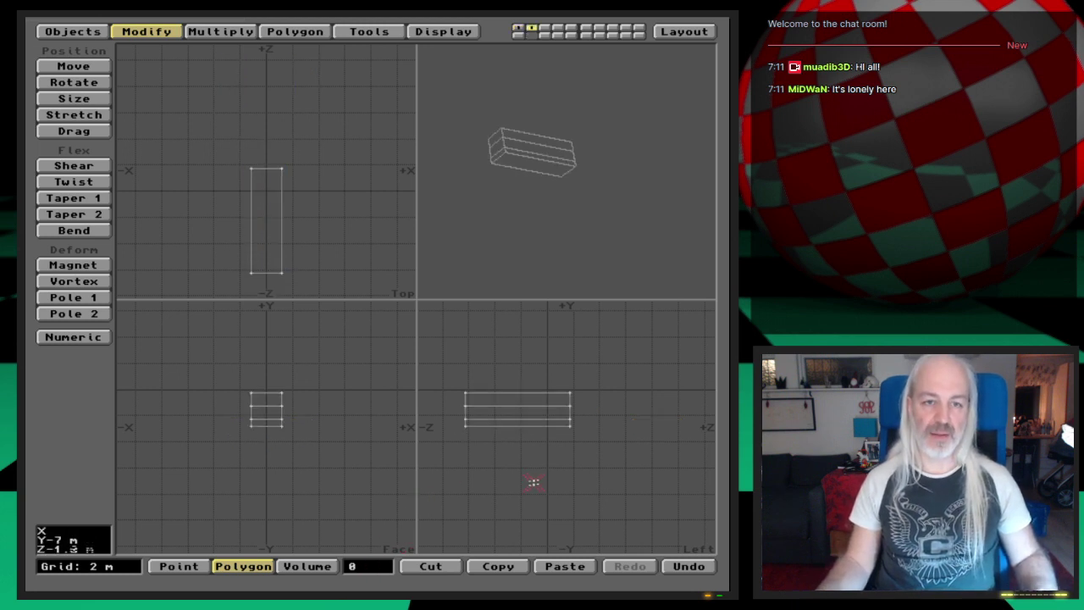
pyautogui.click(516, 35)
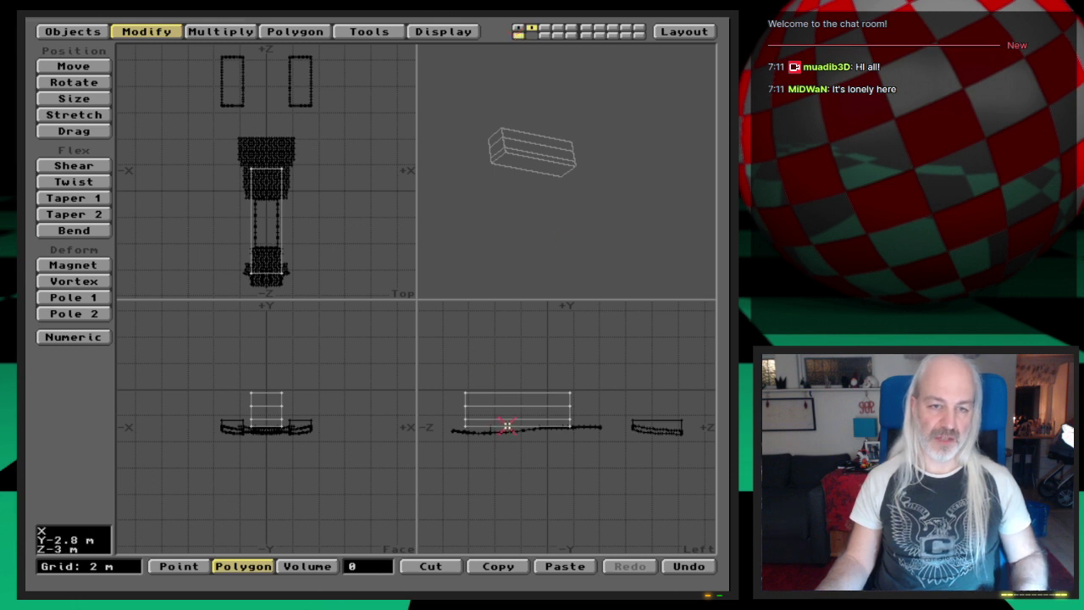
pyautogui.press('.')
pyautogui.press('.')
pyautogui.press('.')
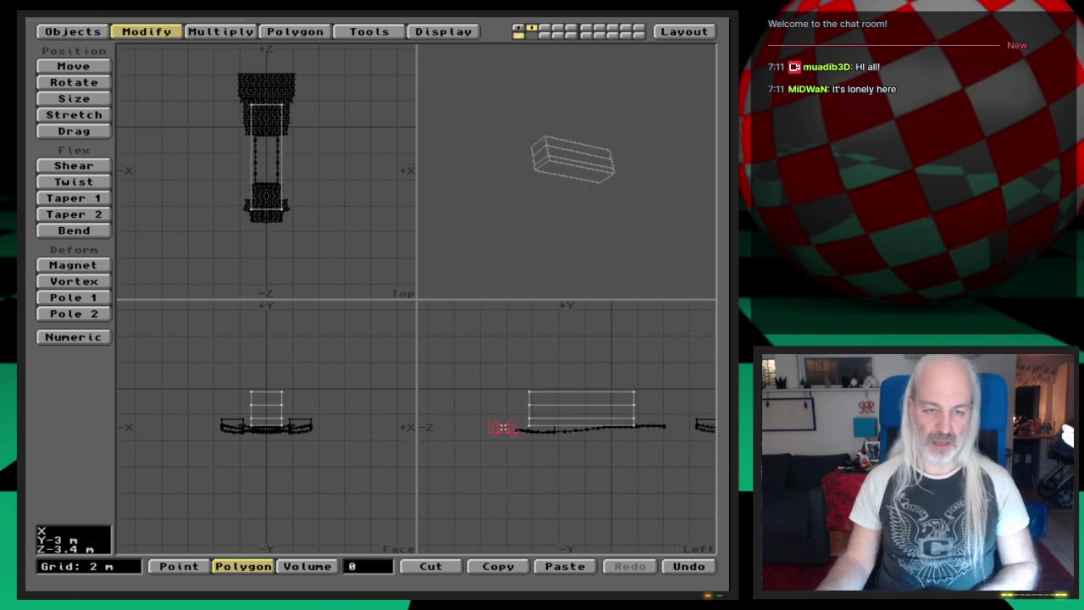
pyautogui.press('.')
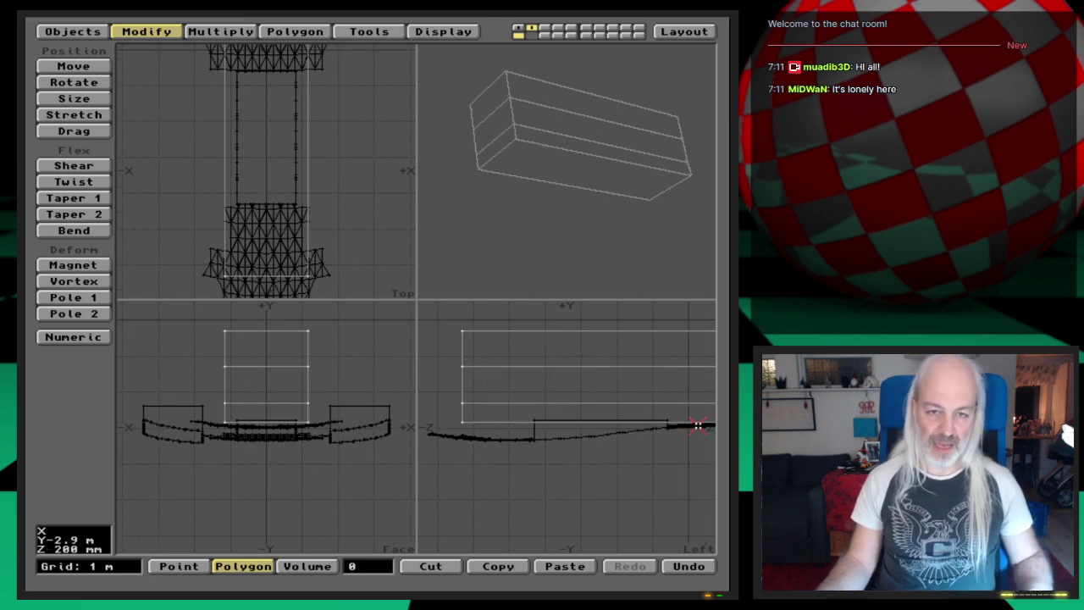
pyautogui.press('g')
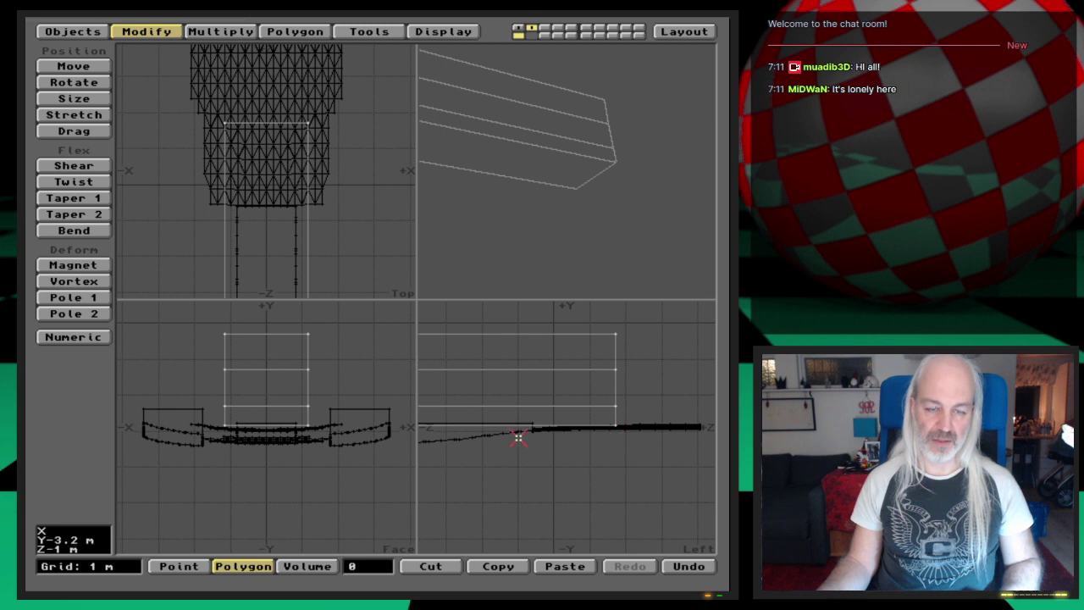
pyautogui.press(',')
pyautogui.press('.')
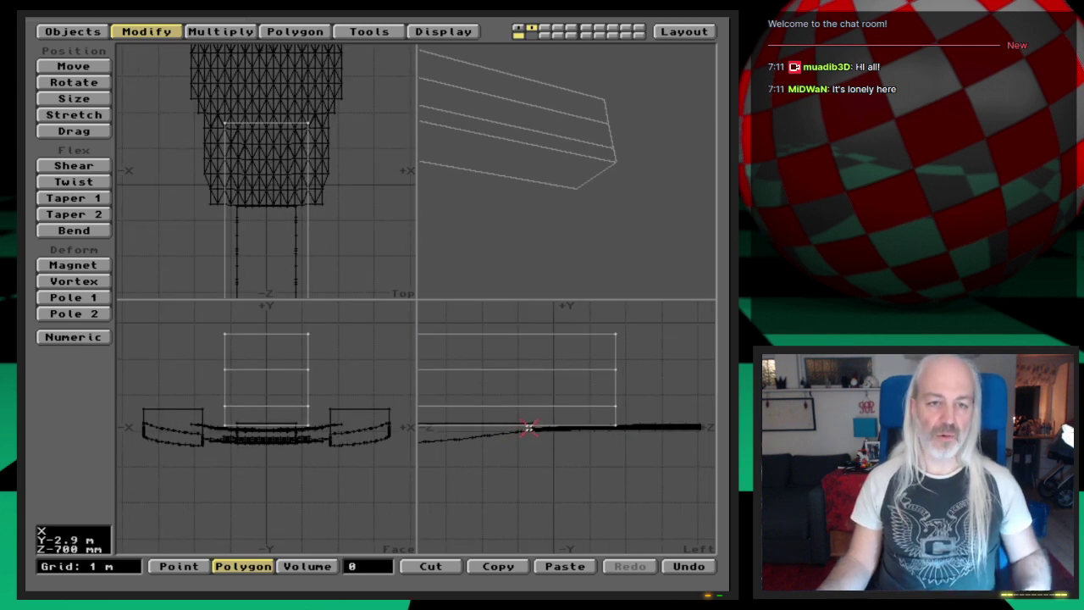
pyautogui.moveTo(535, 429); pyautogui.dragTo(577, 427)
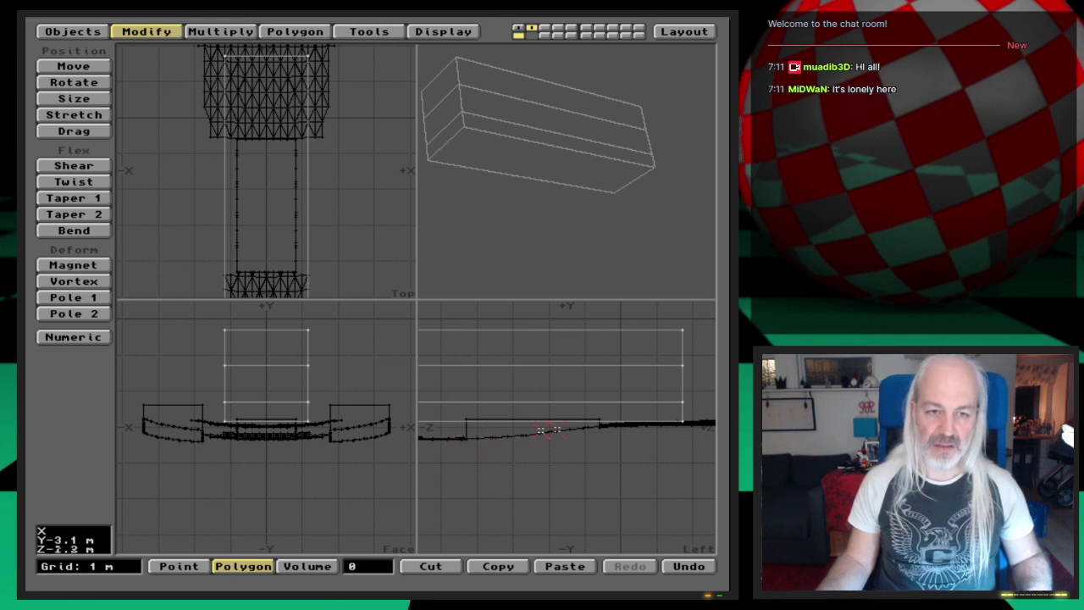
# Step: Measure the front gear bay's length along Z in the side view
pyautogui.click(416, 30)
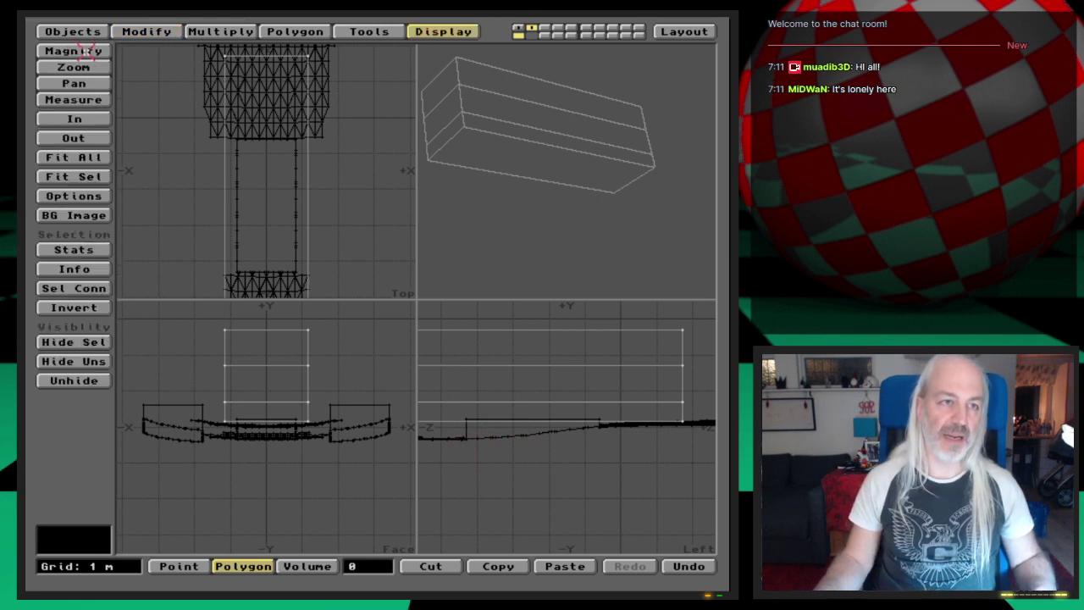
pyautogui.click(90, 99)
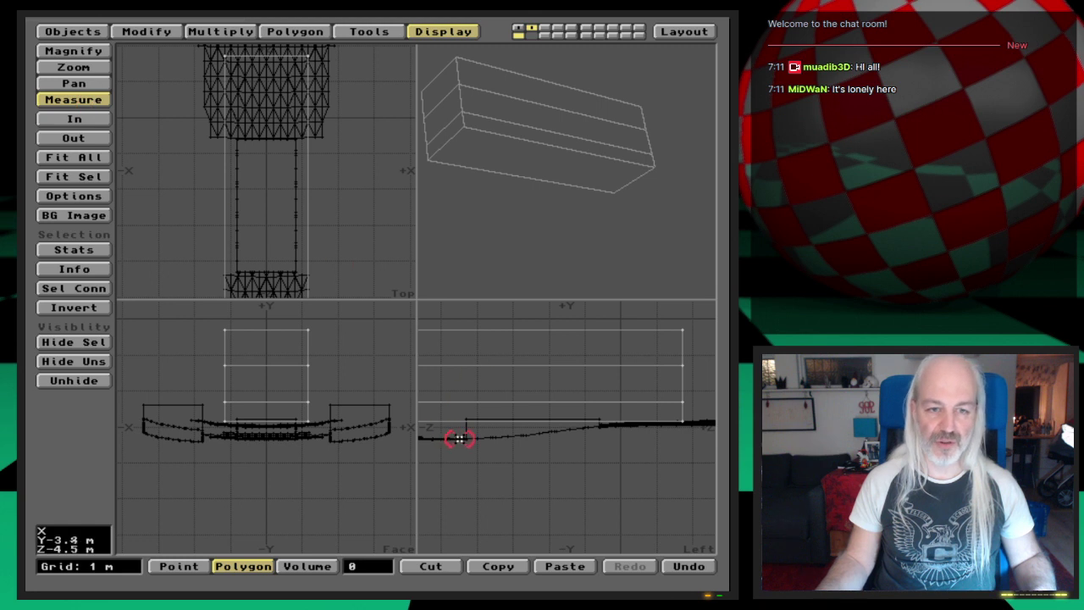
pyautogui.moveTo(465, 440); pyautogui.dragTo(599, 442)
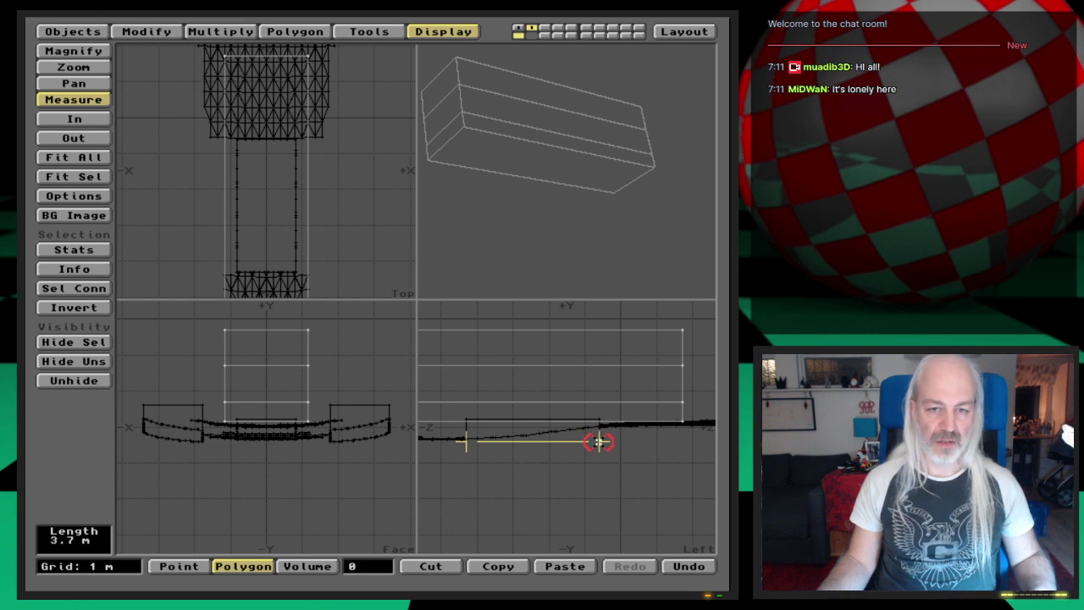
# Step: Measure the distance between the front gear bay's two end walls again in the side view
pyautogui.moveTo(599, 441); pyautogui.dragTo(598, 441)
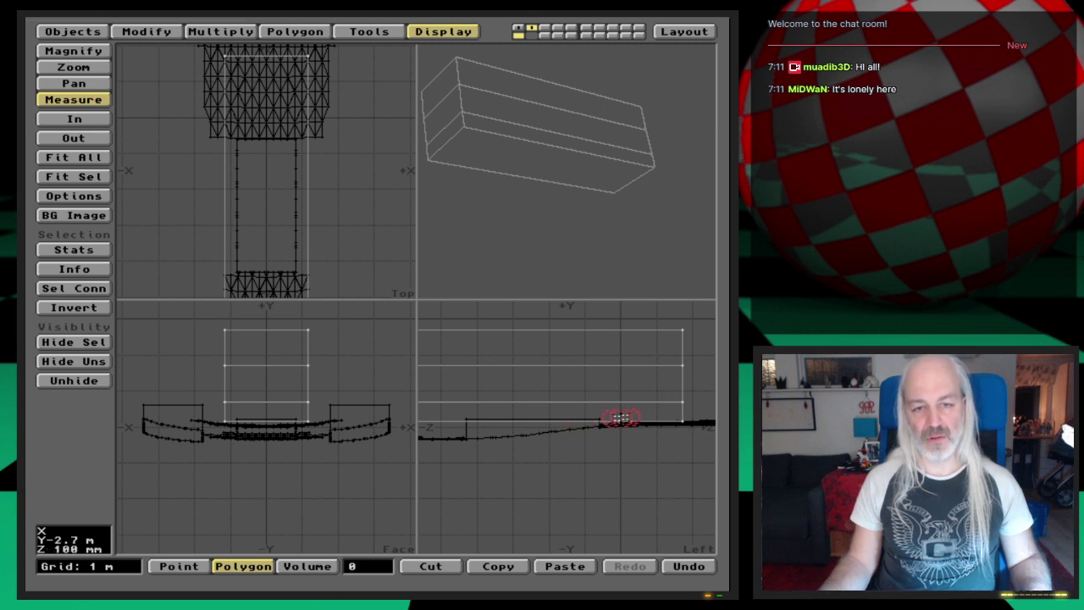
pyautogui.press('g')
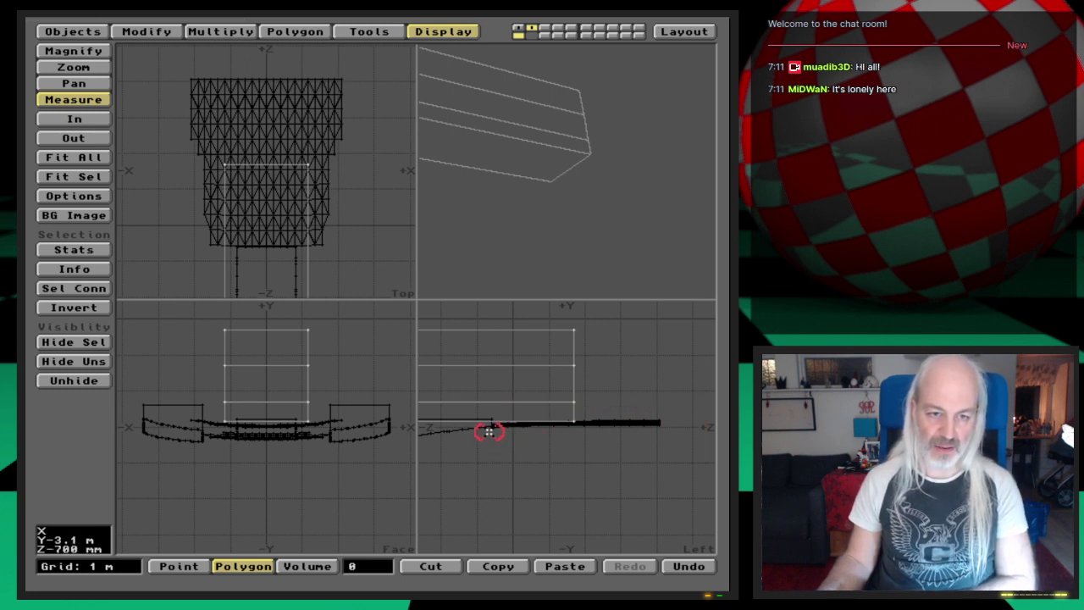
pyautogui.moveTo(488, 431); pyautogui.dragTo(597, 430)
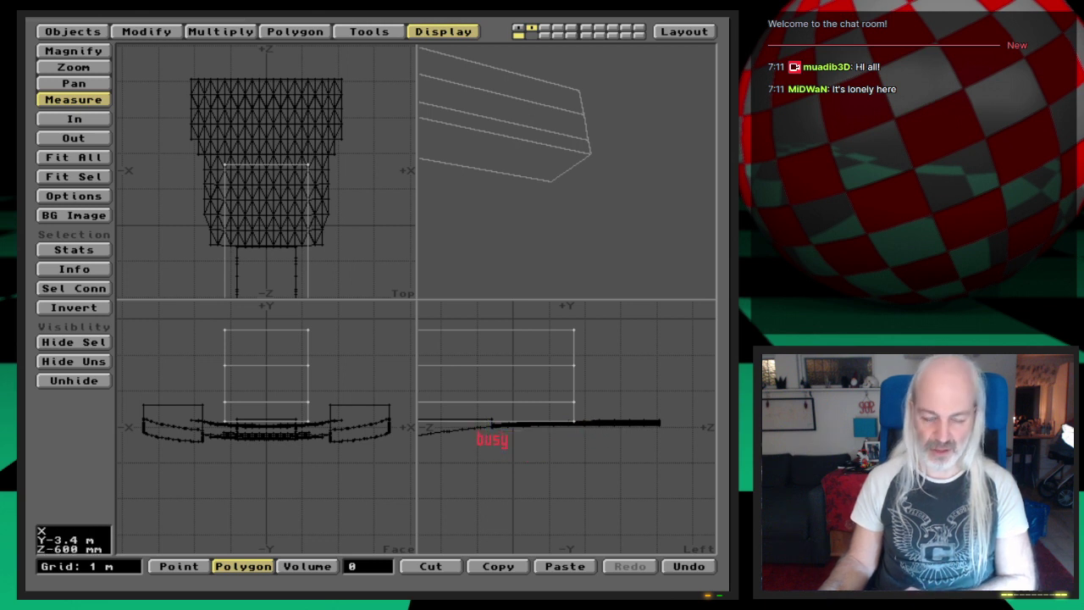
pyautogui.moveTo(466, 445); pyautogui.dragTo(600, 444)
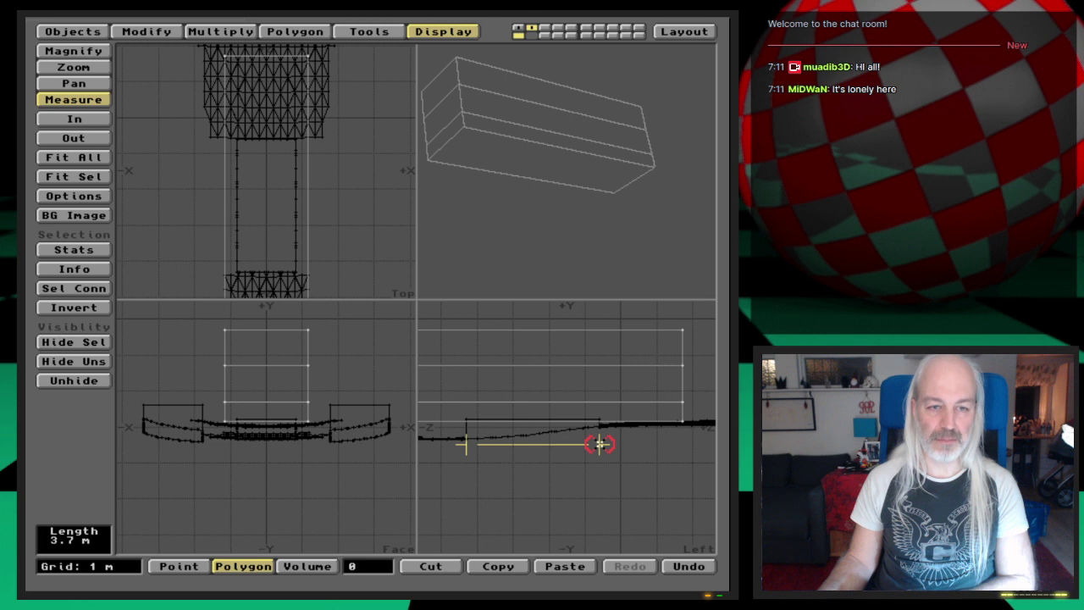
pyautogui.moveTo(601, 444)
pyautogui.mouseDown()
pyautogui.moveTo(441, 441)
pyautogui.moveTo(588, 436)
pyautogui.mouseUp()
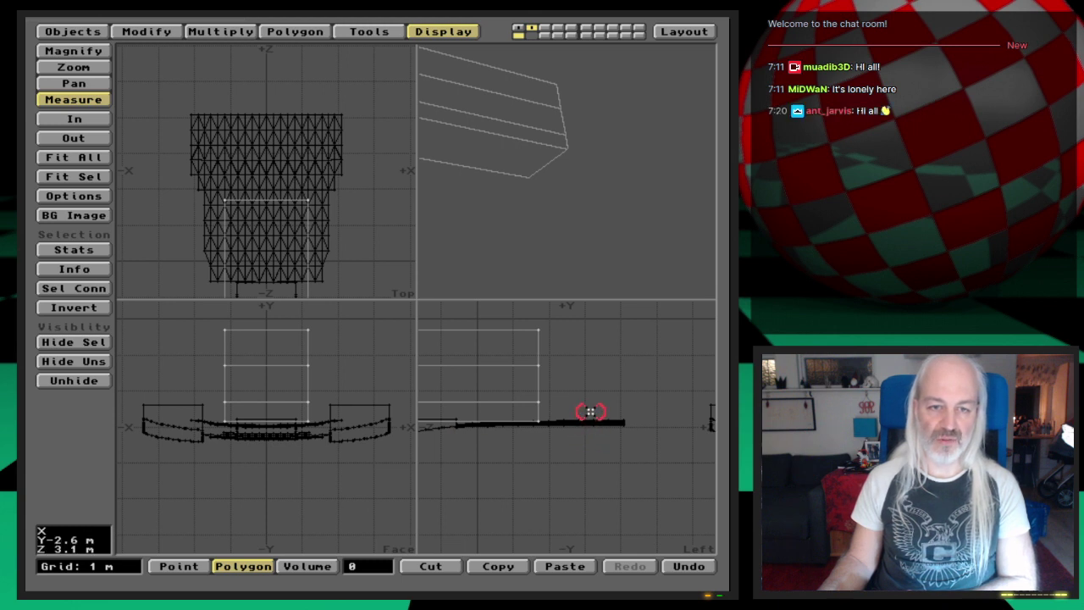
pyautogui.press('space')
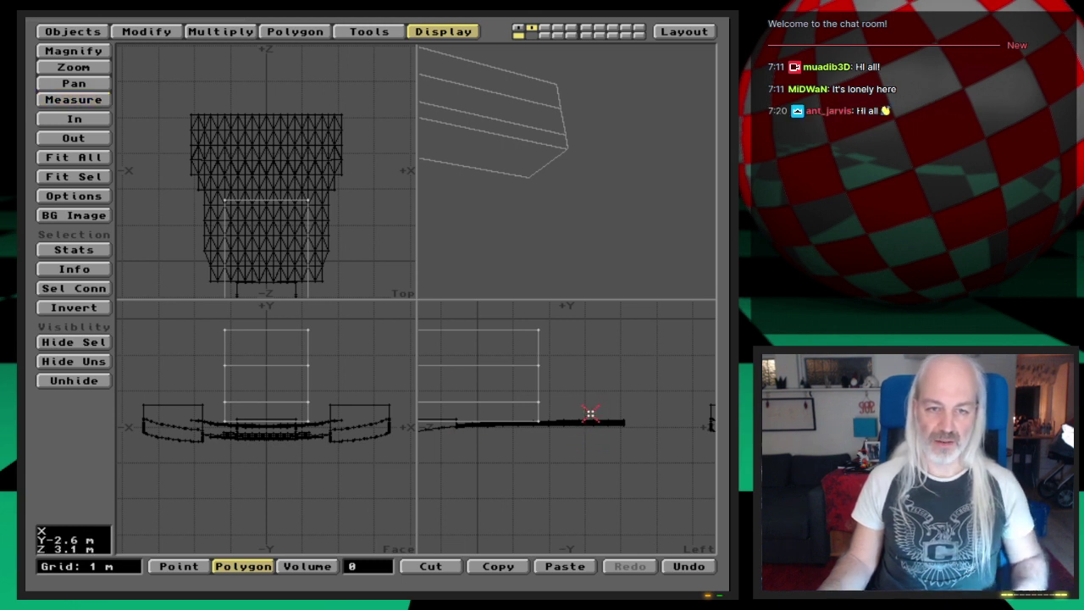
# Step: Move the eight points at the box's +Z end about 1.5 m farther along +Z and clear the selection
pyautogui.press('space')
pyautogui.press('space')
pyautogui.press('space')
pyautogui.moveTo(539, 331); pyautogui.dragTo(538, 432)
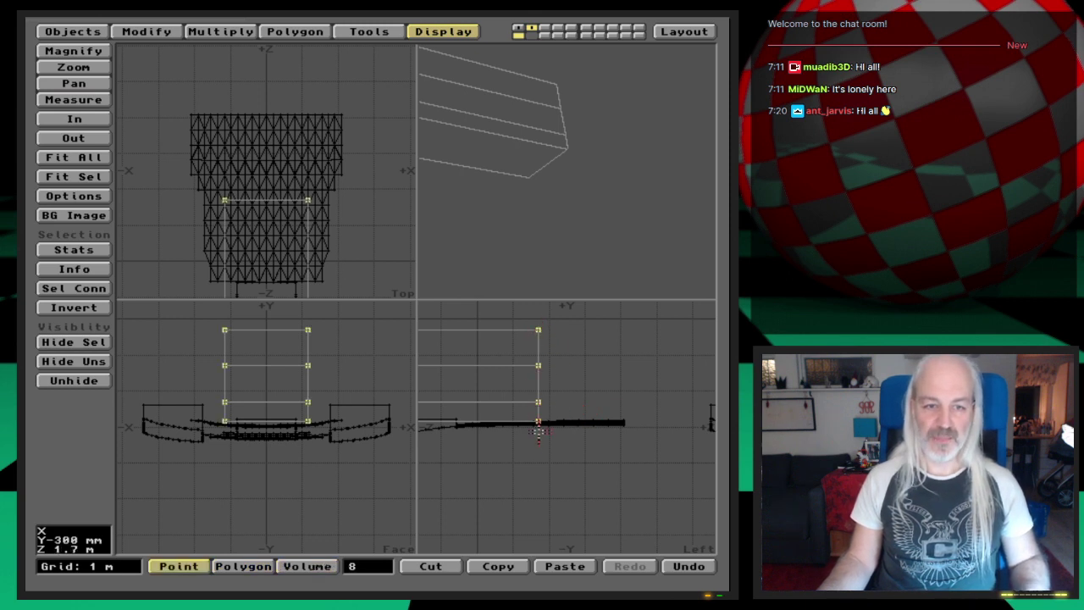
pyautogui.press('t')
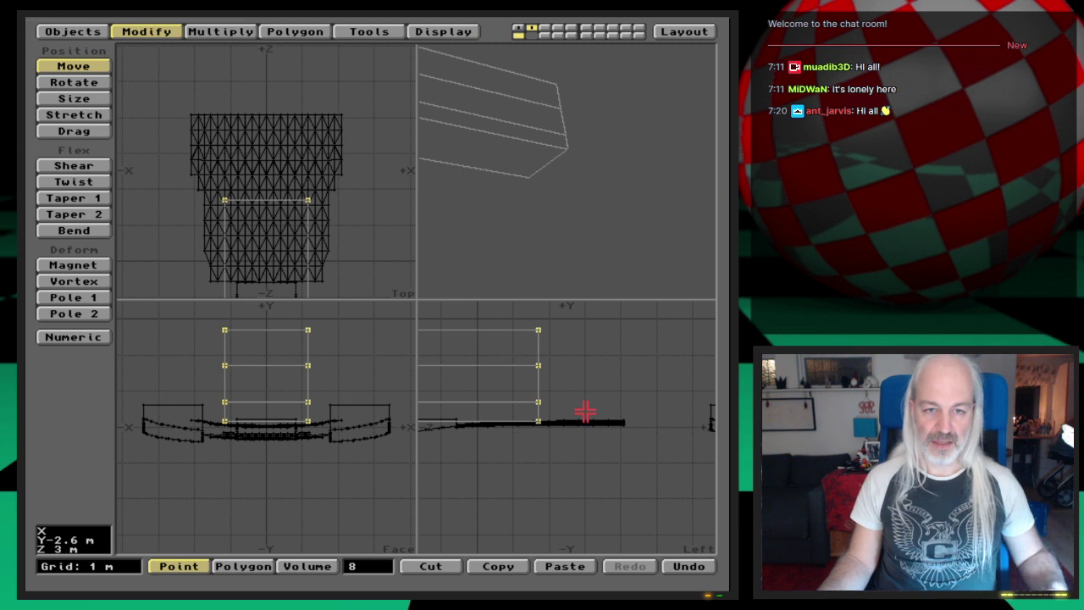
pyautogui.moveTo(583, 412)
pyautogui.mouseDown()
pyautogui.moveTo(638, 412)
pyautogui.moveTo(593, 409)
pyautogui.mouseUp()
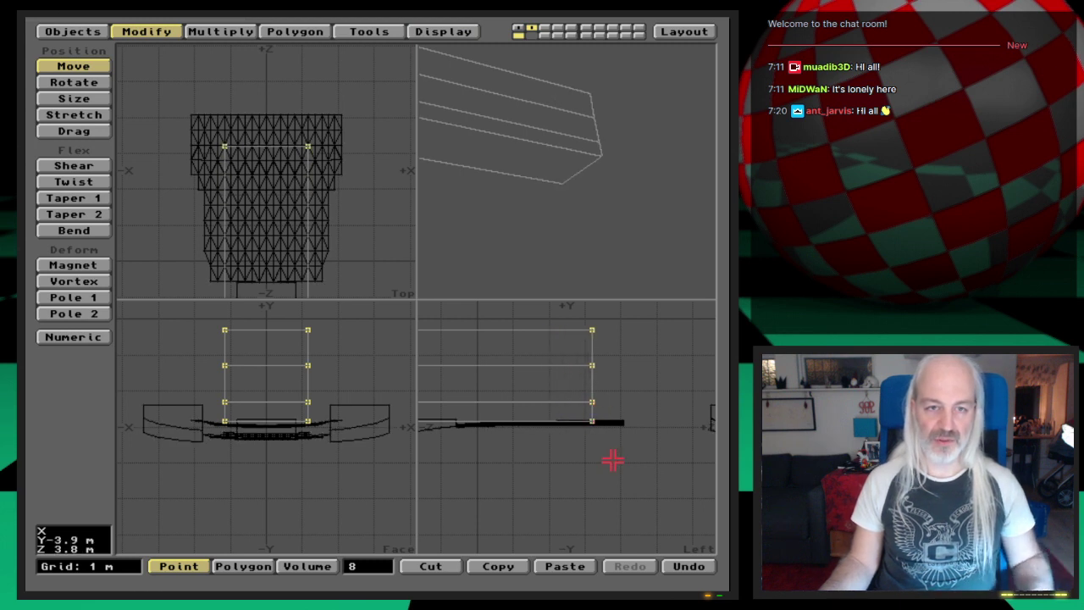
pyautogui.press('space')
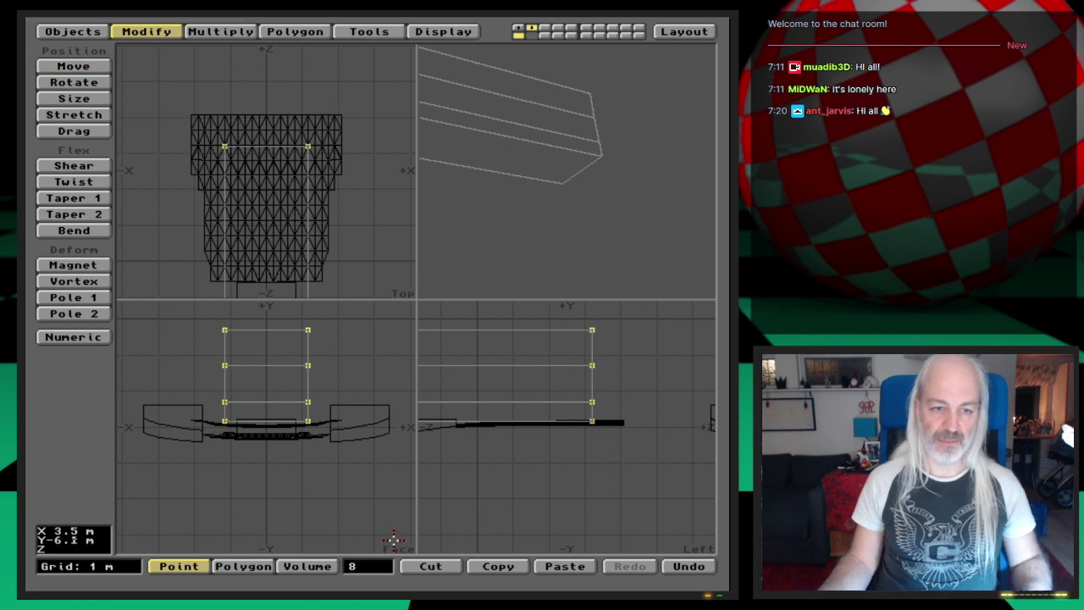
pyautogui.click(385, 564)
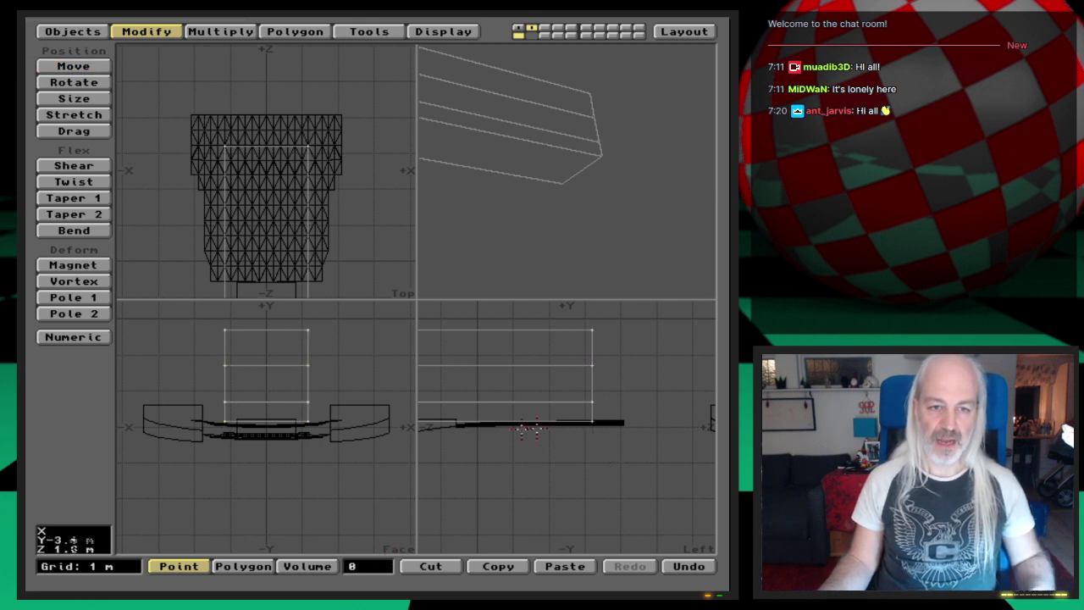
# Step: Examine in the enlarged front view how the box's lower edge lines up with the hull underside and the gear bay
pyautogui.moveTo(494, 423); pyautogui.dragTo(535, 435)
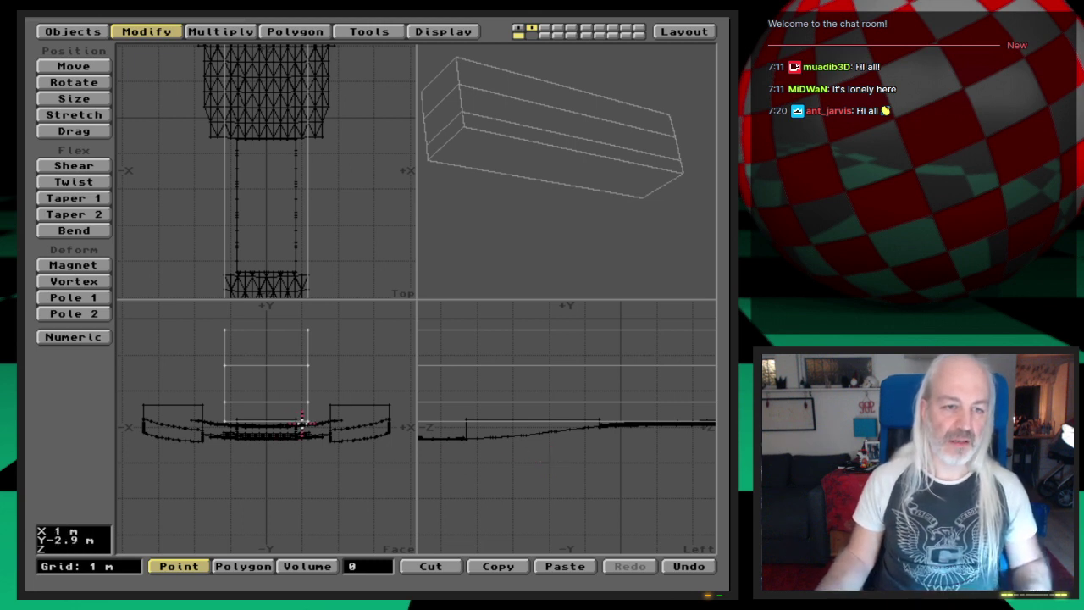
pyautogui.press(',')
pyautogui.press(',')
pyautogui.press(',')
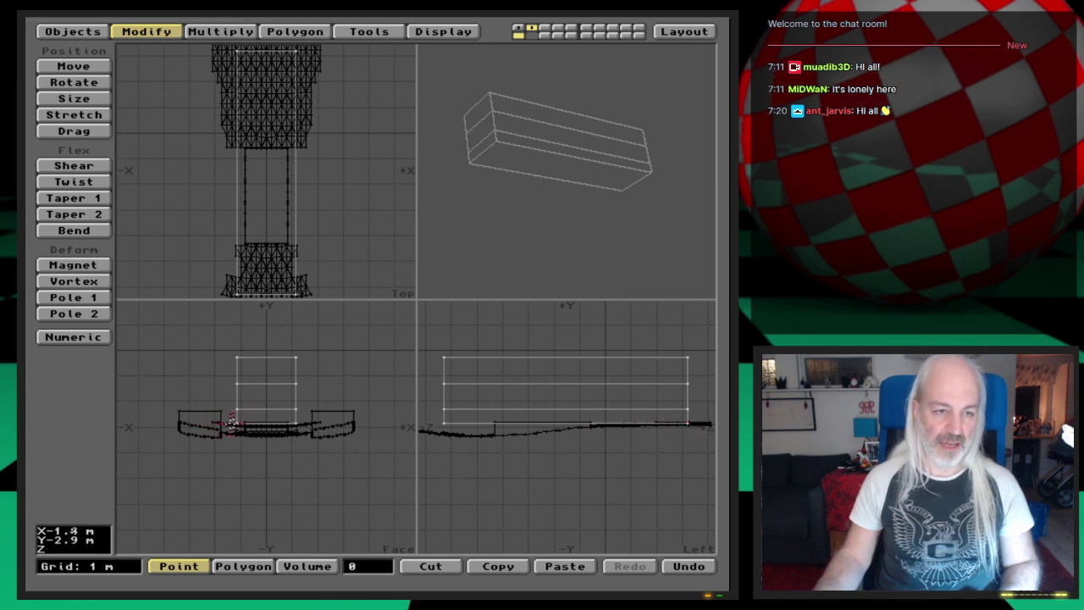
pyautogui.press('.')
pyautogui.press('.')
pyautogui.press('.')
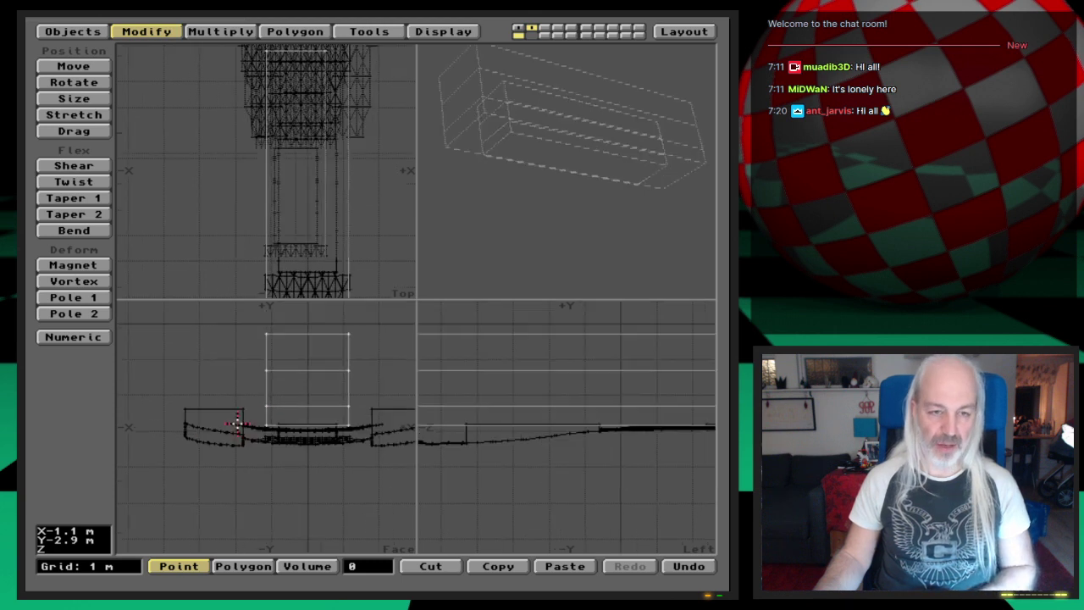
pyautogui.press(',')
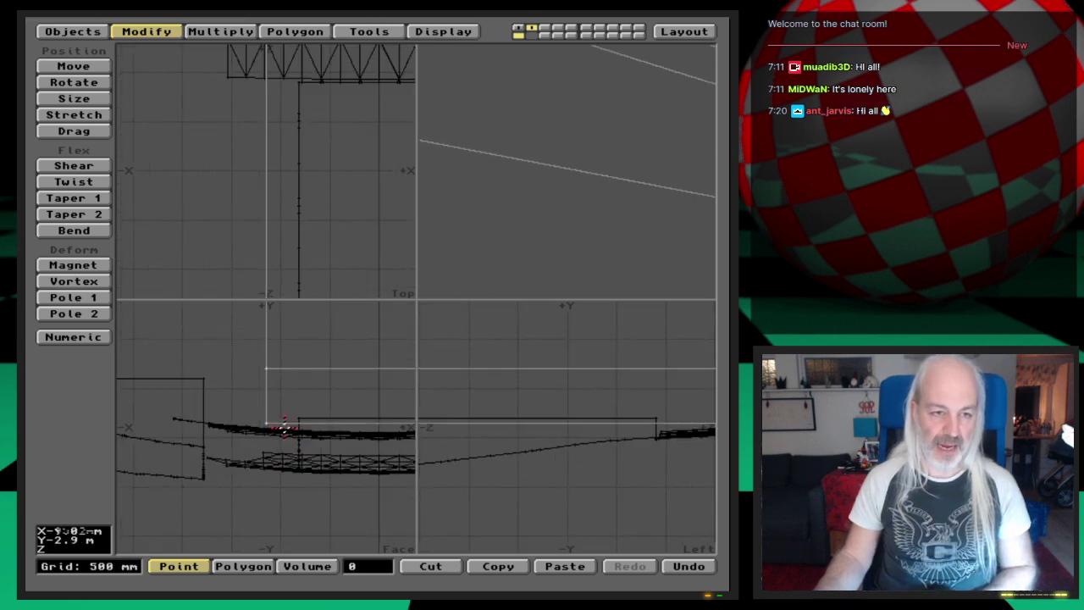
pyautogui.moveTo(416, 295); pyautogui.dragTo(631, 226)
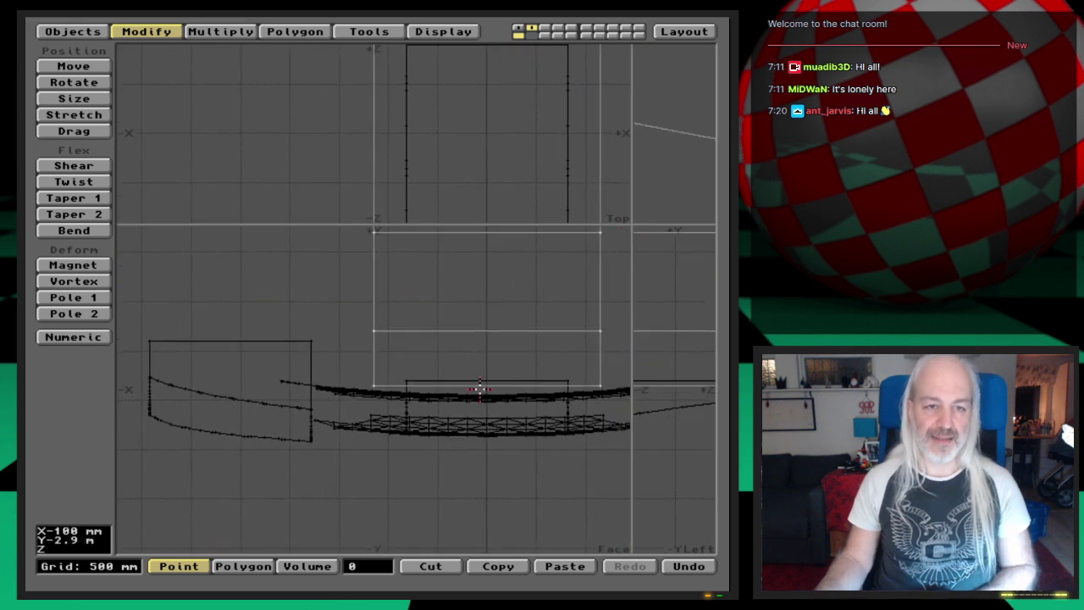
pyautogui.press('Right')
pyautogui.press('Right')
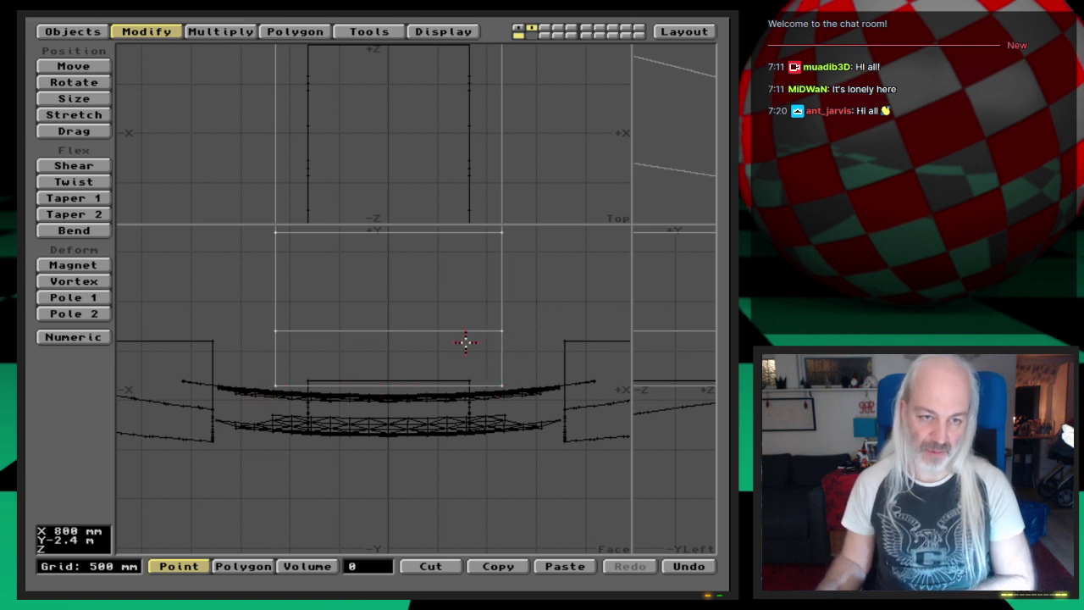
pyautogui.press('a')
pyautogui.press(',')
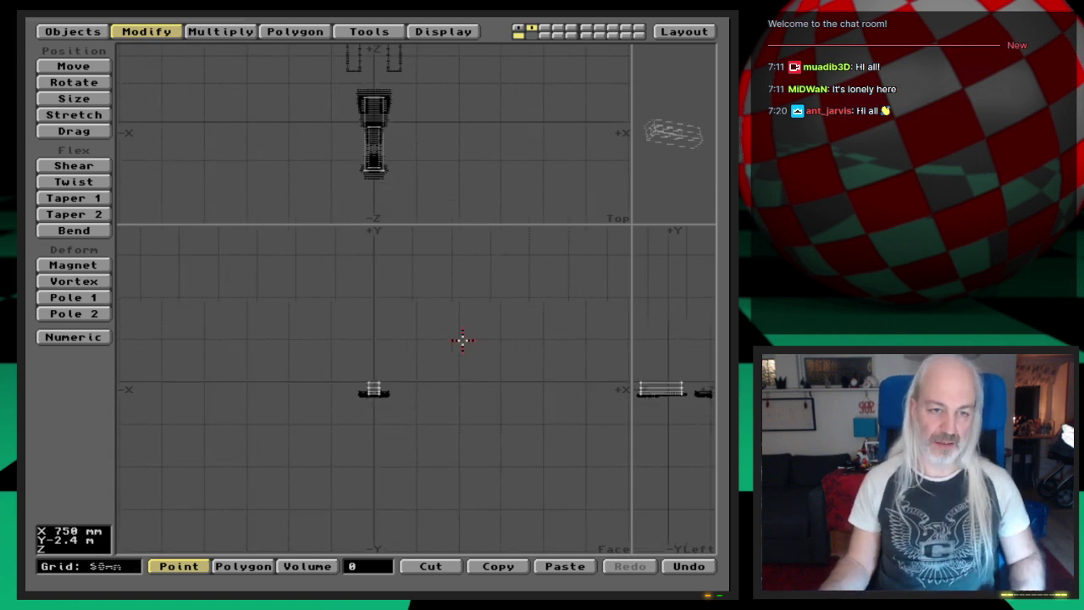
pyautogui.press('.')
pyautogui.press('.')
pyautogui.press('.')
pyautogui.press('.')
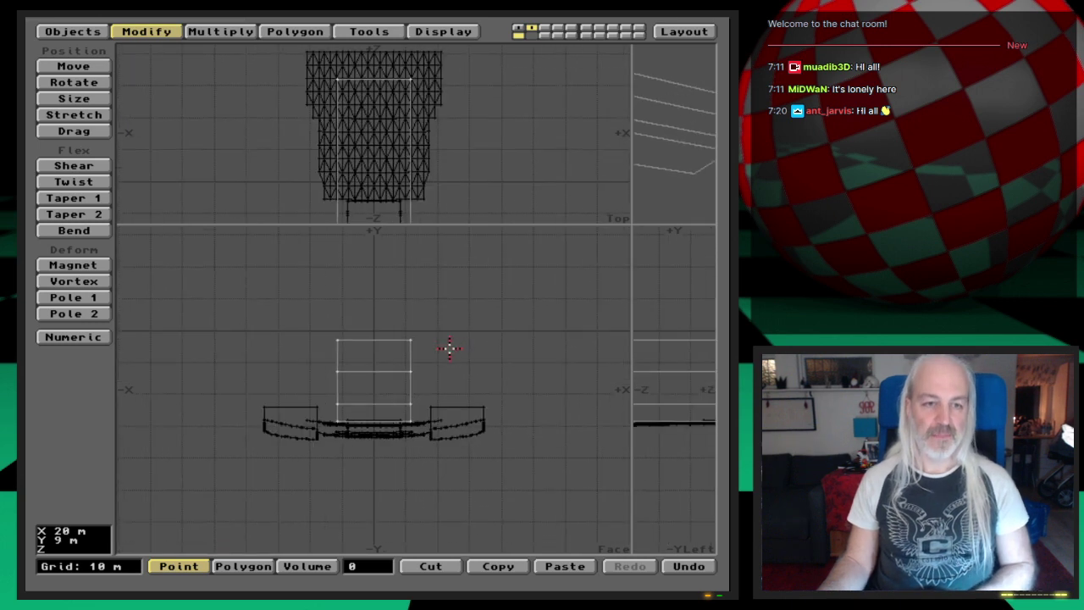
pyautogui.press('.')
pyautogui.press(',')
pyautogui.press('.')
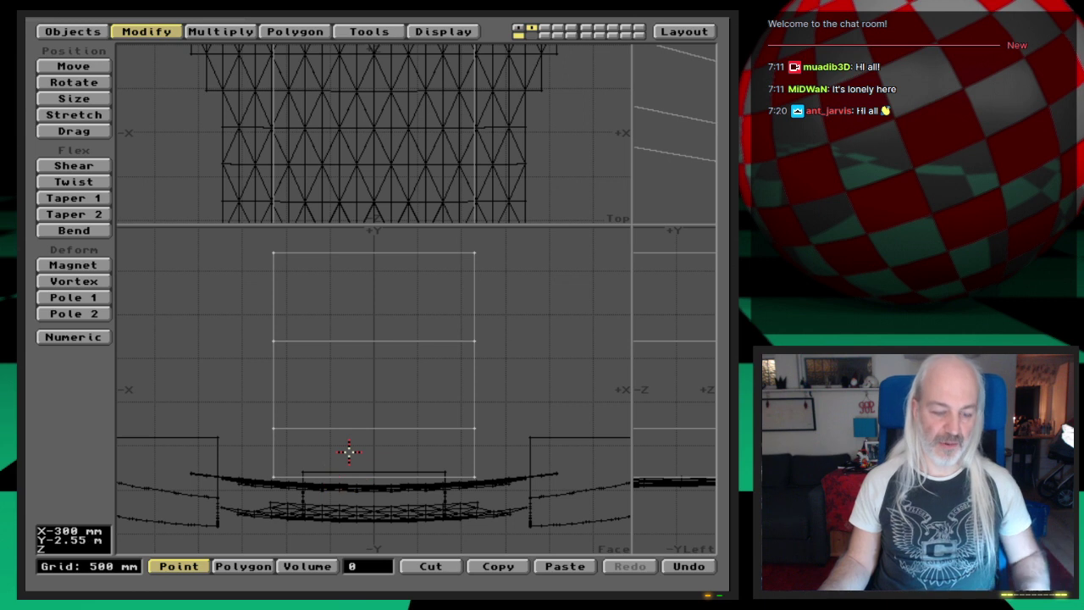
# Step: Stretch the box's four bottom points by a factor of 0.8 along X, centred at X 0 m, and clear the selection
pyautogui.press('h')
pyautogui.press('space')
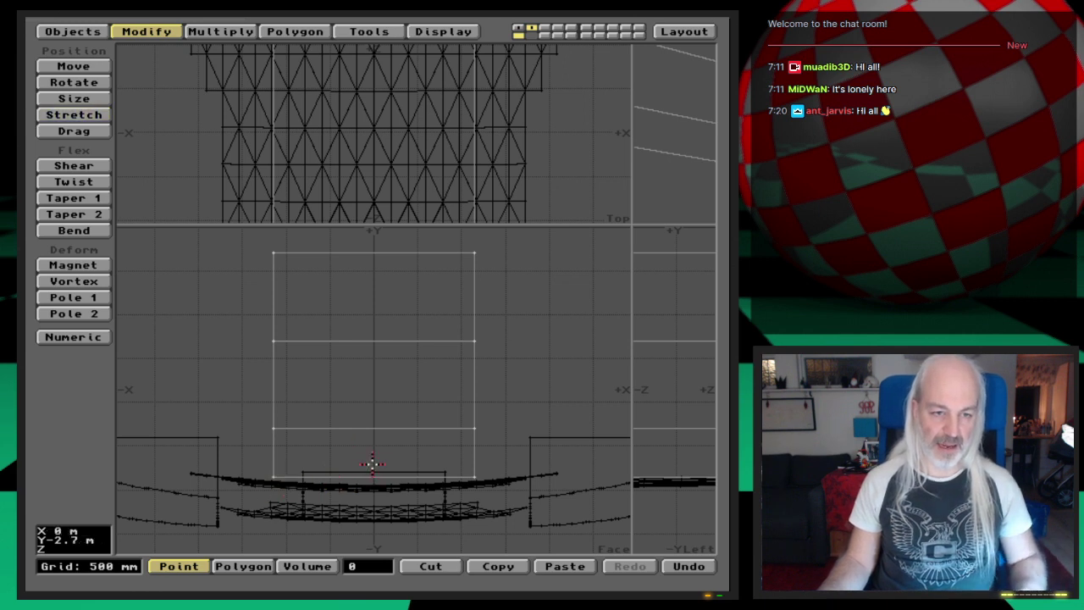
pyautogui.moveTo(256, 479); pyautogui.dragTo(282, 471)
pyautogui.moveTo(442, 479); pyautogui.dragTo(481, 477)
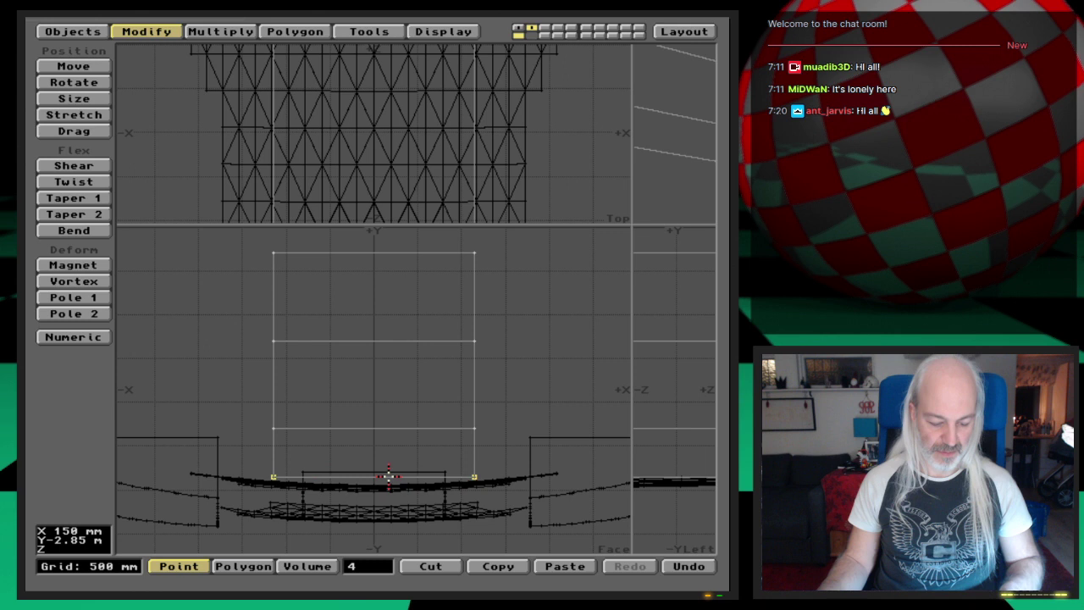
pyautogui.press('h')
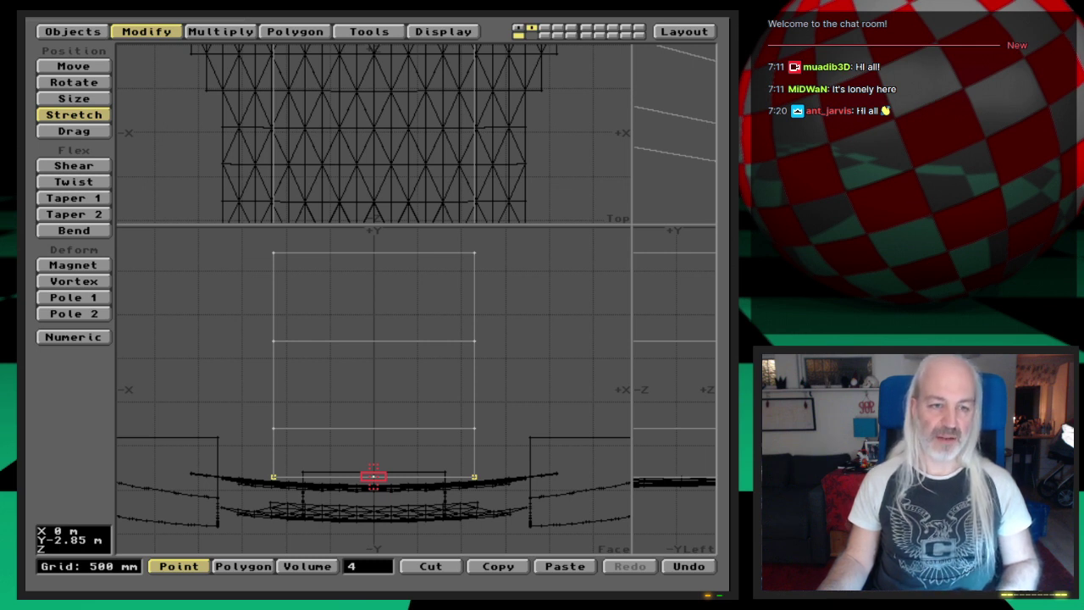
pyautogui.press('n')
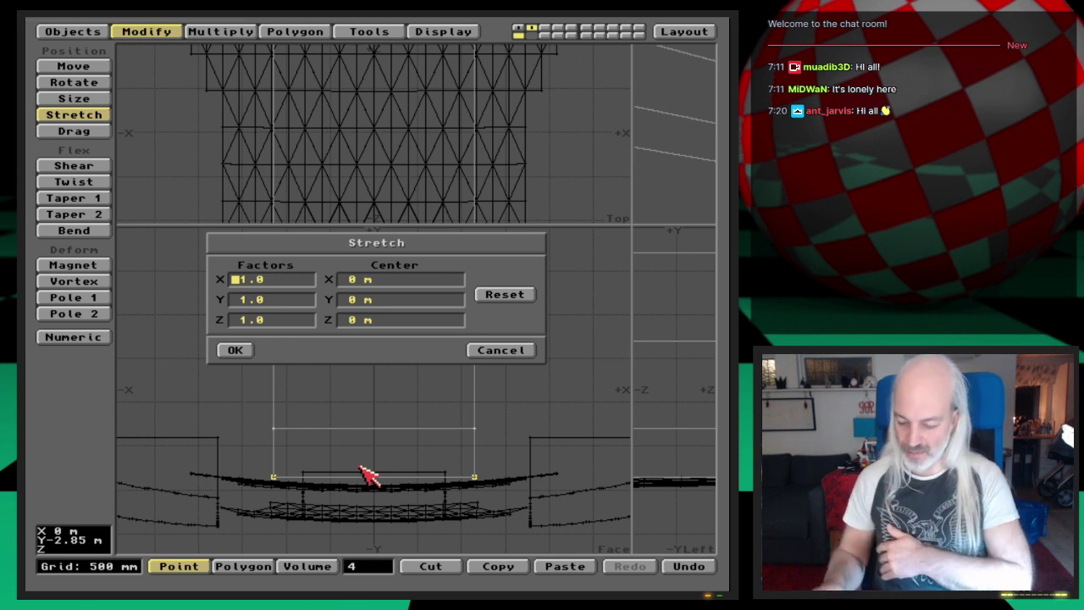
pyautogui.write('.')
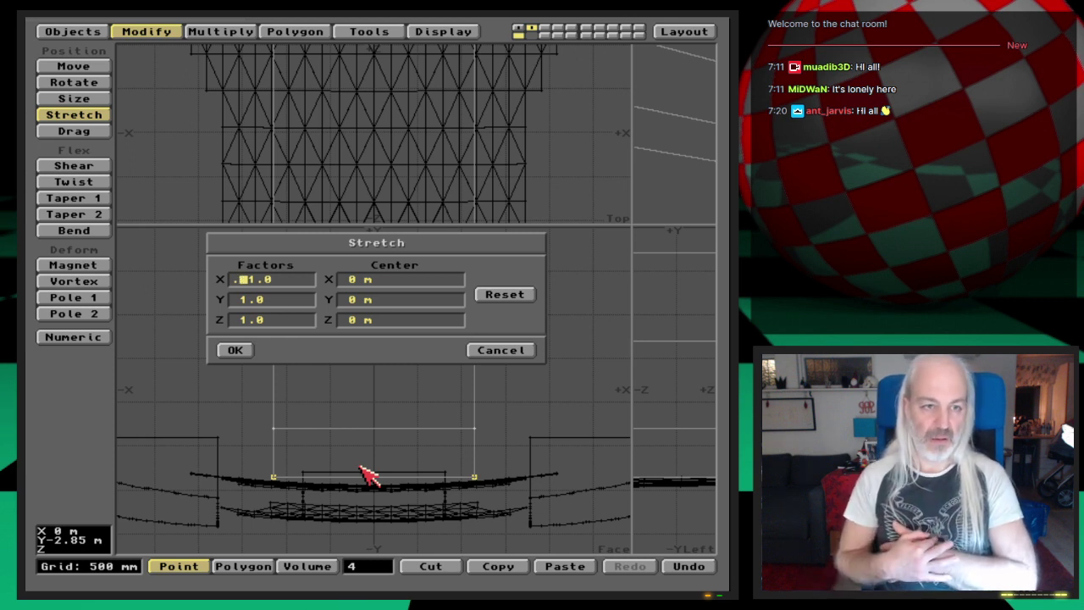
pyautogui.write('8')
pyautogui.press('Tab')
pyautogui.press('Tab')
pyautogui.press('Tab')
pyautogui.press('Tab')
pyautogui.press('Tab')
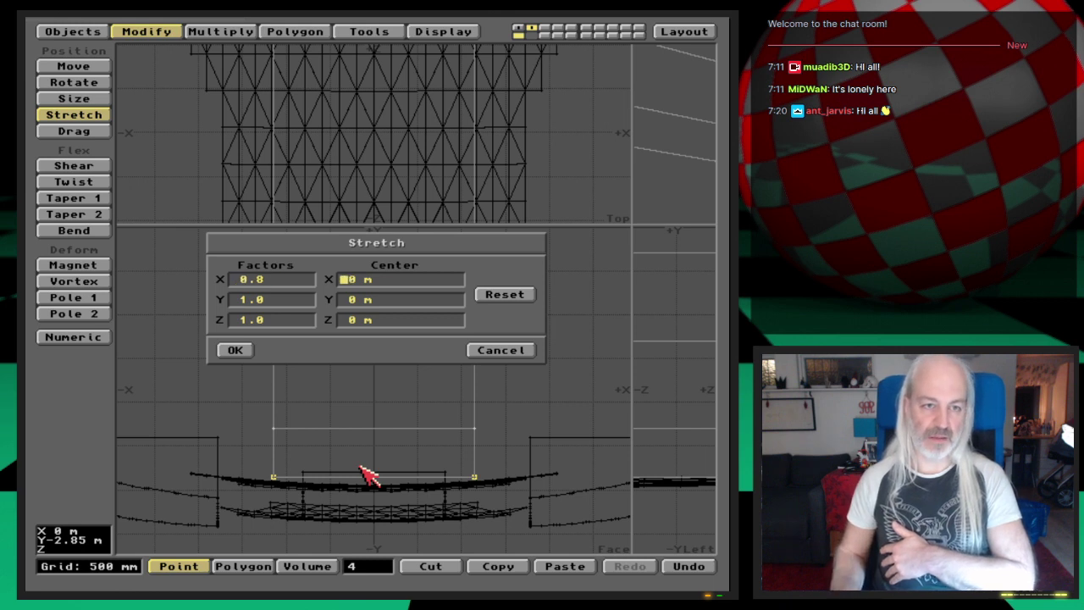
pyautogui.press('Return')
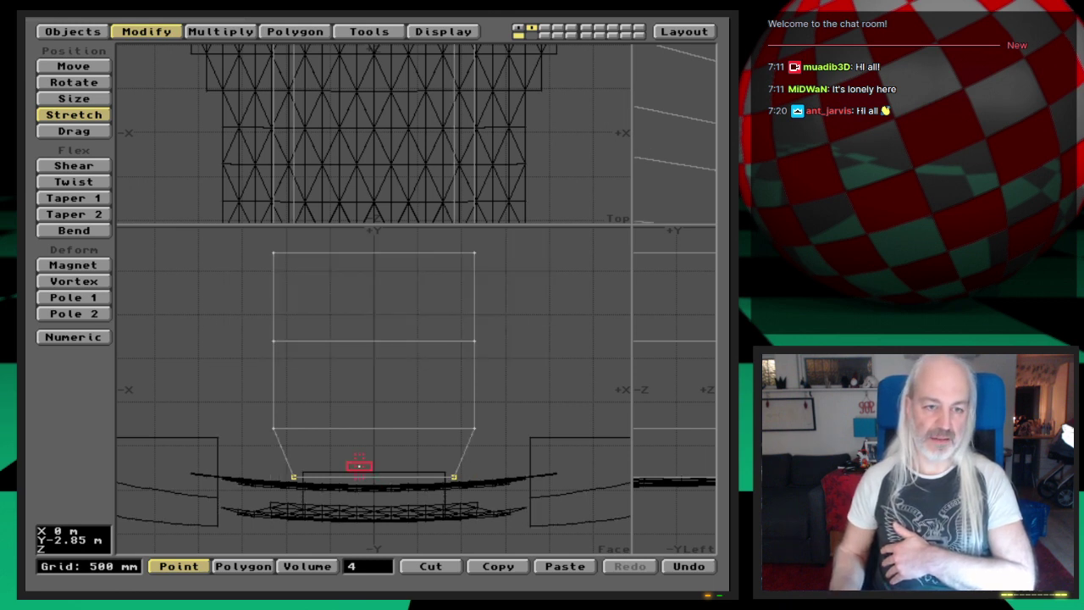
pyautogui.press('space')
pyautogui.press('/')
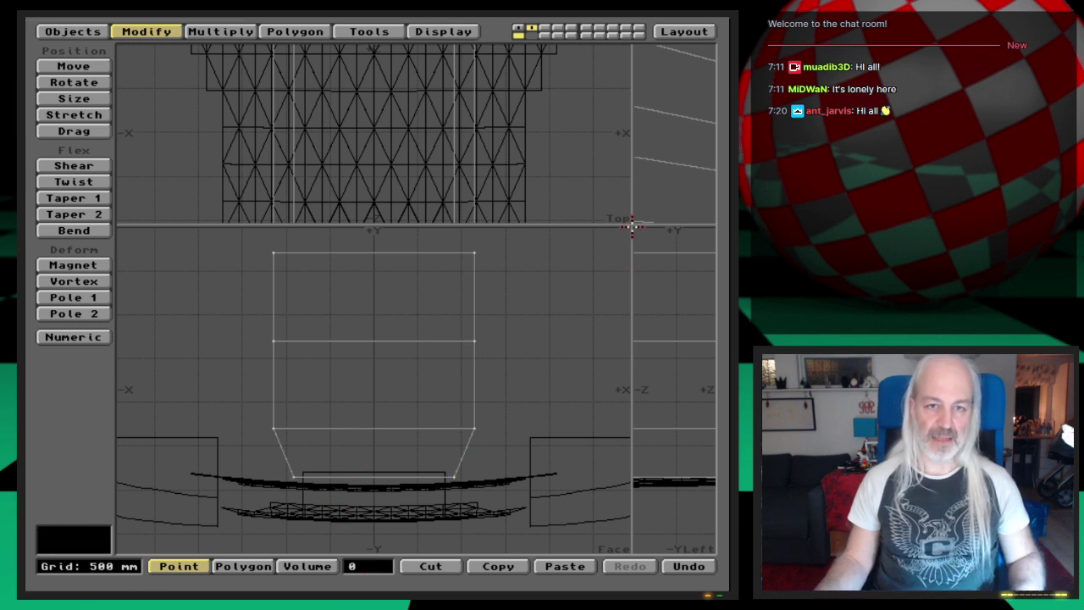
# Step: Select the box's four bottom points at its +Z and -Z ends in the side view for a Stretch operation
pyautogui.moveTo(631, 224); pyautogui.dragTo(392, 295)
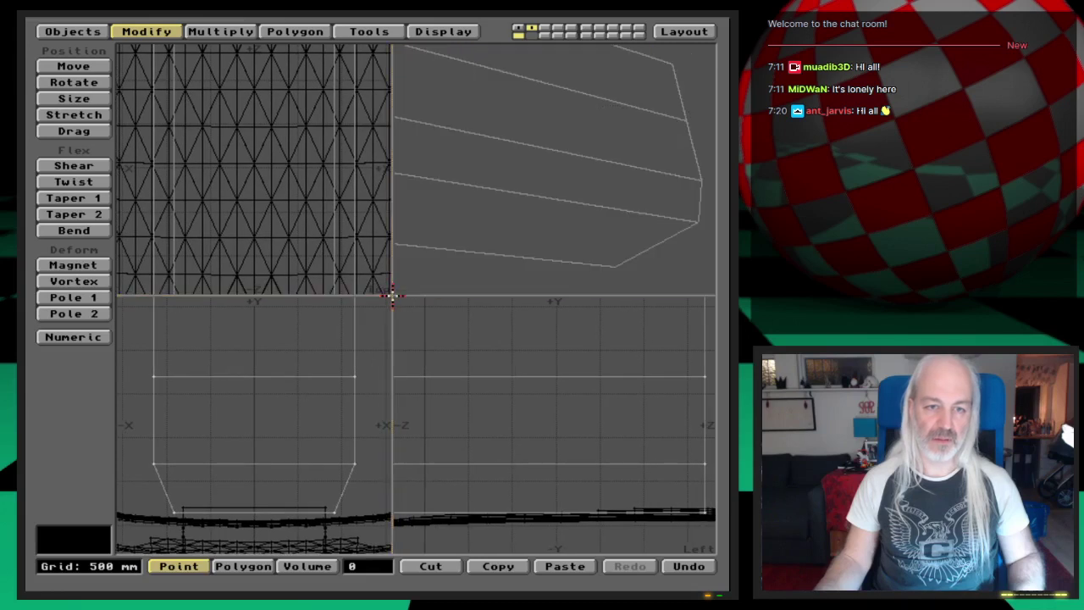
pyautogui.press(',')
pyautogui.press(',')
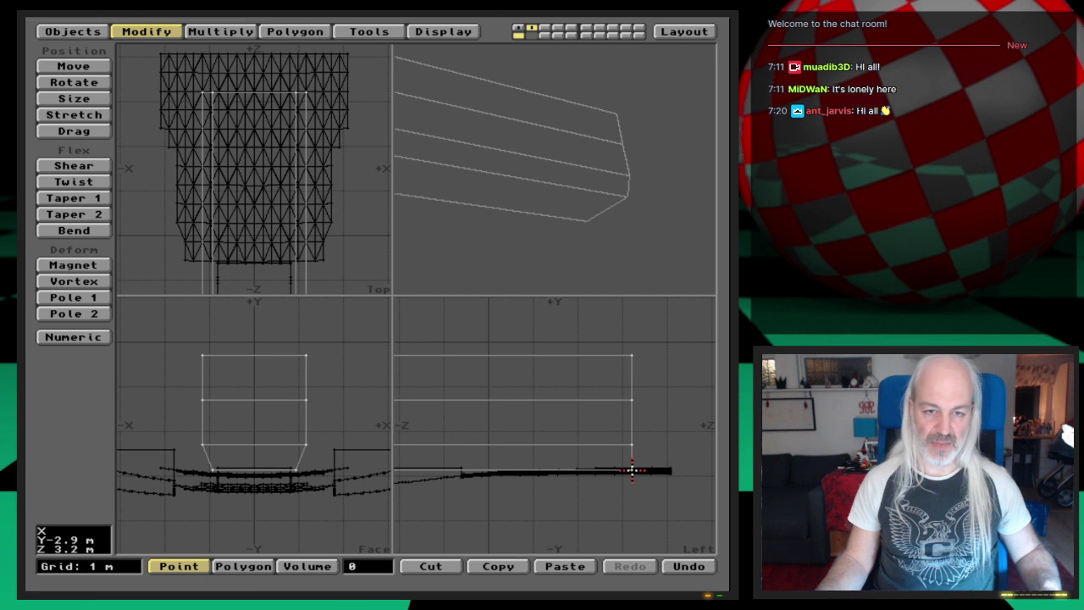
pyautogui.click(632, 470)
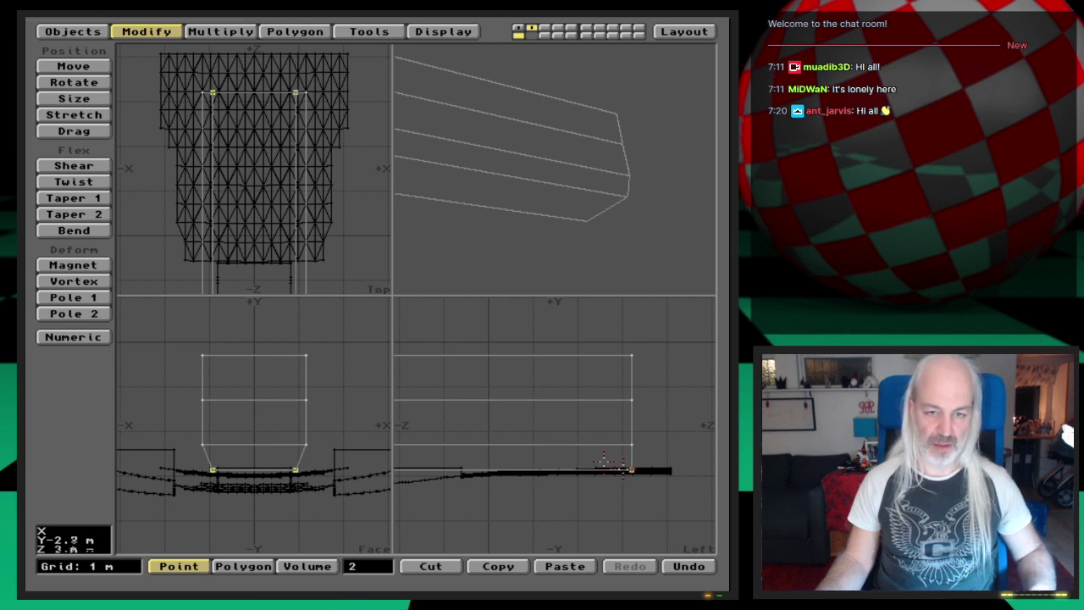
pyautogui.press(',')
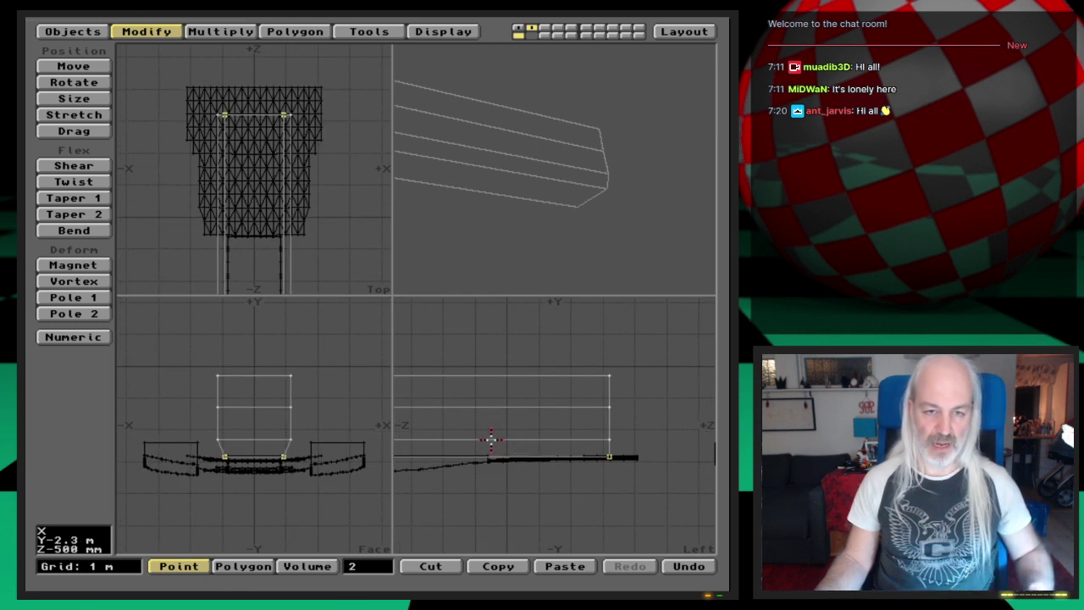
pyautogui.press('g')
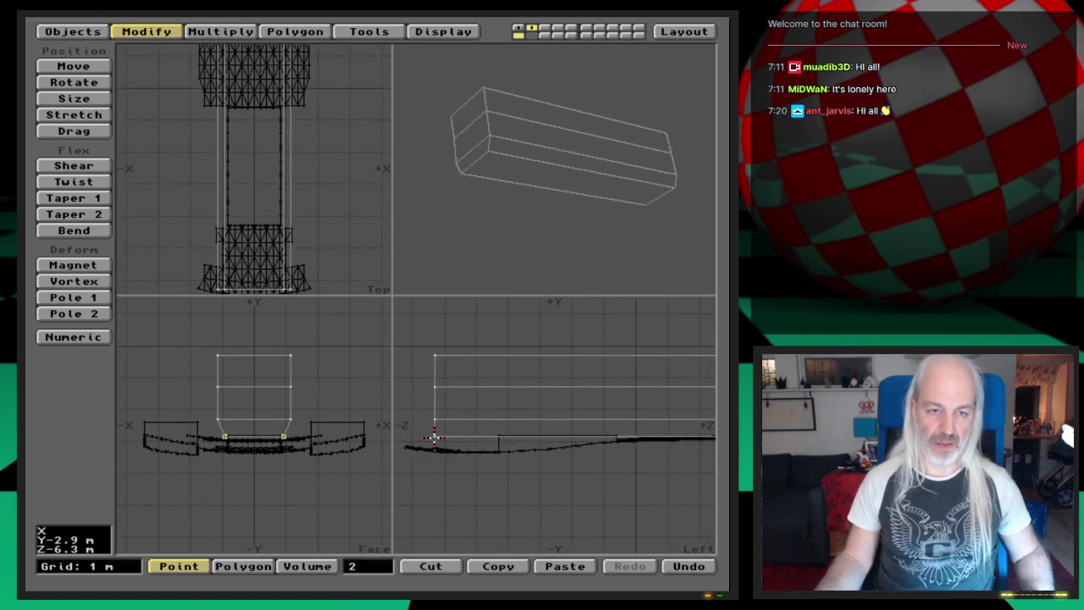
pyautogui.click(434, 436)
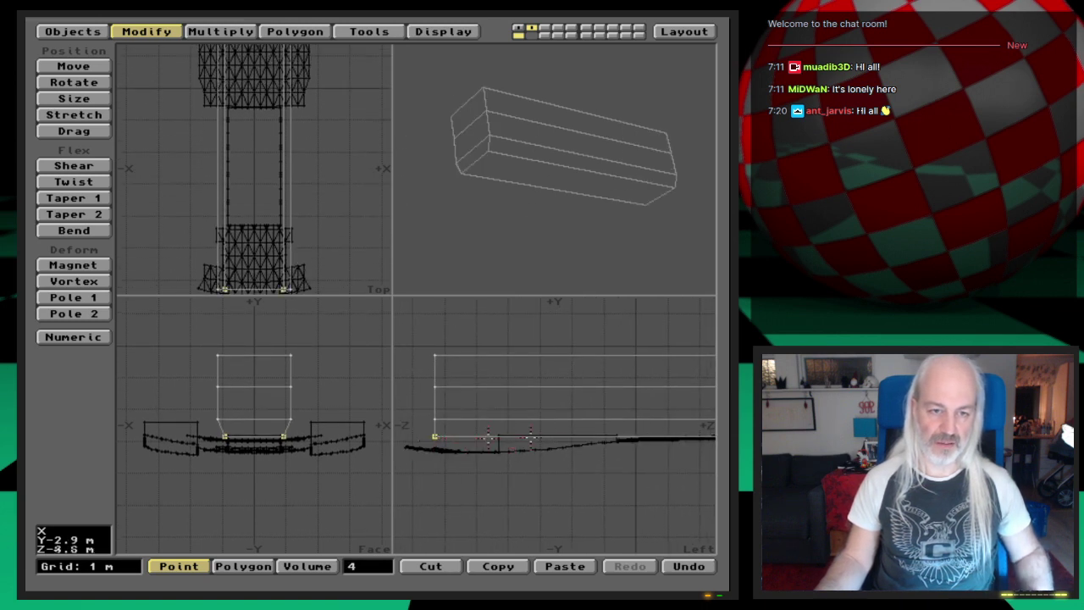
pyautogui.press('h')
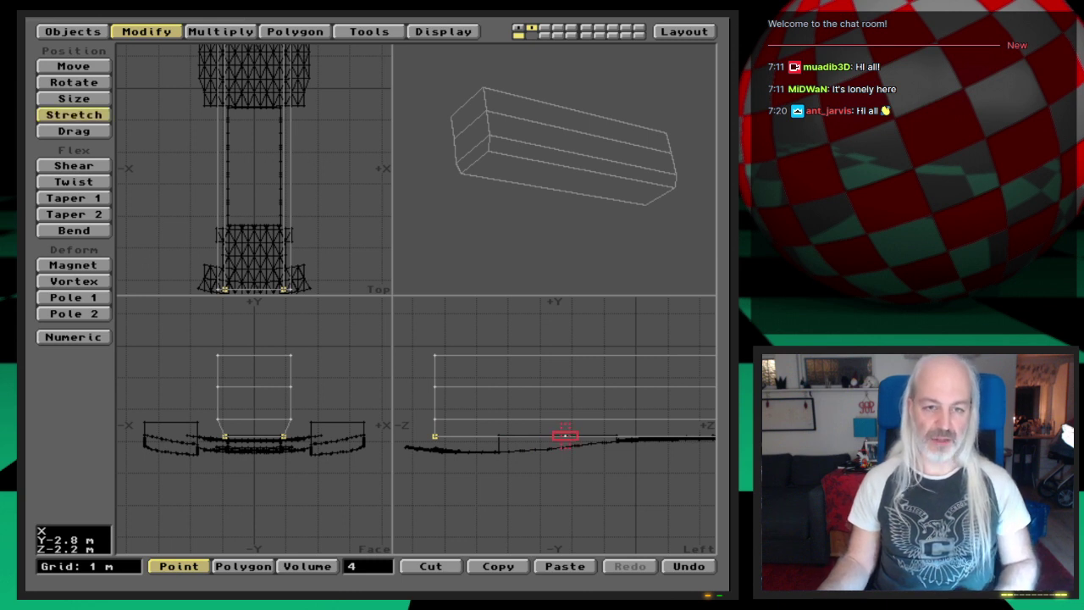
# Step: Try to stretch the four bottom points by a factor of 0.8 along X, and undo that stretch
pyautogui.press('n')
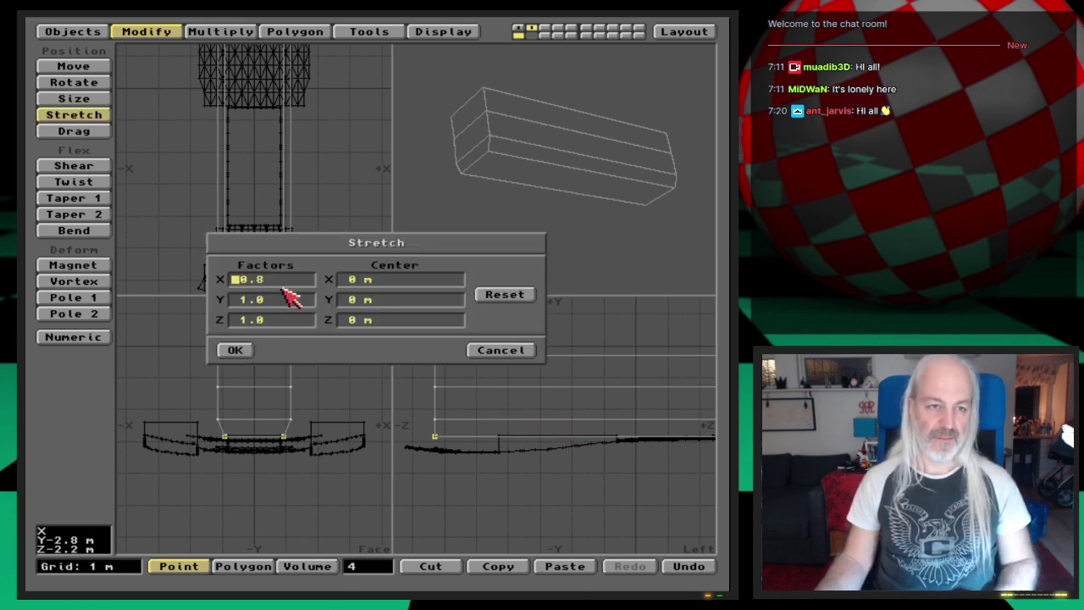
pyautogui.click(237, 351)
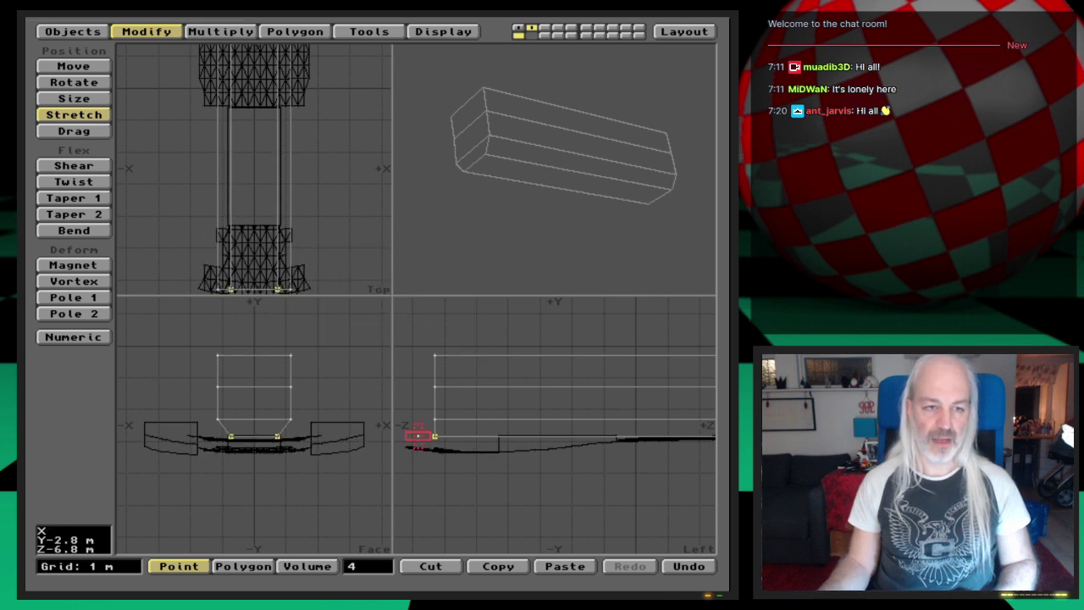
pyautogui.press('u')
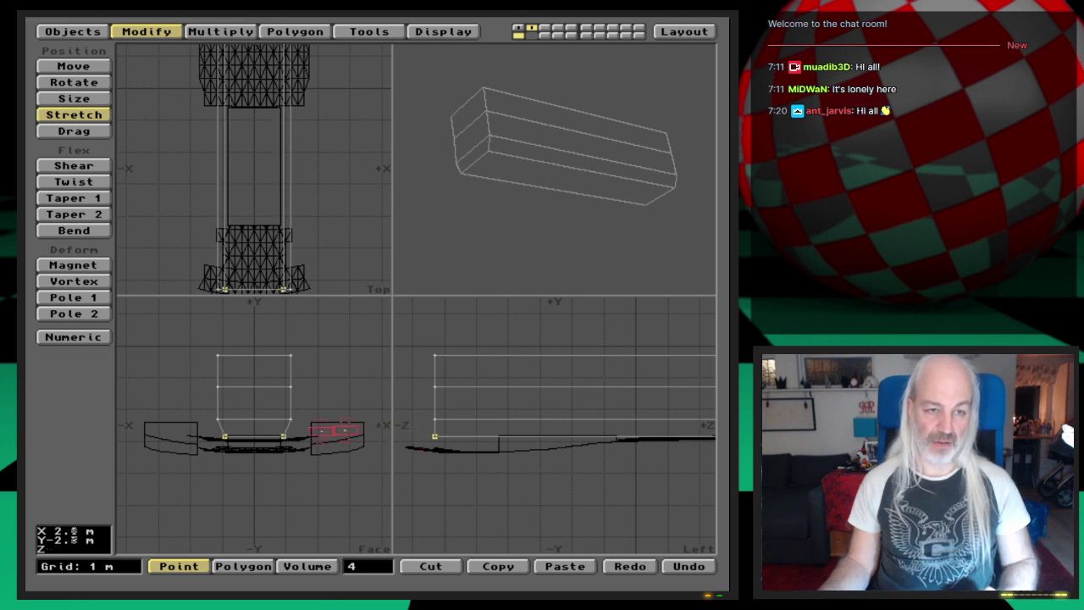
# Step: Stretch the four bottom points by a factor of 0.8 along Z only, centred at 0 m, and clear the selection
pyautogui.write('n')
pyautogui.write('1.0')
pyautogui.press('Tab')
pyautogui.press('Tab')
pyautogui.write('.8')
pyautogui.press('Tab')
pyautogui.press('Tab')
pyautogui.press('Tab')
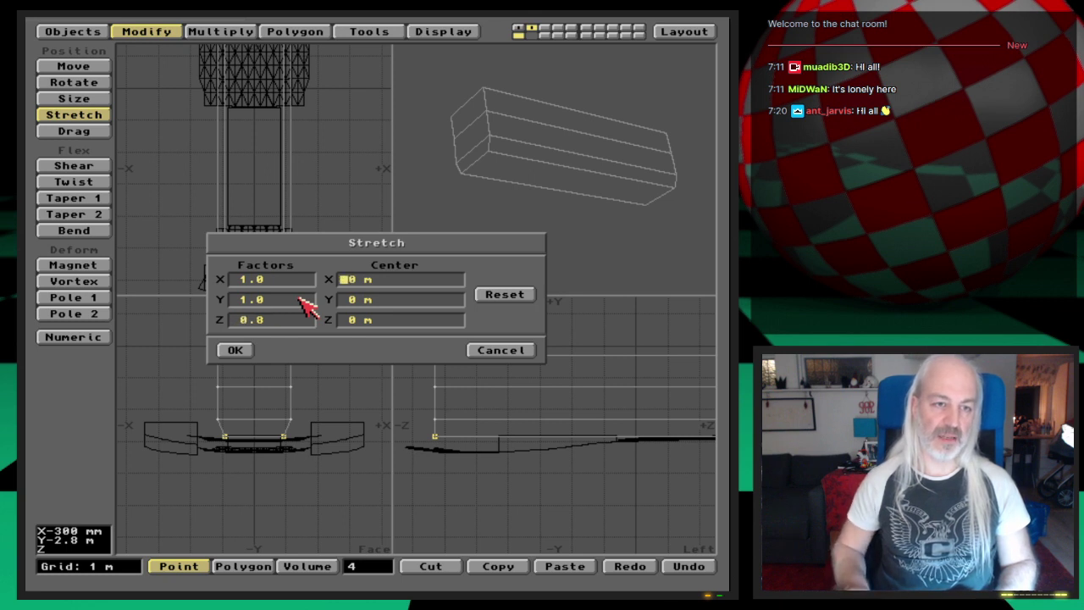
pyautogui.press('Return')
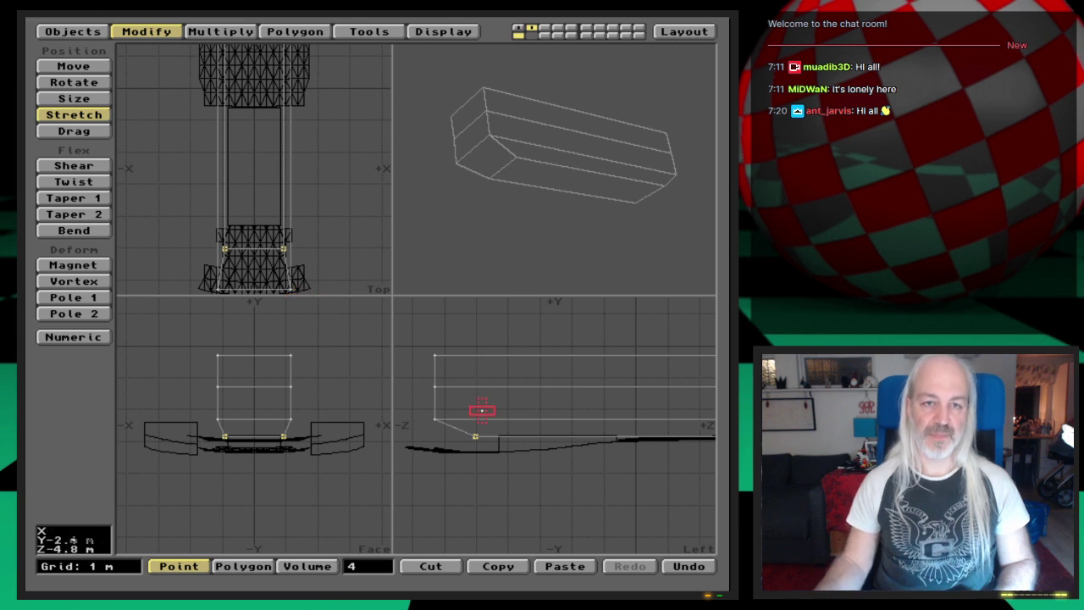
pyautogui.press('space')
pyautogui.click(476, 436)
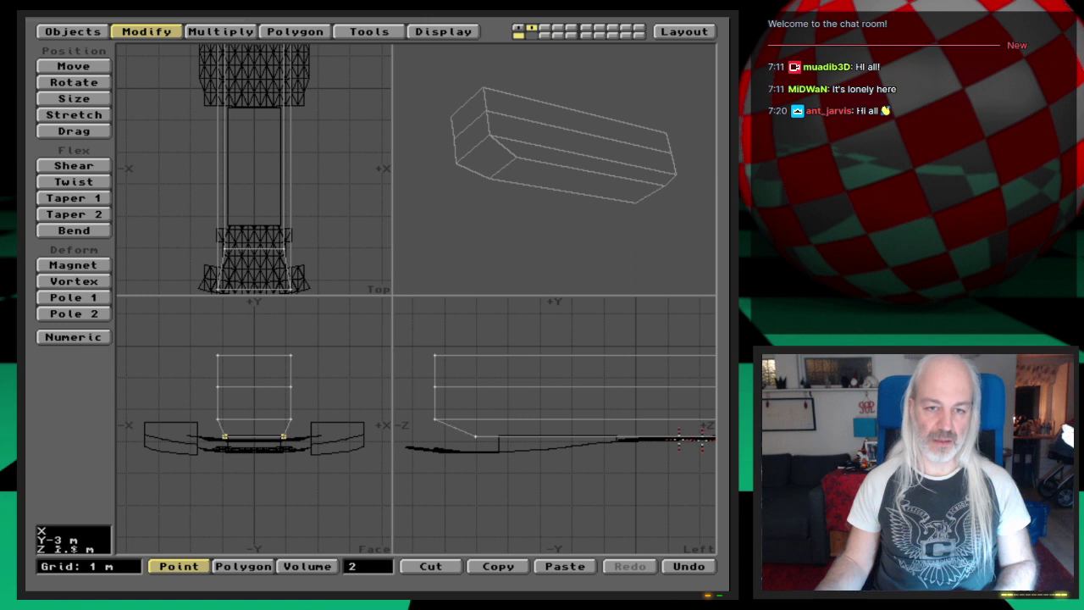
pyautogui.click(178, 566)
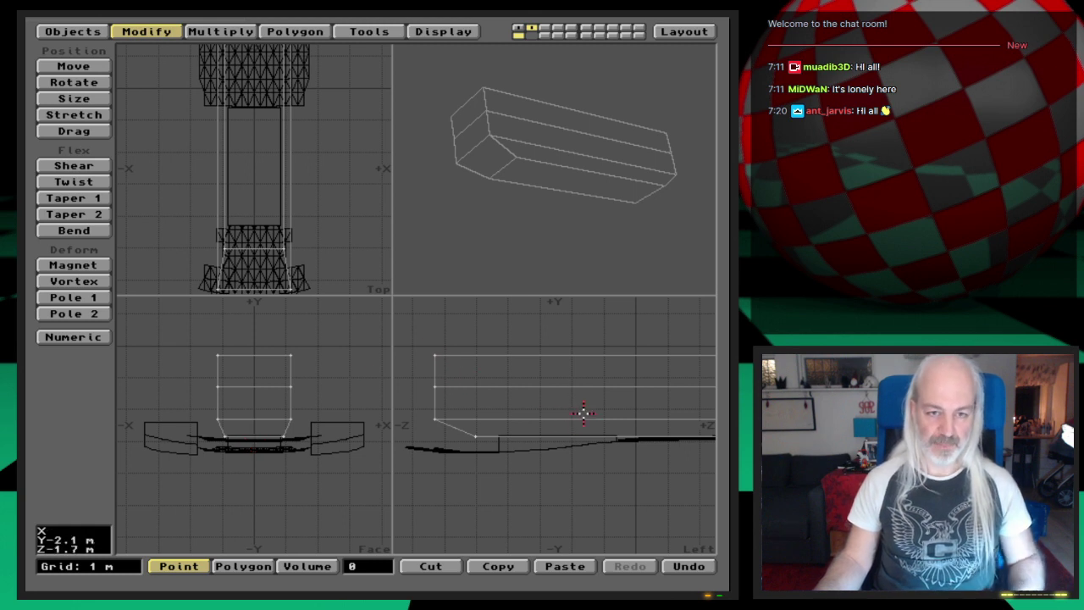
# Step: Stretch the box's four top points by a factor of 0.8 along Z, centred at 0 m
pyautogui.press(',')
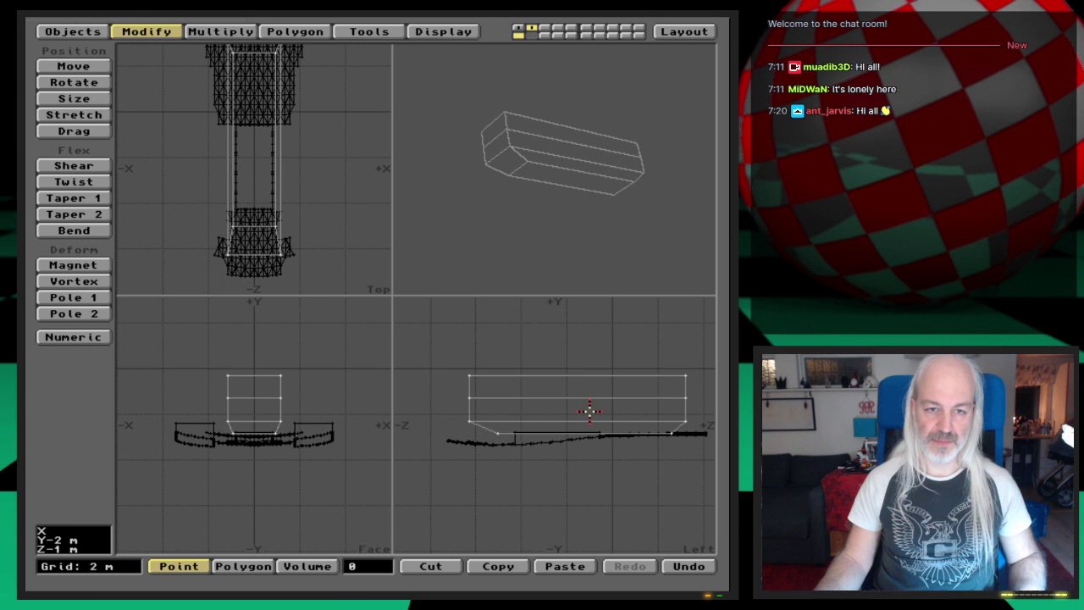
pyautogui.press(',')
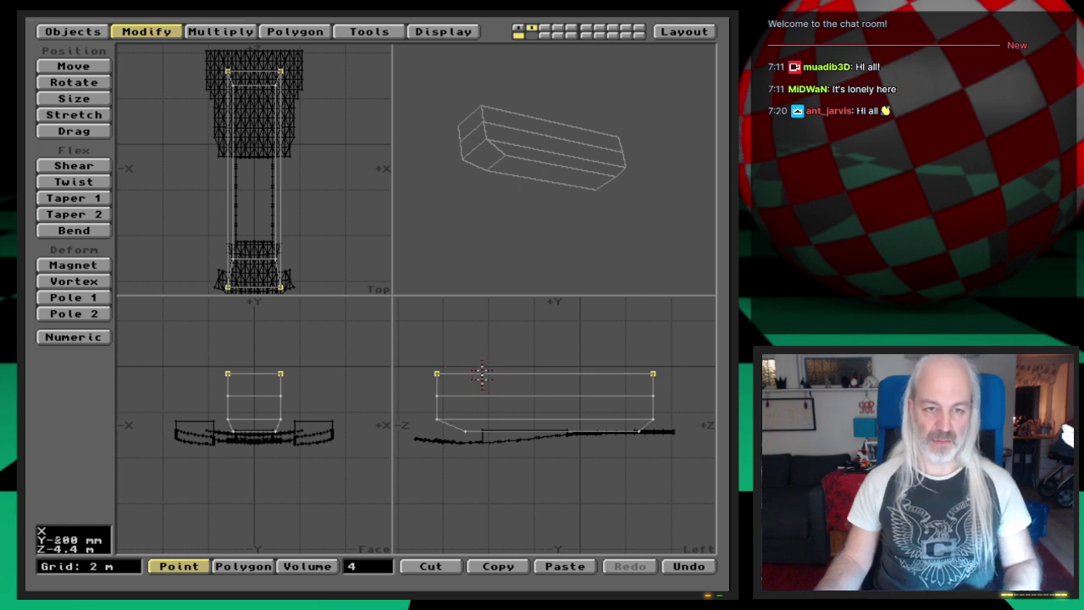
pyautogui.press('h')
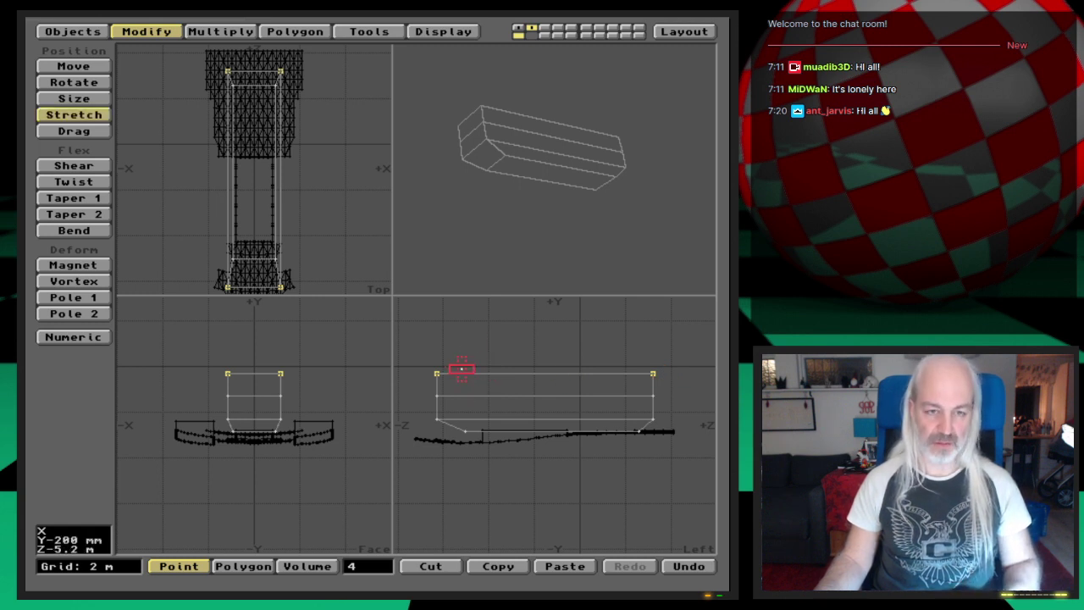
pyautogui.press('n')
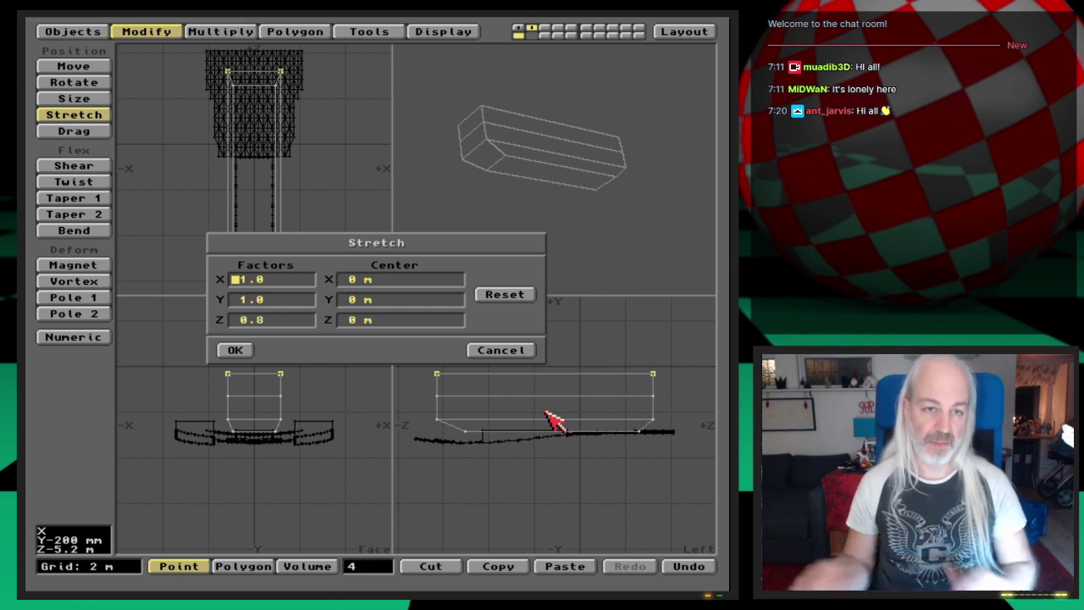
pyautogui.click(248, 350)
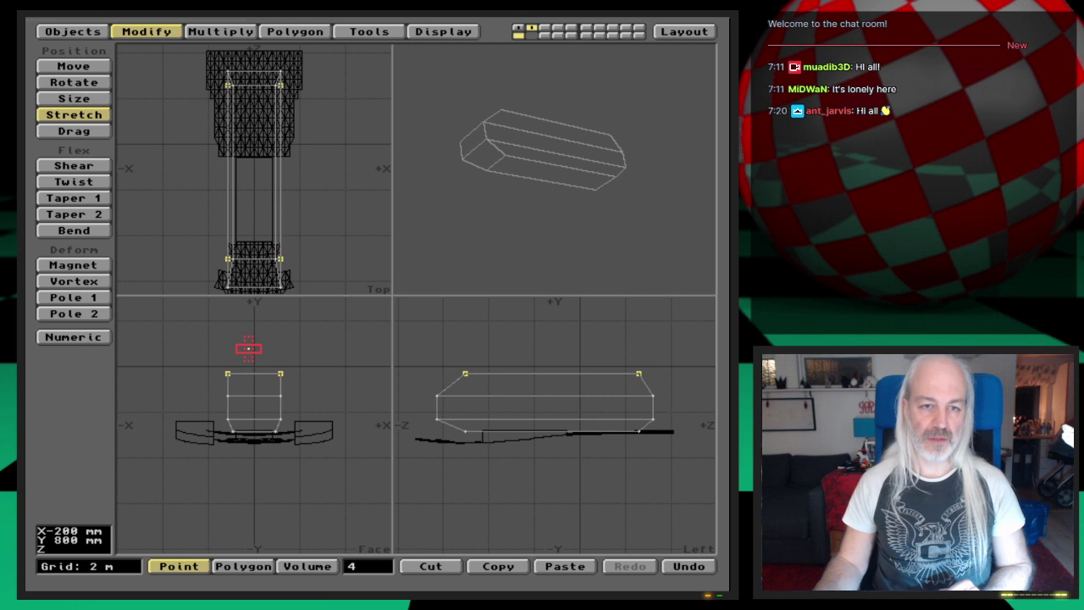
pyautogui.press('space')
pyautogui.click(374, 566)
# Step: Stretch the box's four top points by a factor of 0.8 along X only, centred at 0 m, and clear the selection
pyautogui.click(229, 373)
pyautogui.click(284, 372)
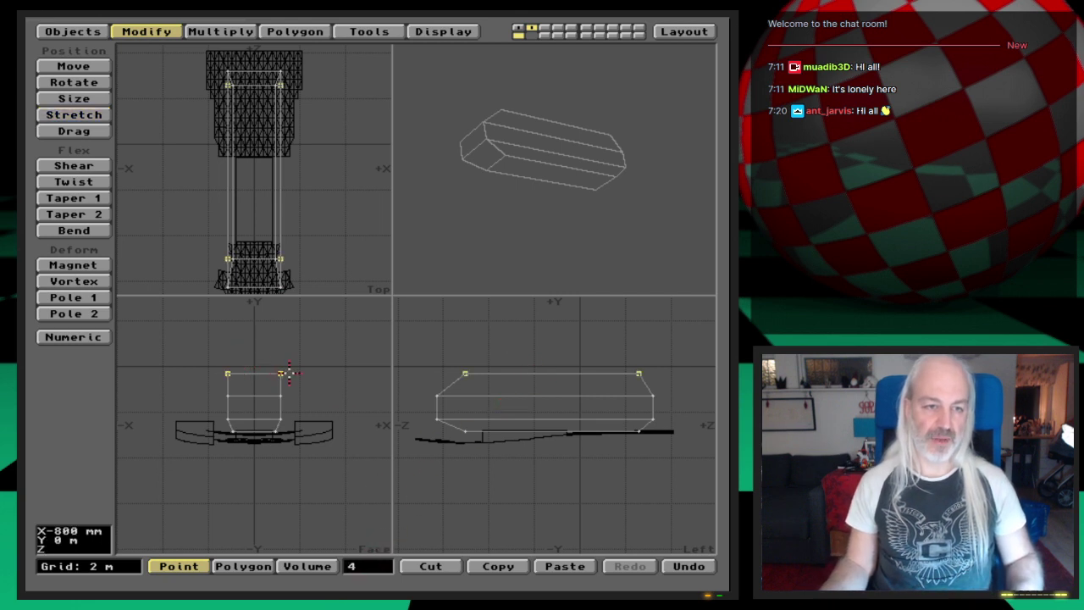
pyautogui.press('h')
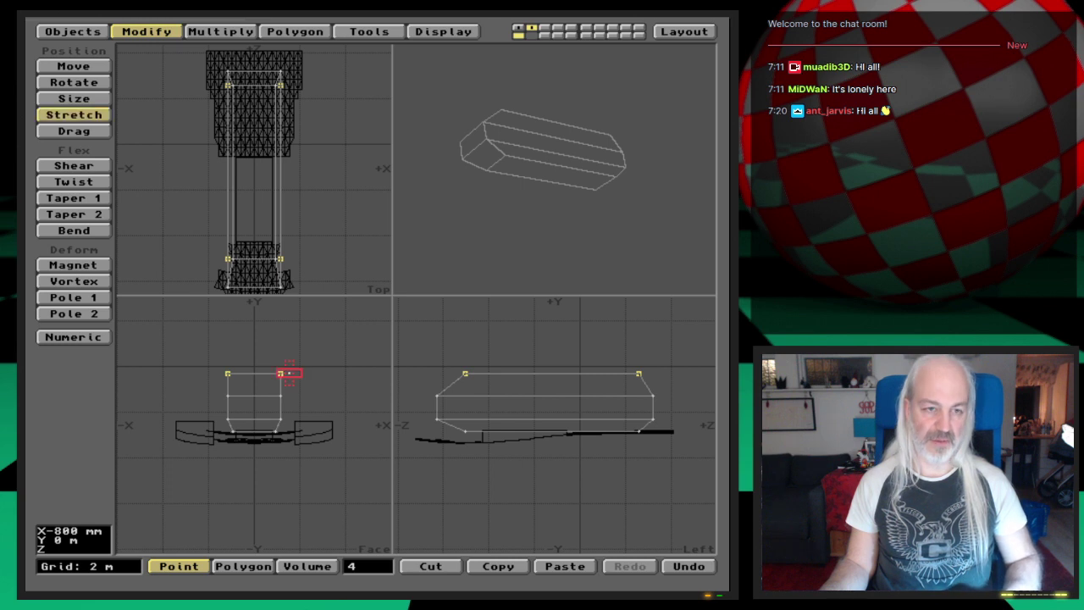
pyautogui.write('n0.8')
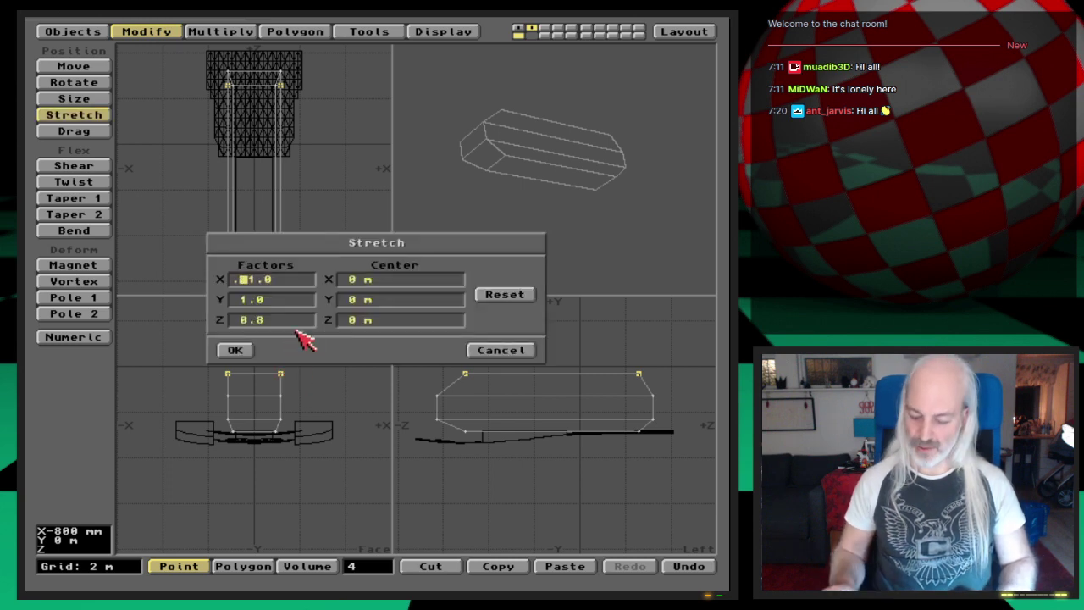
pyautogui.press('Tab')
pyautogui.press('Tab')
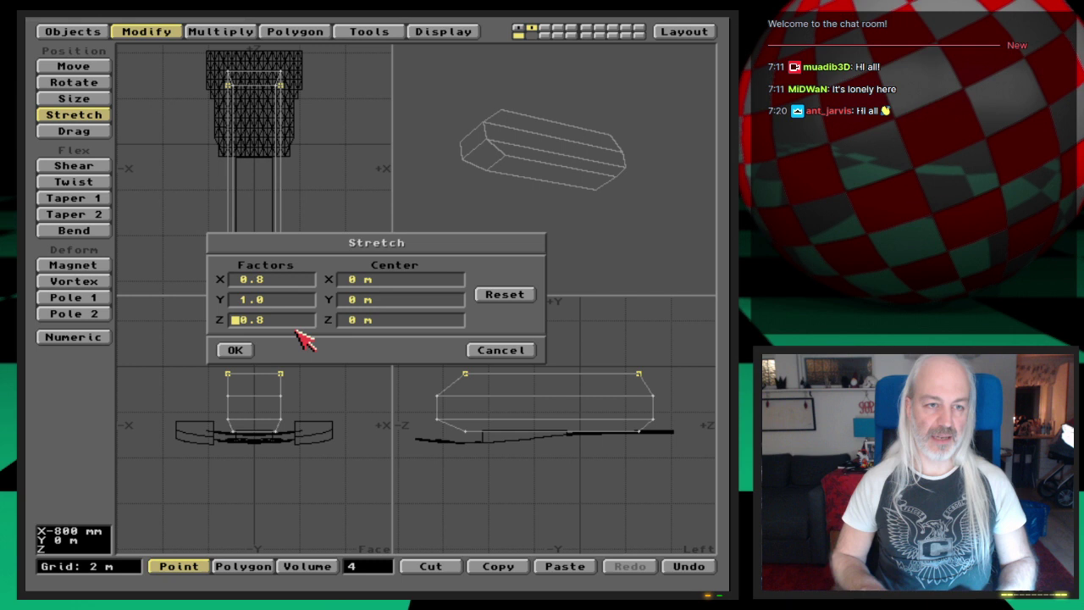
pyautogui.press('Tab')
pyautogui.press('Tab')
pyautogui.press('Tab')
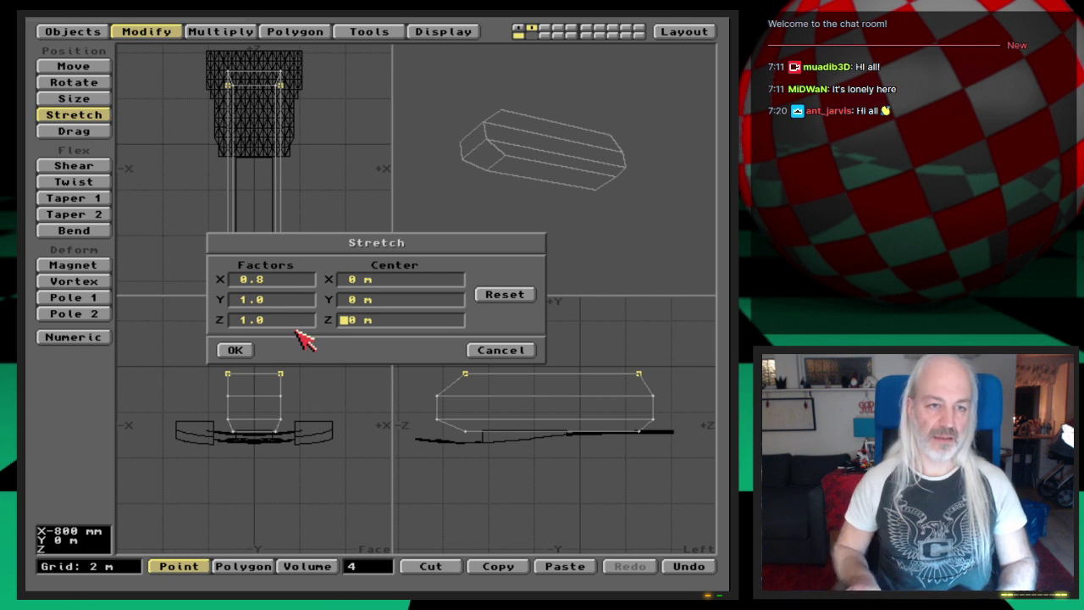
pyautogui.press('Return')
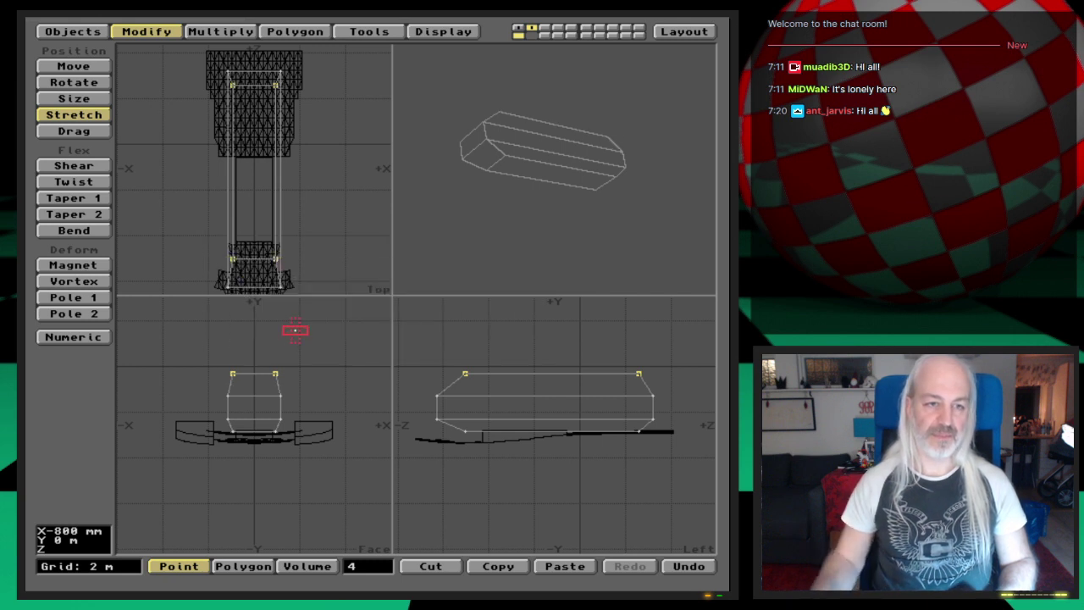
pyautogui.press('space')
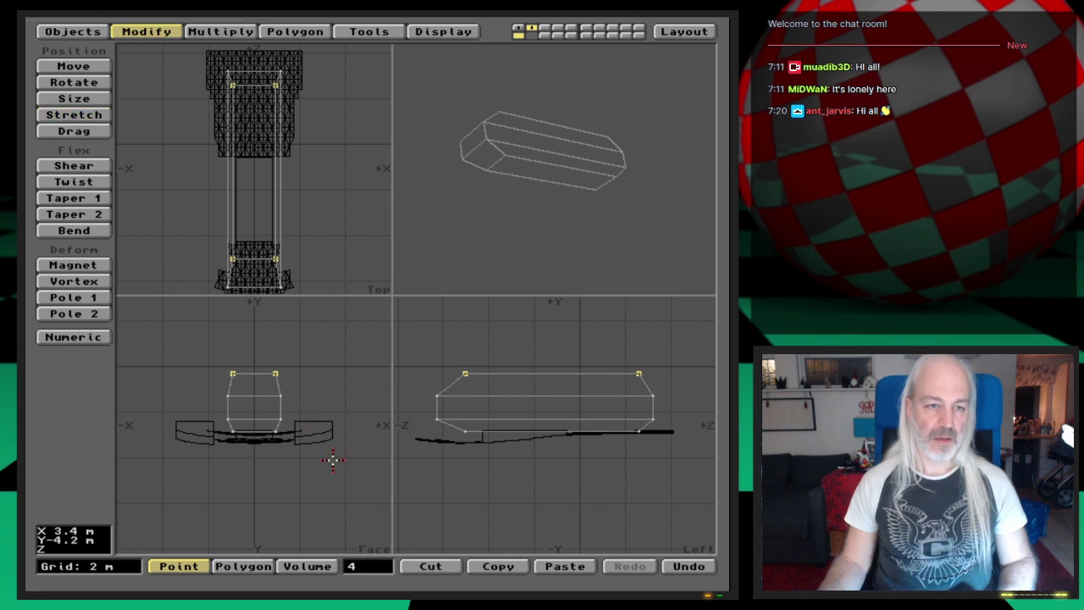
pyautogui.click(352, 566)
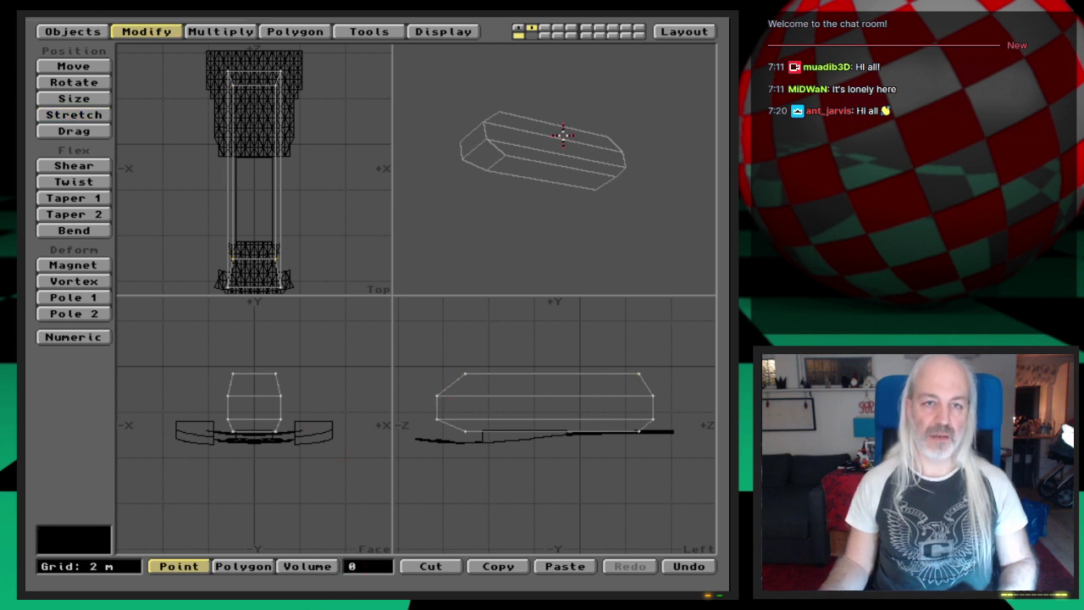
# Step: Slope the box's +Z end by moving its upper point pairs toward -Z in stages, the top pair a final 1.6 m, and clear the selection
pyautogui.moveTo(561, 131); pyautogui.dragTo(544, 199)
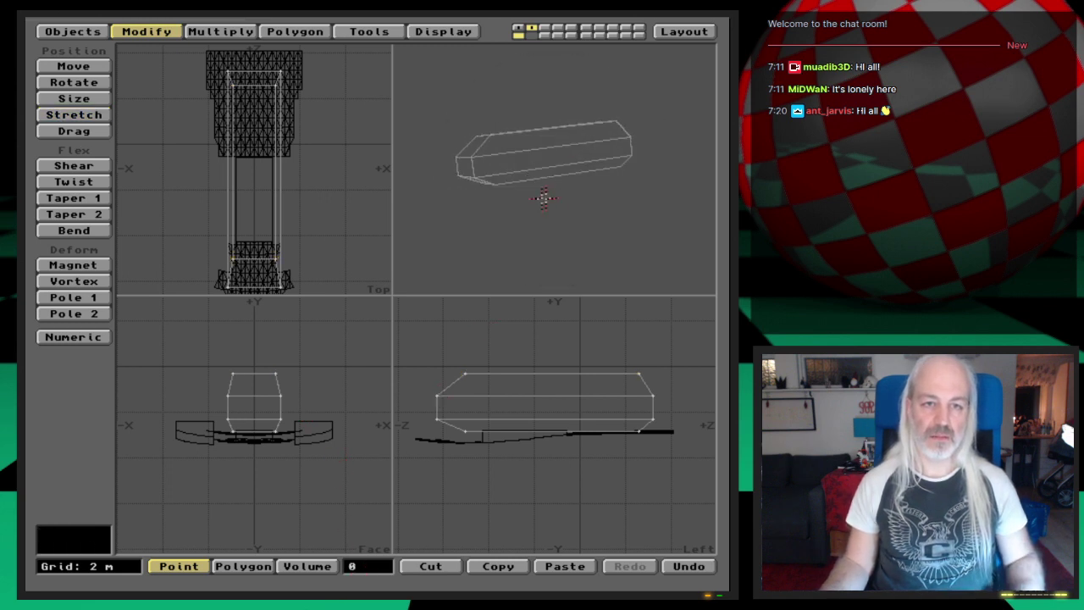
pyautogui.moveTo(593, 144); pyautogui.dragTo(550, 180)
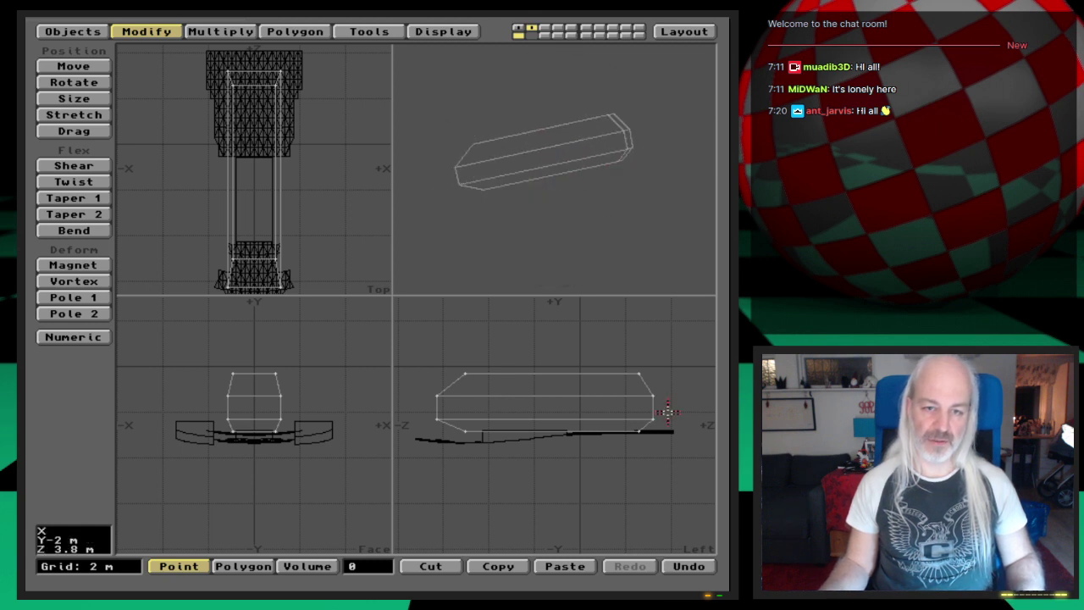
pyautogui.moveTo(653, 419); pyautogui.dragTo(639, 375)
pyautogui.press('t')
pyautogui.moveTo(681, 413); pyautogui.dragTo(649, 414)
pyautogui.press('space')
pyautogui.press('t')
pyautogui.press('space')
pyautogui.click(628, 395)
pyautogui.press('t')
pyautogui.moveTo(652, 397)
pyautogui.mouseDown()
pyautogui.moveTo(617, 397)
pyautogui.moveTo(647, 397)
pyautogui.mouseUp()
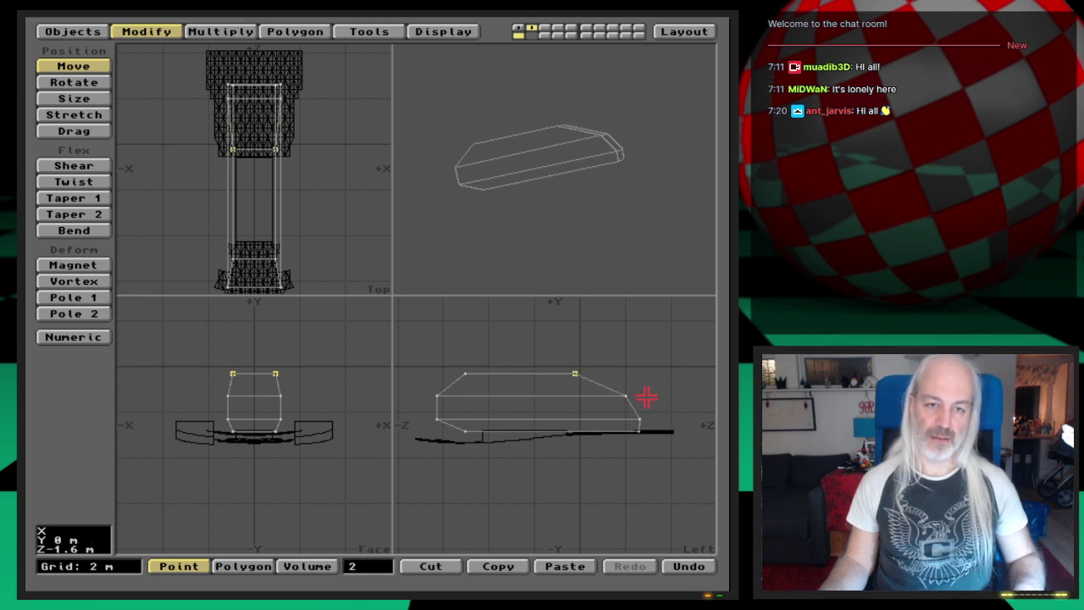
pyautogui.press('space')
pyautogui.click(575, 374)
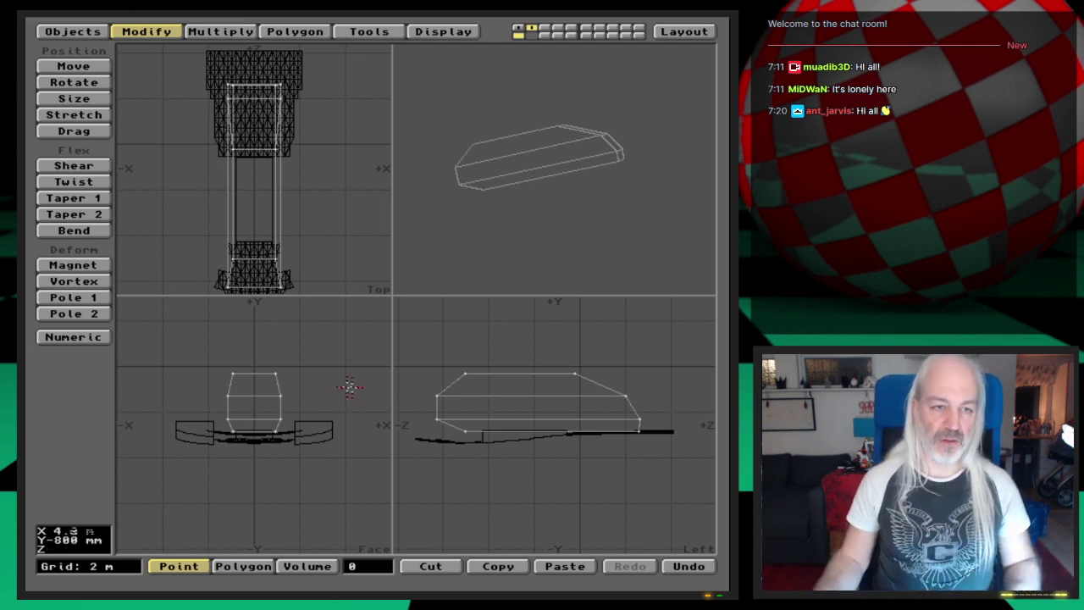
# Step: Move the box's four top points down about 0.4 m along Y and clear the selection
pyautogui.moveTo(216, 382); pyautogui.dragTo(276, 373)
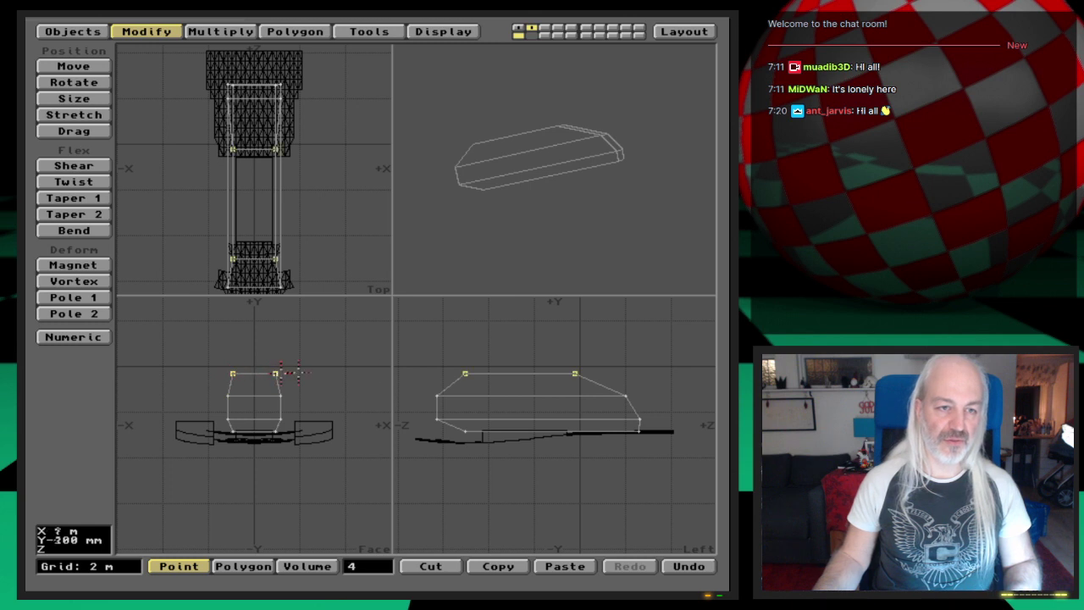
pyautogui.press('t')
pyautogui.moveTo(526, 373); pyautogui.dragTo(528, 379)
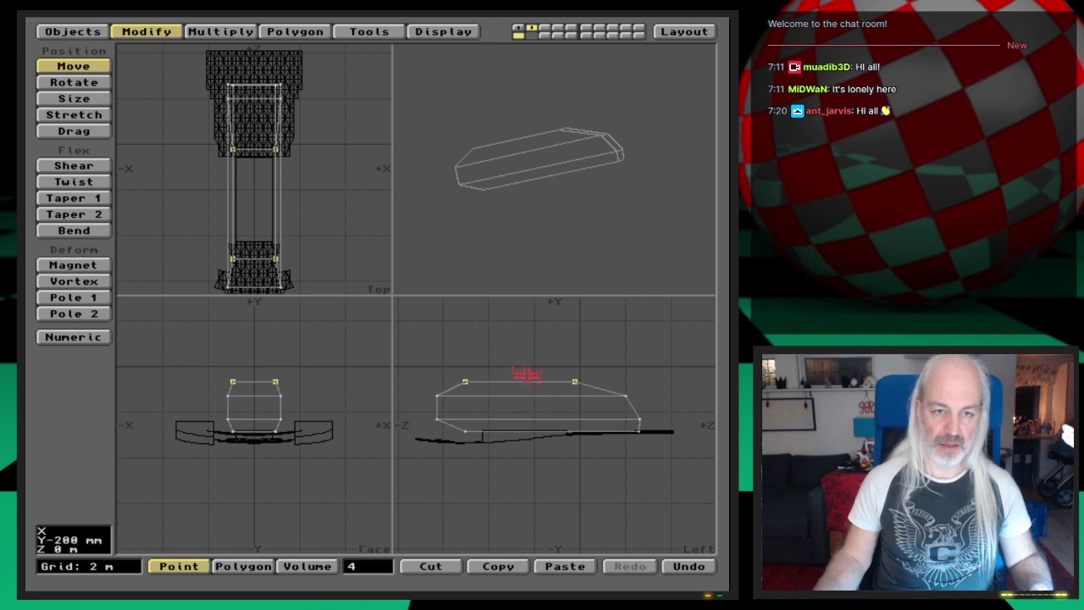
pyautogui.press('t')
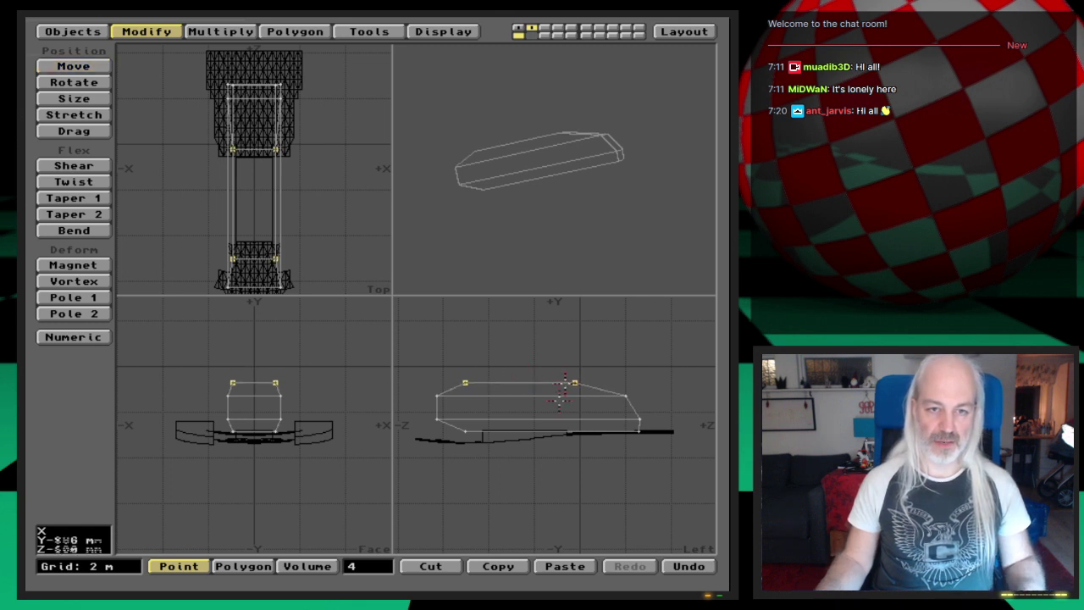
pyautogui.click(483, 491)
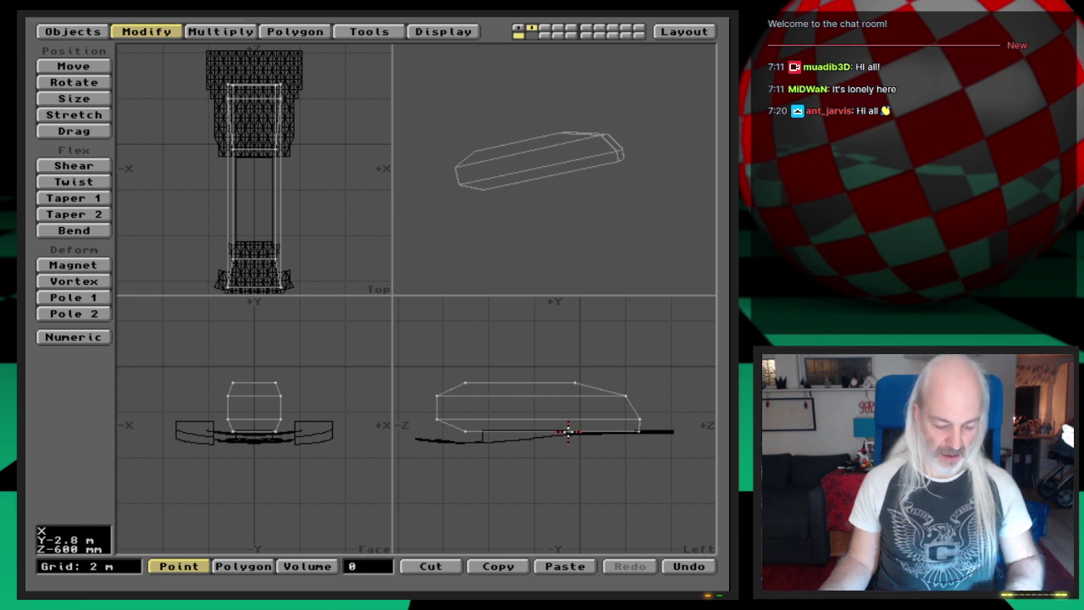
pyautogui.press('h')
pyautogui.press('.')
pyautogui.press('.')
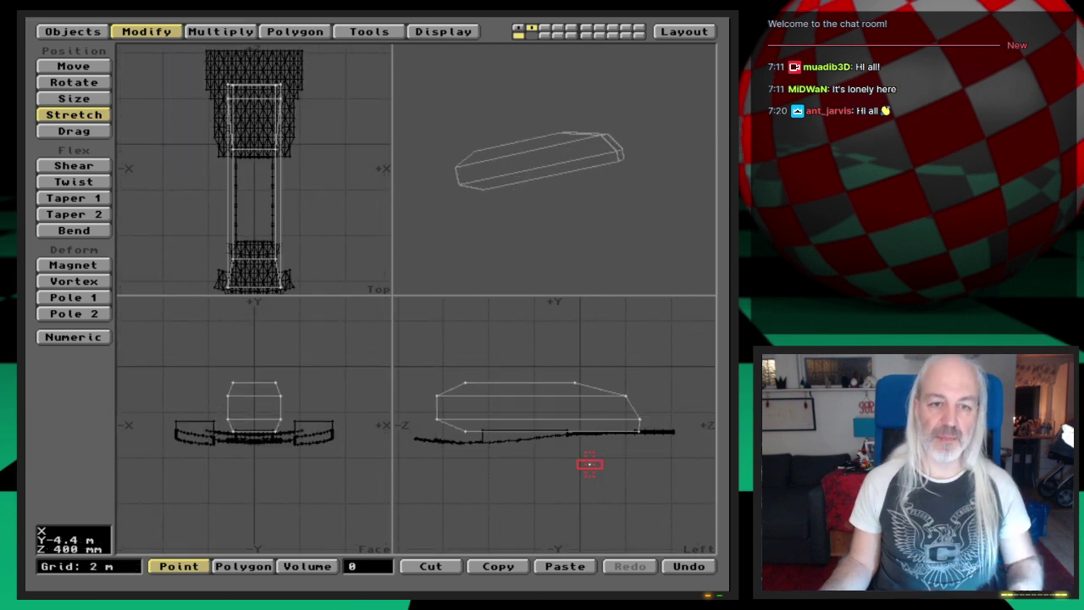
pyautogui.press('h')
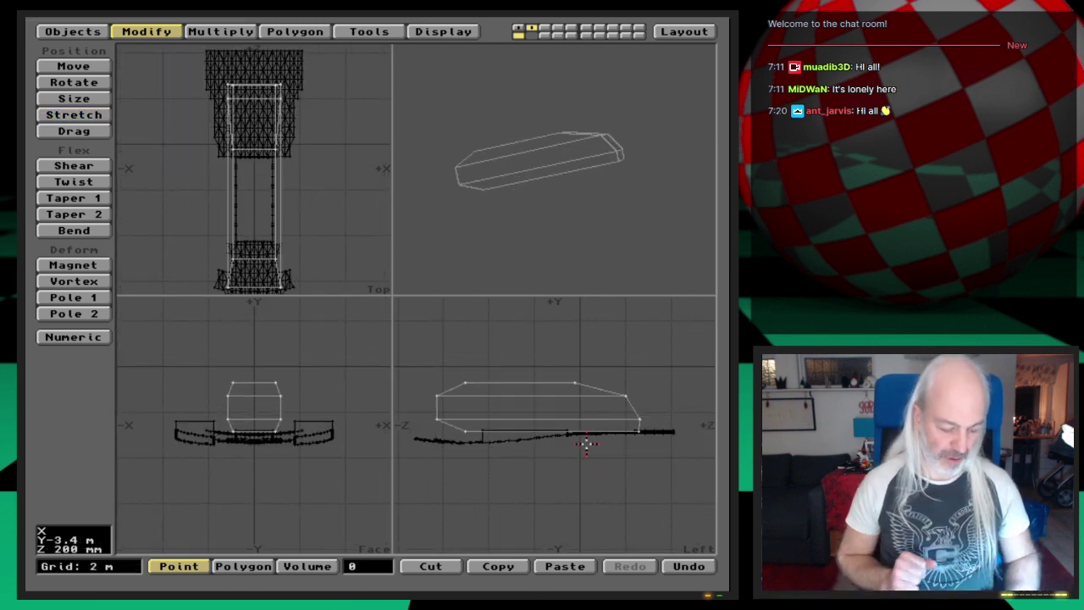
# Step: Save the object as GearBay-FrontCavity2 in the 3D:webcast/Ep.30/Objects drawer
pyautogui.press('s')
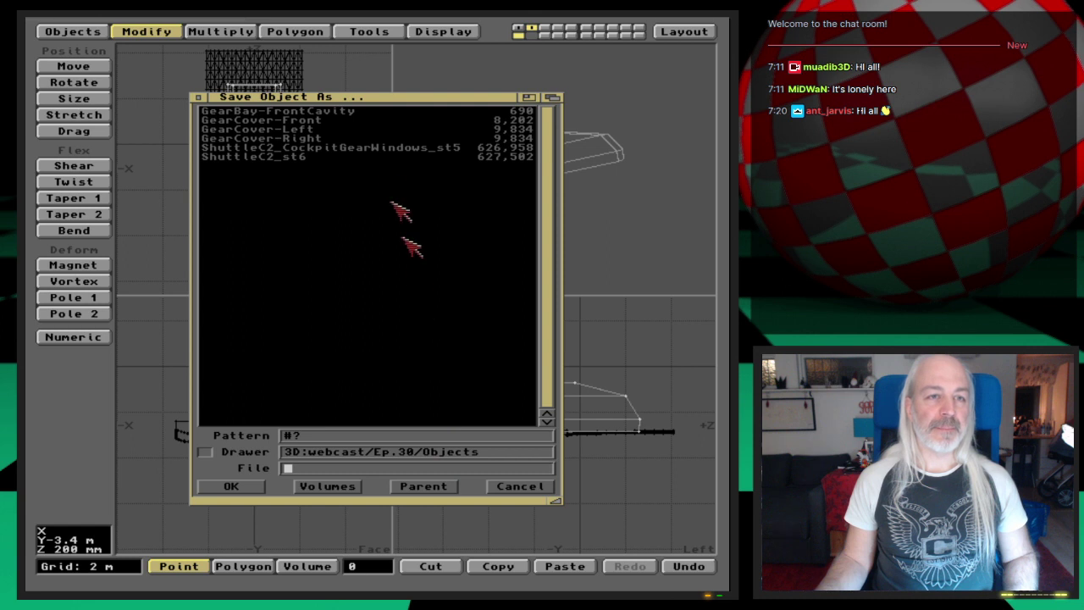
pyautogui.click(360, 113)
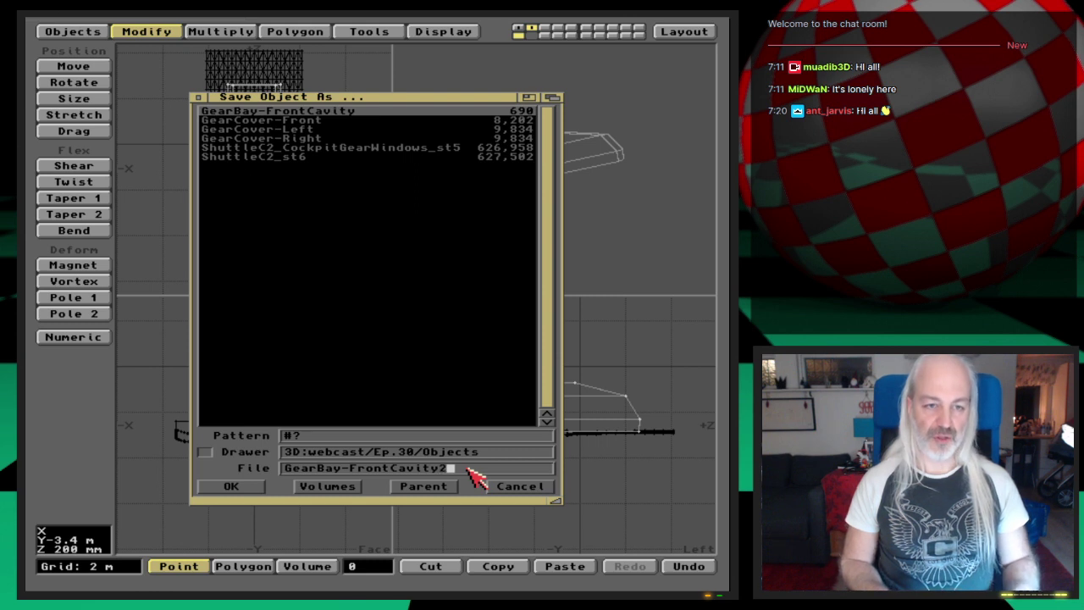
pyautogui.press('Return')
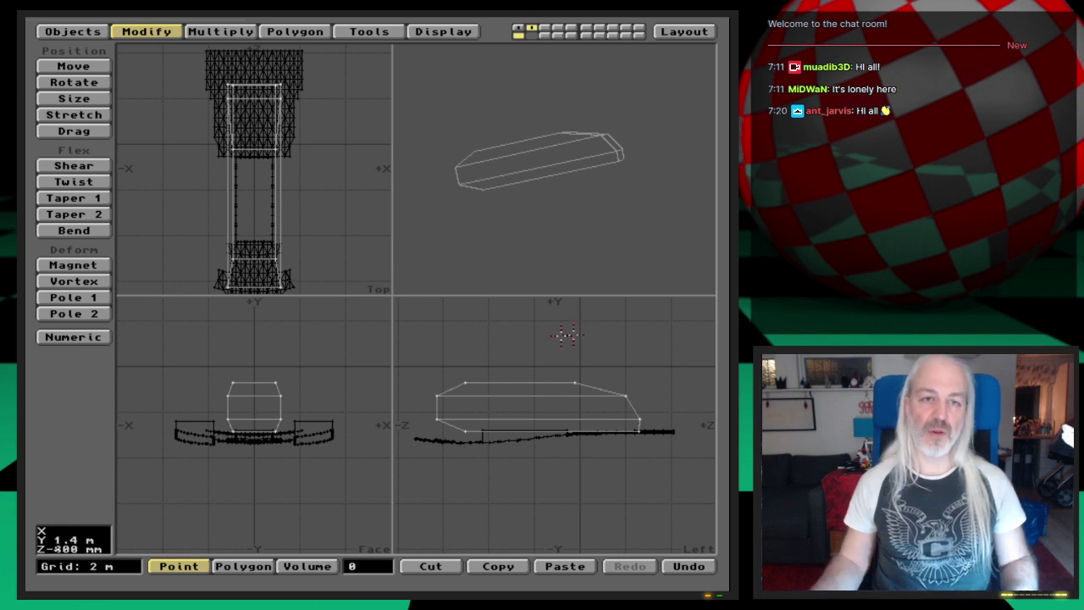
# Step: Switch to Layout and examine how the GearCover-Front object moves along Y across its key frames, up to frame 30
pyautogui.click(708, 31)
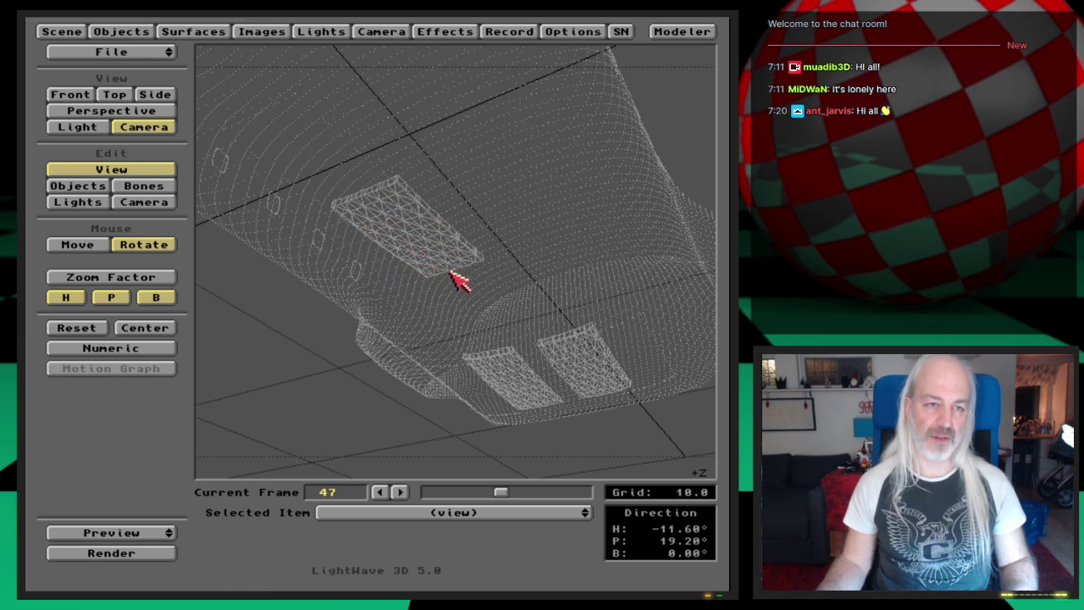
pyautogui.click(85, 185)
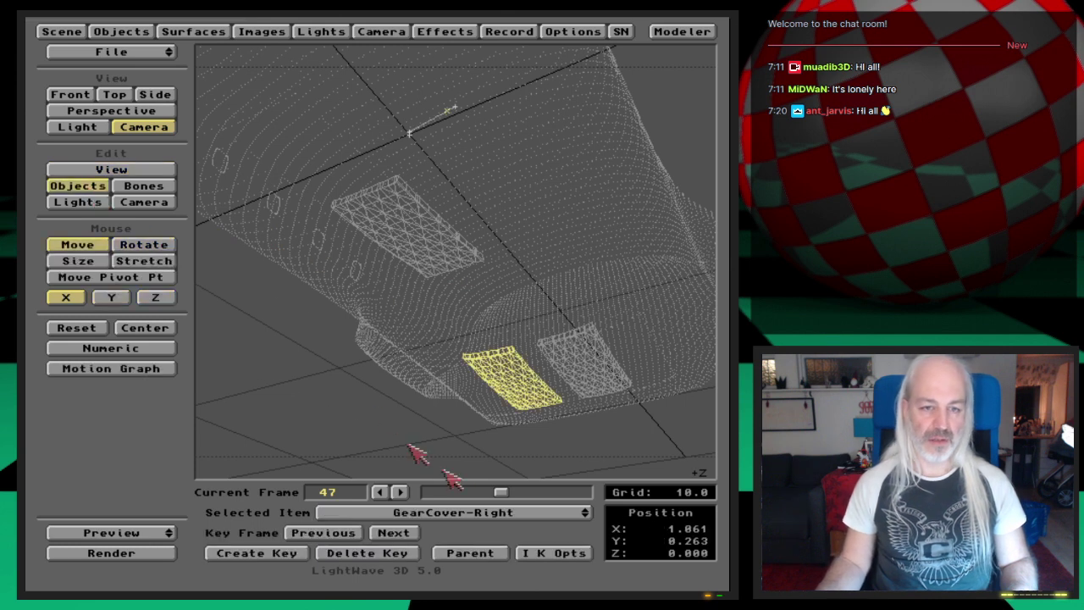
pyautogui.click(484, 512)
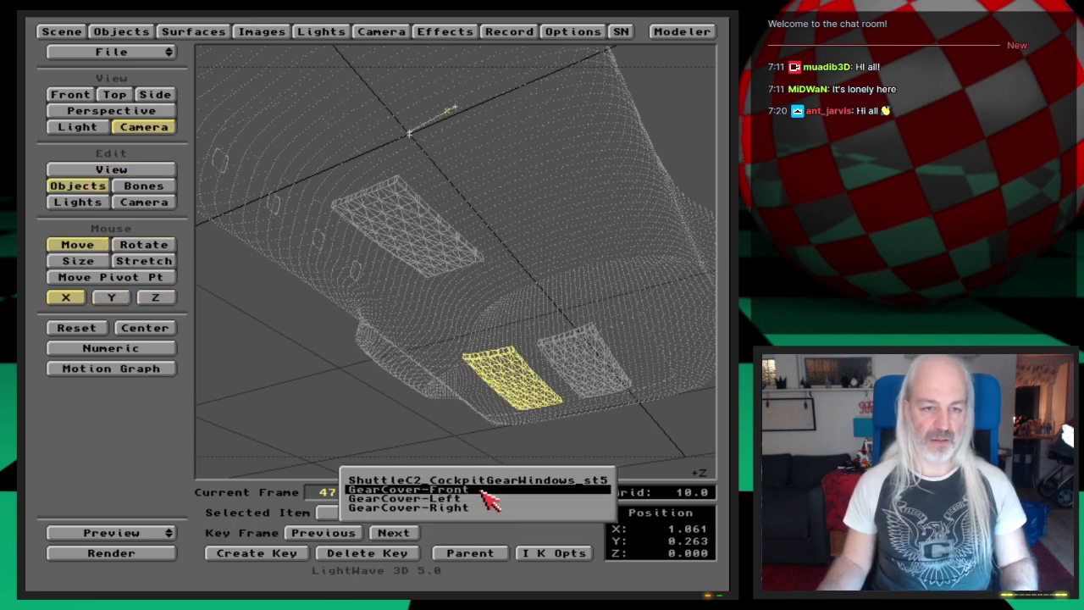
pyautogui.click(484, 491)
pyautogui.moveTo(502, 493); pyautogui.dragTo(455, 495)
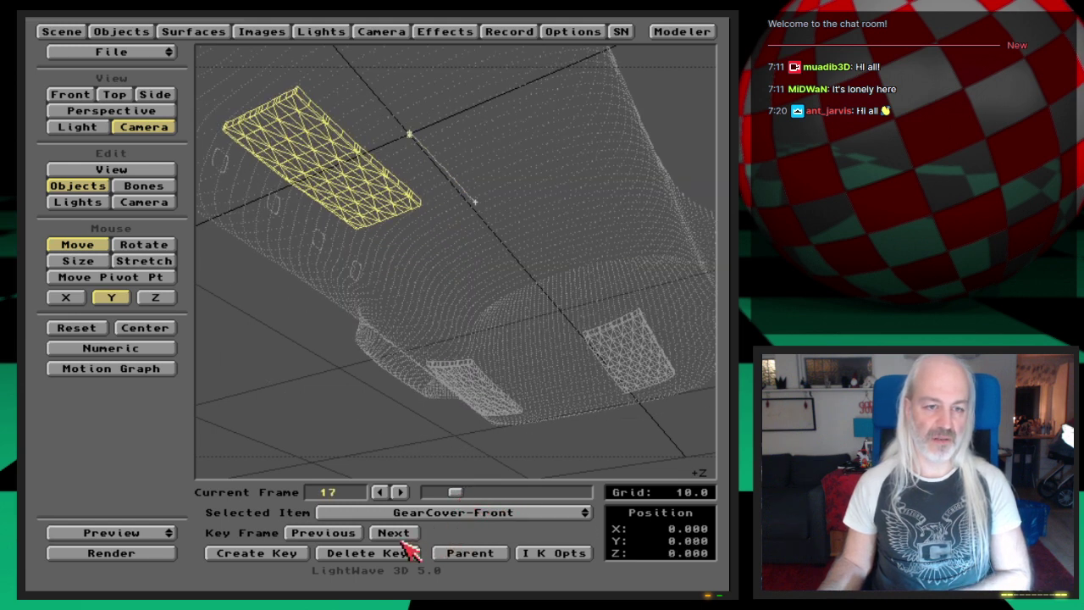
pyautogui.click(400, 535)
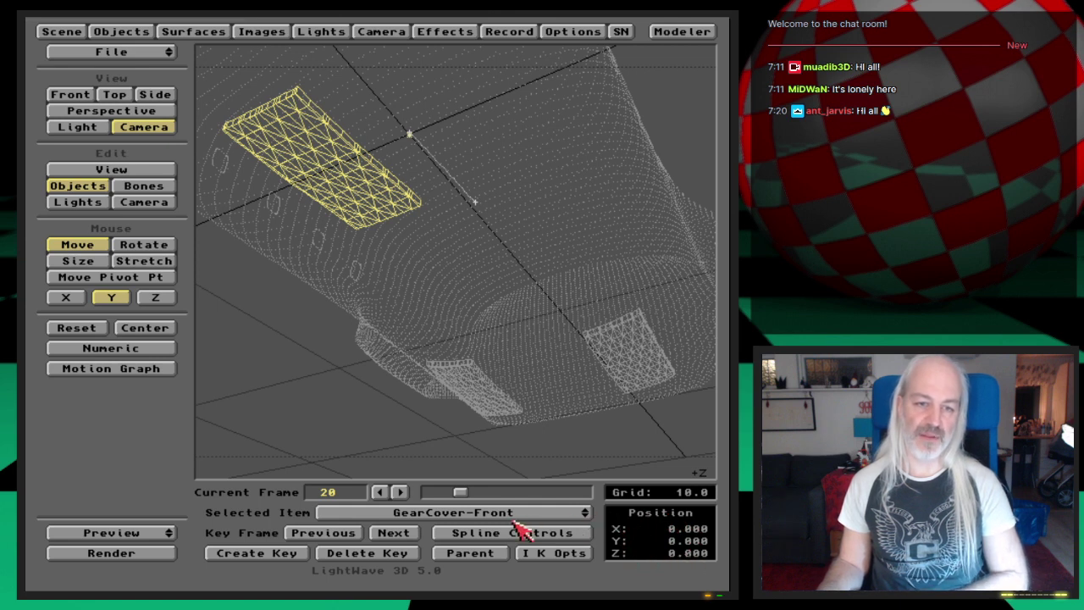
pyautogui.click(395, 535)
pyautogui.click(396, 537)
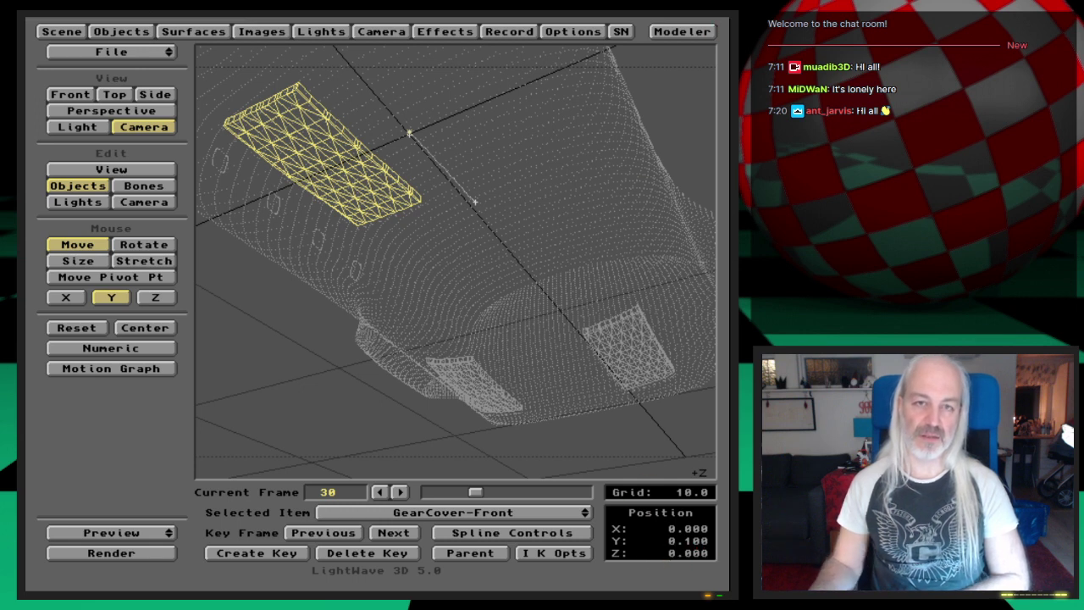
# Step: Return to Modeler and measure vertical distances up from the lower corner at the front gear cover's -Z edge in the side view
pyautogui.click(682, 31)
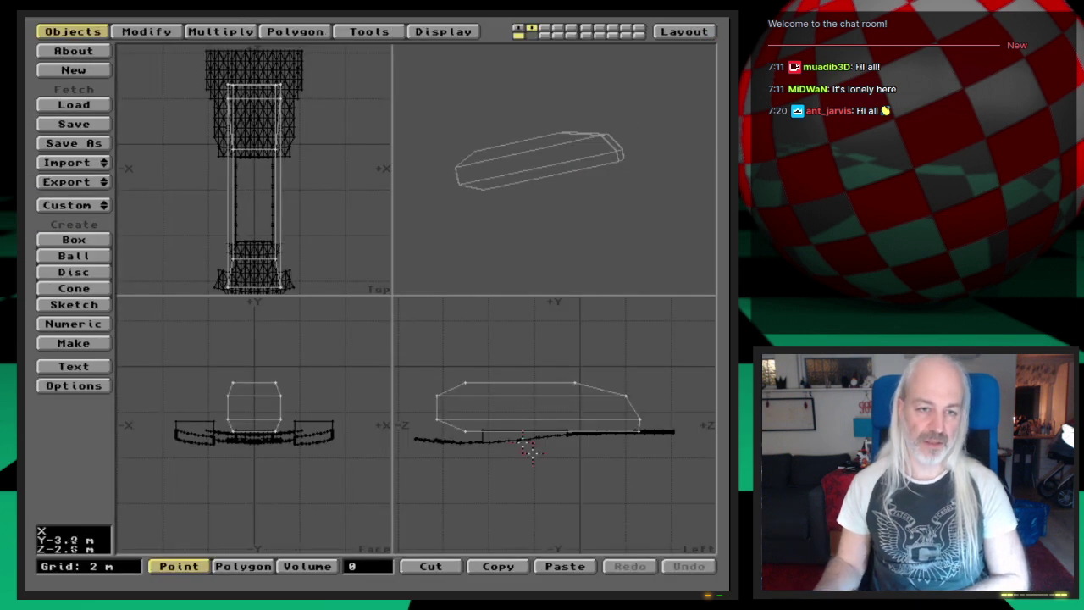
pyautogui.press('.')
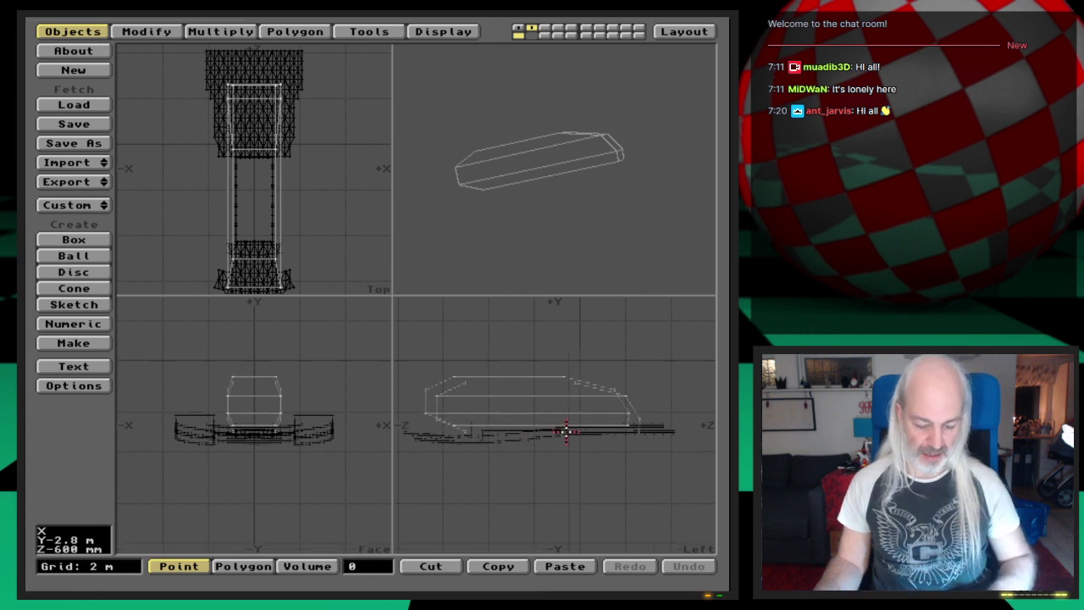
pyautogui.press('.')
pyautogui.press('.')
pyautogui.press('.')
pyautogui.press('.')
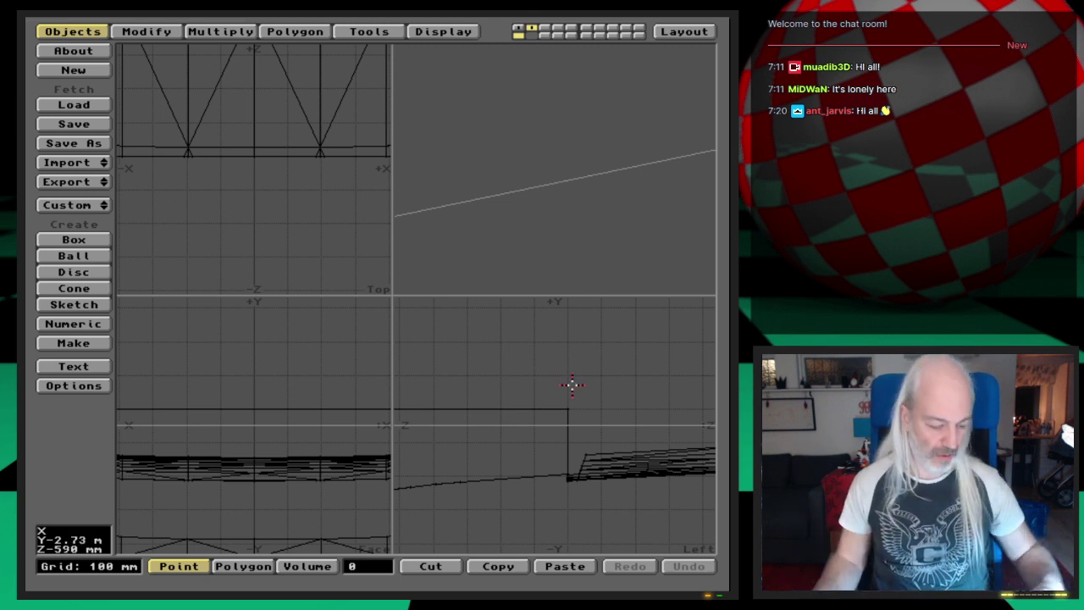
pyautogui.press('m')
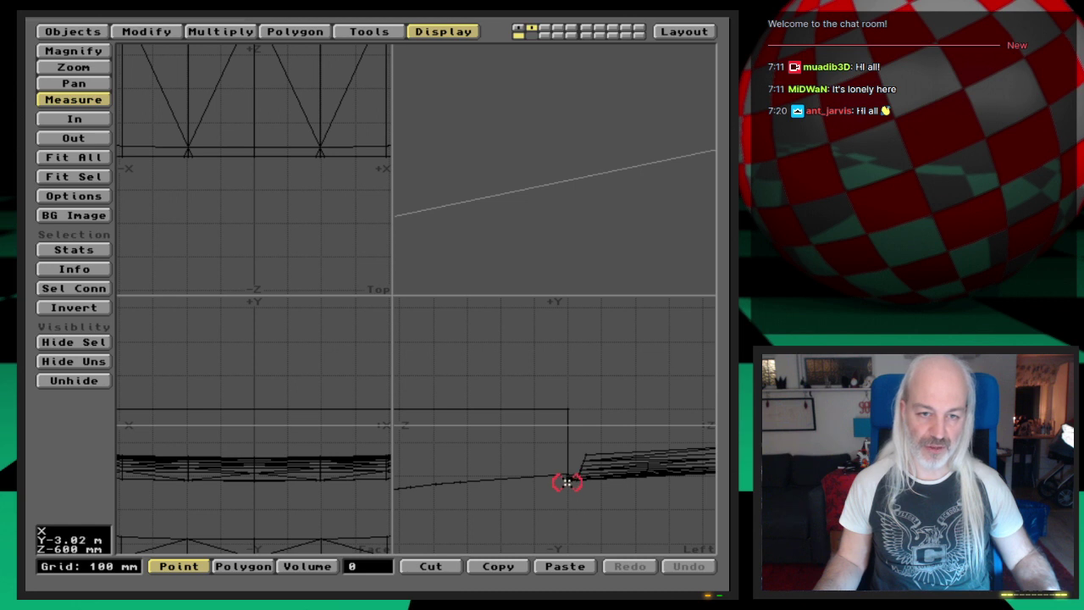
pyautogui.moveTo(567, 480); pyautogui.dragTo(568, 425)
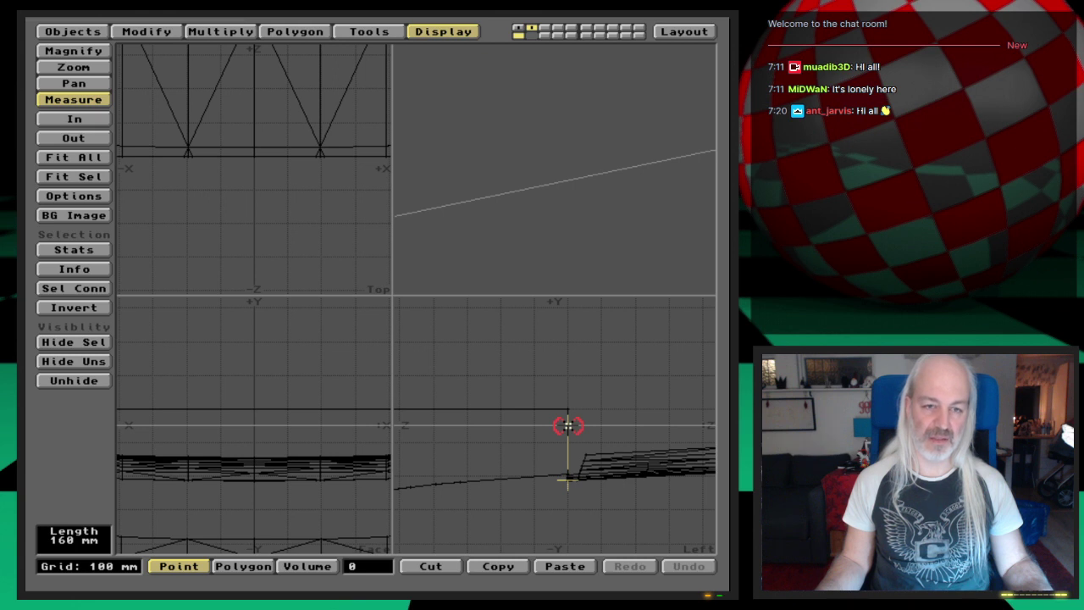
pyautogui.moveTo(569, 425); pyautogui.dragTo(568, 452)
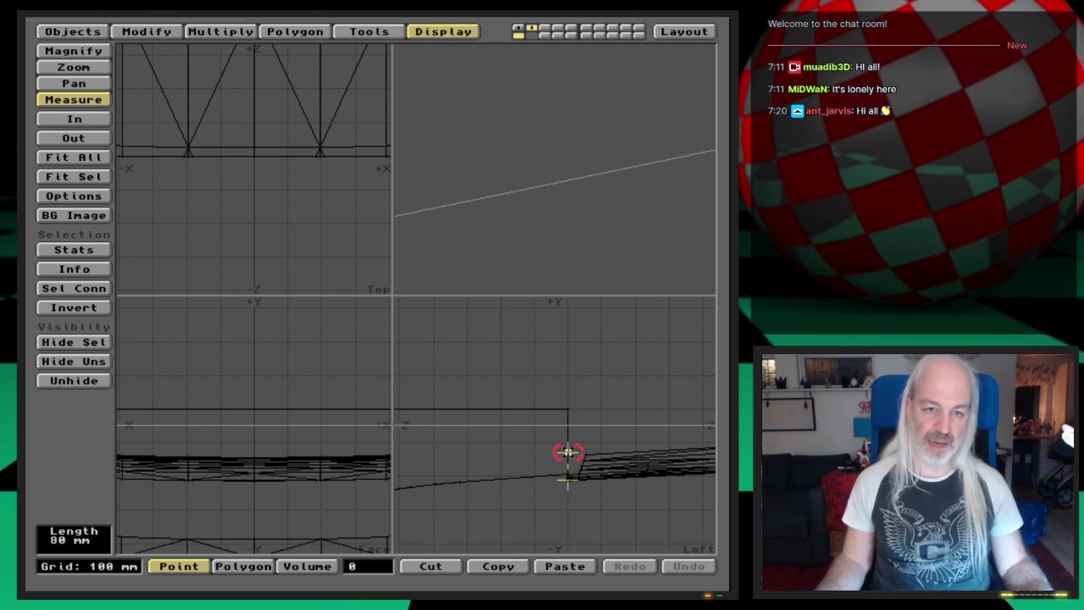
pyautogui.moveTo(569, 452); pyautogui.dragTo(570, 453)
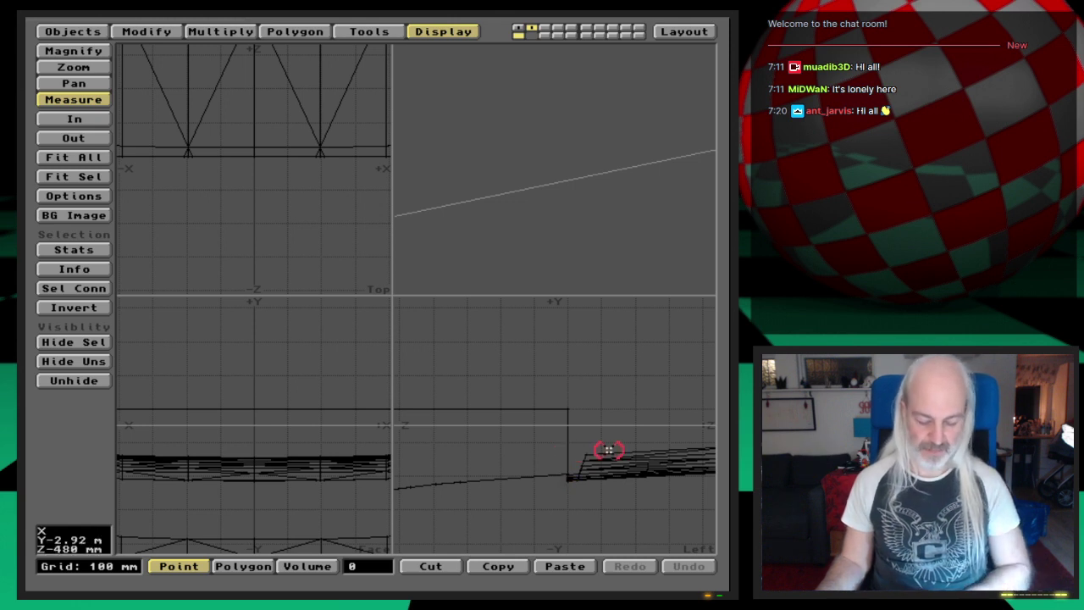
pyautogui.press(',')
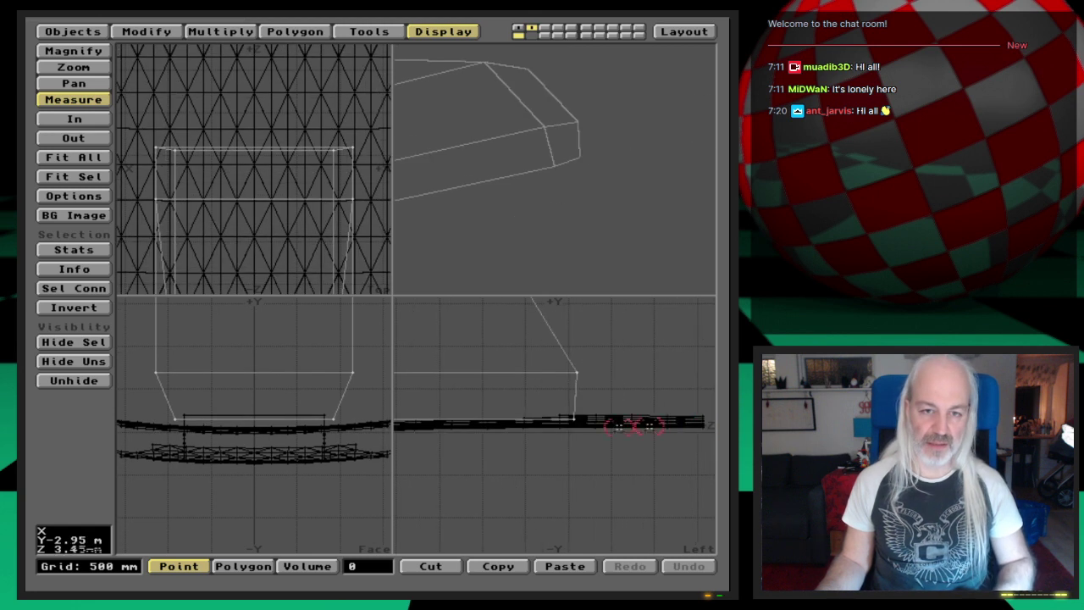
pyautogui.press('space')
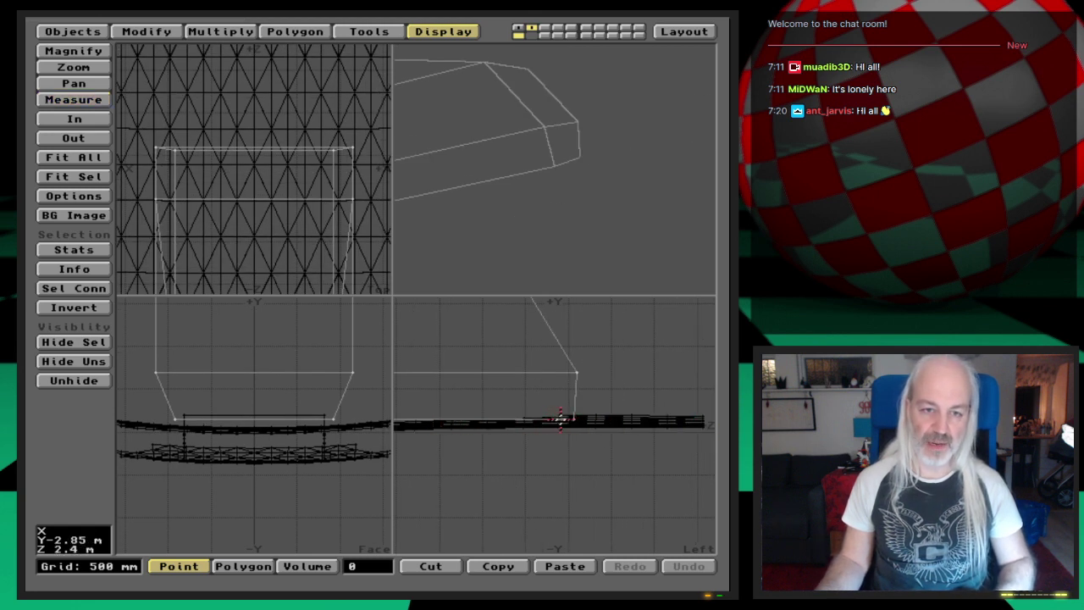
# Step: Select the box's four bottom points and measure the vertical clearance above the lower corner at the gear cover's -Z edge
pyautogui.click(333, 418)
pyautogui.click(175, 418)
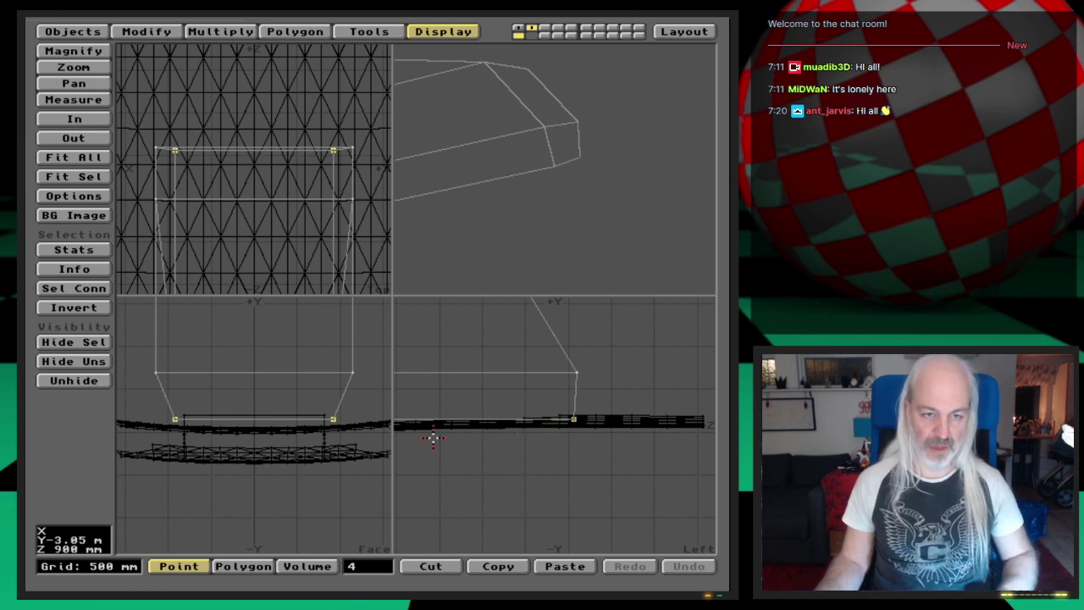
pyautogui.press('g')
pyautogui.press('g')
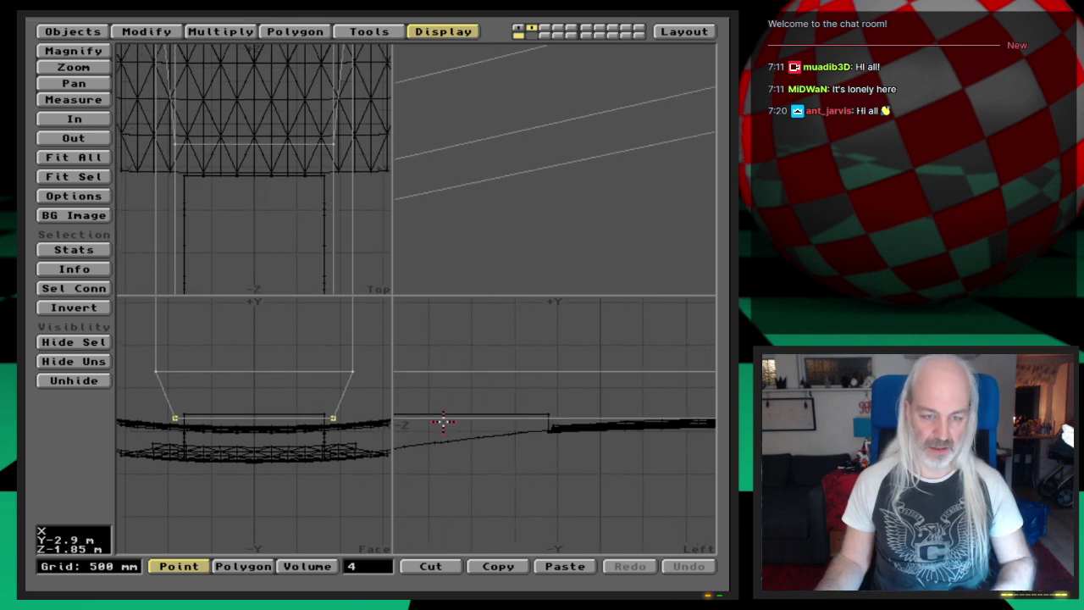
pyautogui.press('.')
pyautogui.press('.')
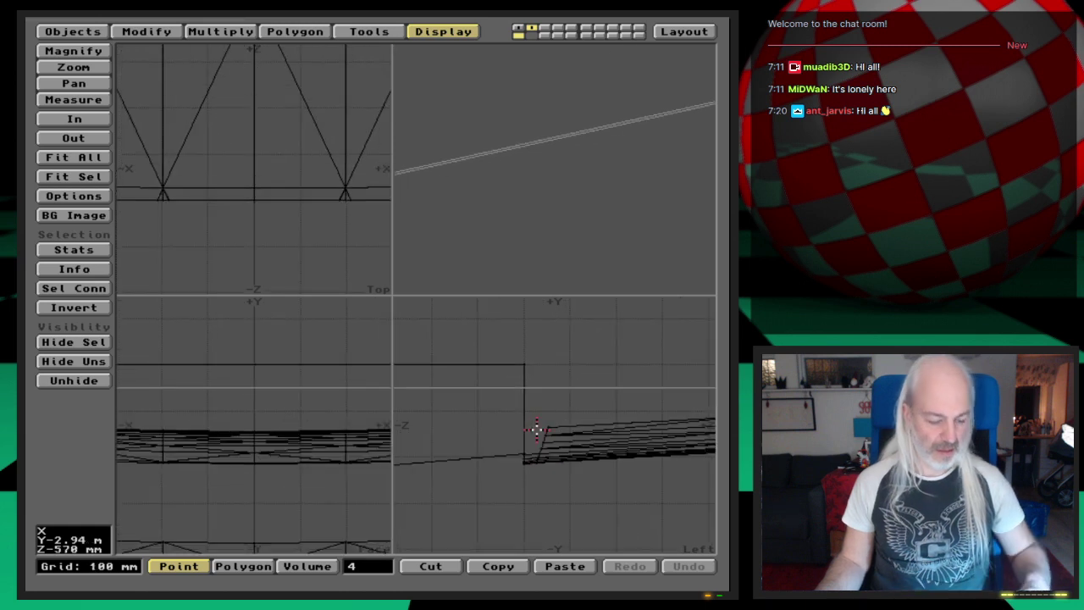
pyautogui.press('m')
pyautogui.moveTo(522, 462); pyautogui.dragTo(524, 425)
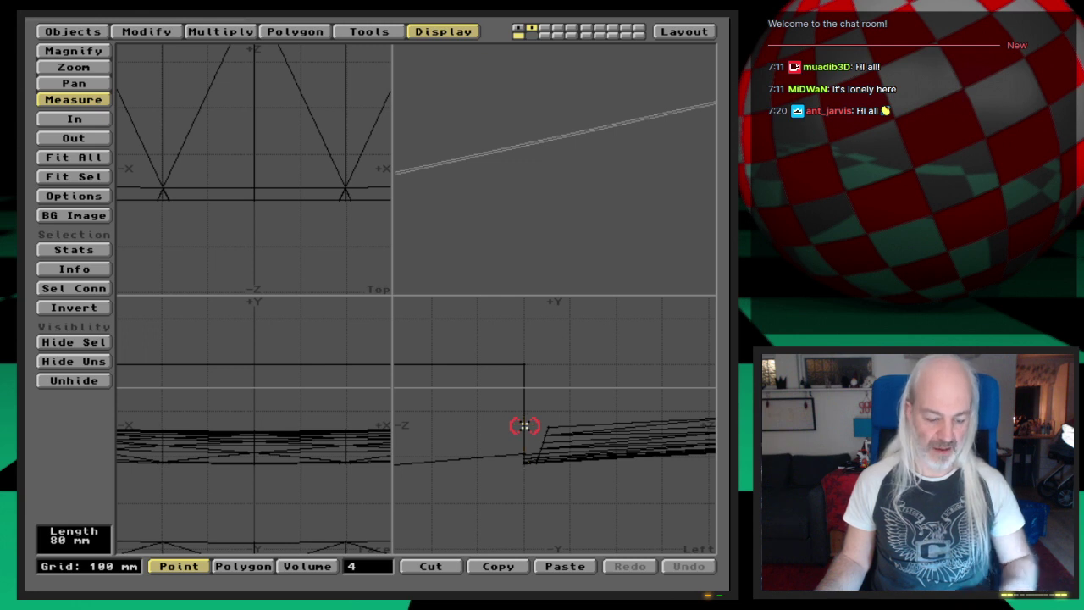
# Step: Move the box's four selected bottom points down by 80 mm along Y, with zero offset in X and Z
pyautogui.press('t')
pyautogui.press('n')
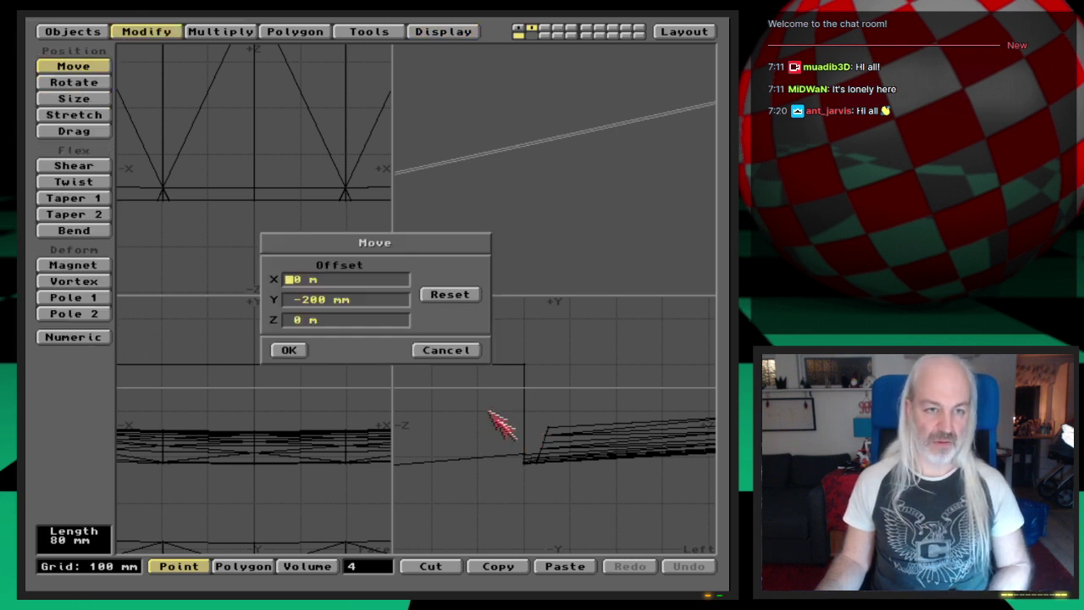
pyautogui.click(457, 294)
pyautogui.click(288, 300)
pyautogui.write('-80mm')
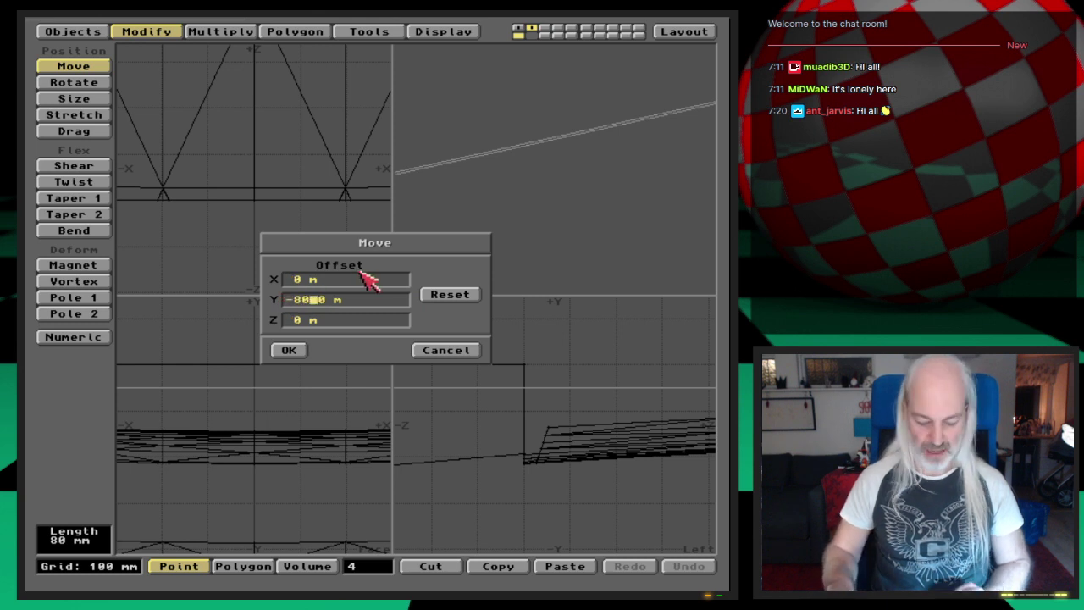
pyautogui.press('Return')
pyautogui.press('Return')
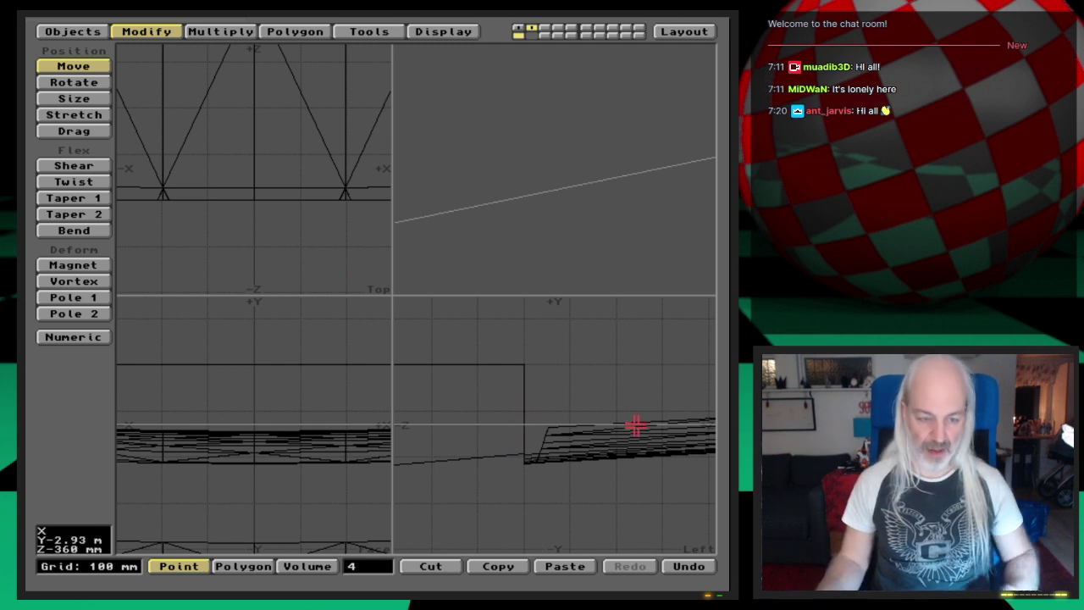
# Step: Examine how the box's bottom points at its +Z end sit against the hull in the side view
pyautogui.press('a')
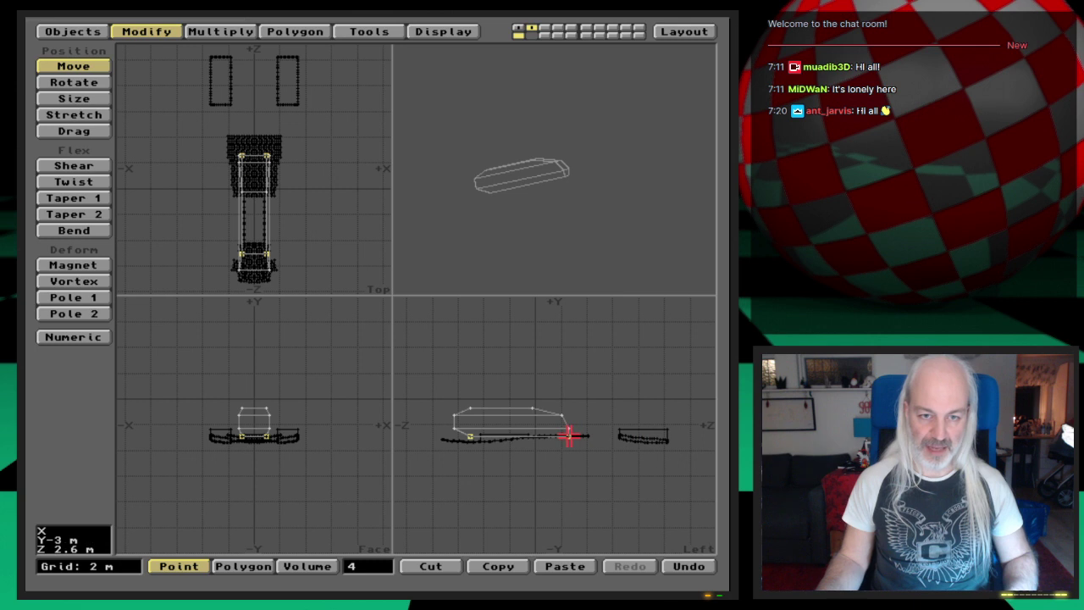
pyautogui.press('.')
pyautogui.press('.')
pyautogui.press('.')
pyautogui.press('.')
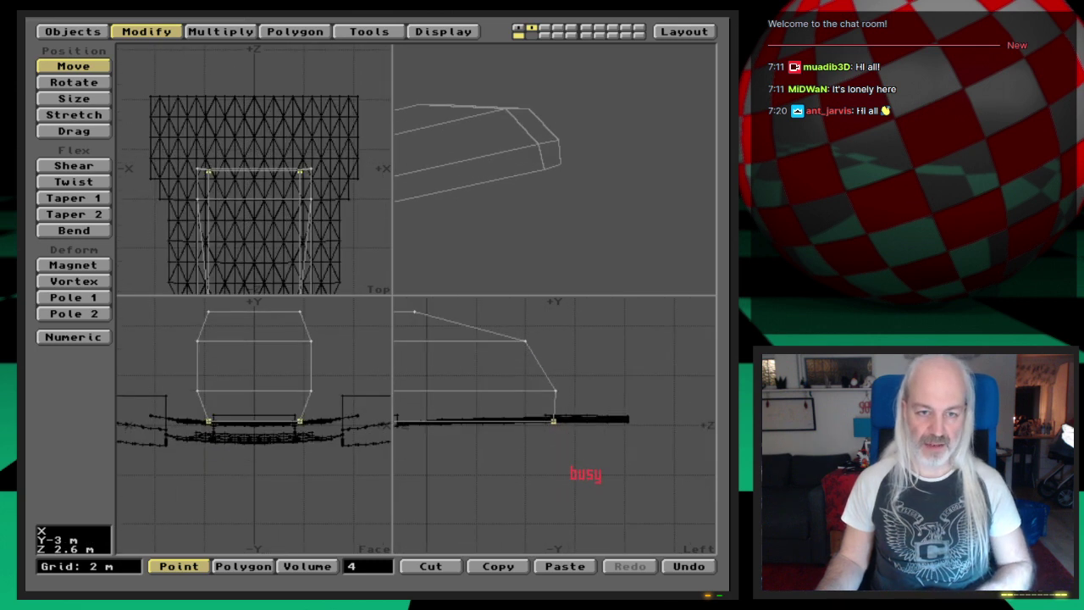
pyautogui.press('.')
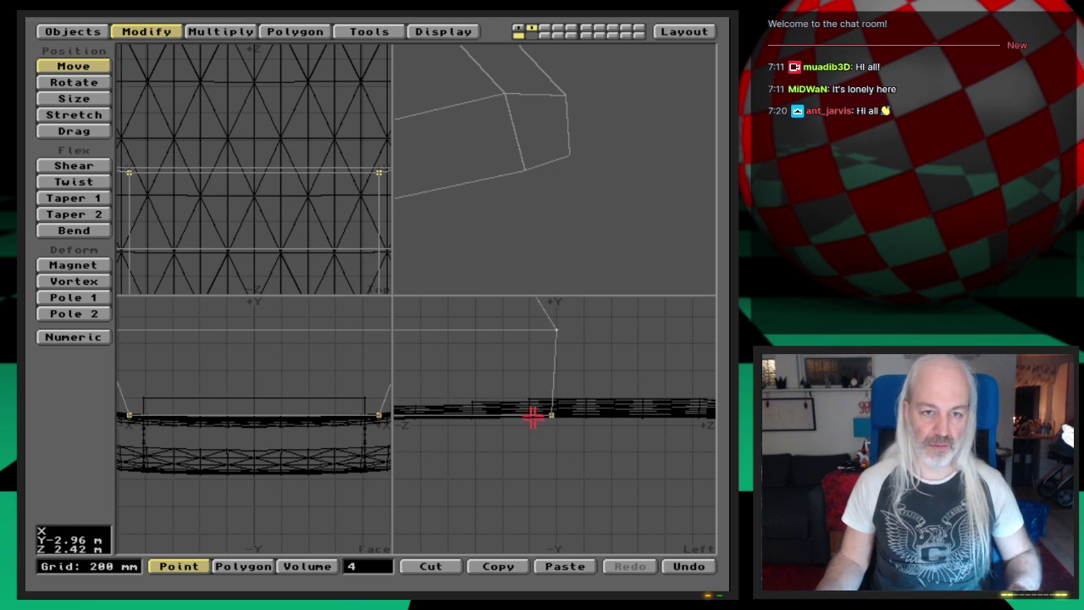
pyautogui.moveTo(497, 416); pyautogui.dragTo(610, 404)
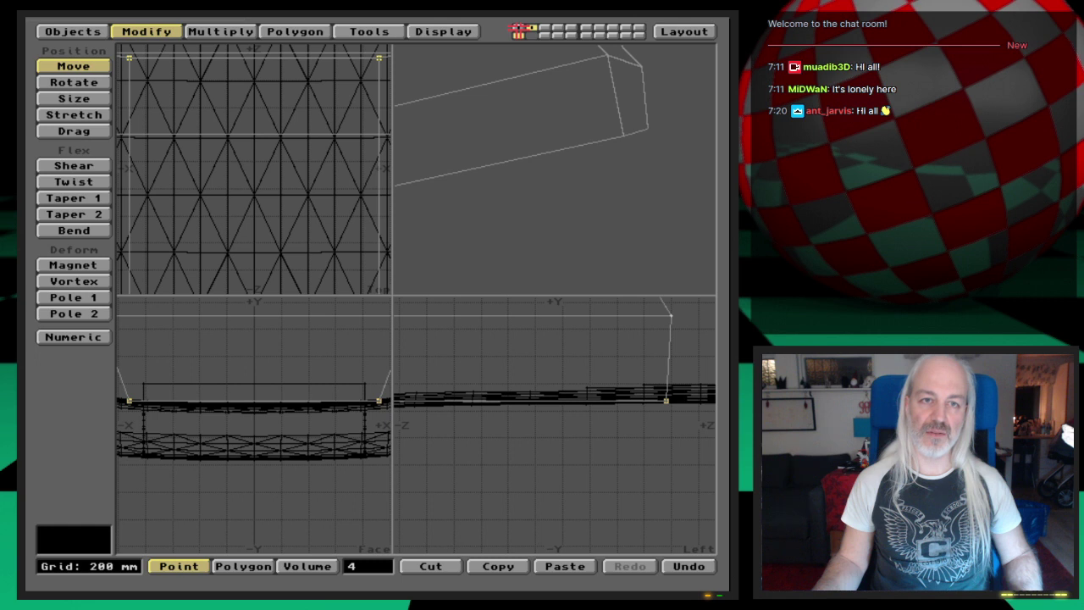
# Step: Bring layer 1 into the foreground together with layer 2 and examine the box against the gear cover from an angled perspective
pyautogui.click(520, 30)
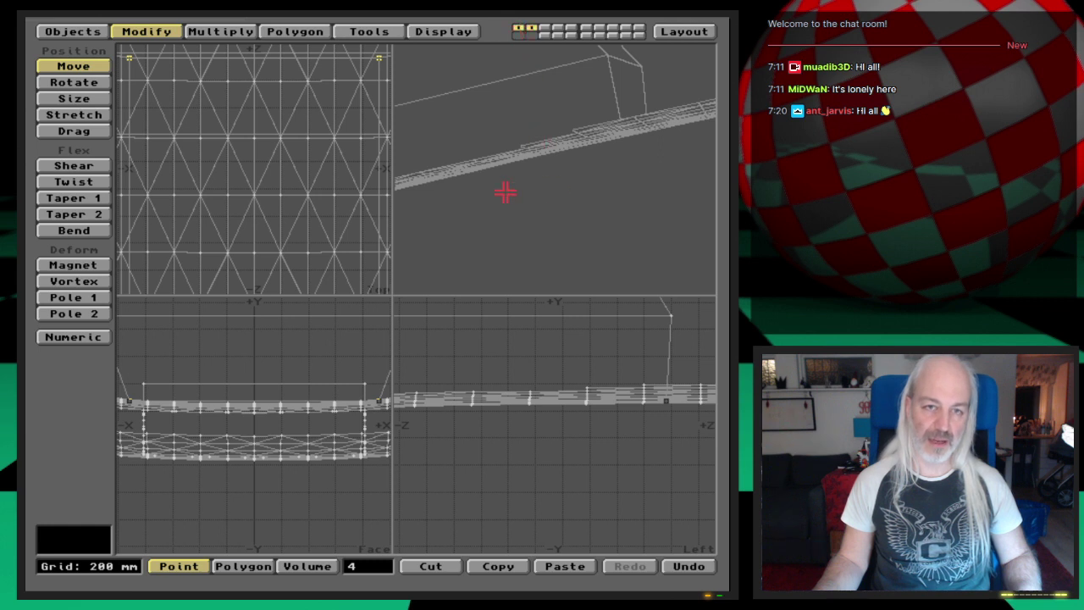
pyautogui.press(',')
pyautogui.press(',')
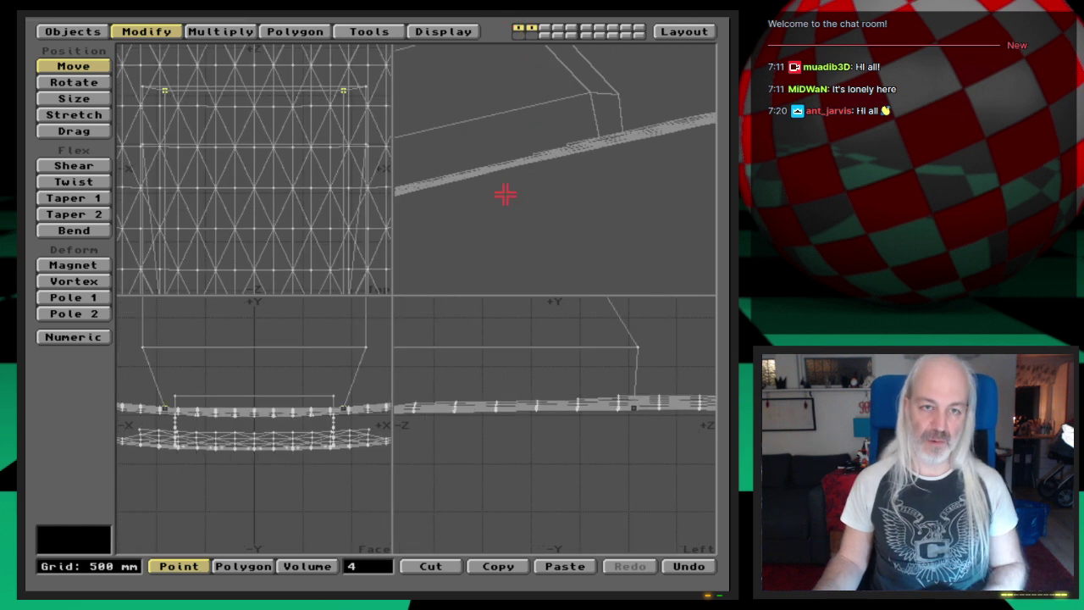
pyautogui.press('Left')
pyautogui.press('Left')
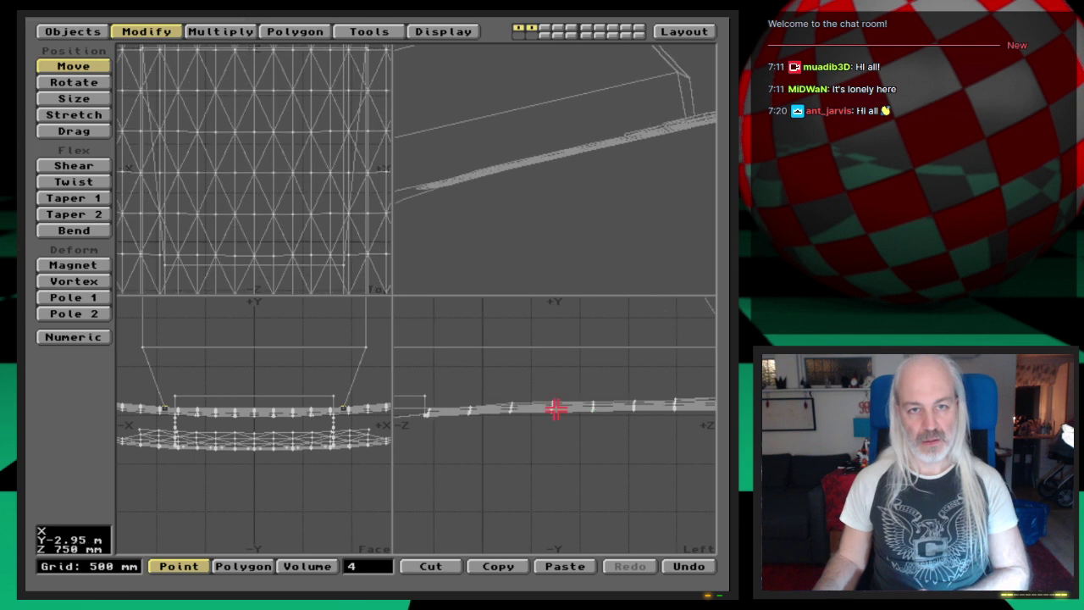
pyautogui.press('space')
pyautogui.moveTo(539, 206); pyautogui.dragTo(659, 110)
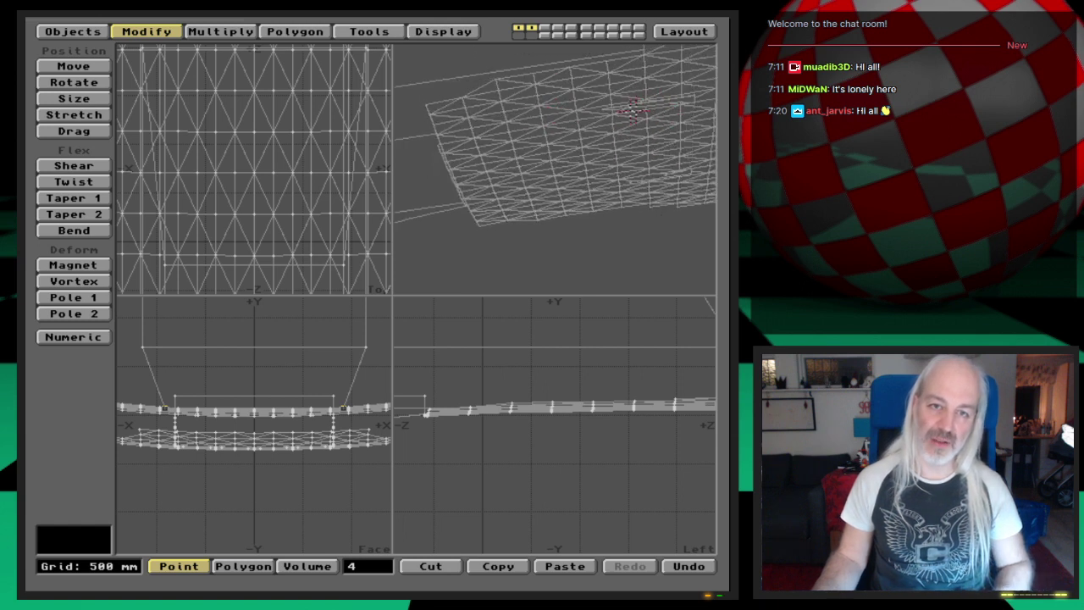
# Step: Examine how the cavity box's +Z bottom edge meets the hull in the side view and from a rotated perspective
pyautogui.moveTo(645, 410); pyautogui.dragTo(636, 412)
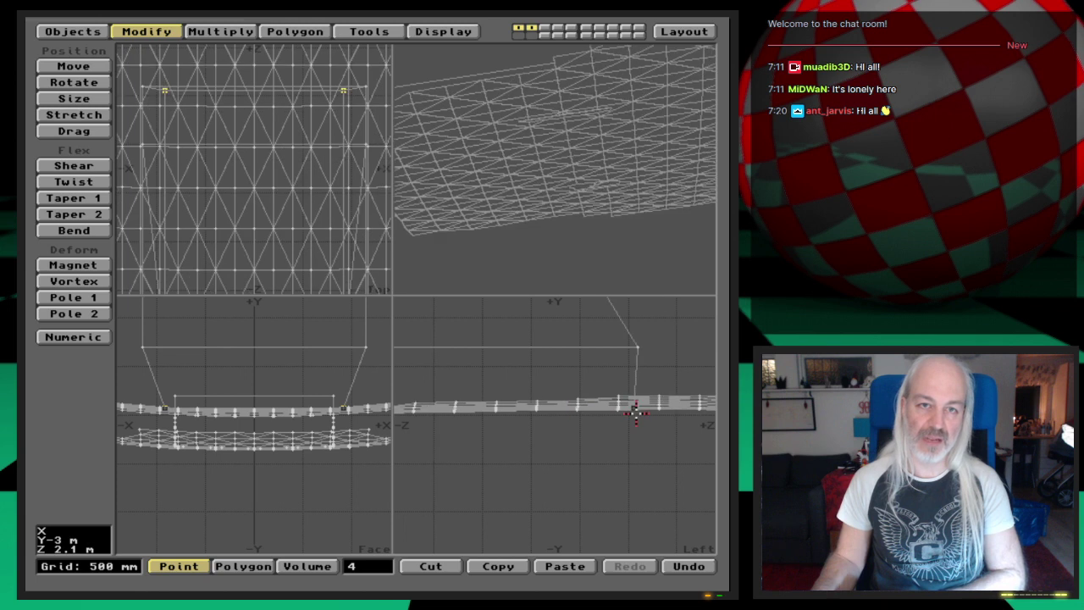
pyautogui.press('.')
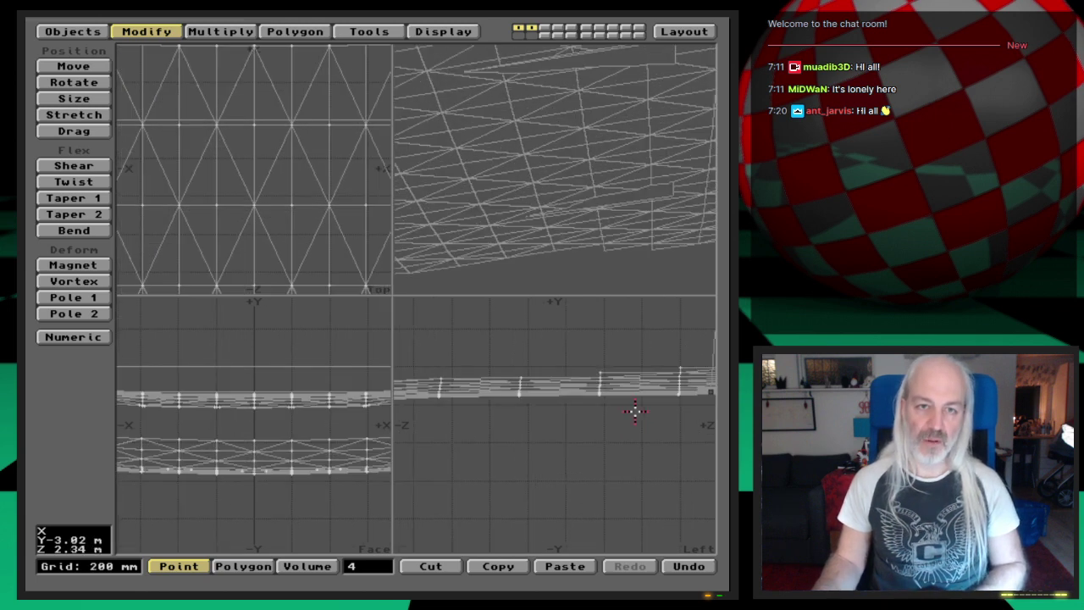
pyautogui.moveTo(615, 92); pyautogui.dragTo(567, 186)
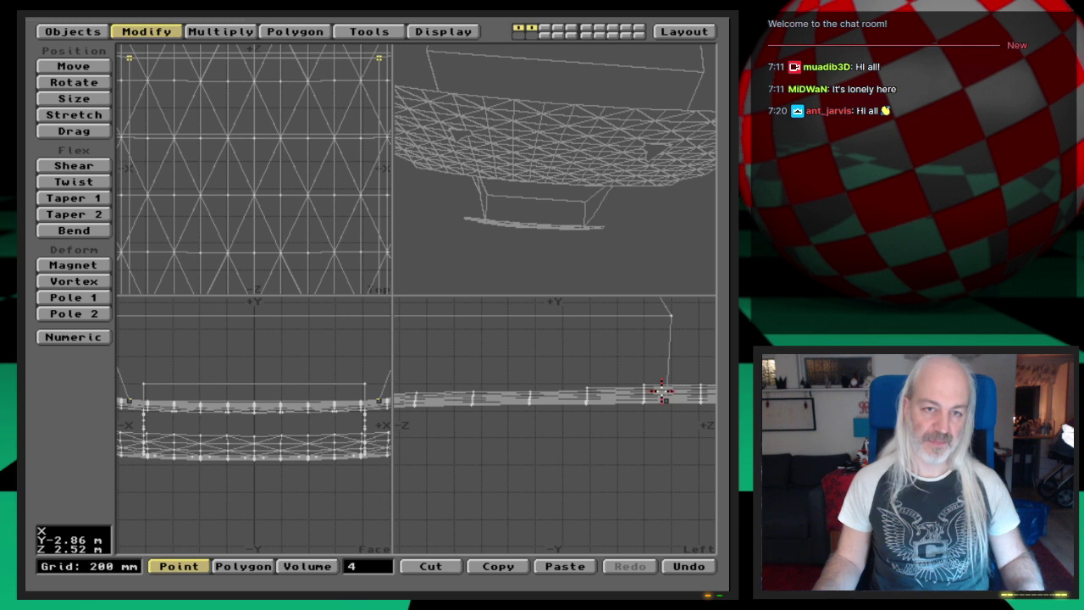
# Step: Show only layer 2 in the foreground with layer 1 as background, and deselect the box's bottom points
pyautogui.press('2')
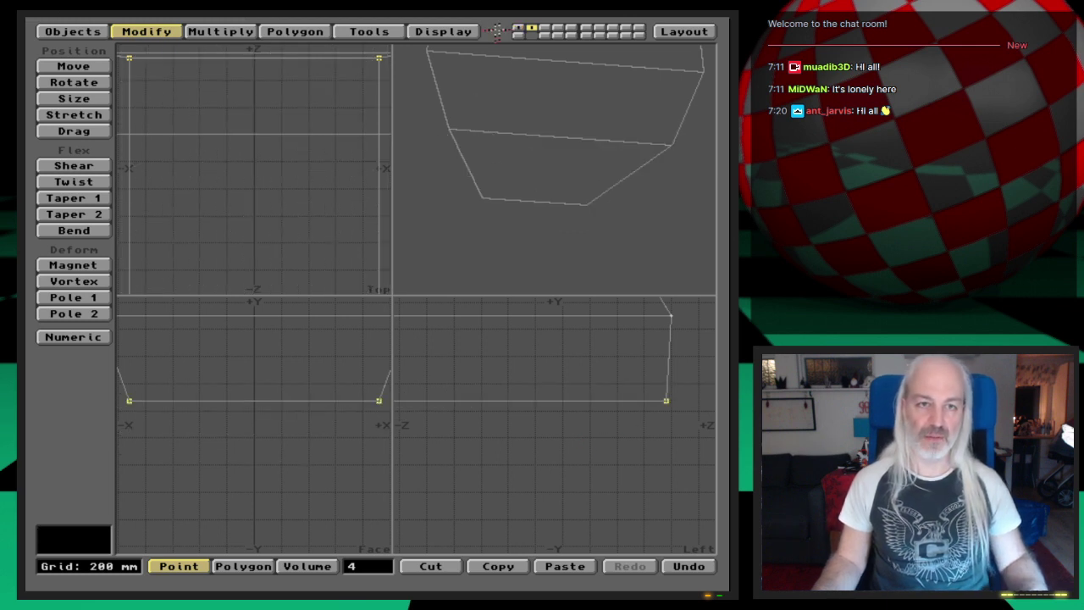
pyautogui.click(518, 35)
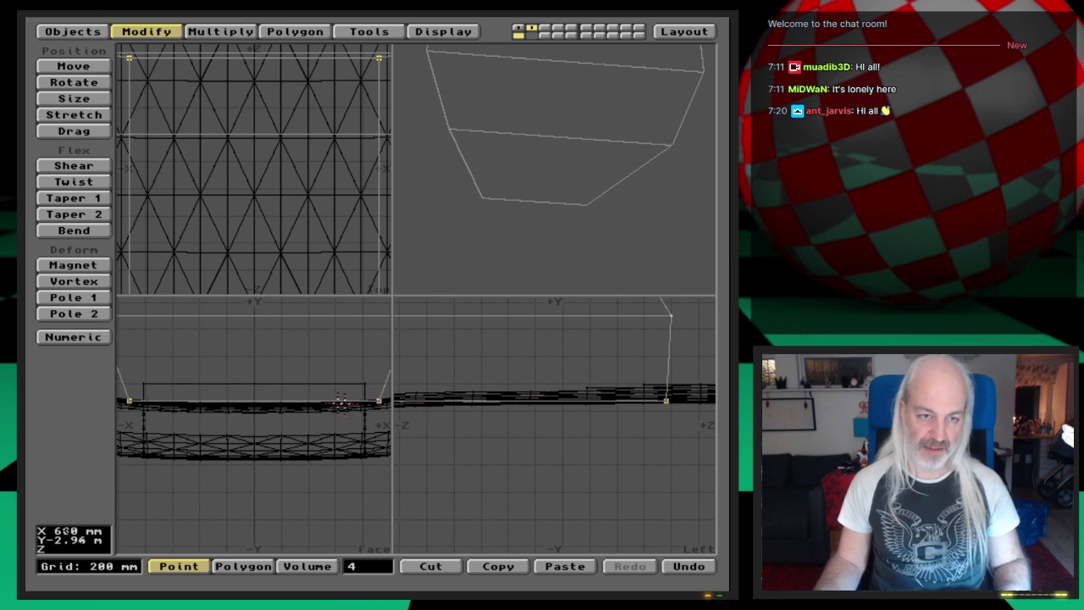
pyautogui.click(362, 568)
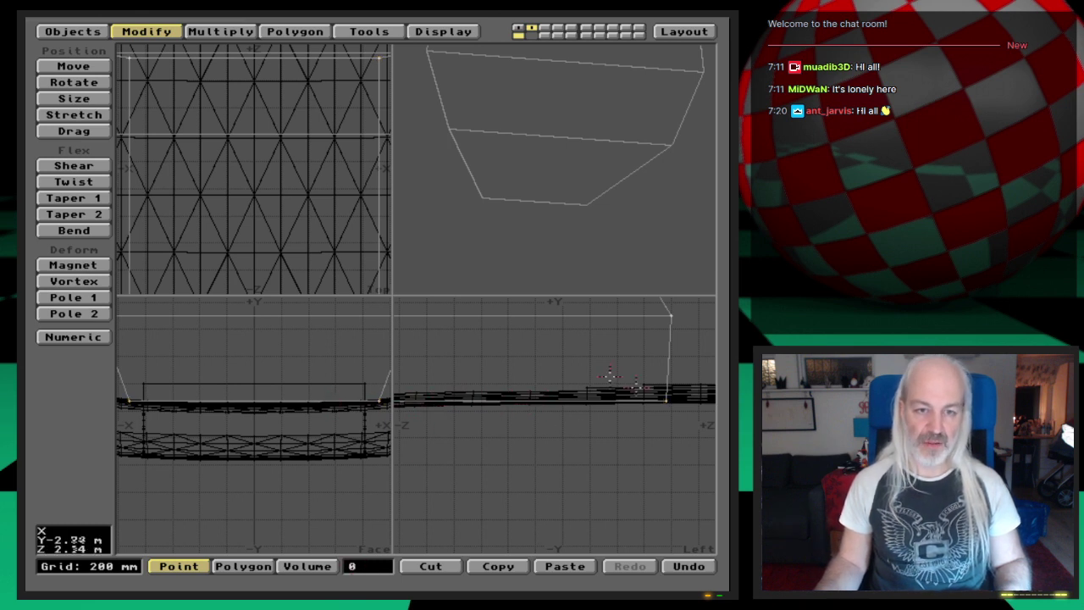
pyautogui.press(',')
pyautogui.press('Up')
pyautogui.press('Up')
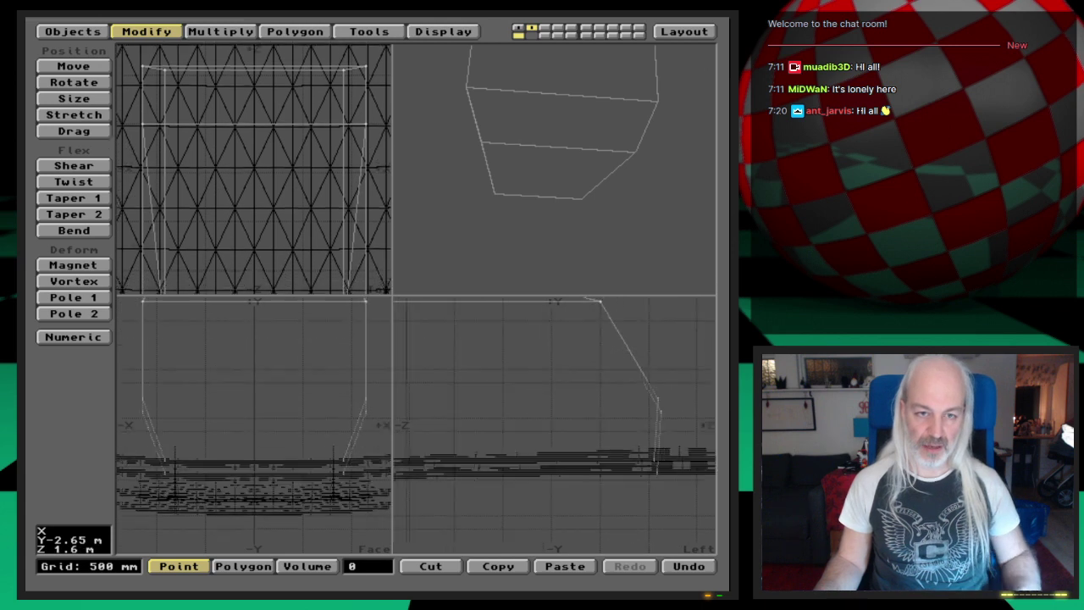
pyautogui.press('Down')
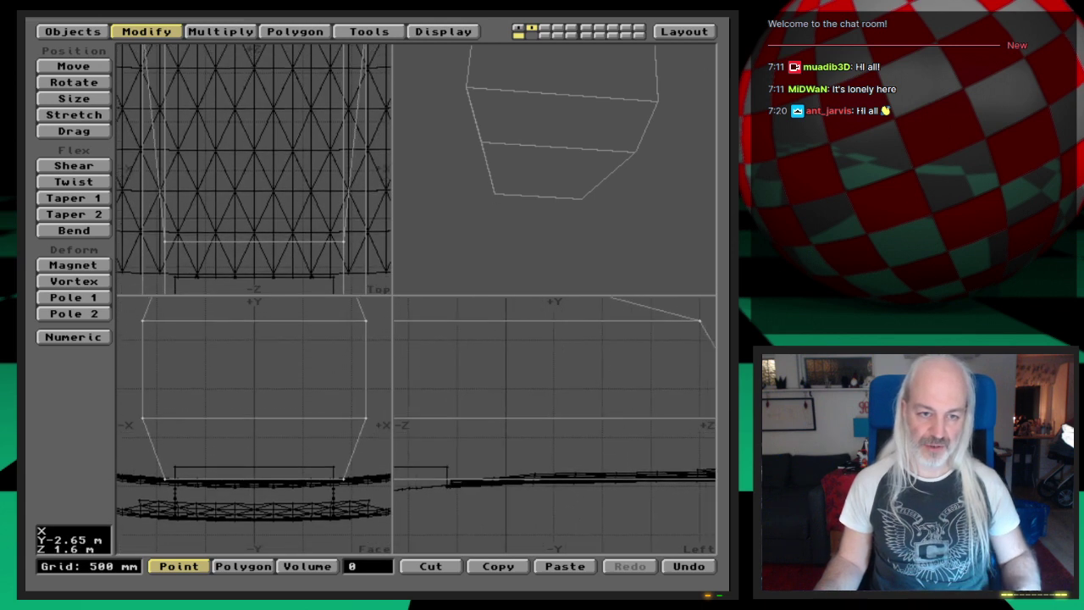
pyautogui.press(',')
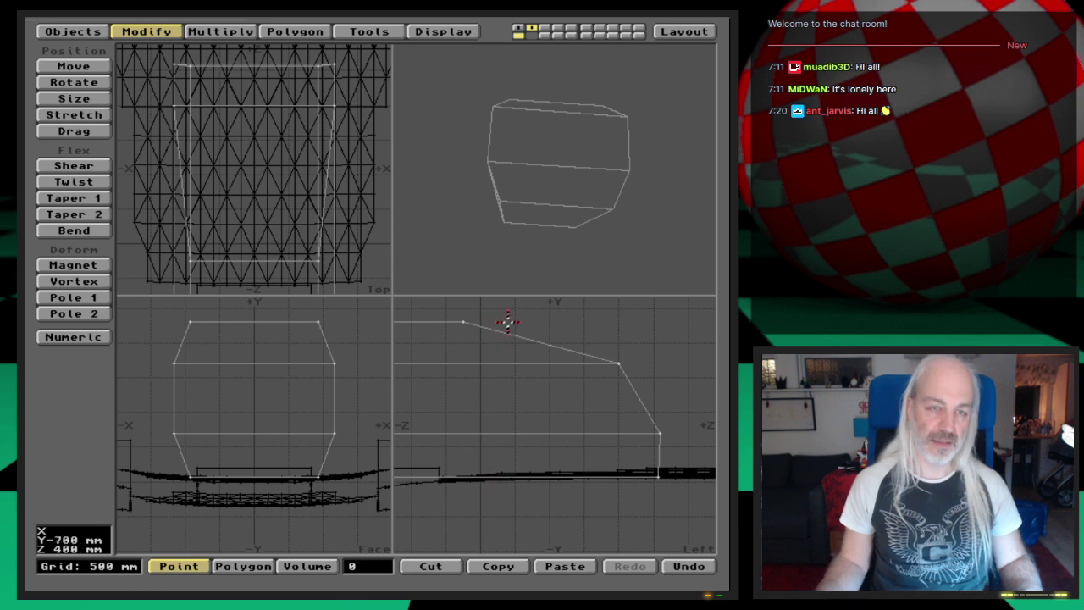
# Step: In layer 3, with layer 2 as background, make a flat rectangular box in the side view enclosing the cavity's +Z end
pyautogui.press('2')
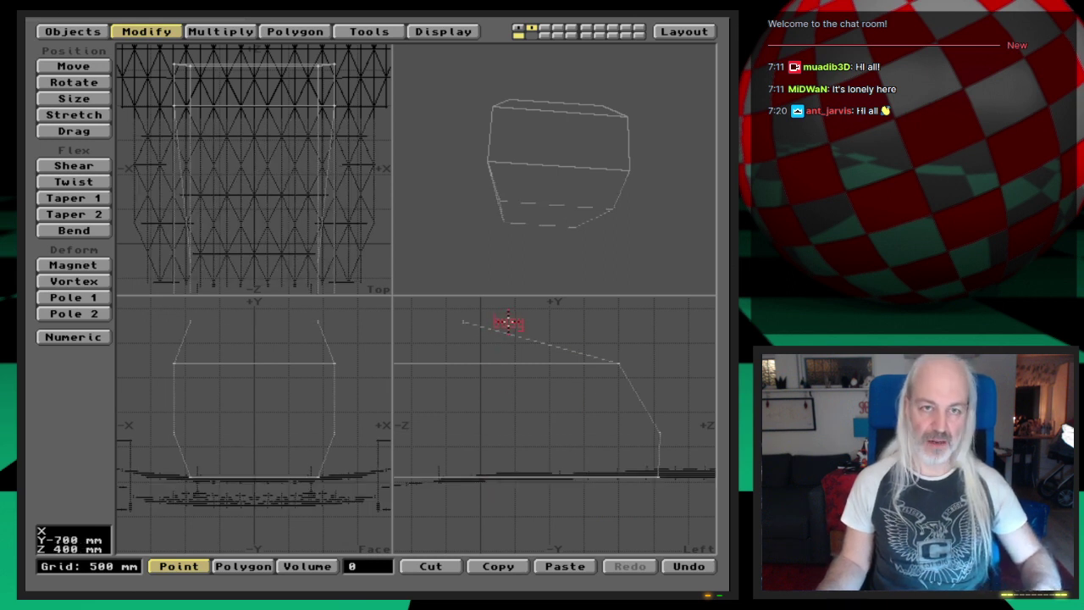
pyautogui.click(531, 36)
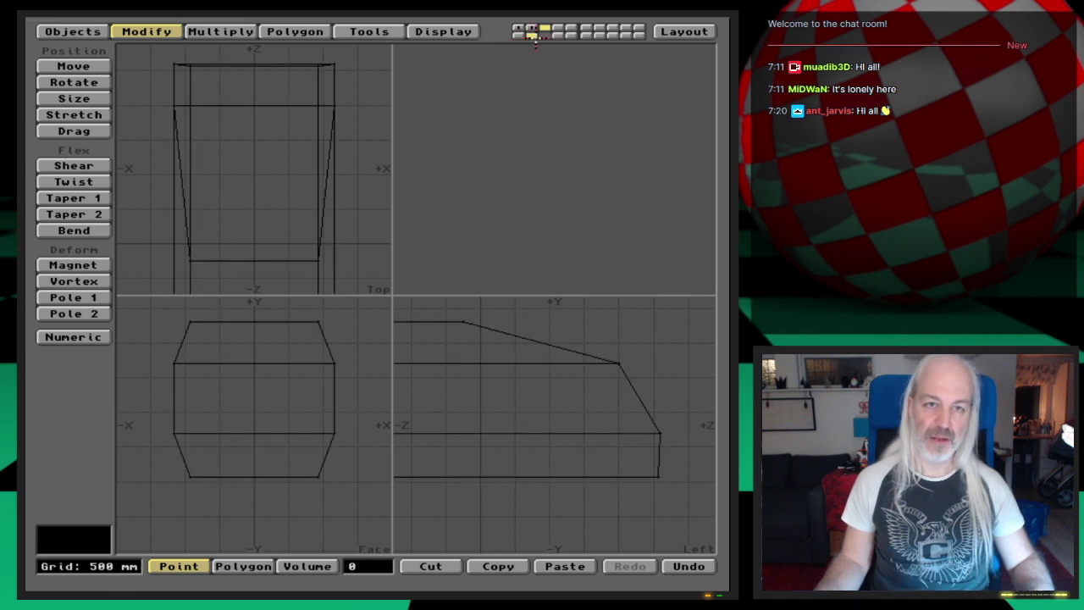
pyautogui.click(72, 32)
pyautogui.click(85, 240)
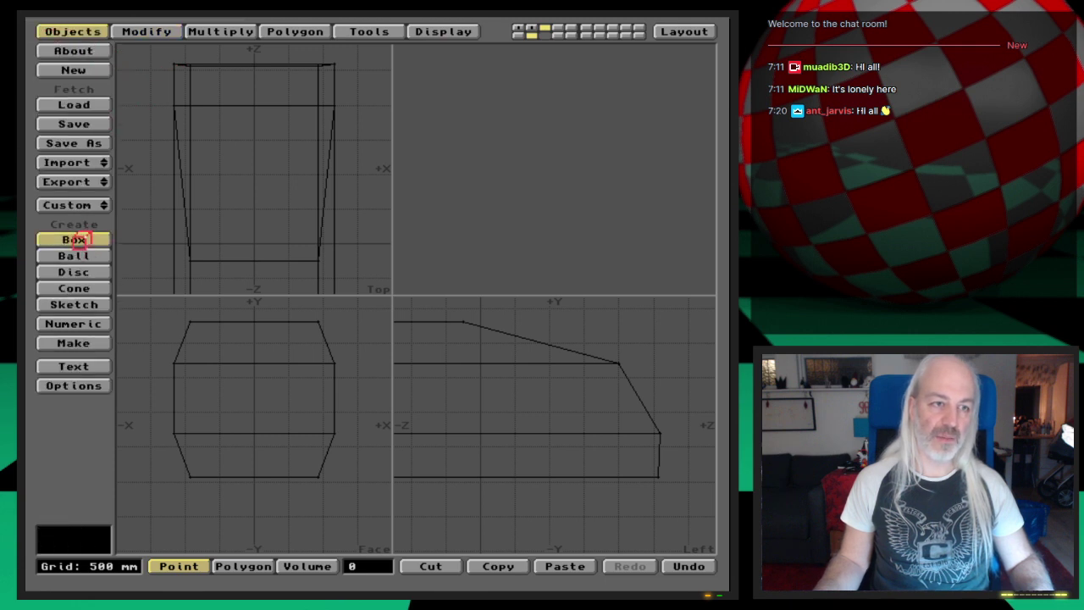
pyautogui.moveTo(493, 312); pyautogui.dragTo(684, 509)
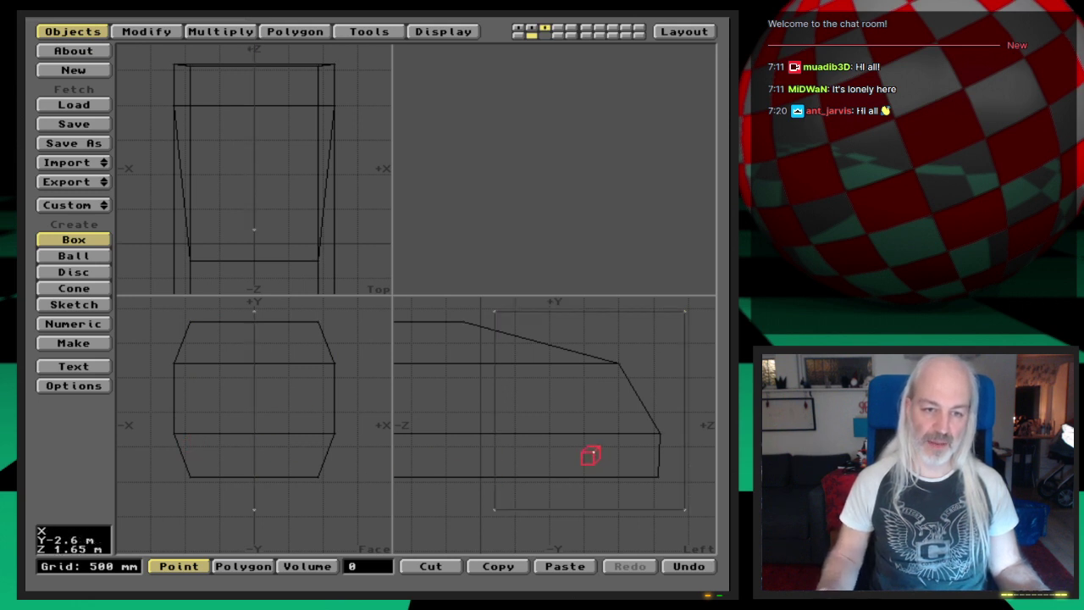
pyautogui.press('Return')
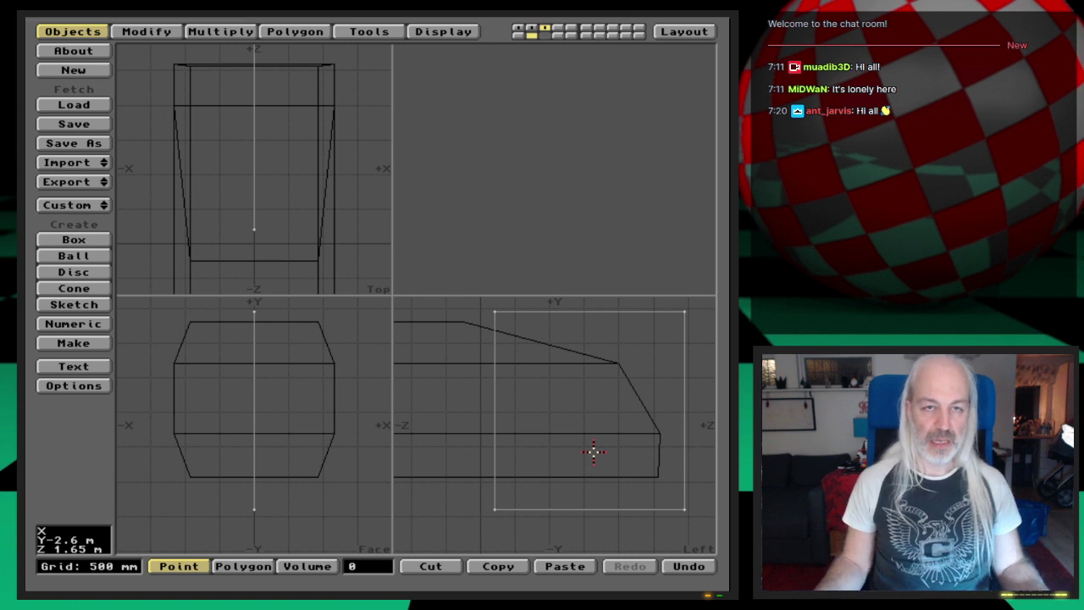
# Step: Compare the rectangle in layer 3 with the hull and the cavity shown as background layers
pyautogui.click(519, 36)
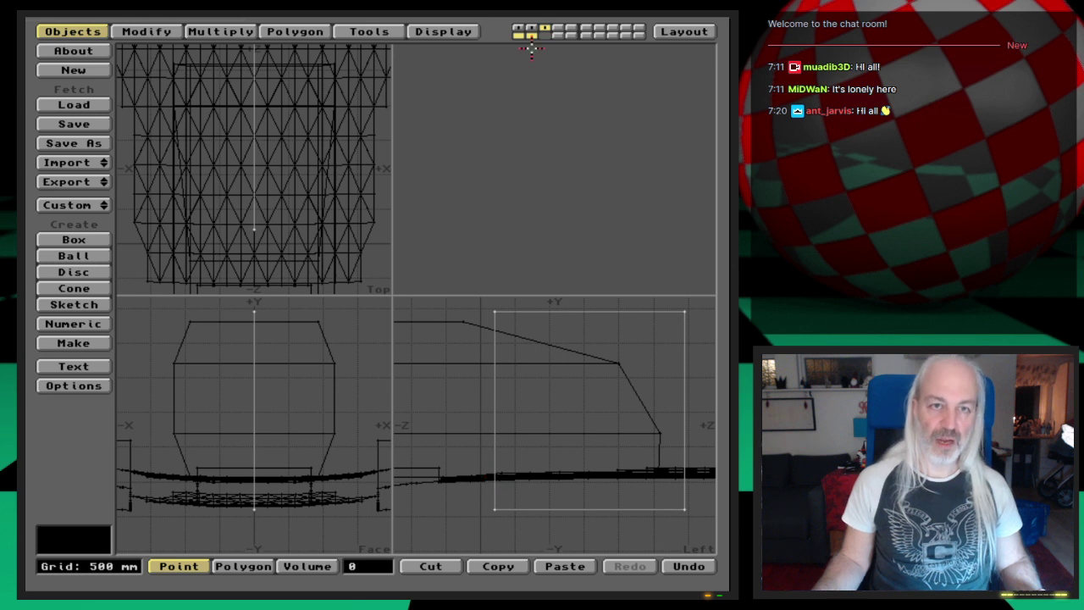
pyautogui.click(544, 28)
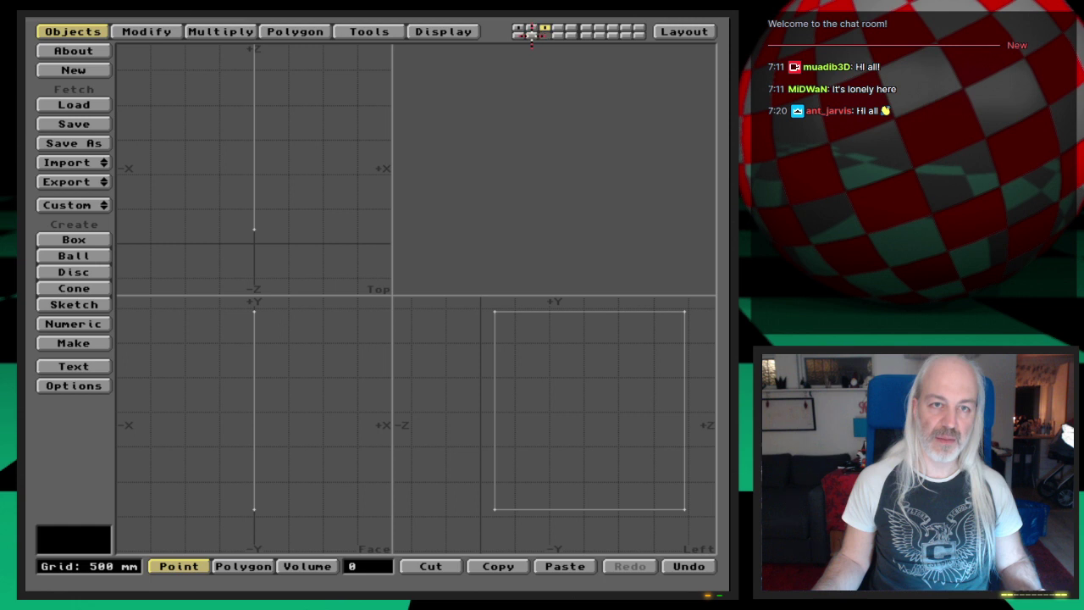
pyautogui.click(531, 35)
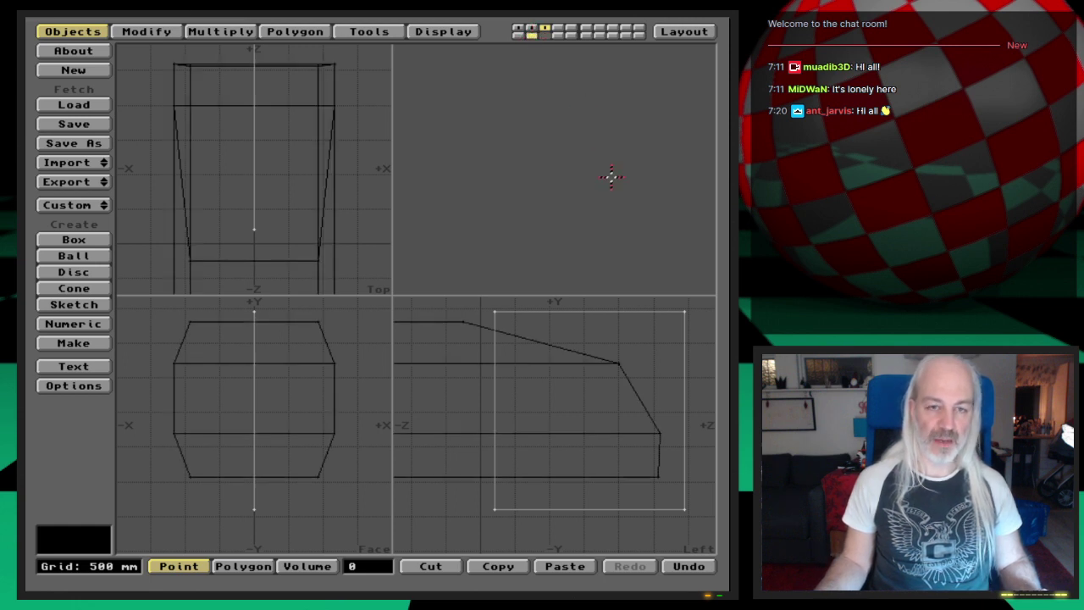
pyautogui.click(444, 31)
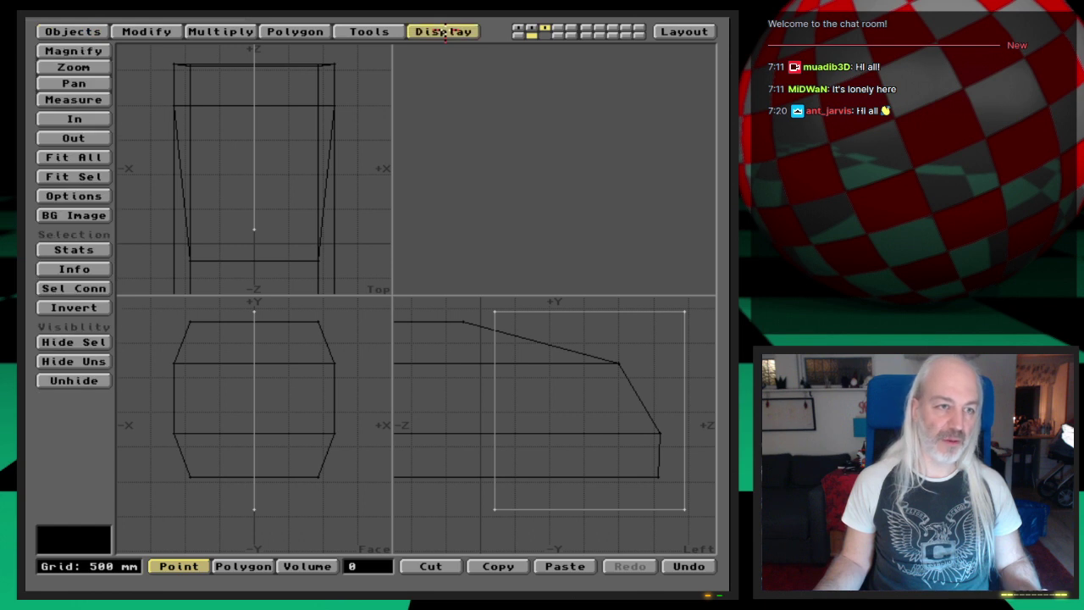
pyautogui.click(84, 310)
pyautogui.click(84, 310)
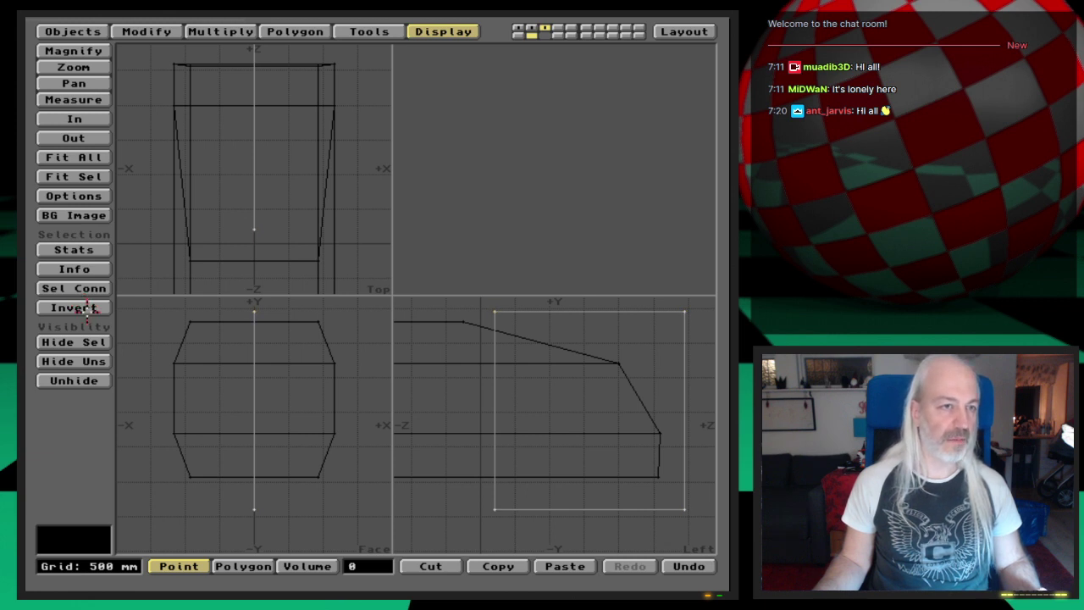
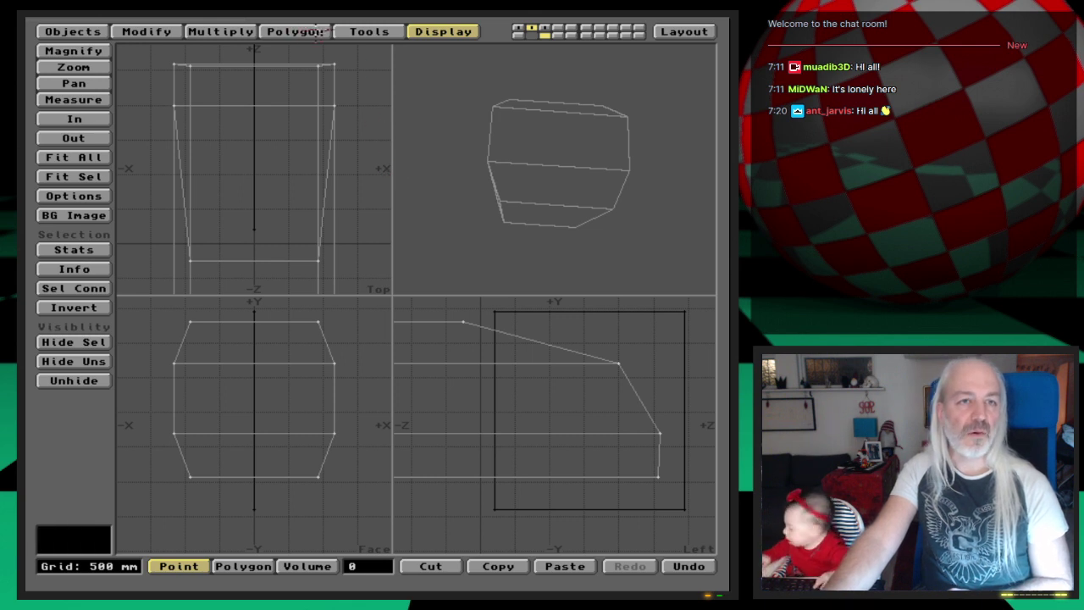
# Step: Slice the cavity in layer 2 with the layer 3 rectangle, using a Template Drill along the X axis with the Slice operation
pyautogui.click(370, 32)
pyautogui.click(74, 67)
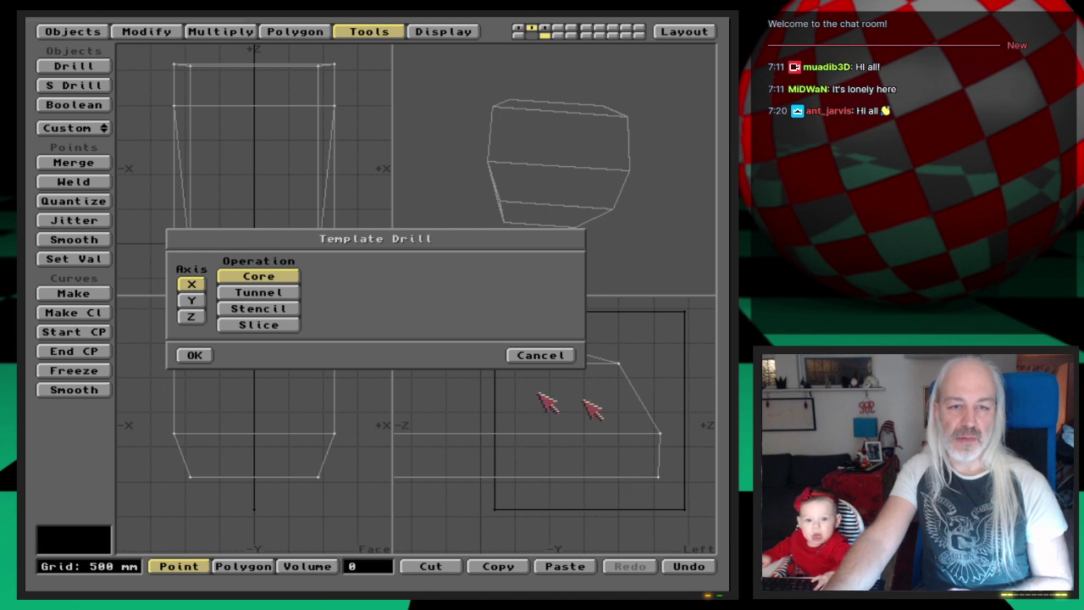
pyautogui.click(289, 327)
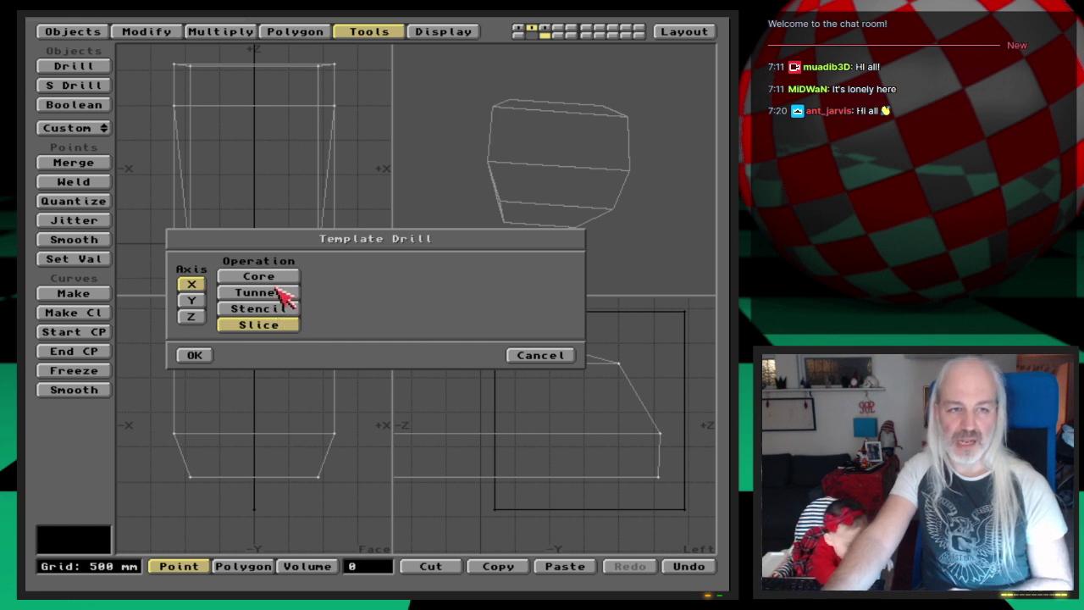
pyautogui.click(195, 356)
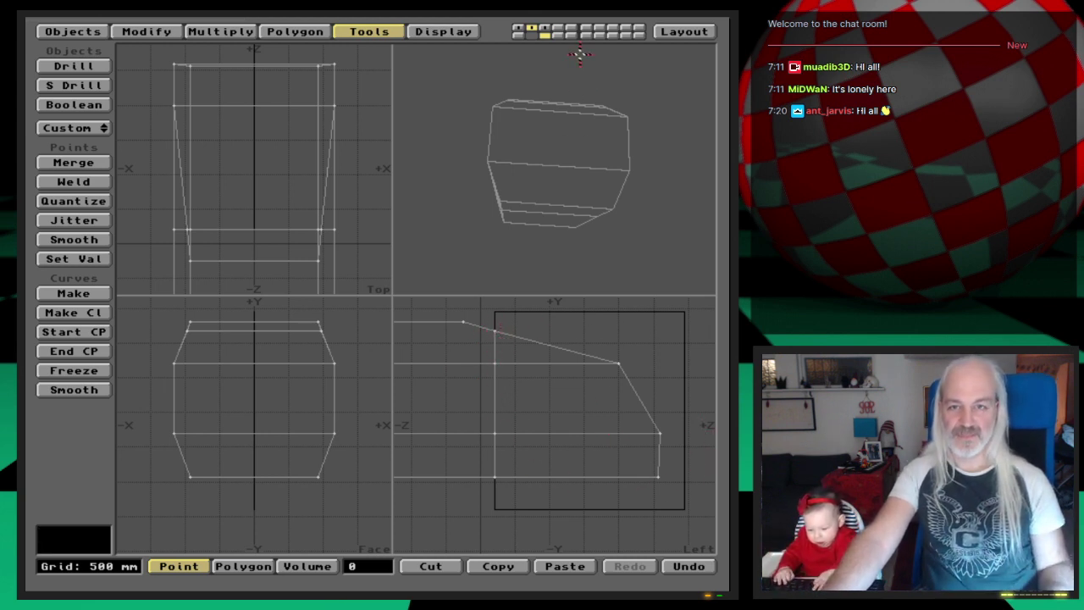
# Step: Try to move the six points at the cavity's +Z end slightly upward in the side view, using the hull as background
pyautogui.click(518, 35)
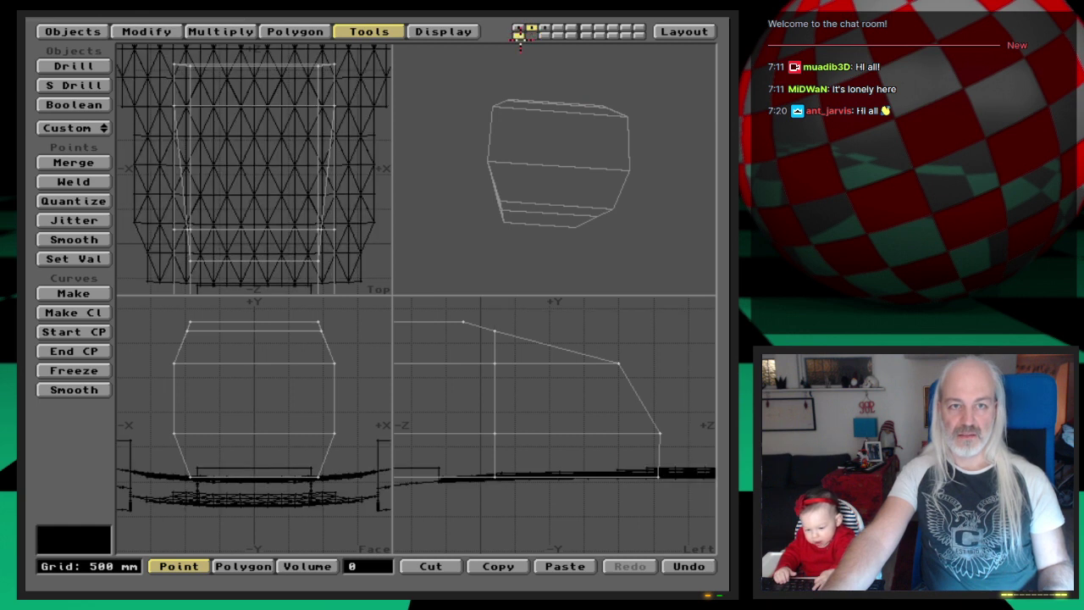
pyautogui.click(658, 479)
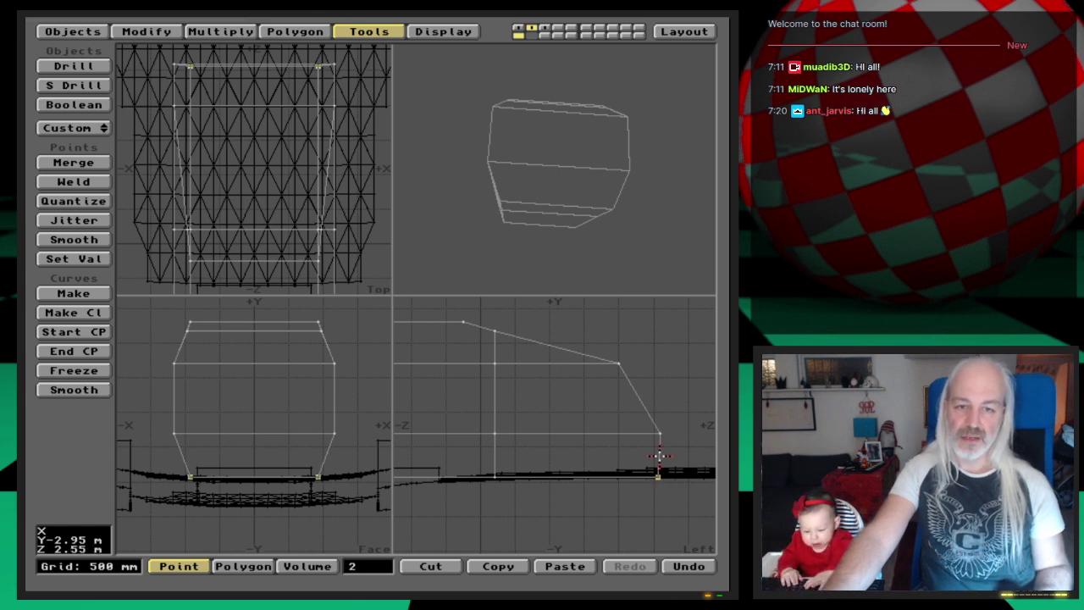
pyautogui.moveTo(660, 441)
pyautogui.mouseDown()
pyautogui.moveTo(649, 387)
pyautogui.moveTo(619, 361)
pyautogui.mouseUp()
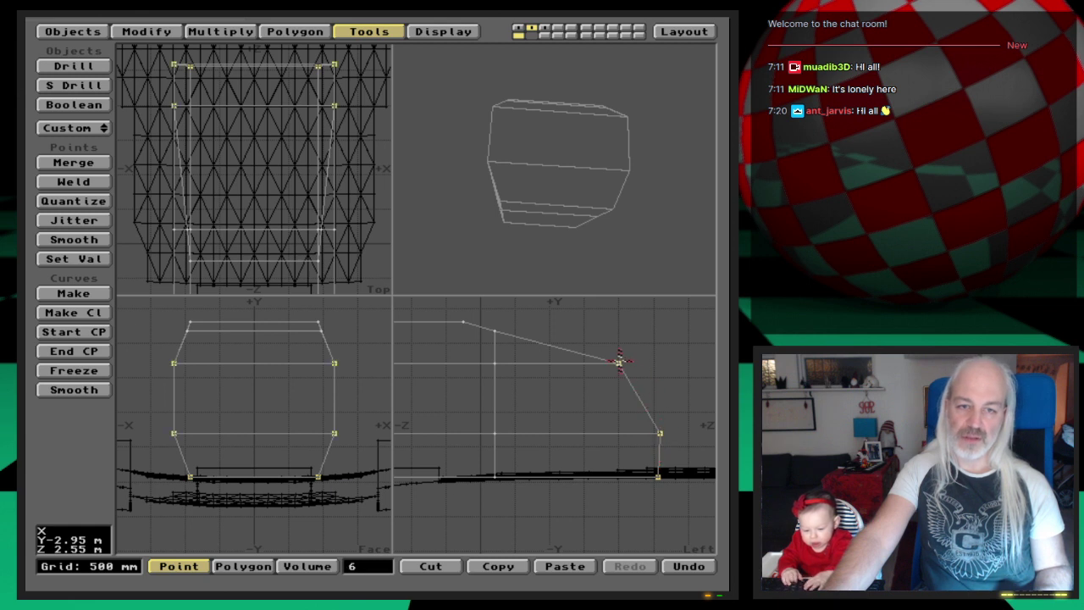
pyautogui.press('t')
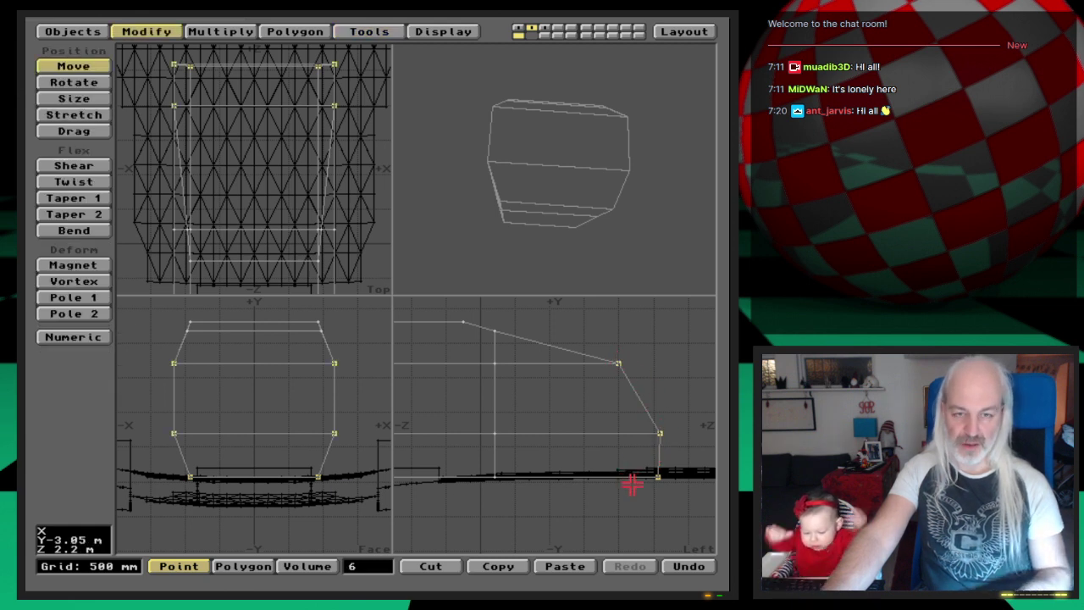
pyautogui.moveTo(633, 492); pyautogui.dragTo(634, 487)
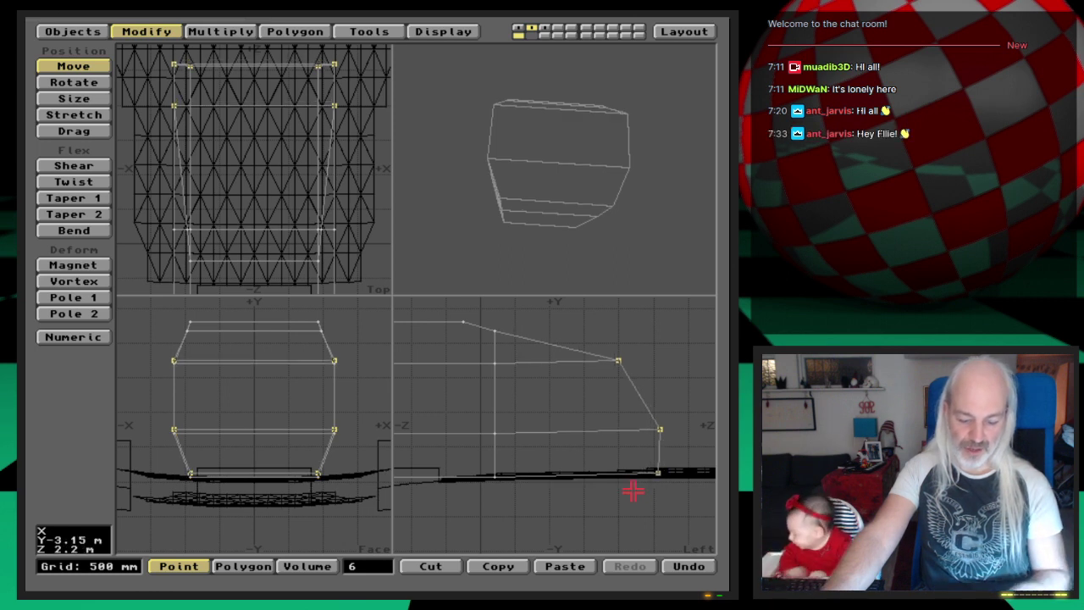
pyautogui.press('u')
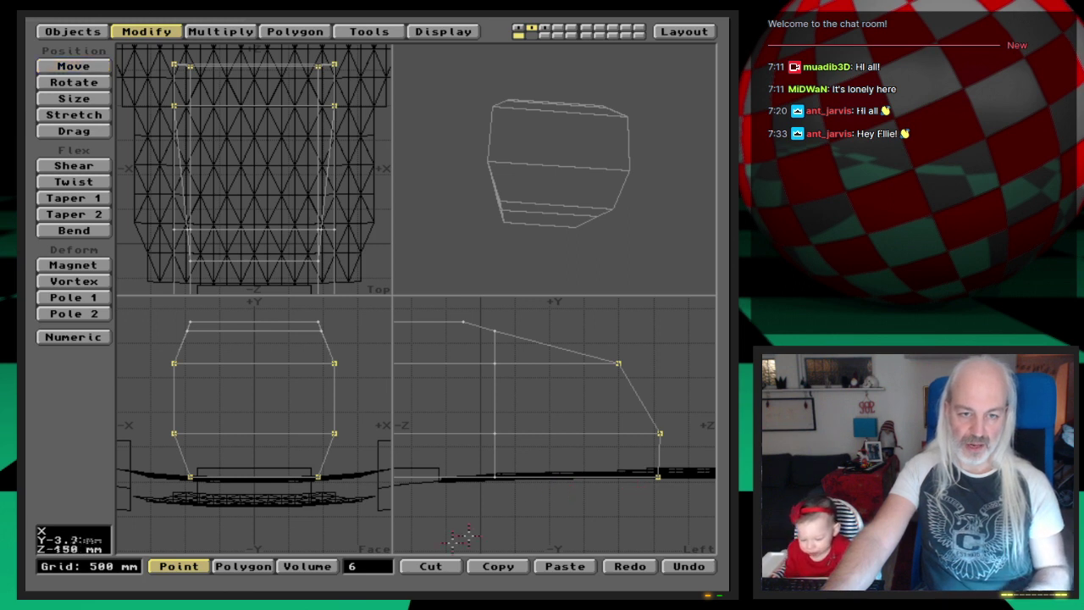
# Step: Try to reposition only the four bottom points, at the slice line and at the +Z end, against the hull
pyautogui.click(381, 569)
pyautogui.click(495, 478)
pyautogui.click(658, 476)
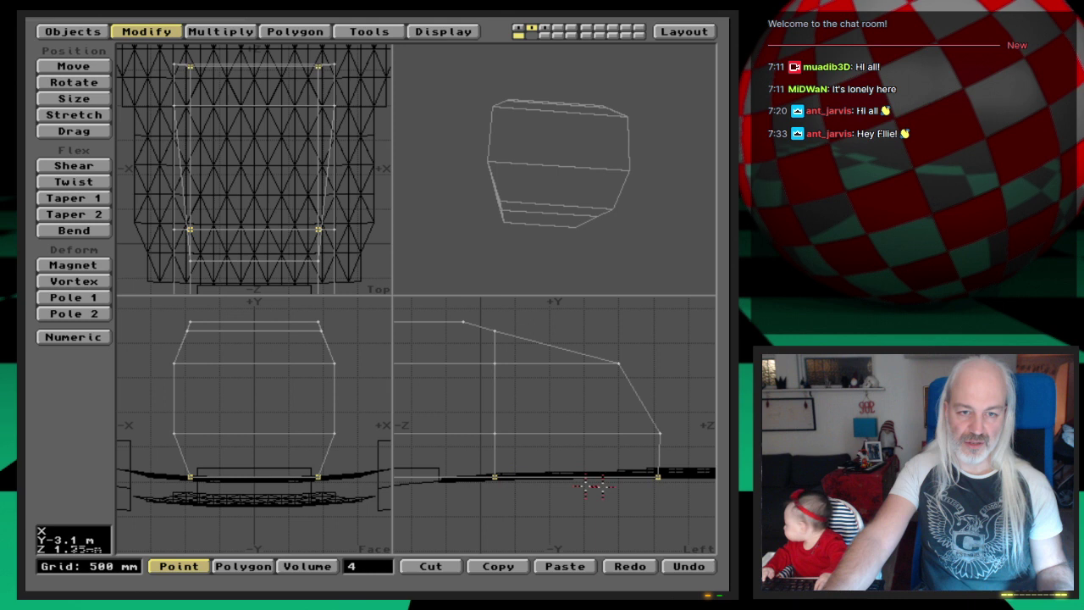
pyautogui.press('t')
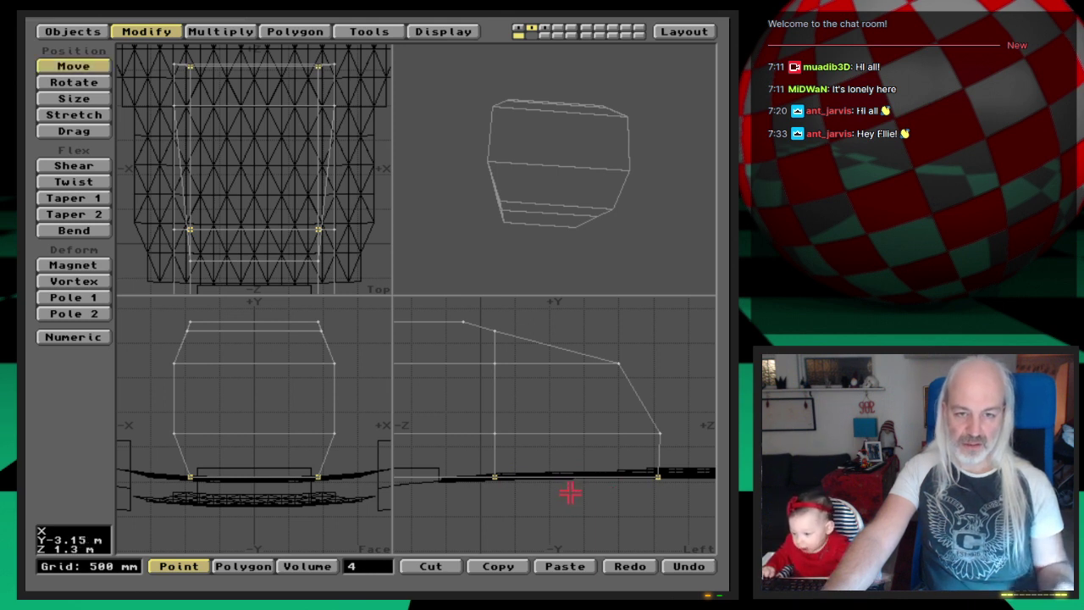
pyautogui.moveTo(570, 493); pyautogui.dragTo(570, 492)
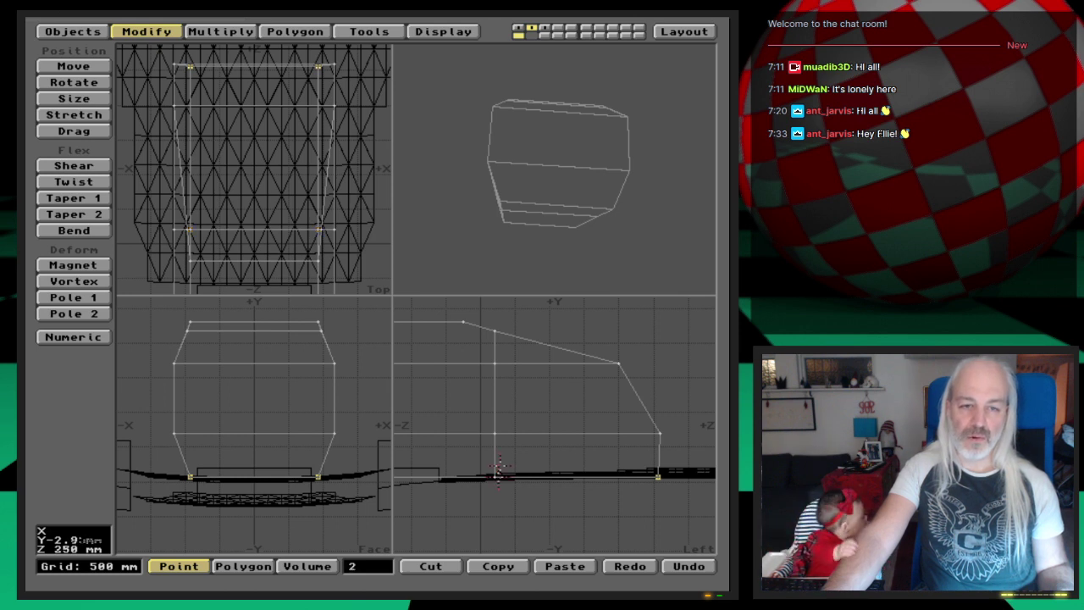
# Step: Move the -Z edge of the layer 3 rectangle further toward -Z, just past the cavity's upper corner, using the cavity as background
pyautogui.press('3')
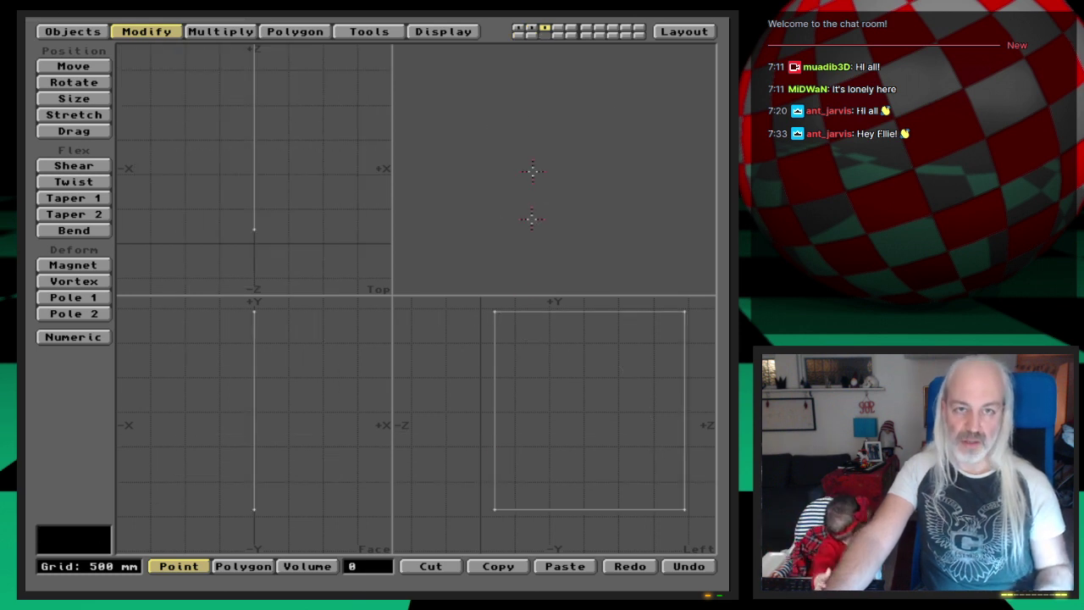
pyautogui.click(530, 35)
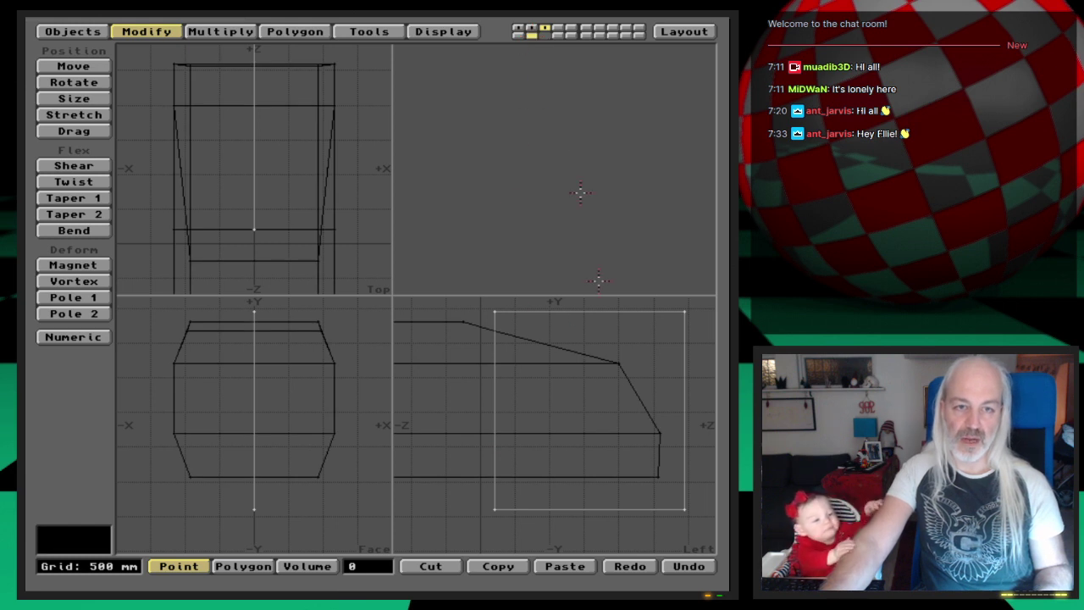
pyautogui.click(495, 507)
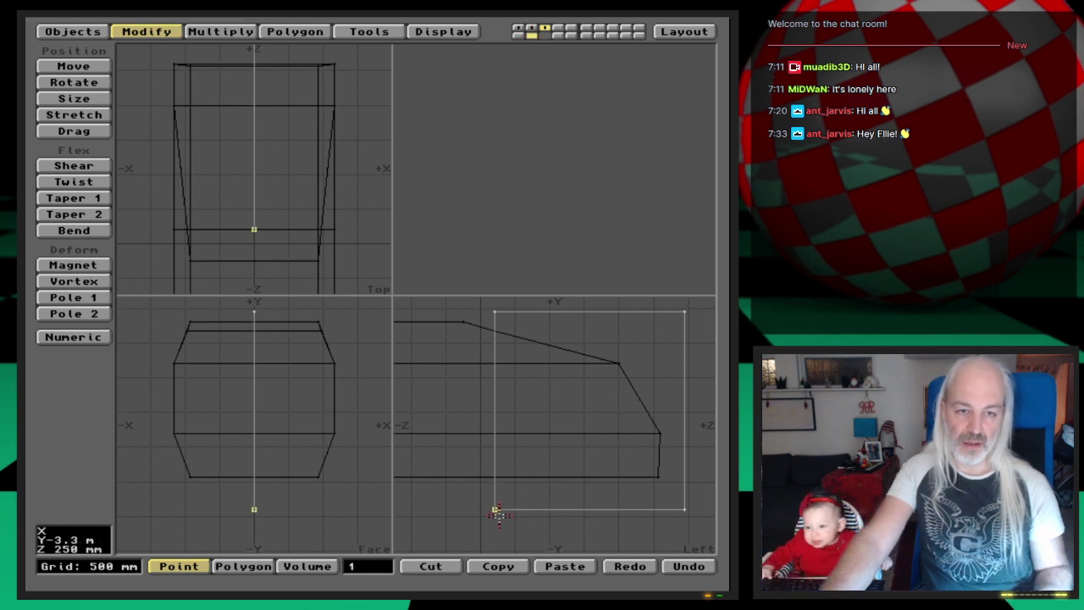
pyautogui.click(494, 311)
pyautogui.press('t')
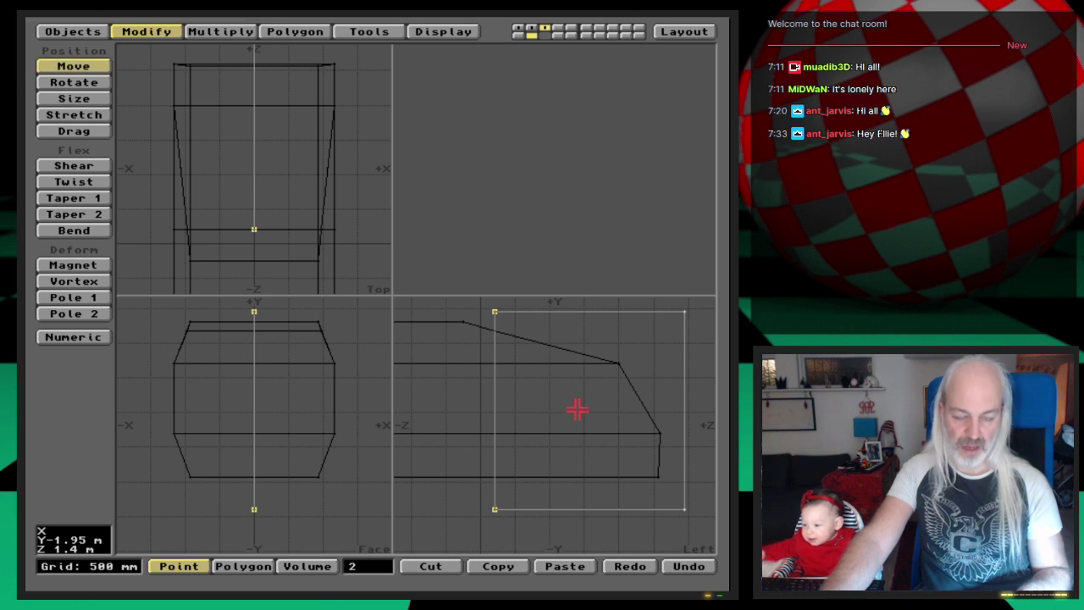
pyautogui.moveTo(580, 415); pyautogui.dragTo(537, 415)
pyautogui.press('space')
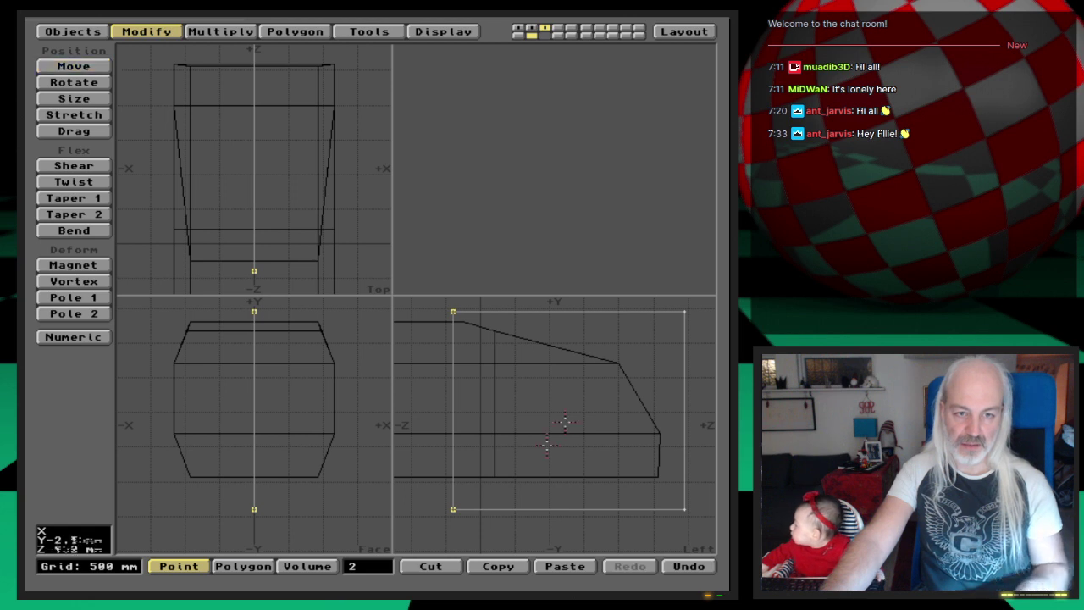
pyautogui.click(387, 556)
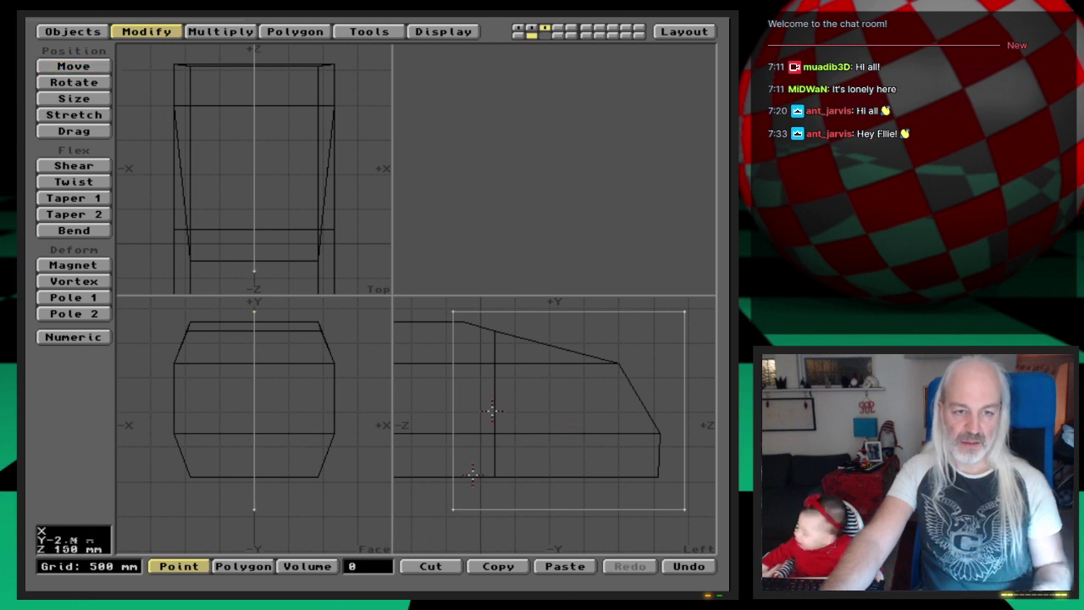
# Step: Add the hull to the background and shift the rectangle's -Z edge another 50 mm toward -Z
pyautogui.click(518, 36)
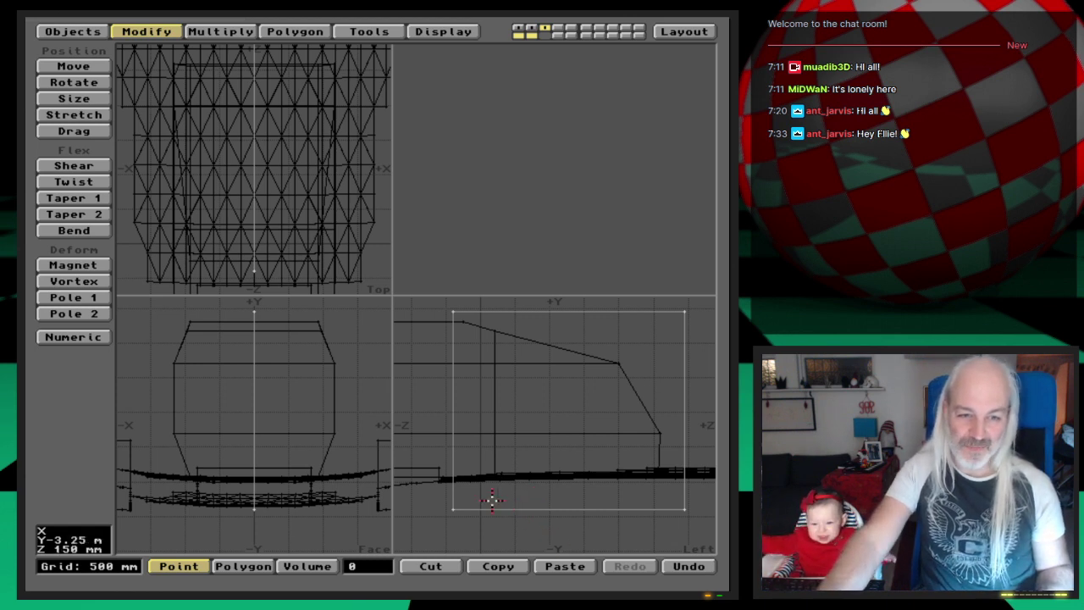
pyautogui.click(454, 510)
pyautogui.click(454, 314)
pyautogui.press('t')
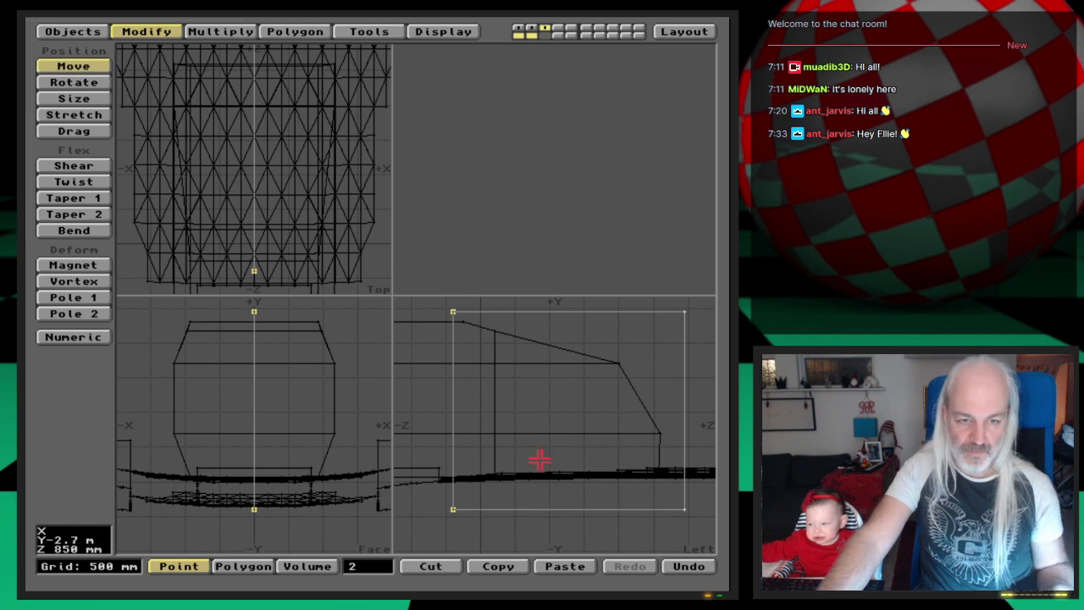
pyautogui.moveTo(539, 459); pyautogui.dragTo(535, 460)
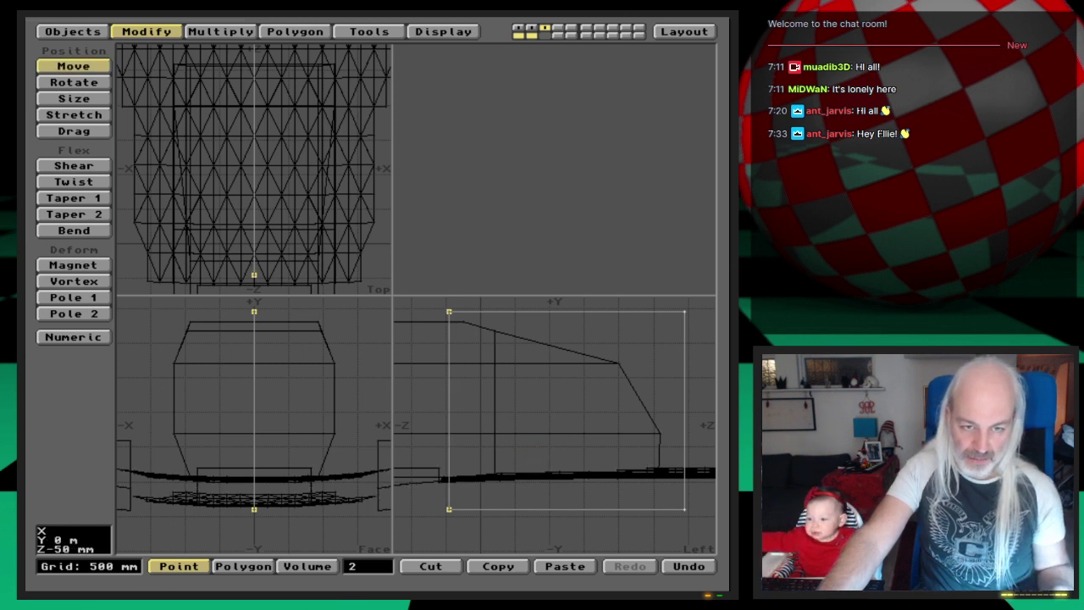
pyautogui.press('space')
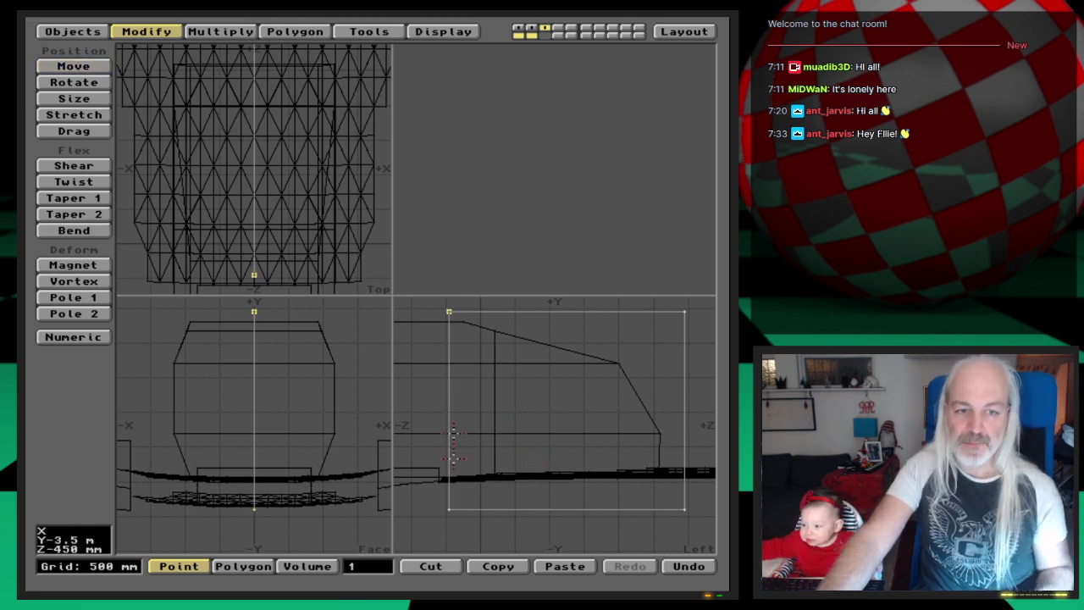
pyautogui.click(446, 310)
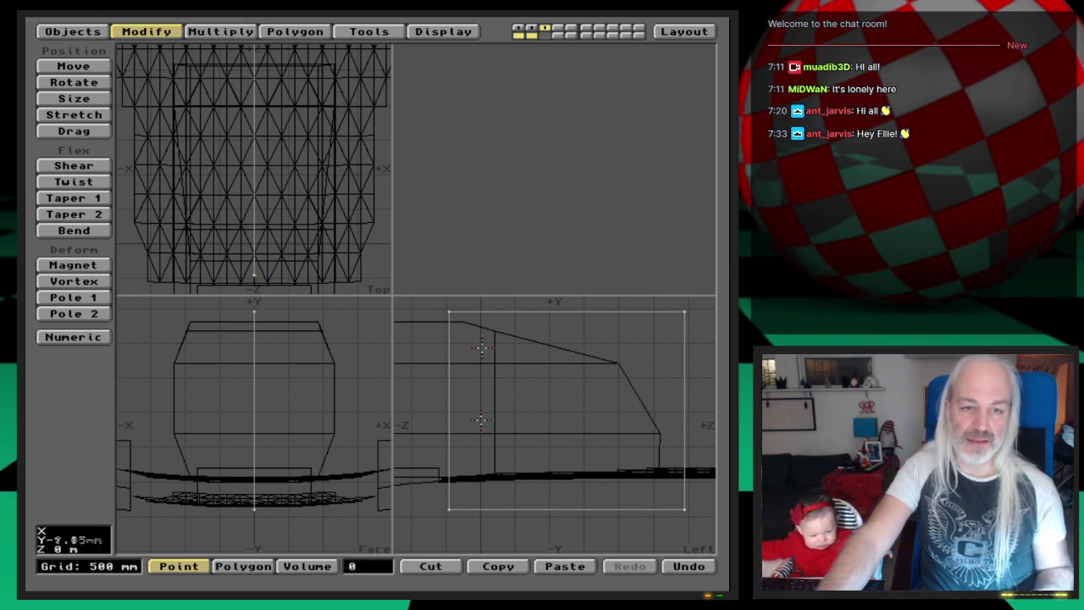
# Step: Slice the cavity in layer 2 with the widened layer 3 rectangle, using a Template Drill along X with the Slice operation
pyautogui.click(531, 29)
pyautogui.click(545, 37)
pyautogui.click(400, 33)
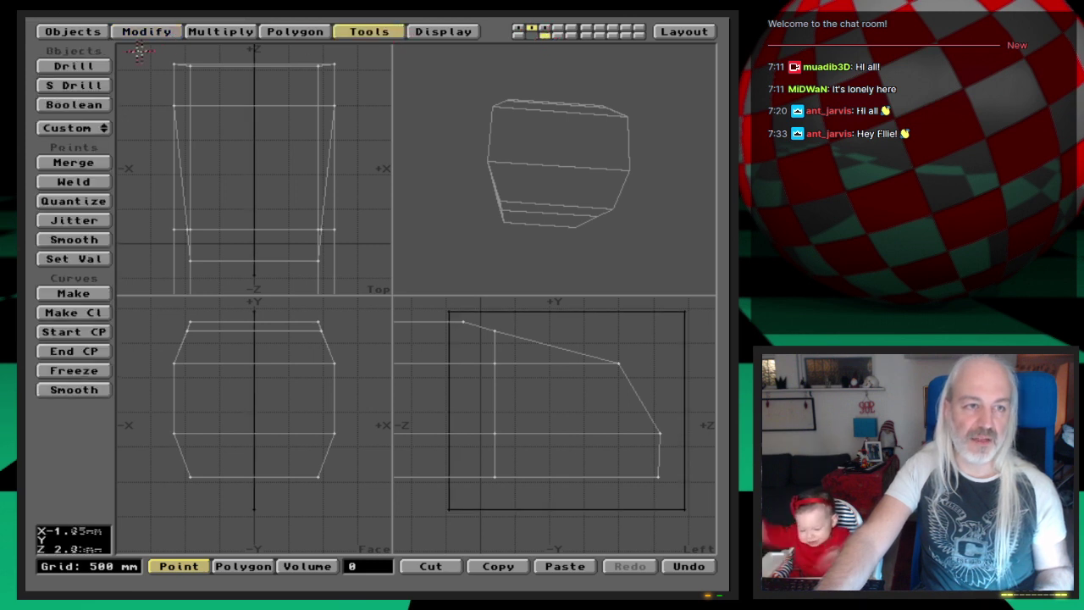
pyautogui.click(73, 67)
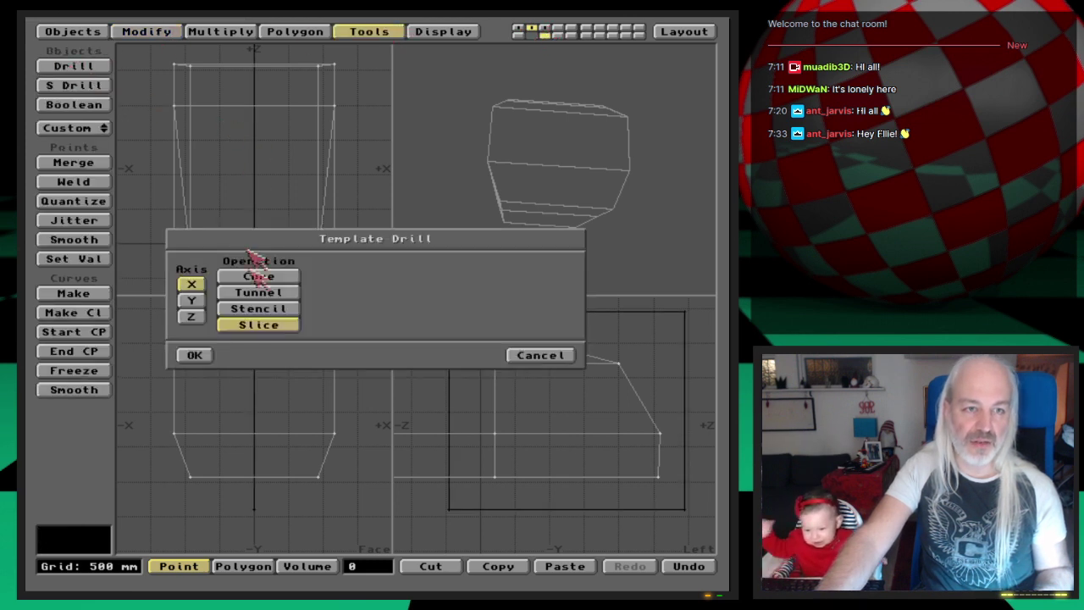
pyautogui.click(194, 355)
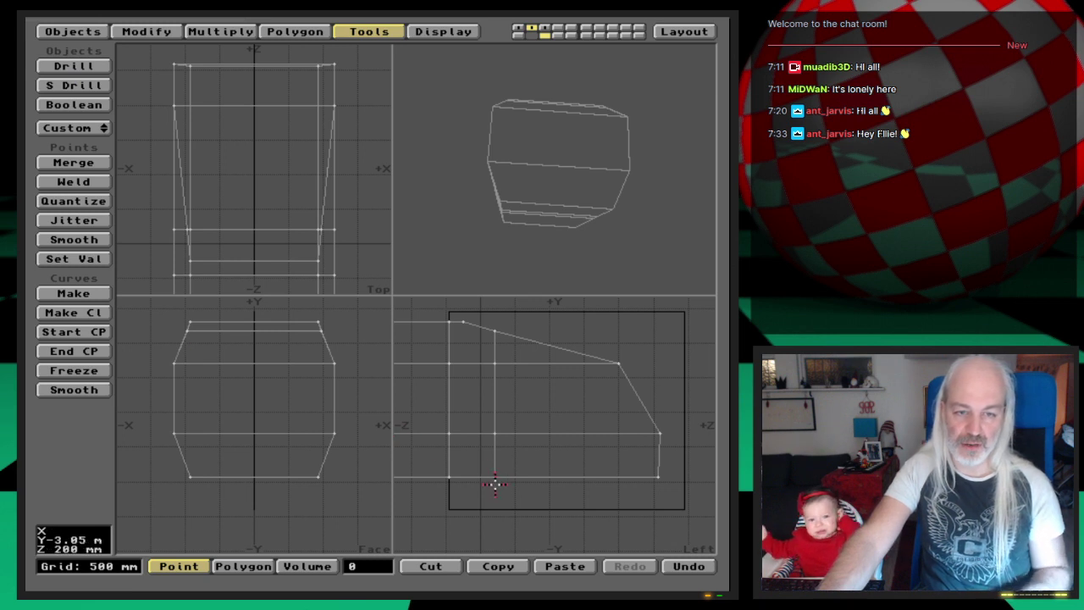
# Step: Raise all 14 cavity points from the earlier slice line to the +Z end by about 50 mm against the hull background
pyautogui.click(495, 483)
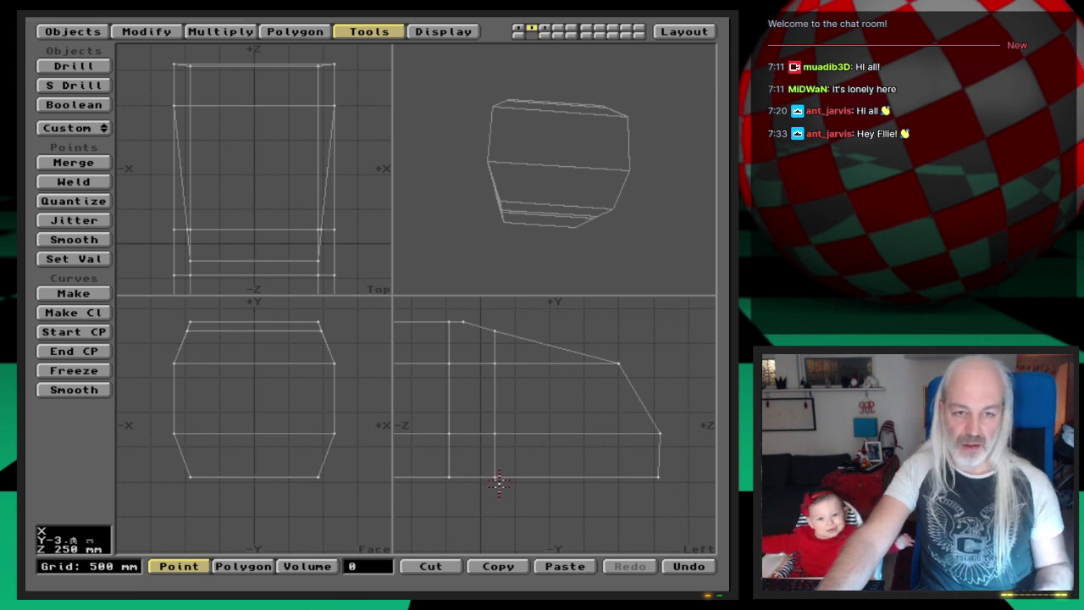
pyautogui.click(519, 36)
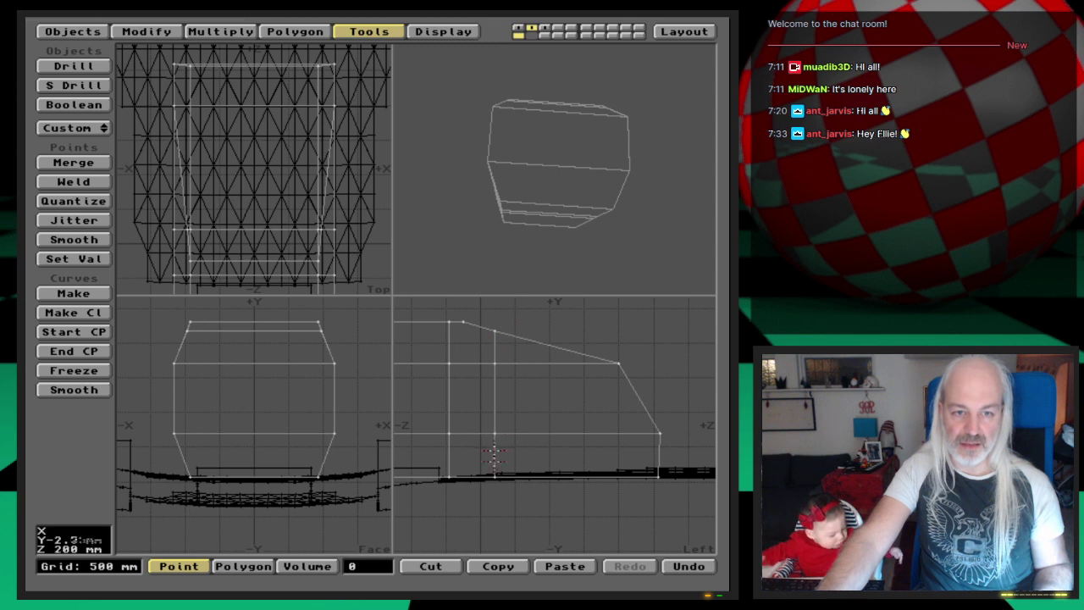
pyautogui.click(659, 478)
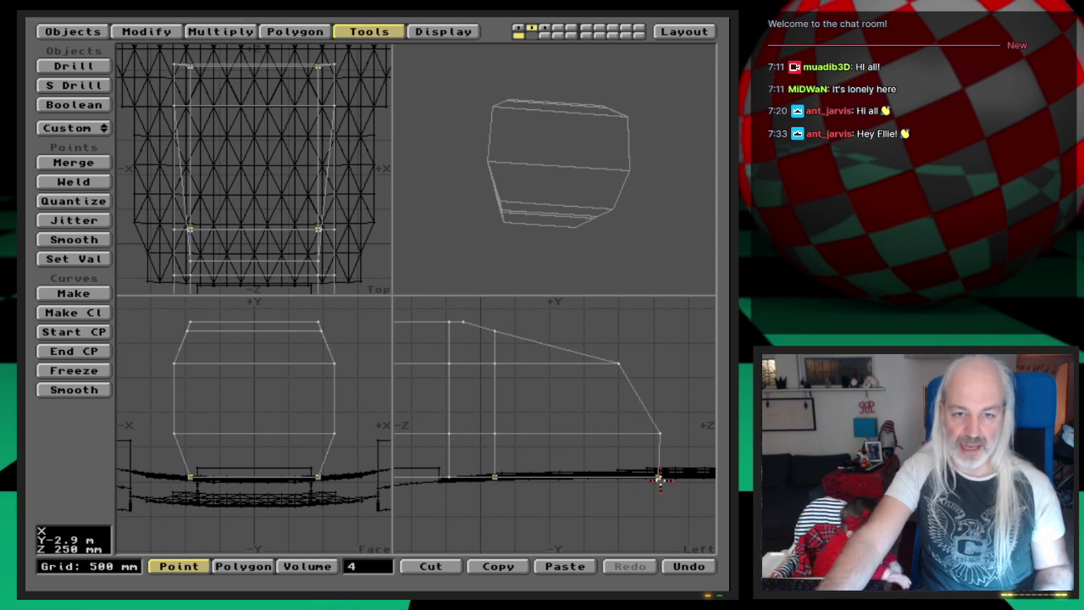
pyautogui.press('/')
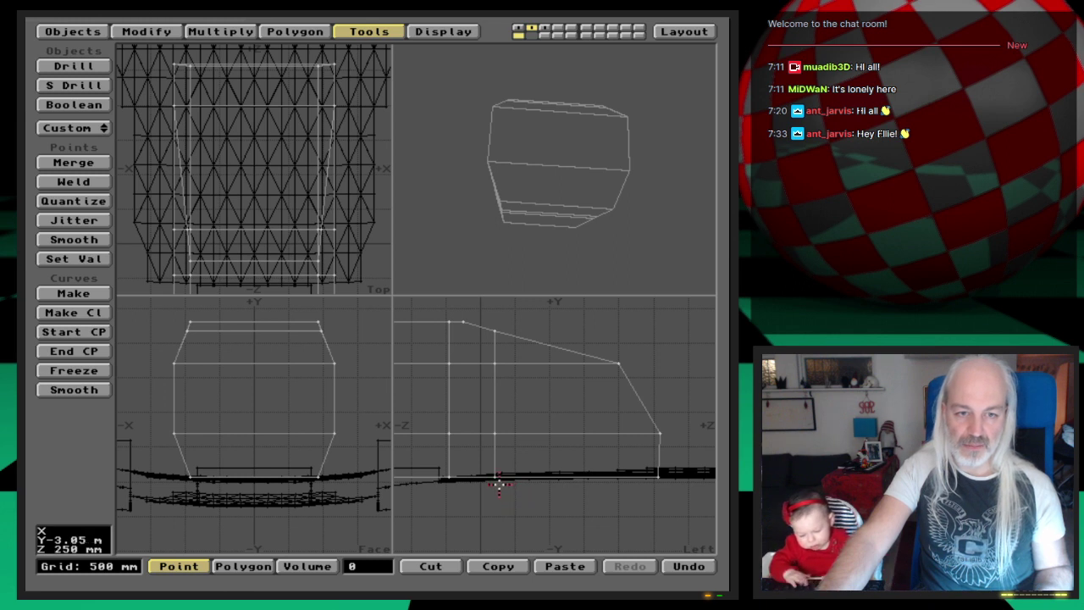
pyautogui.moveTo(479, 496)
pyautogui.mouseDown(button='right')
pyautogui.moveTo(480, 332)
pyautogui.moveTo(523, 310)
pyautogui.moveTo(667, 339)
pyautogui.moveTo(662, 521)
pyautogui.moveTo(508, 490)
pyautogui.moveTo(480, 498)
pyautogui.mouseUp(button='right')
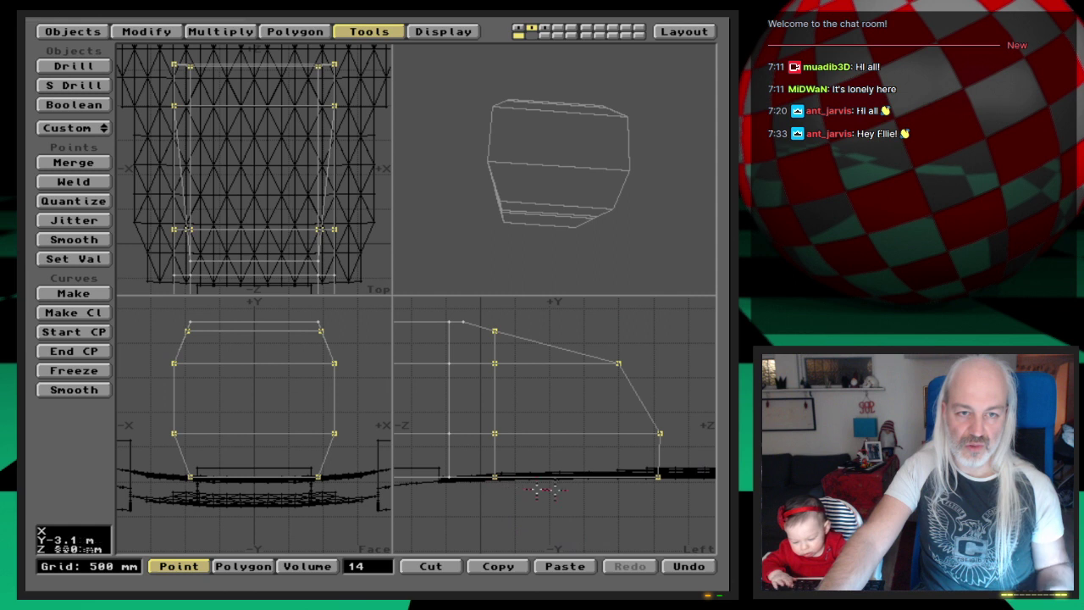
pyautogui.press('t')
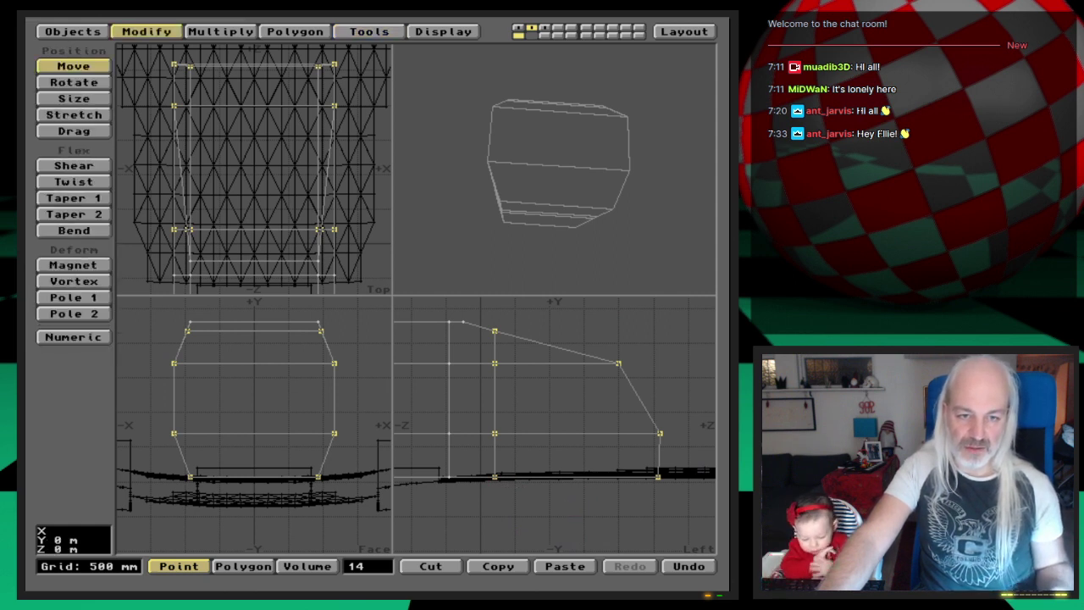
pyautogui.moveTo(479, 498); pyautogui.dragTo(480, 495)
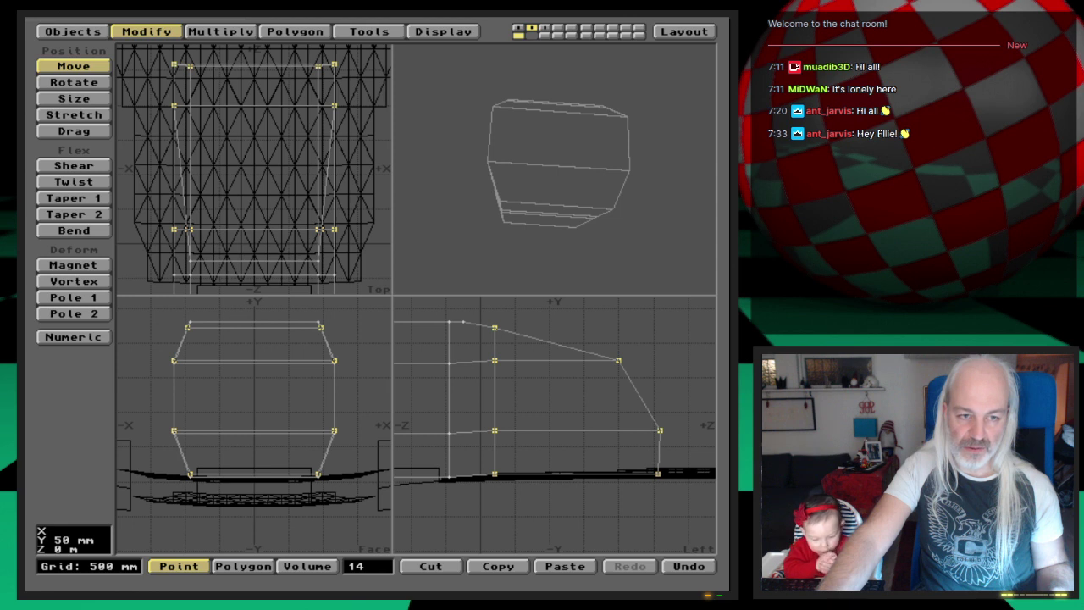
pyautogui.moveTo(573, 505); pyautogui.dragTo(573, 506)
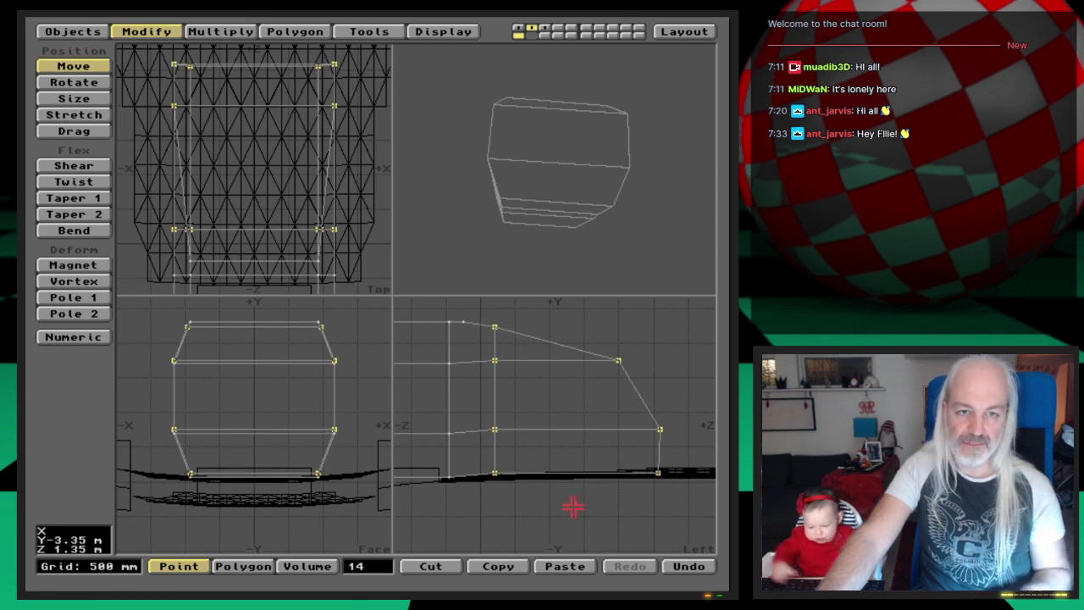
pyautogui.keyDown('alt'); pyautogui.moveTo(508, 235); pyautogui.dragTo(588, 207); pyautogui.keyUp('alt')
pyautogui.click(355, 565)
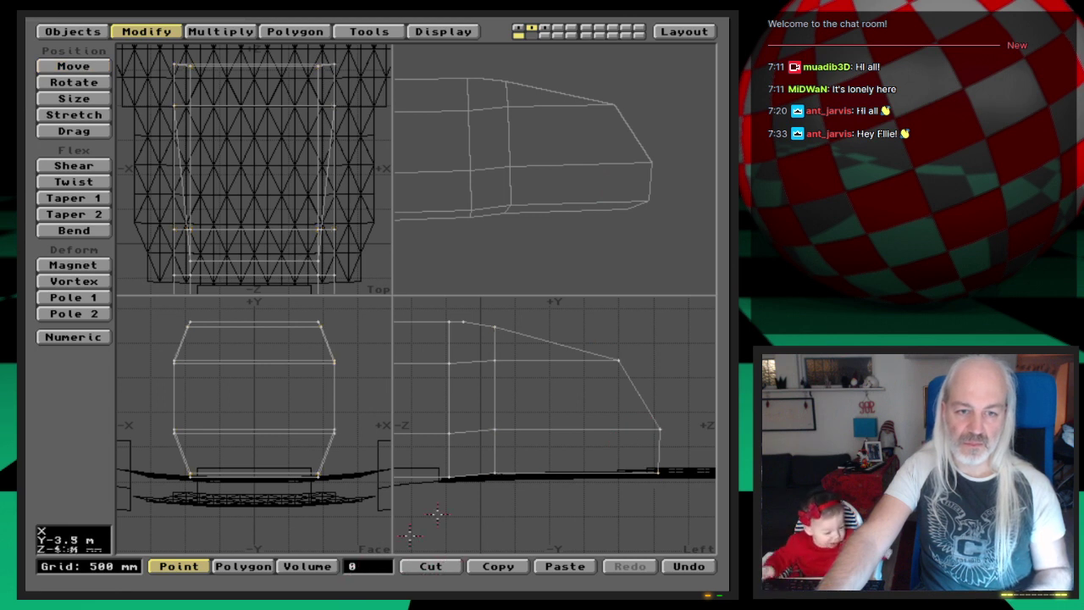
# Step: Raise only the four bottom points, at the earlier slice line and the +Z end, by another 50 mm
pyautogui.click(658, 472)
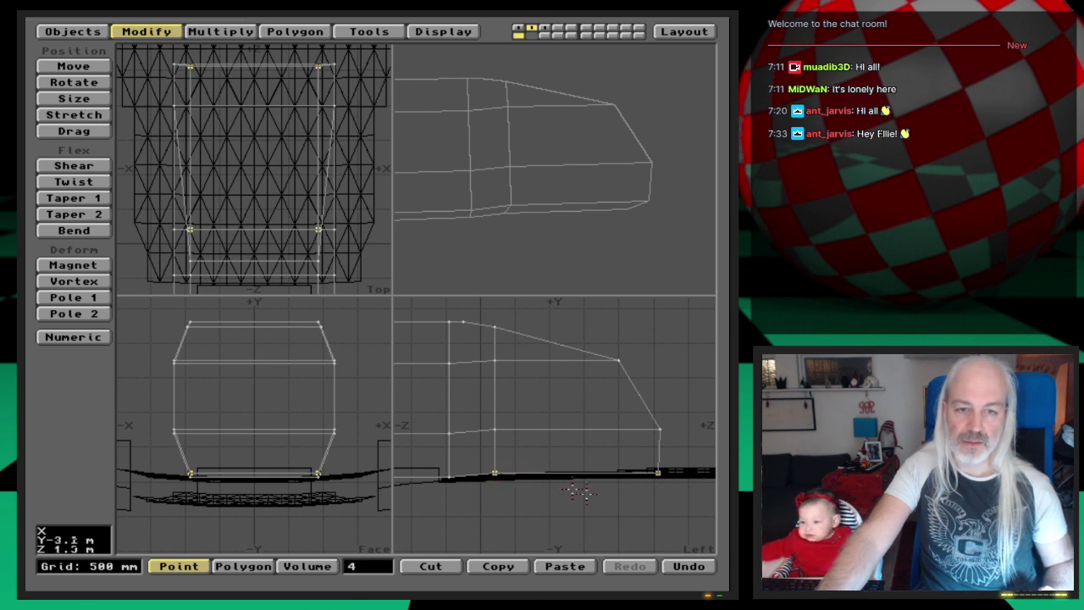
pyautogui.press('t')
pyautogui.moveTo(658, 474); pyautogui.dragTo(658, 471)
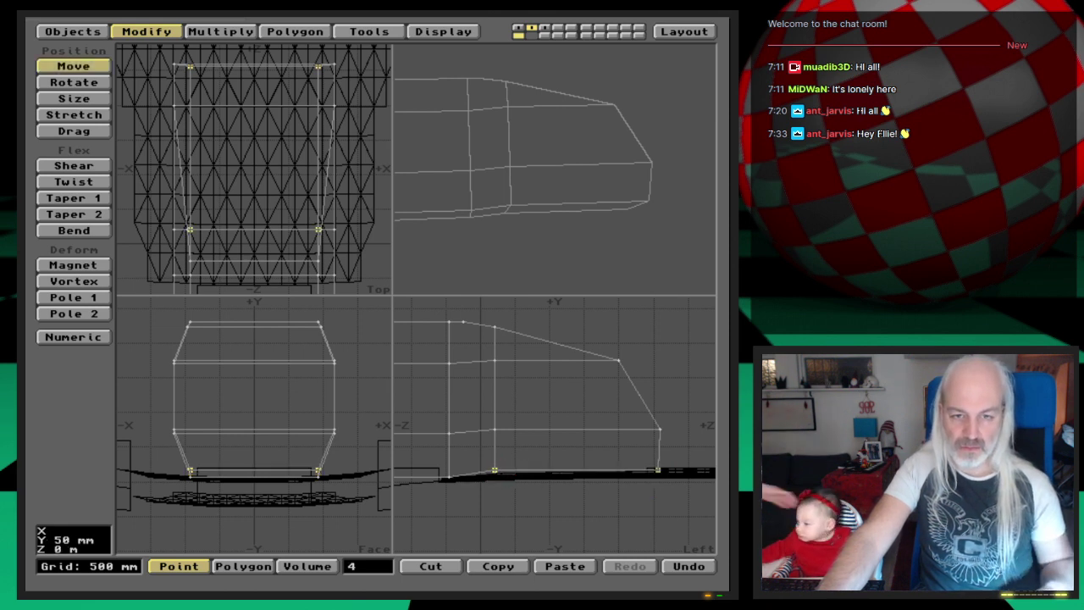
pyautogui.press('space')
pyautogui.click(378, 566)
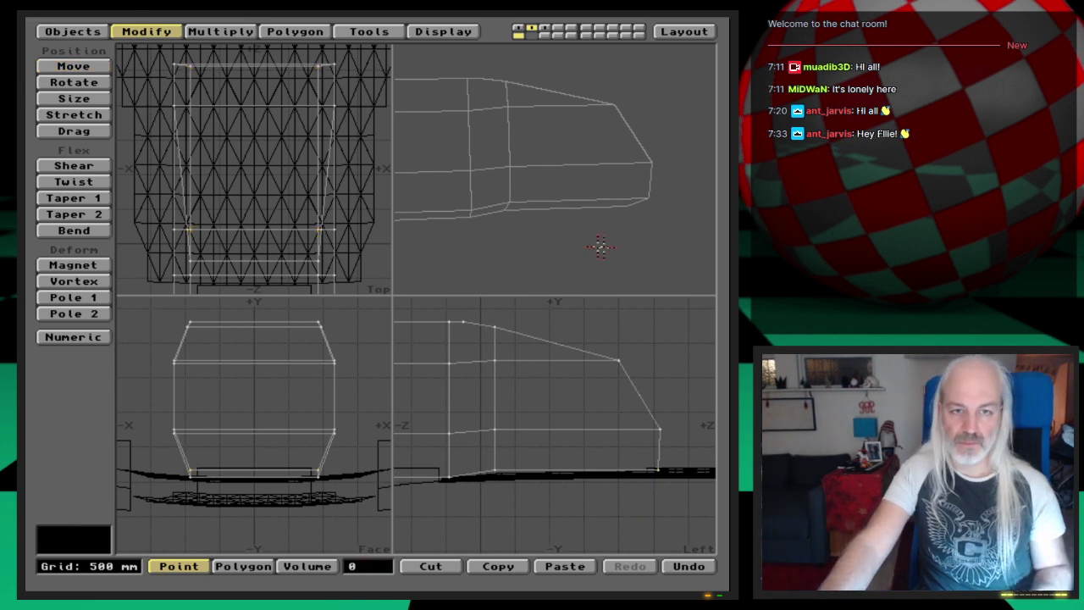
# Step: Examine the reshaped cavity together with the hull from below by showing layers 1 and 2 in the foreground
pyautogui.click(543, 33)
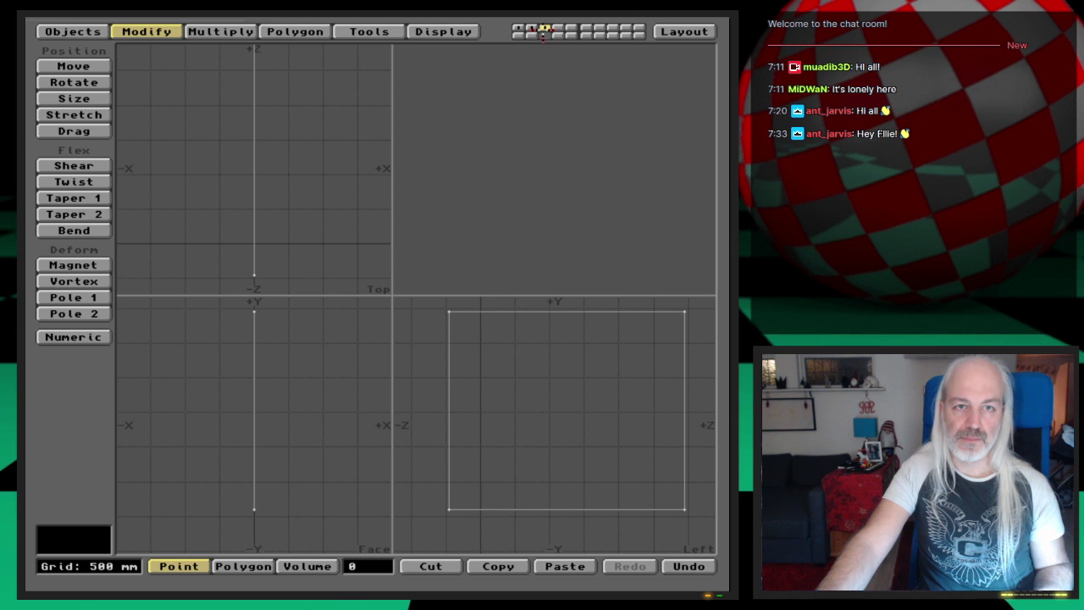
pyautogui.click(524, 33)
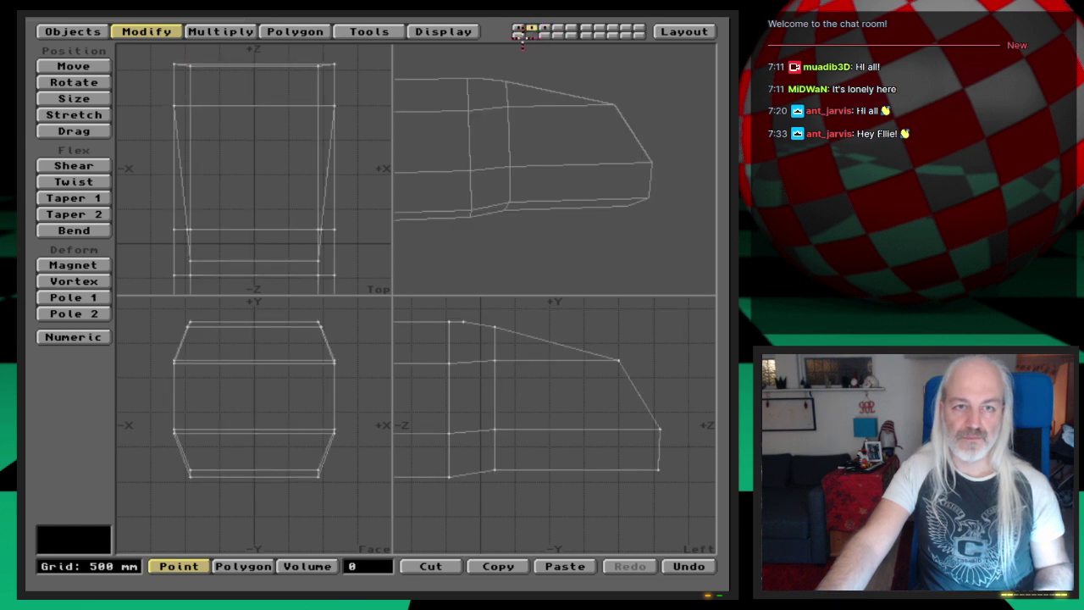
pyautogui.click(519, 36)
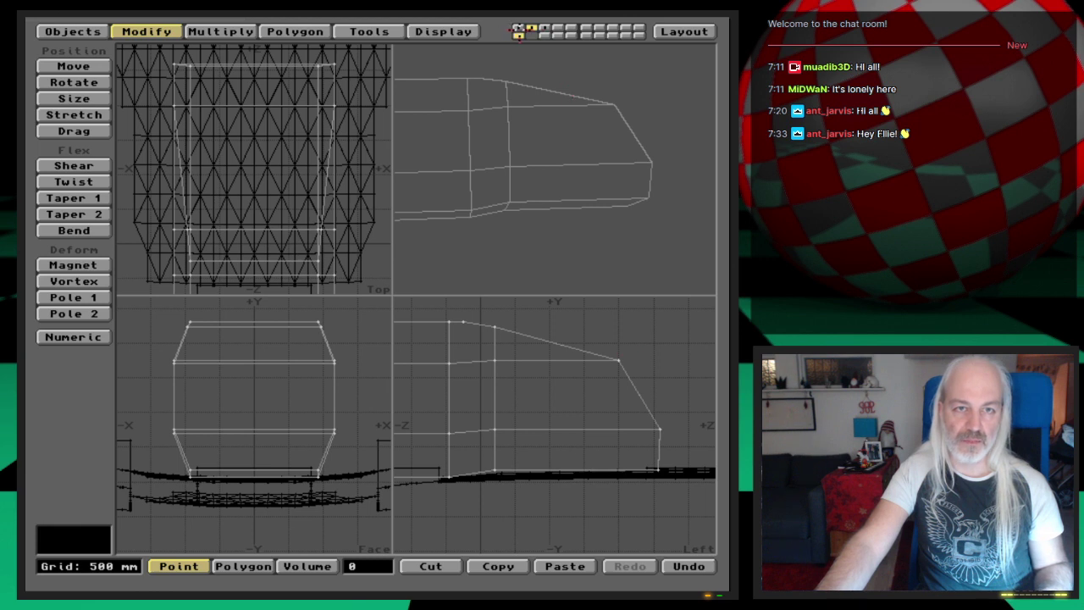
pyautogui.keyDown('shift'); pyautogui.click(519, 28); pyautogui.keyUp('shift')
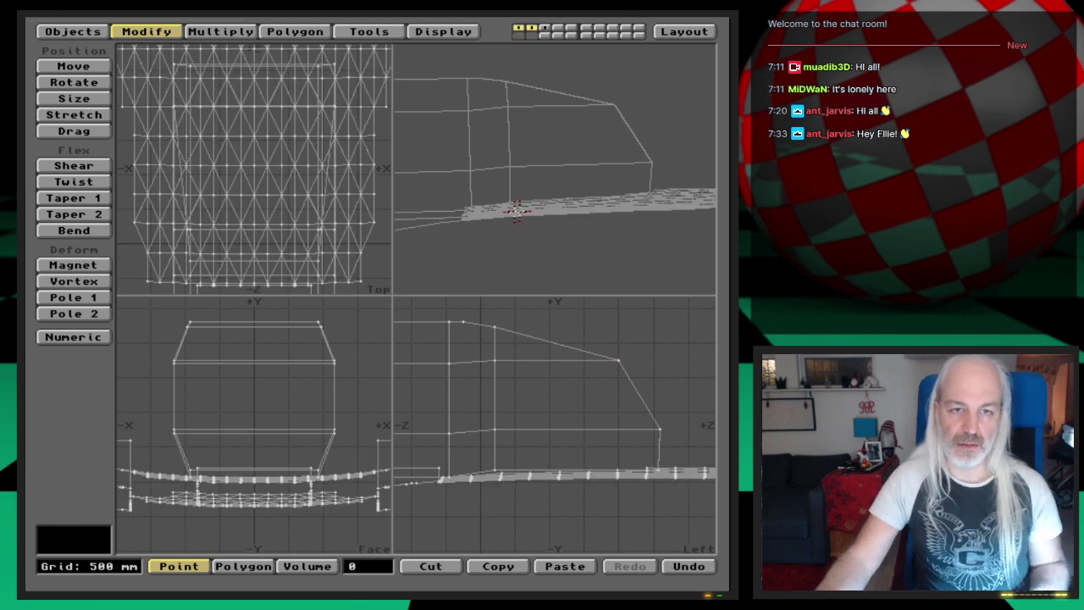
pyautogui.moveTo(508, 199); pyautogui.dragTo(530, 254)
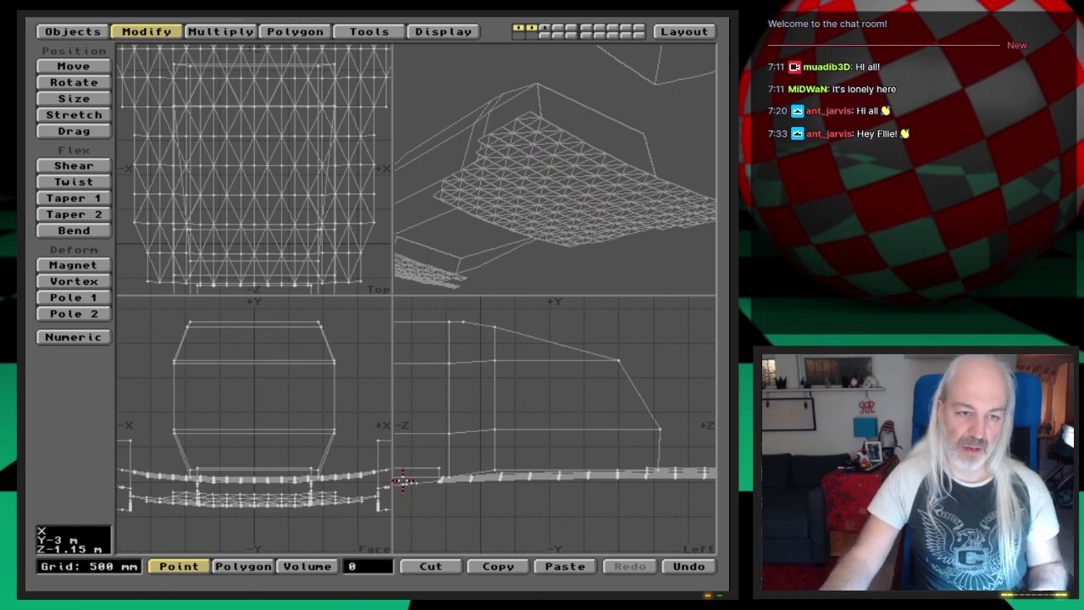
# Step: Triple the non-planar polygons of the cavity in layer 2, keeping the hull in layer 1 as background
pyautogui.press('2')
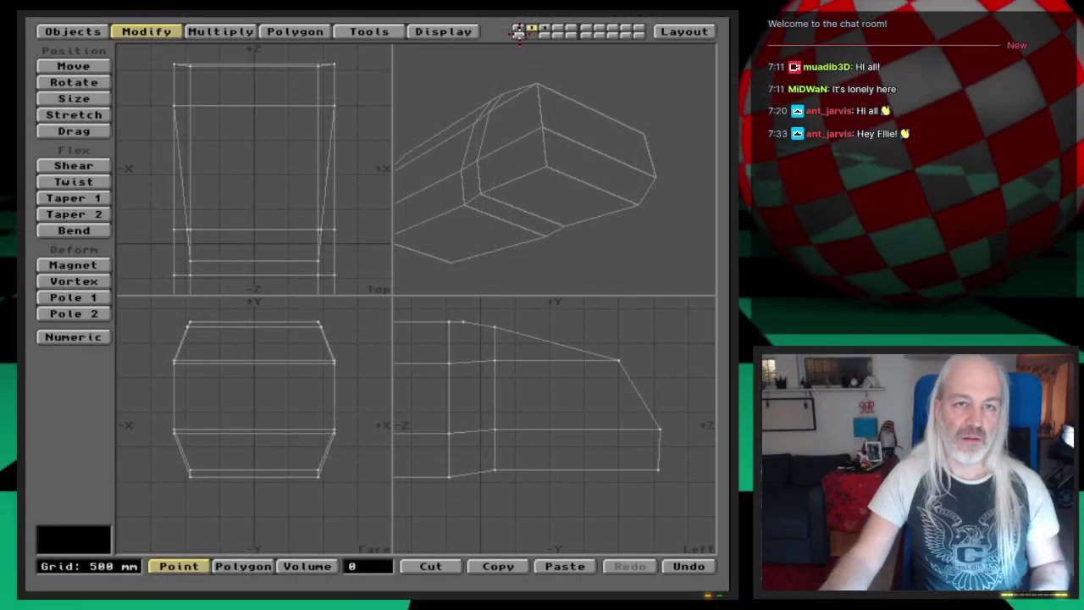
pyautogui.click(518, 35)
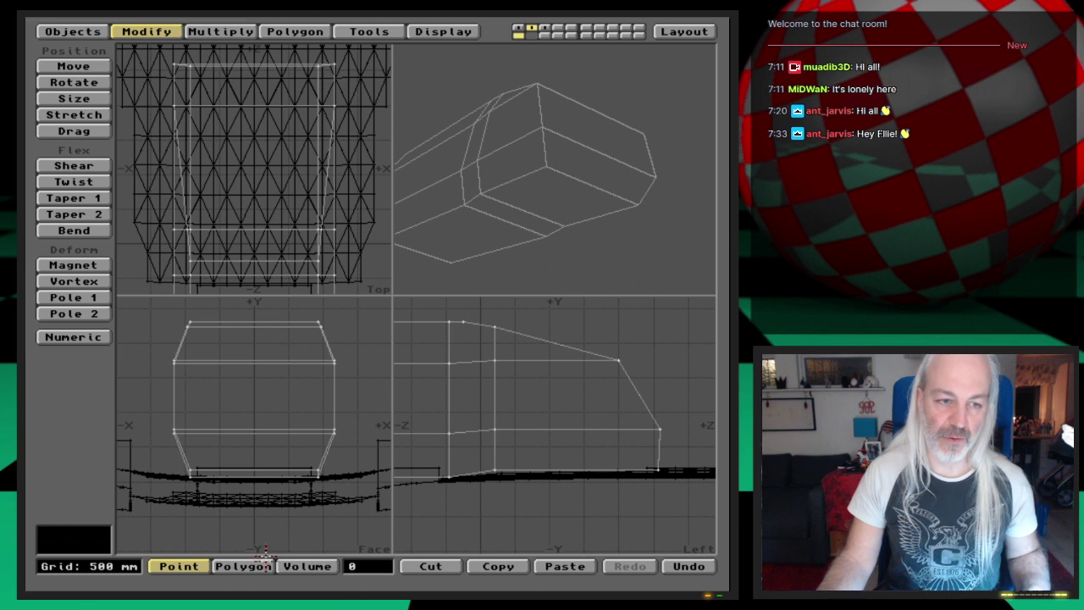
pyautogui.click(244, 565)
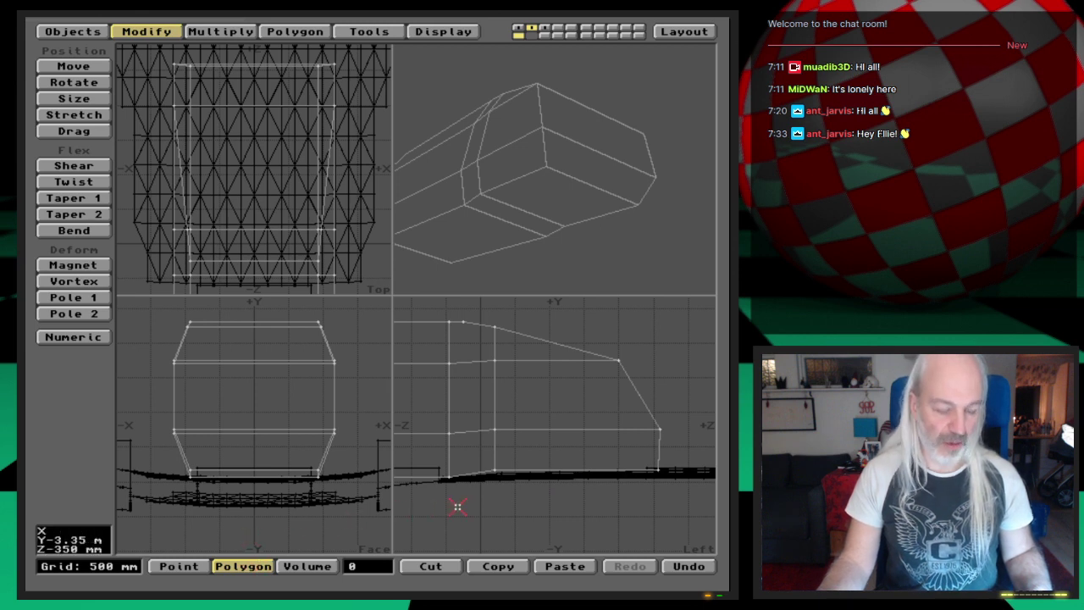
pyautogui.press('w')
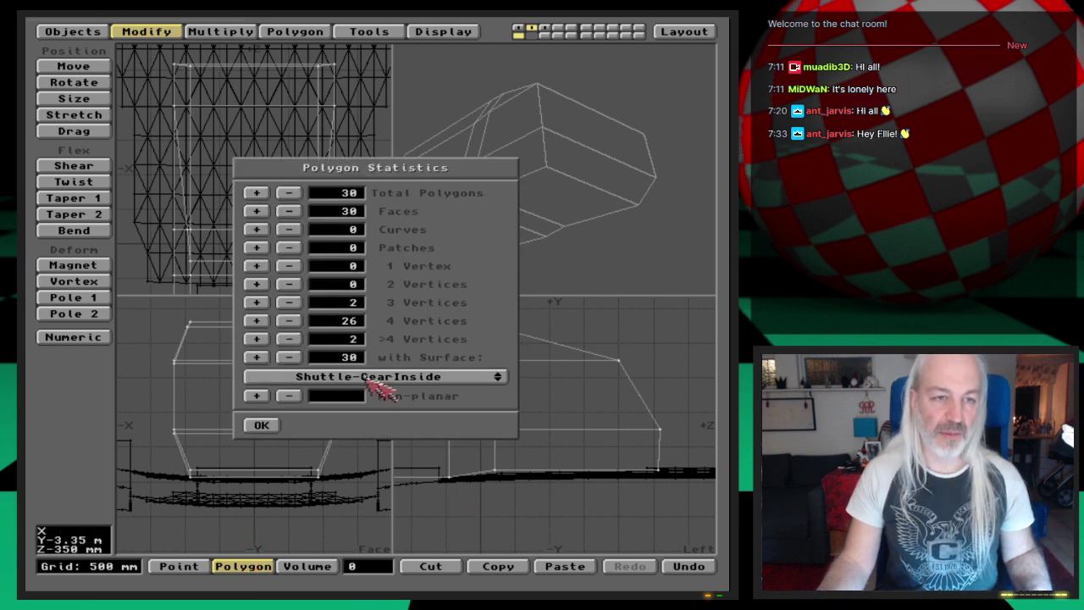
pyautogui.click(261, 397)
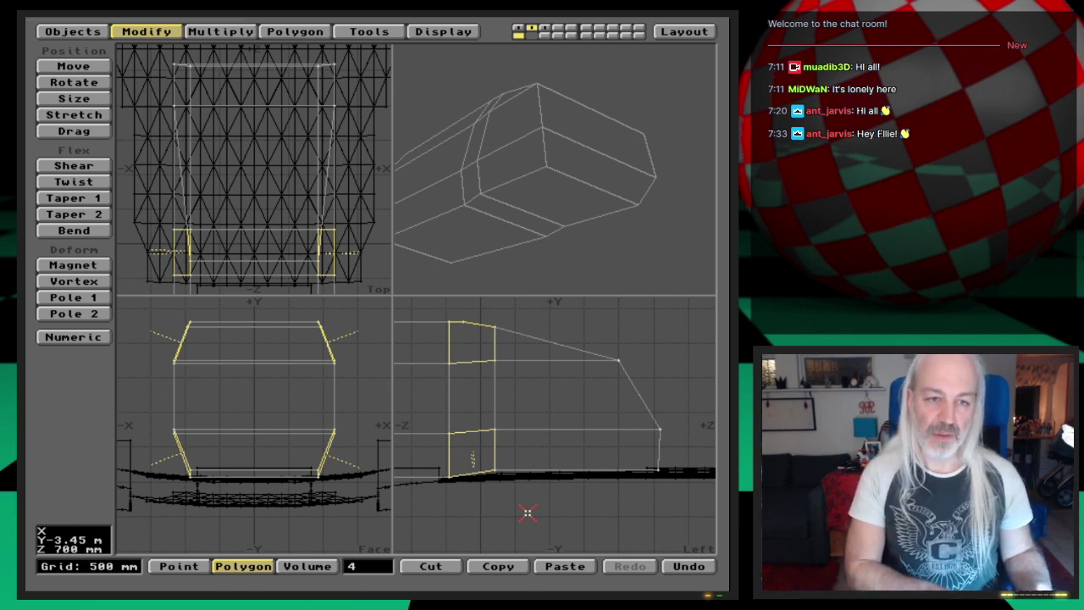
pyautogui.hotkey('shift', ']')
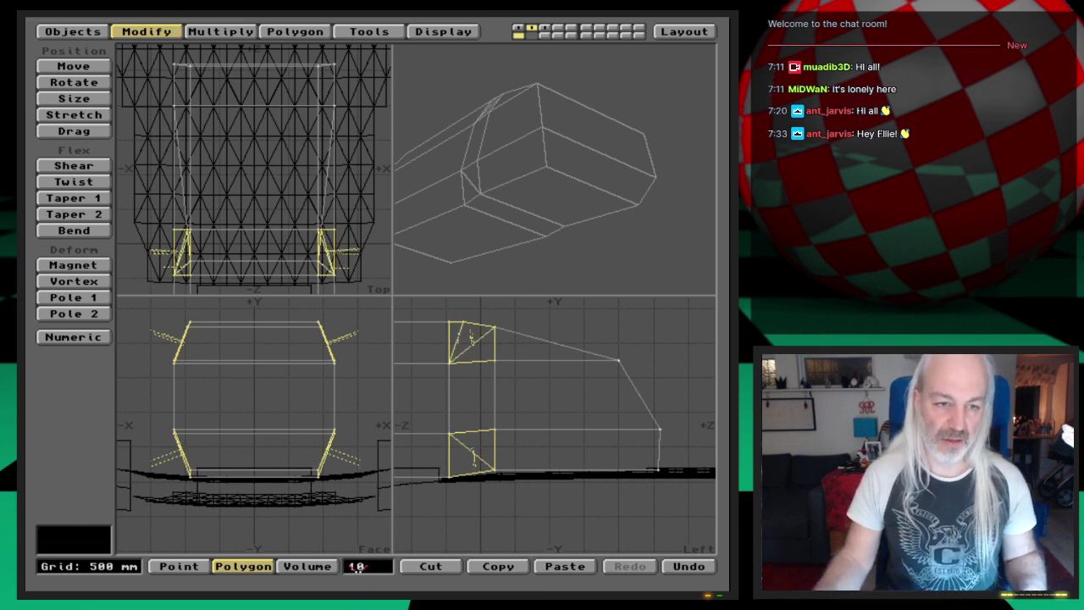
# Step: Recheck the cavity for non-planar polygons and inspect the flatness of the side polygons on its +Z section
pyautogui.click(351, 487)
pyautogui.press('w')
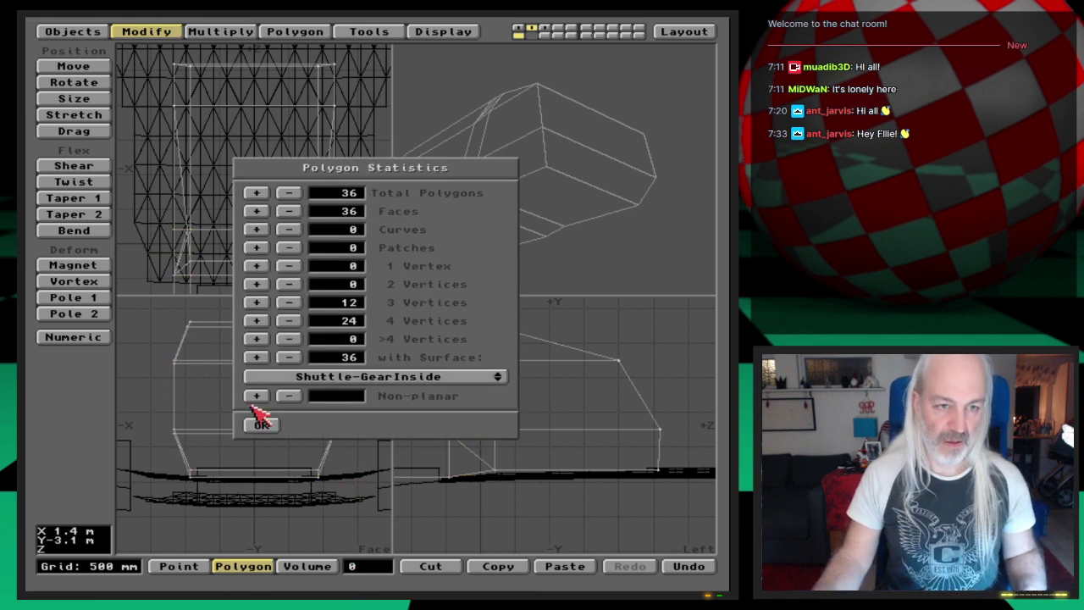
pyautogui.click(260, 419)
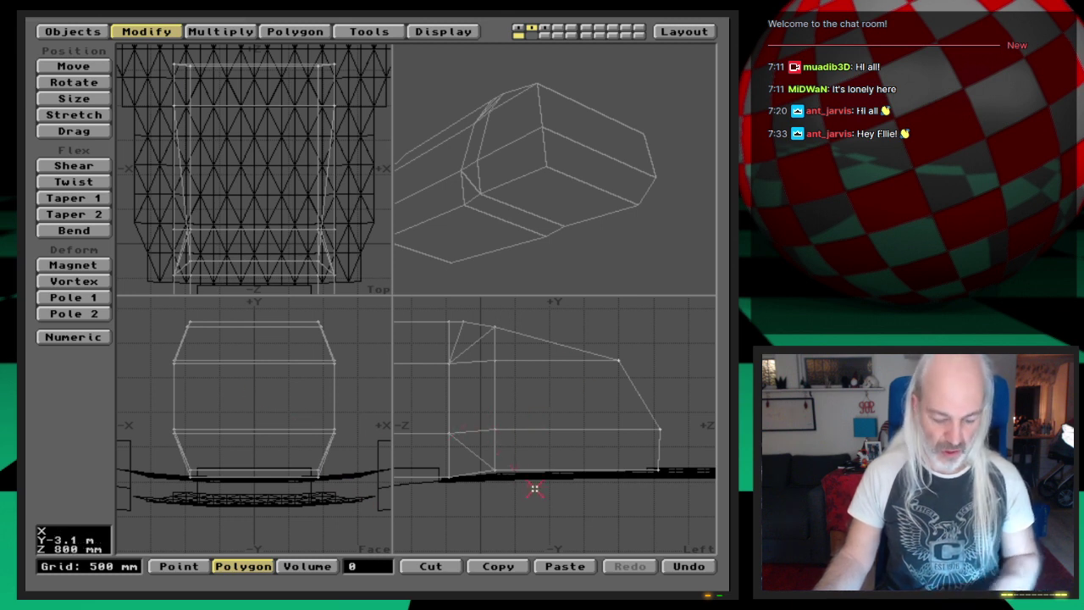
pyautogui.moveTo(536, 483); pyautogui.dragTo(539, 429)
pyautogui.press('i')
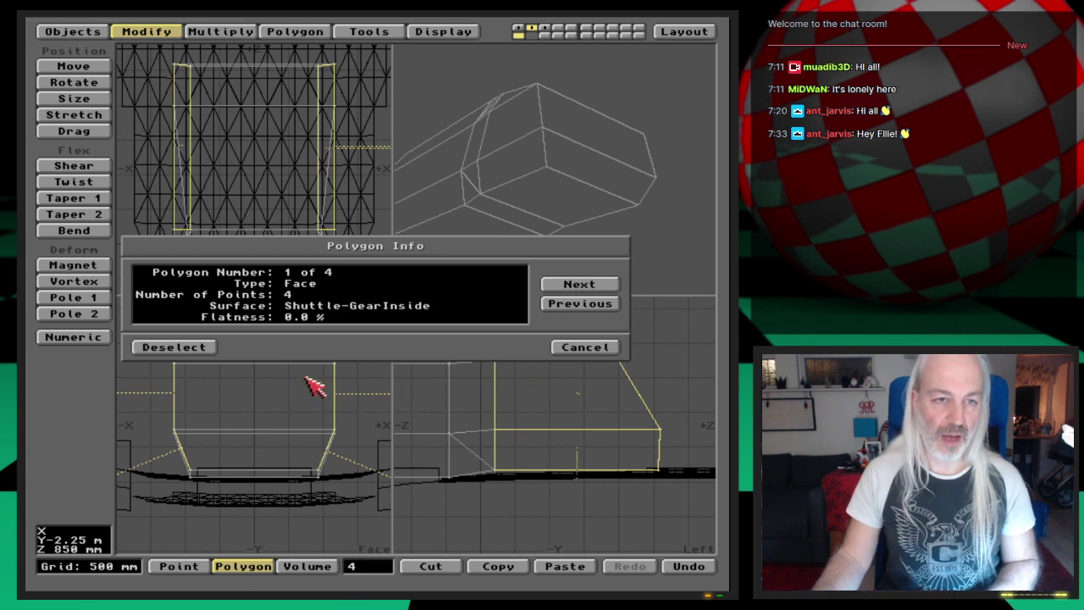
pyautogui.click(556, 347)
pyautogui.press('/')
pyautogui.press('a')
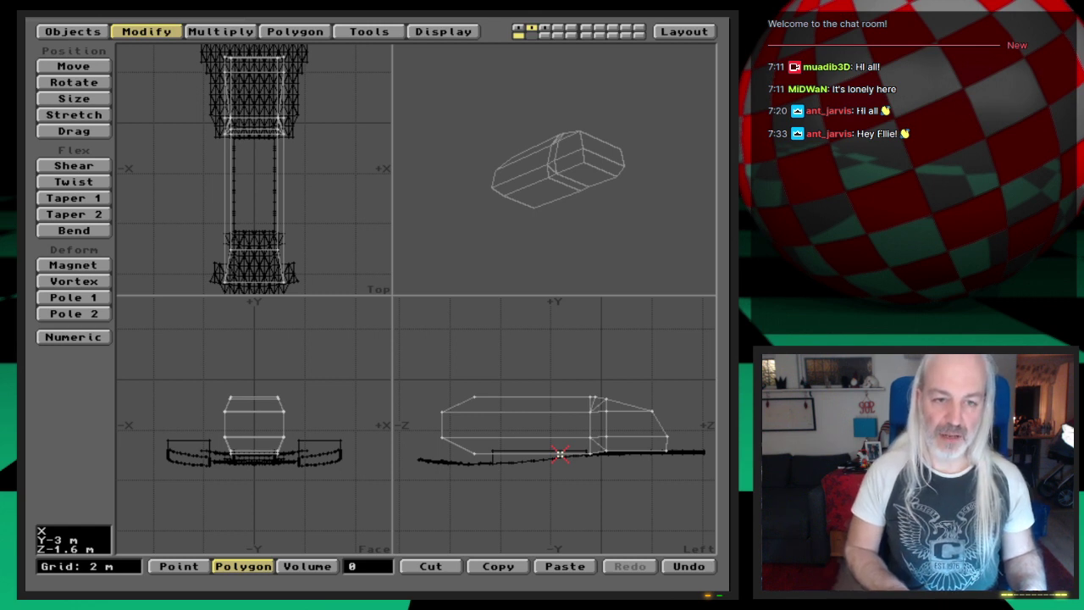
# Step: Subtract the cavity in background layer 2 from the shuttle hull in layer 1 with a Boolean operation
pyautogui.press("'")
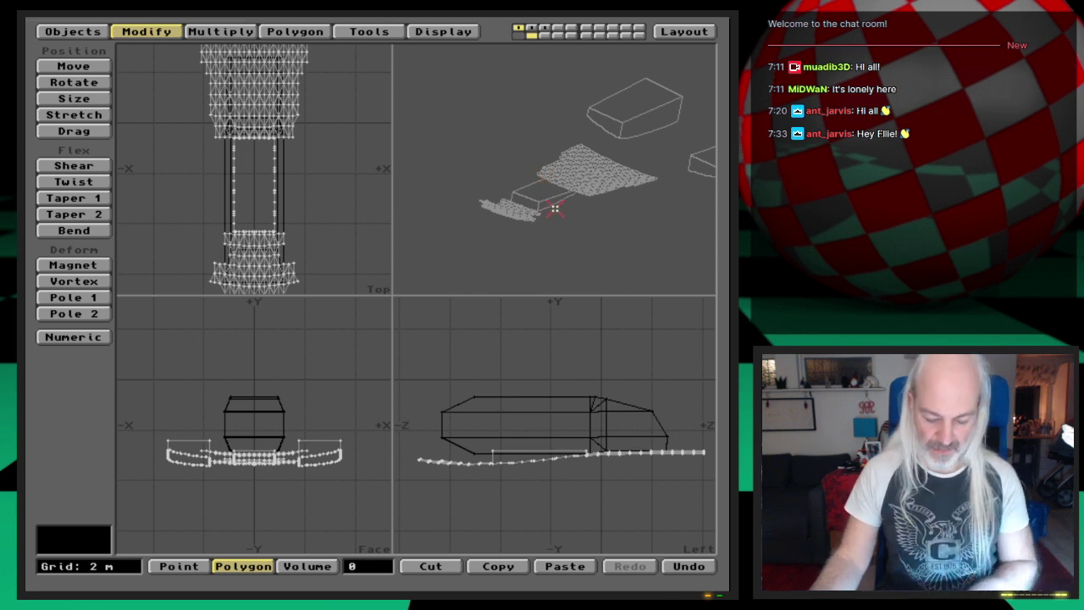
pyautogui.press('.')
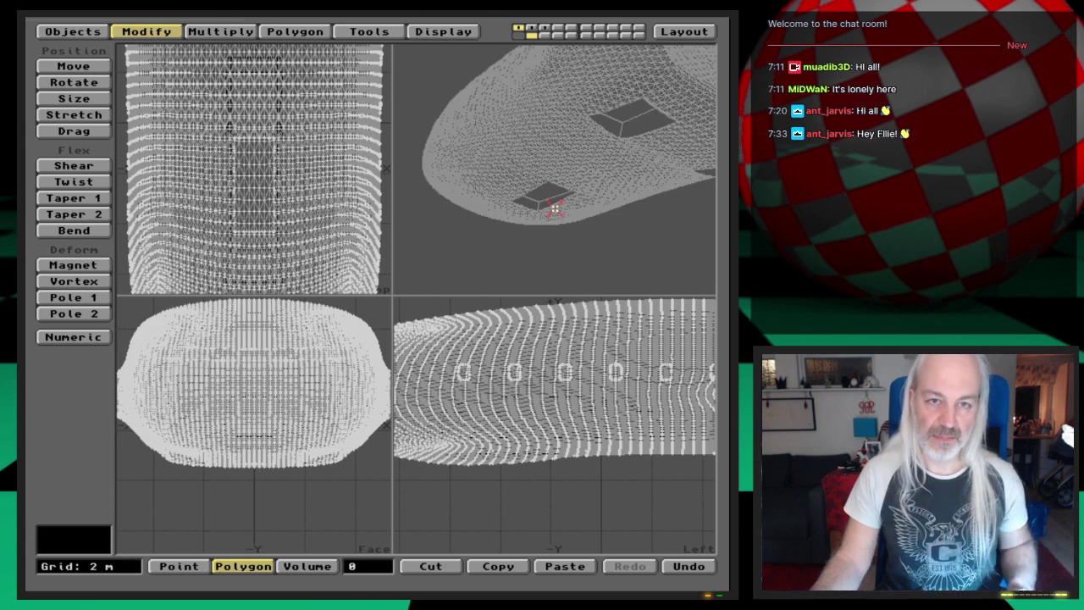
pyautogui.hotkey('shift', 'b')
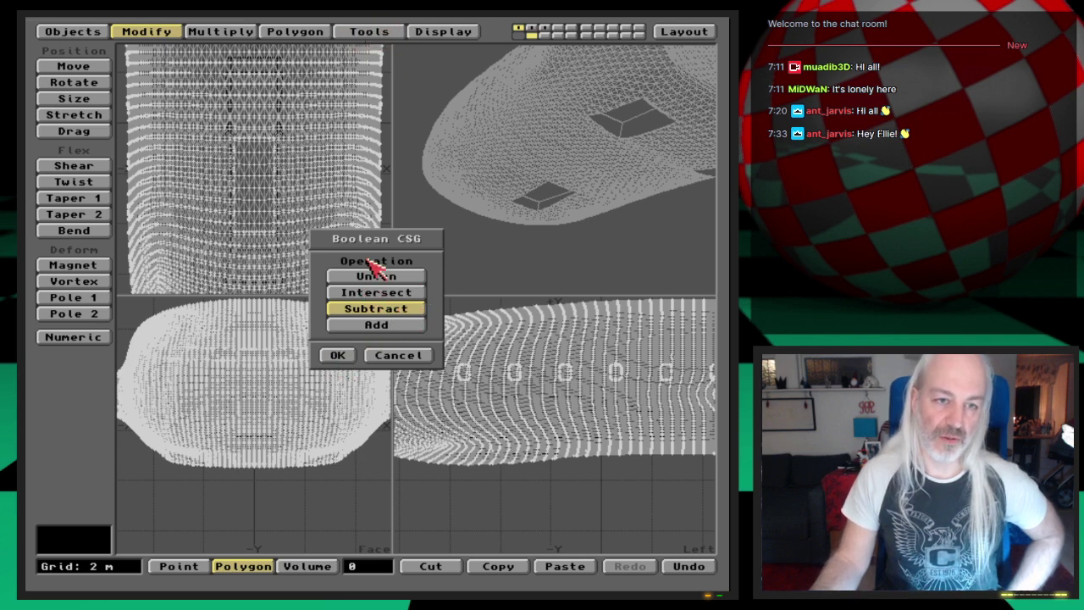
pyautogui.click(410, 356)
pyautogui.click(360, 31)
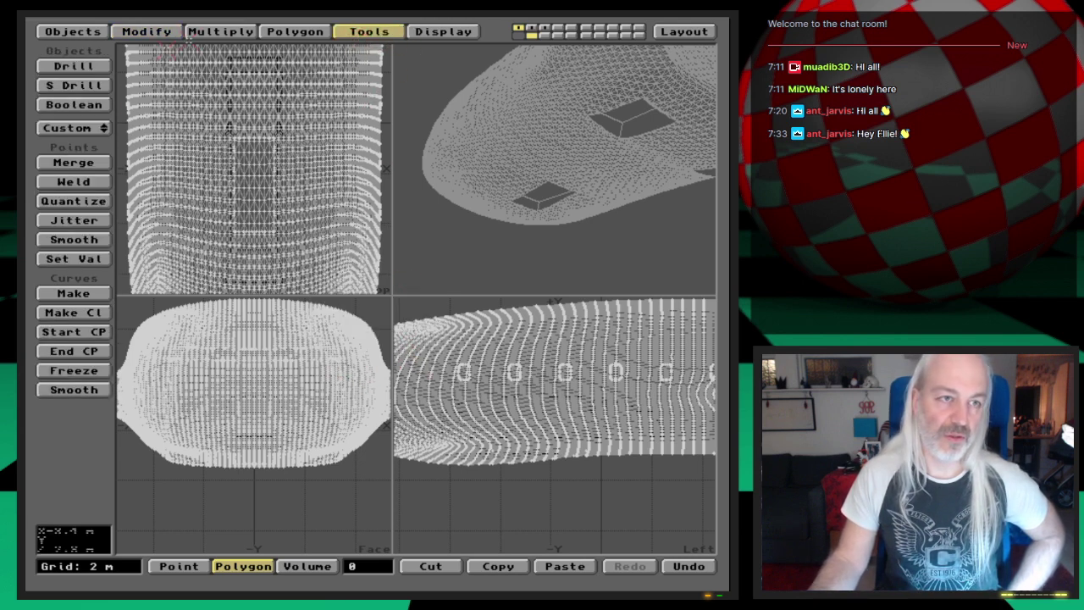
pyautogui.click(97, 107)
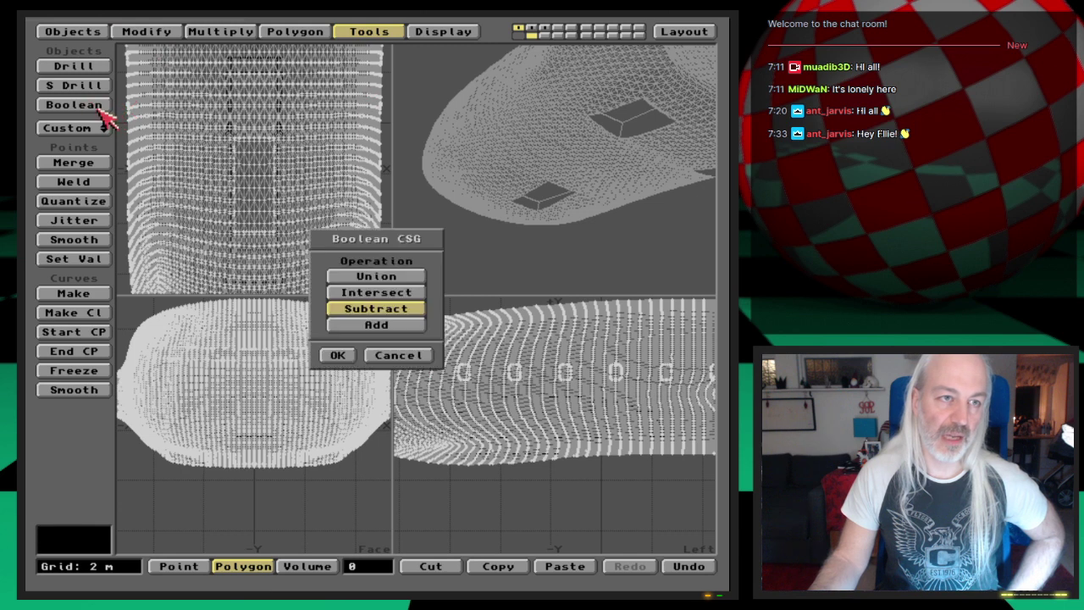
pyautogui.click(337, 355)
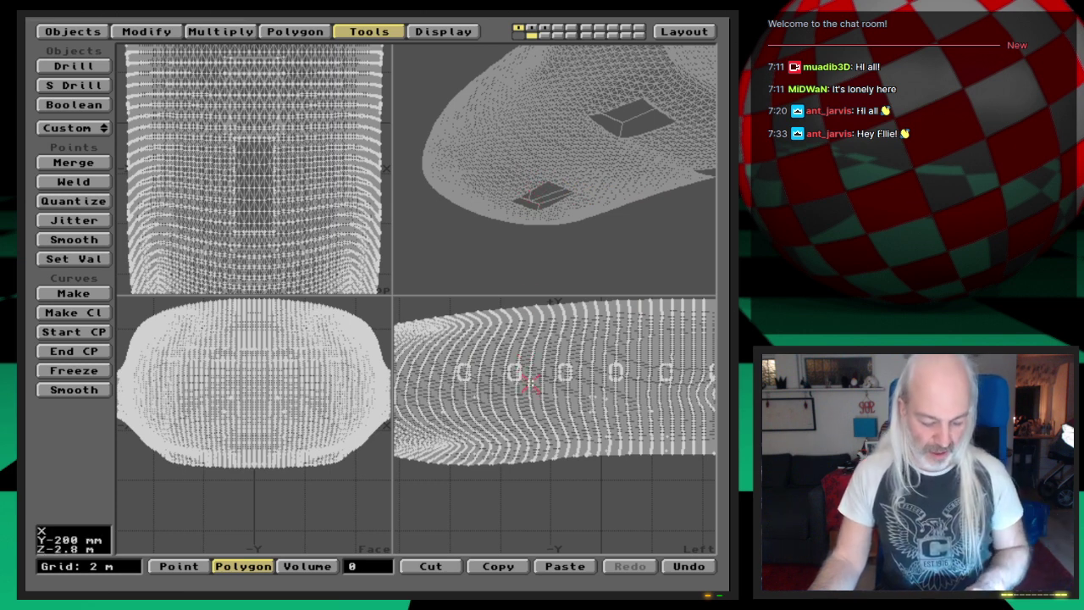
# Step: Merge the hull's duplicate points with the Automatic option
pyautogui.press('m')
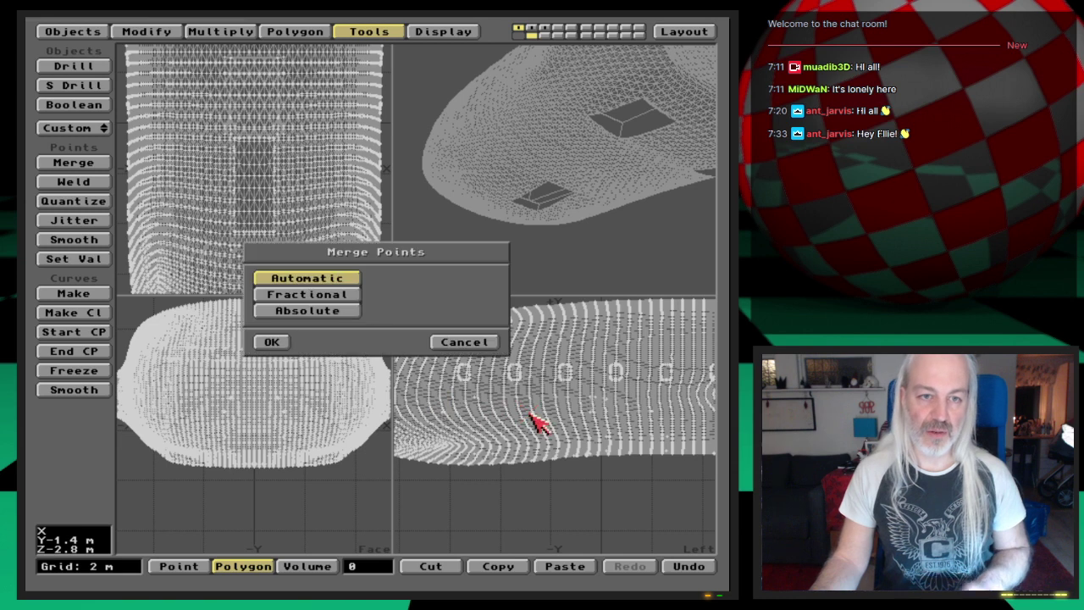
pyautogui.click(271, 343)
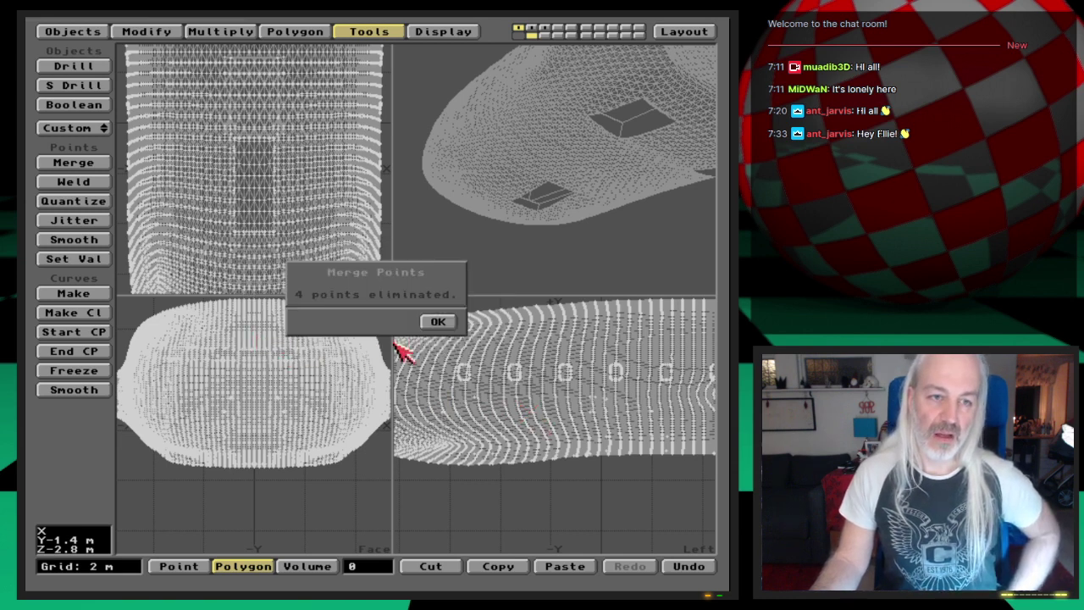
pyautogui.click(436, 323)
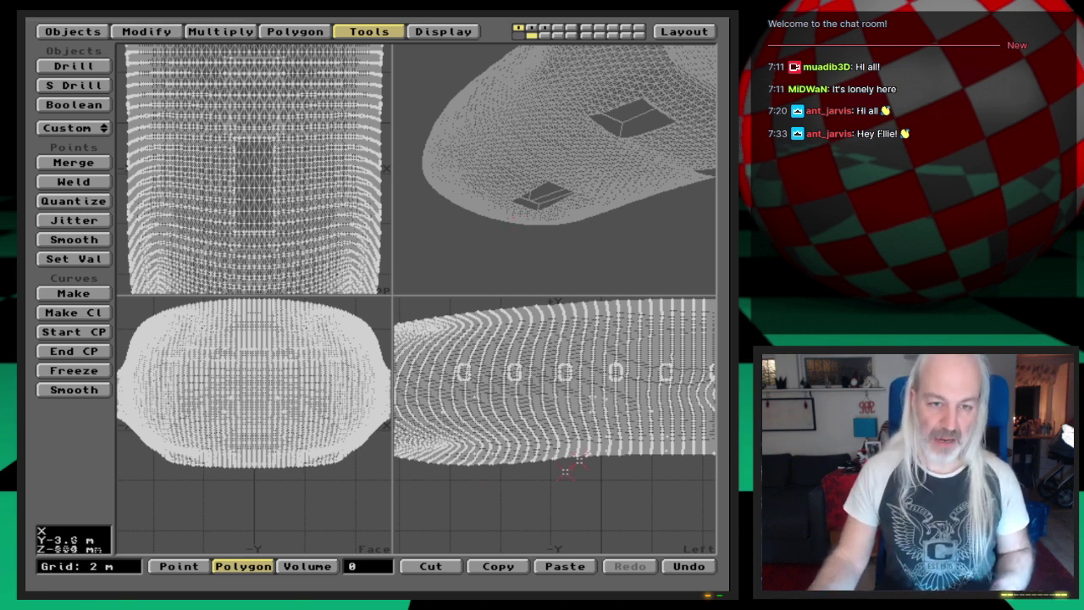
# Step: Examine the front gear bay cut into the hull closely from several angles below
pyautogui.press('g')
pyautogui.press('.')
pyautogui.press('.')
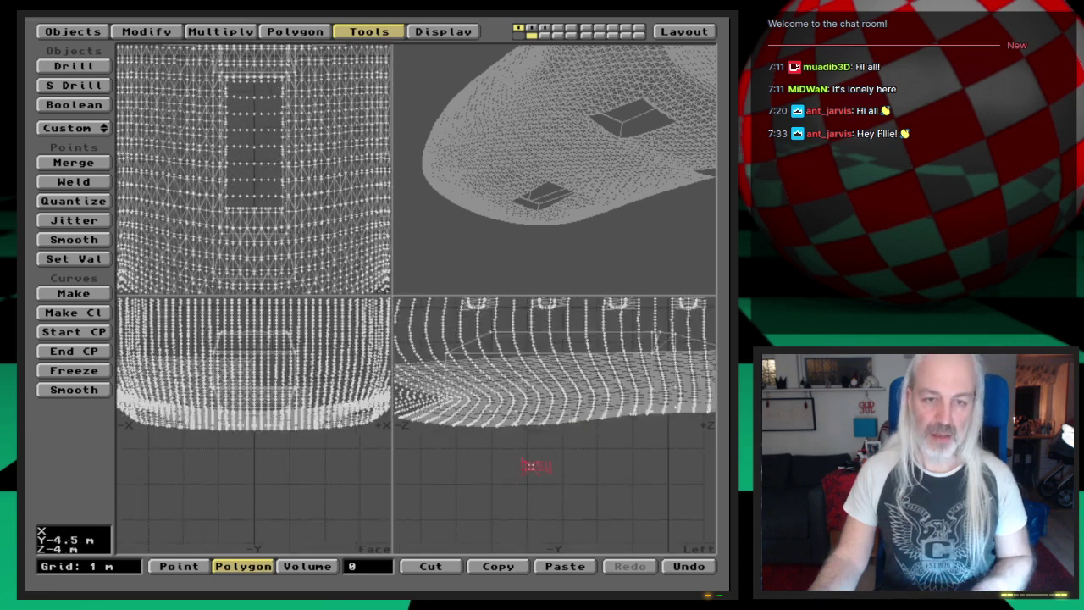
pyautogui.press('.')
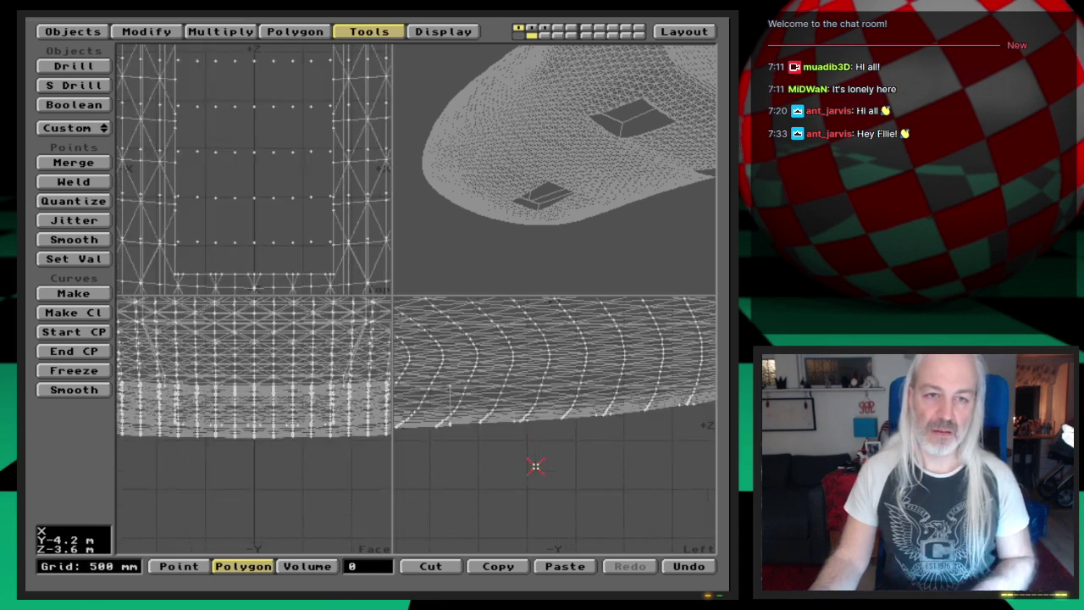
pyautogui.moveTo(531, 137)
pyautogui.mouseDown()
pyautogui.moveTo(528, 125)
pyautogui.moveTo(519, 130)
pyautogui.mouseUp()
pyautogui.moveTo(566, 178); pyautogui.dragTo(588, 198)
pyautogui.moveTo(610, 150); pyautogui.dragTo(581, 97)
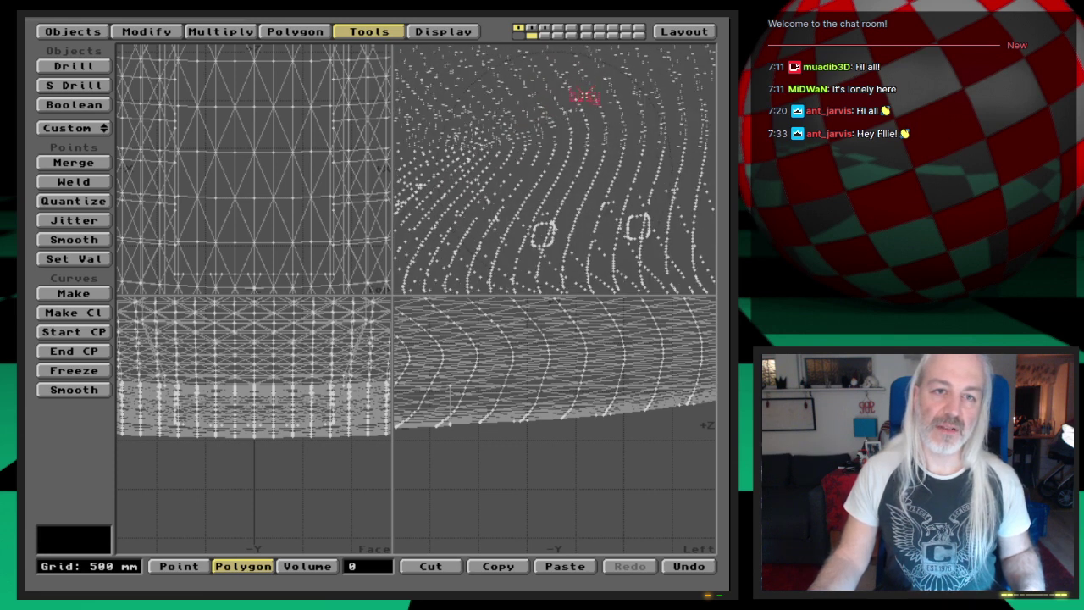
pyautogui.moveTo(668, 203); pyautogui.dragTo(609, 234)
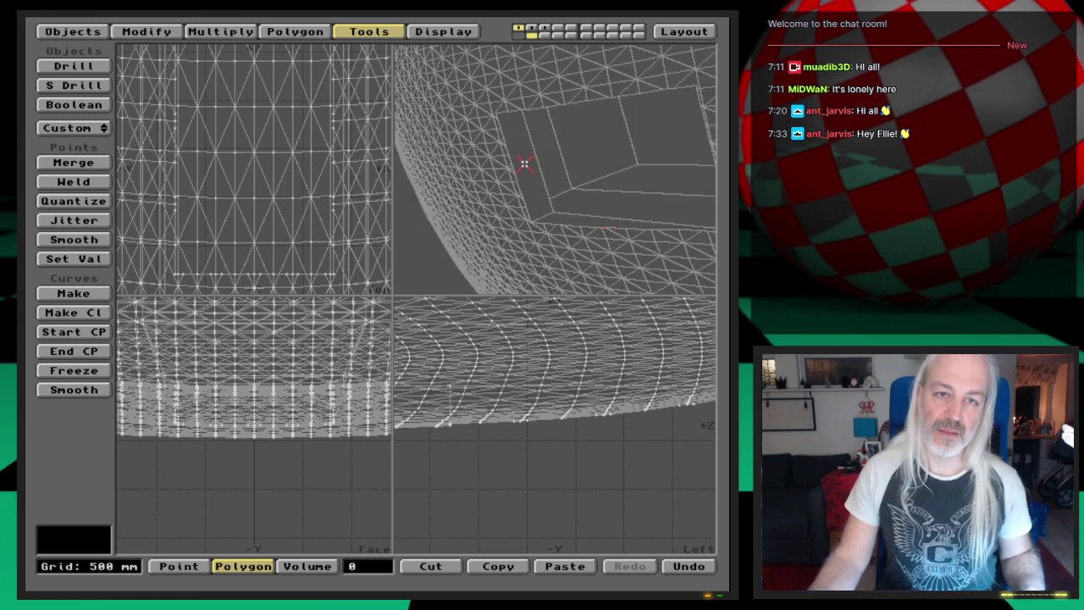
pyautogui.moveTo(537, 164); pyautogui.dragTo(561, 160)
pyautogui.moveTo(578, 237); pyautogui.dragTo(547, 233)
pyautogui.moveTo(484, 206); pyautogui.dragTo(570, 177)
pyautogui.moveTo(632, 219)
pyautogui.mouseDown()
pyautogui.moveTo(619, 200)
pyautogui.moveTo(623, 226)
pyautogui.mouseUp()
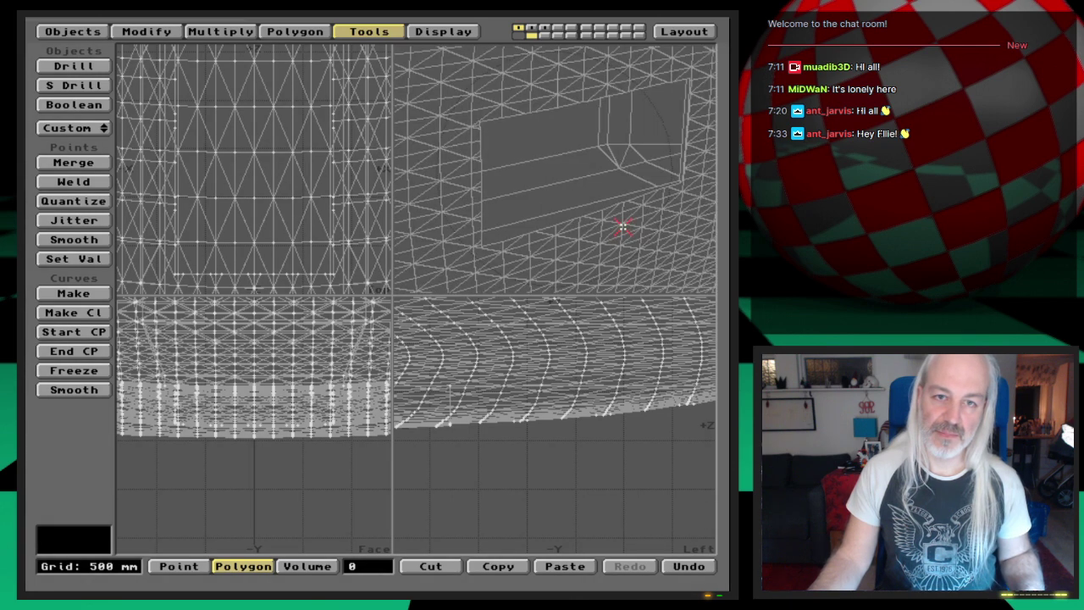
pyautogui.moveTo(623, 227); pyautogui.dragTo(580, 242)
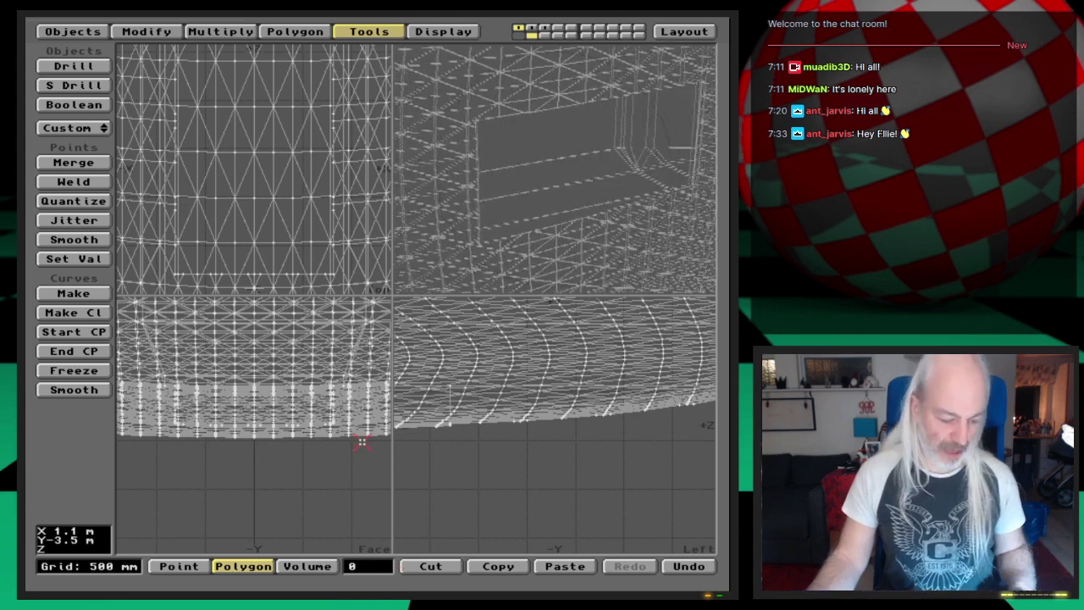
# Step: Save the hull as ShuttleC2_st6 in 3D:webcast/Ep.30/Objects, overwriting the existing file
pyautogui.press('a')
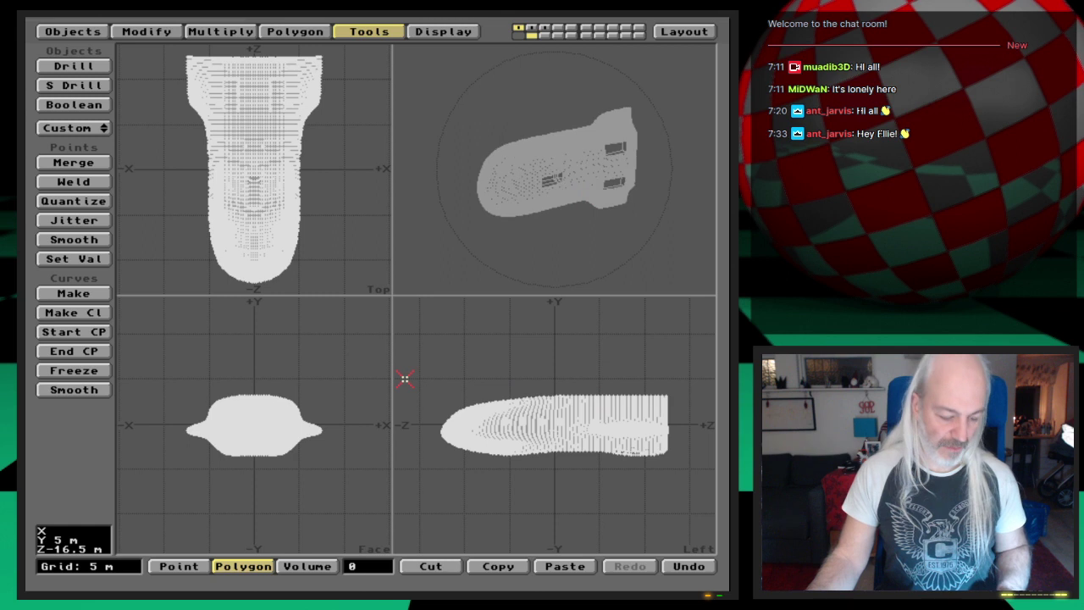
pyautogui.press('s')
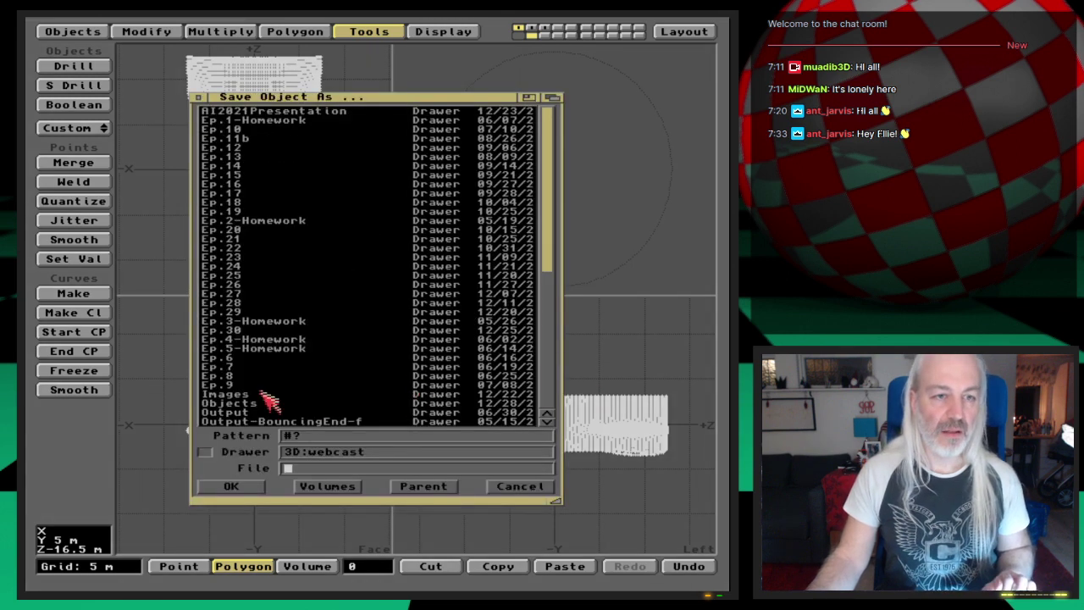
pyautogui.doubleClick(260, 331)
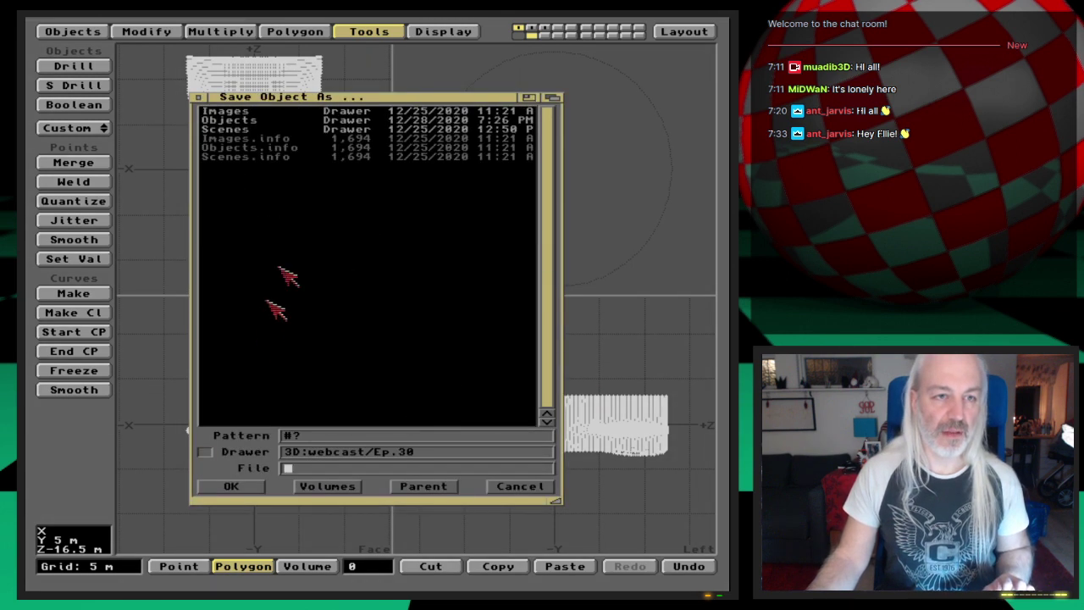
pyautogui.doubleClick(241, 122)
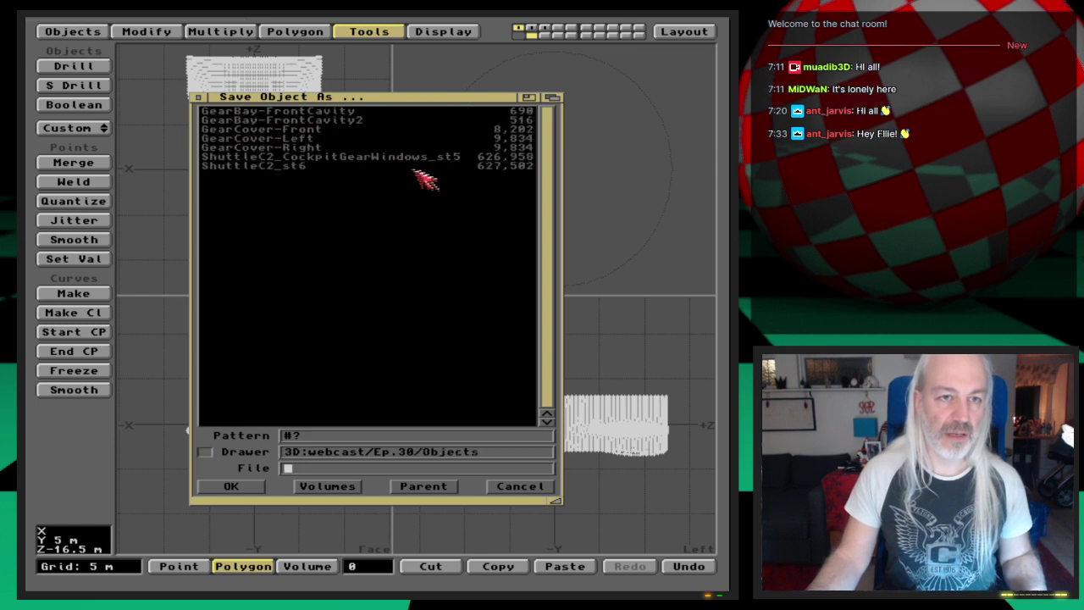
pyautogui.click(320, 166)
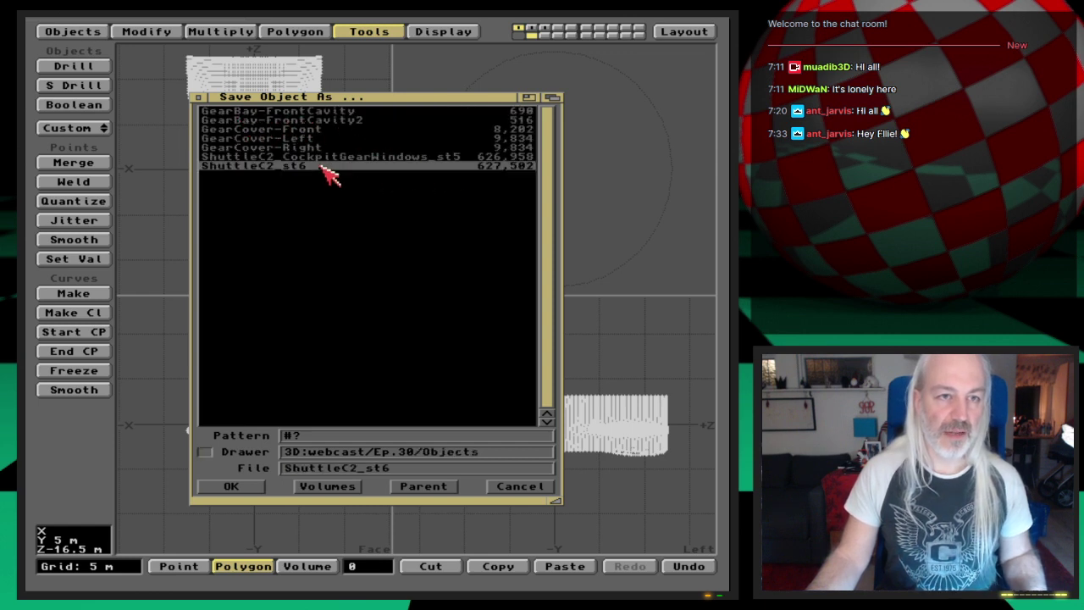
pyautogui.click(246, 489)
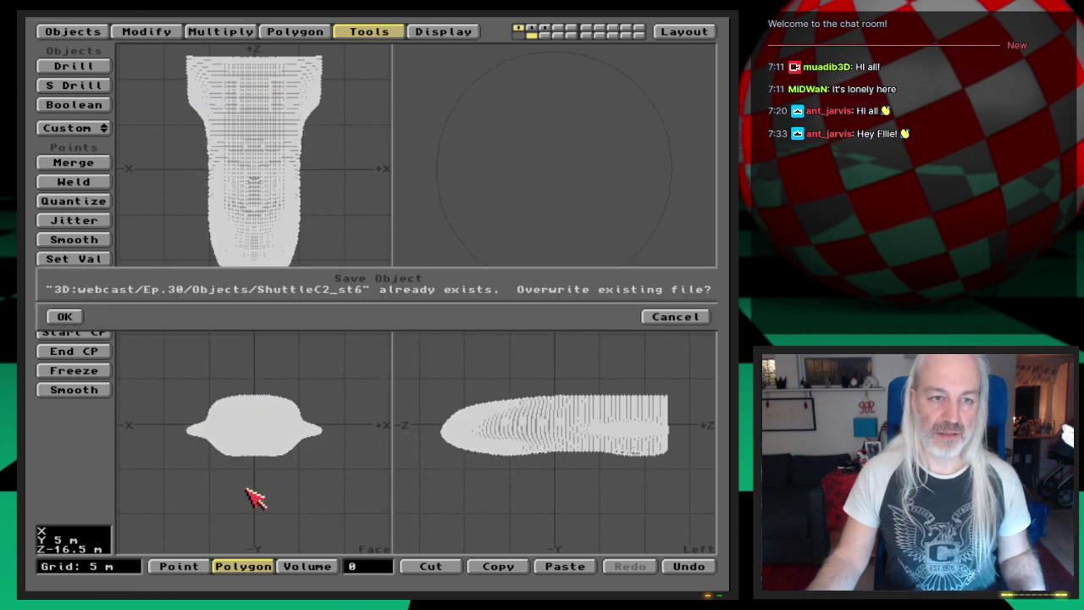
pyautogui.click(70, 316)
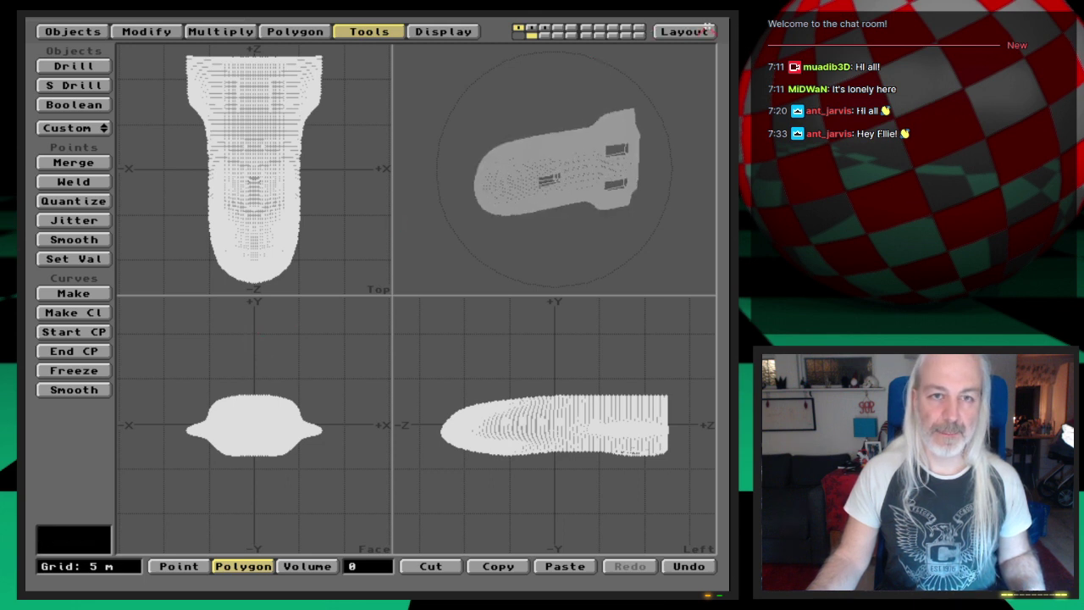
# Step: Switch to LightWave Layout and load the Shuttle-GearDoorsAnimated scene from the Ep.29 scenes drawer
pyautogui.click(708, 29)
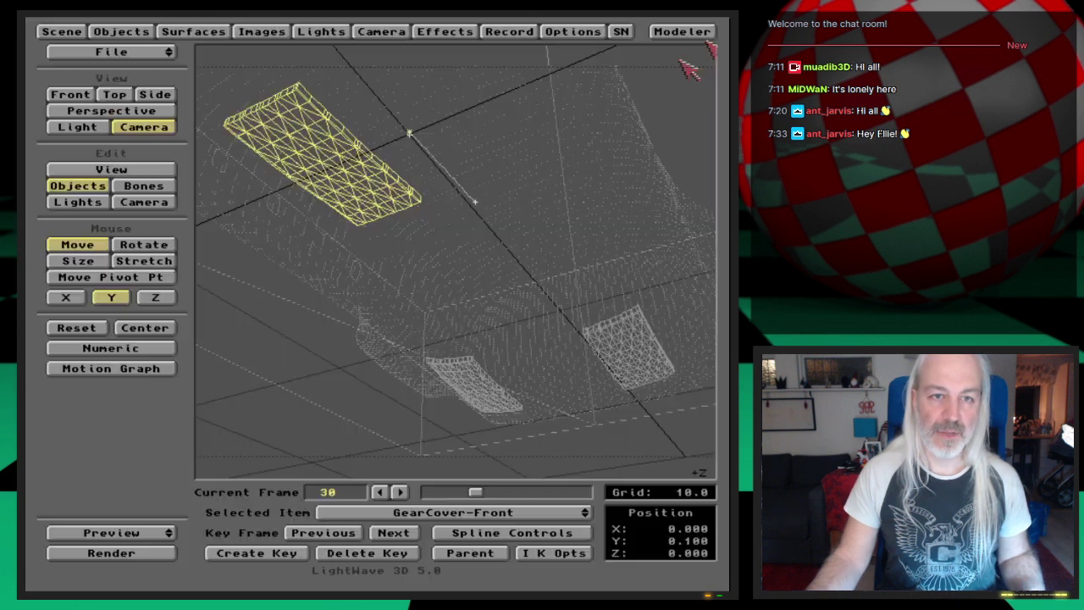
pyautogui.click(145, 53)
pyautogui.click(146, 71)
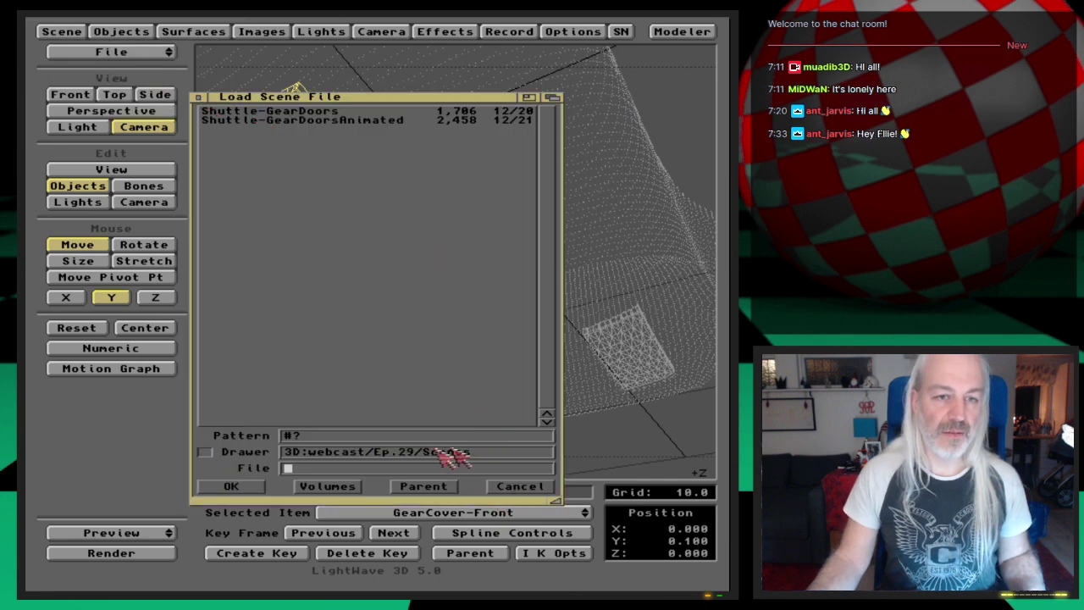
pyautogui.doubleClick(373, 120)
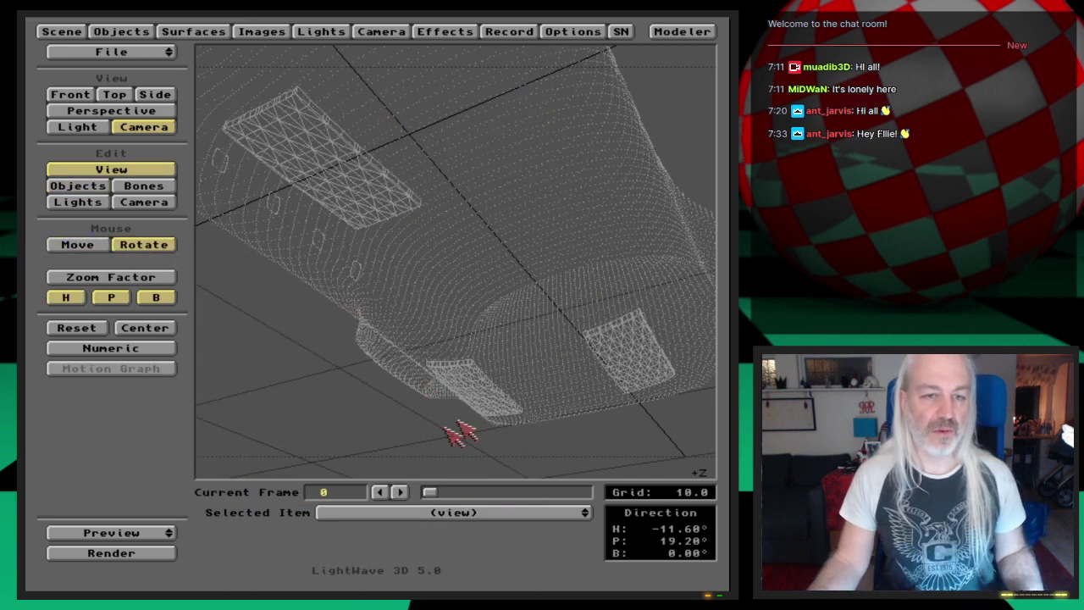
# Step: Replace the ShuttleC2_CockpitGearWindows_st5 hull in the scene with ShuttleC2_st6 from the 3D:webcast/Ep.30/Objects drawer
pyautogui.moveTo(435, 489)
pyautogui.mouseDown()
pyautogui.moveTo(551, 501)
pyautogui.moveTo(429, 495)
pyautogui.mouseUp()
pyautogui.click(123, 31)
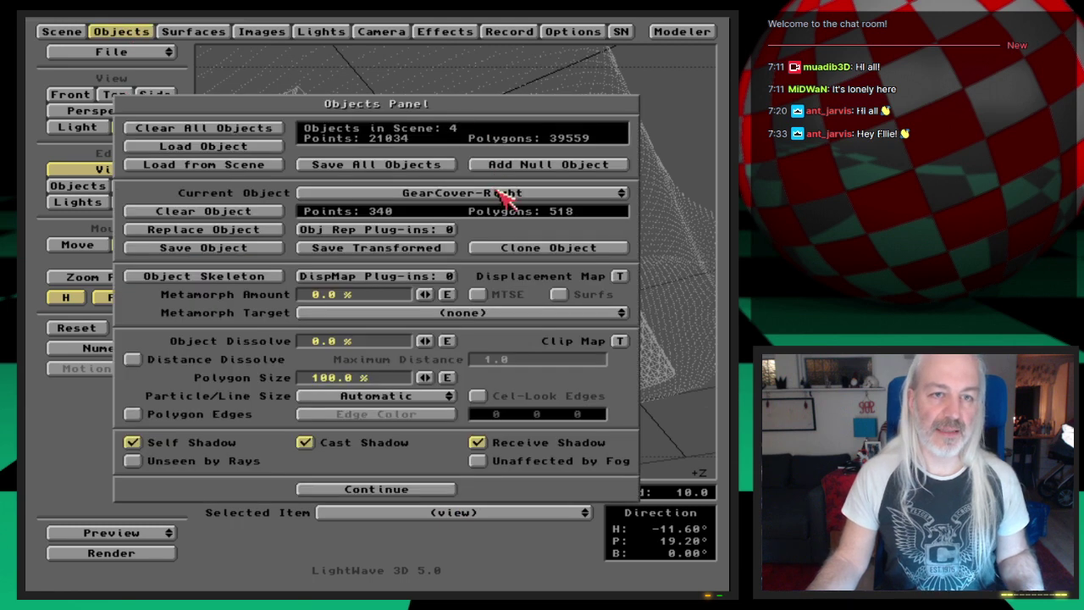
pyautogui.click(505, 194)
pyautogui.click(581, 164)
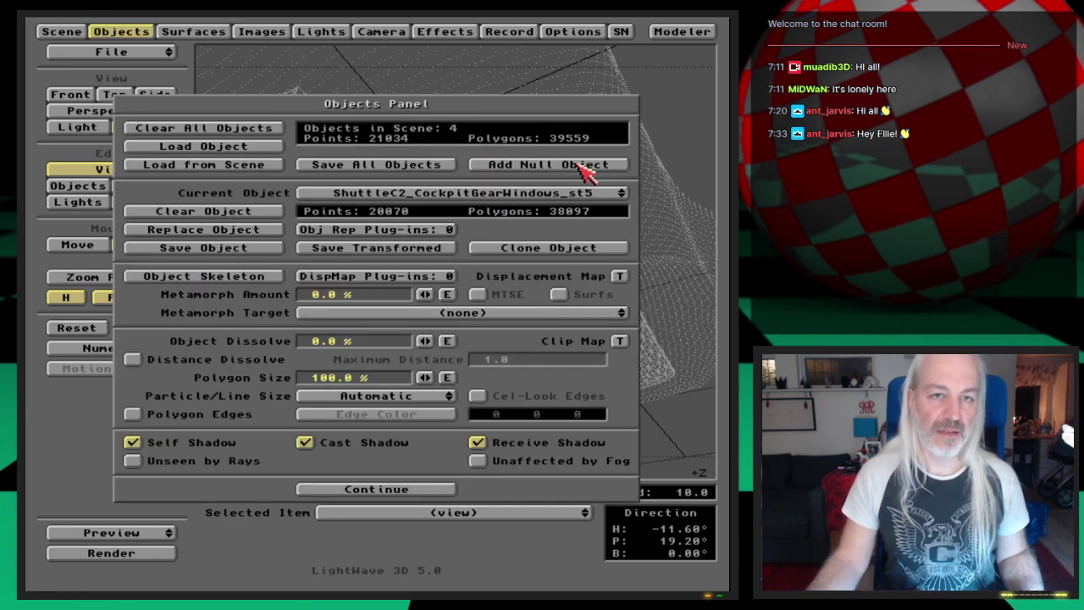
pyautogui.click(229, 236)
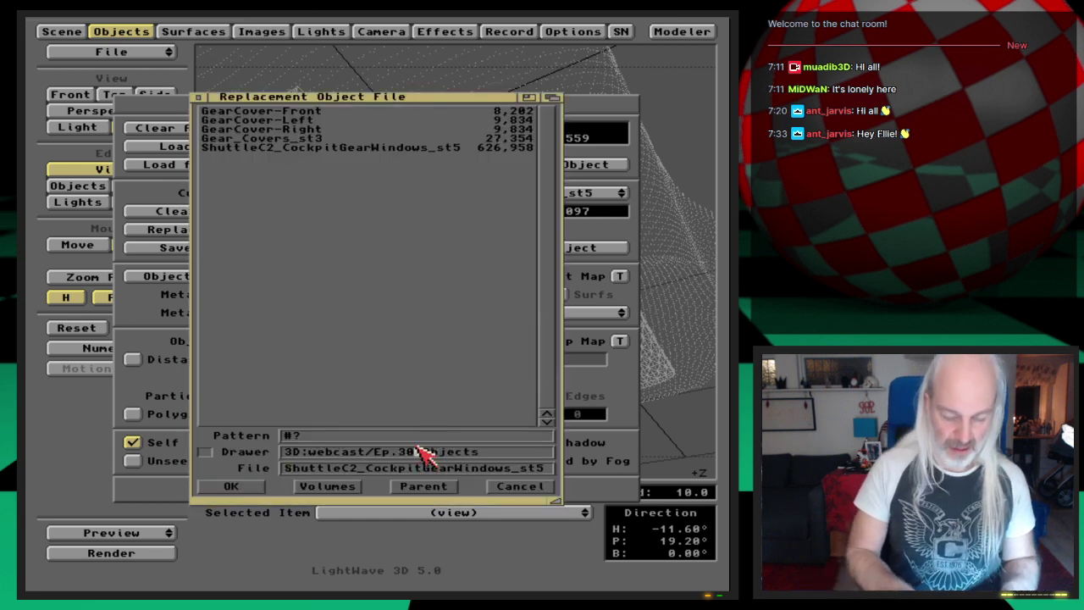
pyautogui.press('Return')
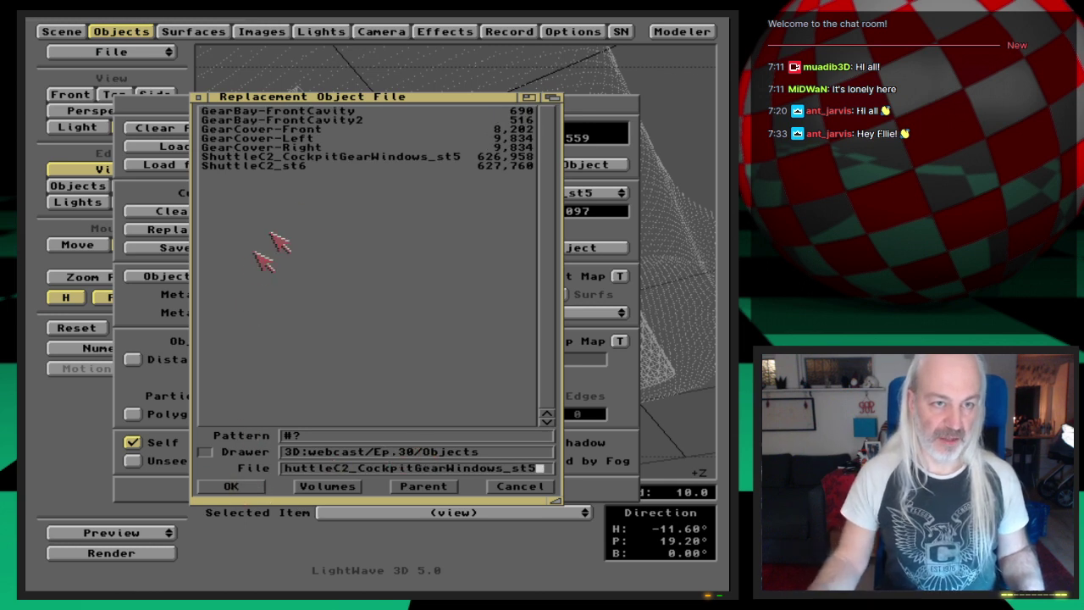
pyautogui.click(307, 167)
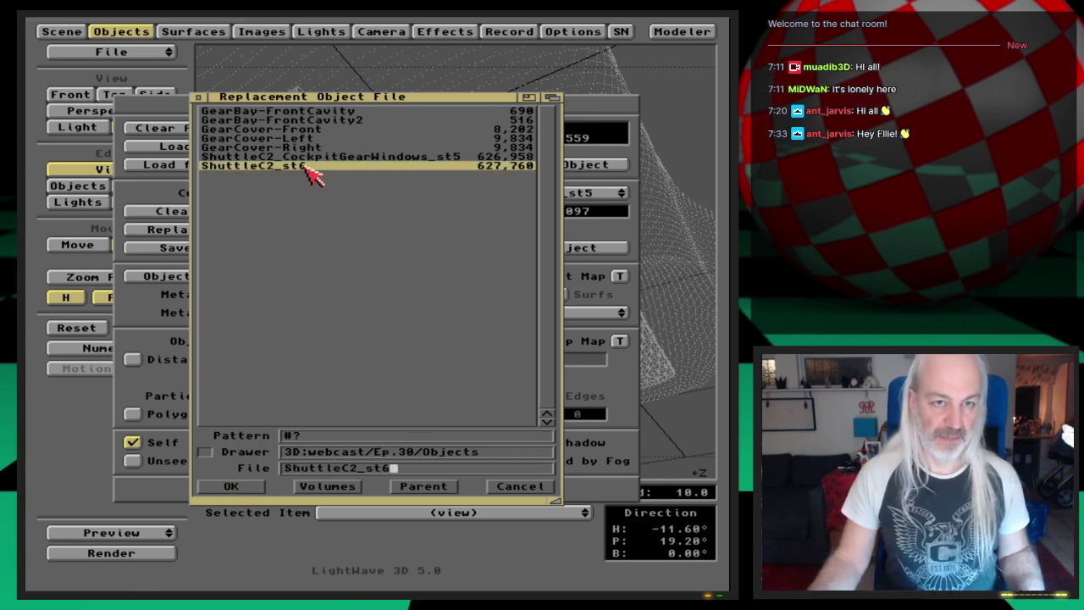
pyautogui.click(231, 486)
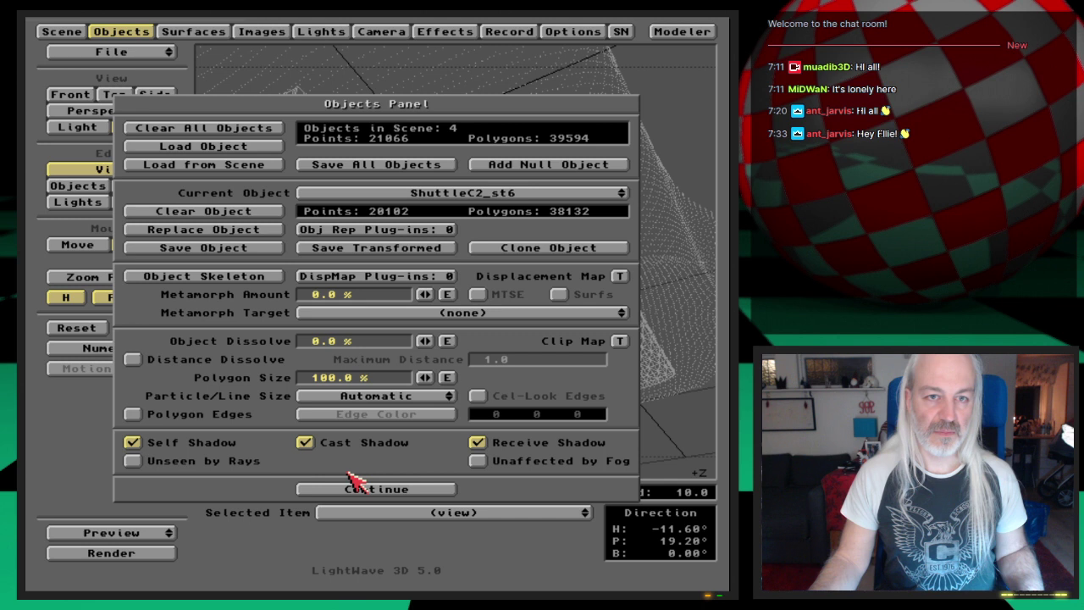
# Step: Close the object settings and save the scene over the existing Shuttle-GearDoorsAnimated file
pyautogui.click(142, 32)
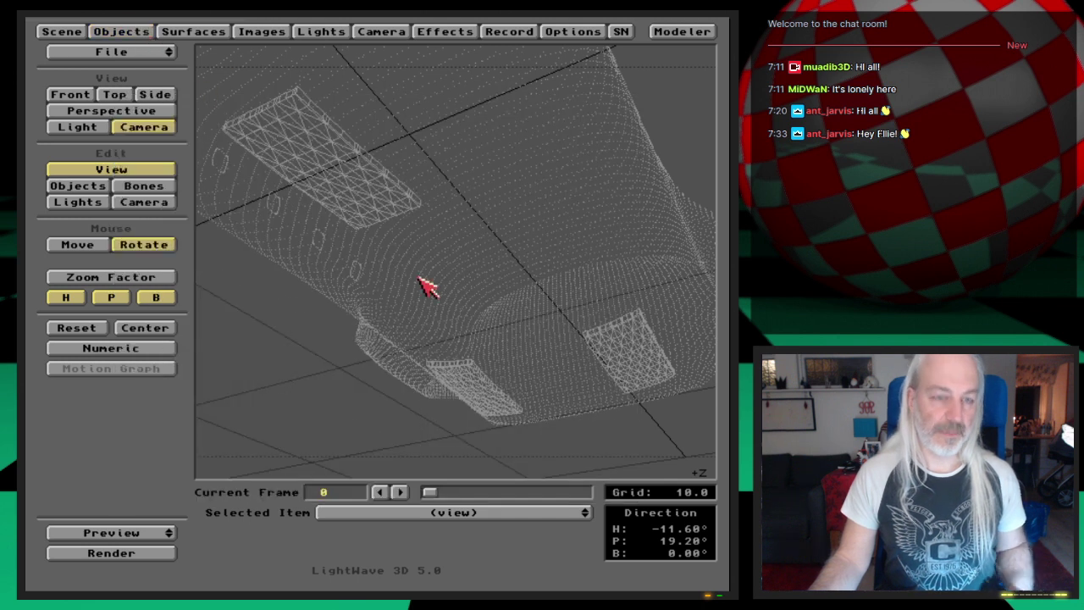
pyautogui.press('s')
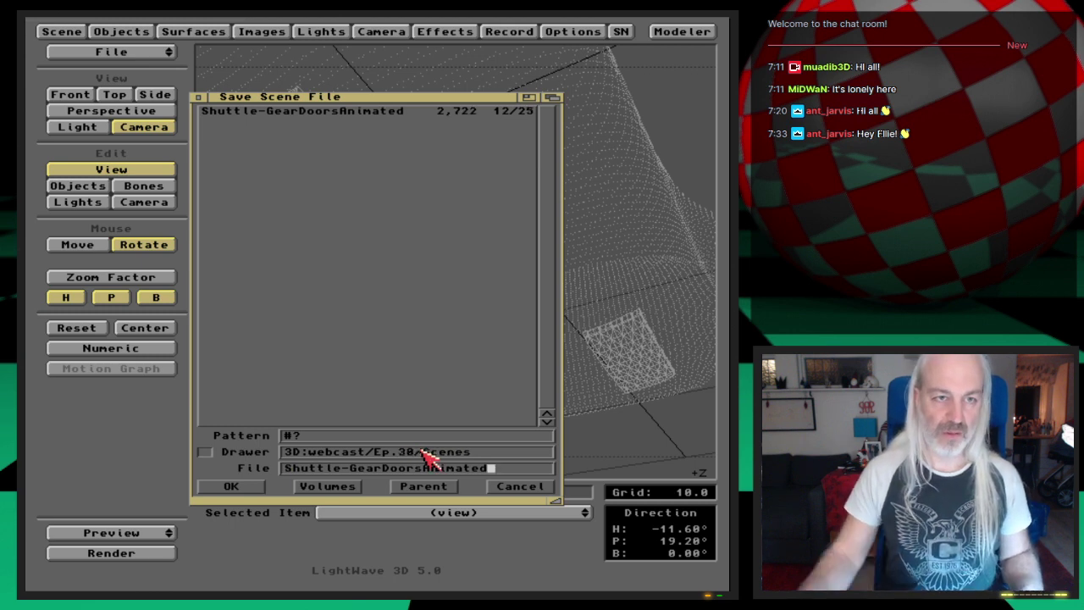
pyautogui.click(250, 488)
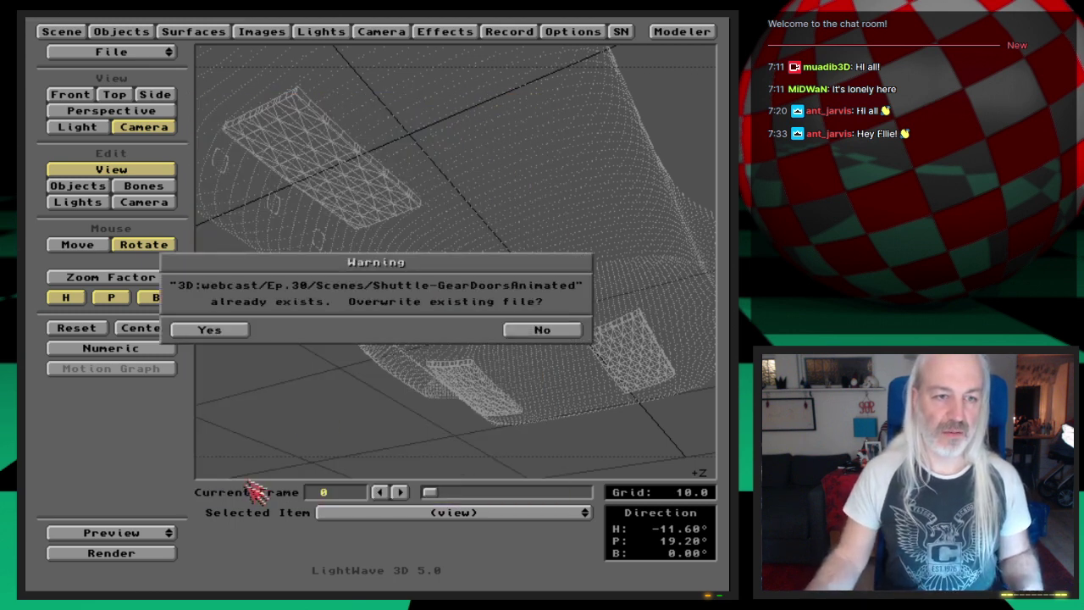
pyautogui.click(240, 332)
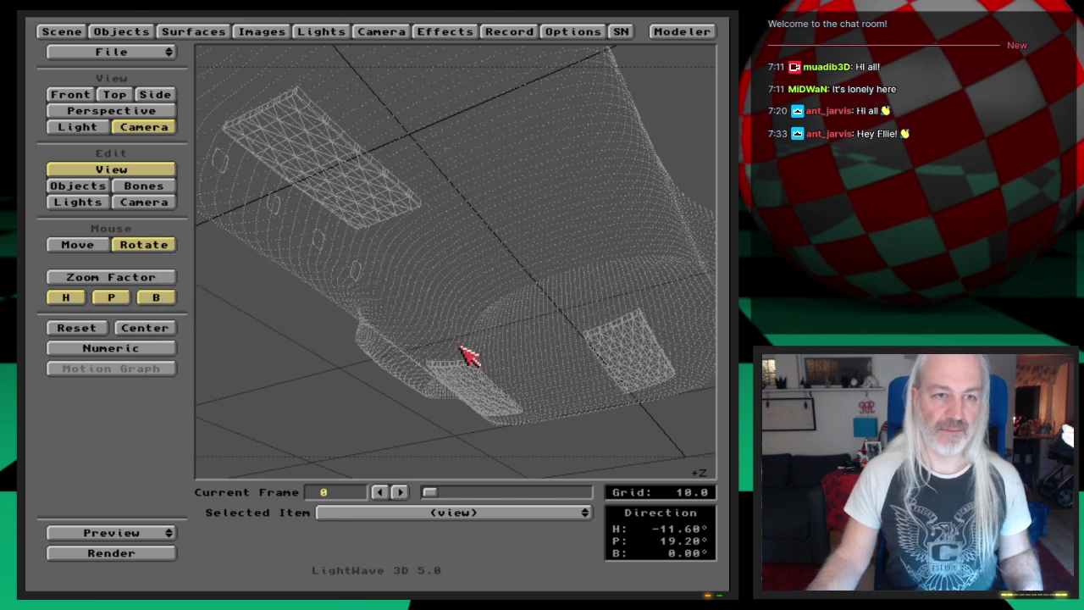
# Step: Render frame 46 to check the partly closed landing gear doors, and return to the layout
pyautogui.moveTo(429, 492); pyautogui.dragTo(502, 492)
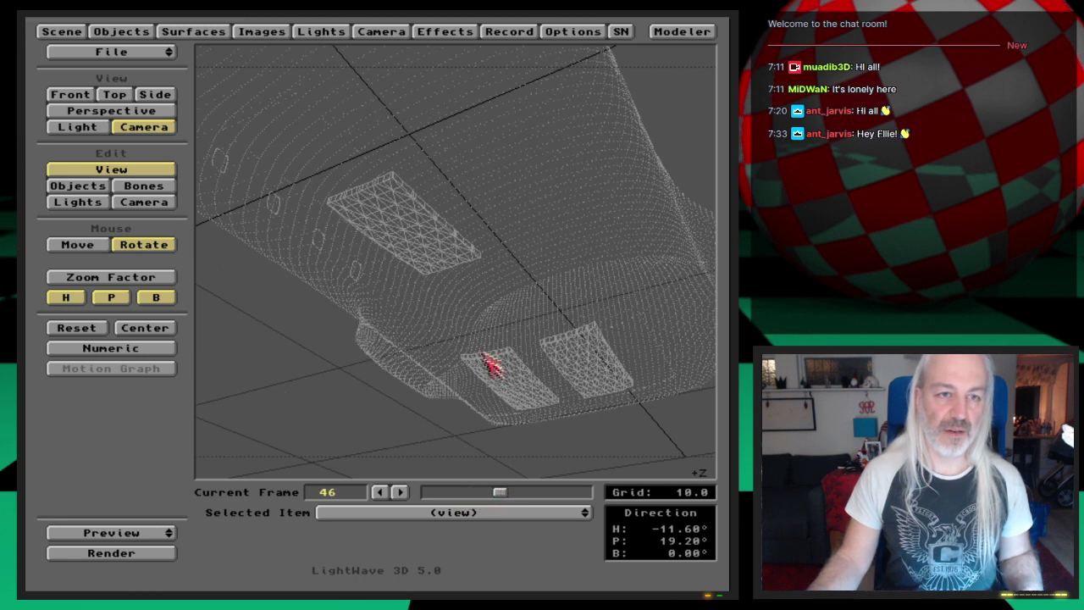
pyautogui.press('F9')
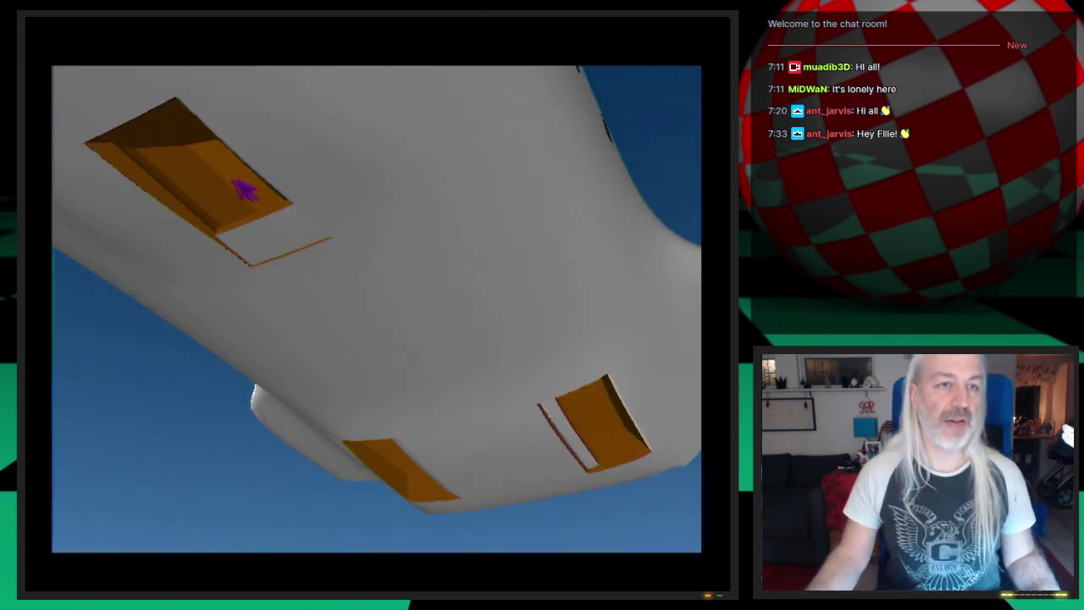
pyautogui.click(373, 417)
pyautogui.press('Escape')
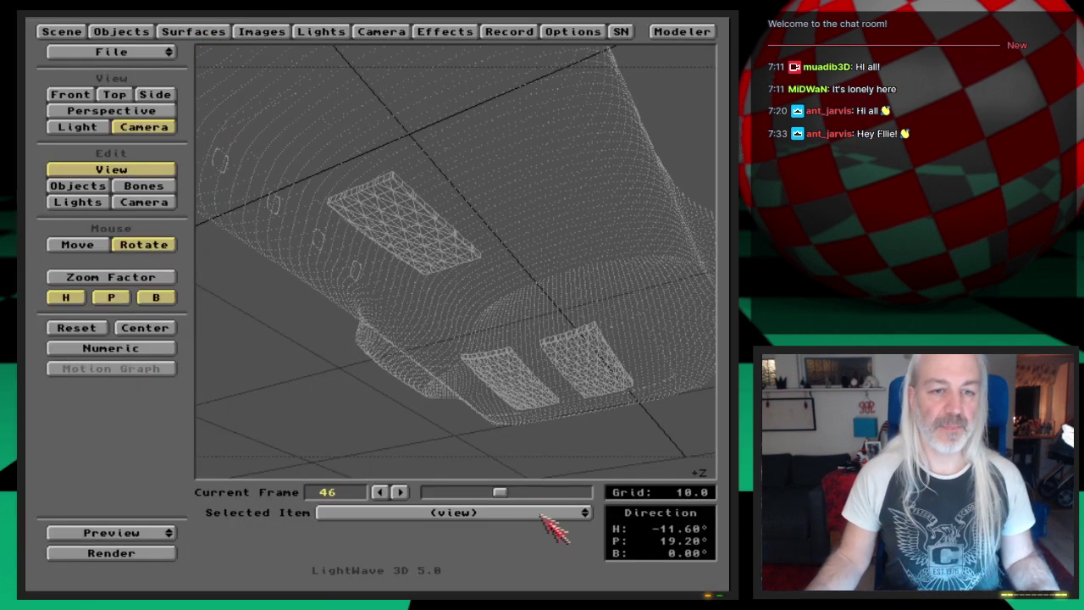
# Step: Scrub to frame 58 and step through the keyframes of GearCover-Front to examine when its closing motion ends
pyautogui.moveTo(503, 492); pyautogui.dragTo(520, 493)
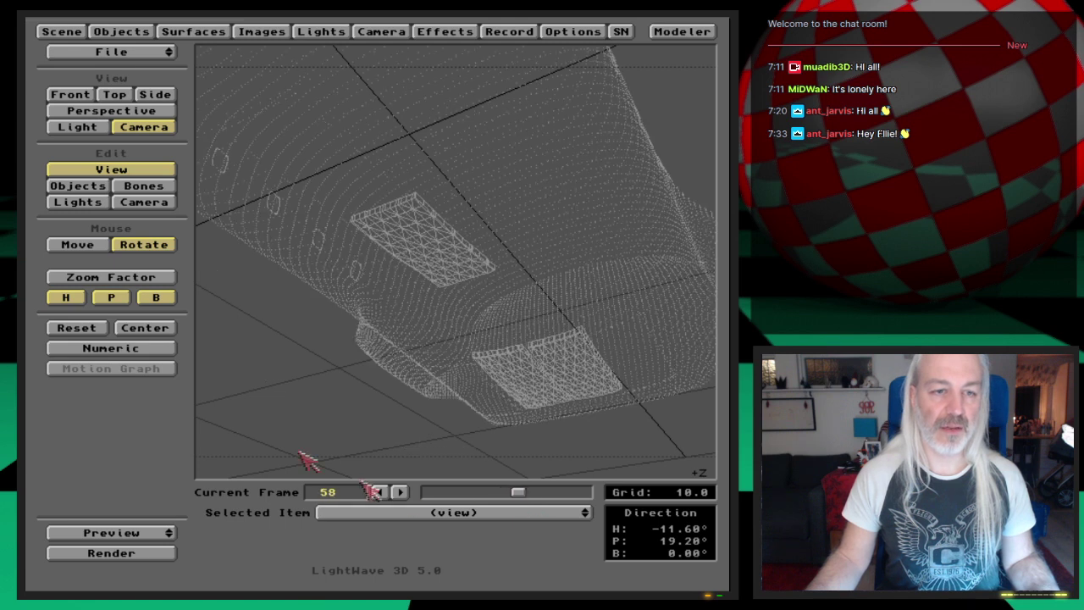
pyautogui.click(59, 202)
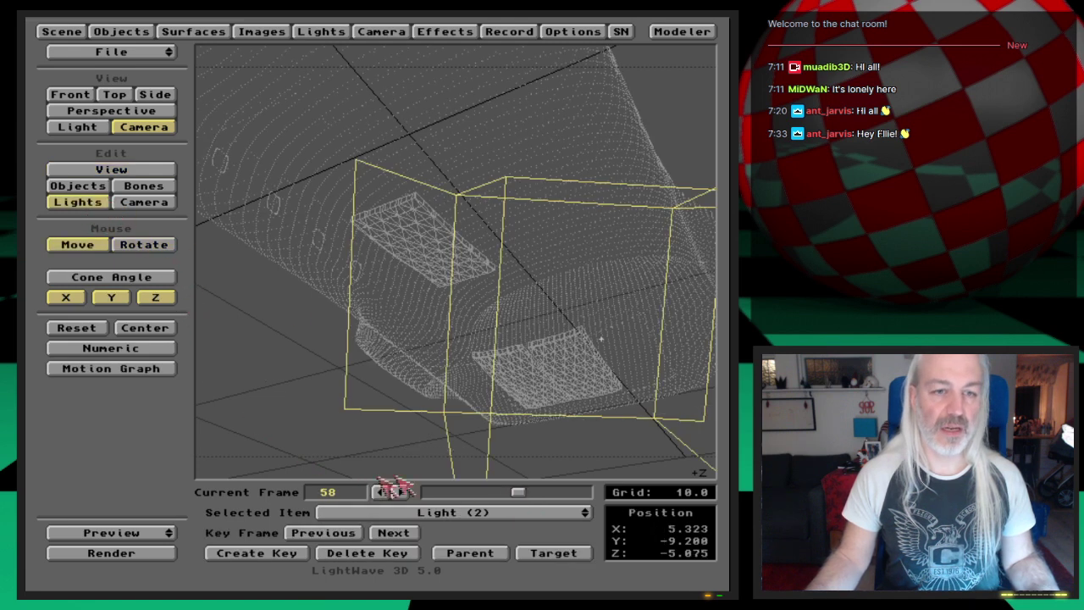
pyautogui.hotkey('shift', 'o')
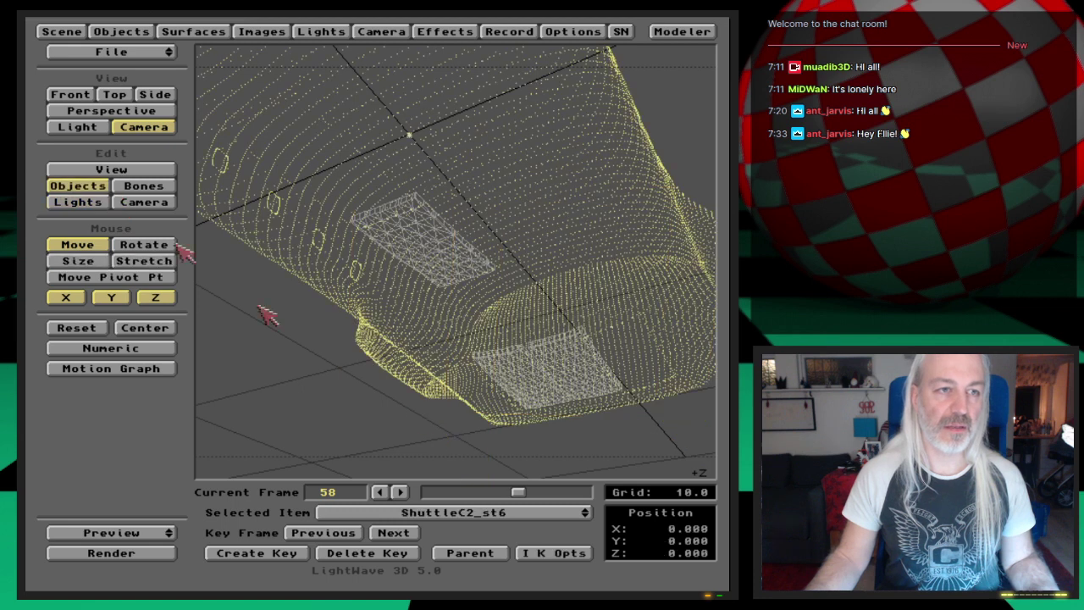
pyautogui.click(515, 514)
pyautogui.click(555, 522)
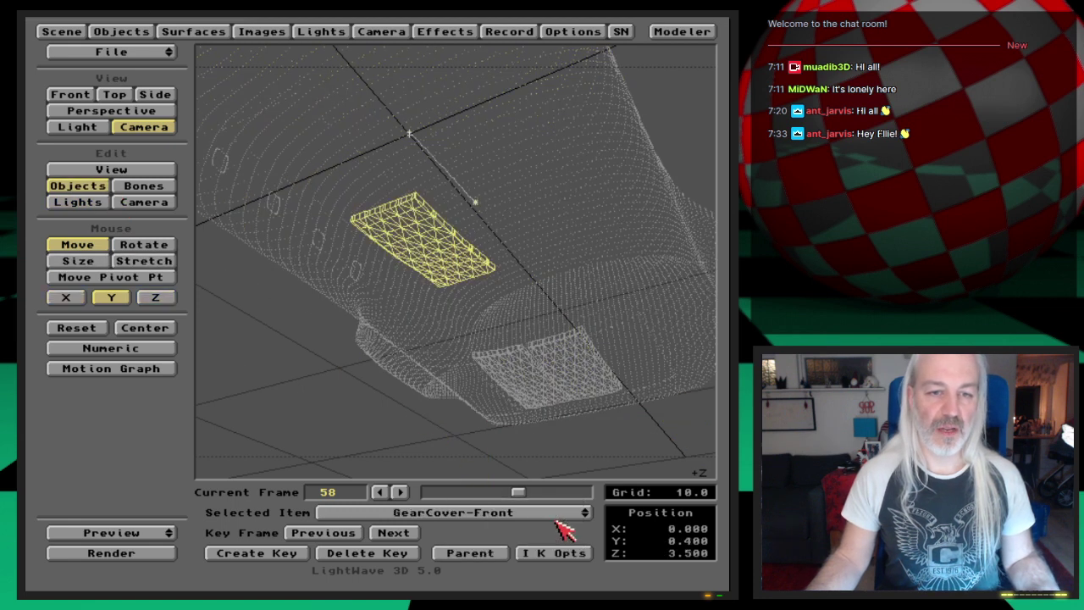
pyautogui.click(392, 532)
pyautogui.click(356, 532)
pyautogui.click(357, 532)
pyautogui.click(393, 532)
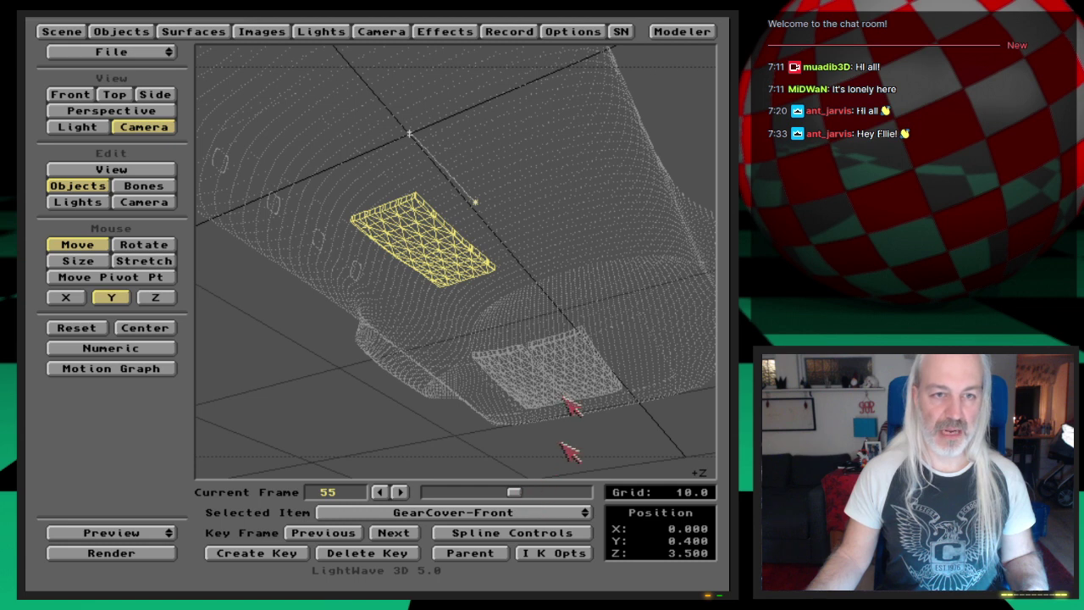
# Step: Create a motion key for the camera at frame 59 and confirm that key's spline controls
pyautogui.click(168, 202)
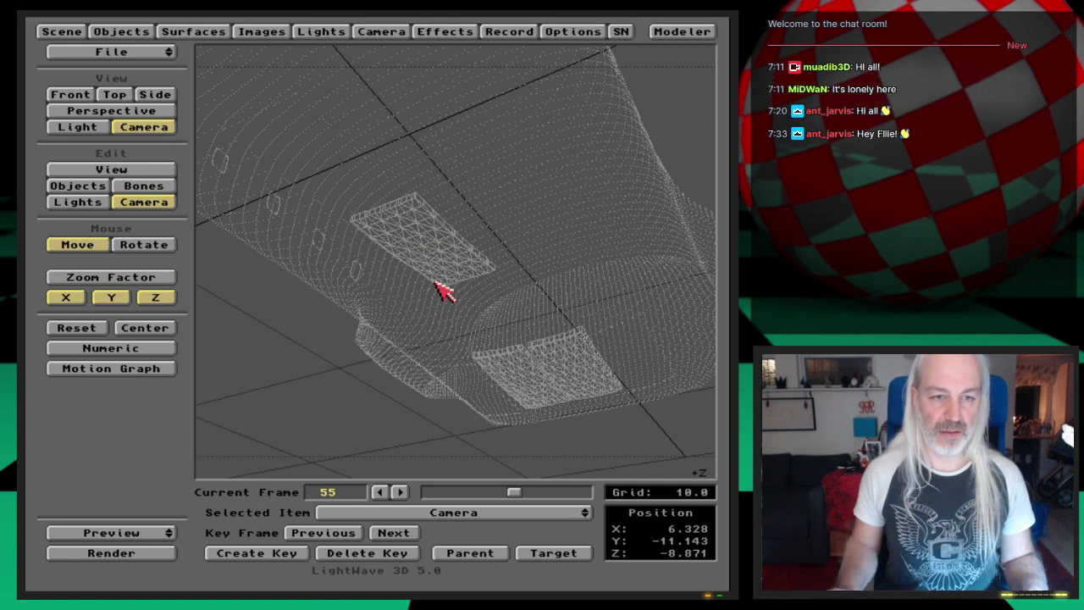
pyautogui.press('Return')
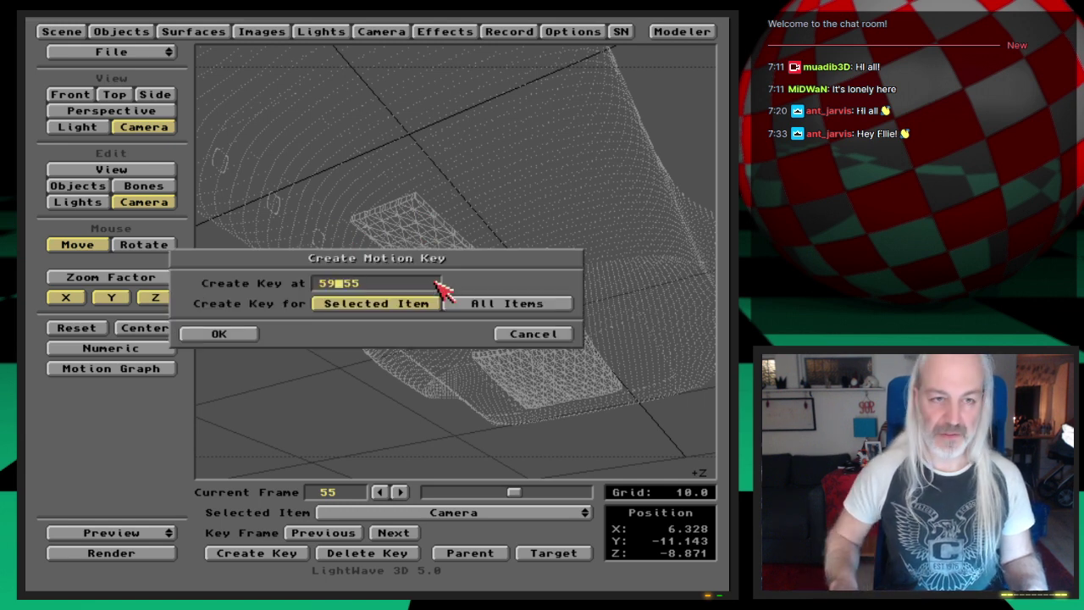
pyautogui.press('Return')
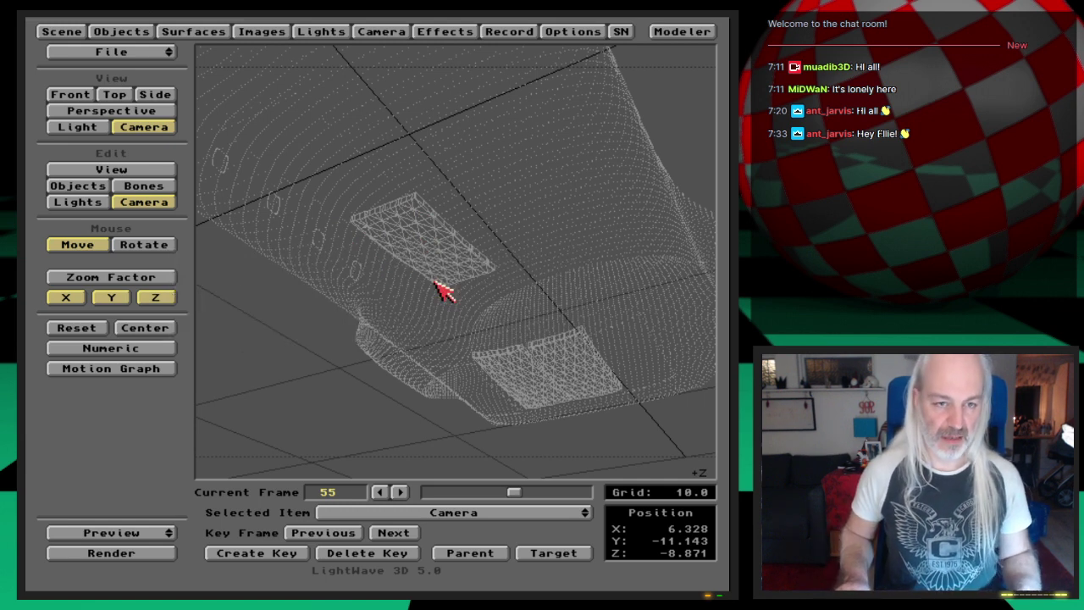
pyautogui.press('Right')
pyautogui.press('Right')
pyautogui.press('Right')
pyautogui.press('Right')
pyautogui.press('s')
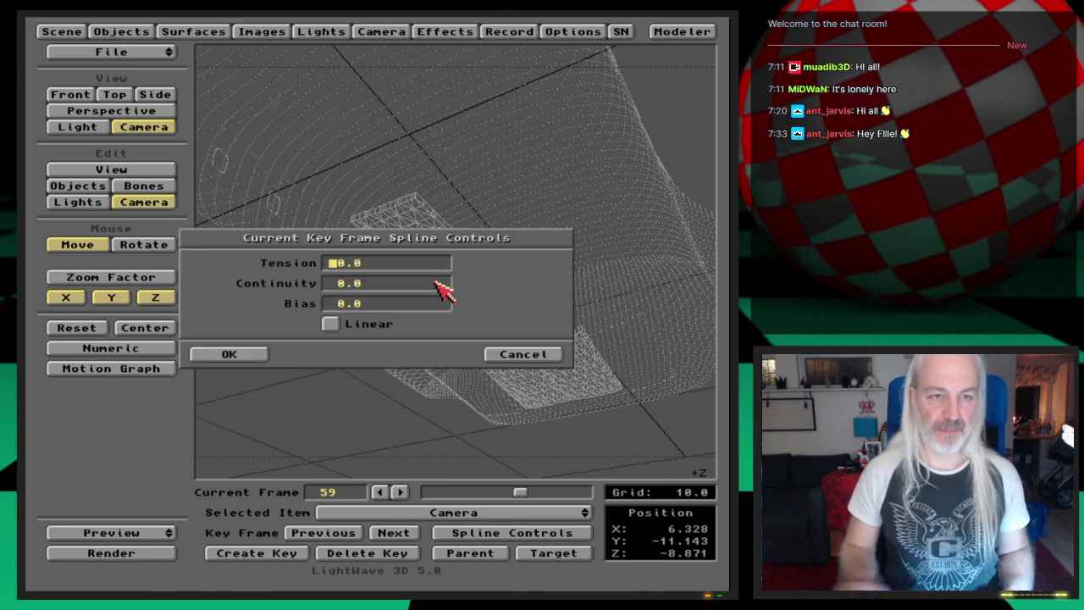
pyautogui.click(255, 352)
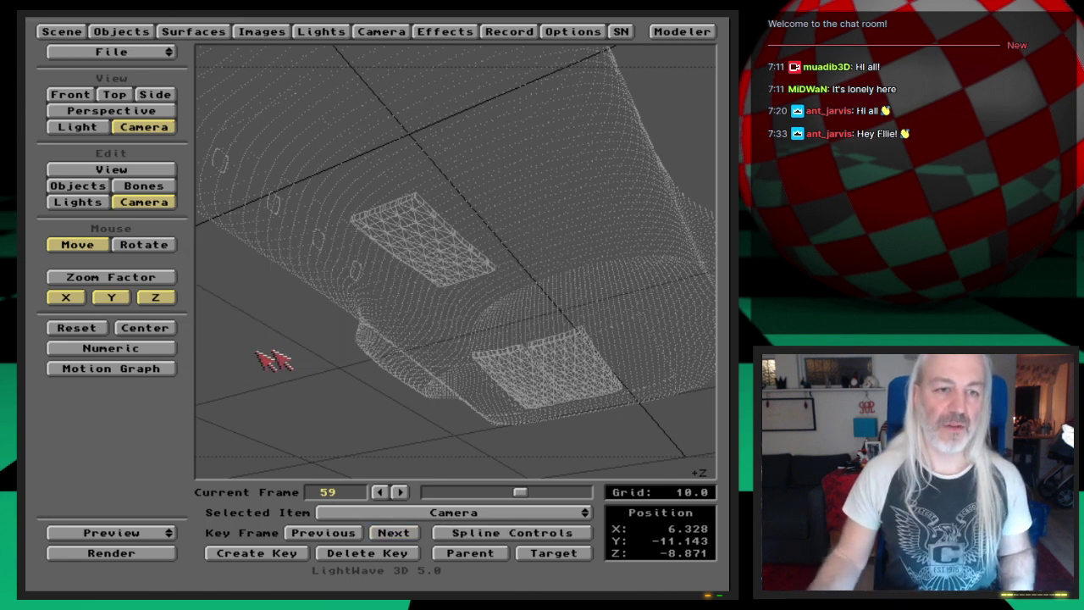
# Step: Create a camera motion key at frame 60 and set its spline to Linear
pyautogui.press('Right')
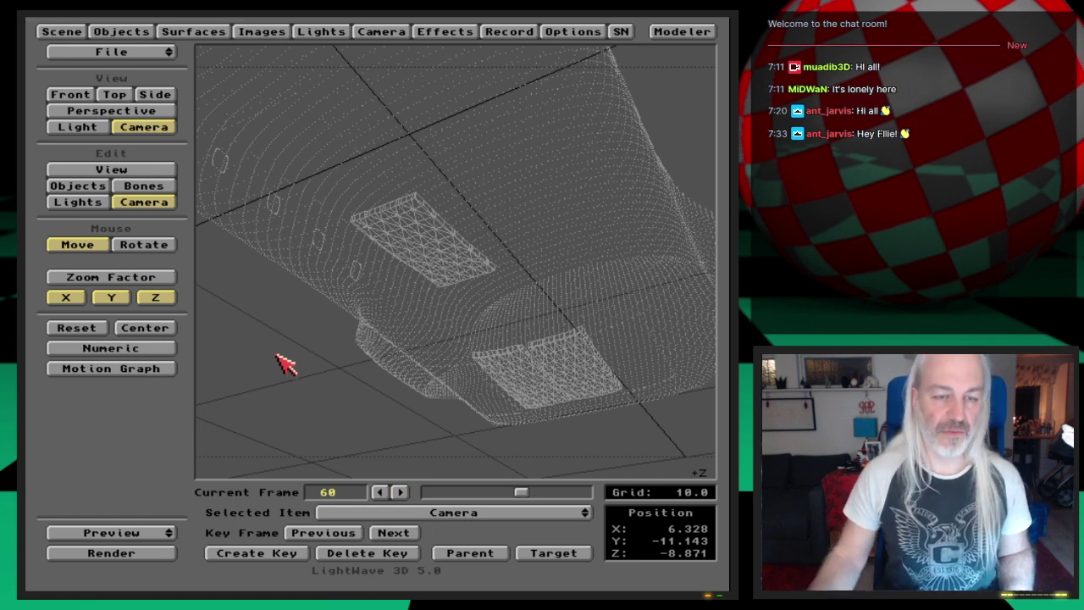
pyautogui.press('Return')
pyautogui.press('Return')
pyautogui.press('s')
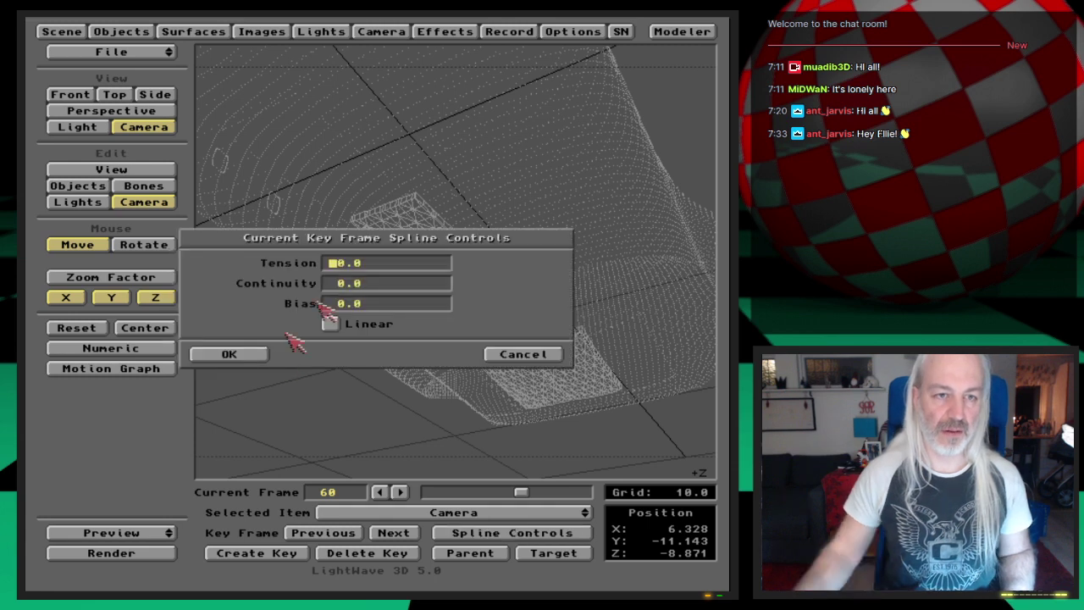
pyautogui.click(330, 324)
pyautogui.click(264, 352)
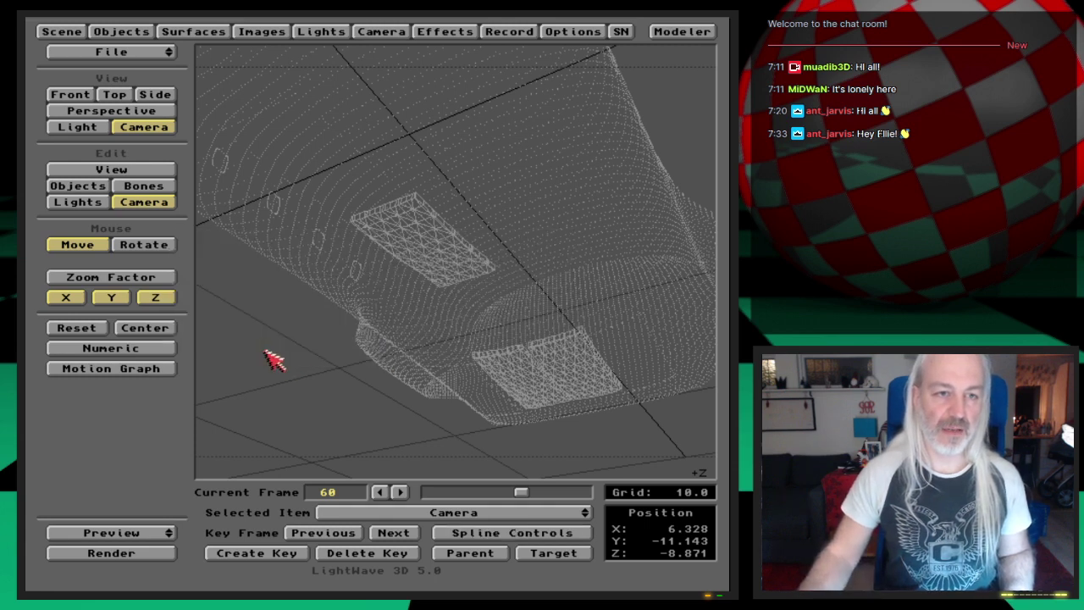
# Step: Key a closer camera view beneath the shuttle at frame 60, with heading -24° and pitch -17°, and test-render it
pyautogui.moveTo(406, 402); pyautogui.dragTo(383, 318)
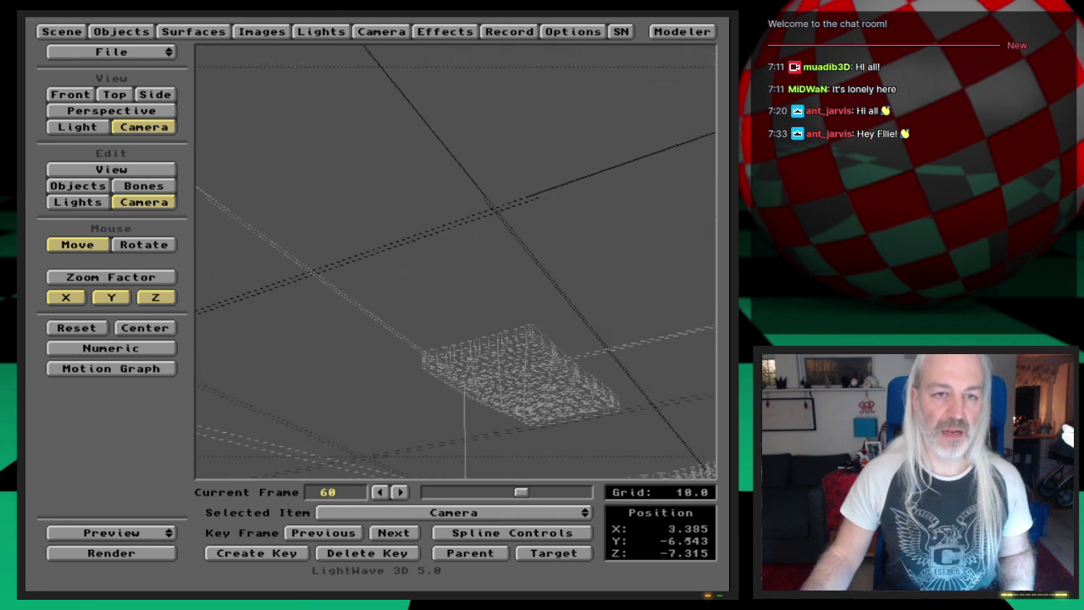
pyautogui.moveTo(399, 404); pyautogui.dragTo(413, 376)
pyautogui.press('y')
pyautogui.press('Return')
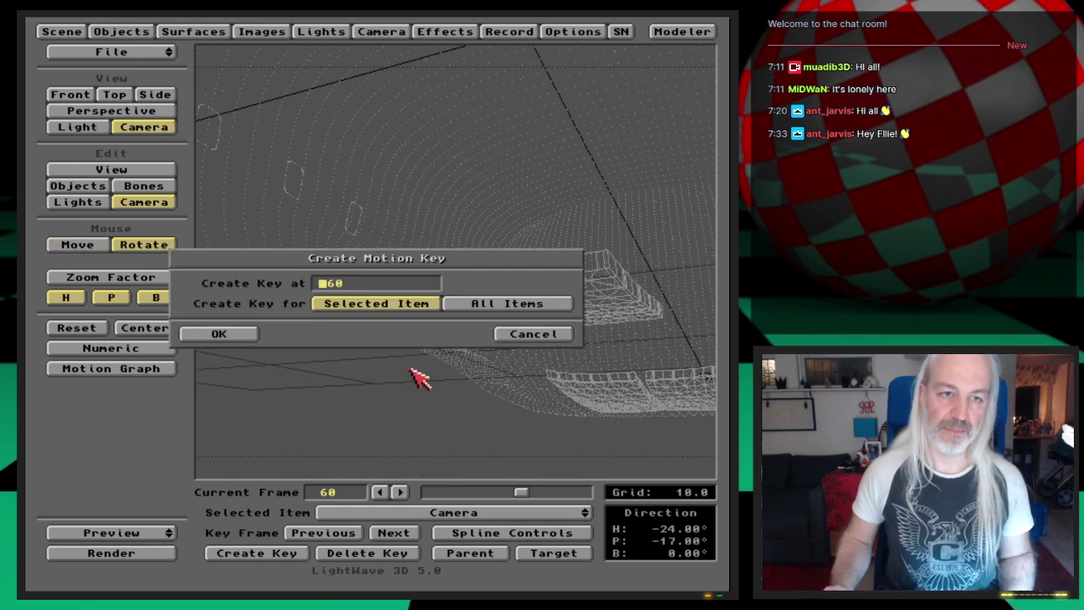
pyautogui.press('Return')
pyautogui.press('F9')
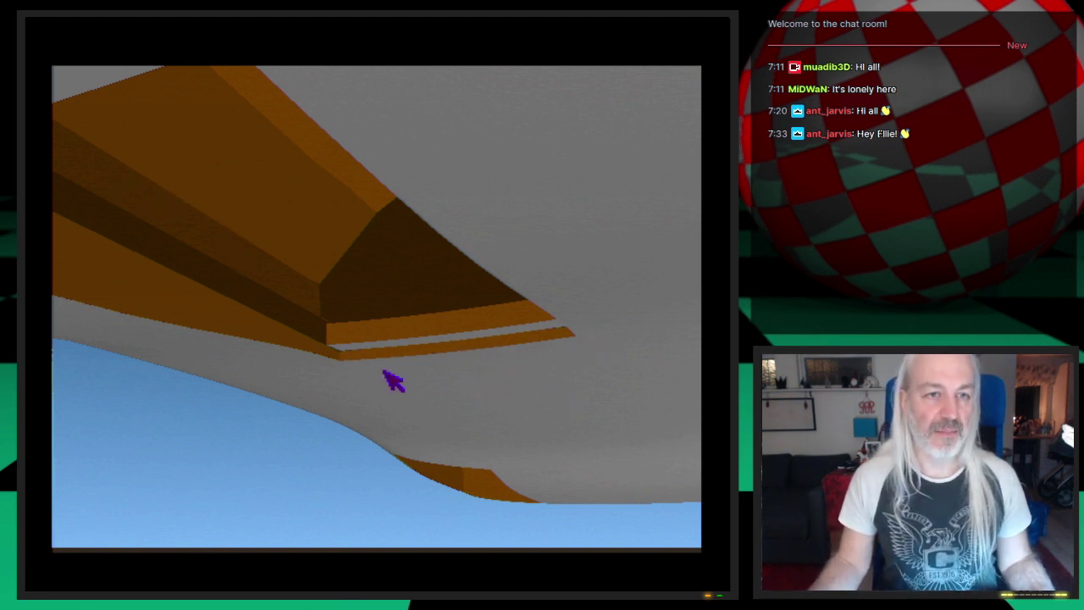
pyautogui.click(423, 389)
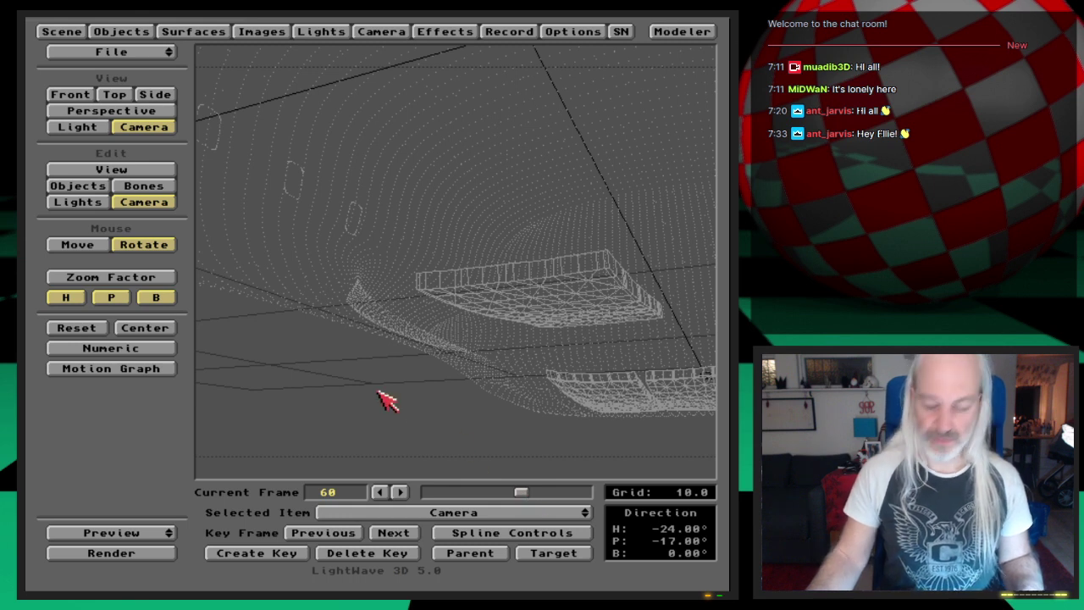
# Step: Move the camera up inside the shuttle above the front gear cover, to about X 0.07, Y -2.42, Z 0.02
pyautogui.press('2')
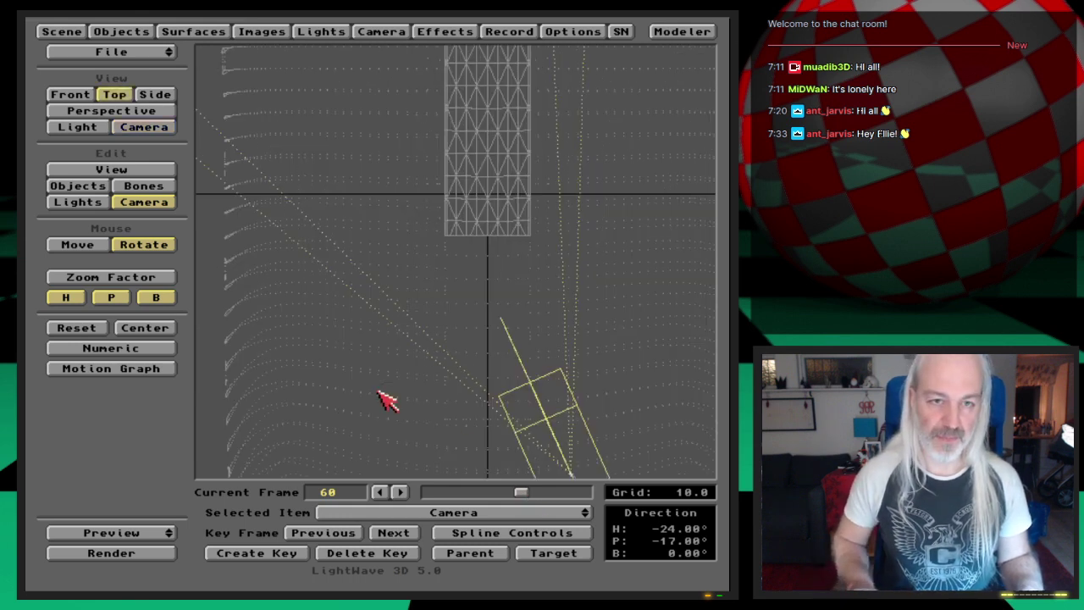
pyautogui.moveTo(548, 433); pyautogui.dragTo(456, 154)
pyautogui.press('t')
pyautogui.moveTo(571, 474); pyautogui.dragTo(556, 423)
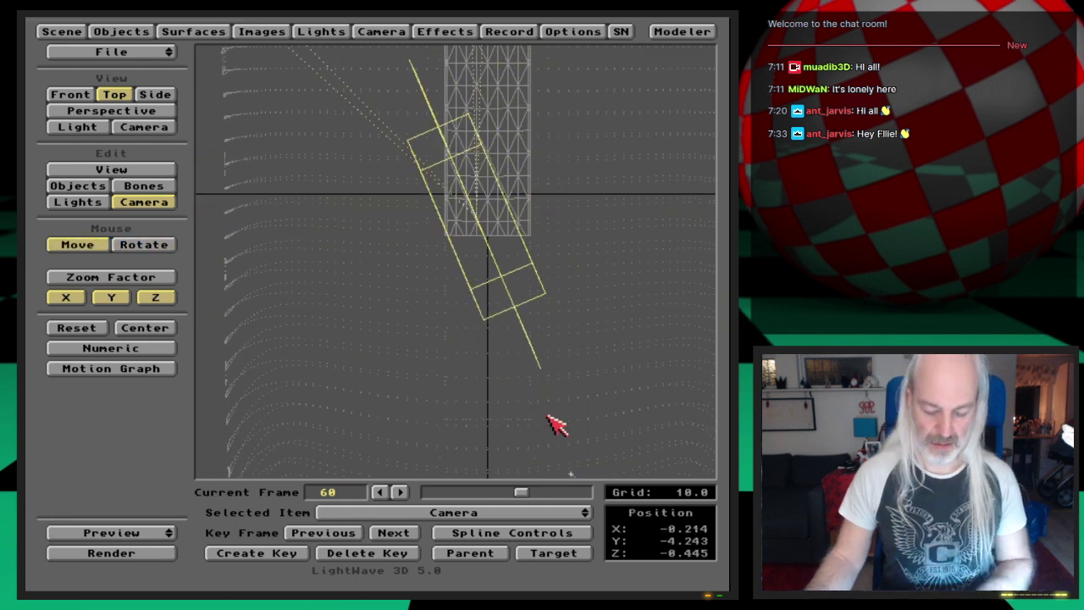
pyautogui.press('.')
pyautogui.moveTo(542, 347); pyautogui.dragTo(567, 296)
pyautogui.press('1')
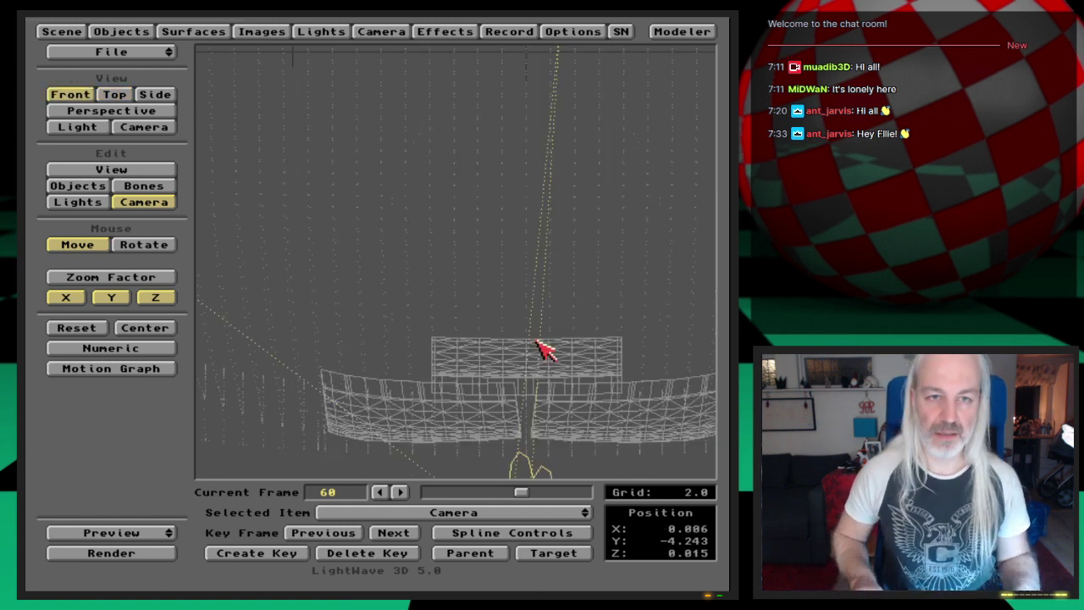
pyautogui.moveTo(479, 412); pyautogui.dragTo(484, 251)
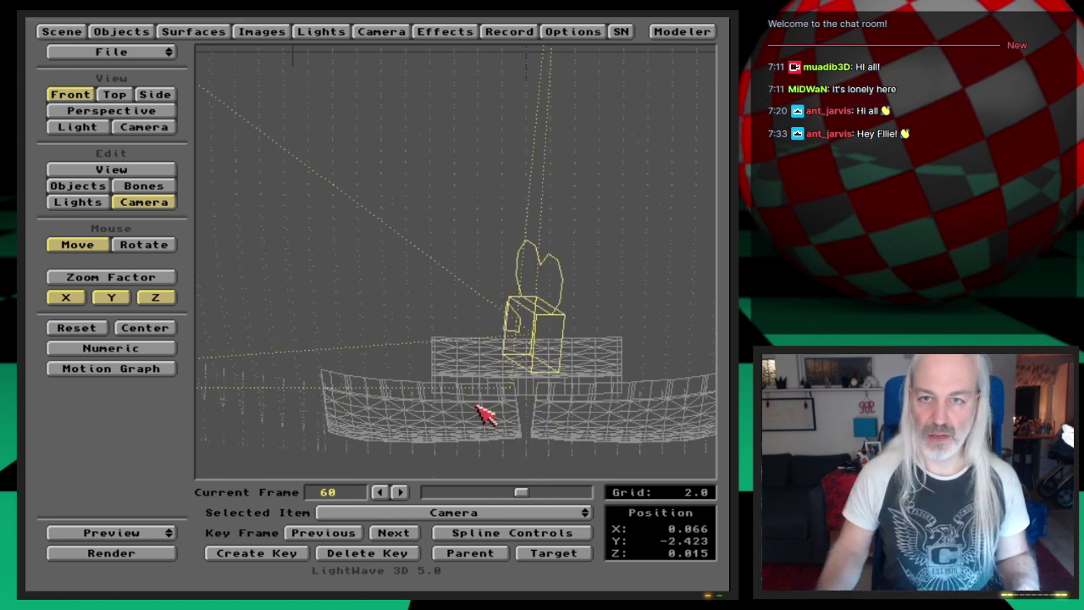
# Step: Rotate the camera inside the shuttle to heading -178° and pitch 10°
pyautogui.press('3')
pyautogui.press('y')
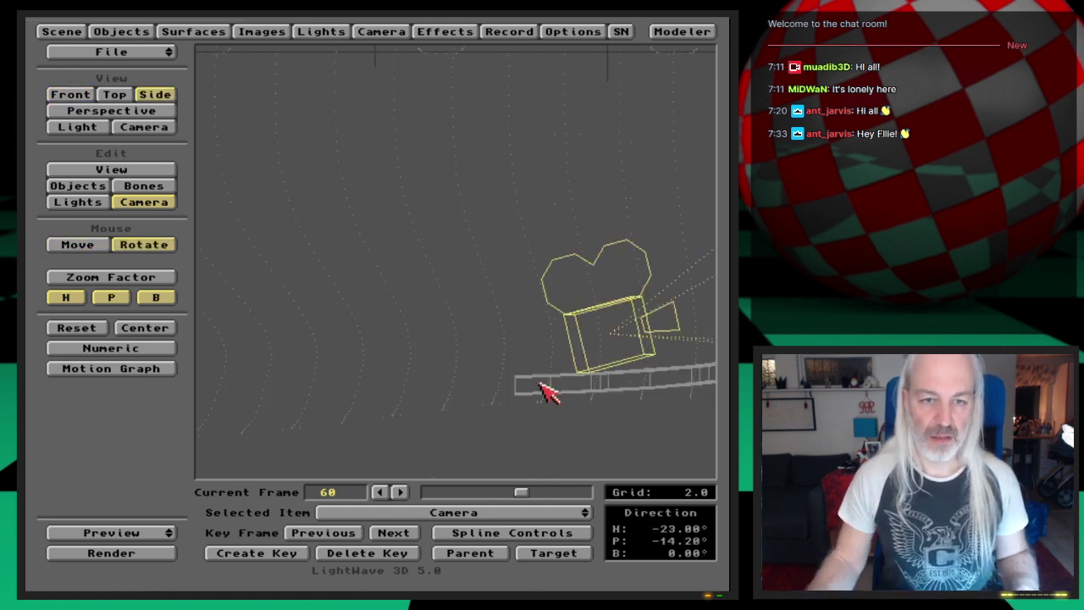
pyautogui.moveTo(547, 400); pyautogui.dragTo(588, 375)
pyautogui.press('5')
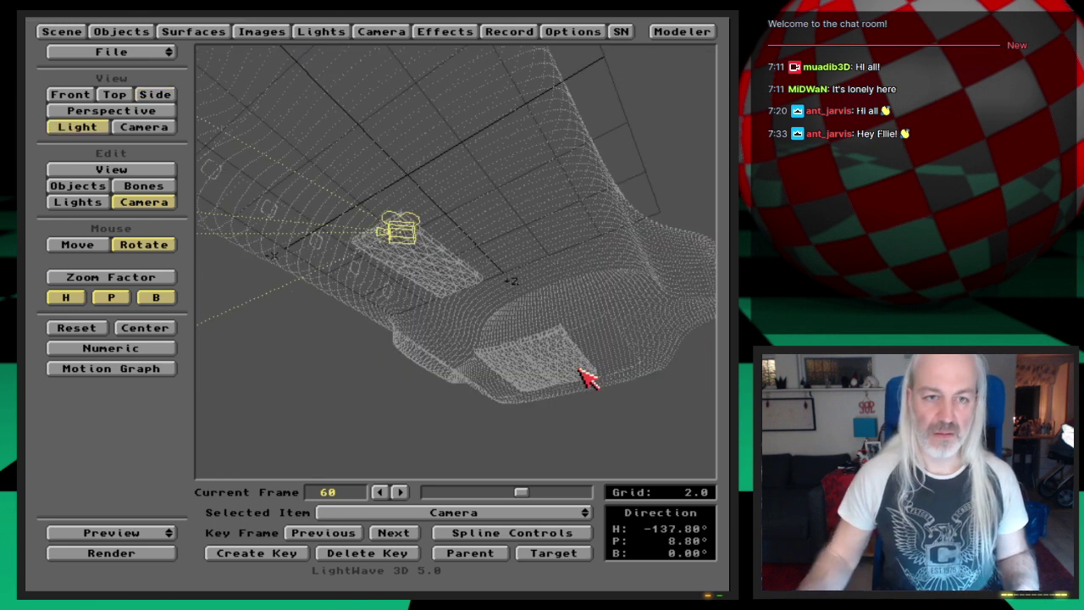
pyautogui.press('6')
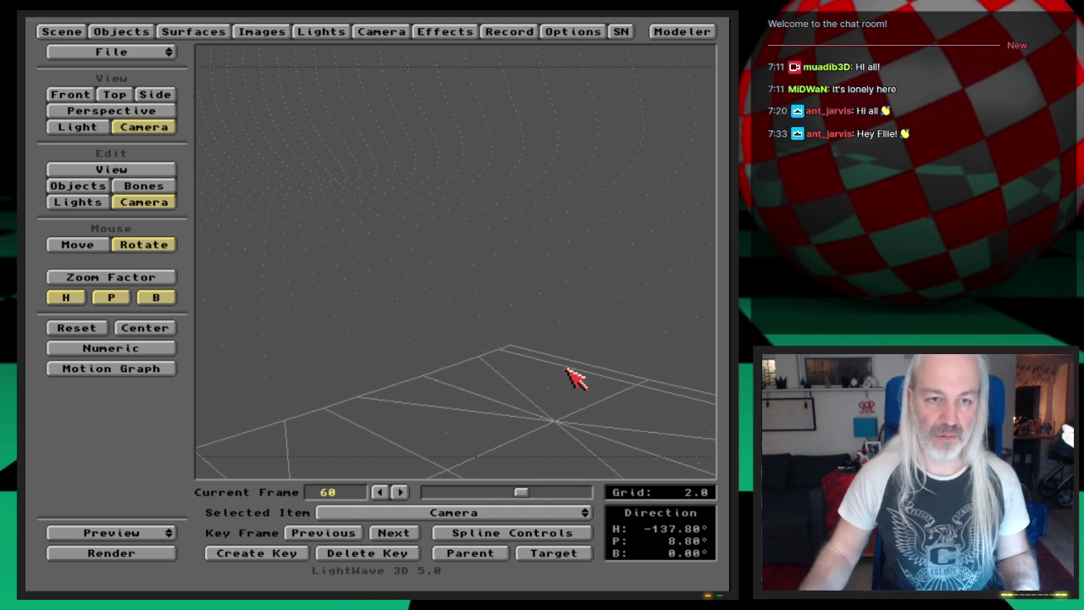
pyautogui.moveTo(548, 365); pyautogui.dragTo(240, 335)
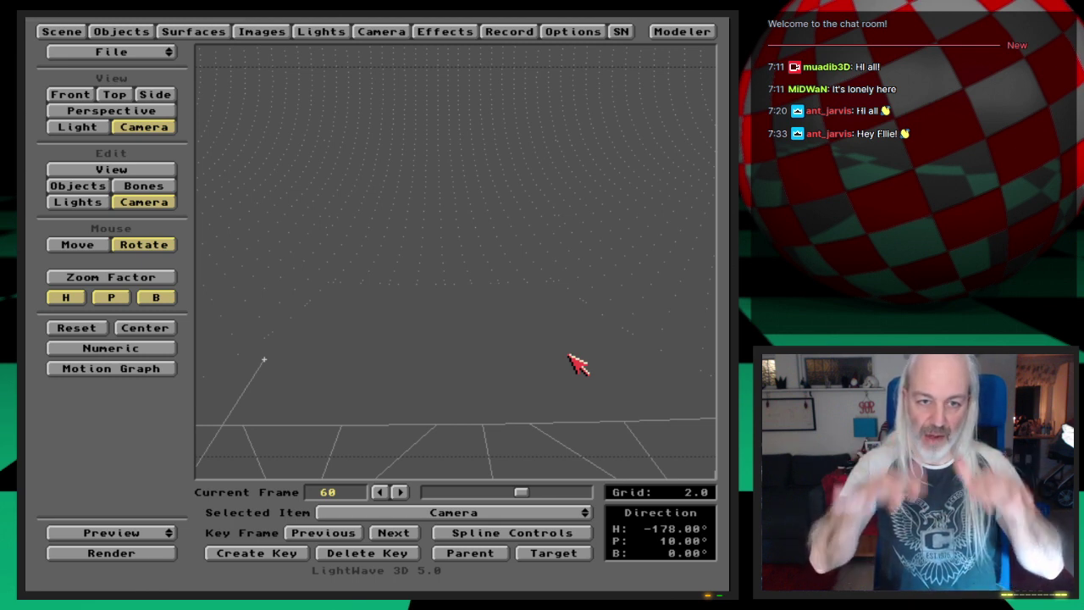
# Step: Key the camera's new position and rotation at frame 60 and test-render that frame
pyautogui.press('Return')
pyautogui.press('Return')
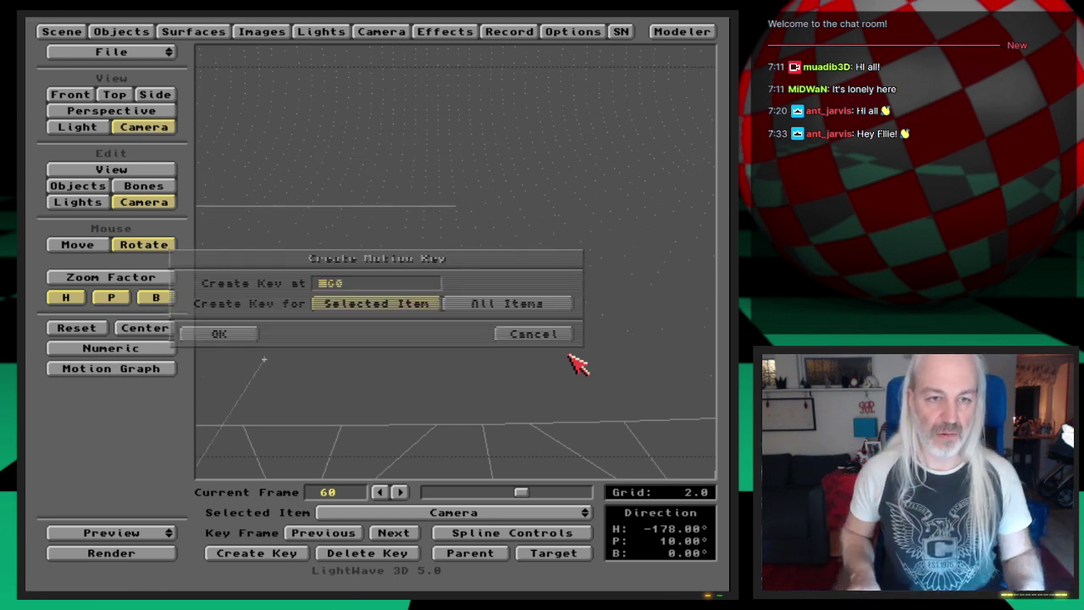
pyautogui.press('F9')
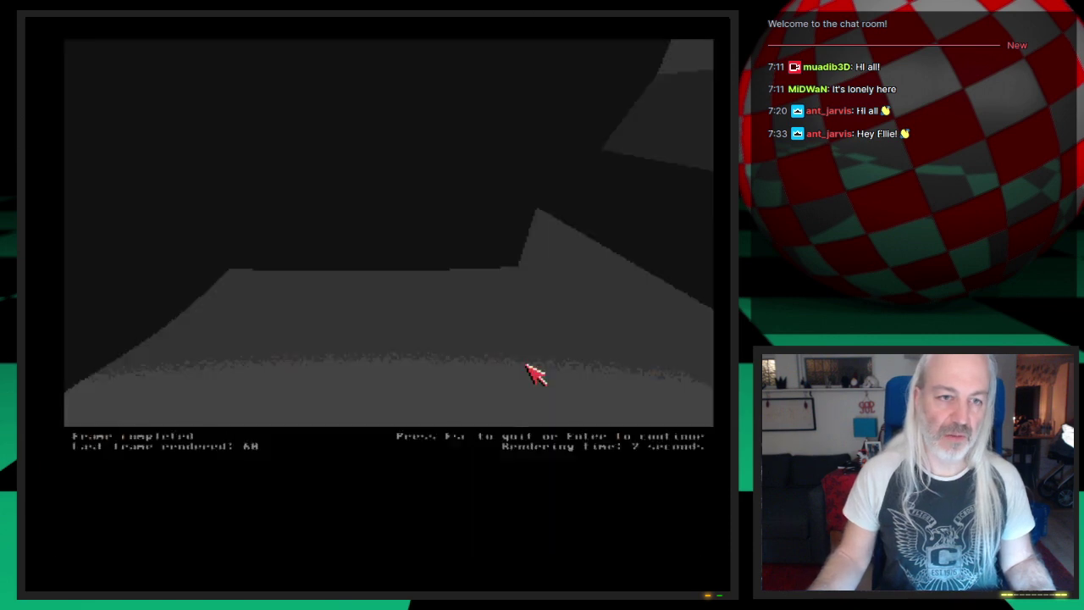
pyautogui.press('Escape')
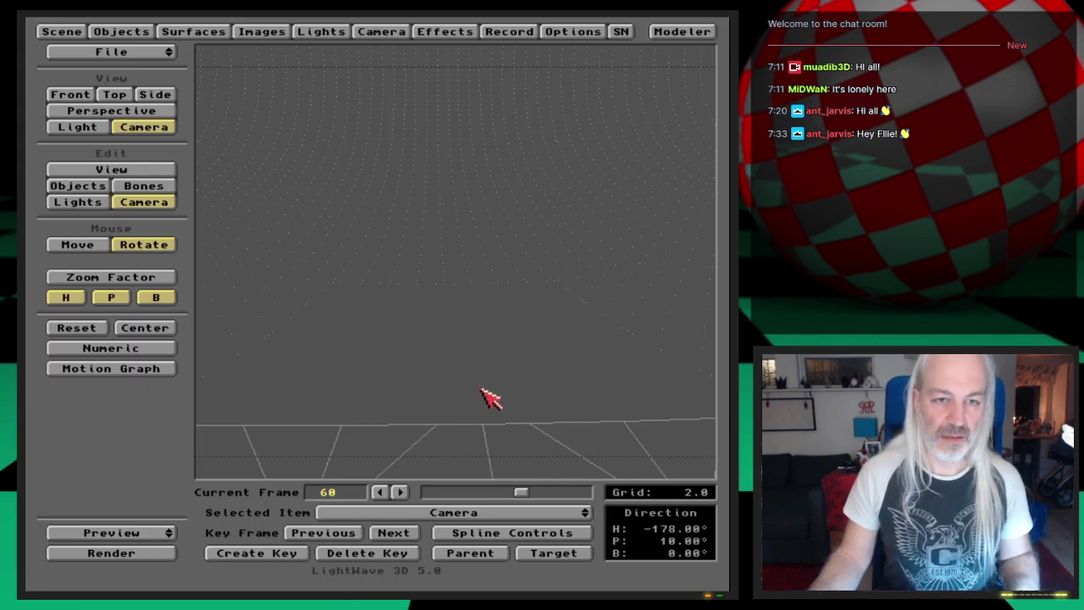
# Step: Move the camera to about X 0.076, Y -2.323, Z 0.295 inside the shuttle, key it at frame 60 and test-render
pyautogui.press('t')
pyautogui.moveTo(498, 392); pyautogui.dragTo(494, 363)
pyautogui.press('y')
pyautogui.press('z')
pyautogui.press('t')
pyautogui.press('Return')
pyautogui.press('Return')
pyautogui.press('F9')
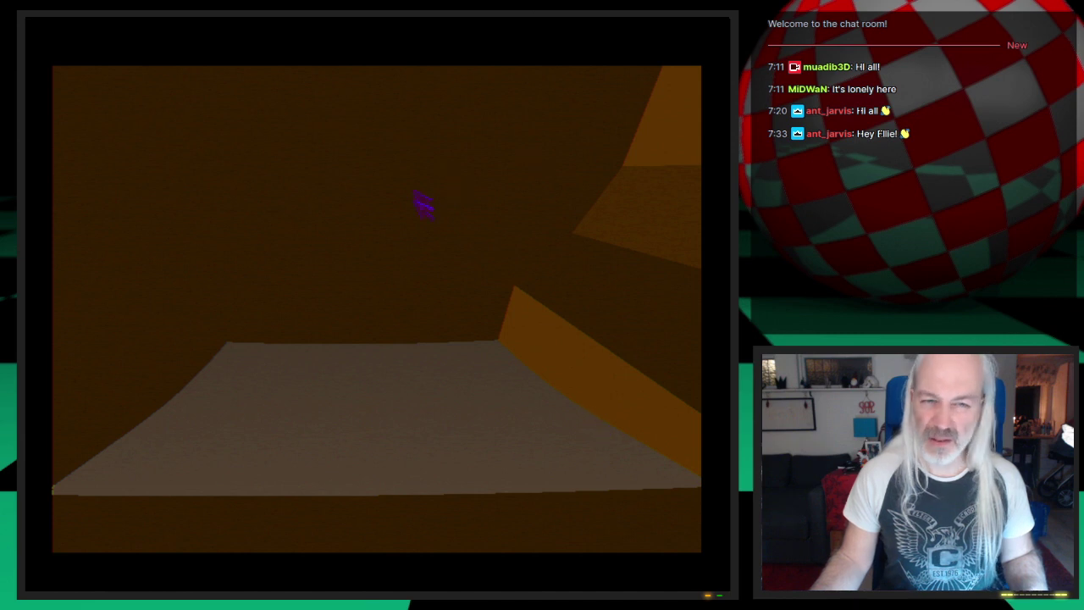
# Step: Test-render frame 60 again to examine the lighting around the gear opening inside the shuttle
pyautogui.press('Escape')
pyautogui.press('l')
pyautogui.press('F9')
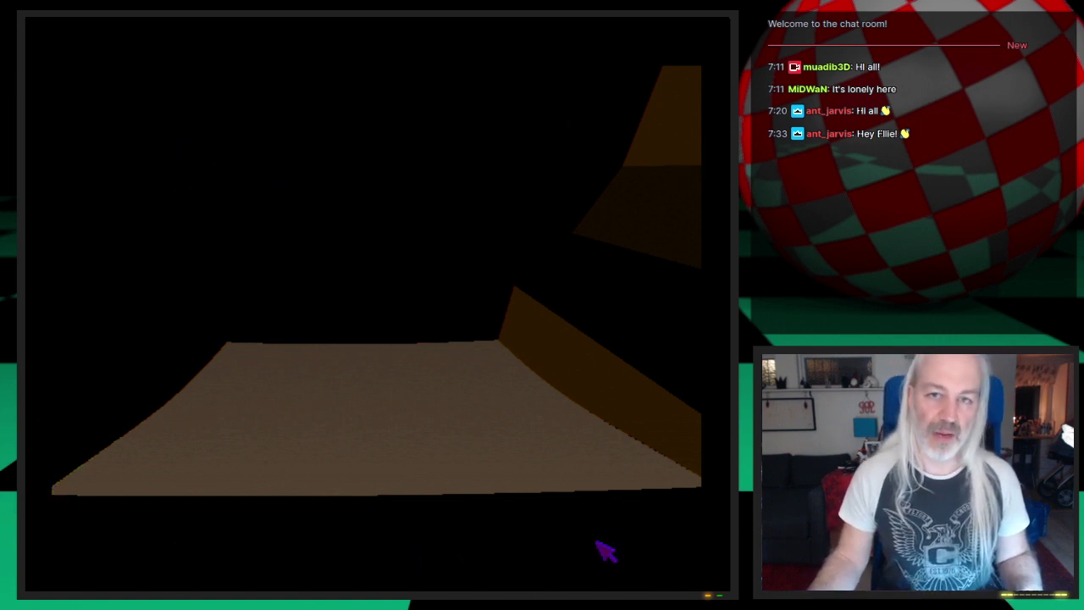
pyautogui.click(477, 449)
pyautogui.click(336, 28)
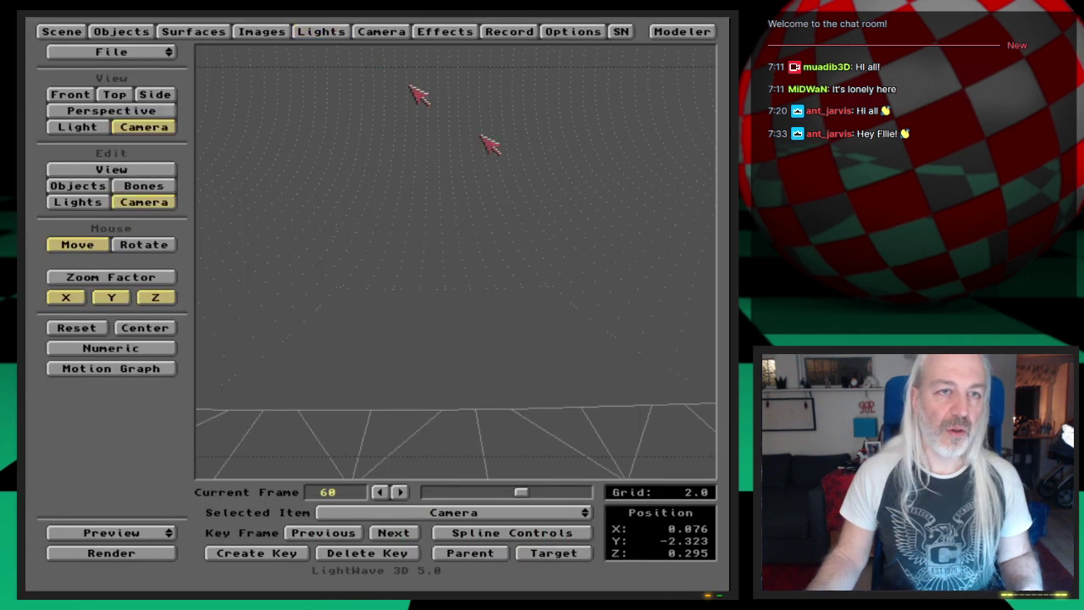
# Step: Save the scene over Shuttle-GearDoorsAnimated and save all objects in the scene
pyautogui.press('s')
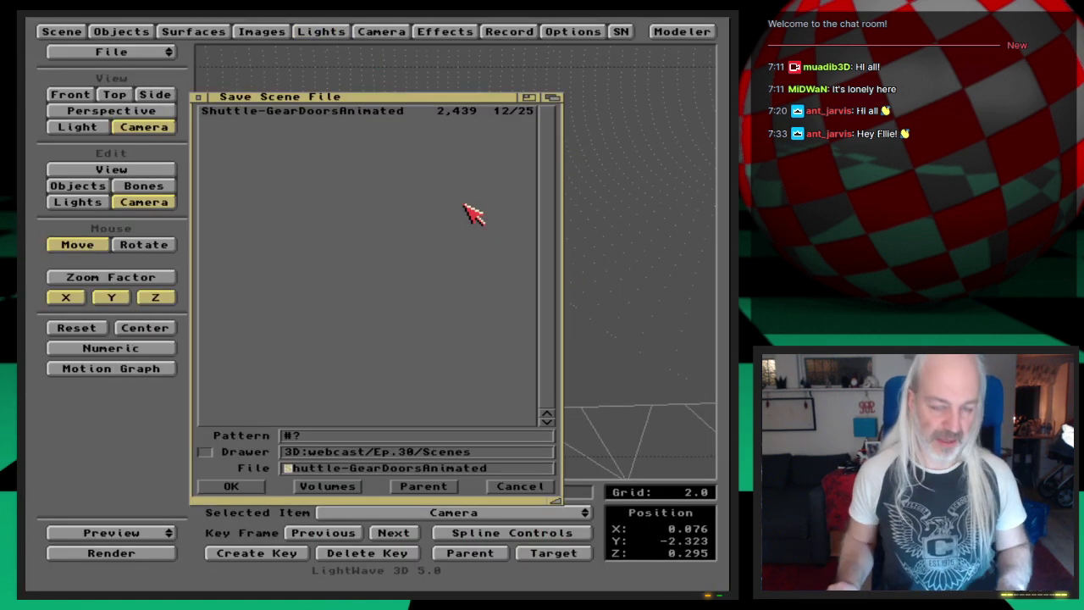
pyautogui.press('Return')
pyautogui.press('Return')
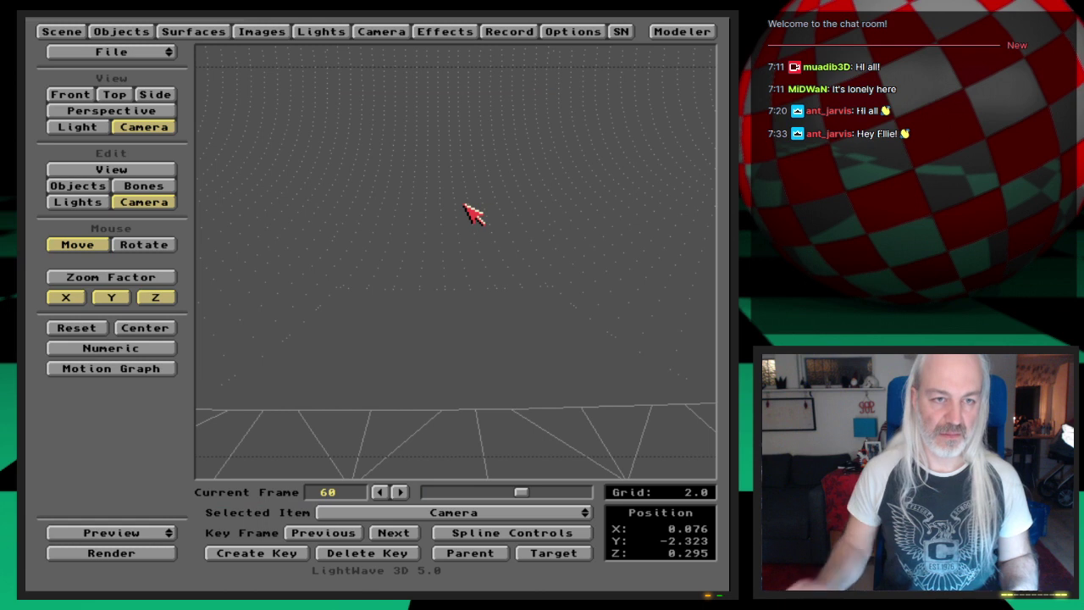
pyautogui.click(150, 31)
pyautogui.click(432, 165)
pyautogui.click(254, 316)
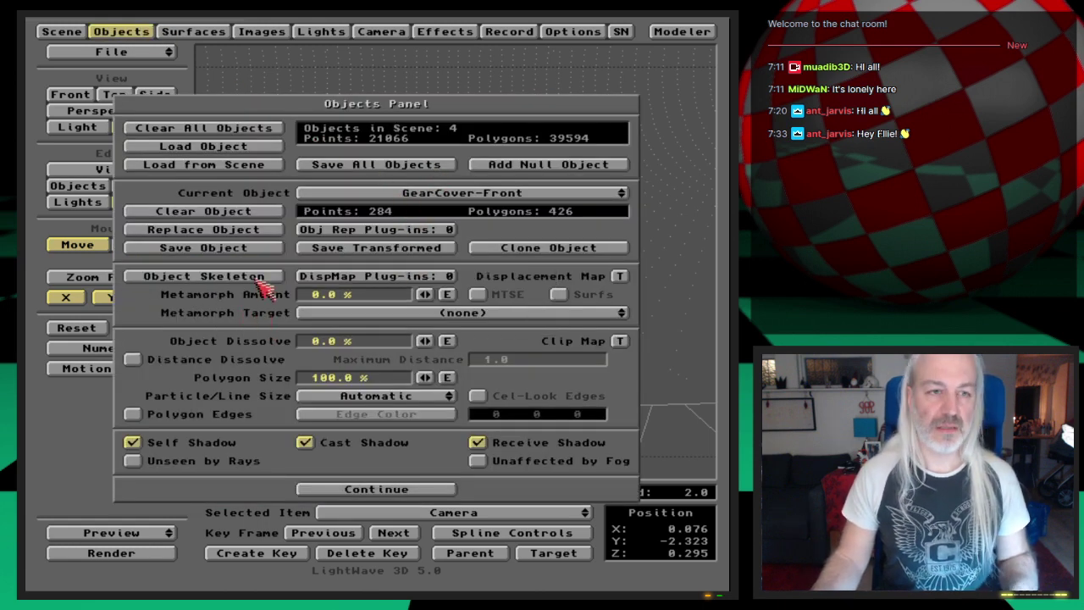
# Step: Switch to Modeler and examine the landing gear openings in the shuttle's underside
pyautogui.click(146, 31)
pyautogui.press('super+m')
pyautogui.press('super+m')
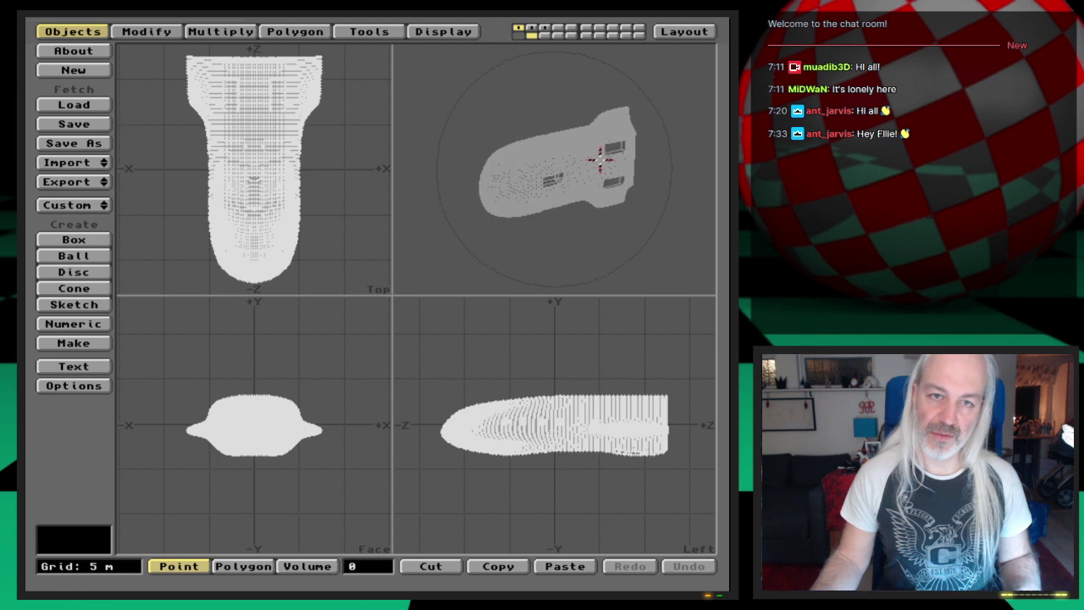
pyautogui.moveTo(611, 161); pyautogui.dragTo(502, 201)
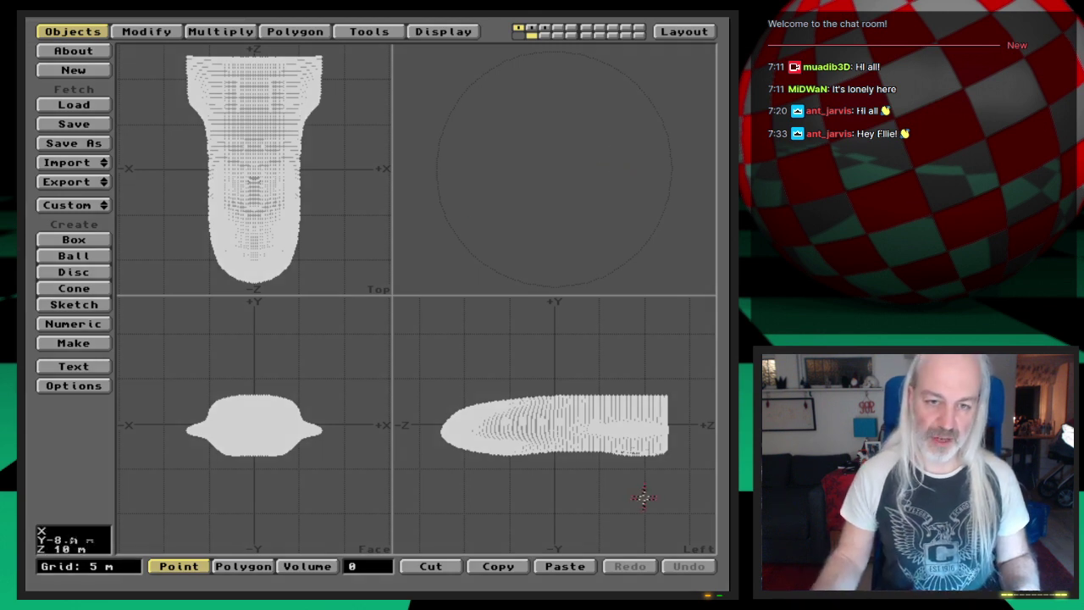
pyautogui.press('.')
pyautogui.press('.')
pyautogui.press('.')
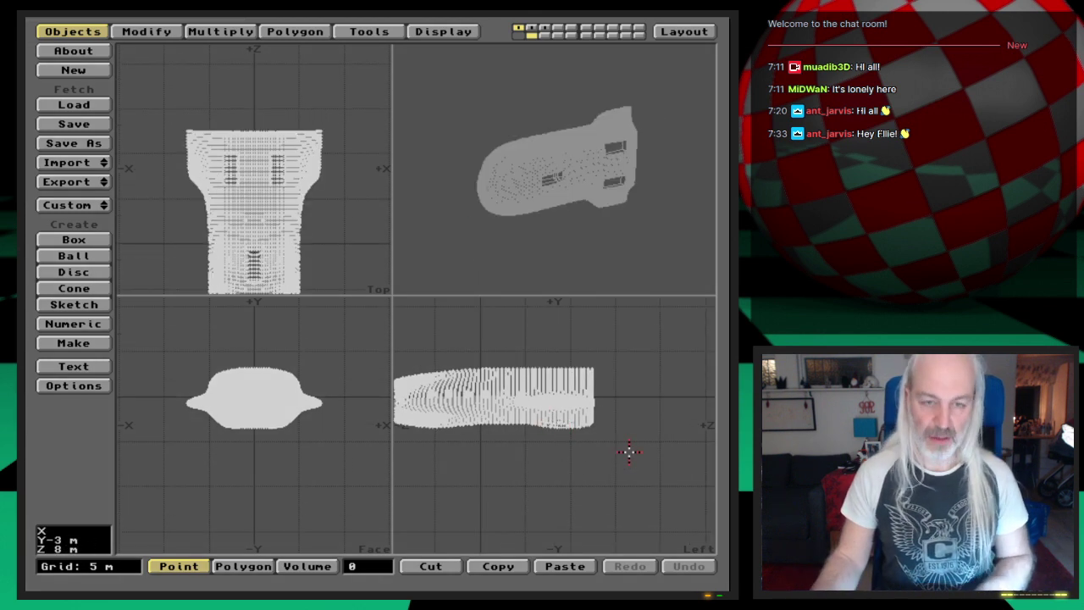
pyautogui.press('.')
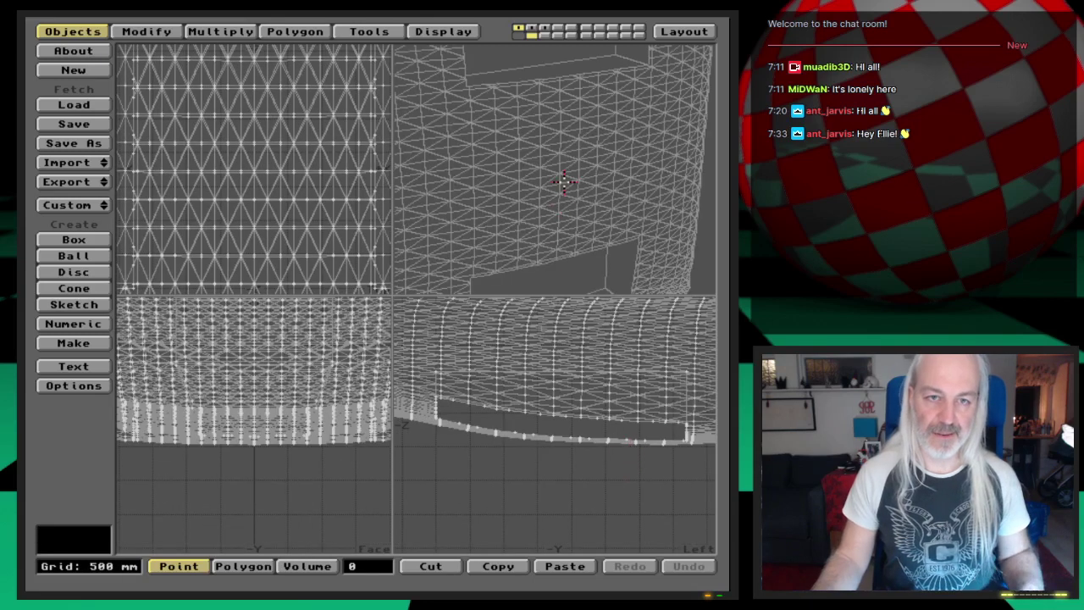
pyautogui.press('g')
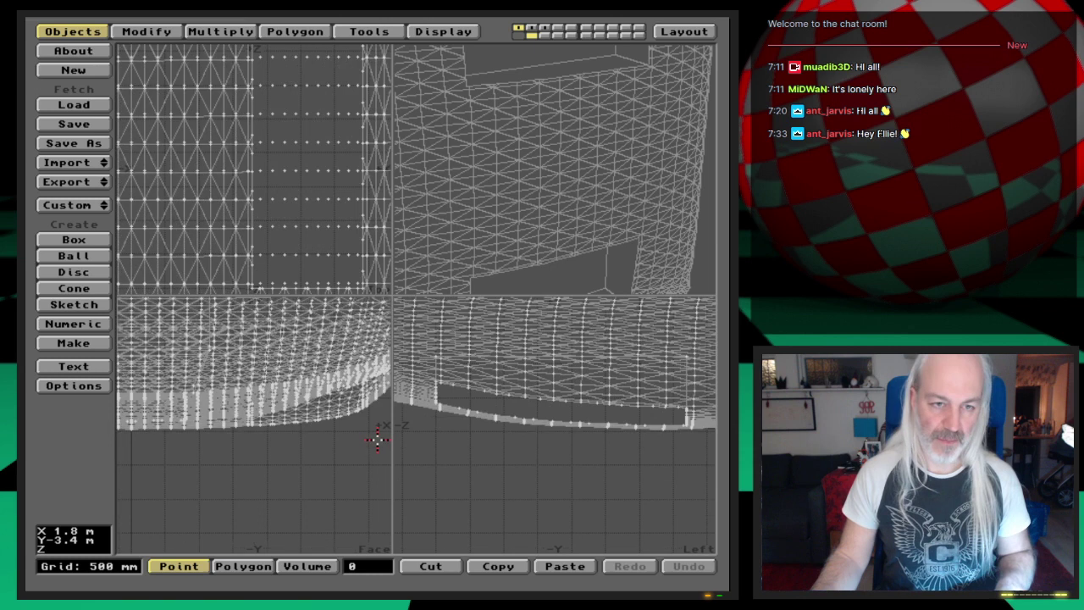
pyautogui.press('g')
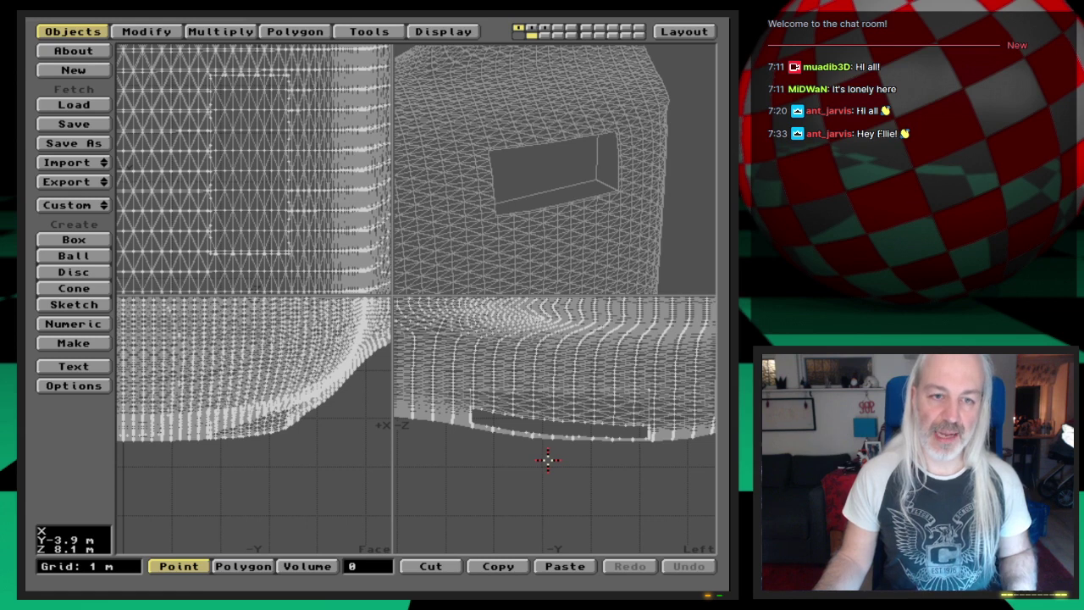
# Step: Select the polygons with surface Shuttle-GearInside, hide all unselected geometry and drop the selection
pyautogui.press('w')
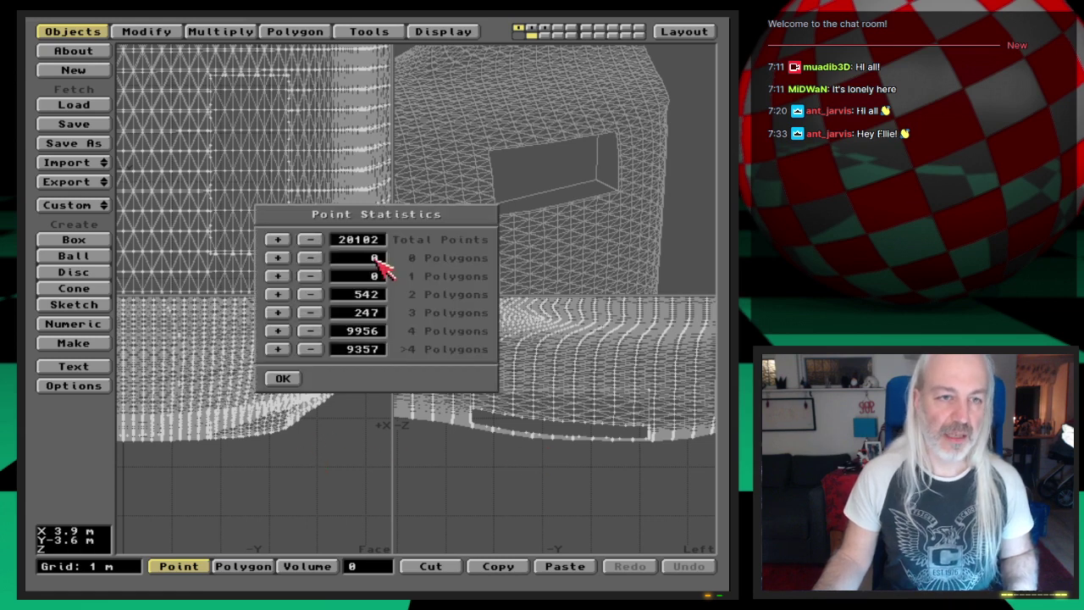
pyautogui.click(283, 378)
pyautogui.press('space')
pyautogui.press('w')
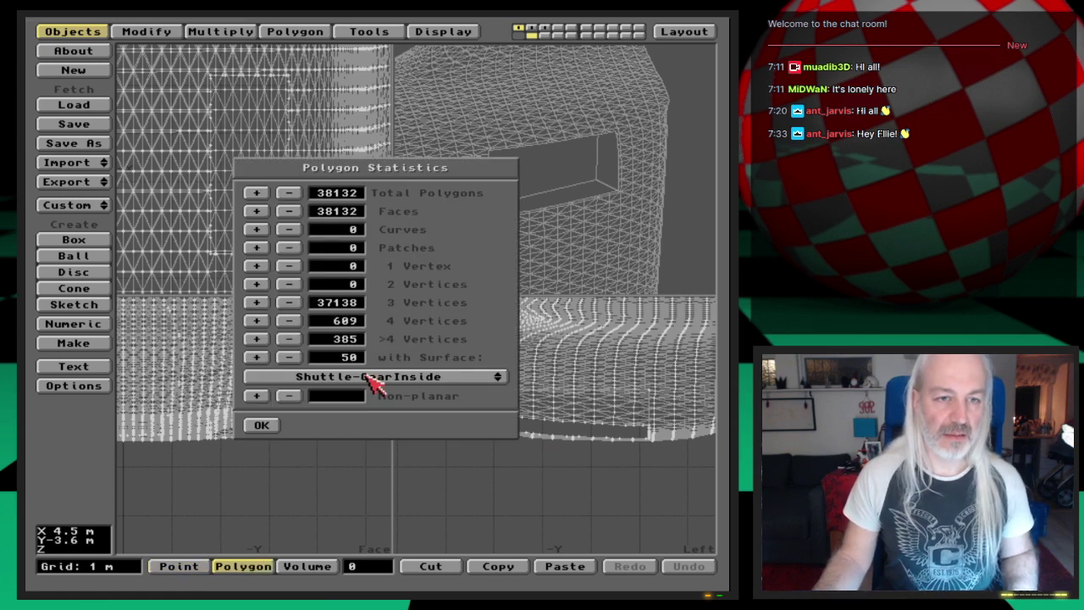
pyautogui.click(258, 358)
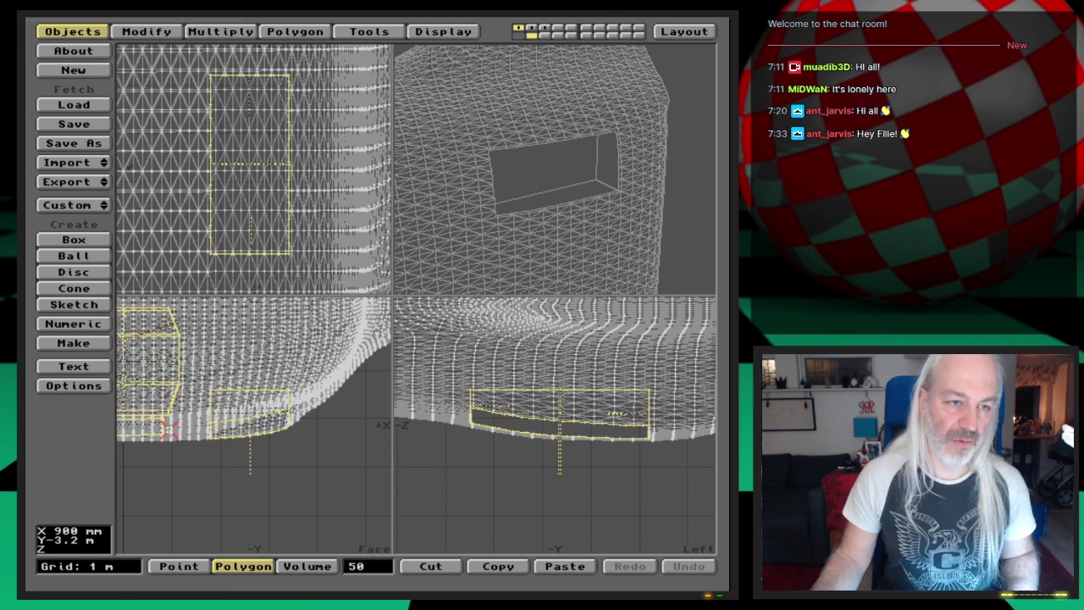
pyautogui.press('g')
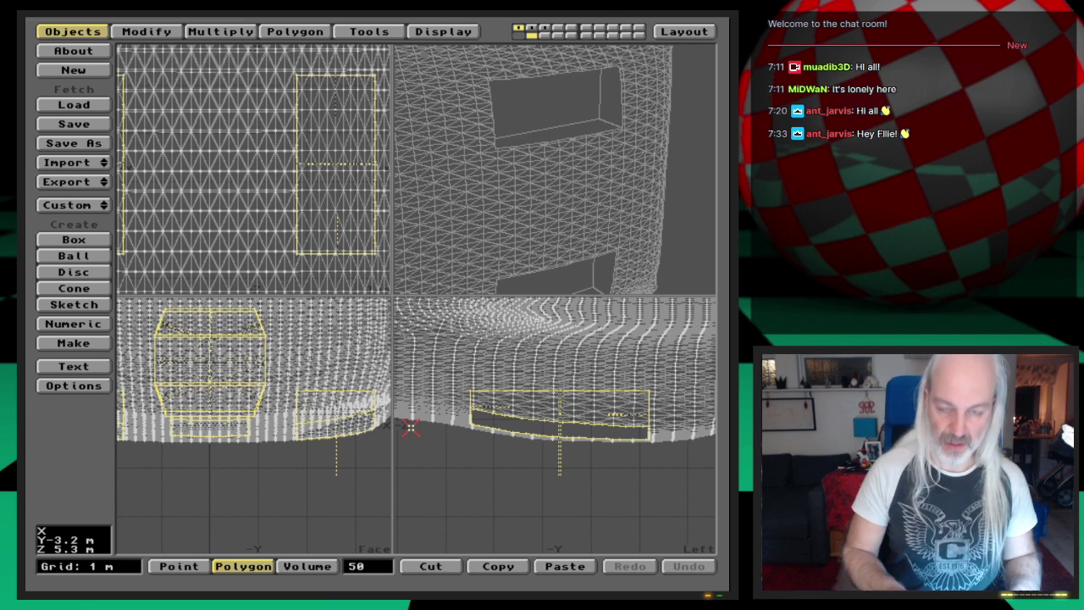
pyautogui.press('=')
pyautogui.press('/')
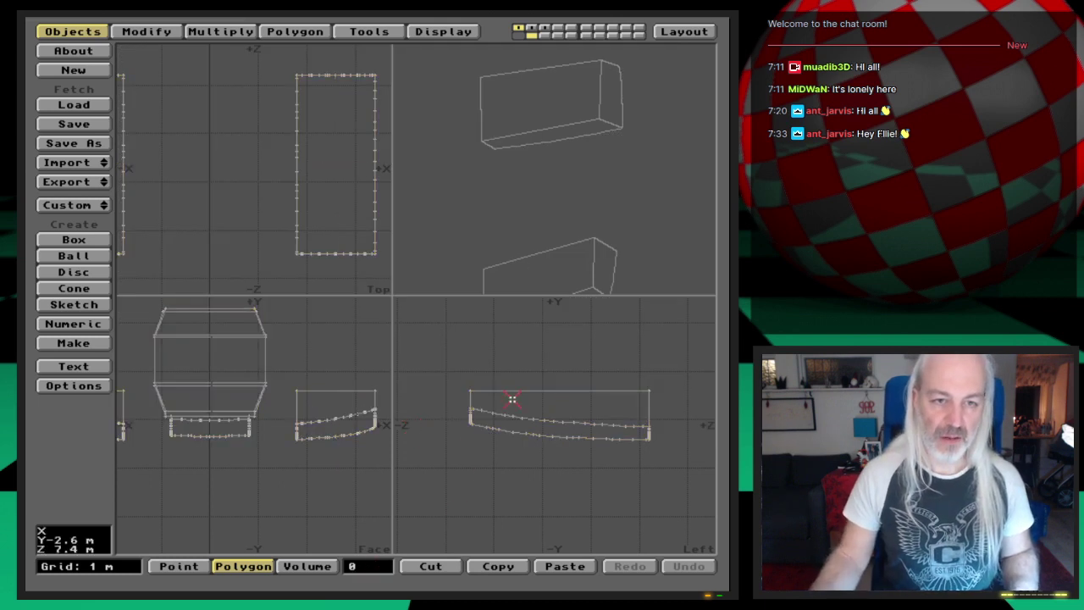
# Step: Save the cavity shape on layer 2 over the object file GearBay-FrontCavity2
pyautogui.press('2')
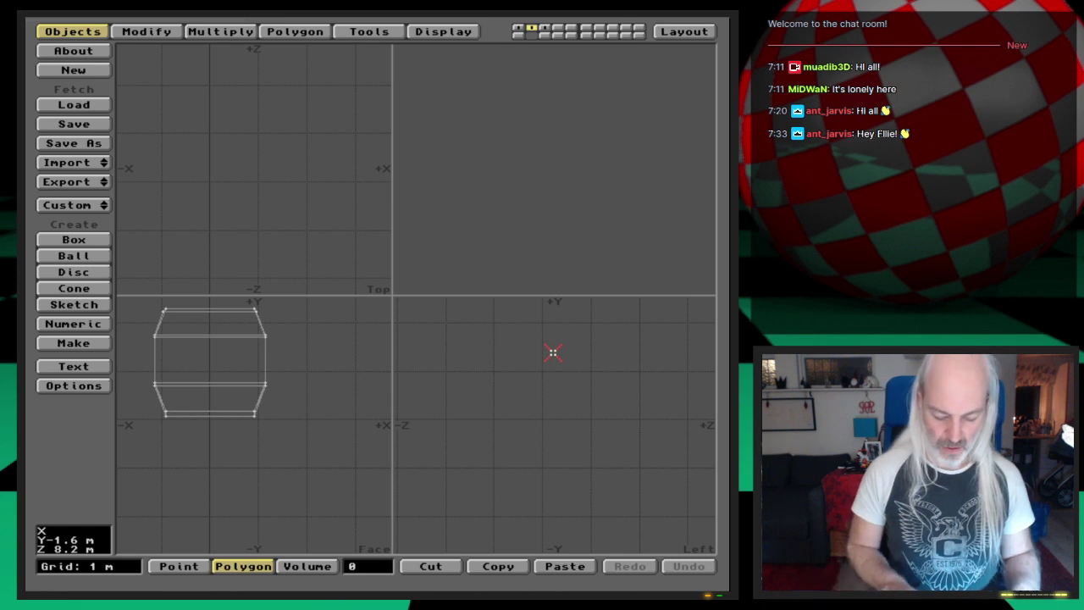
pyautogui.press('a')
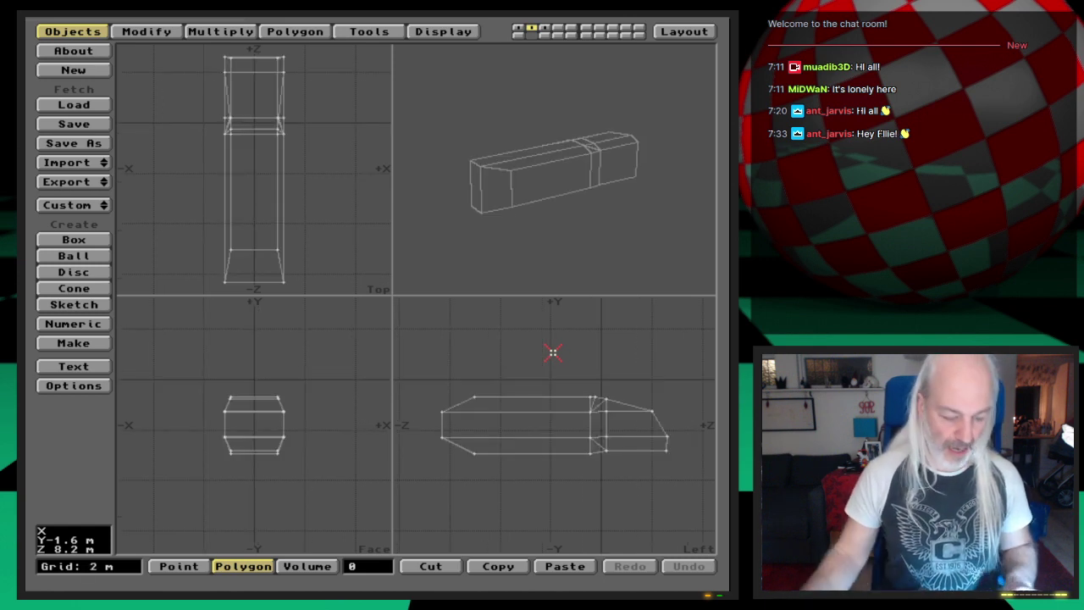
pyautogui.hotkey('shift', 's')
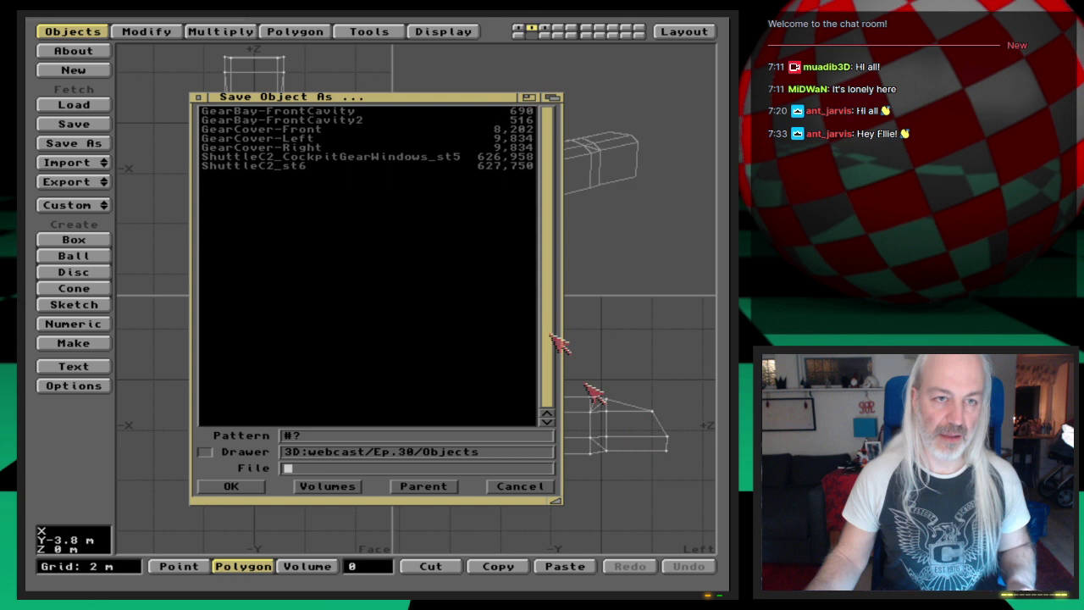
pyautogui.click(357, 120)
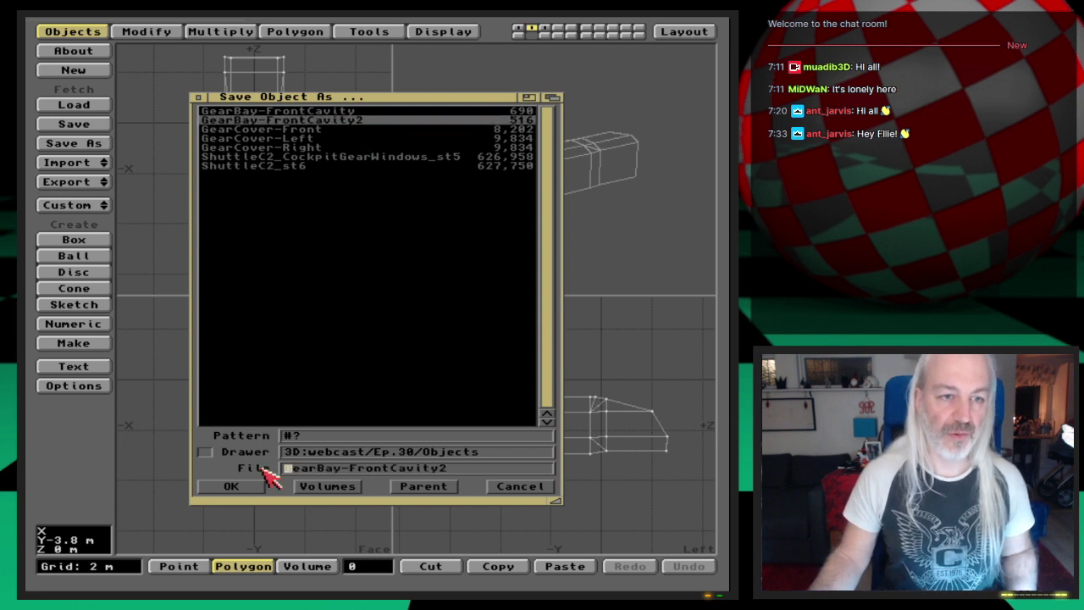
pyautogui.click(239, 488)
pyautogui.click(66, 315)
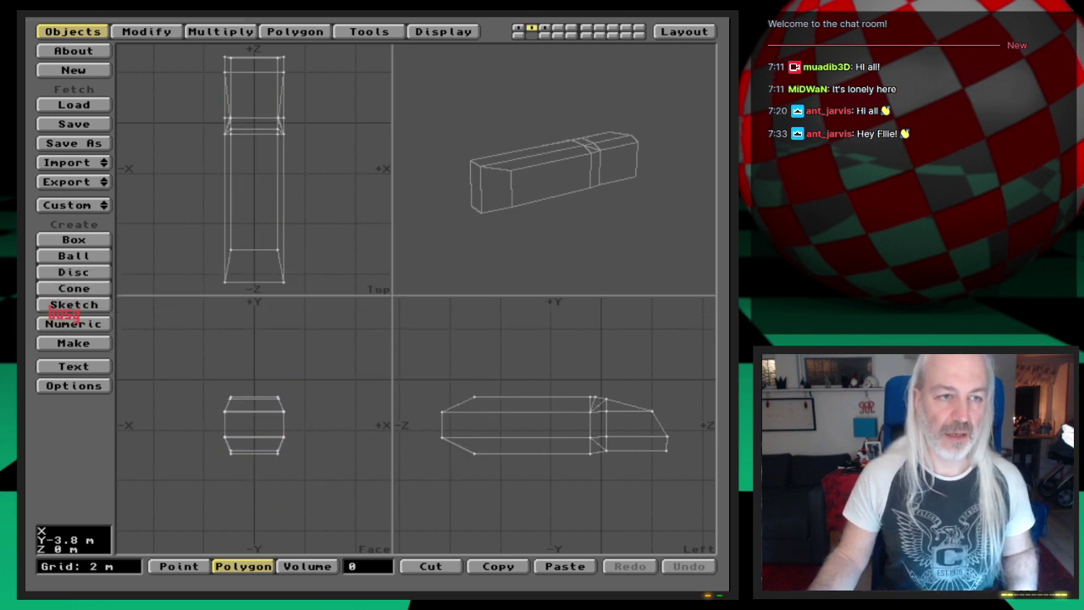
# Step: Cut the flat rectangle from layer 3 and the cavity shape from layer 2, leaving empty layer 2 active
pyautogui.press('3')
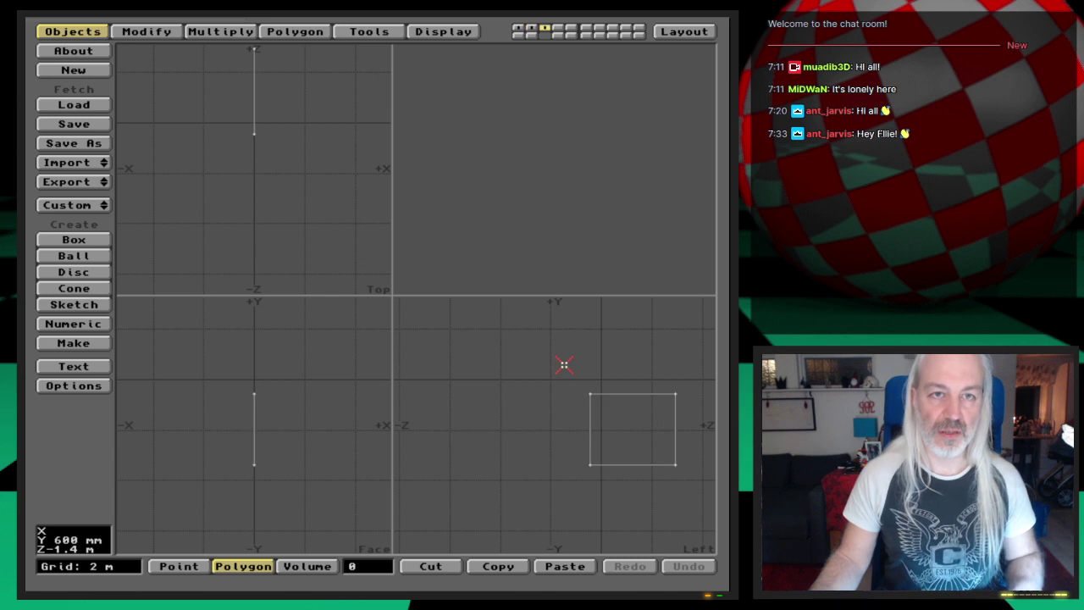
pyautogui.press('x')
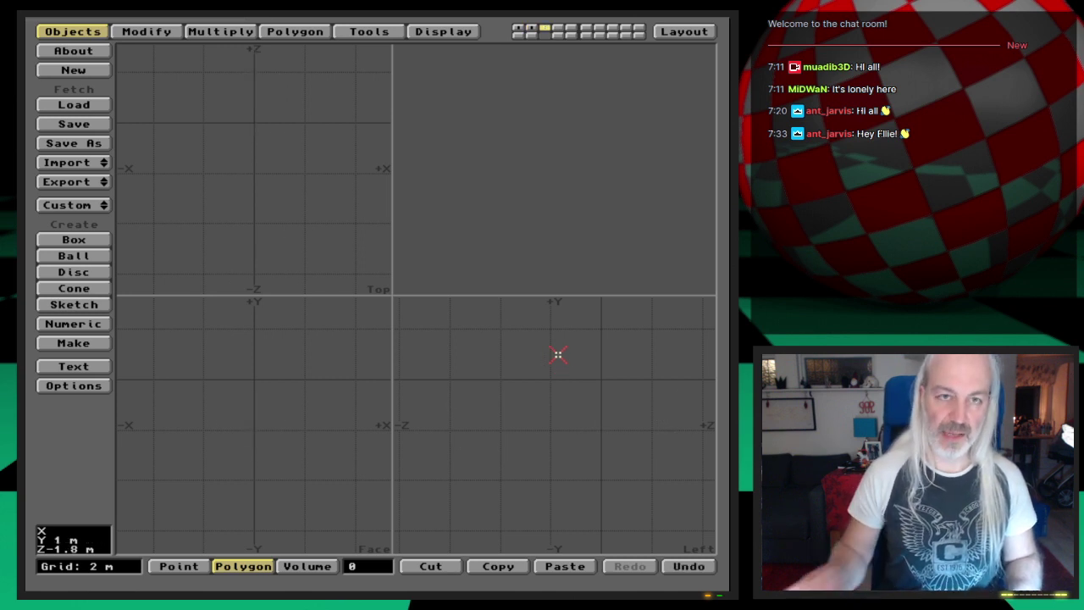
pyautogui.press('2')
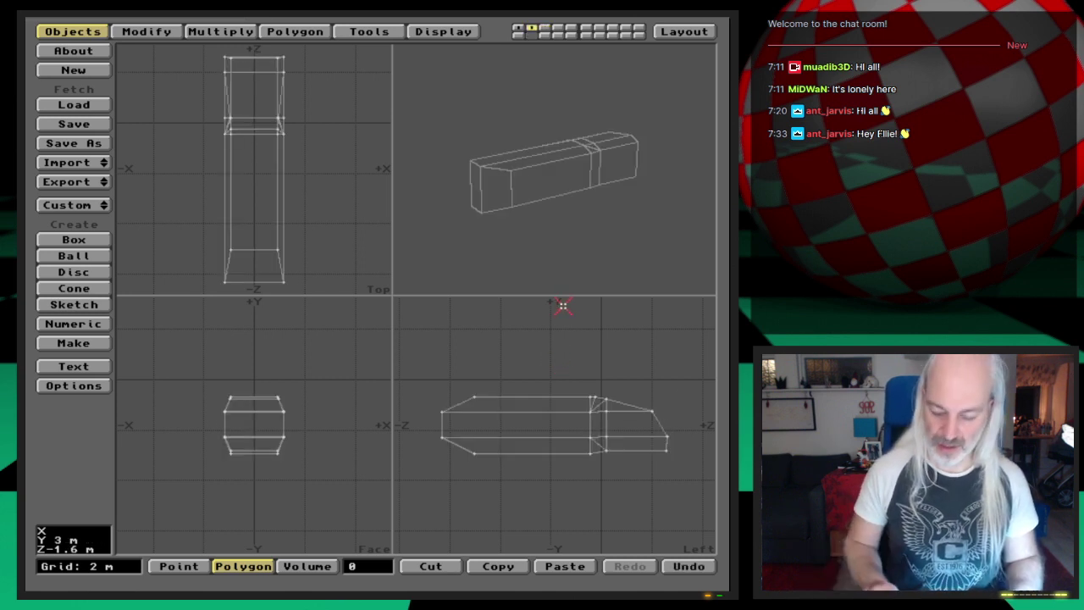
pyautogui.press('x')
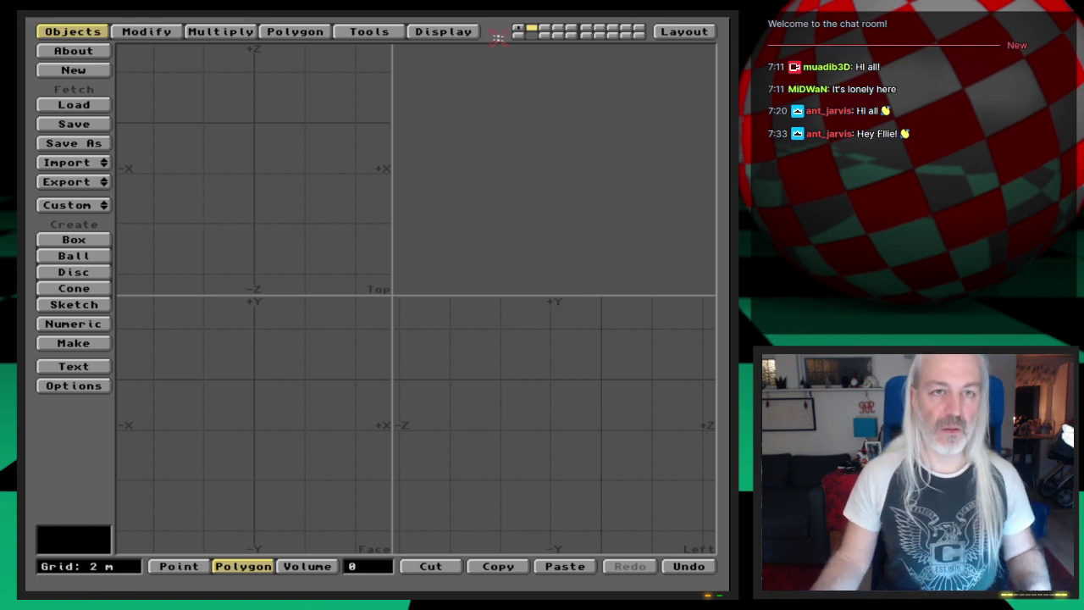
# Step: Set layer 1 as the background of layer 2, using the +X side gear bay as reference
pyautogui.click(530, 35)
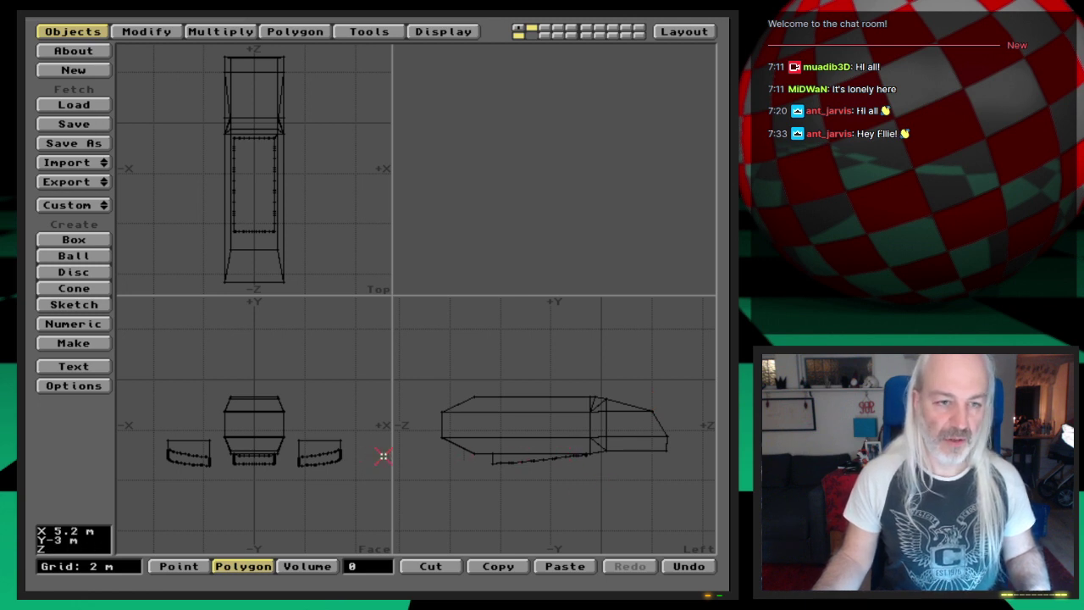
pyautogui.moveTo(672, 438); pyautogui.dragTo(394, 438)
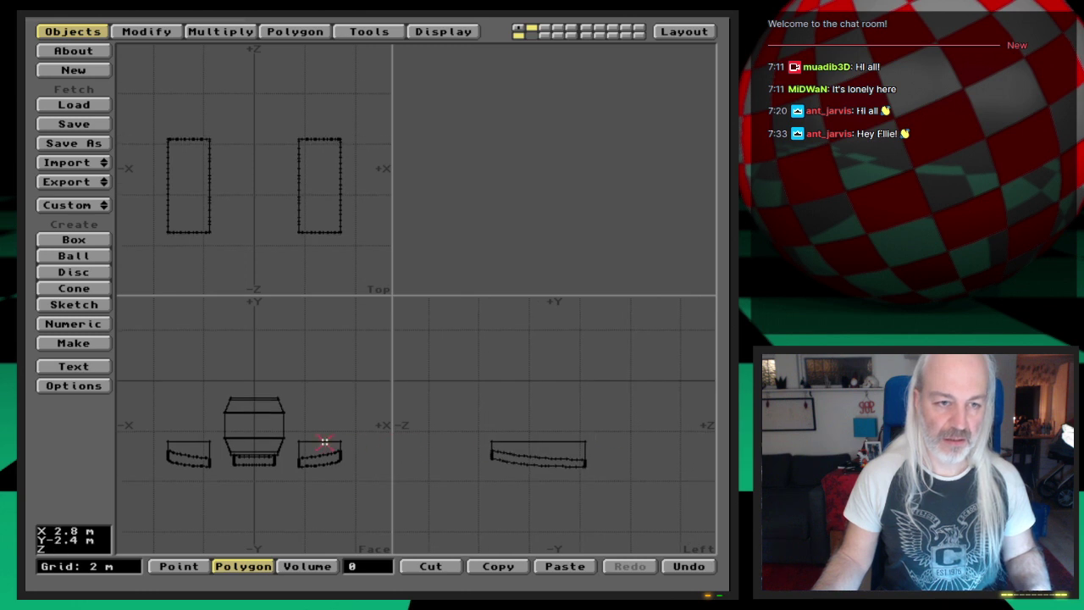
pyautogui.press('.')
pyautogui.press('.')
pyautogui.press('.')
pyautogui.press('.')
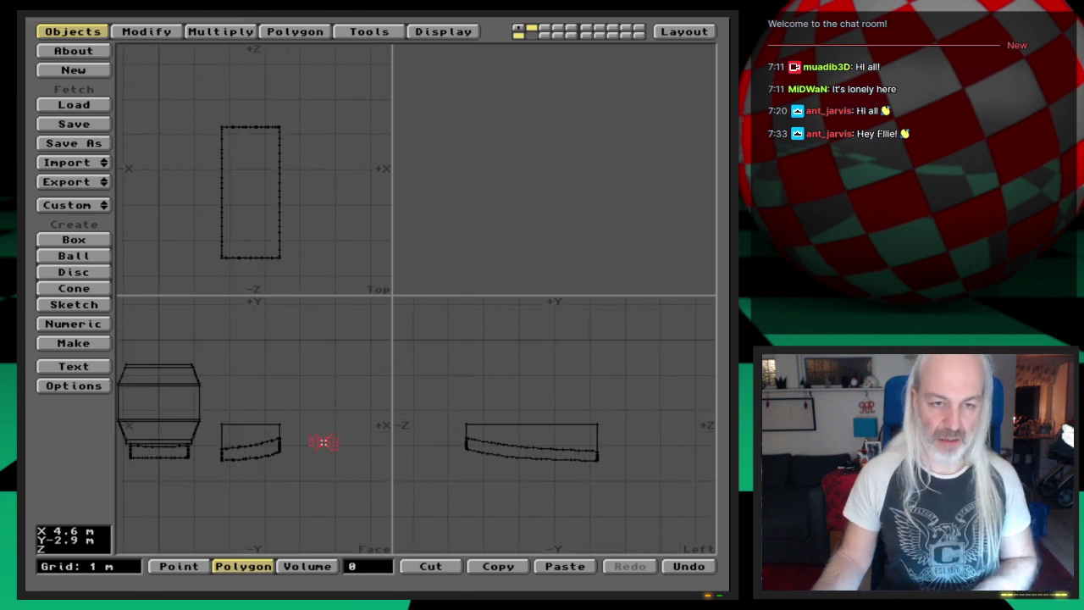
pyautogui.moveTo(479, 464); pyautogui.dragTo(524, 447)
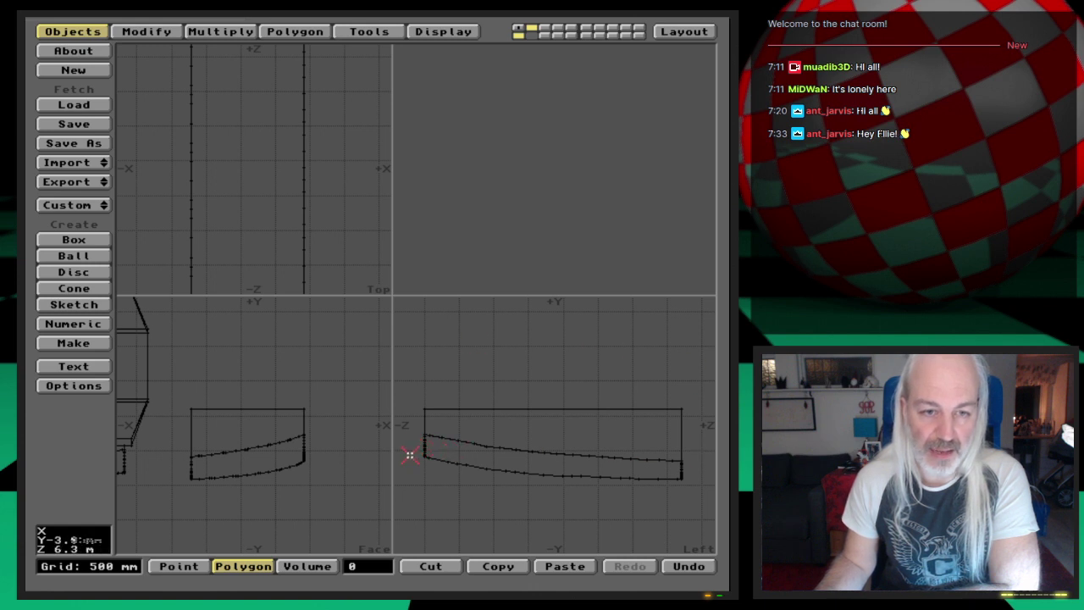
# Step: Create a box overlapping the top of the +X side gear bay and extending past its sides, with its underside at about Y -2.7 m
pyautogui.click(84, 240)
pyautogui.moveTo(413, 340); pyautogui.dragTo(703, 432)
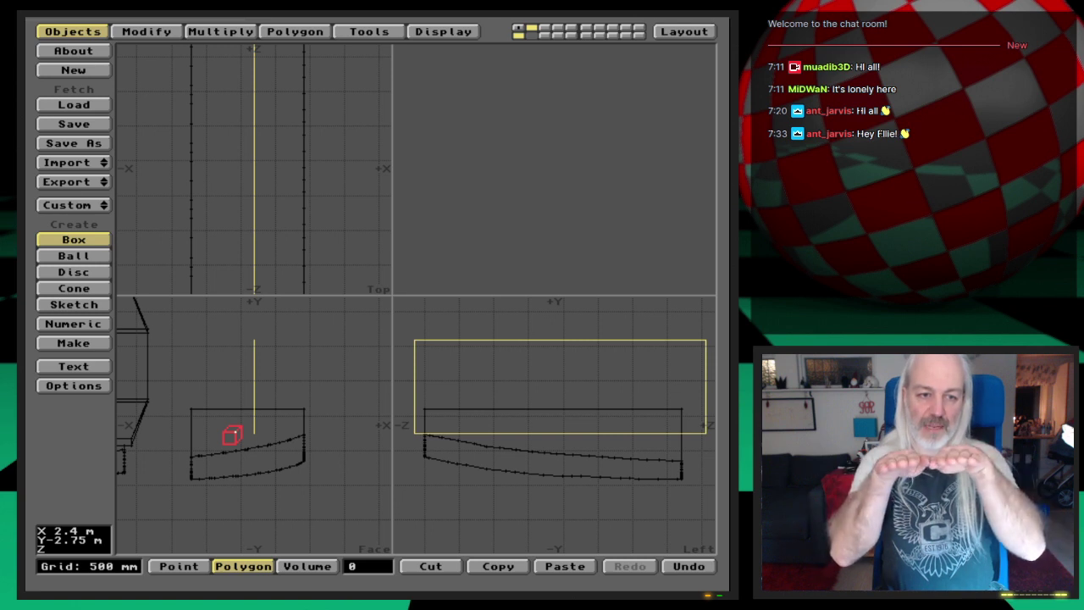
pyautogui.moveTo(158, 442); pyautogui.dragTo(159, 440)
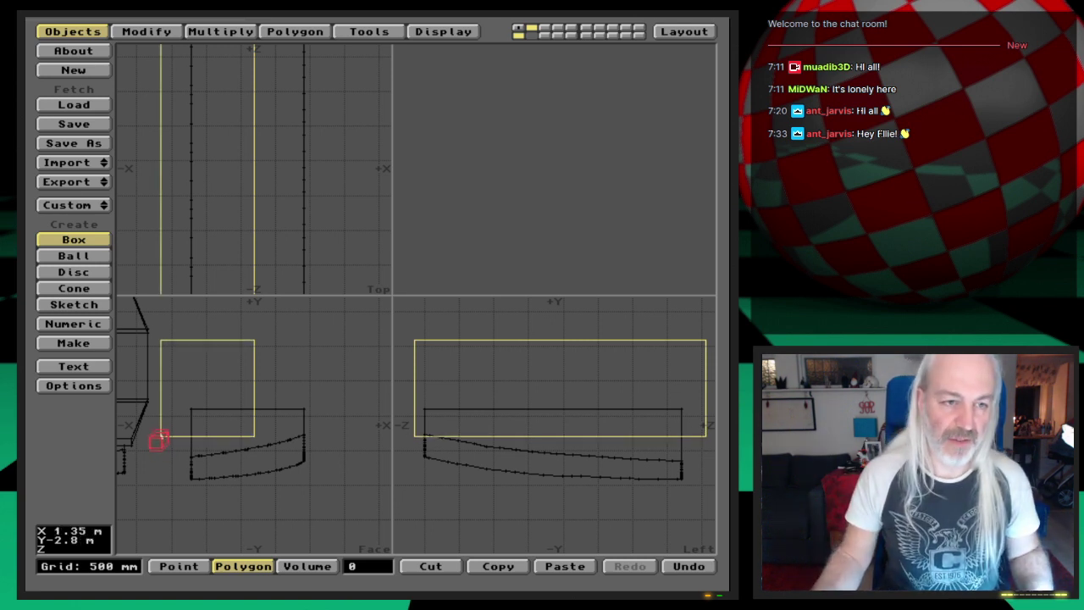
pyautogui.moveTo(296, 424); pyautogui.dragTo(324, 430)
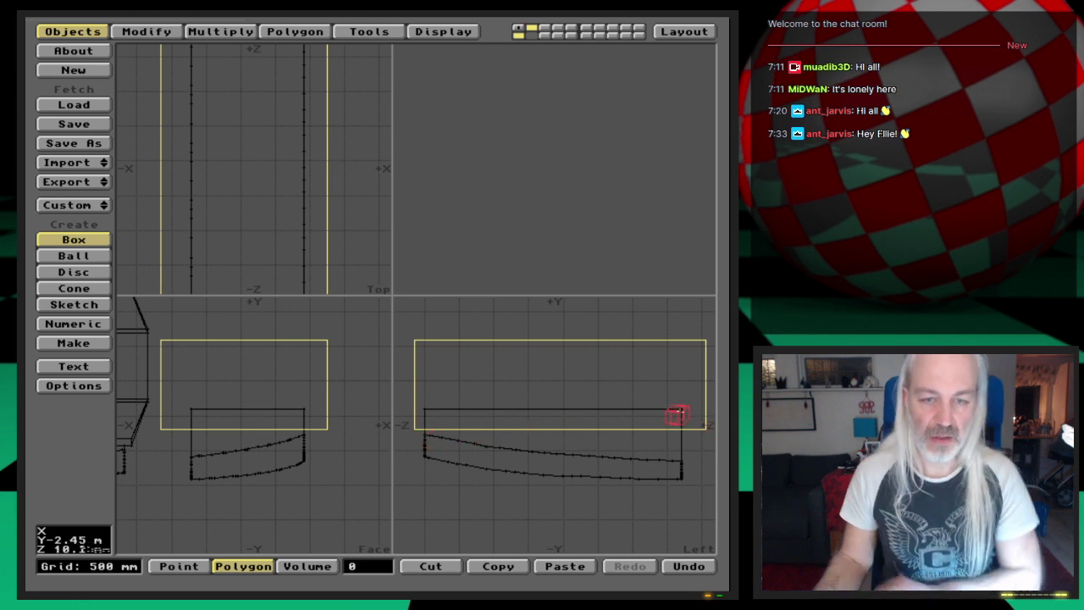
pyautogui.press('Return')
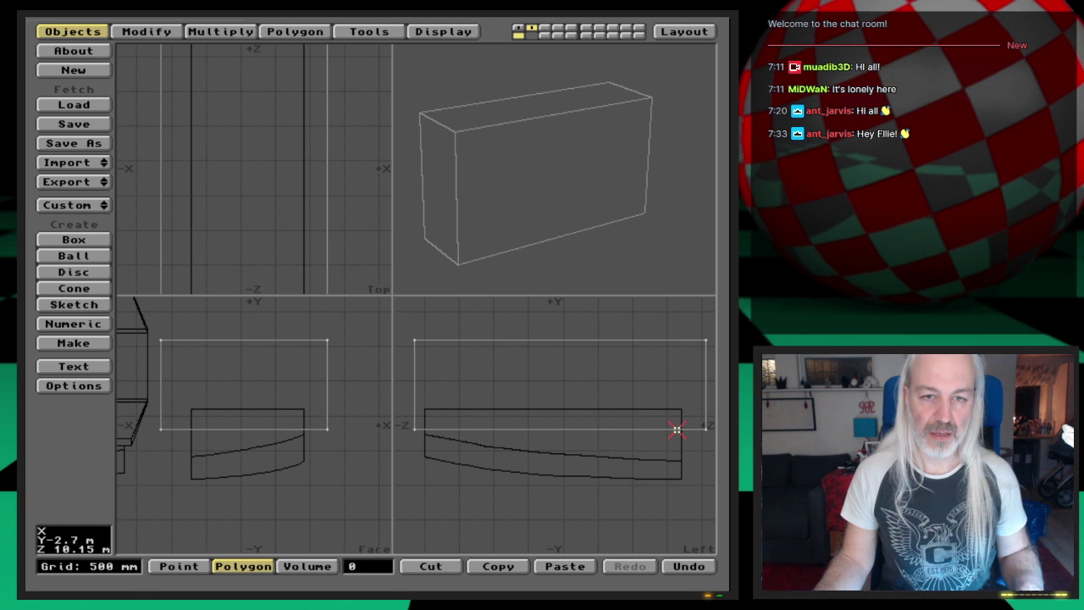
# Step: Lower the four points on the box's -X side by about 500 mm and shift them about 50 mm toward +X
pyautogui.press('v')
pyautogui.press('space')
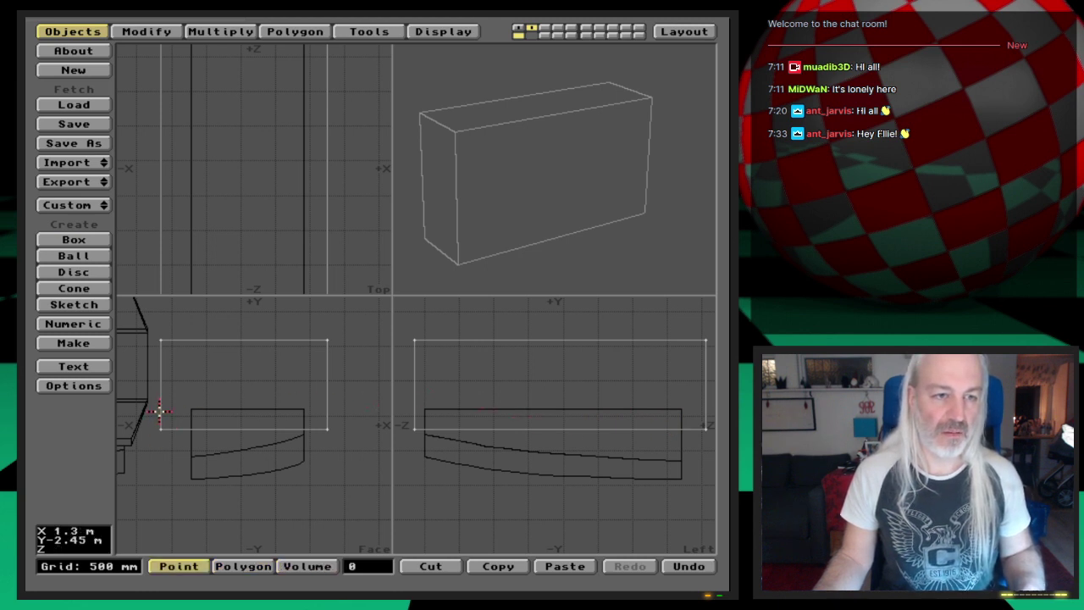
pyautogui.press('space')
pyautogui.press('space')
pyautogui.press('space')
pyautogui.moveTo(160, 429); pyautogui.dragTo(160, 322)
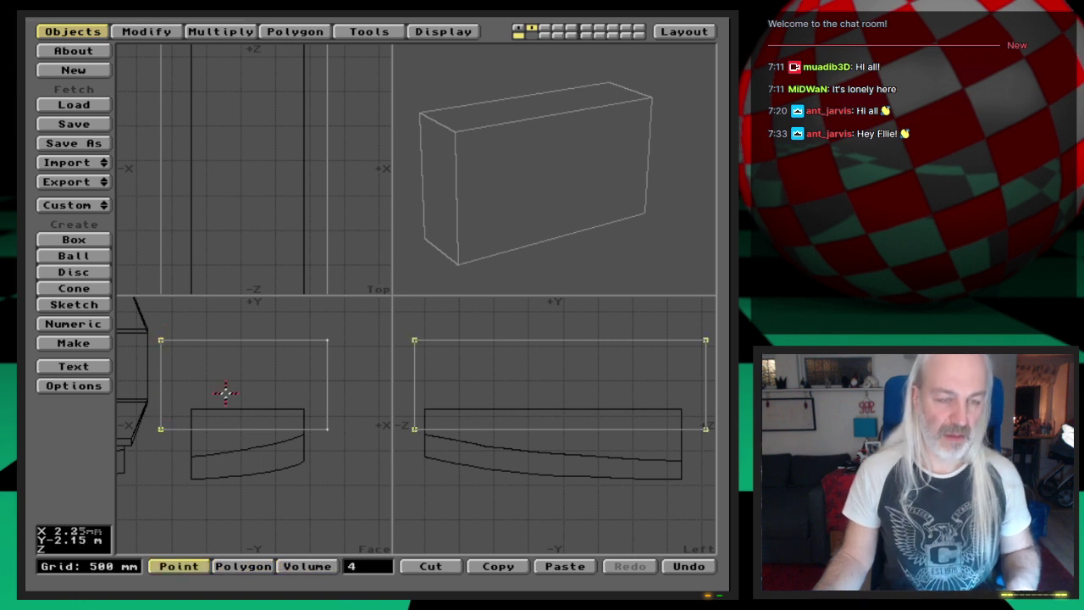
pyautogui.press('t')
pyautogui.moveTo(206, 391); pyautogui.dragTo(209, 425)
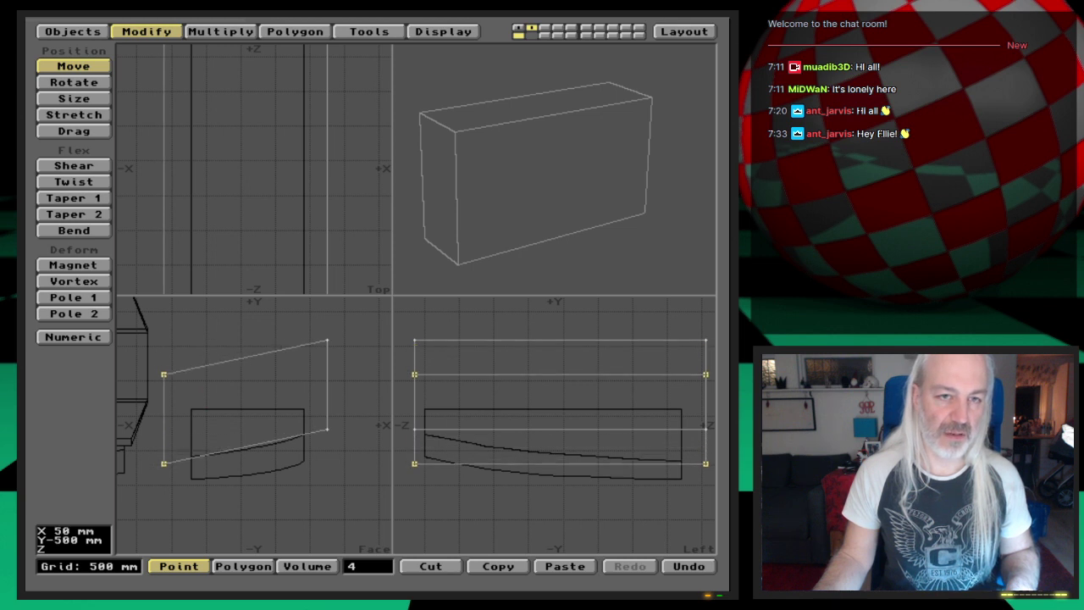
pyautogui.press('space')
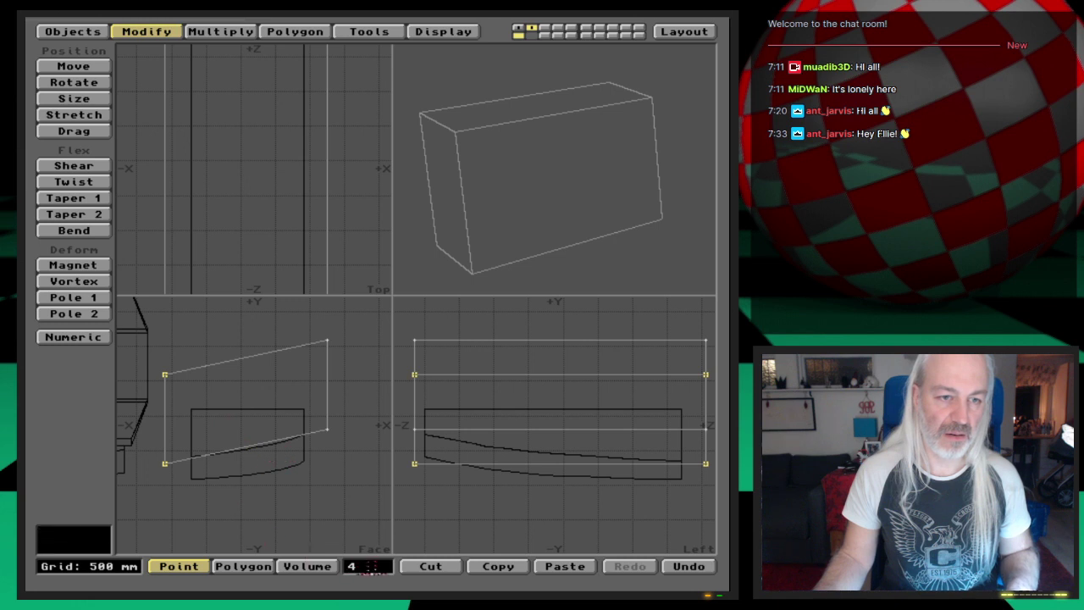
# Step: Raise the whole slanted box slightly against the gear bay in the background
pyautogui.press('t')
pyautogui.moveTo(434, 471); pyautogui.dragTo(434, 464)
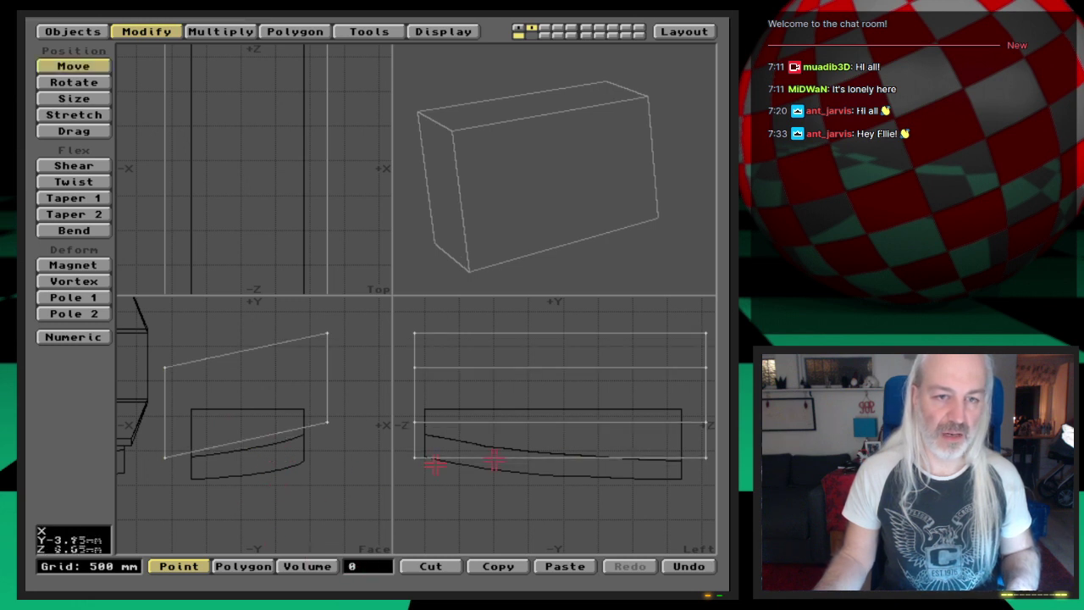
pyautogui.press('space')
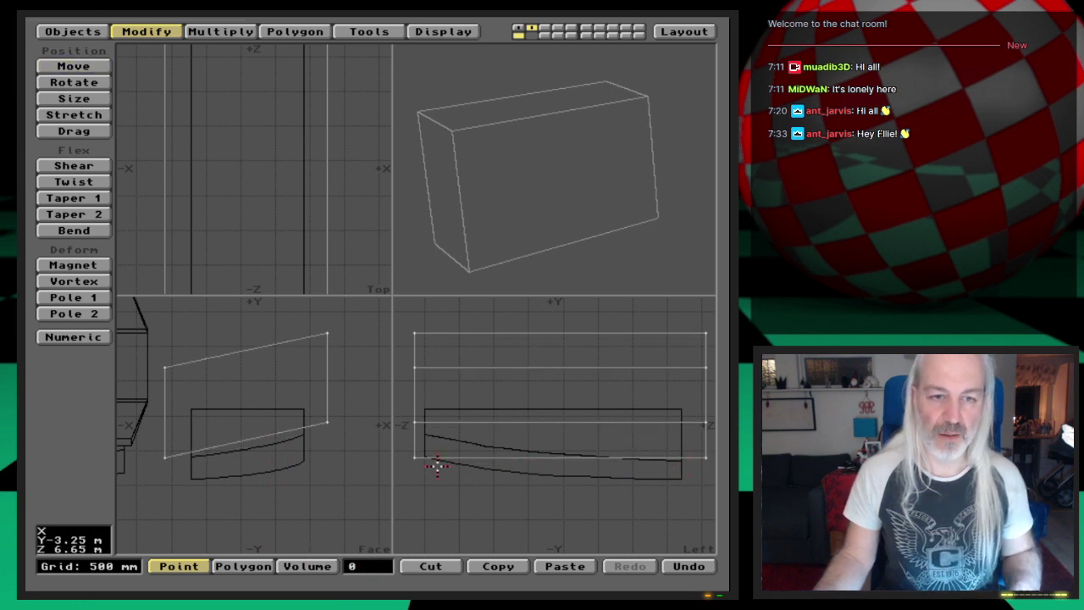
# Step: Raise the four points at the box's -Z end to follow the slope of the gear bay
pyautogui.moveTo(414, 457); pyautogui.dragTo(413, 336)
pyautogui.press('t')
pyautogui.moveTo(416, 423); pyautogui.dragTo(412, 396)
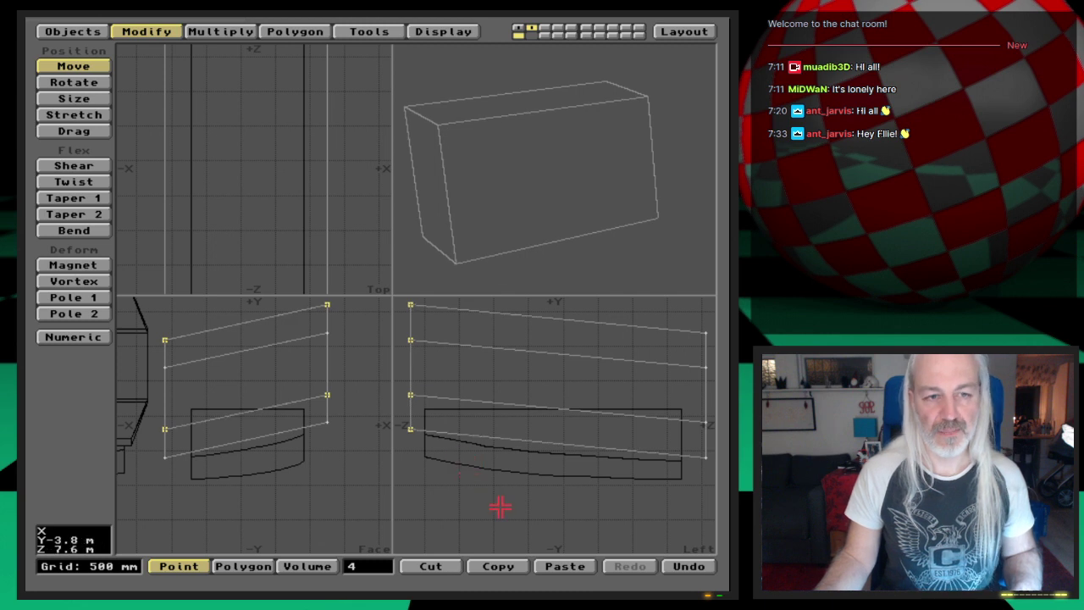
pyautogui.press('space')
pyautogui.click(525, 466)
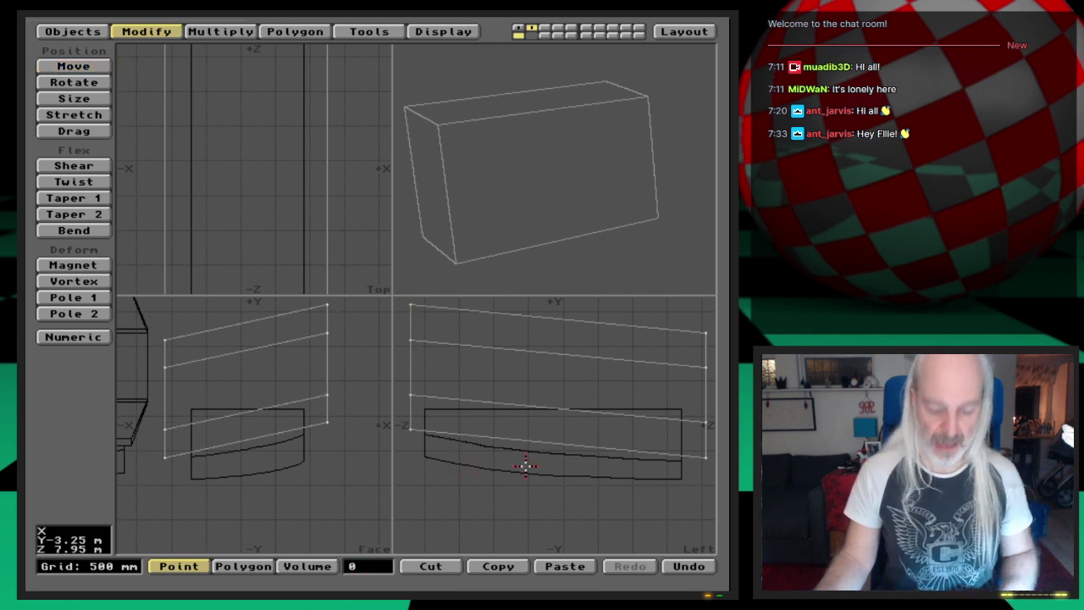
# Step: Lower the two points at the box's +X, -Z corner by about 100 mm
pyautogui.press('a')
pyautogui.moveTo(547, 259); pyautogui.dragTo(508, 157)
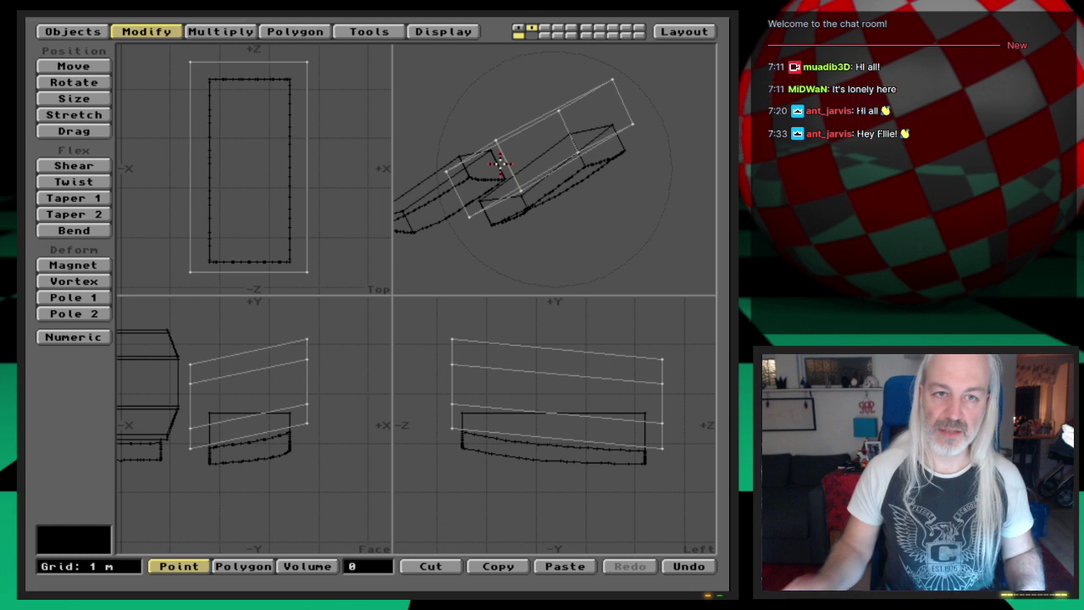
pyautogui.moveTo(479, 113); pyautogui.dragTo(525, 138)
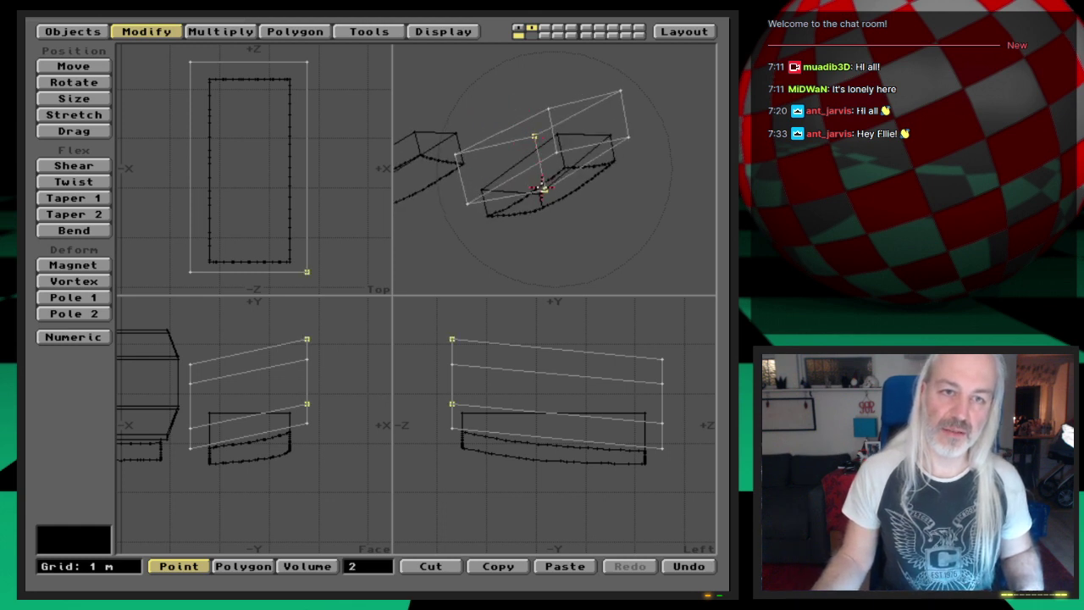
pyautogui.press('t')
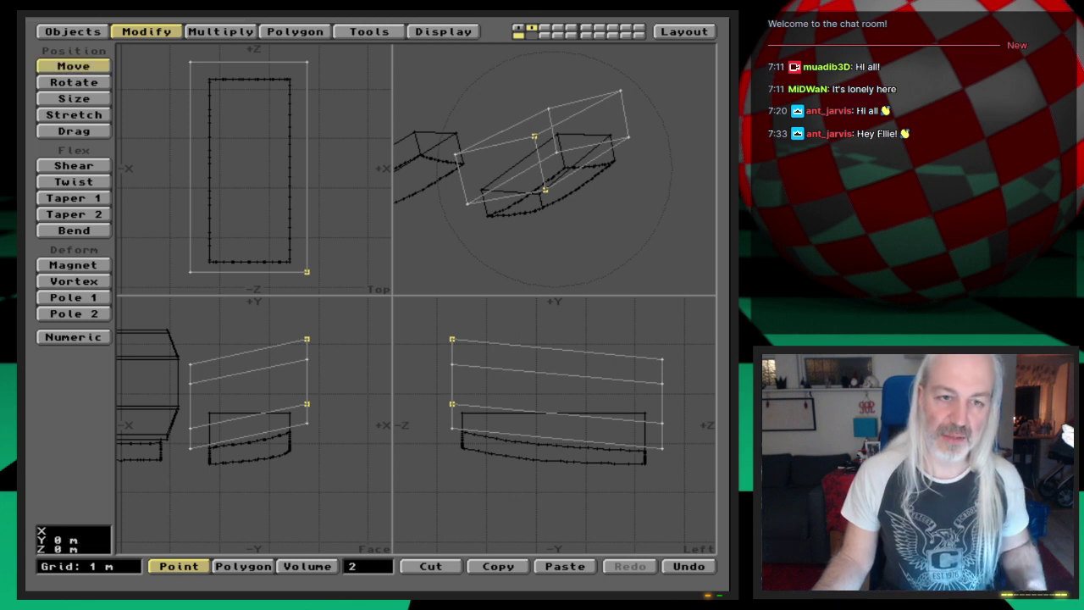
pyautogui.moveTo(550, 398); pyautogui.dragTo(551, 403)
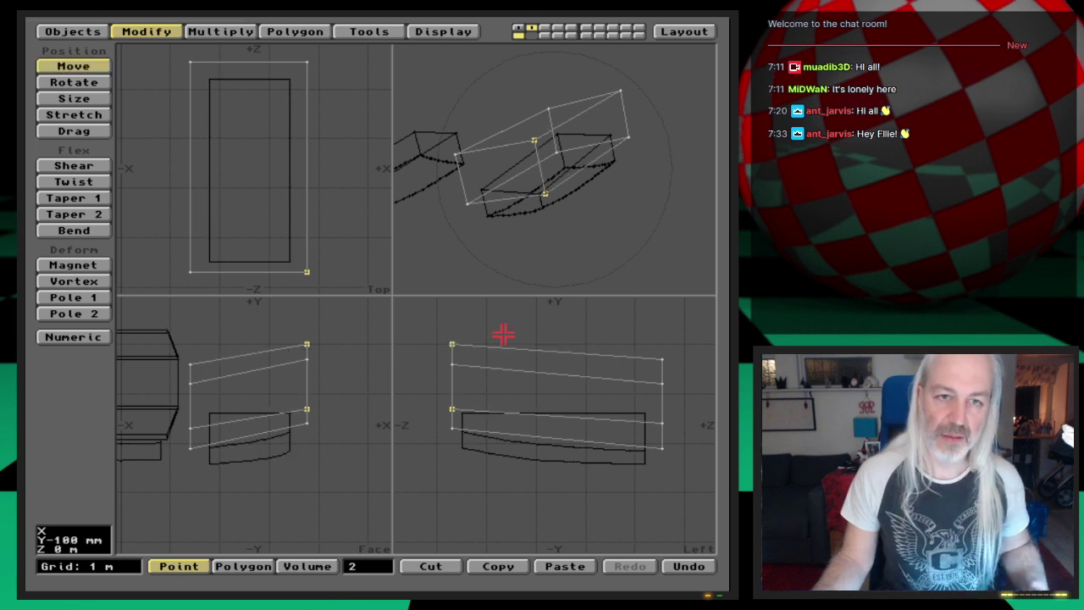
pyautogui.press('.')
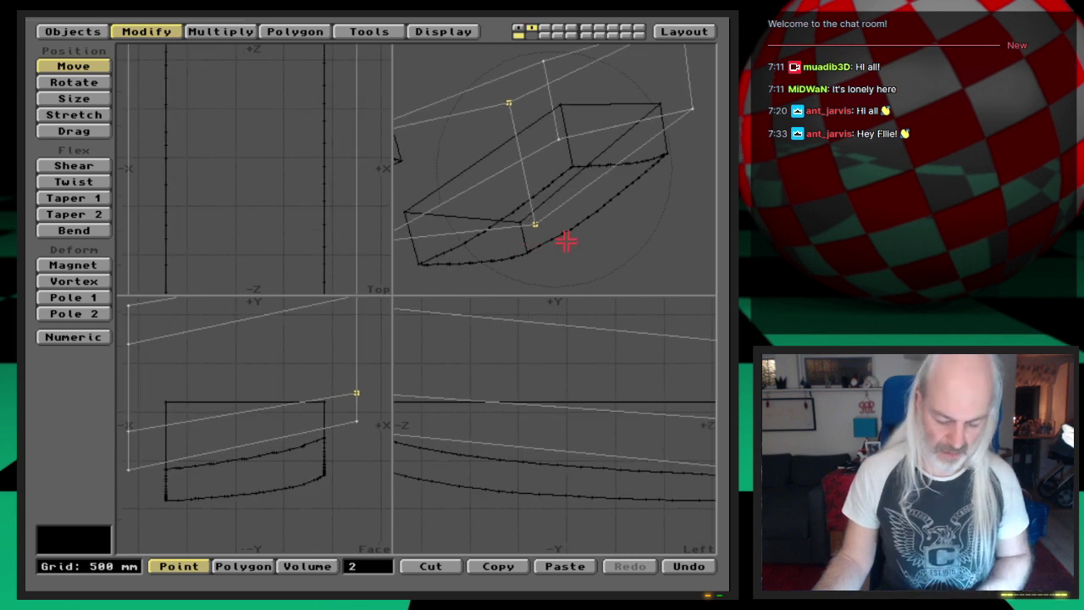
pyautogui.press('a')
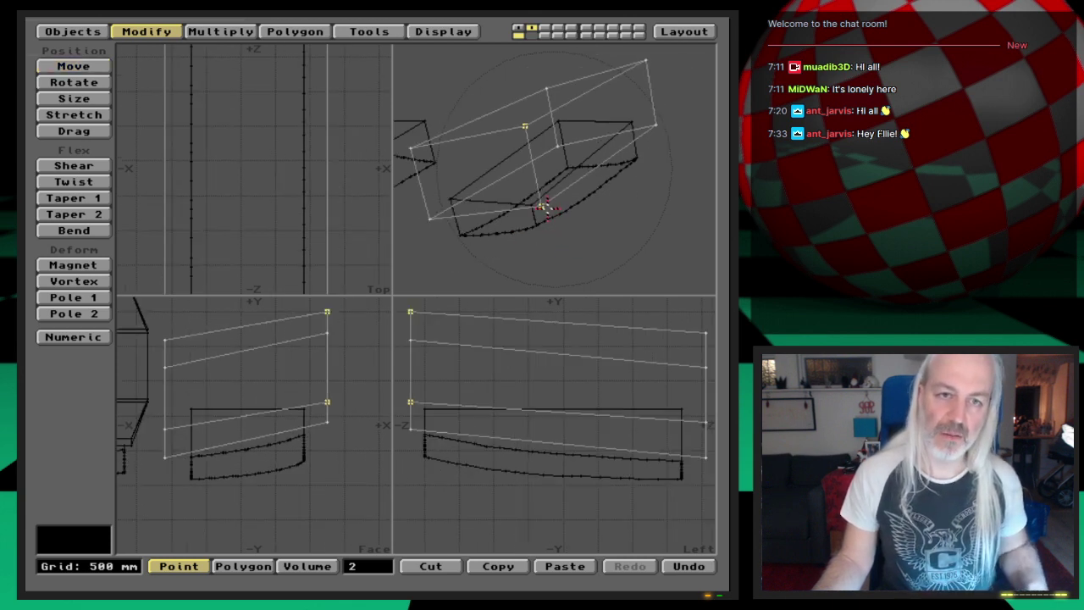
pyautogui.press('/')
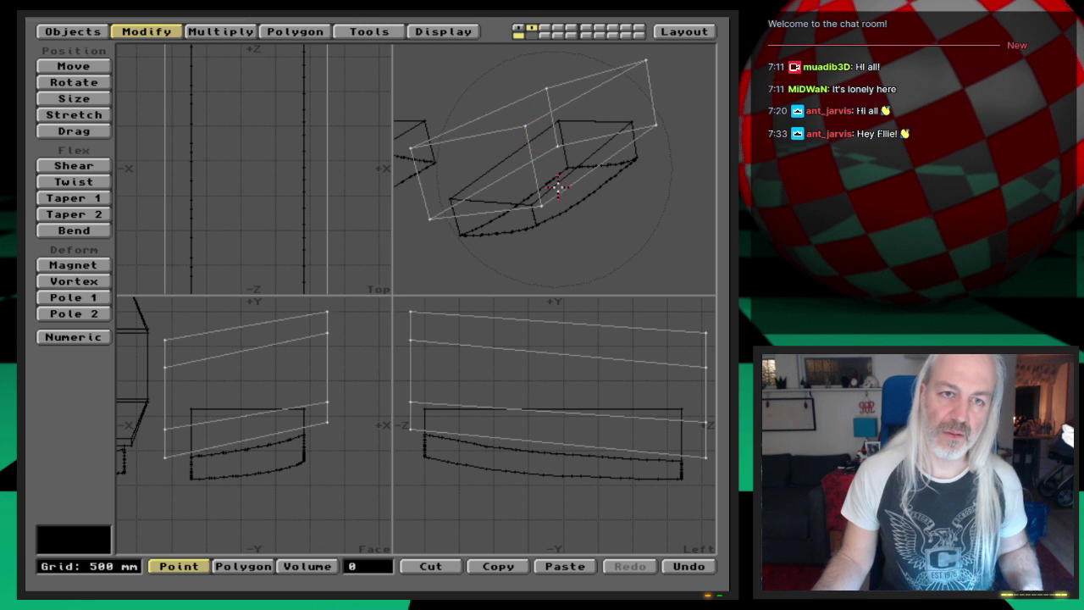
# Step: Lower the two +X, -Z corner points of the box a little further toward the gear bay
pyautogui.moveTo(561, 227); pyautogui.dragTo(591, 193)
pyautogui.click(580, 157)
pyautogui.click(560, 76)
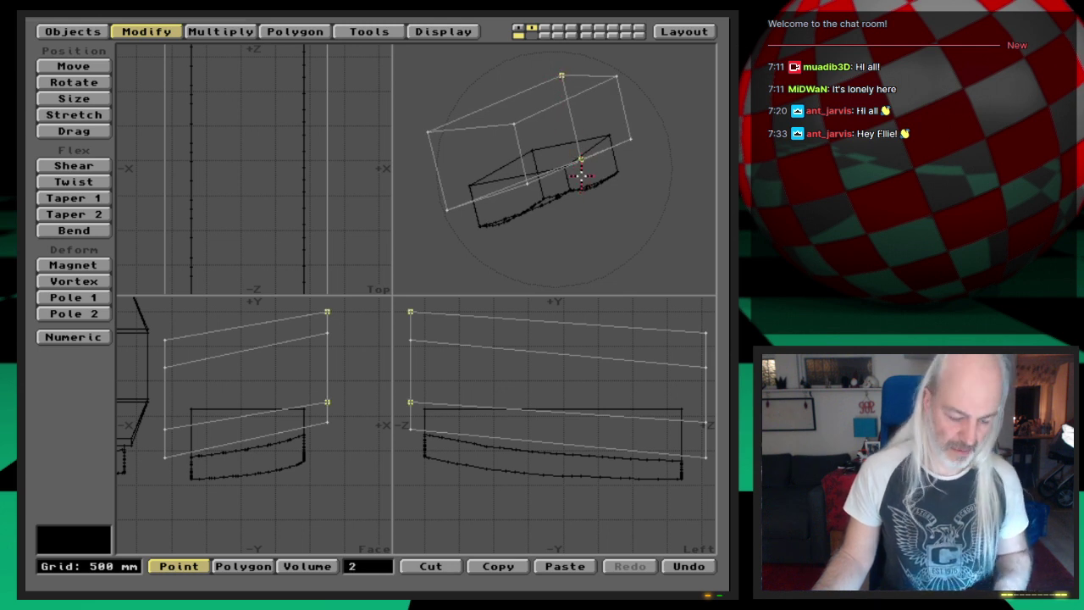
pyautogui.press('t')
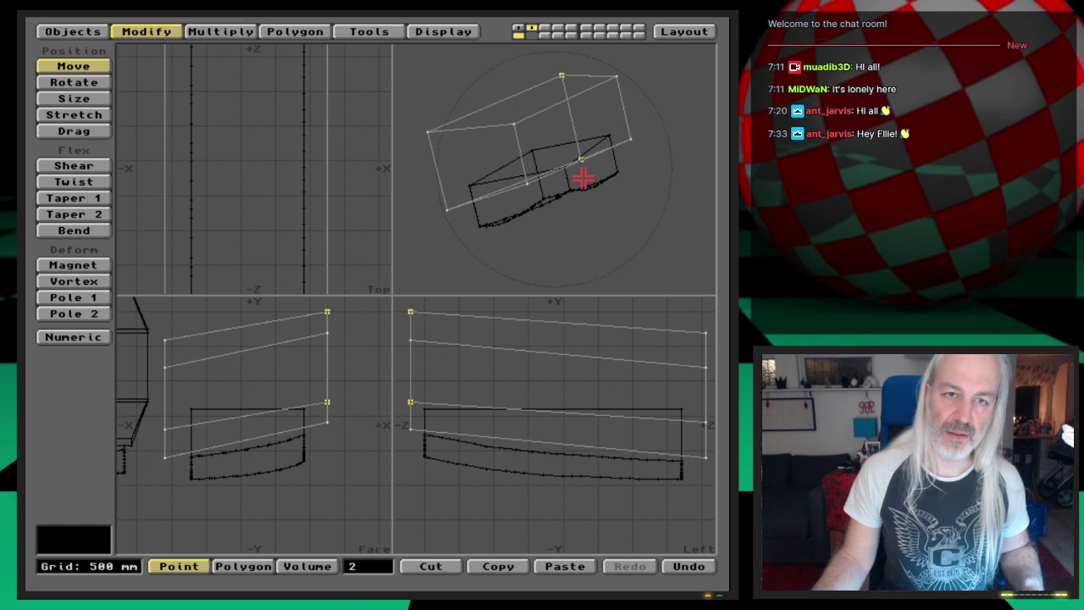
pyautogui.moveTo(551, 339); pyautogui.dragTo(549, 351)
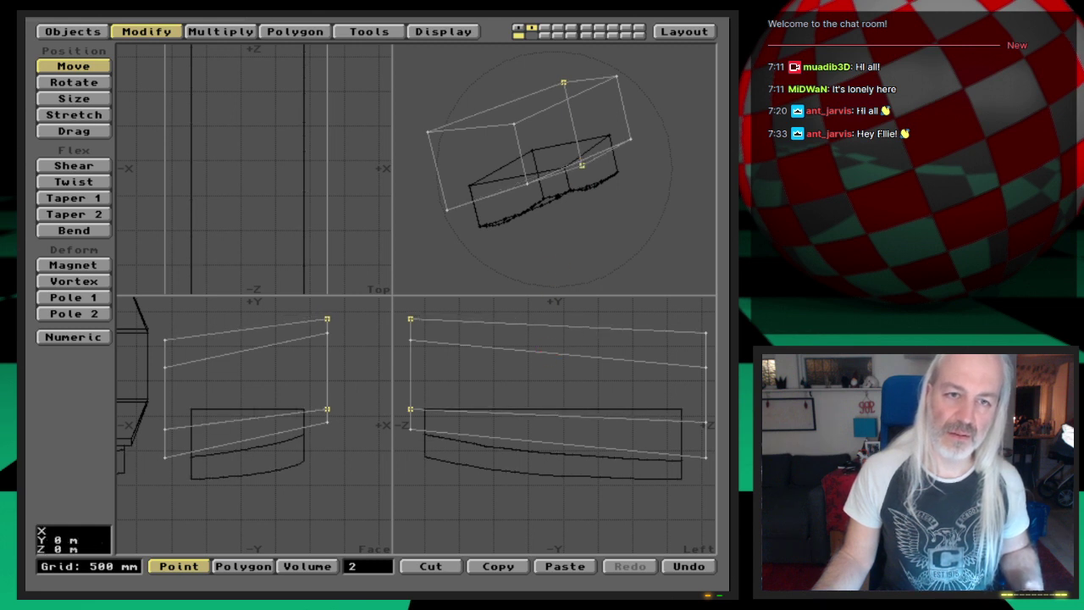
pyautogui.press('space')
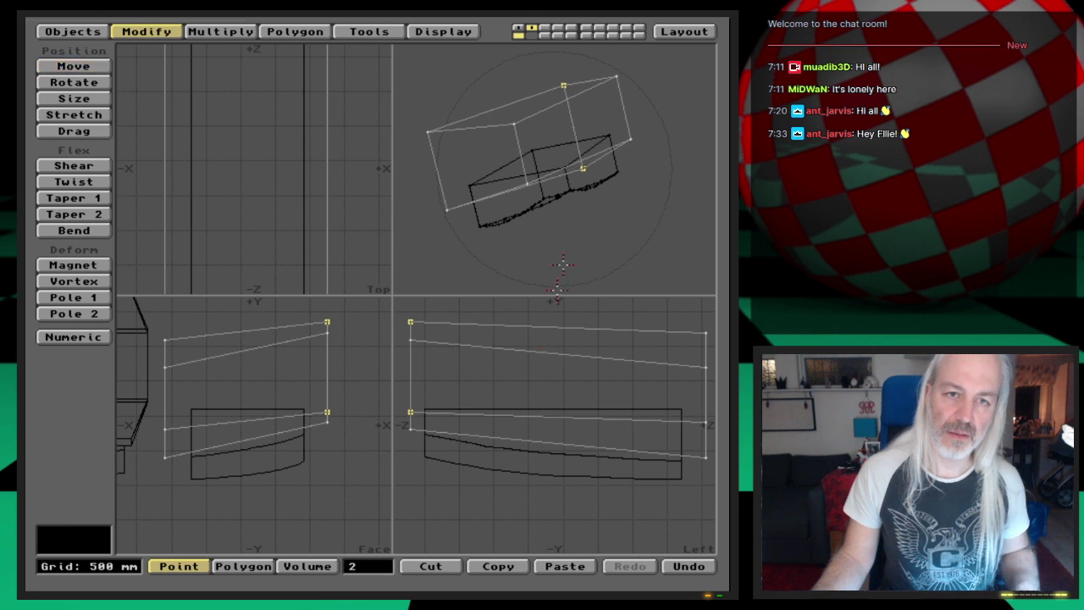
pyautogui.press('/')
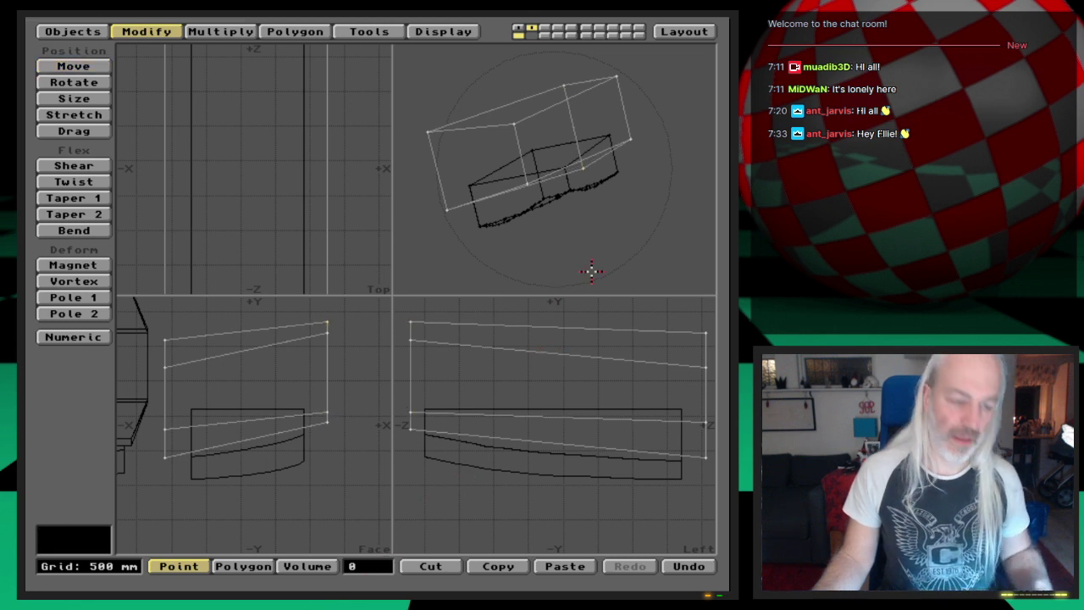
# Step: Examine the box against the gear bays with layers 1 and 2 both active, and return to layer 2 with layer 1 as background
pyautogui.hotkey('shift', '2')
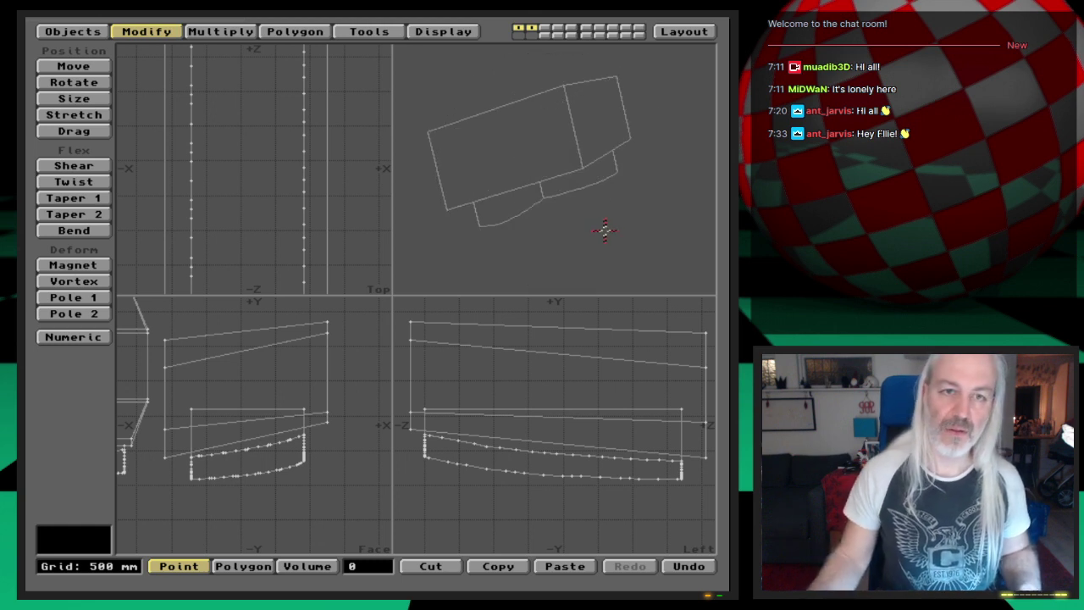
pyautogui.moveTo(607, 210); pyautogui.dragTo(581, 190)
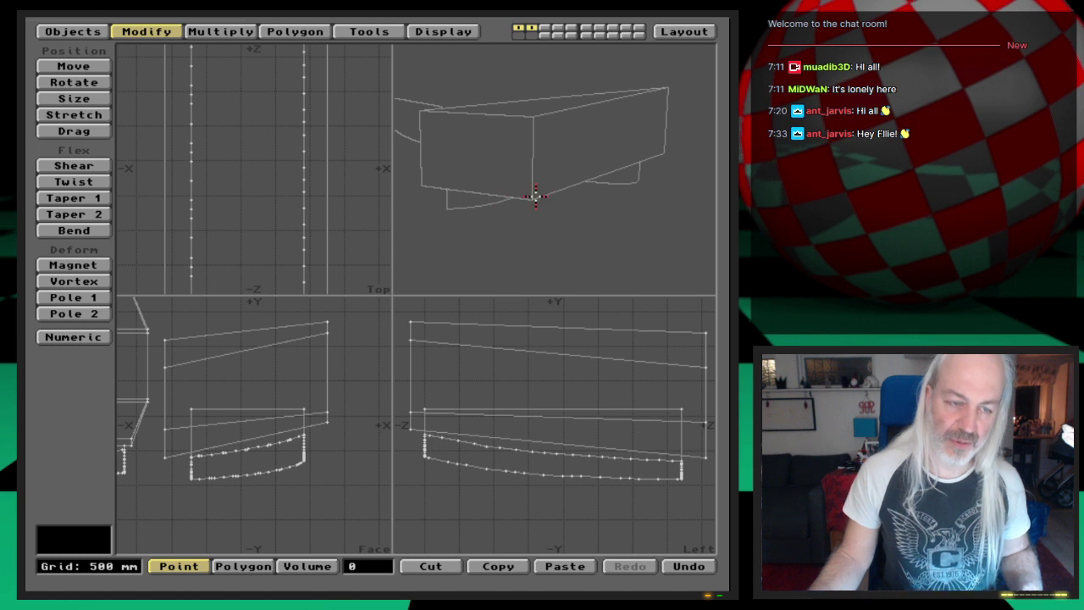
pyautogui.press("'")
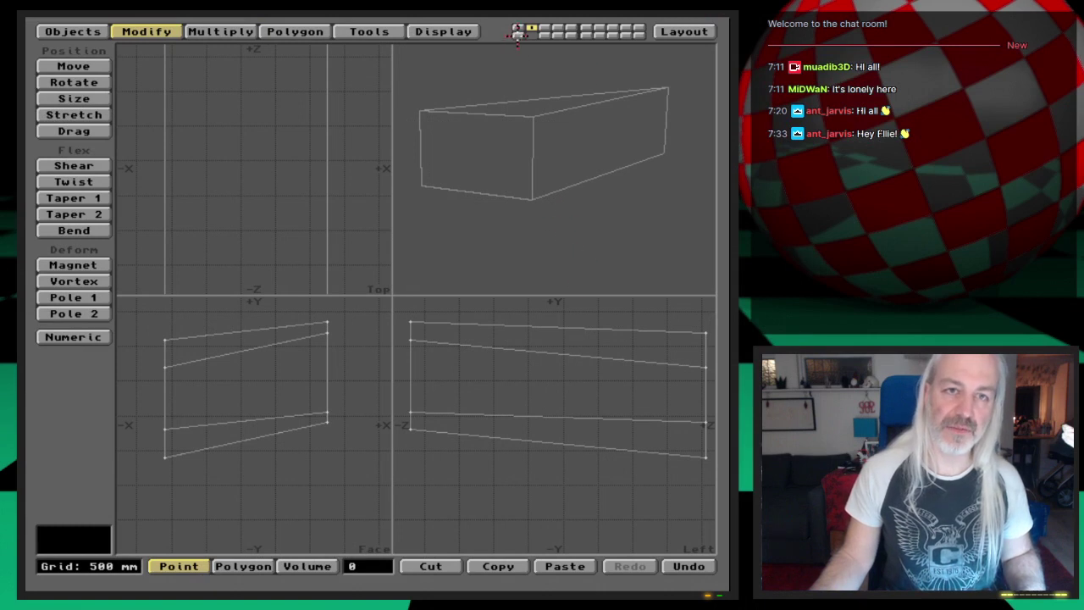
pyautogui.click(518, 34)
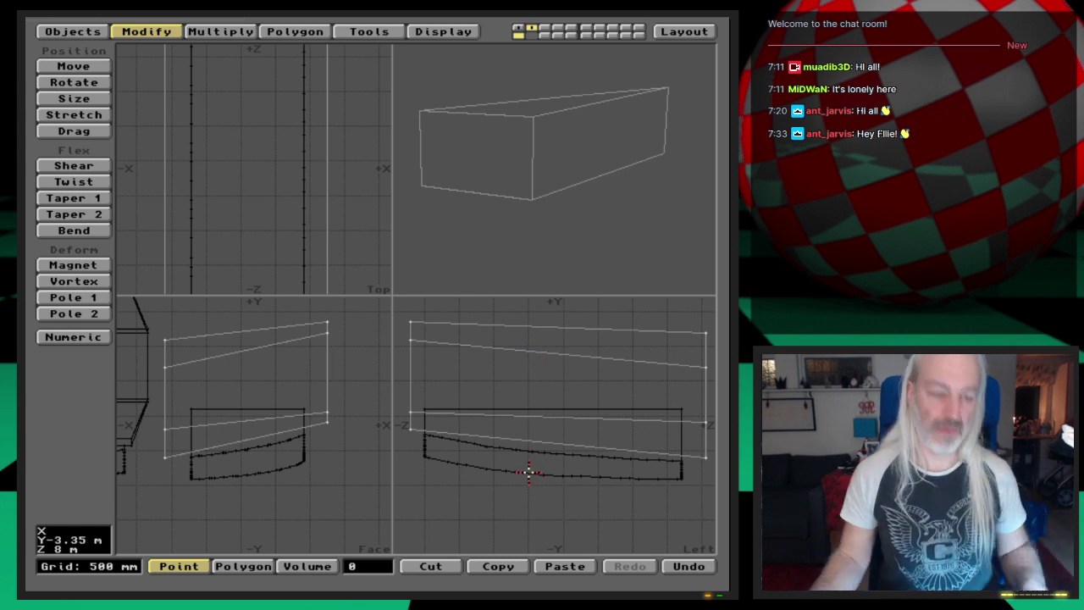
# Step: Create a flat rectangle on layer 3 in the side view, covering the box's +Z part and extending above and below it
pyautogui.press('2')
pyautogui.press('v')
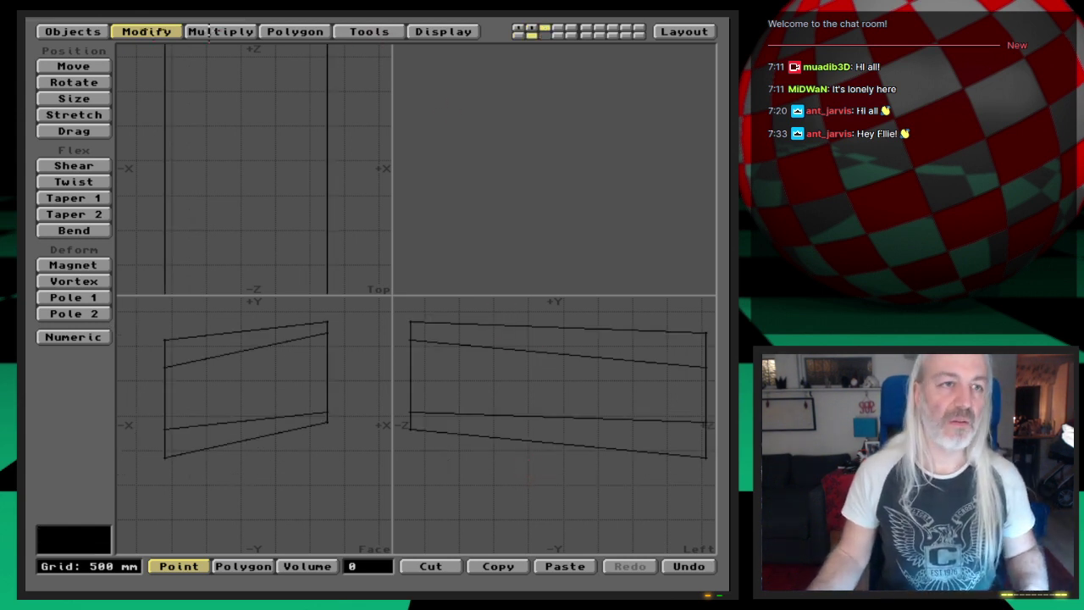
pyautogui.click(73, 31)
pyautogui.click(74, 240)
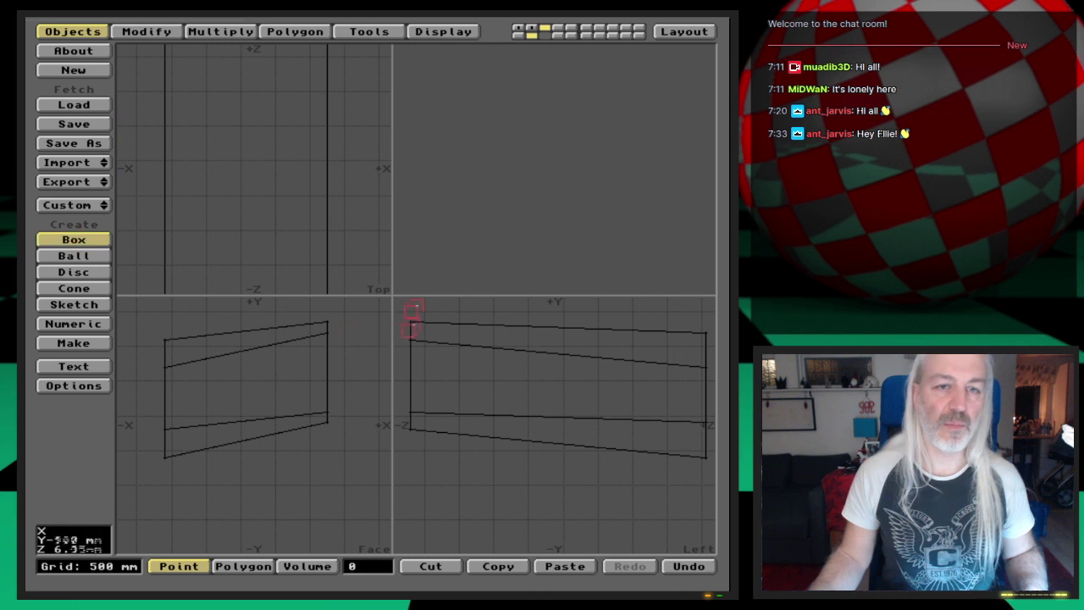
pyautogui.moveTo(516, 313); pyautogui.dragTo(707, 496)
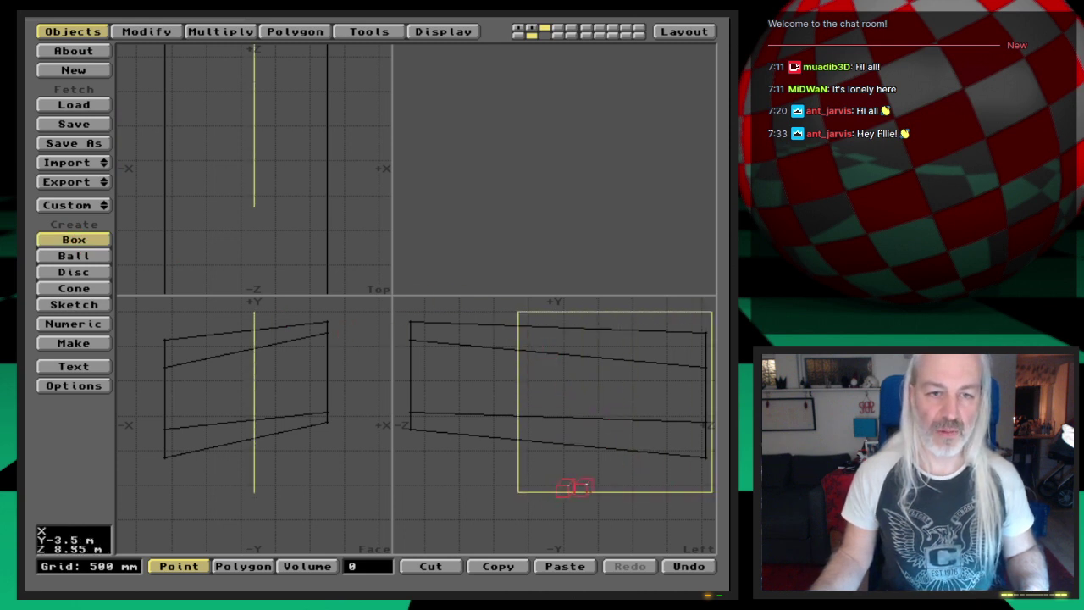
pyautogui.click(583, 487)
pyautogui.press('Return')
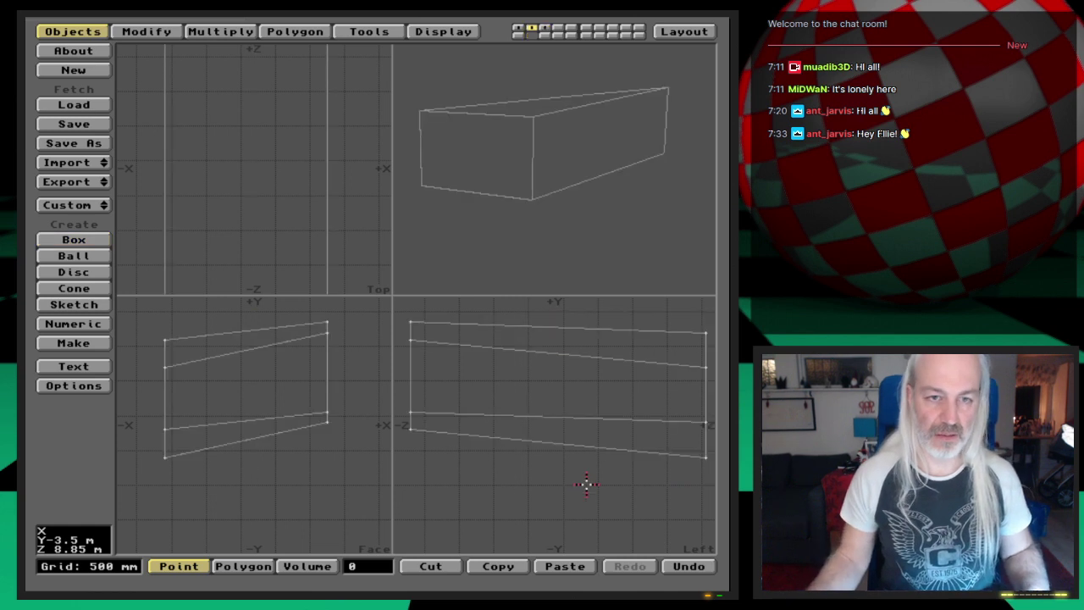
# Step: Slice the box on layer 2 along the X axis with Template Drill, using the layer 3 rectangle as the background template
pyautogui.click(531, 36)
pyautogui.keyDown('shift'); pyautogui.click(545, 36); pyautogui.keyUp('shift')
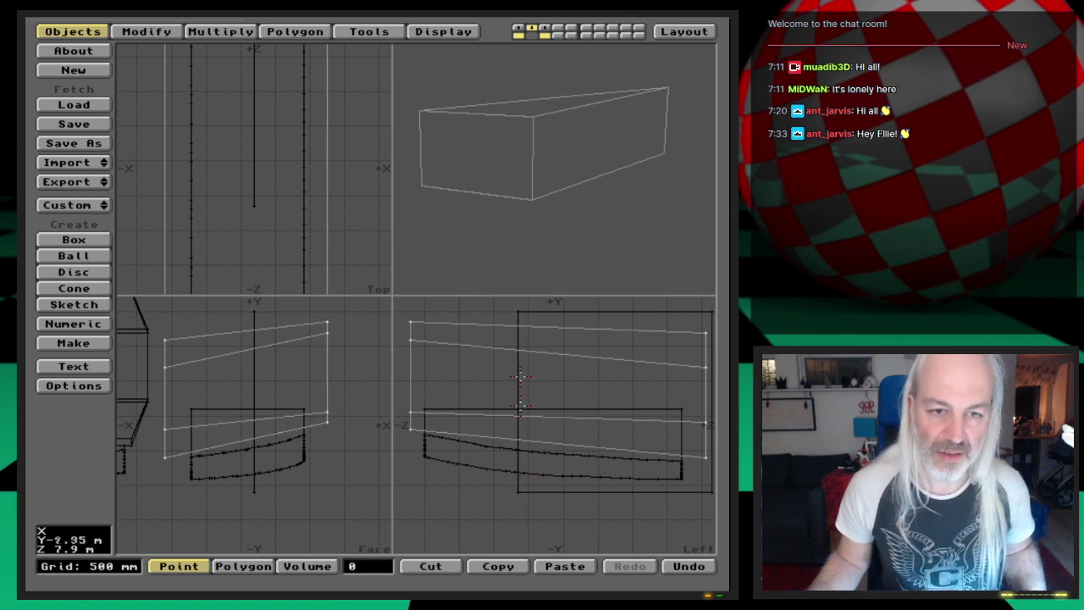
pyautogui.press('2')
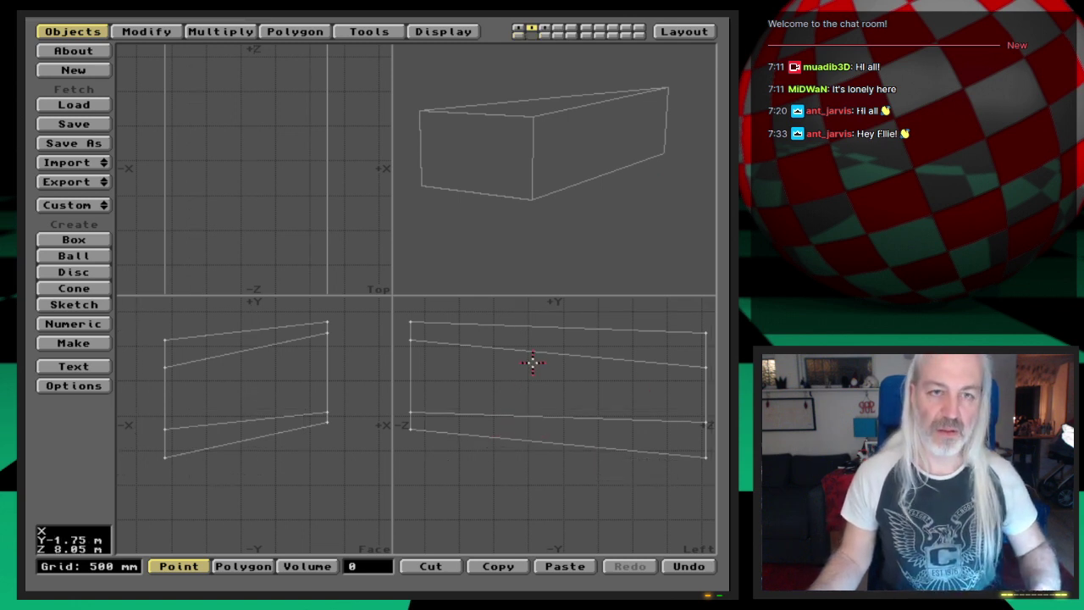
pyautogui.click(545, 35)
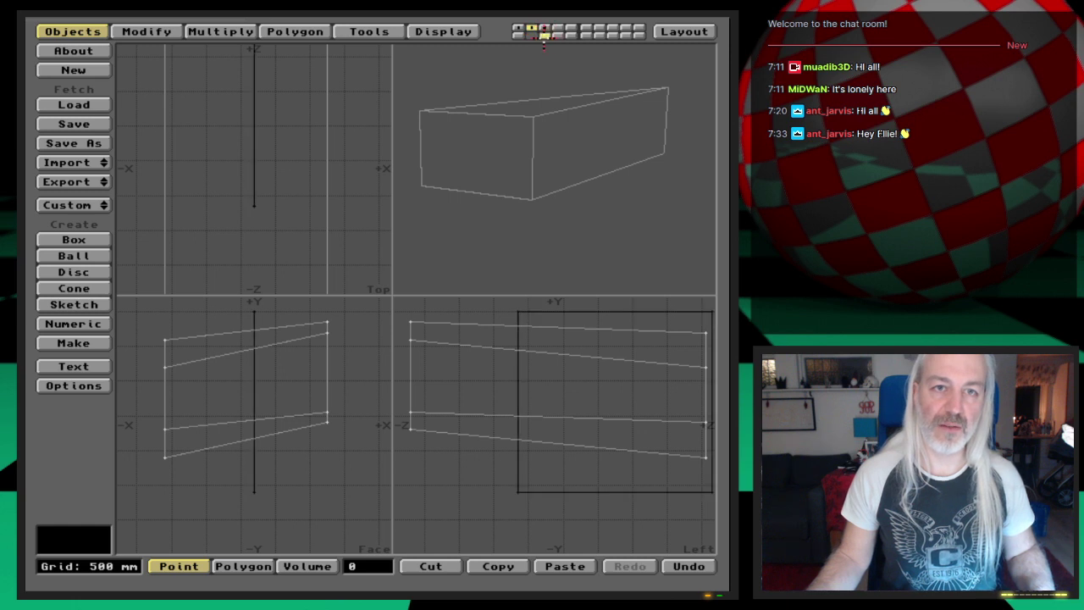
pyautogui.press('F5')
pyautogui.click(103, 66)
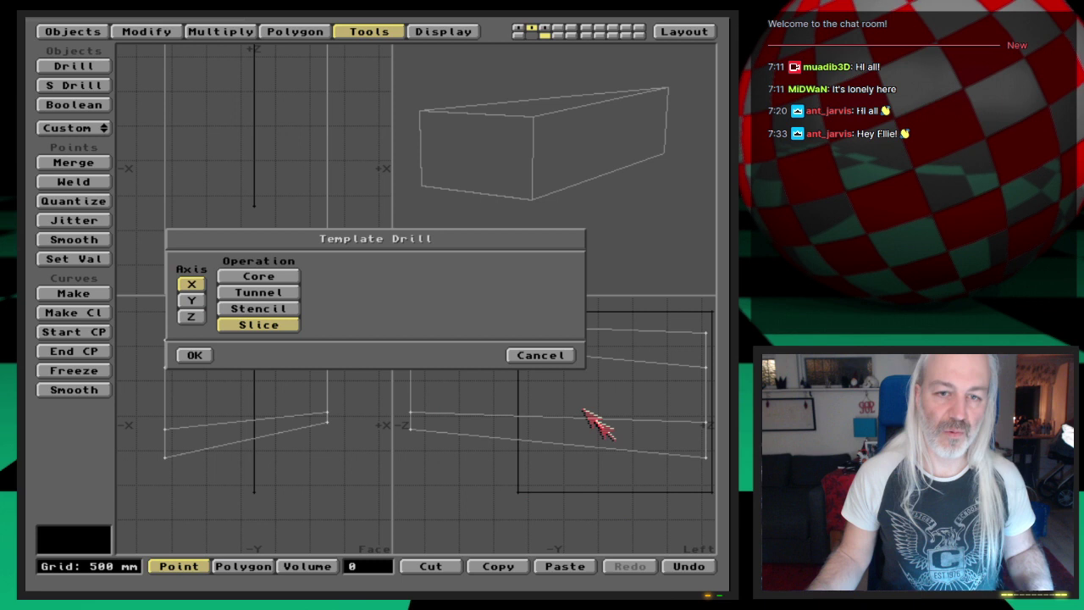
pyautogui.click(194, 355)
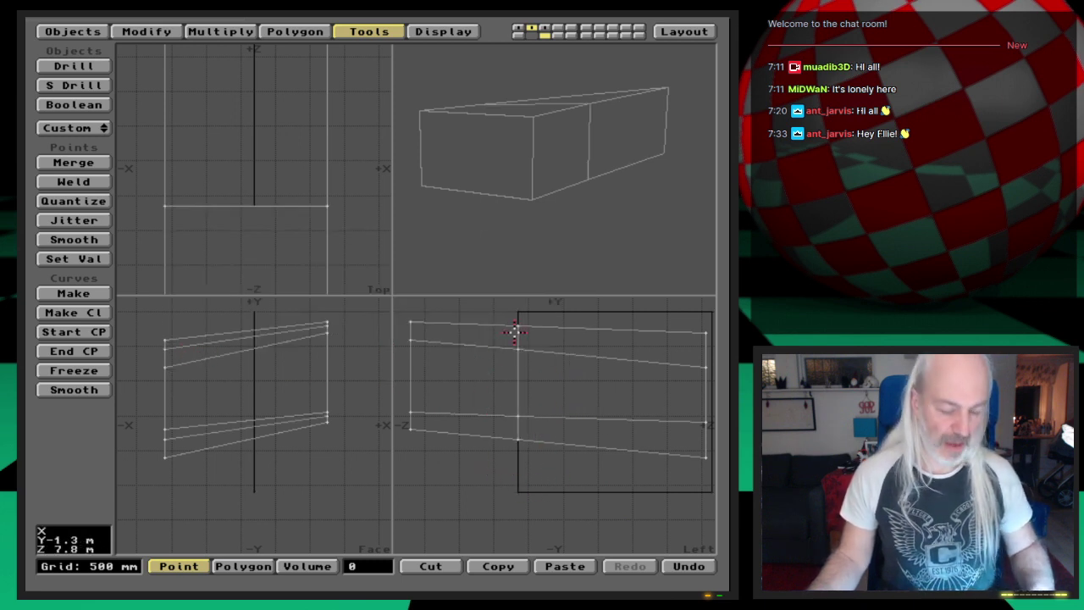
# Step: With layer 1 as background, lower the four points of the box's middle slice in the side view toward the gear bay's curve
pyautogui.click(518, 36)
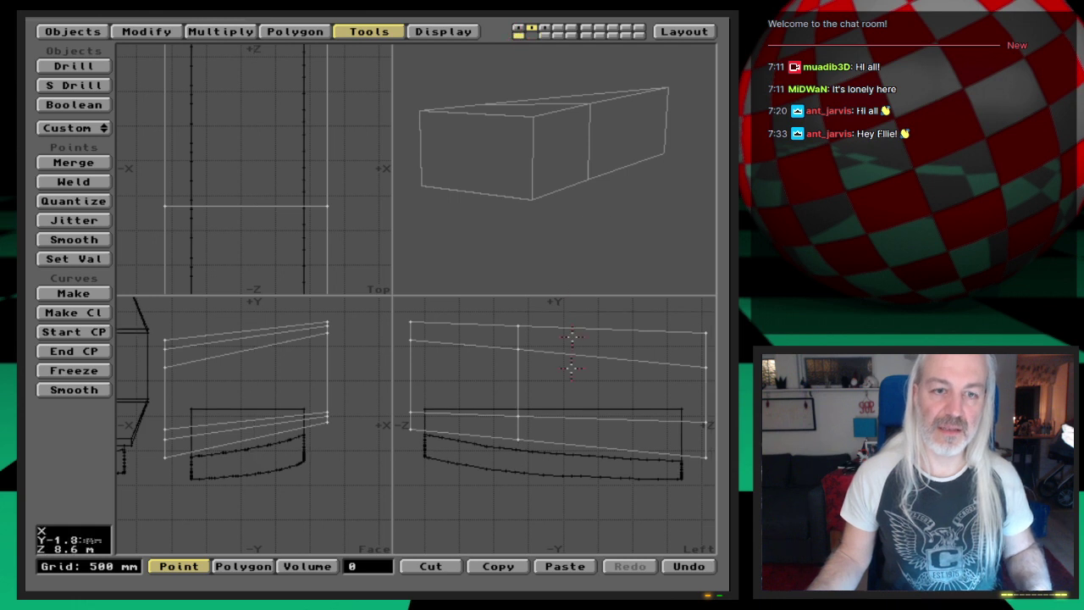
pyautogui.moveTo(525, 318); pyautogui.dragTo(518, 442)
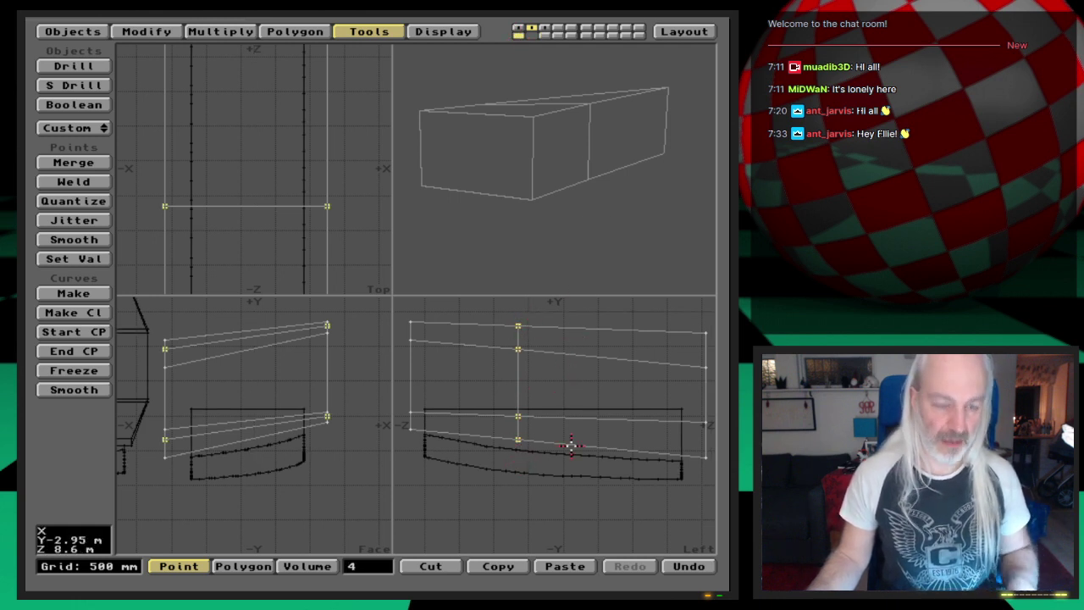
pyautogui.press('t')
pyautogui.moveTo(550, 390); pyautogui.dragTo(551, 397)
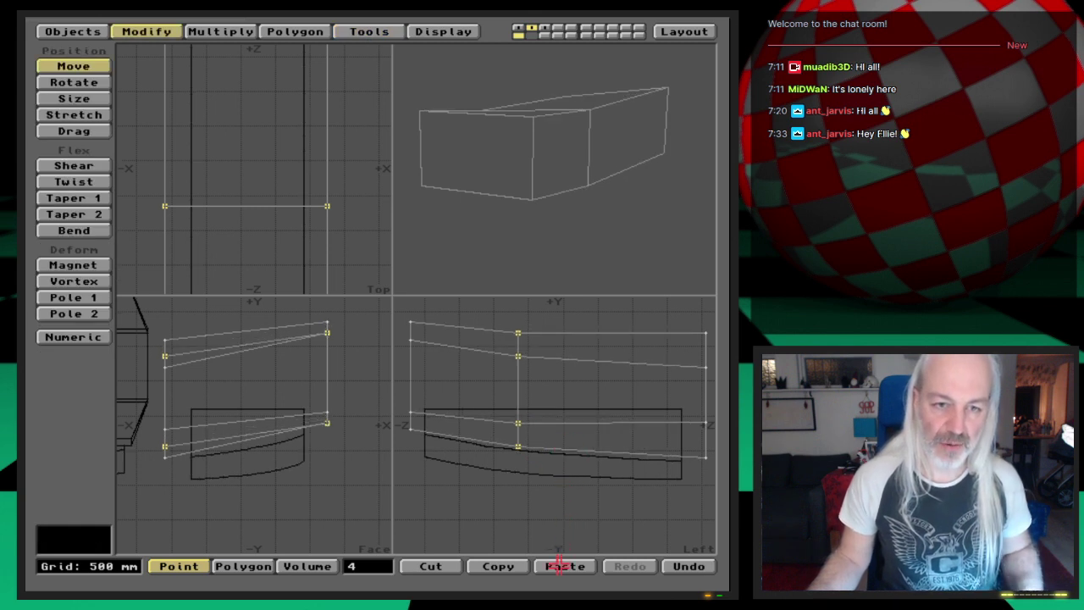
pyautogui.press('space')
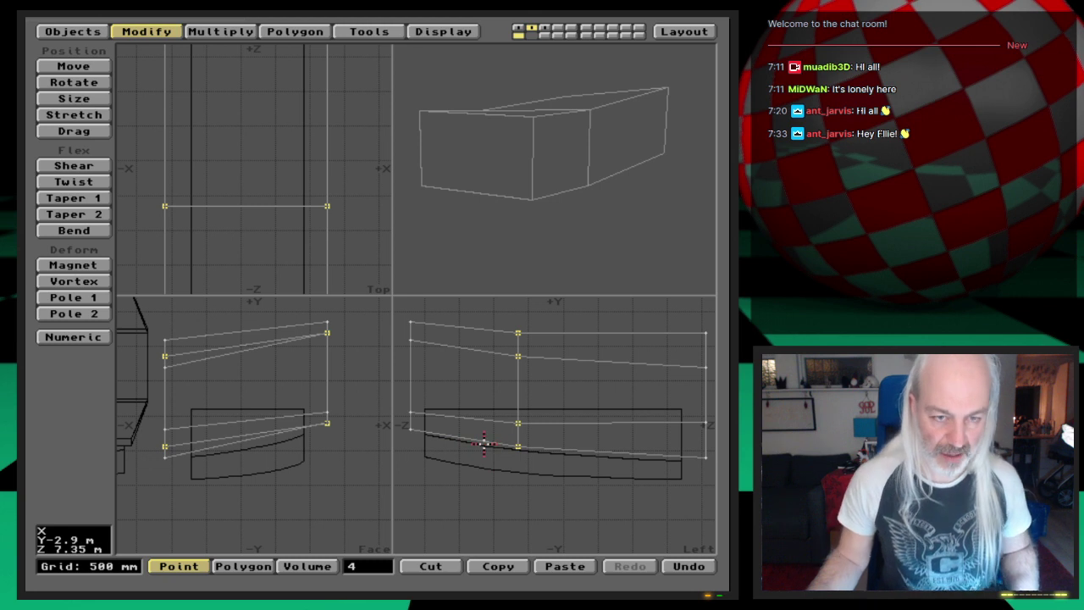
# Step: Lower the same four slice points about 20 mm further, bringing the box's lower edge closer to the gear bay's curved edge
pyautogui.press('.')
pyautogui.press('.')
pyautogui.press('.')
pyautogui.press('.')
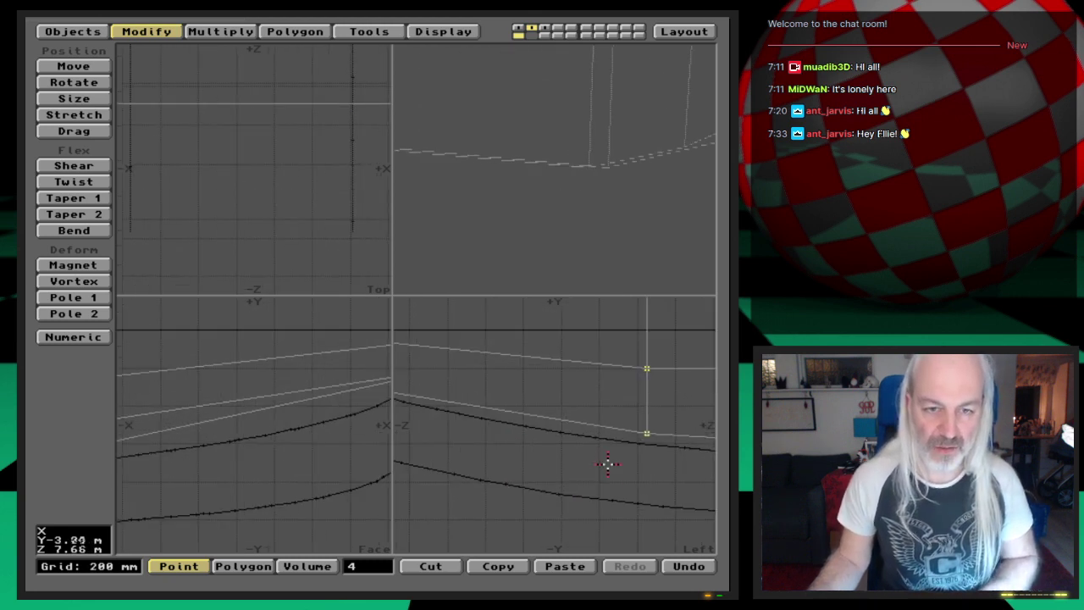
pyautogui.press('t')
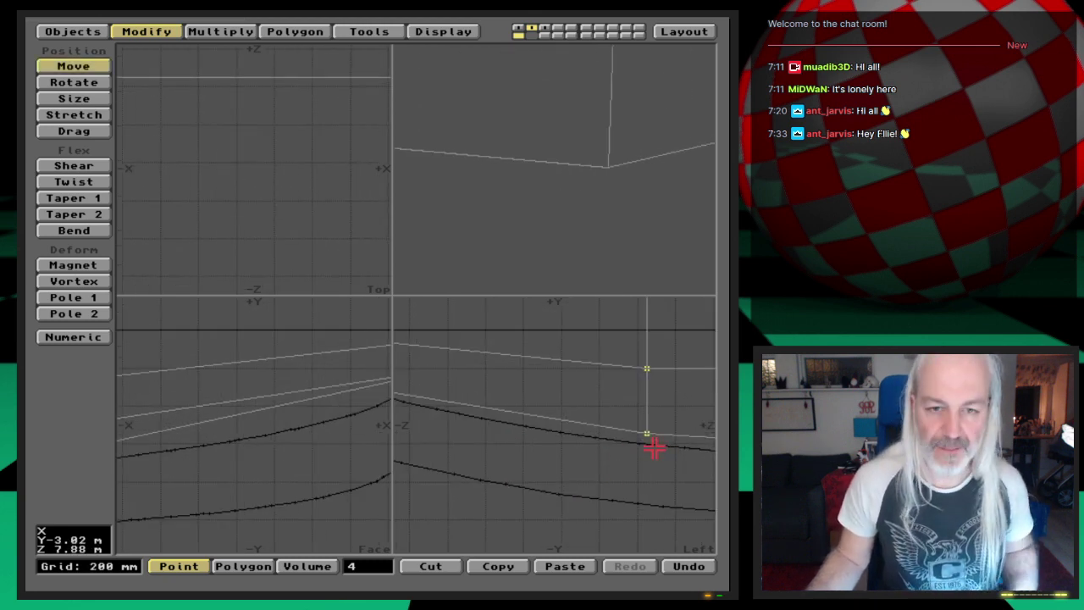
pyautogui.moveTo(653, 449); pyautogui.dragTo(654, 453)
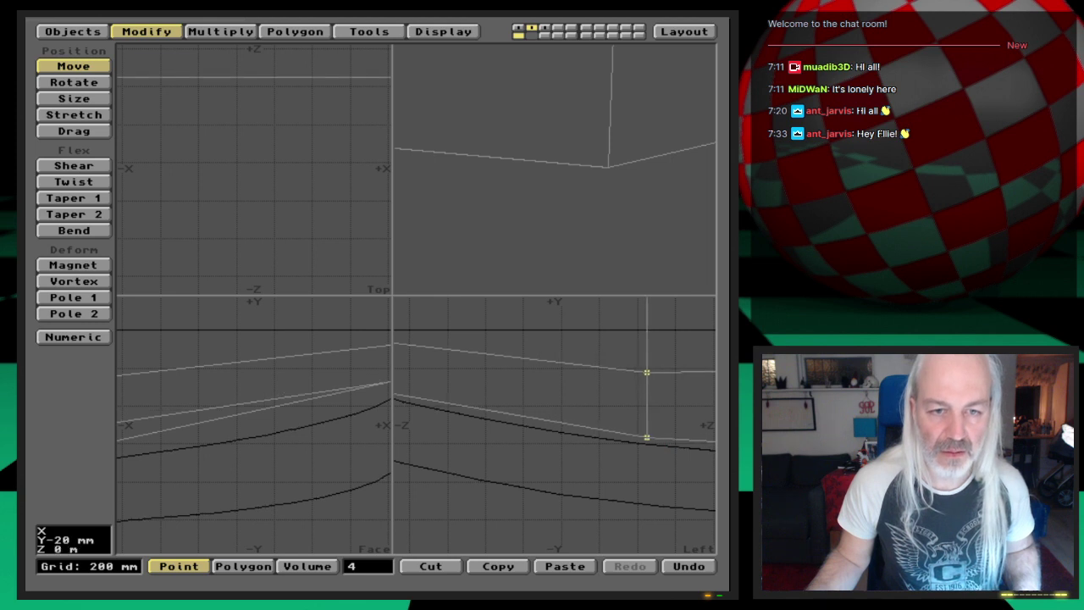
pyautogui.press('space')
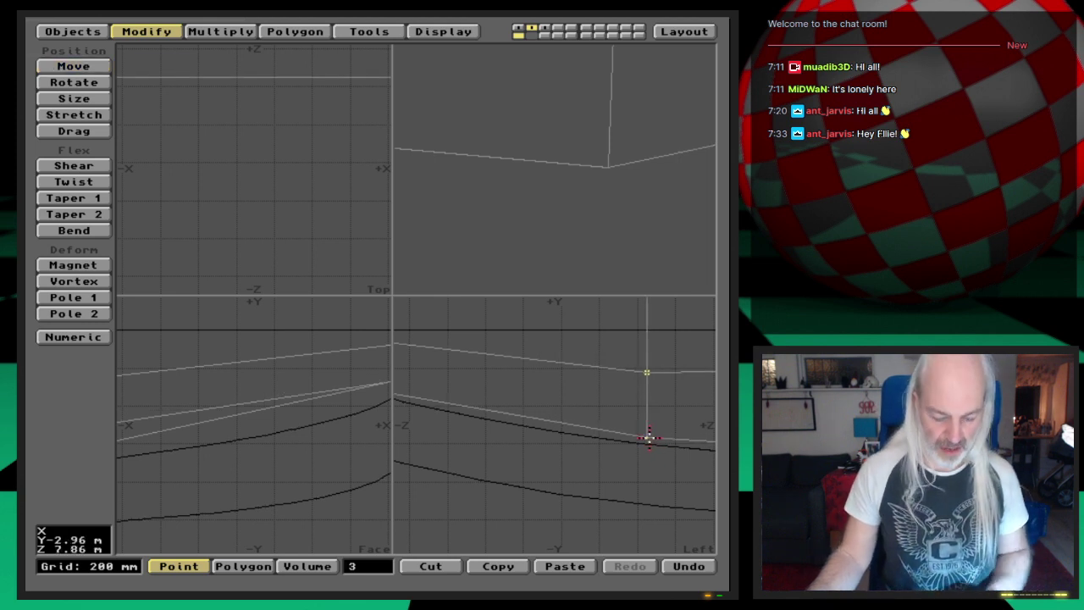
# Step: Examine the fit of the box's lower edge against the gear bay's curve along the whole bay length in the side view
pyautogui.press(',')
pyautogui.press(',')
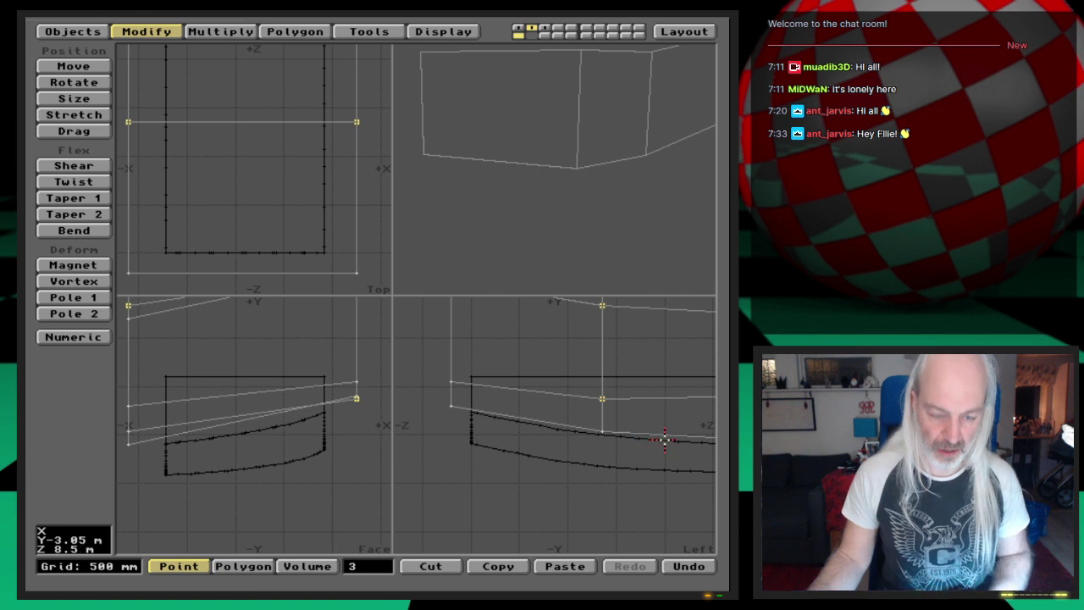
pyautogui.press('g')
pyautogui.press('.')
pyautogui.press('.')
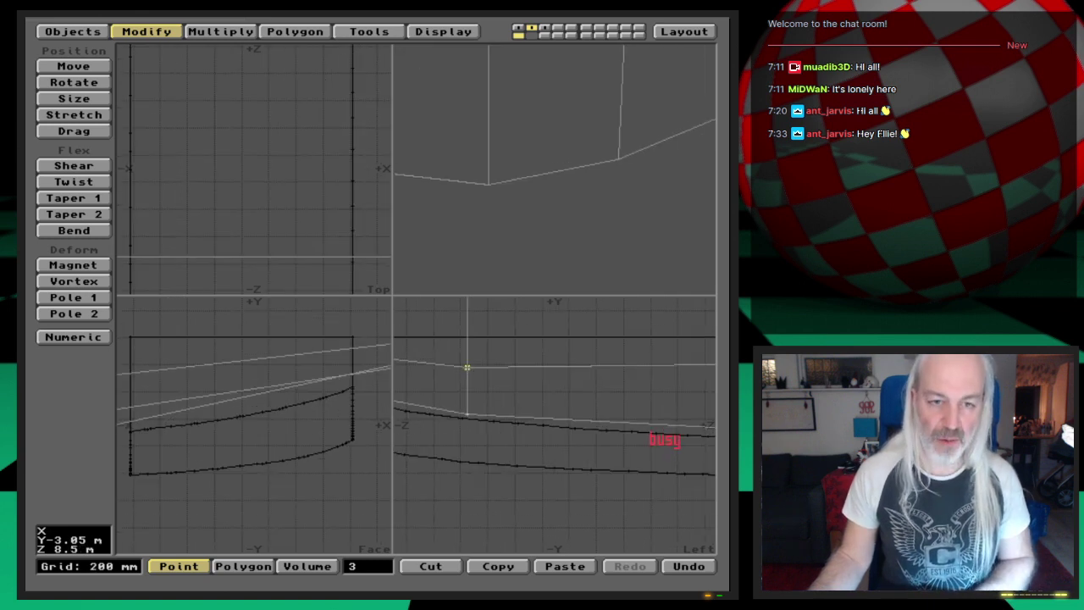
pyautogui.press('.')
pyautogui.press(',')
pyautogui.press(',')
pyautogui.press('g')
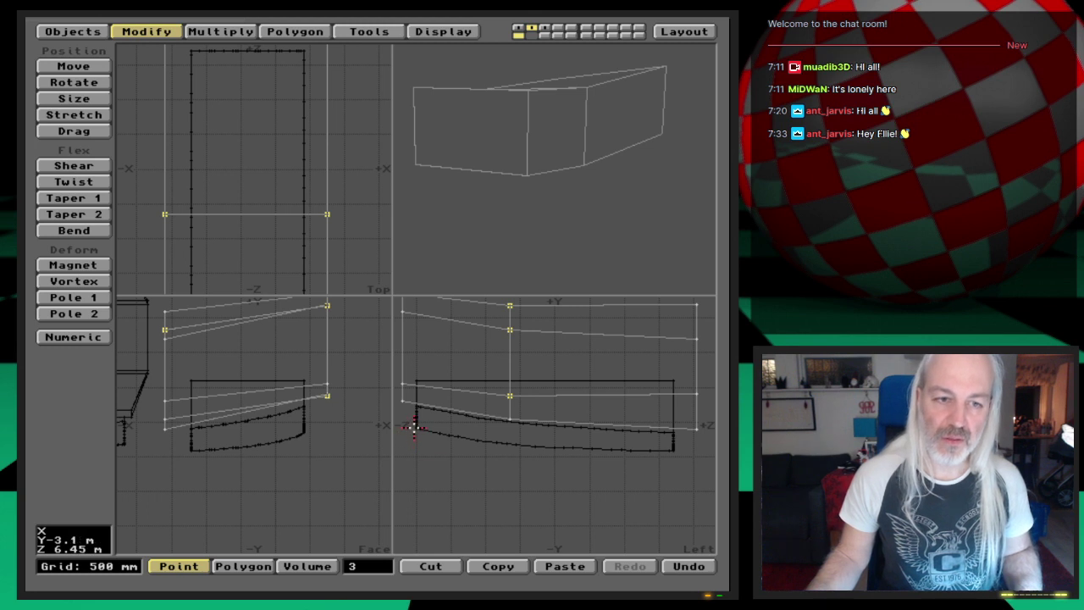
pyautogui.moveTo(418, 430)
pyautogui.mouseDown()
pyautogui.moveTo(636, 451)
pyautogui.moveTo(670, 435)
pyautogui.mouseUp()
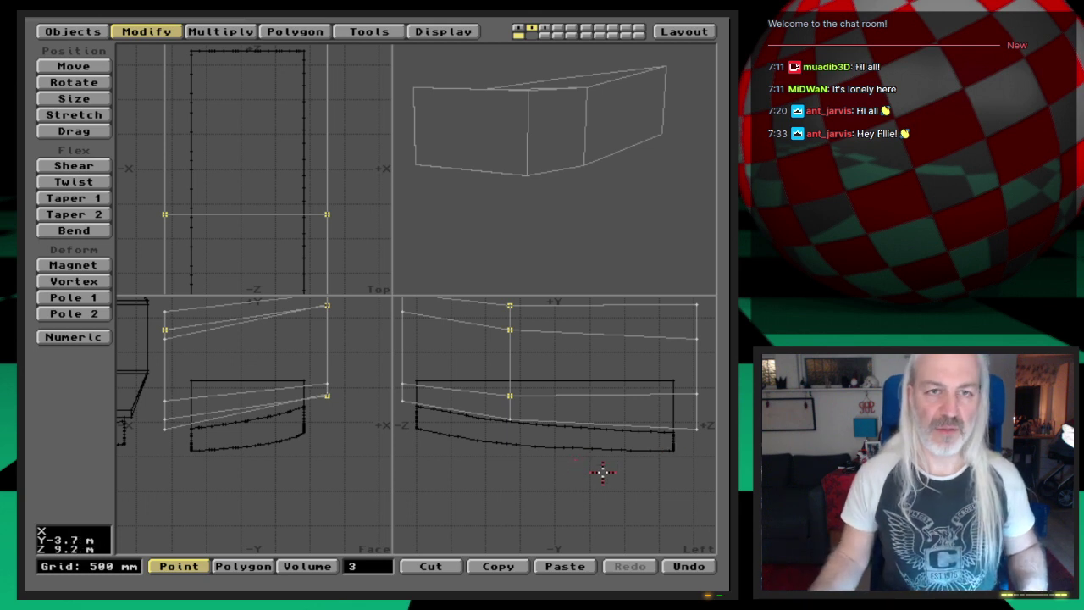
# Step: On layer 1, select the lower curved edge points of the side gear bays in the side view, excluding the points up both end walls
pyautogui.press('1')
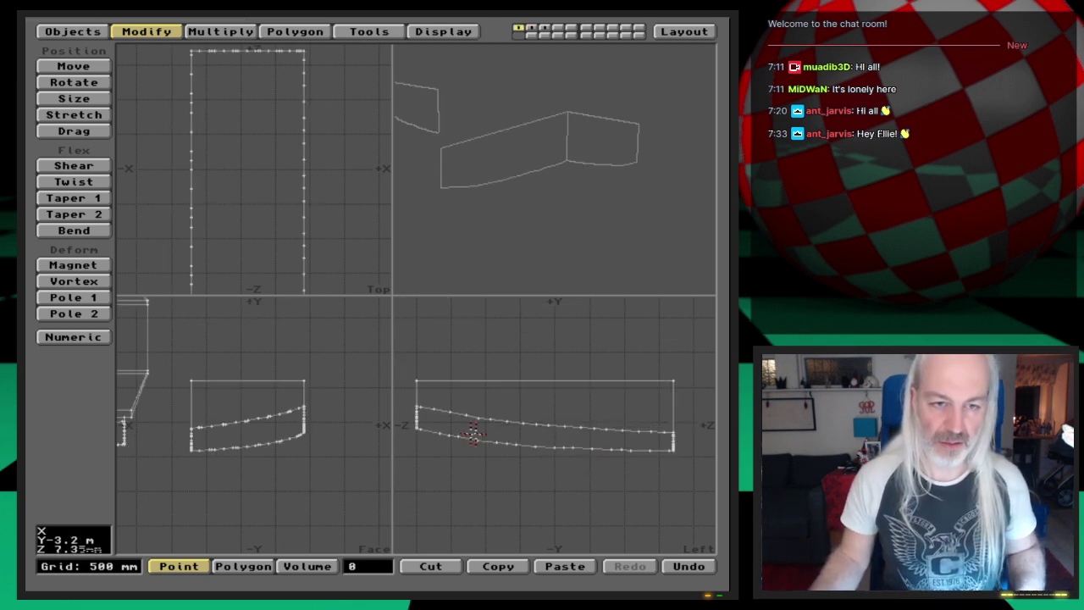
pyautogui.moveTo(434, 435)
pyautogui.mouseDown()
pyautogui.moveTo(418, 432)
pyautogui.moveTo(672, 449)
pyautogui.mouseUp()
pyautogui.press('r')
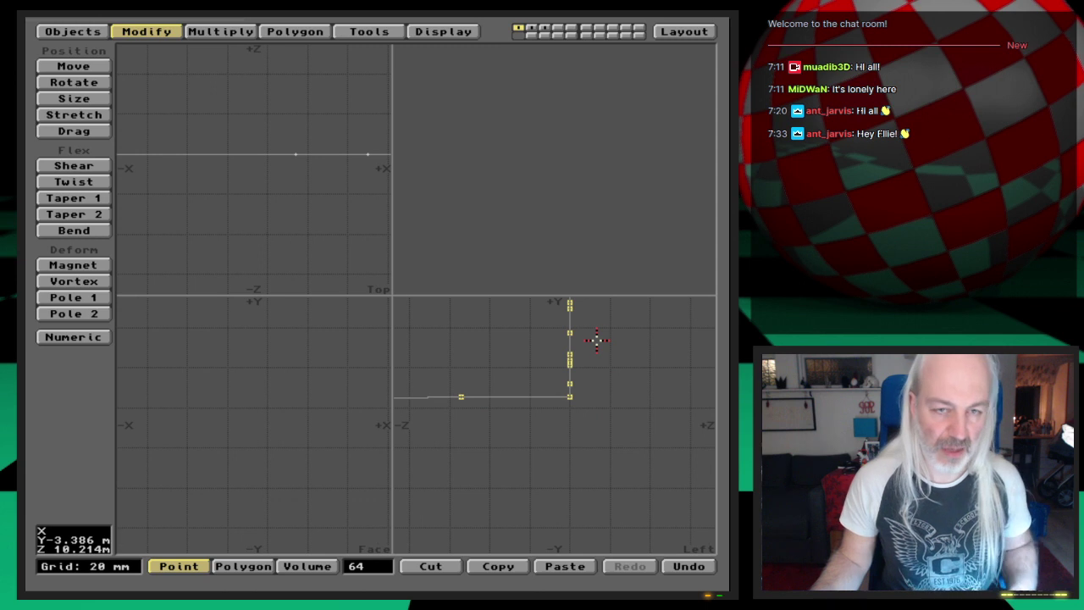
pyautogui.moveTo(576, 344)
pyautogui.mouseDown()
pyautogui.moveTo(566, 344)
pyautogui.moveTo(567, 412)
pyautogui.mouseUp()
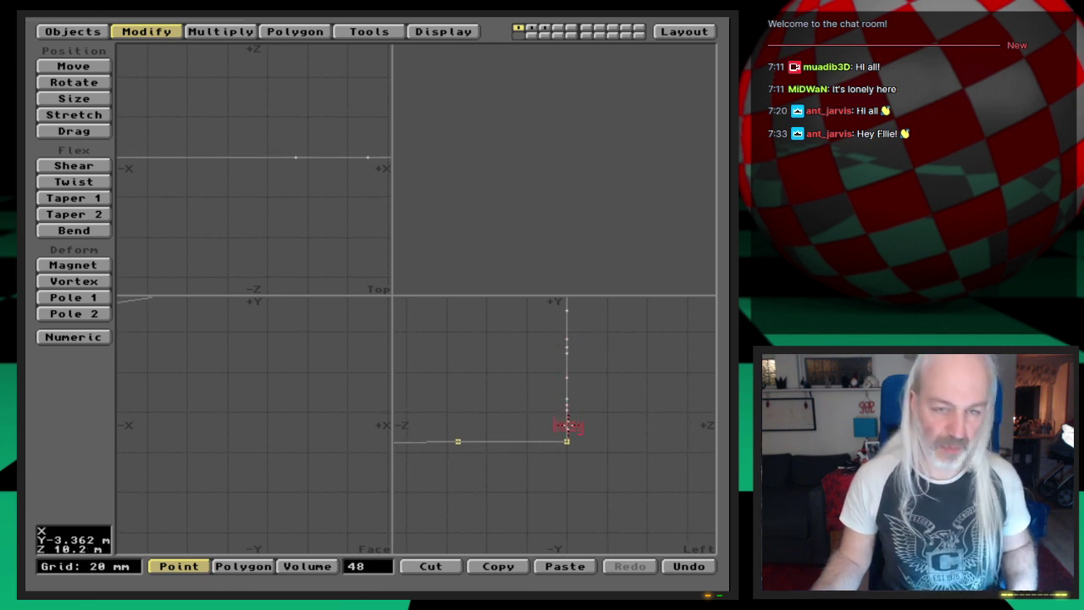
pyautogui.press('a')
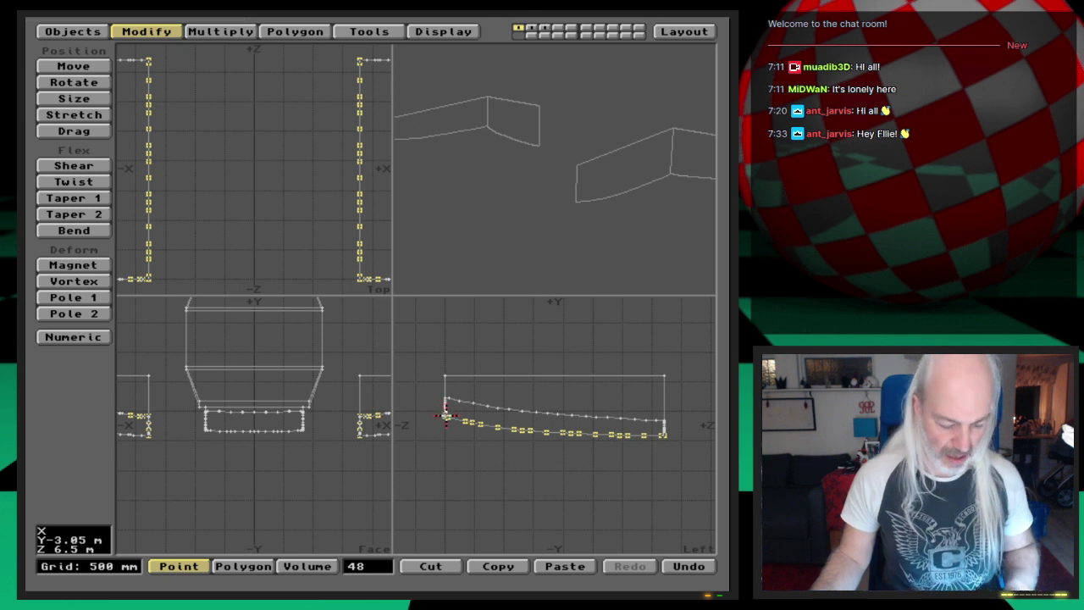
pyautogui.press('.')
pyautogui.press('.')
pyautogui.press('.')
pyautogui.press('.')
pyautogui.moveTo(540, 449); pyautogui.dragTo(541, 458)
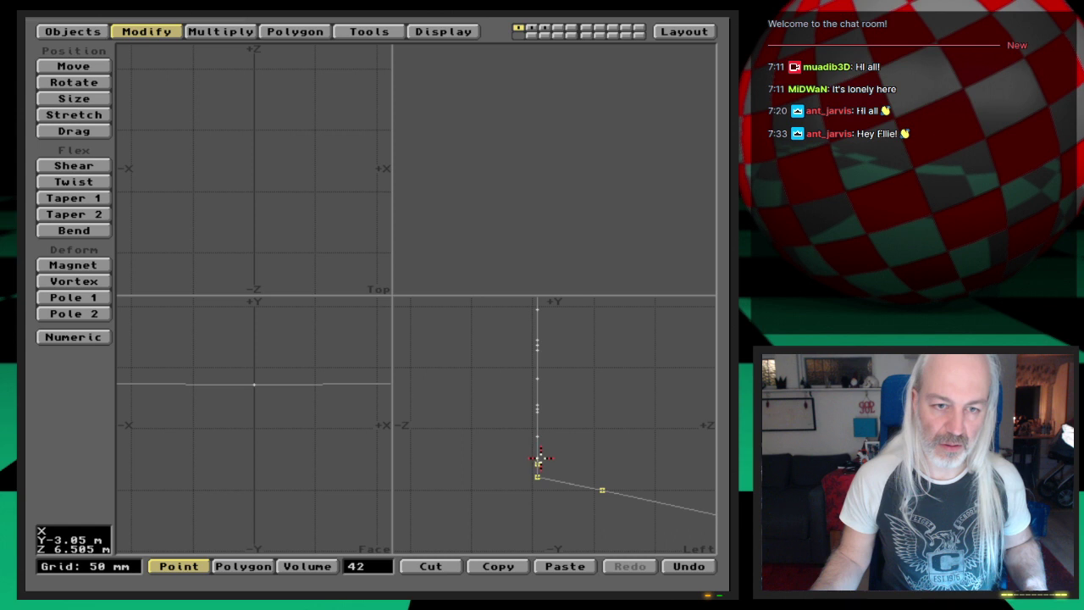
pyautogui.press('a')
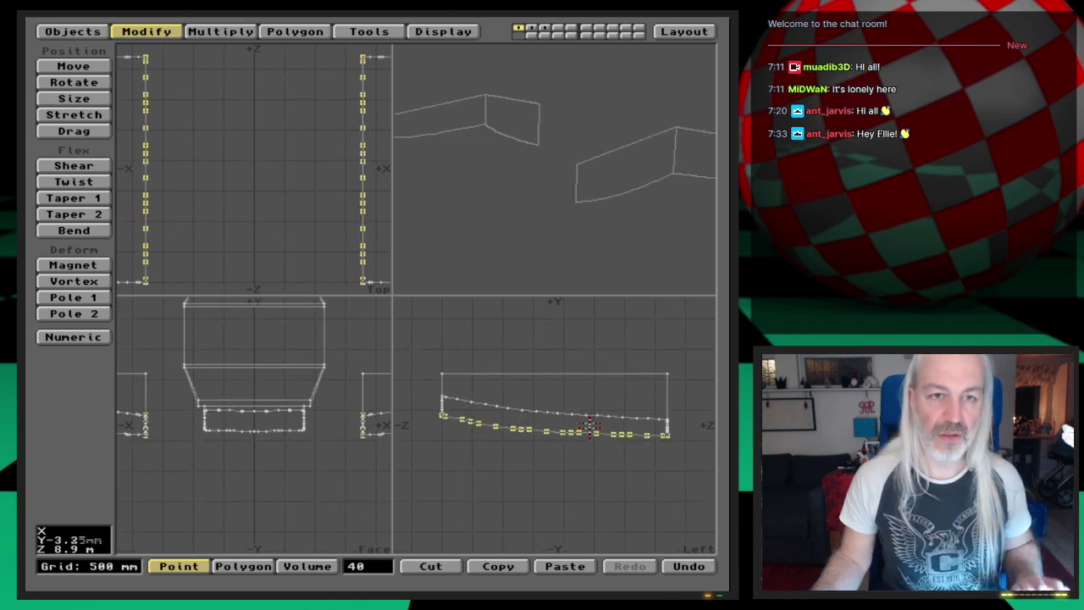
# Step: Drop the -X bay's points from the selection and copy the +X bay's inner edge points to layer 4
pyautogui.moveTo(635, 205); pyautogui.dragTo(584, 194)
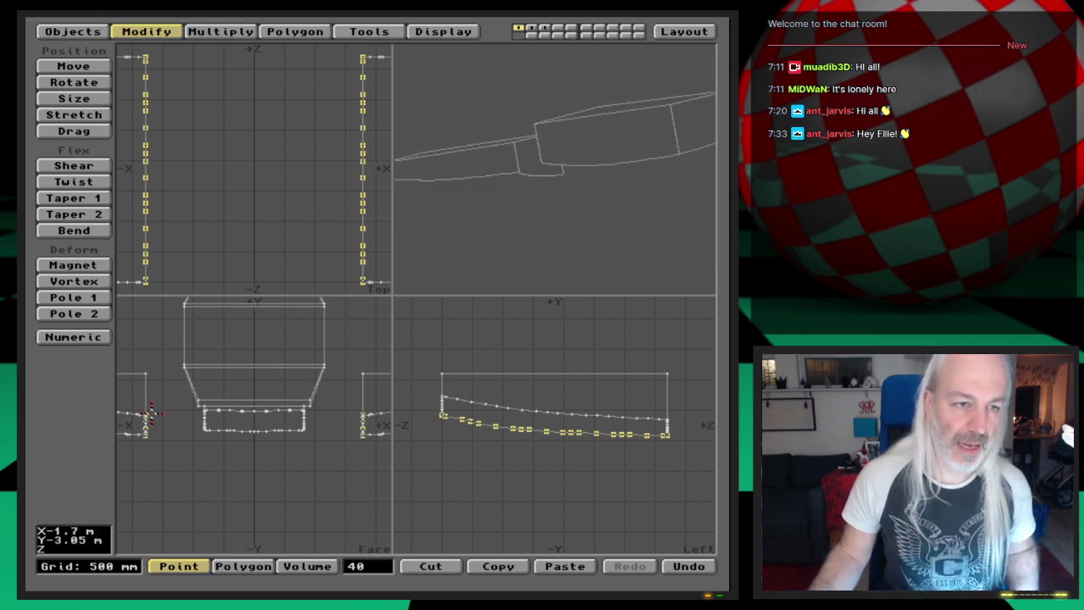
pyautogui.click(146, 421)
pyautogui.moveTo(146, 421); pyautogui.dragTo(144, 448)
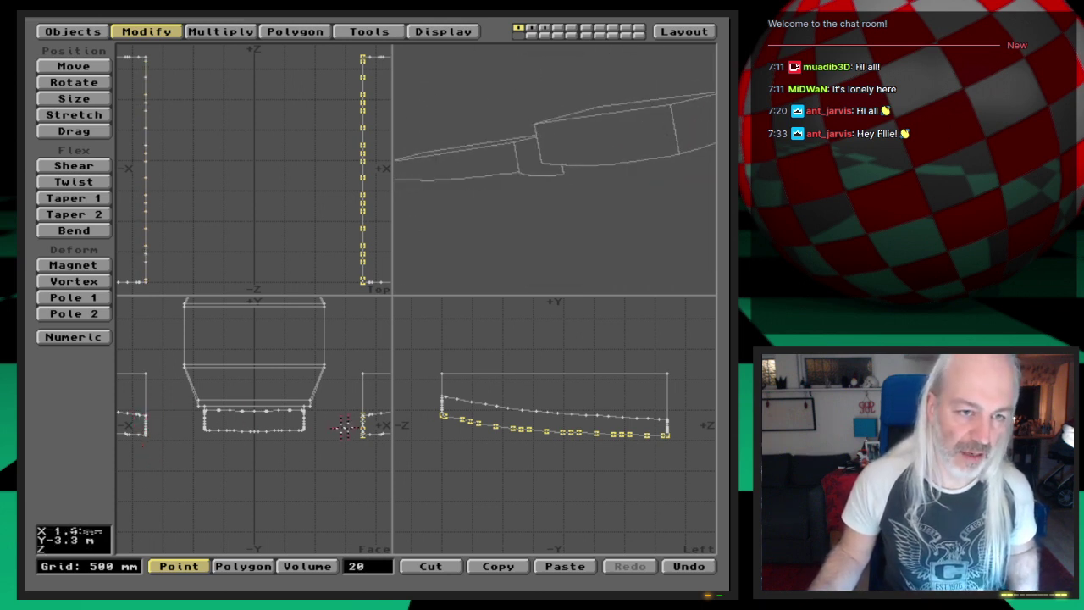
pyautogui.press('g')
pyautogui.moveTo(499, 171); pyautogui.dragTo(500, 166)
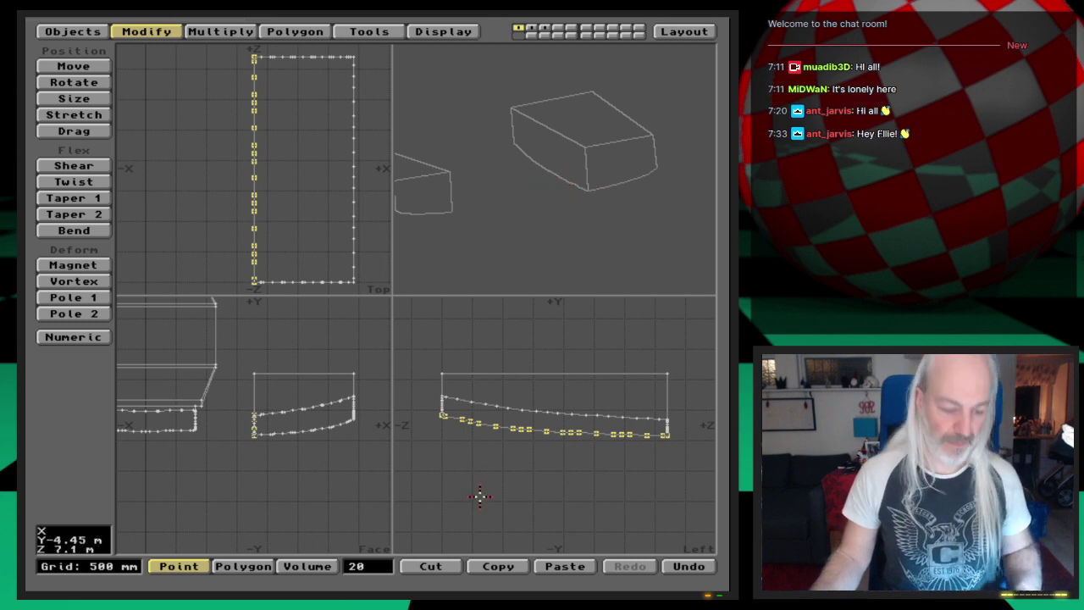
pyautogui.press('4')
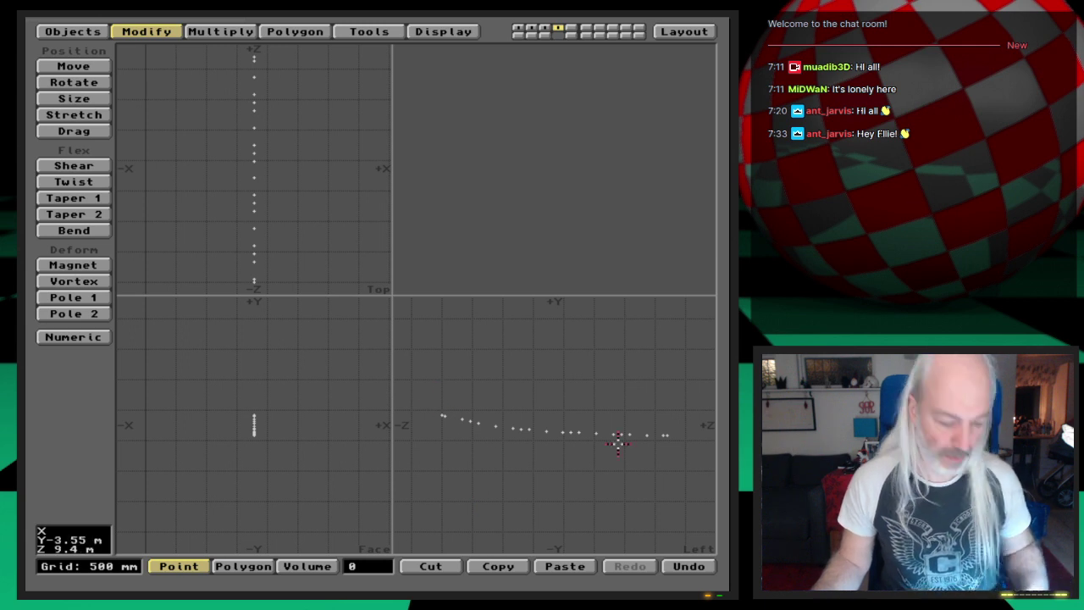
# Step: Select all points around the +X gear bay's curved rim on layer 1 and copy them to layer 4
pyautogui.press('2')
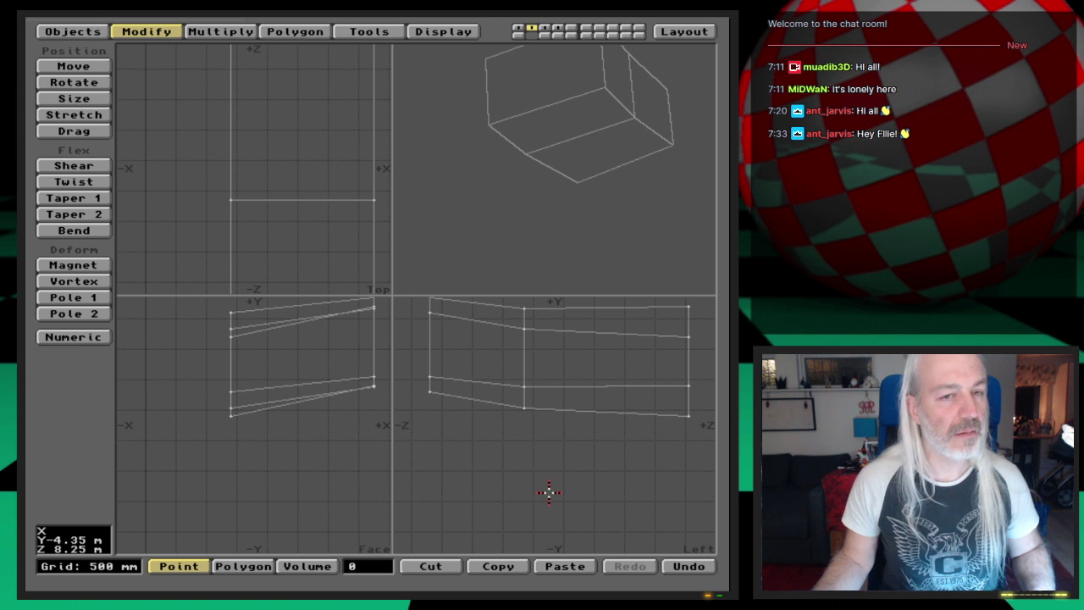
pyautogui.press('1')
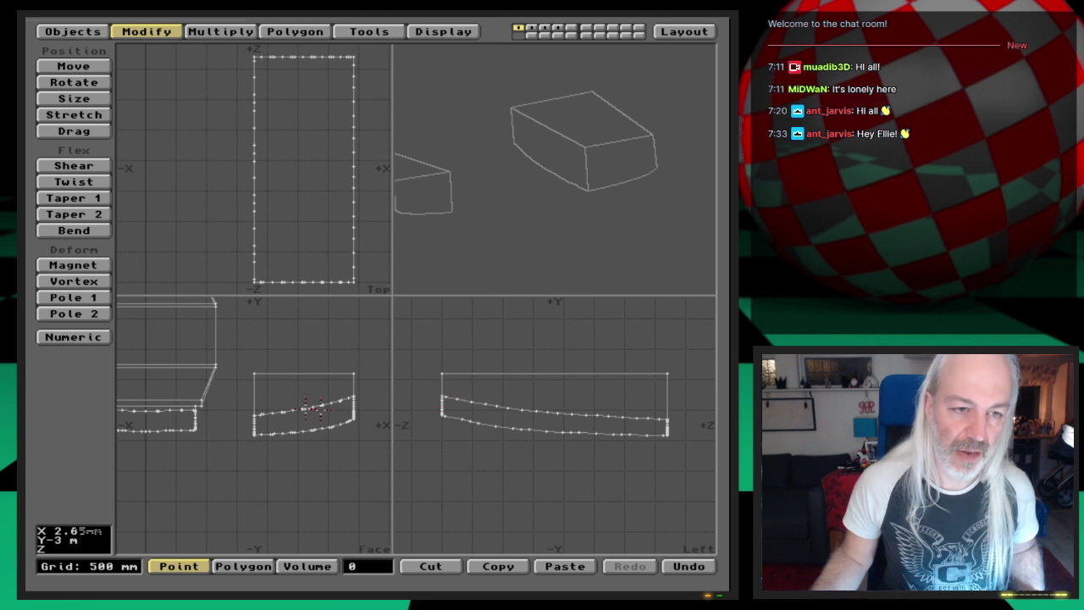
pyautogui.moveTo(324, 392)
pyautogui.mouseDown(button='right')
pyautogui.moveTo(270, 396)
pyautogui.moveTo(222, 461)
pyautogui.moveTo(375, 414)
pyautogui.moveTo(354, 382)
pyautogui.moveTo(313, 389)
pyautogui.mouseUp(button='right')
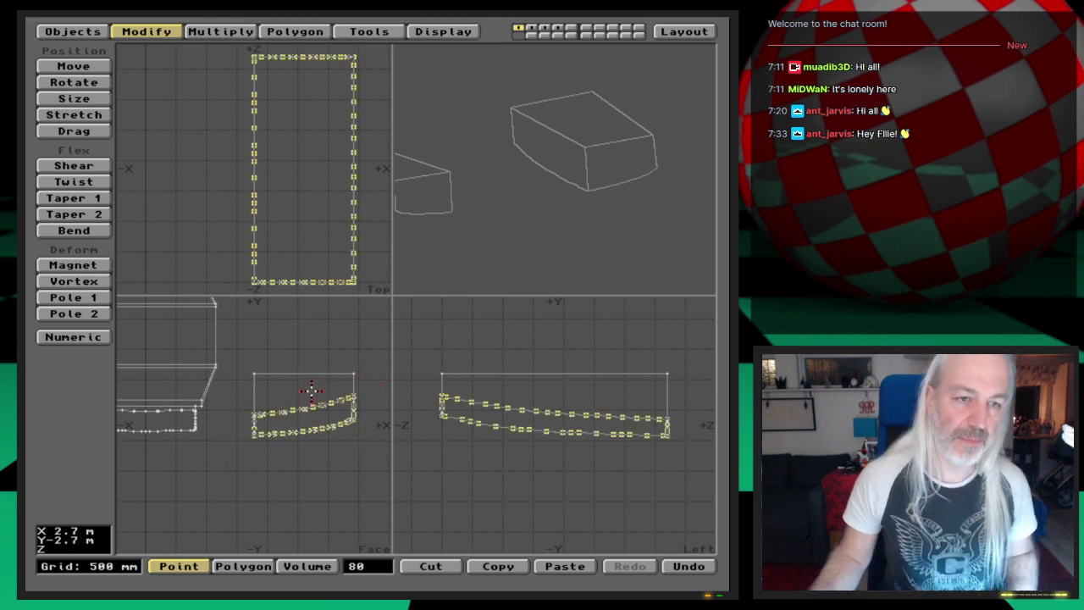
pyautogui.press('5')
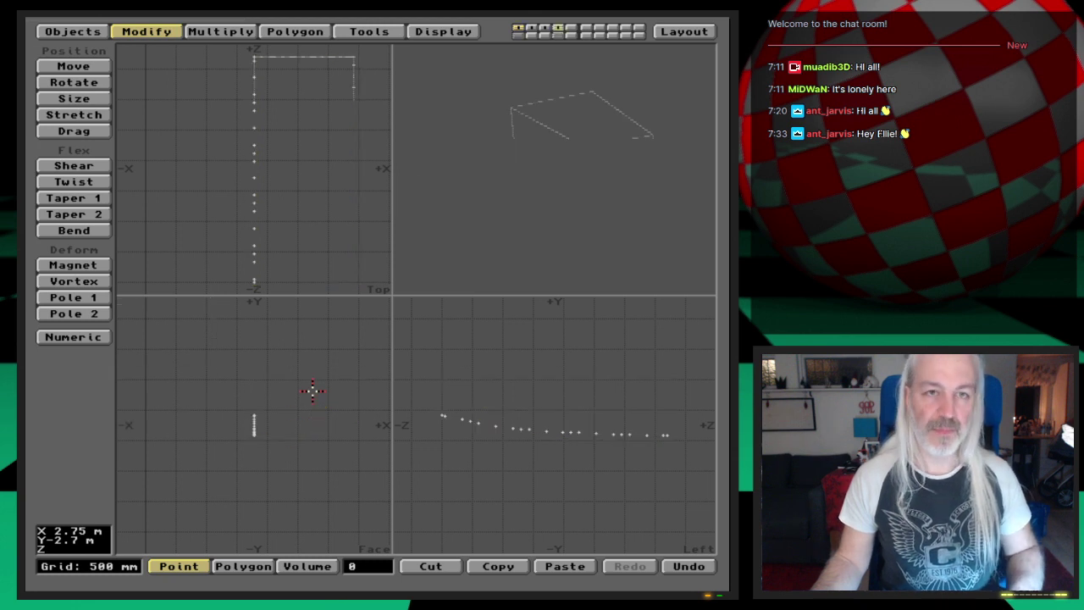
pyautogui.press('v')
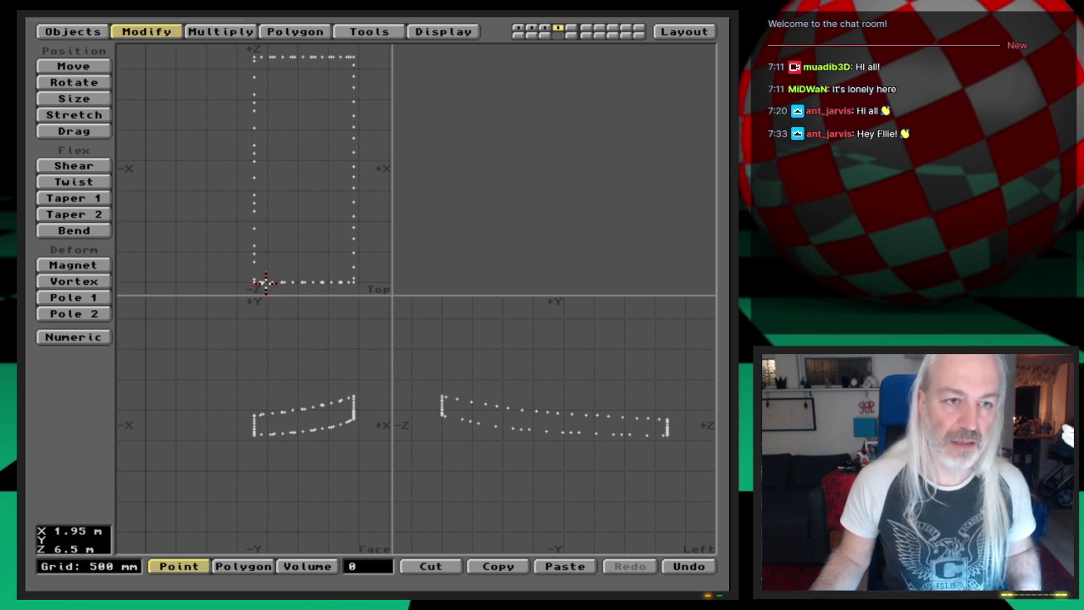
# Step: Select the rim points on layer 4 in order along the inner side toward -Z and across the -Z end in the top view
pyautogui.moveTo(255, 68); pyautogui.dragTo(261, 283)
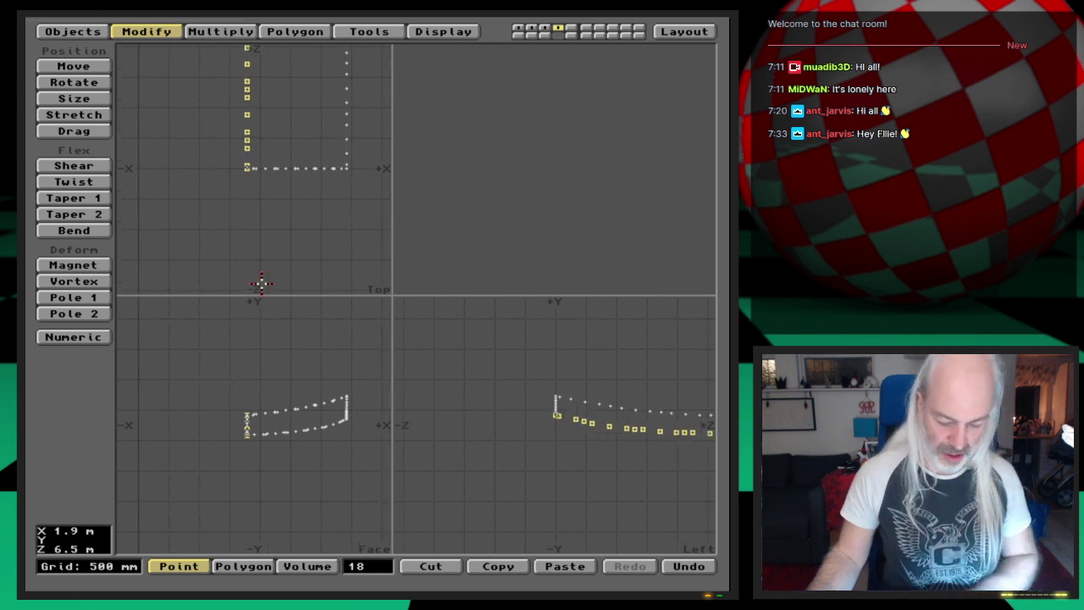
pyautogui.press('.')
pyautogui.press('.')
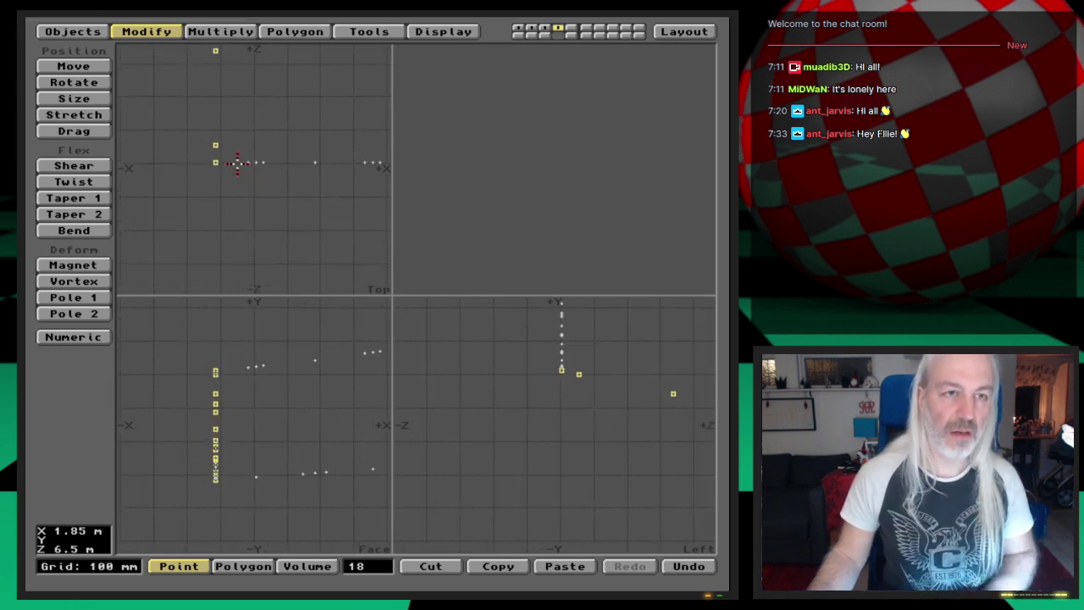
pyautogui.moveTo(237, 163)
pyautogui.mouseDown()
pyautogui.moveTo(381, 163)
pyautogui.moveTo(286, 167)
pyautogui.moveTo(365, 167)
pyautogui.moveTo(291, 167)
pyautogui.moveTo(345, 169)
pyautogui.mouseUp()
pyautogui.press('g')
pyautogui.press('g')
# Step: Continue selecting the +X gear bay's rim points on layer 4 in order along the outer side up to the +Z corner
pyautogui.moveTo(279, 154); pyautogui.dragTo(279, 86)
pyautogui.press('g')
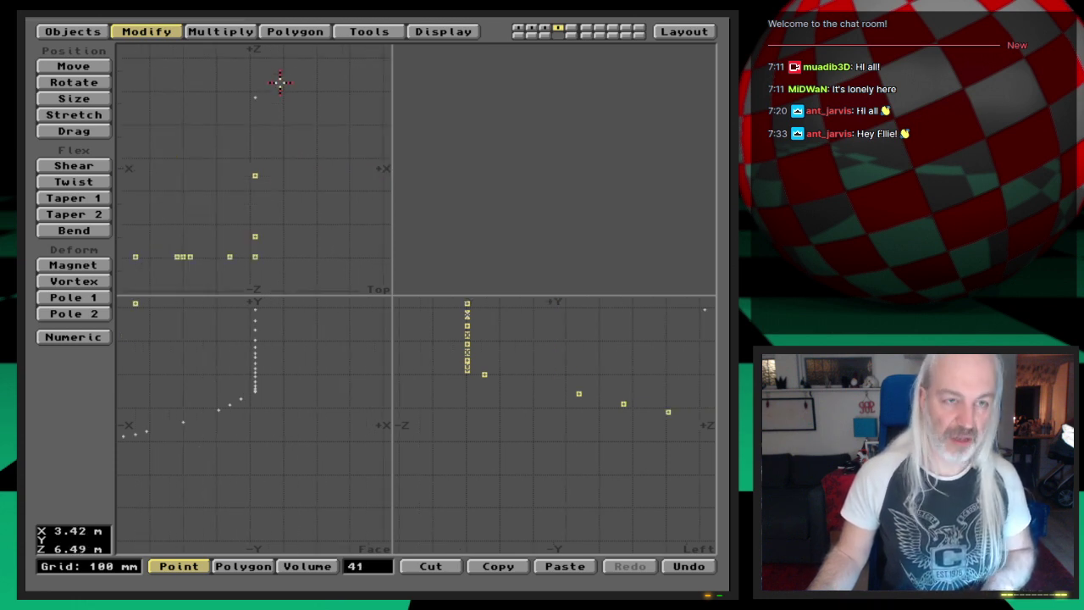
pyautogui.click(253, 97)
pyautogui.press('g')
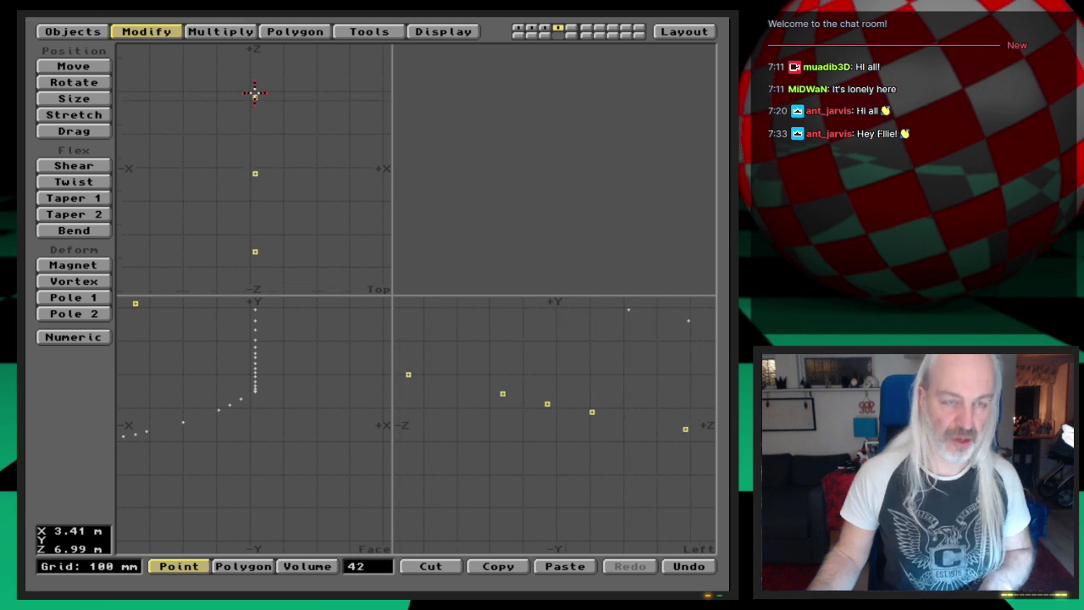
pyautogui.click(254, 93)
pyautogui.press('g')
pyautogui.click(254, 109)
pyautogui.click(254, 49)
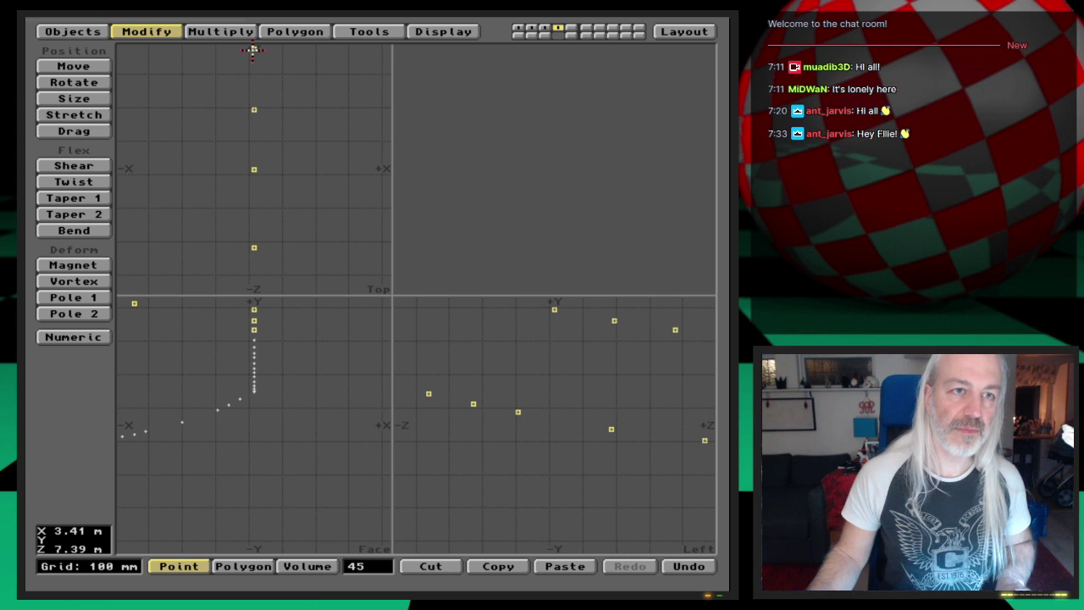
pyautogui.press('g')
pyautogui.click(255, 91)
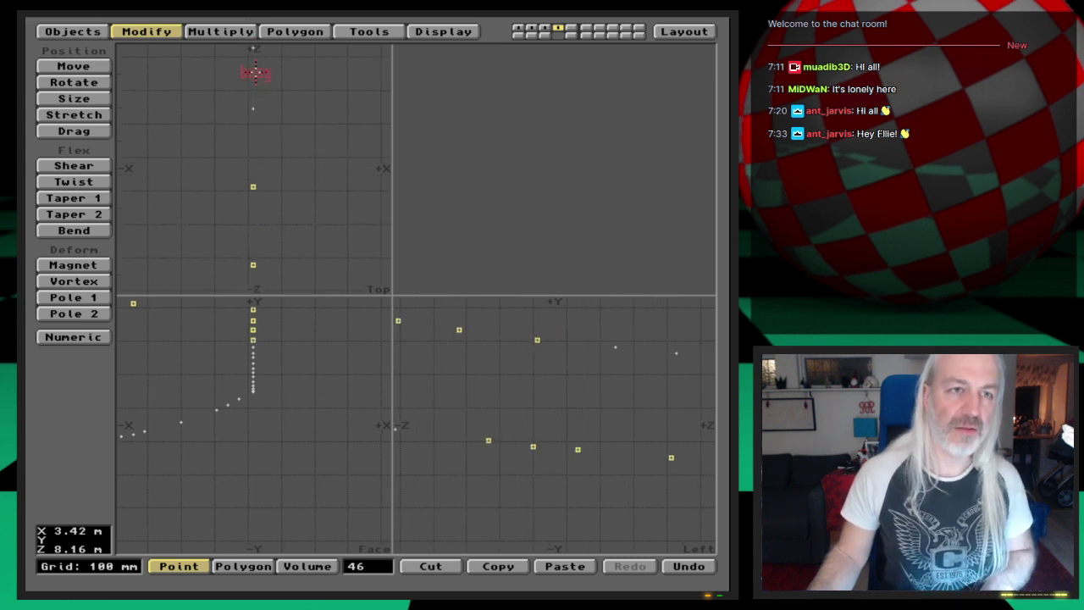
pyautogui.press('g')
pyautogui.click(250, 207)
pyautogui.click(252, 145)
pyautogui.click(252, 84)
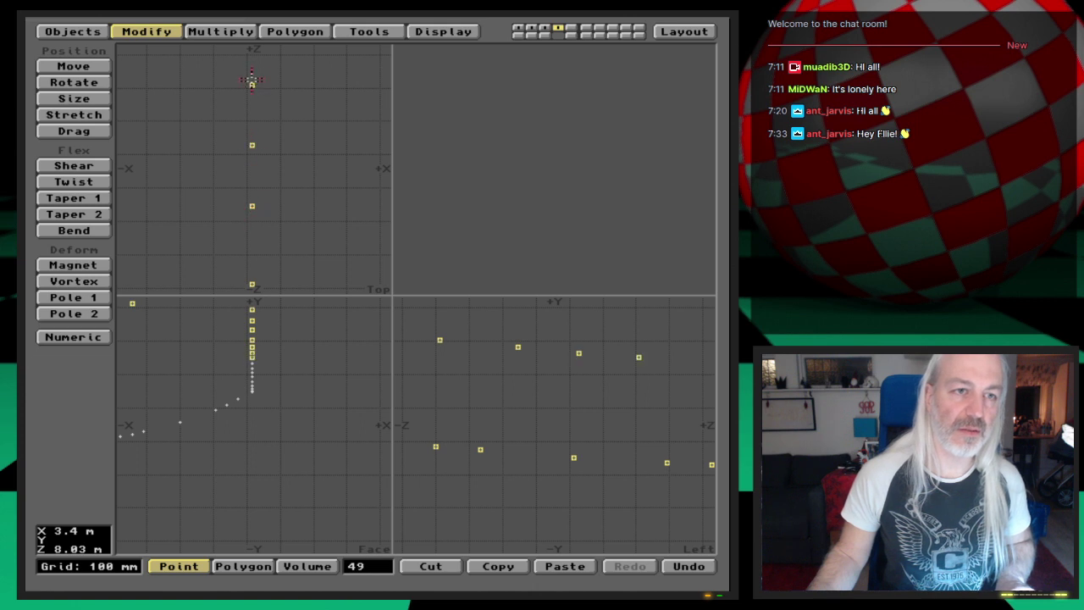
pyautogui.press('g')
pyautogui.click(253, 108)
pyautogui.press('g')
pyautogui.click(251, 108)
pyautogui.click(251, 53)
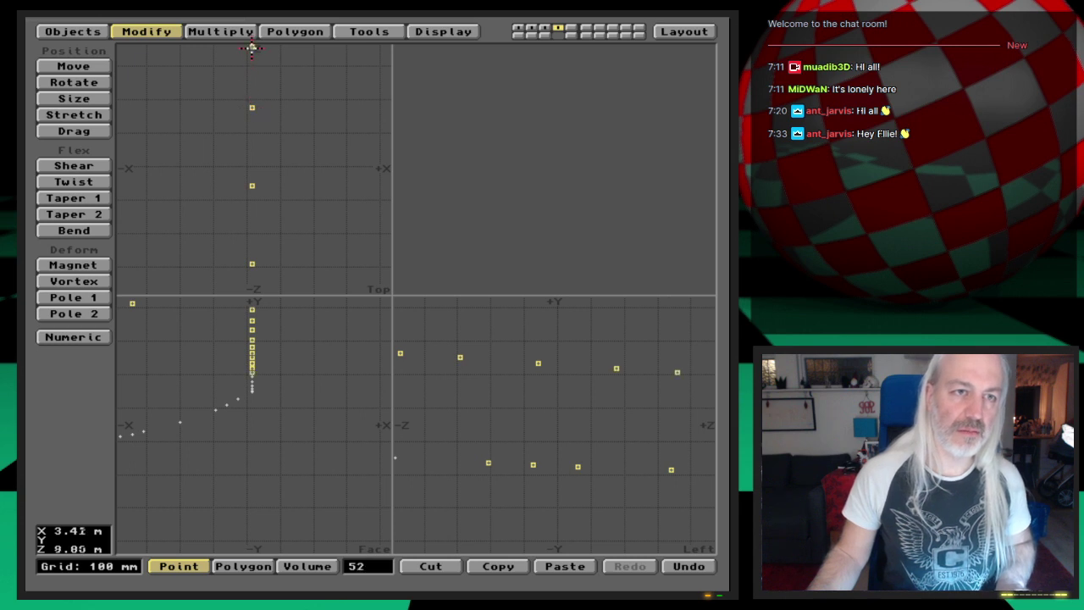
pyautogui.press('g')
pyautogui.press('g')
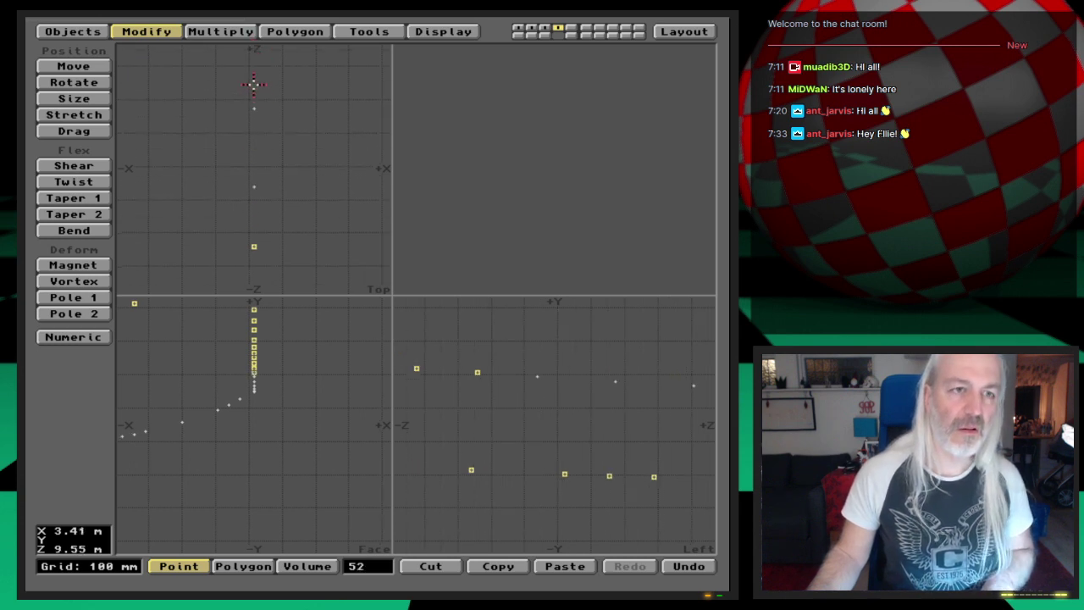
pyautogui.click(253, 186)
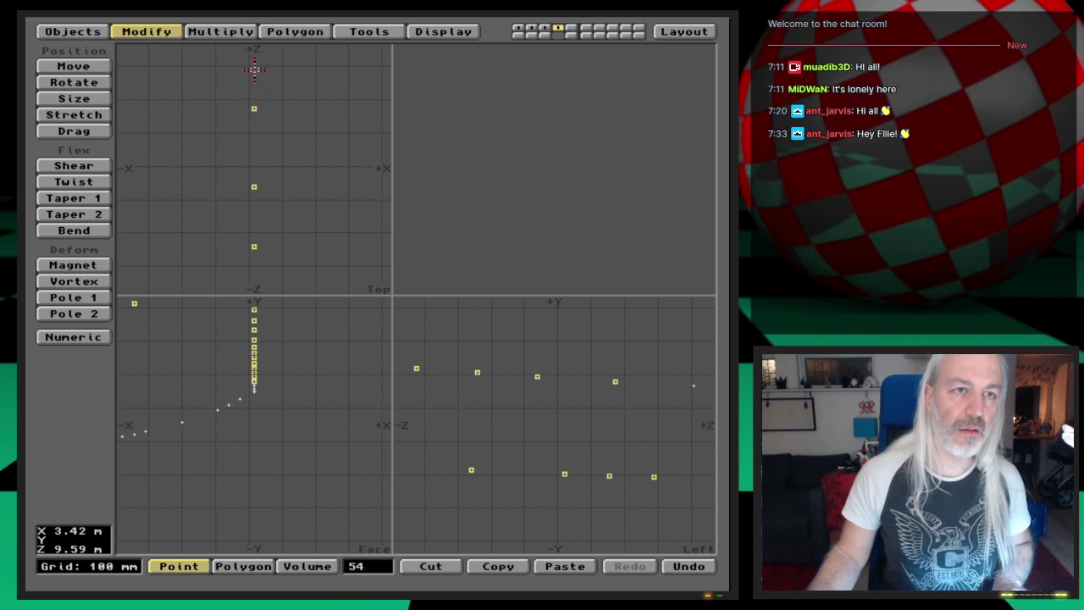
pyautogui.press('g')
pyautogui.click(255, 60)
pyautogui.press('g')
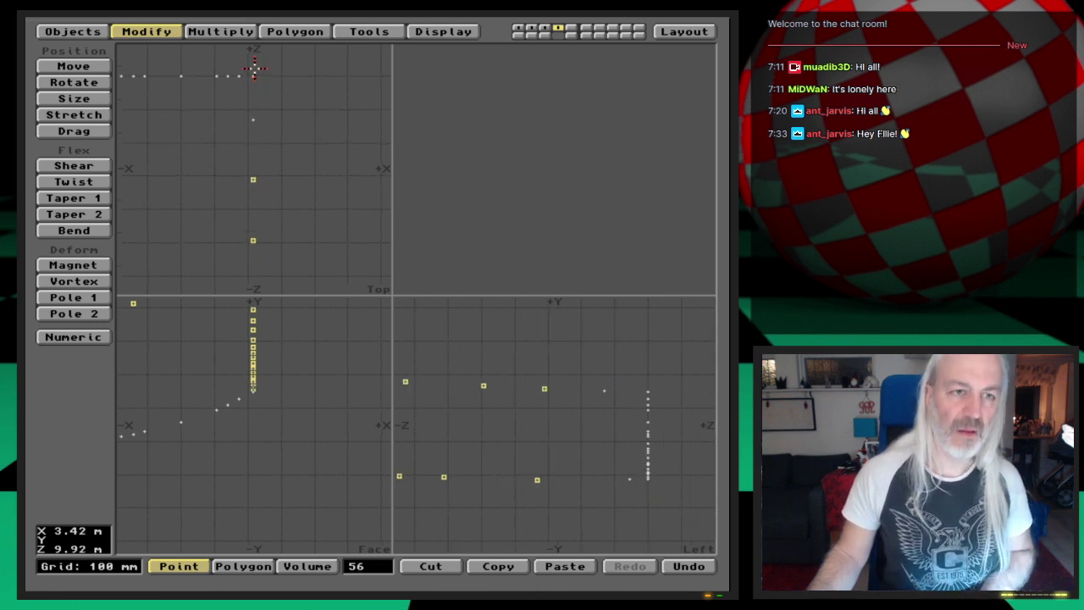
pyautogui.click(254, 118)
pyautogui.click(254, 76)
# Step: Select the remaining rim points in order across the +Z end toward -X, closing the loop at the inner corner
pyautogui.moveTo(255, 77); pyautogui.dragTo(123, 77)
pyautogui.press('r')
pyautogui.press('r')
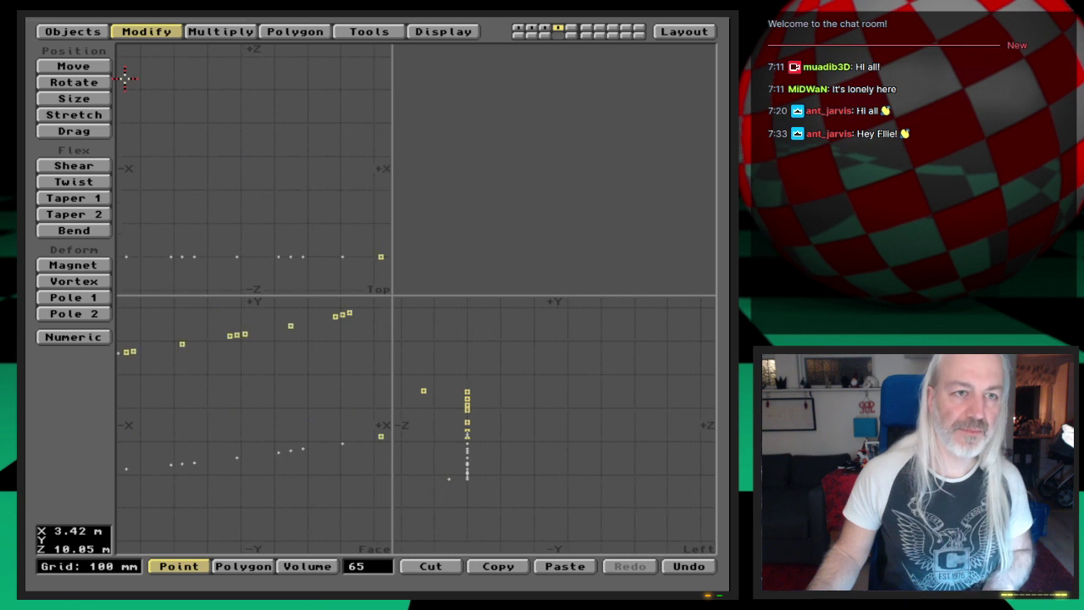
pyautogui.moveTo(348, 254); pyautogui.dragTo(223, 257)
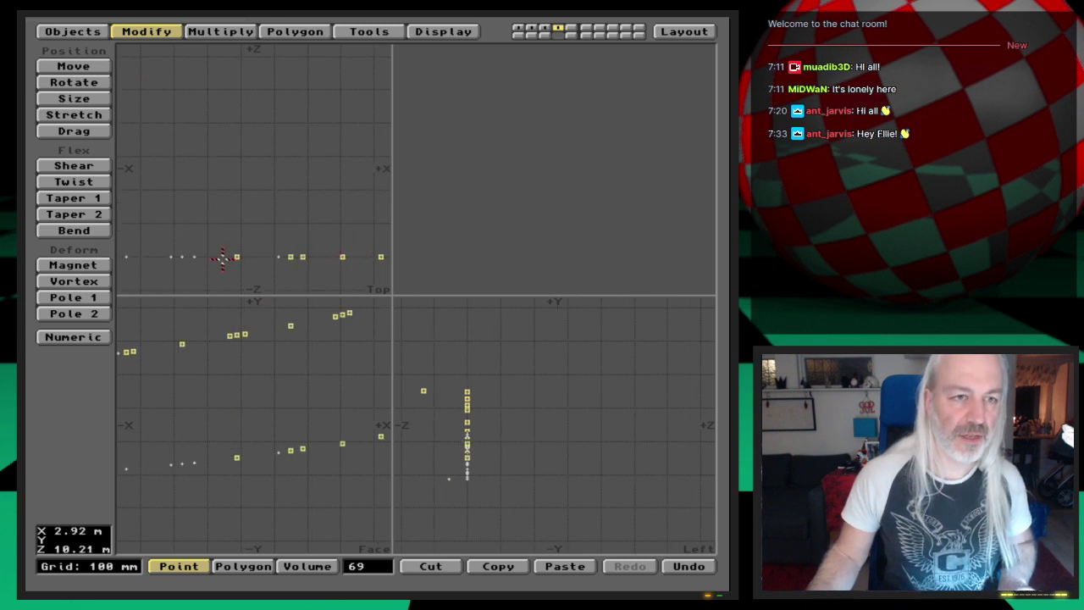
pyautogui.click(237, 257)
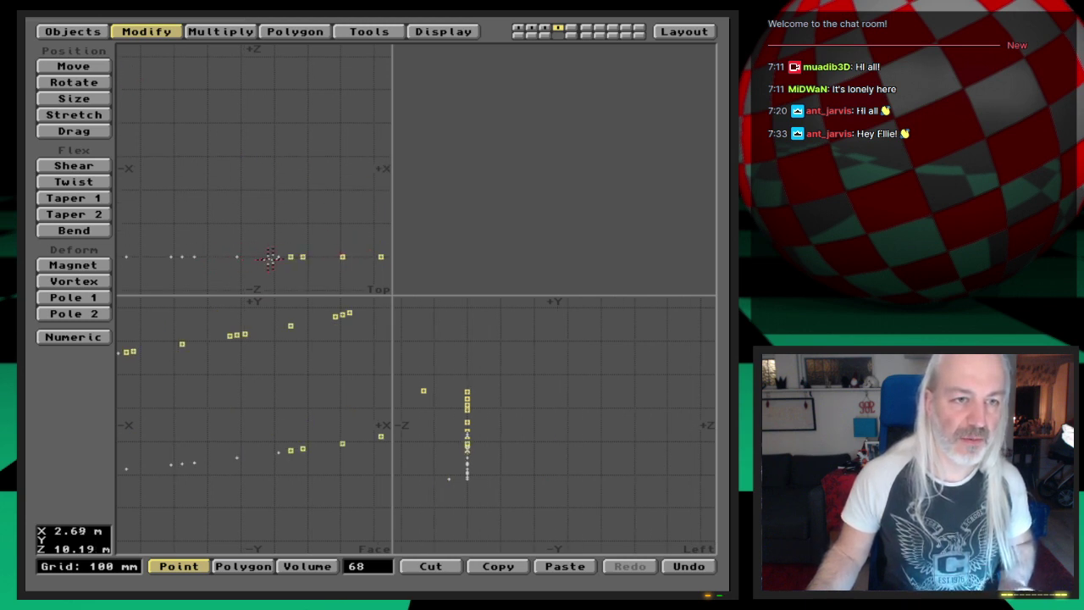
pyautogui.moveTo(281, 256); pyautogui.dragTo(130, 256)
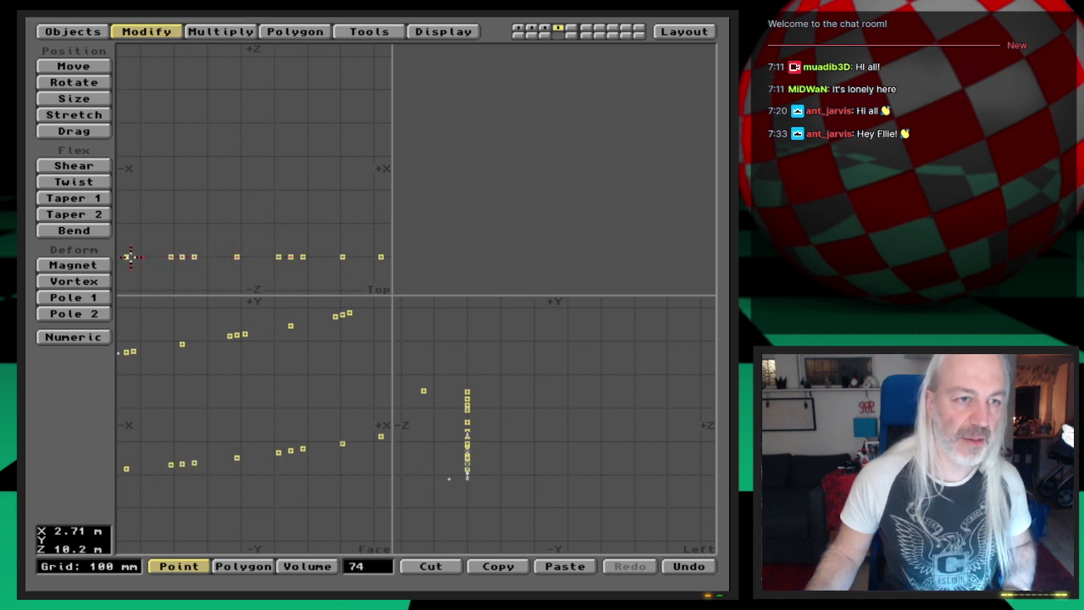
pyautogui.press('a')
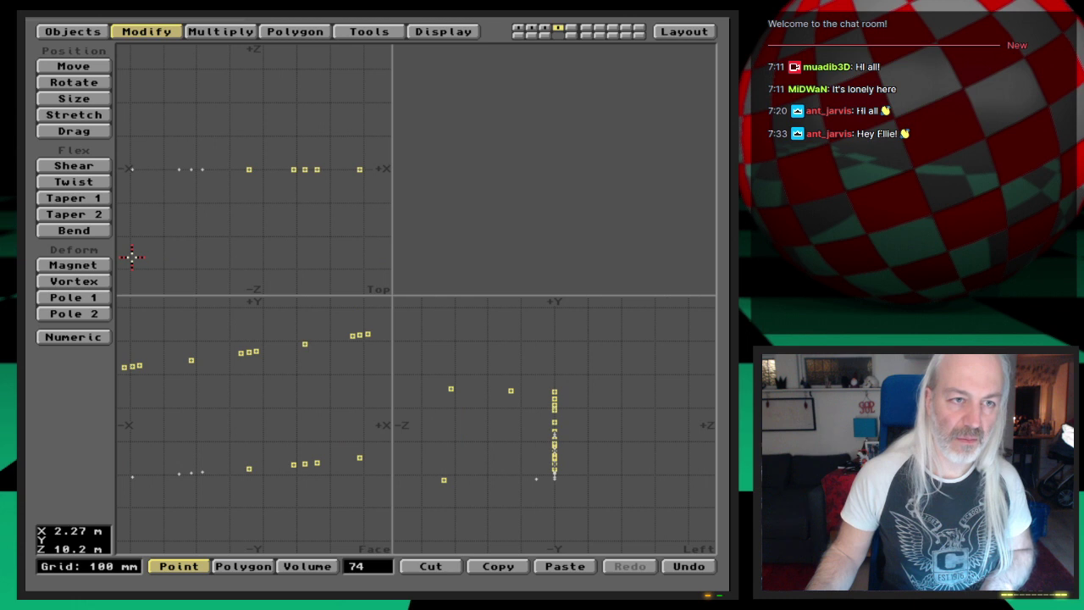
pyautogui.moveTo(204, 181)
pyautogui.mouseDown()
pyautogui.moveTo(336, 179)
pyautogui.moveTo(338, 169)
pyautogui.moveTo(222, 175)
pyautogui.moveTo(223, 192)
pyautogui.mouseUp()
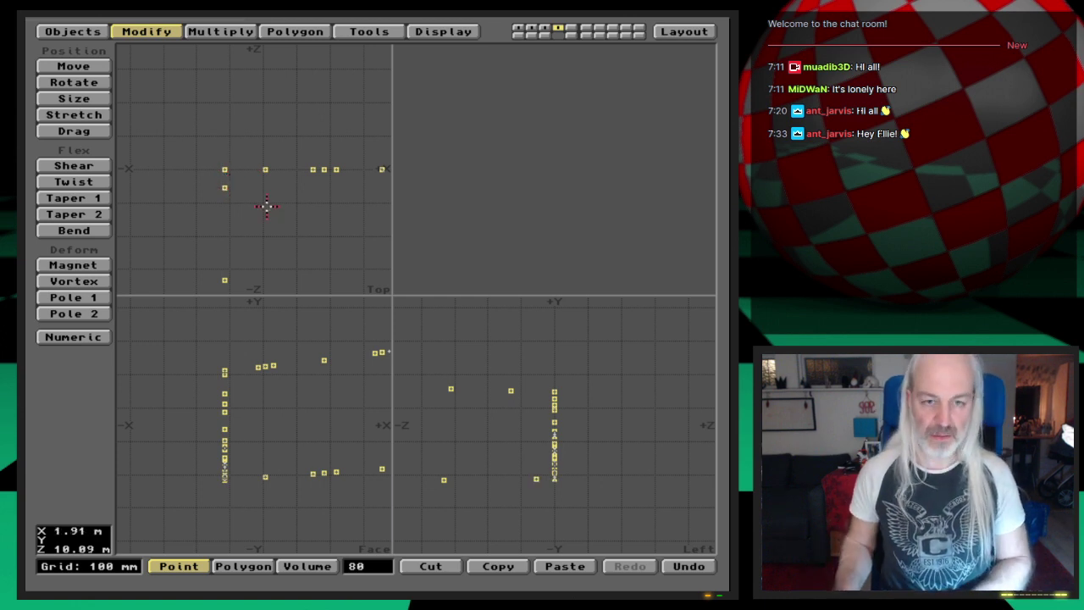
# Step: Create a polygon from the selected rim points and check its point count and surface in the polygon info
pyautogui.press('/')
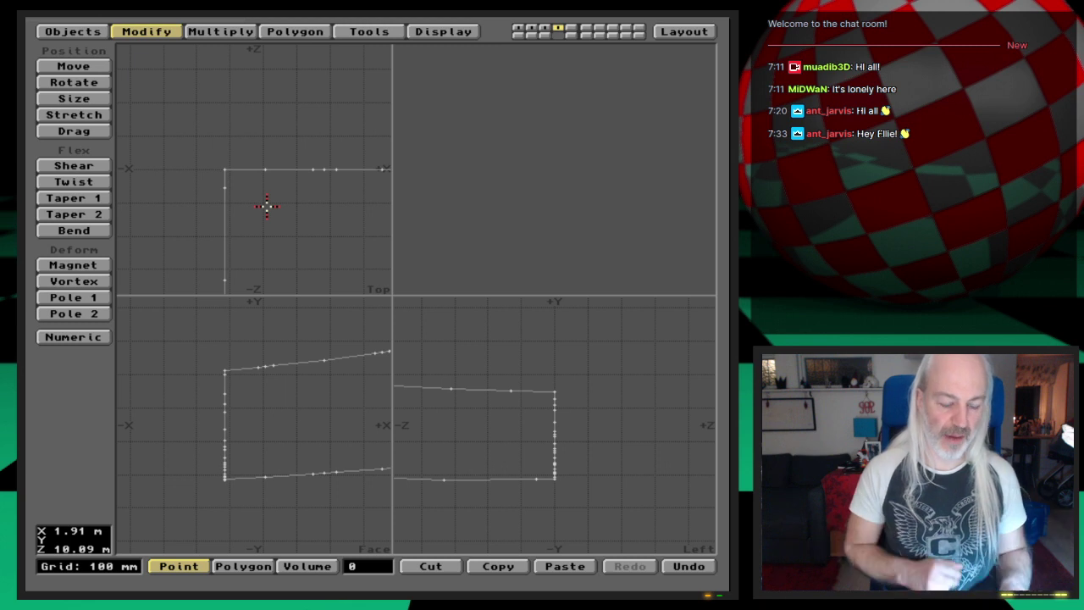
pyautogui.press('space')
pyautogui.press('i')
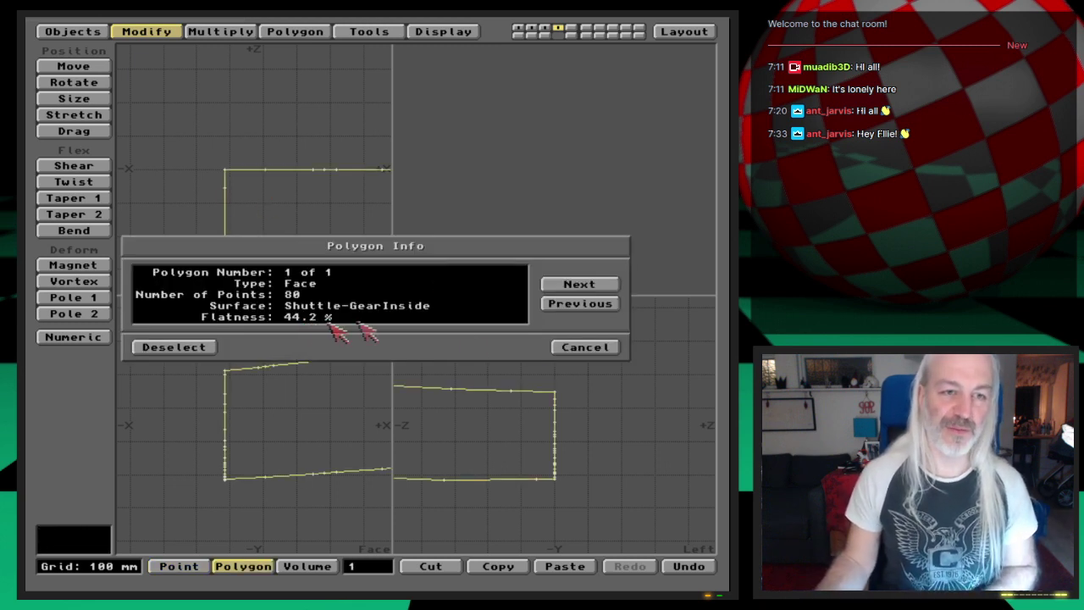
pyautogui.click(568, 348)
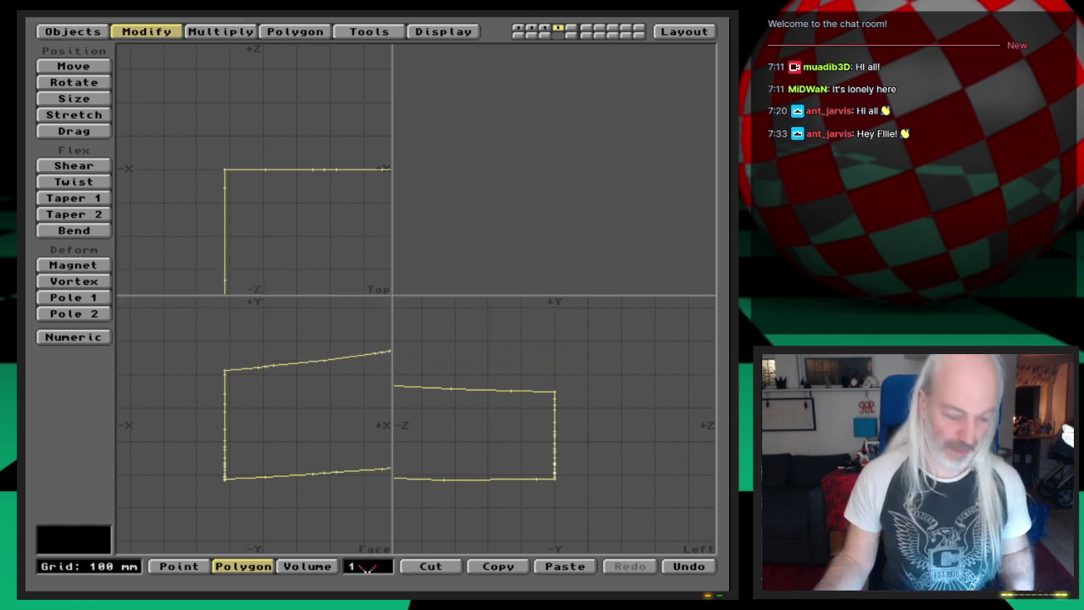
# Step: Extrude the rim polygon 1.3 m upward along Y to form the gear bay cavity
pyautogui.press('a')
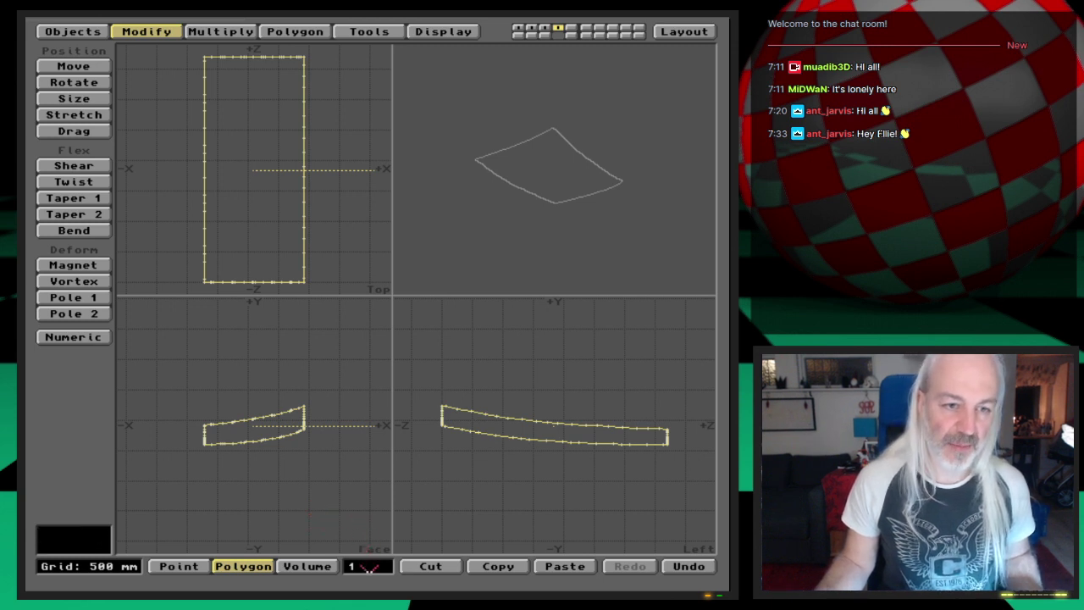
pyautogui.press('F3')
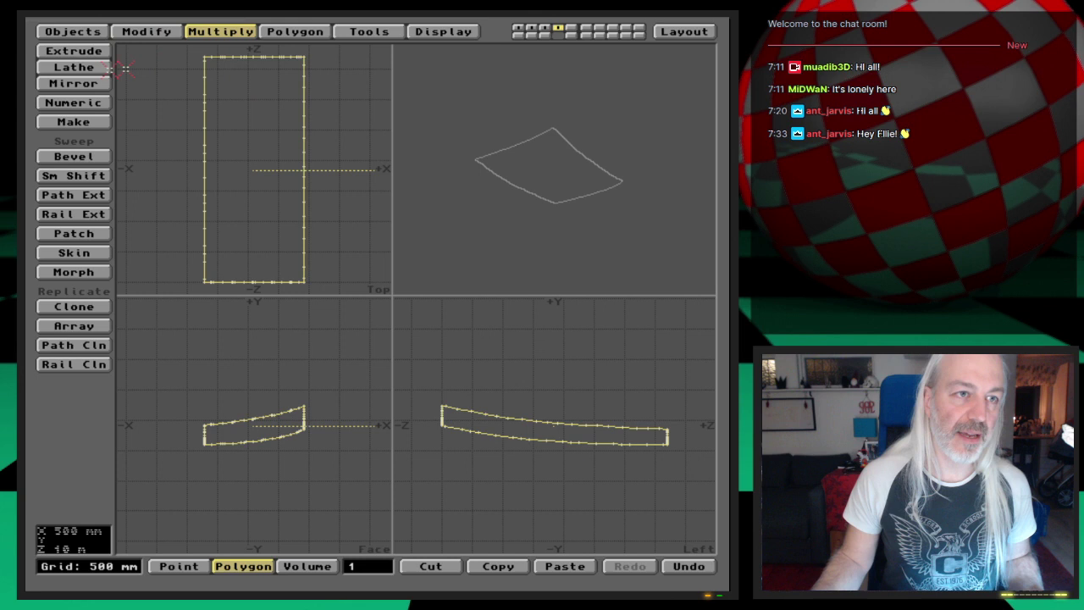
pyautogui.click(76, 51)
pyautogui.click(245, 190)
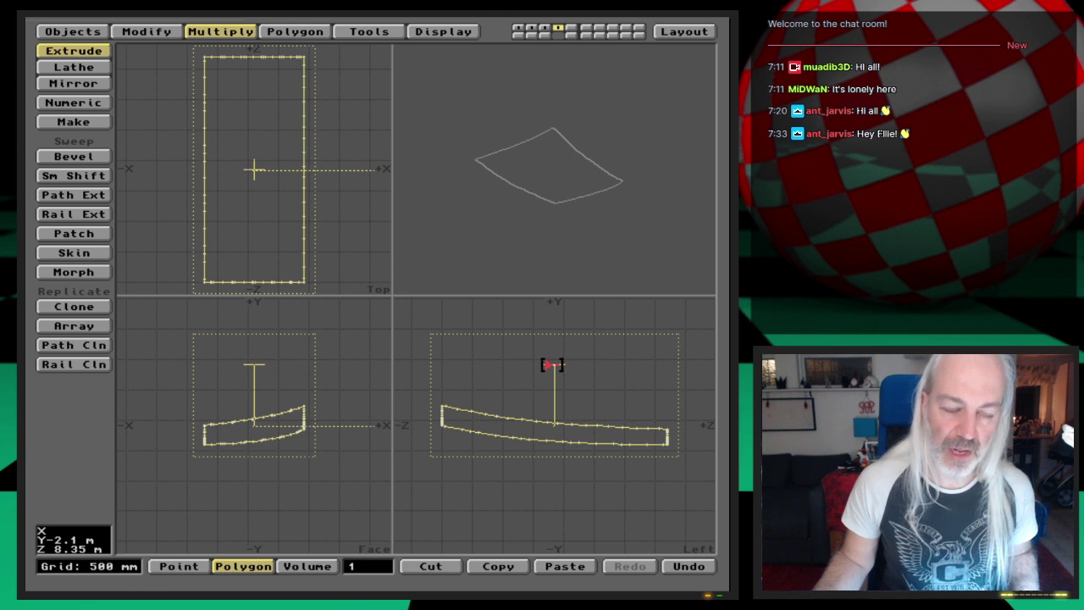
pyautogui.moveTo(552, 364); pyautogui.dragTo(552, 418)
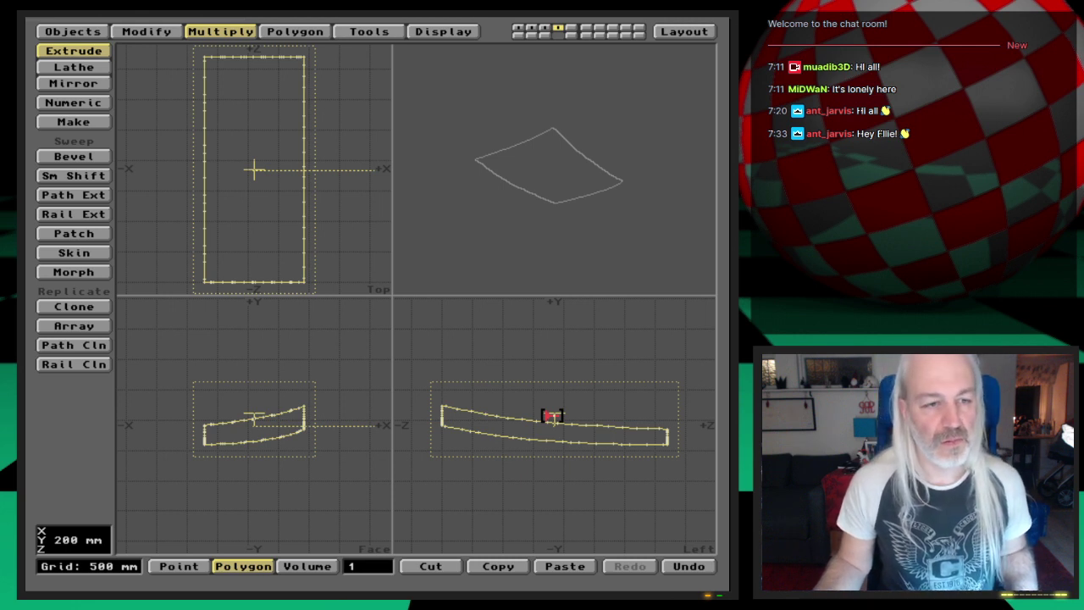
pyautogui.moveTo(548, 413); pyautogui.dragTo(548, 408)
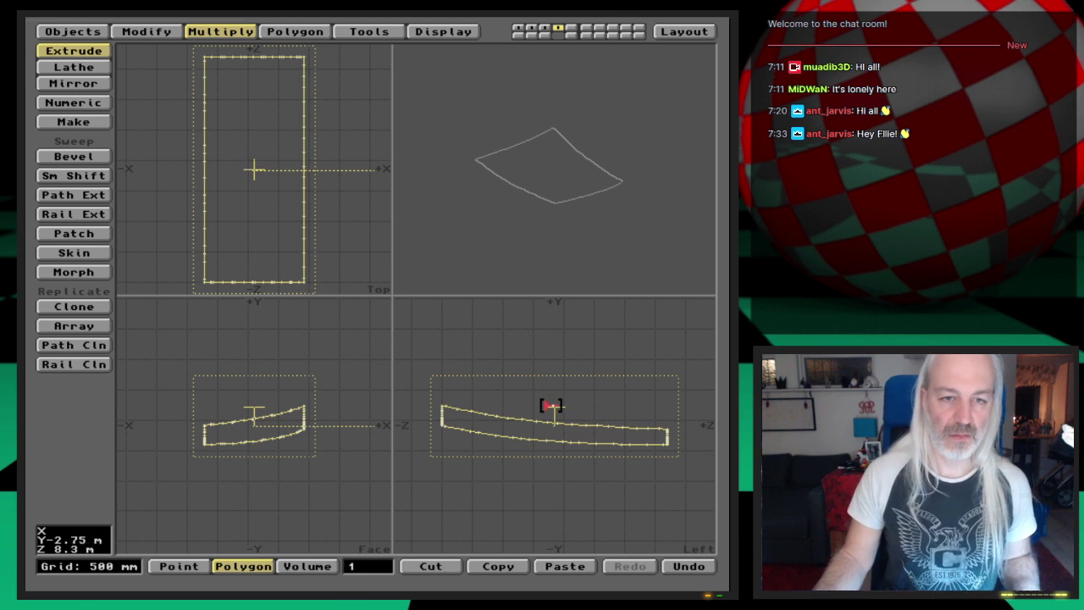
pyautogui.moveTo(552, 408); pyautogui.dragTo(552, 345)
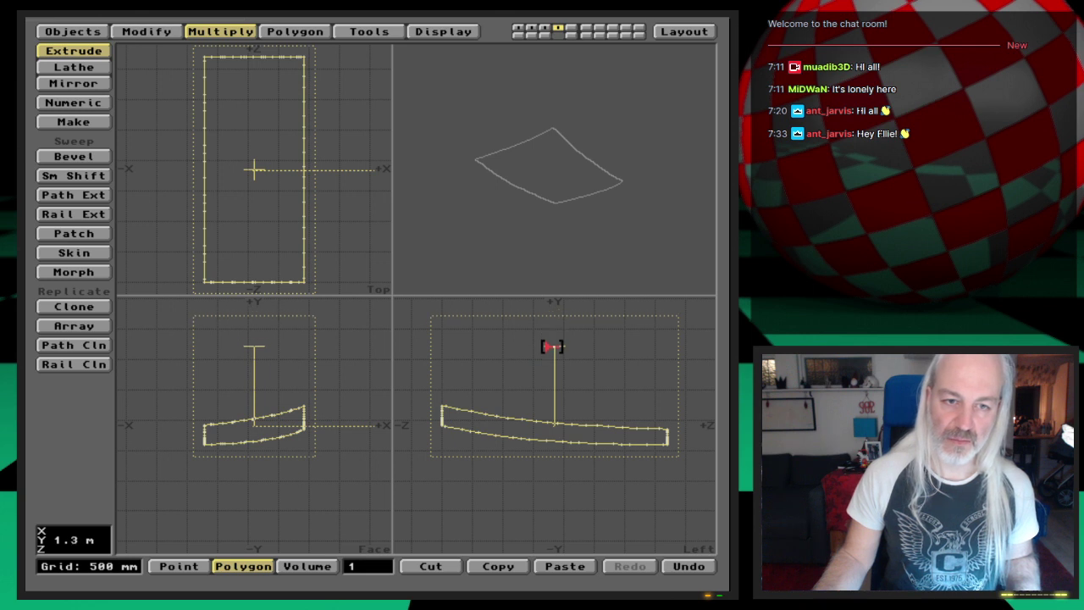
pyautogui.press('Return')
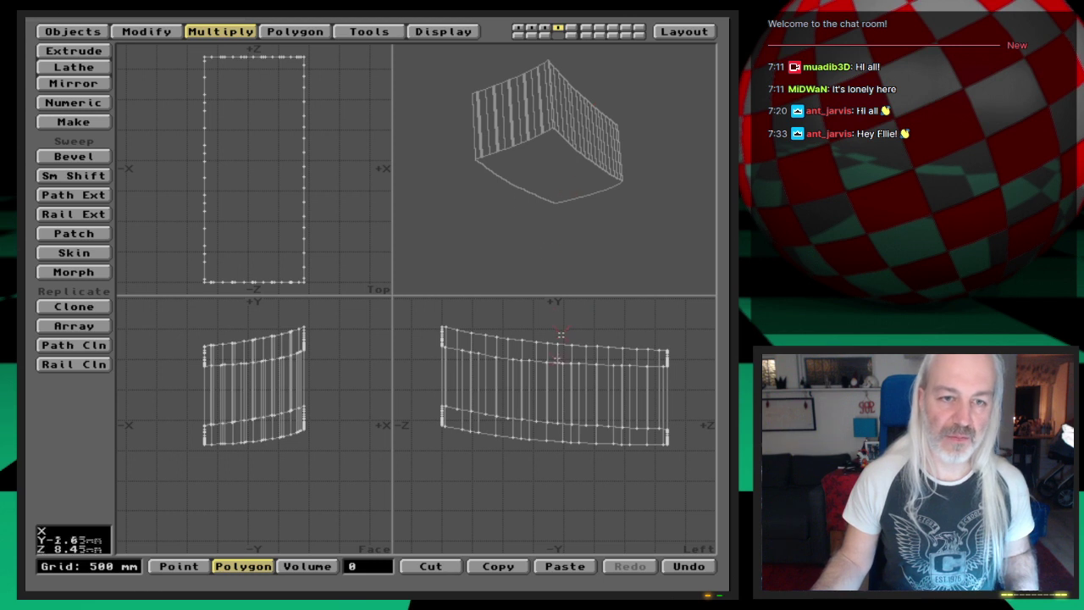
# Step: Compare the extruded cavity with the geometry of layer 2 and then layer 1 in the background
pyautogui.moveTo(556, 383); pyautogui.dragTo(556, 421)
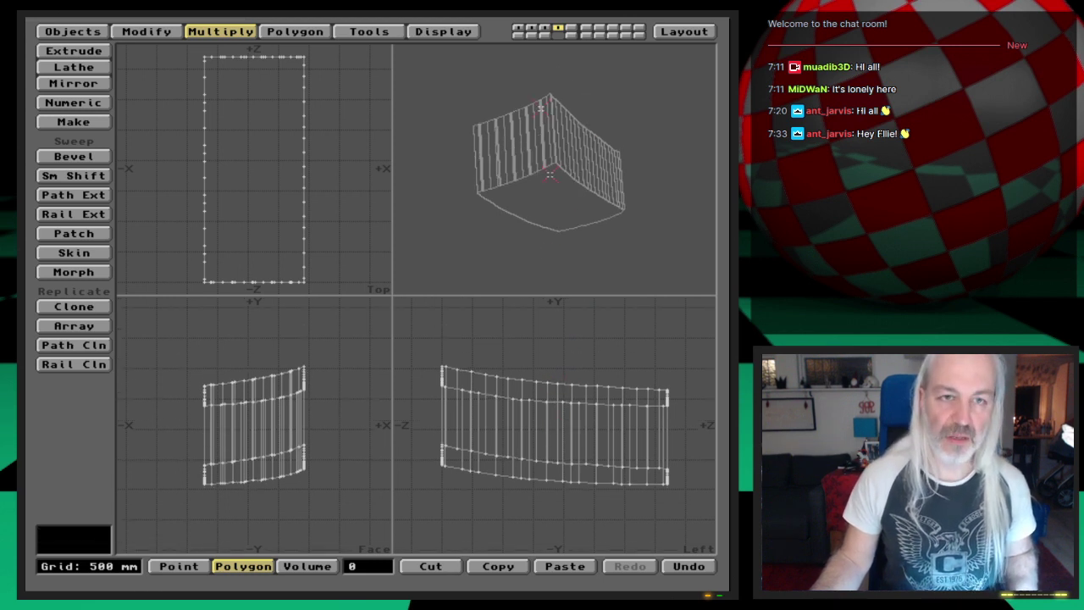
pyautogui.click(531, 36)
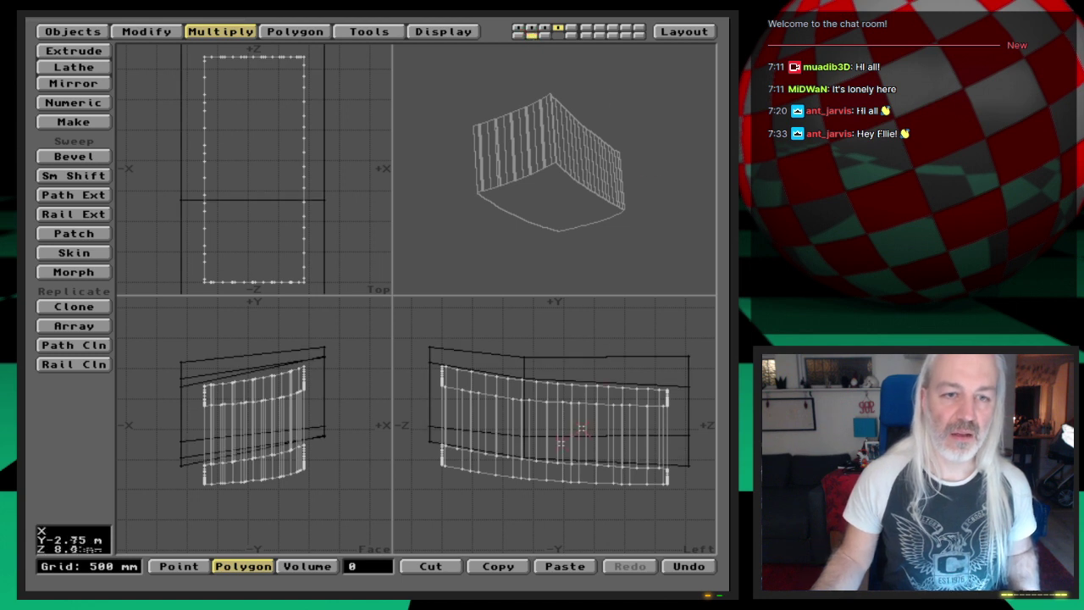
pyautogui.click(517, 36)
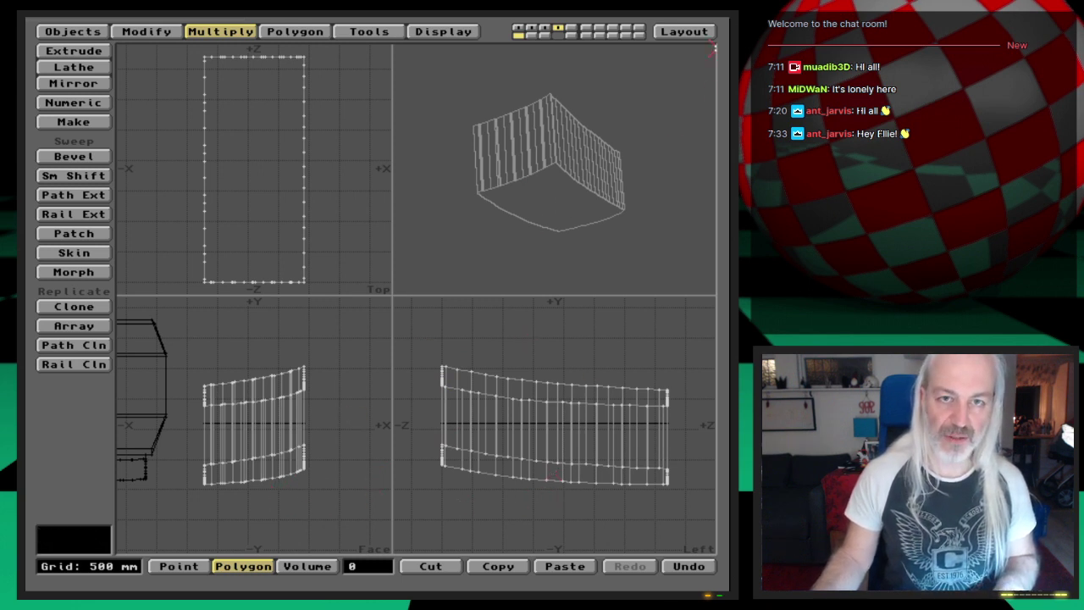
# Step: Switch to Layout, select the GearCover-Left object to check its position, and scrub the animation back to frame 19
pyautogui.click(712, 30)
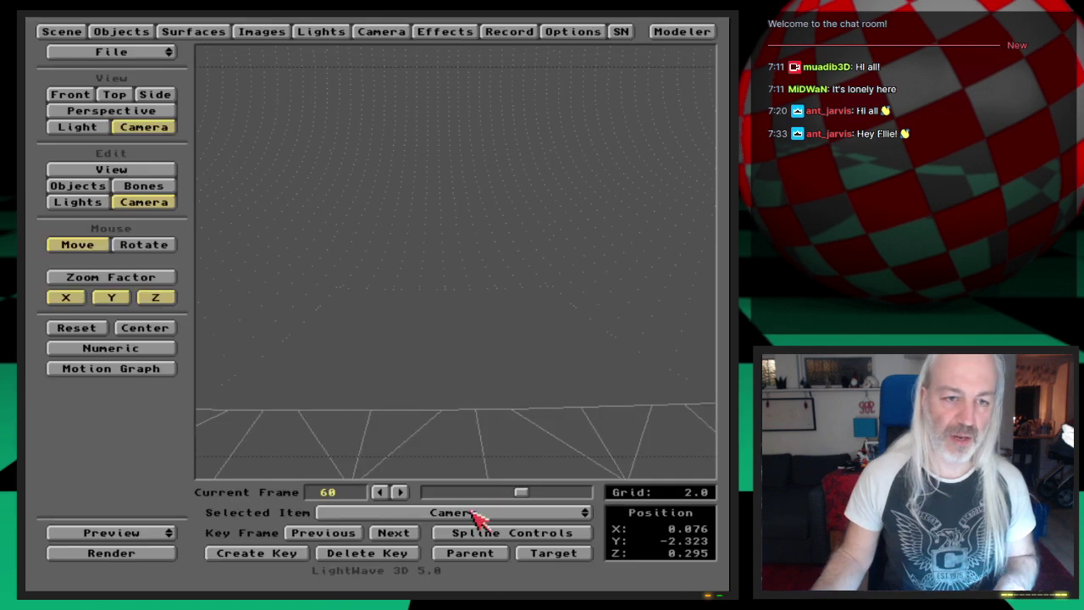
pyautogui.click(98, 189)
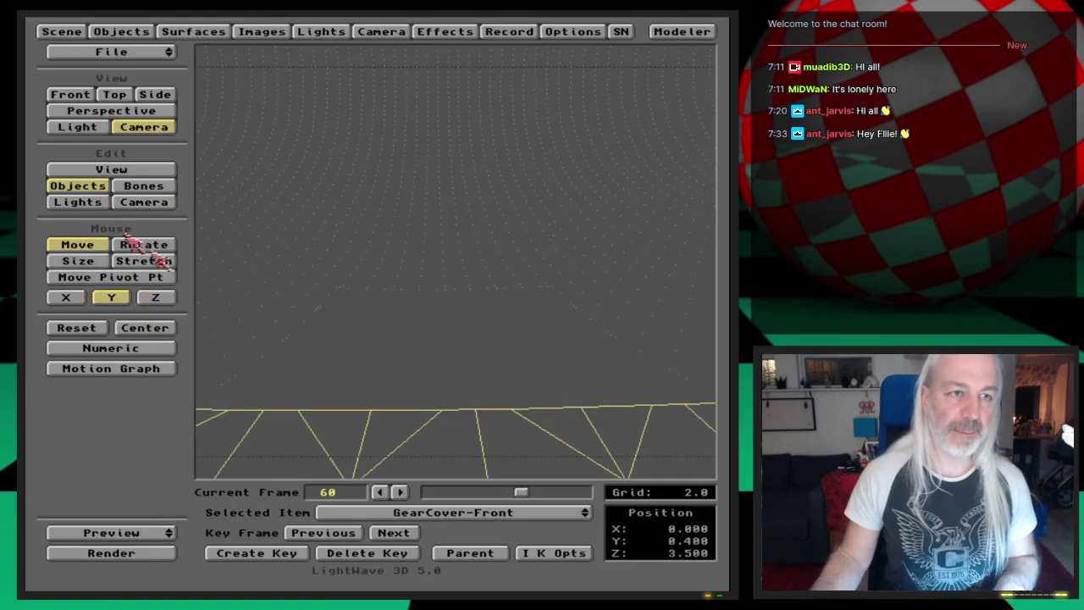
pyautogui.moveTo(487, 512); pyautogui.dragTo(559, 529)
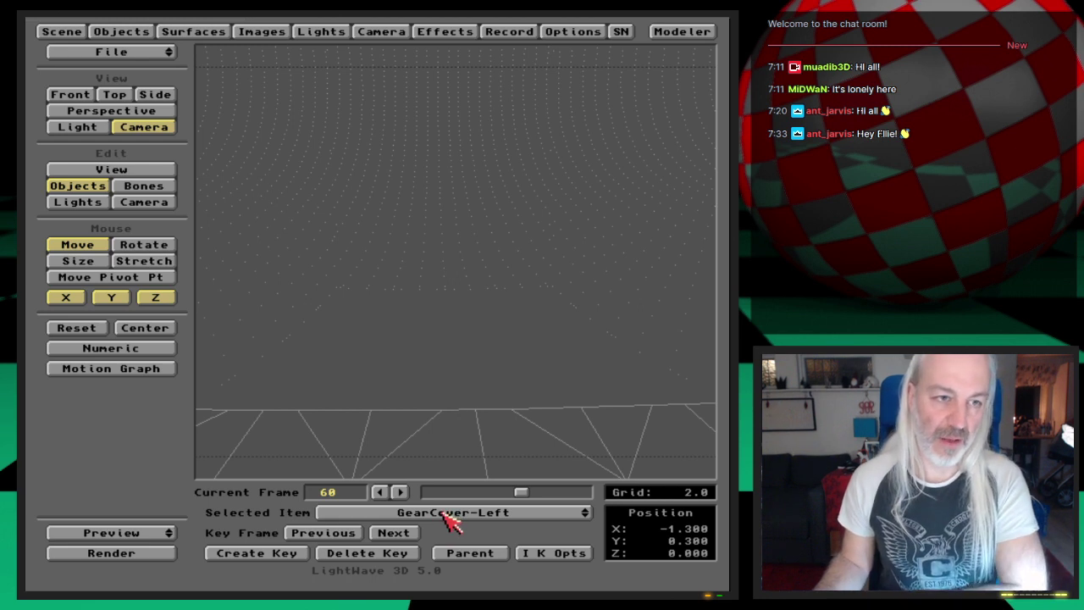
pyautogui.moveTo(521, 494); pyautogui.dragTo(461, 502)
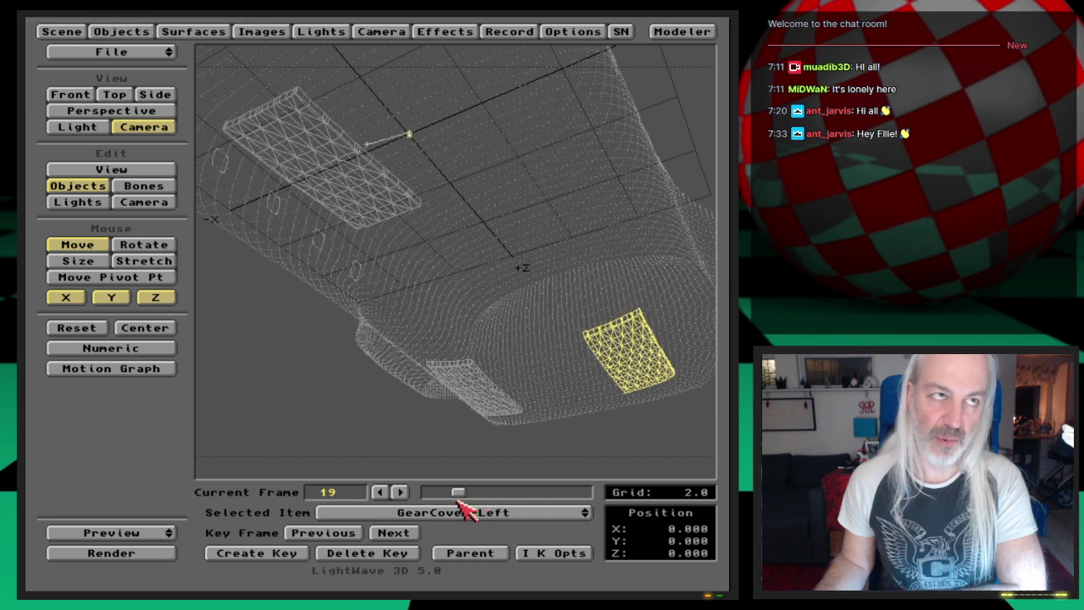
# Step: Switch back to Modeler and move the extruded gear bay cavity 0.08 m upward along Y
pyautogui.click(699, 33)
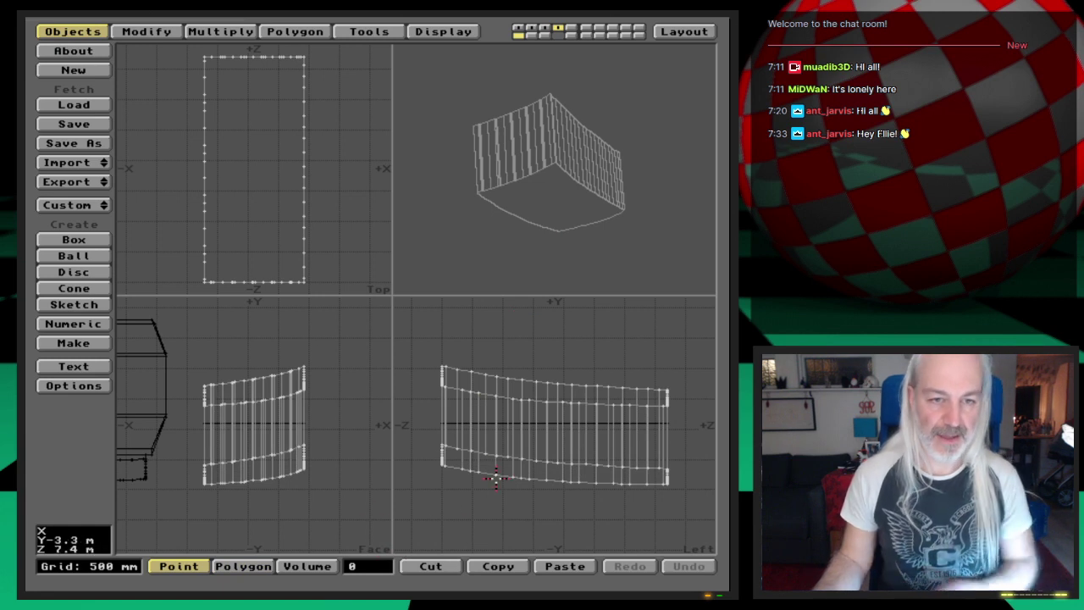
pyautogui.press('t')
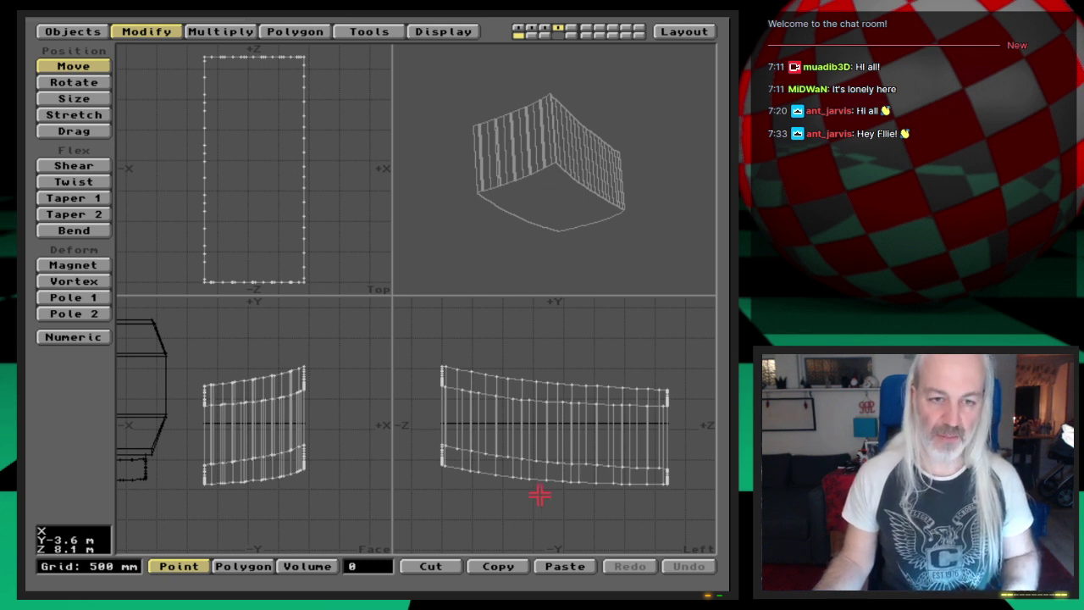
pyautogui.press('n')
pyautogui.click(457, 296)
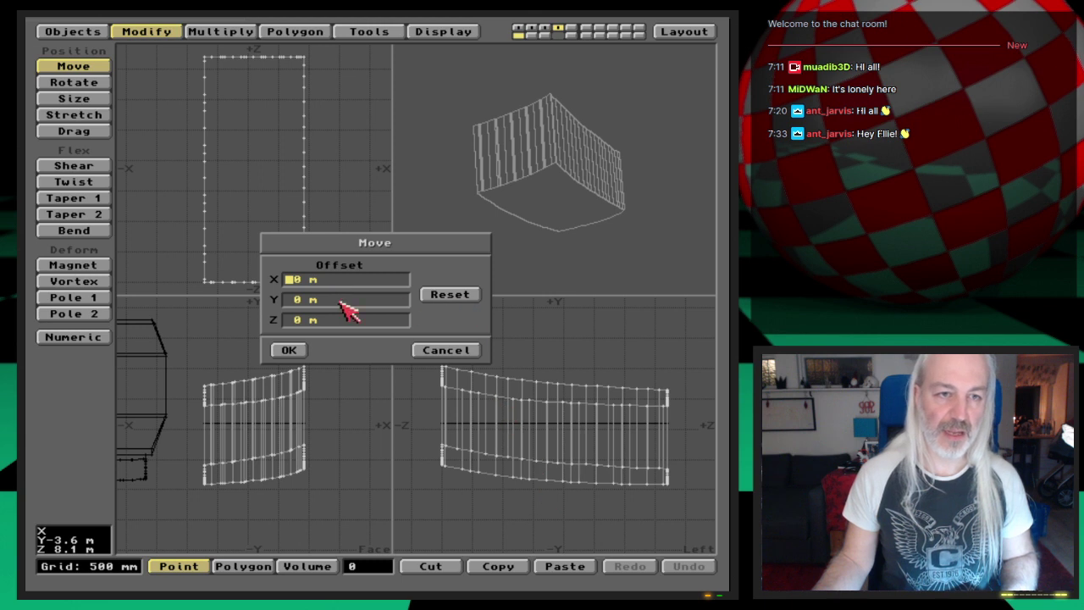
pyautogui.press('Tab')
pyautogui.write('0')
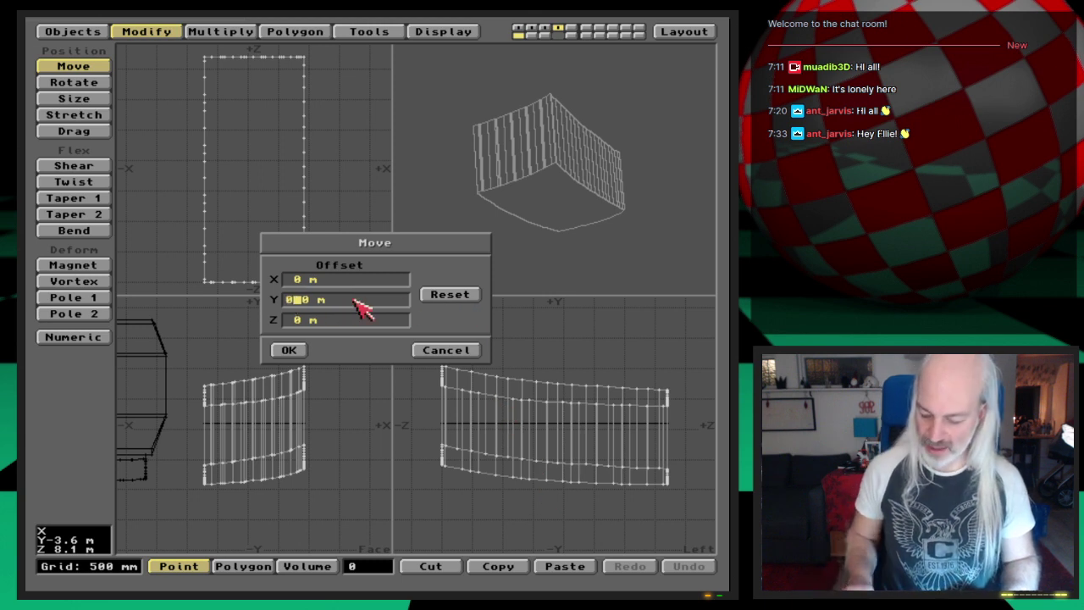
pyautogui.write('.08')
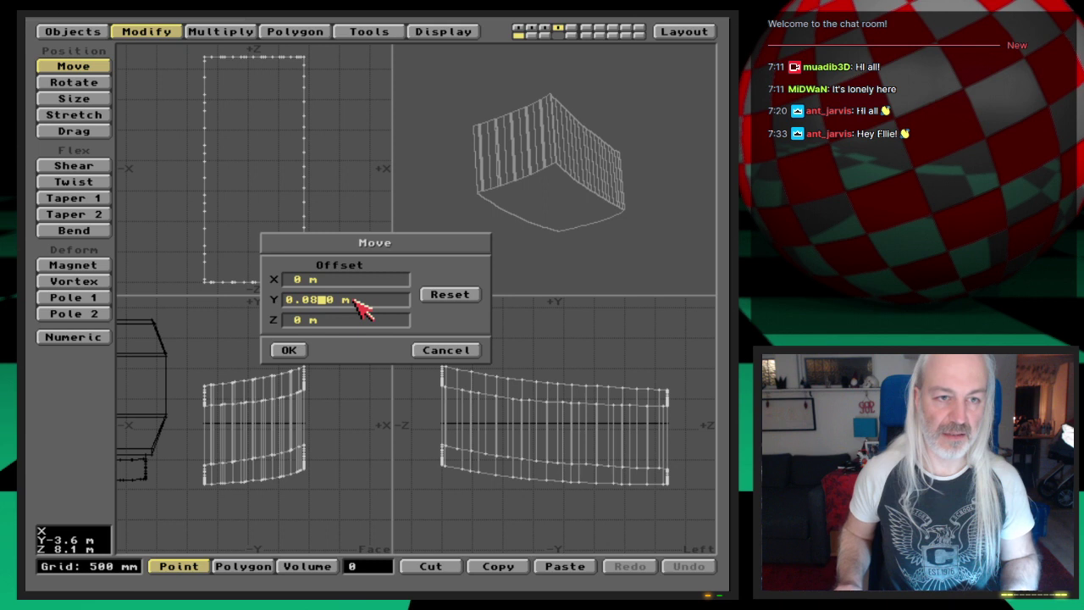
pyautogui.press('Tab')
pyautogui.press('Return')
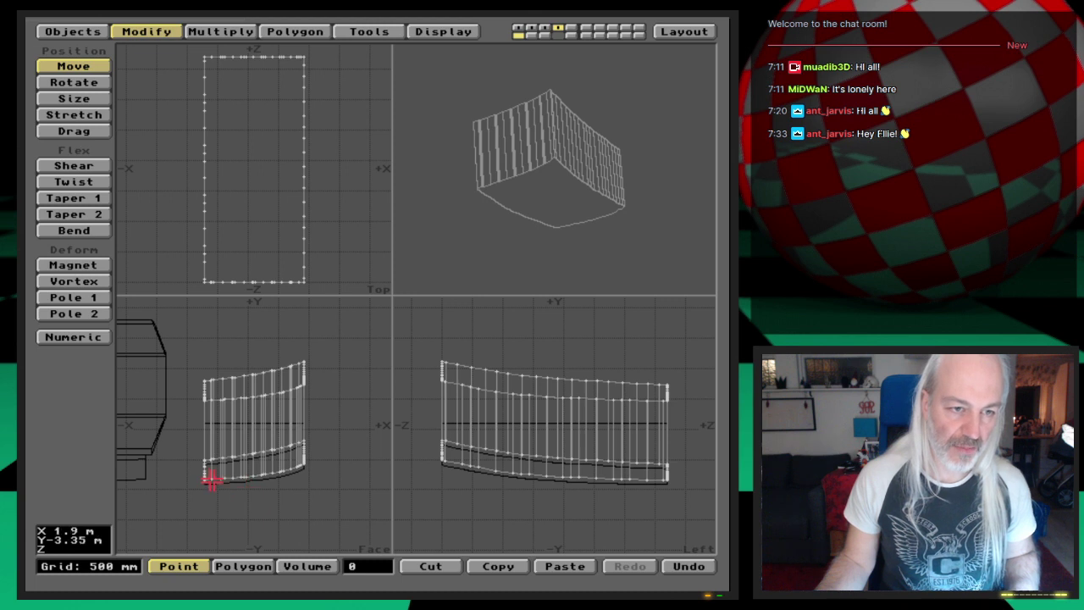
pyautogui.press('t')
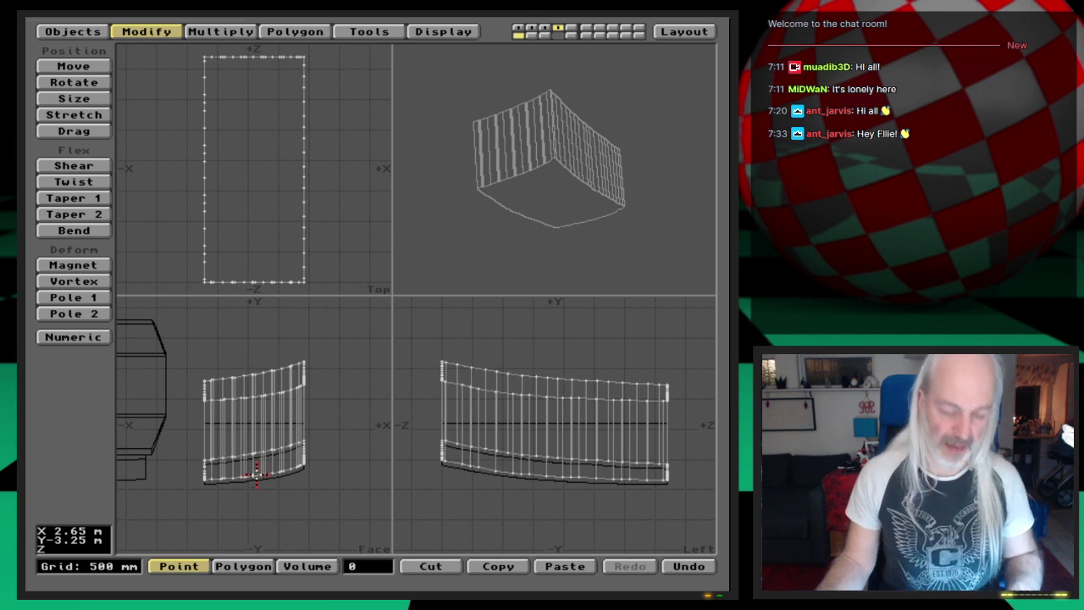
# Step: Paste a copy of the raised cavity into layer 5, with layer 4 as the background
pyautogui.press('5')
pyautogui.press('v')
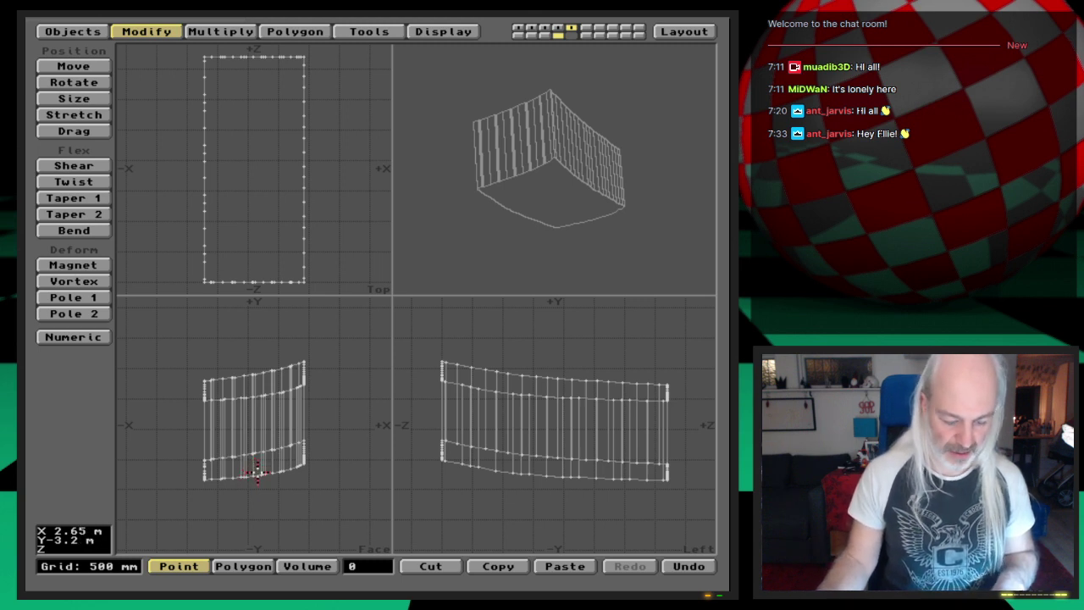
# Step: Try to stretch the layer 5 cavity copy wider and taller from its lower rim
pyautogui.press('h')
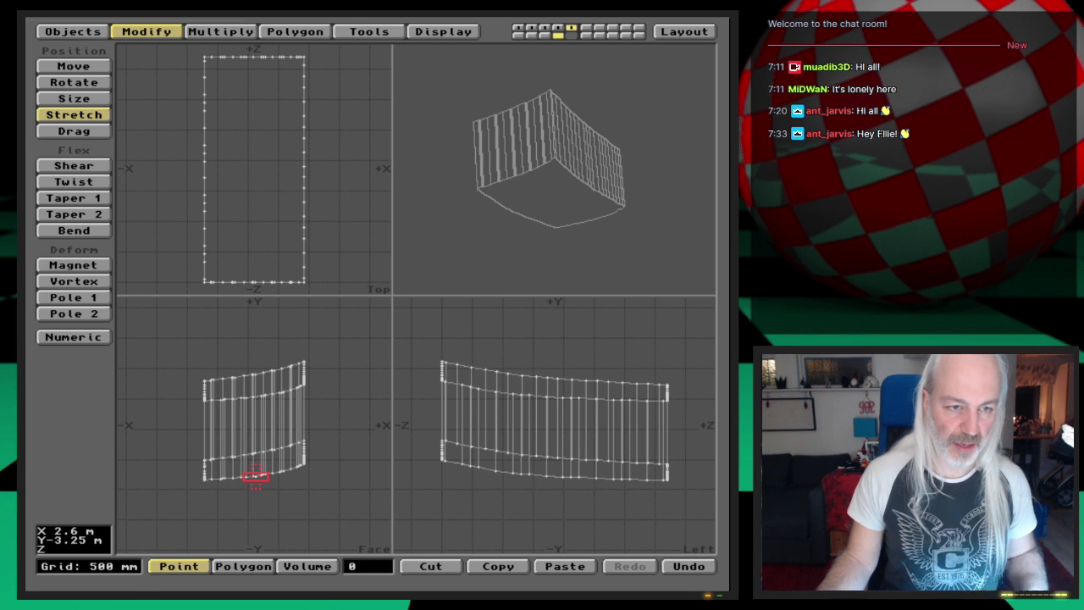
pyautogui.moveTo(254, 476); pyautogui.dragTo(318, 507)
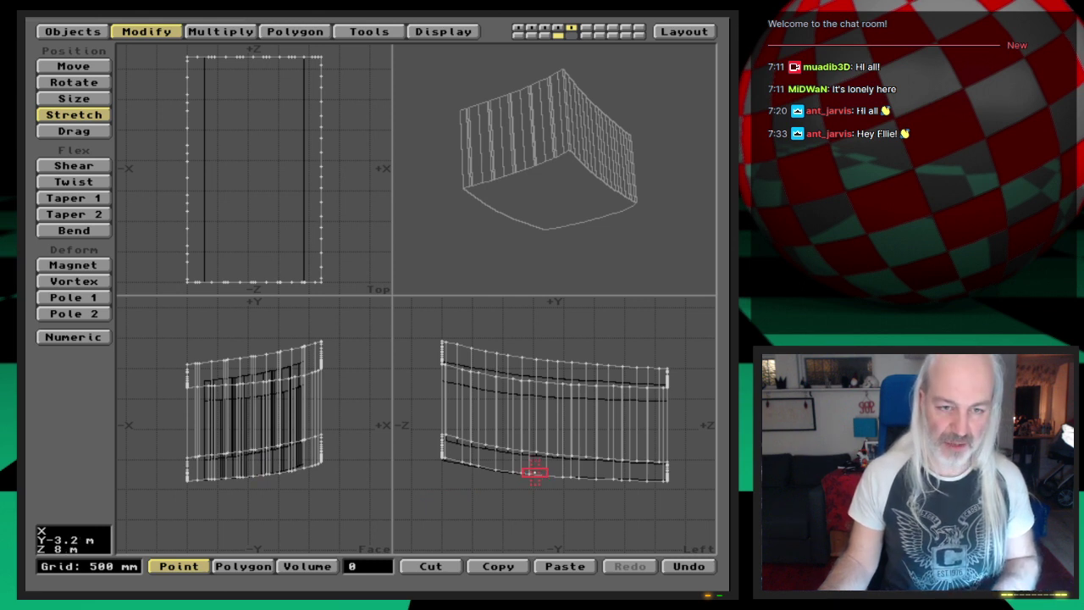
pyautogui.press('u')
pyautogui.press('u')
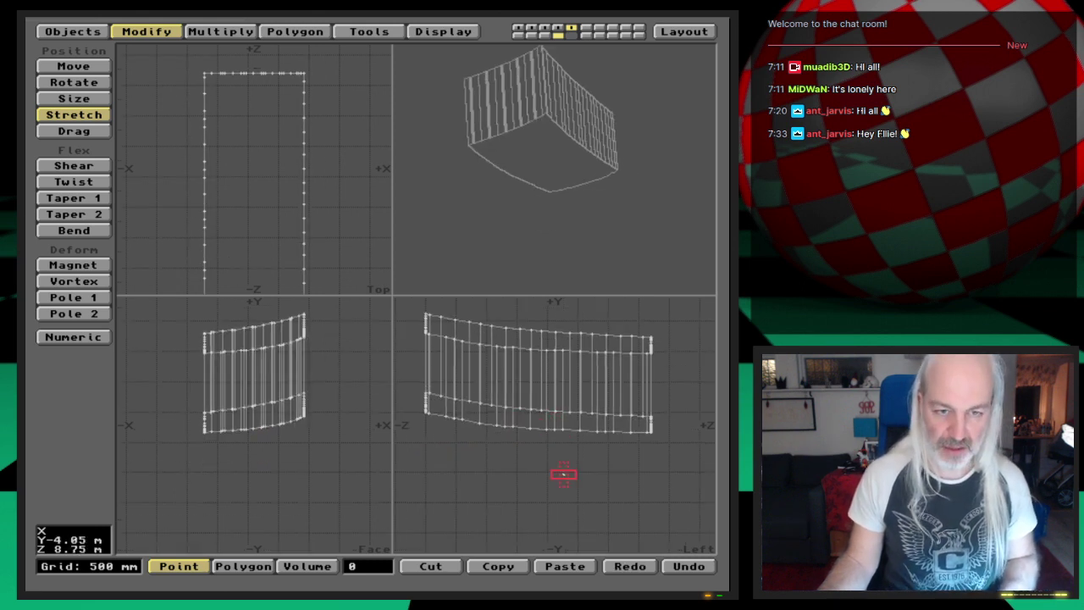
# Step: Enlarge the layer 5 cavity copy uniformly from its lower rim and move it along X to surround the original evenly
pyautogui.hotkey('shift', 'h')
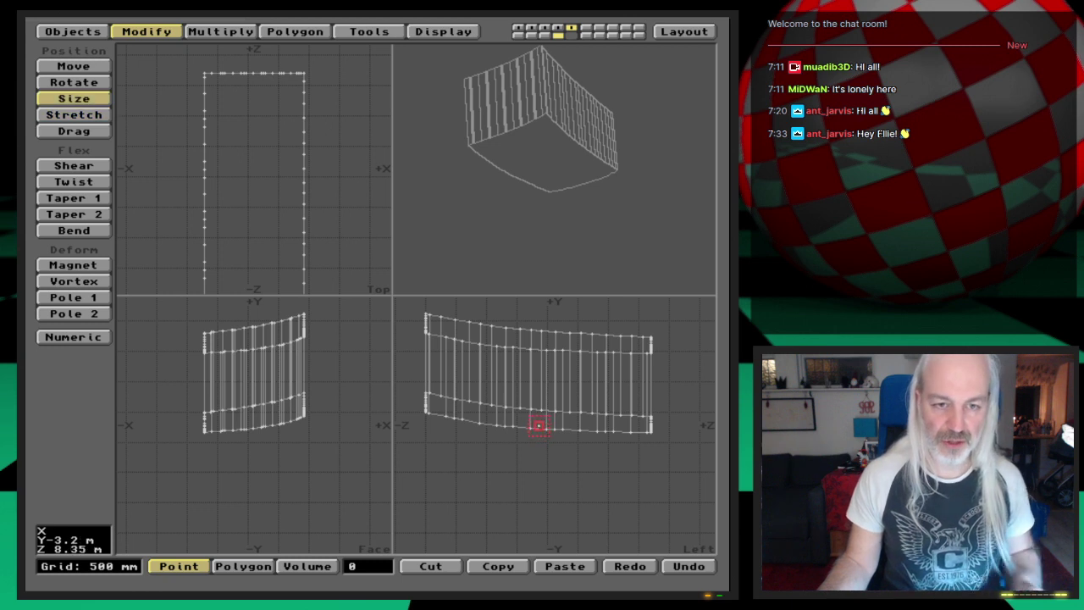
pyautogui.moveTo(536, 429)
pyautogui.mouseDown()
pyautogui.moveTo(597, 430)
pyautogui.moveTo(551, 430)
pyautogui.mouseUp()
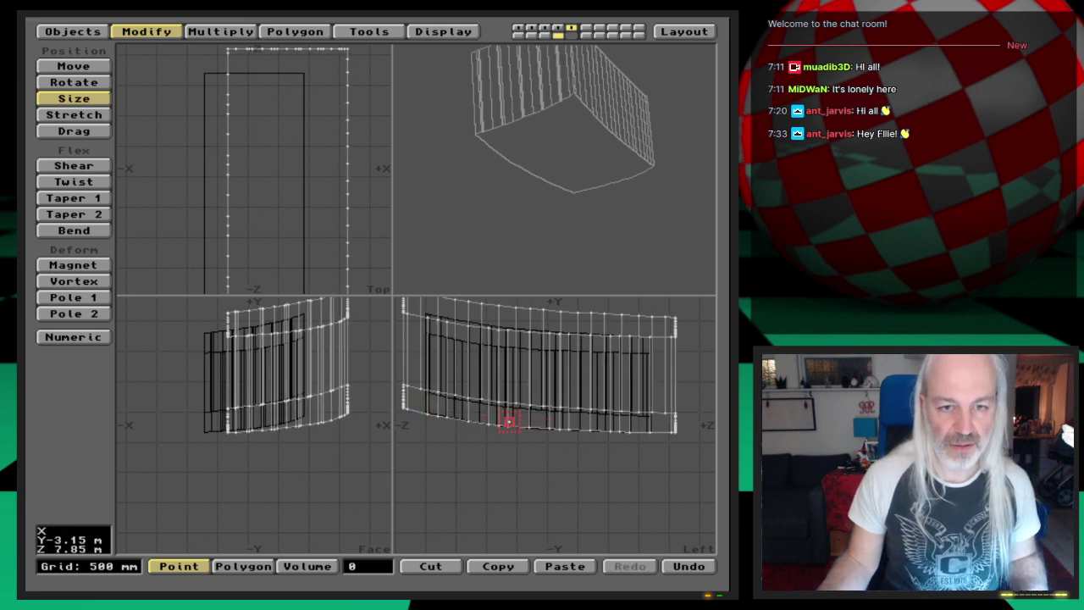
pyautogui.press('t')
pyautogui.moveTo(307, 421); pyautogui.dragTo(270, 423)
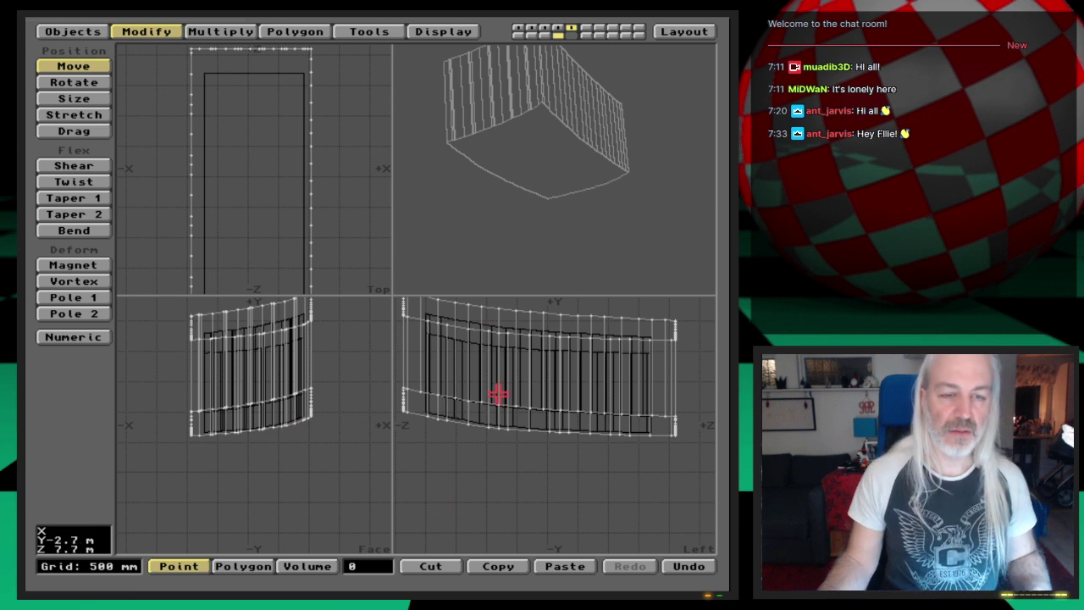
# Step: Show layer 1 in the background and measure the vertical gap between its curved bottom edge and the enlarged cavity's lower rim
pyautogui.click(516, 36)
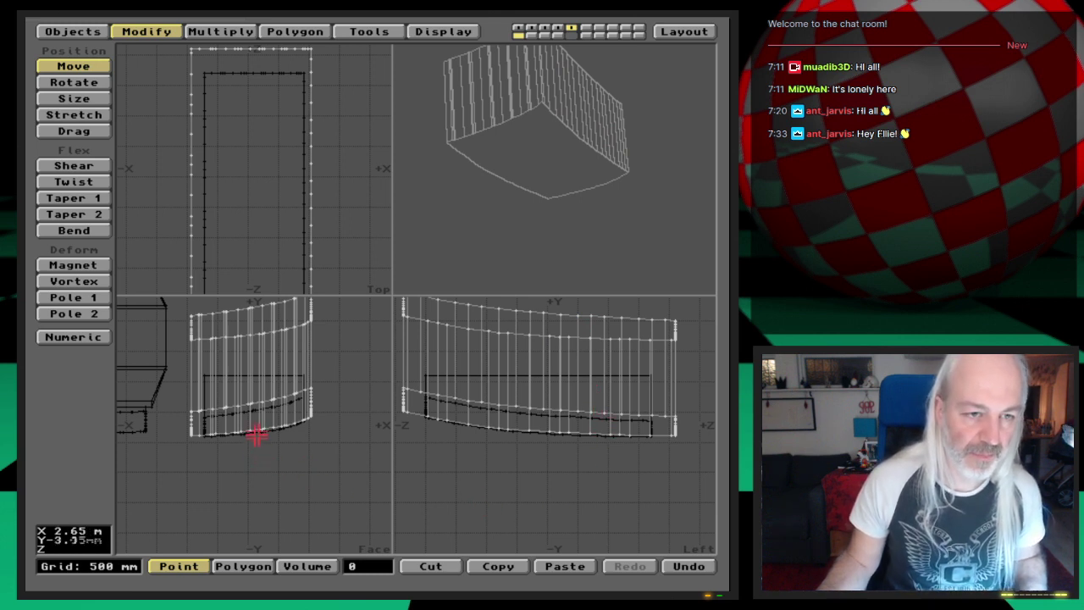
pyautogui.press('.')
pyautogui.press('.')
pyautogui.press('.')
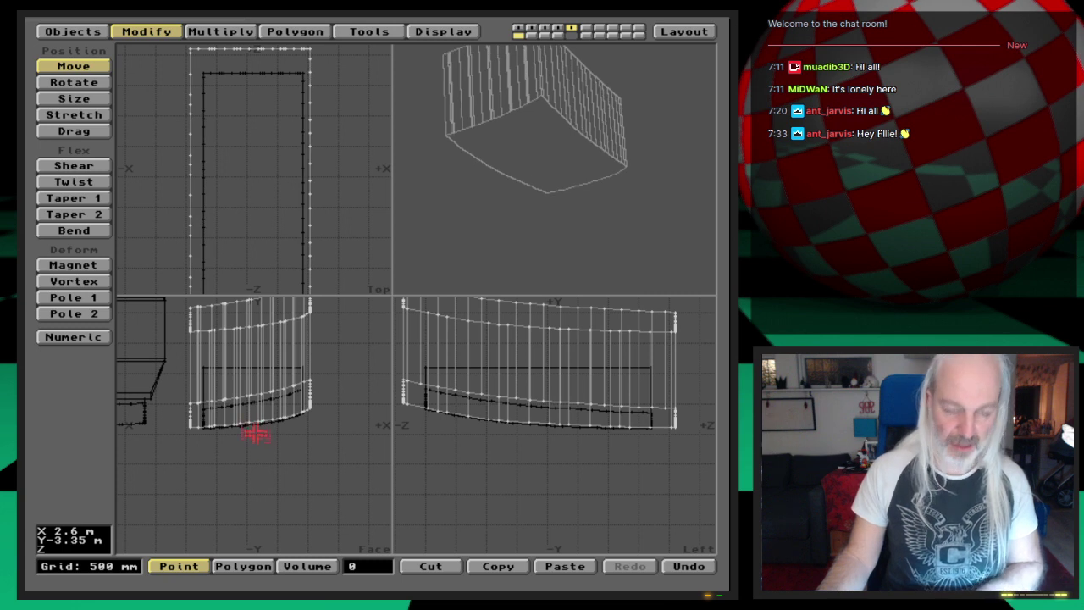
pyautogui.hotkey('shift', 'm')
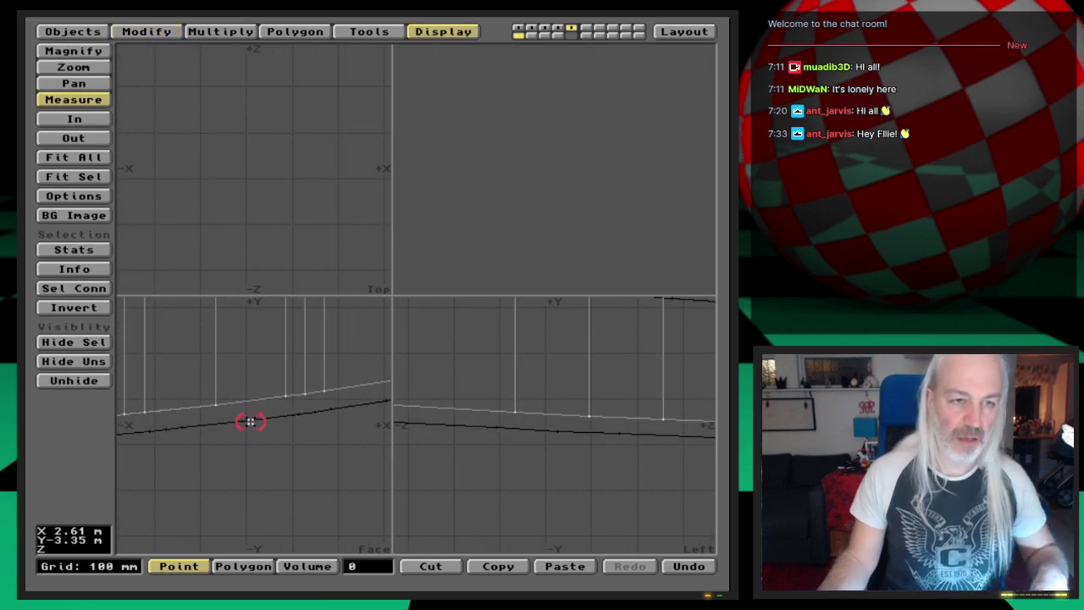
pyautogui.moveTo(251, 421); pyautogui.dragTo(251, 386)
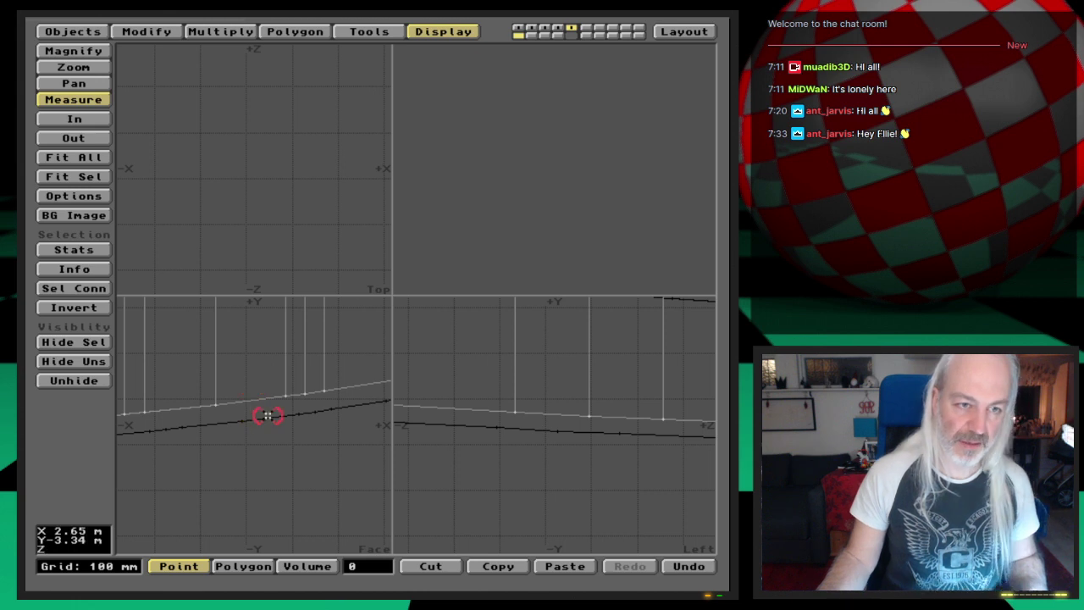
# Step: Raise the enlarged cavity slightly further above layer 1's curved bottom edge and check the gap again
pyautogui.press('t')
pyautogui.moveTo(269, 424); pyautogui.dragTo(265, 388)
pyautogui.hotkey('shift', 'm')
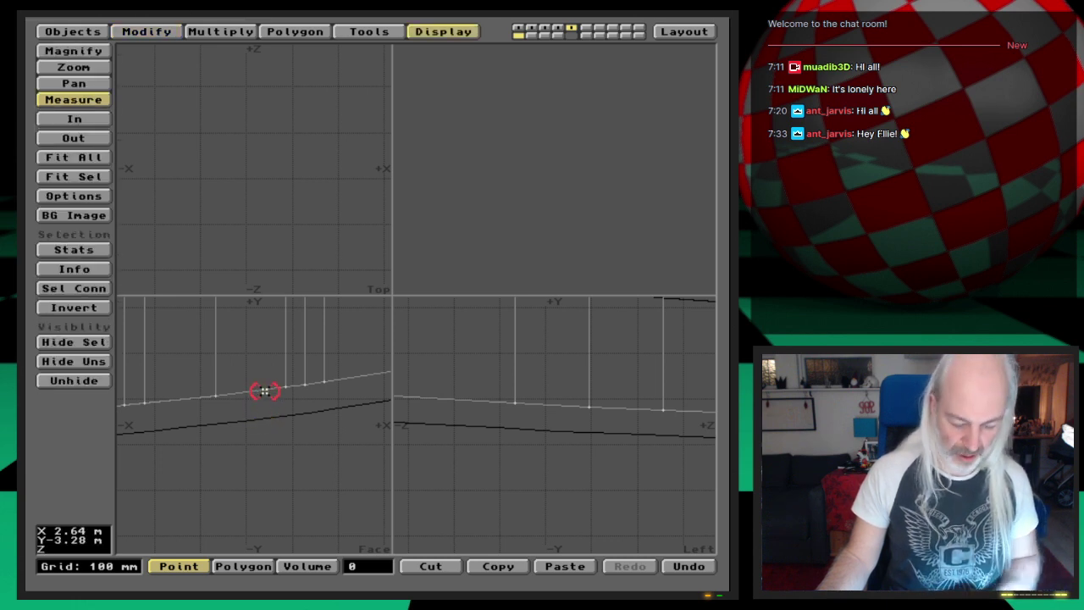
# Step: Measure the vertical gap between the background bay's inner bottom corner and the enlarged cavity's lower rim in the Face view
pyautogui.press(',')
pyautogui.press(',')
pyautogui.press(',')
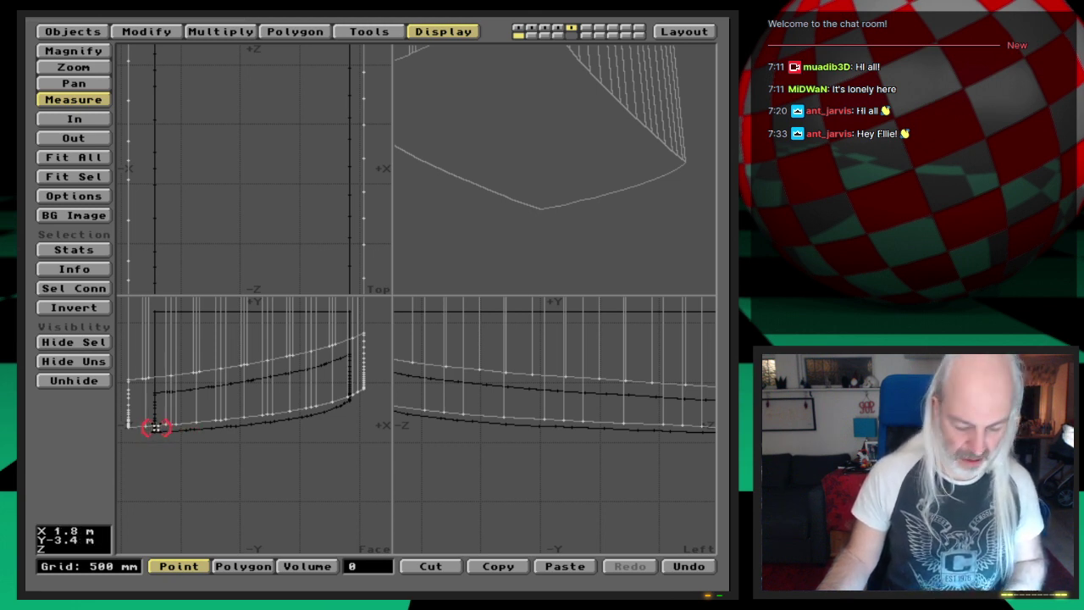
pyautogui.press('.')
pyautogui.press('.')
pyautogui.press('.')
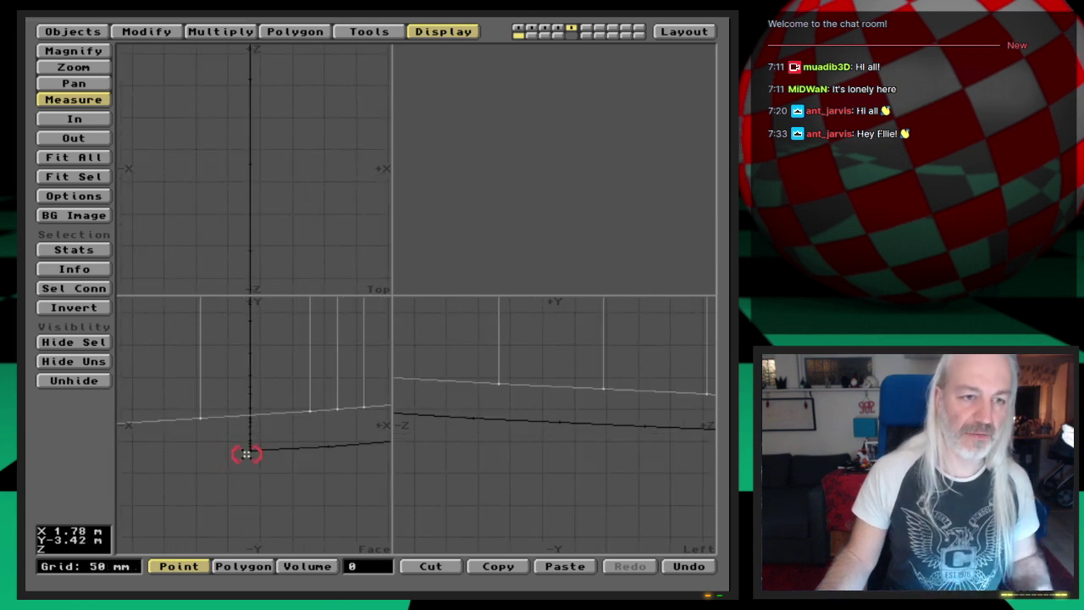
pyautogui.moveTo(251, 449); pyautogui.dragTo(251, 415)
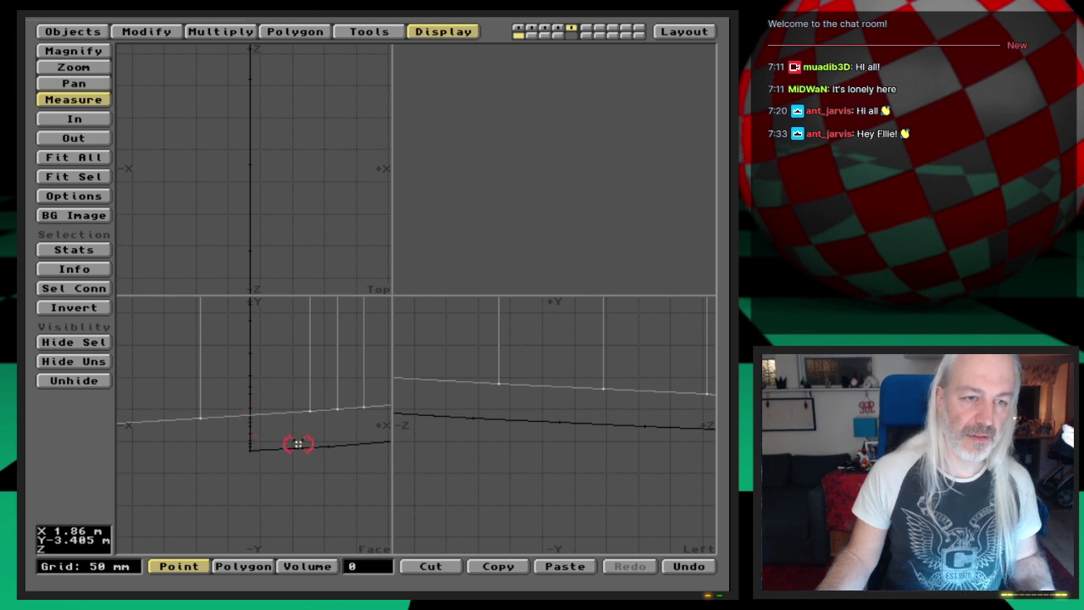
# Step: Compare the enlarged cavity with the whole background model and measure the cavity's width along X at its lower rim
pyautogui.press('a')
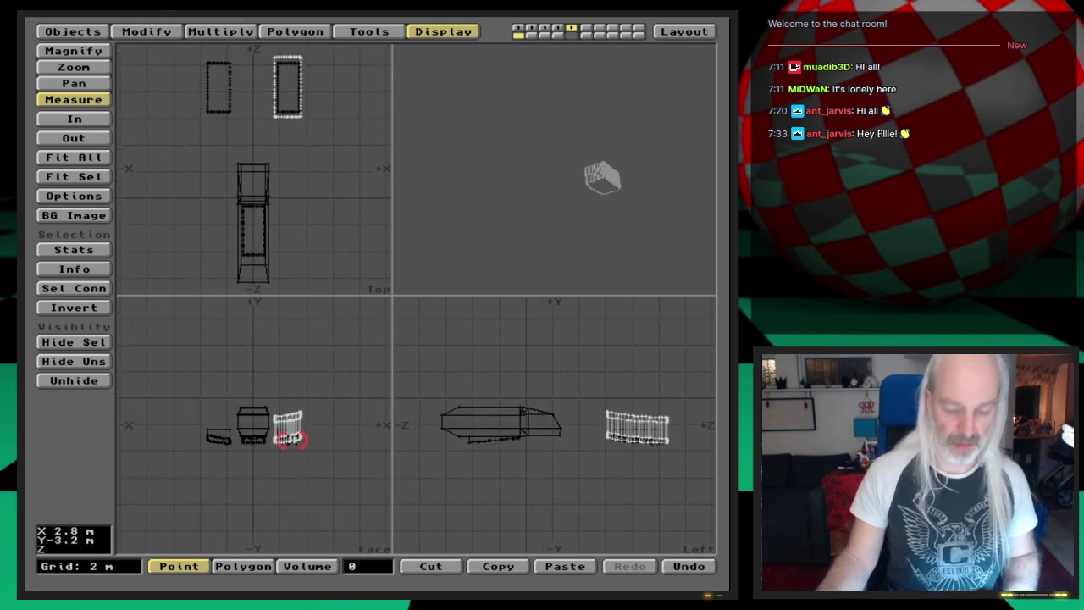
pyautogui.press('.')
pyautogui.press('.')
pyautogui.press('.')
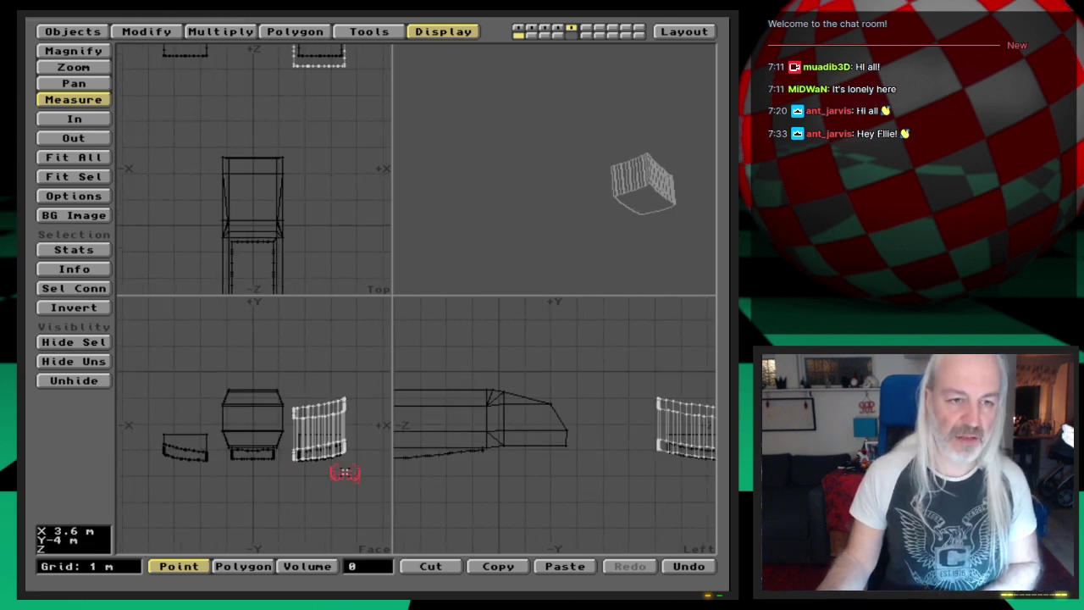
pyautogui.moveTo(343, 459); pyautogui.dragTo(293, 455)
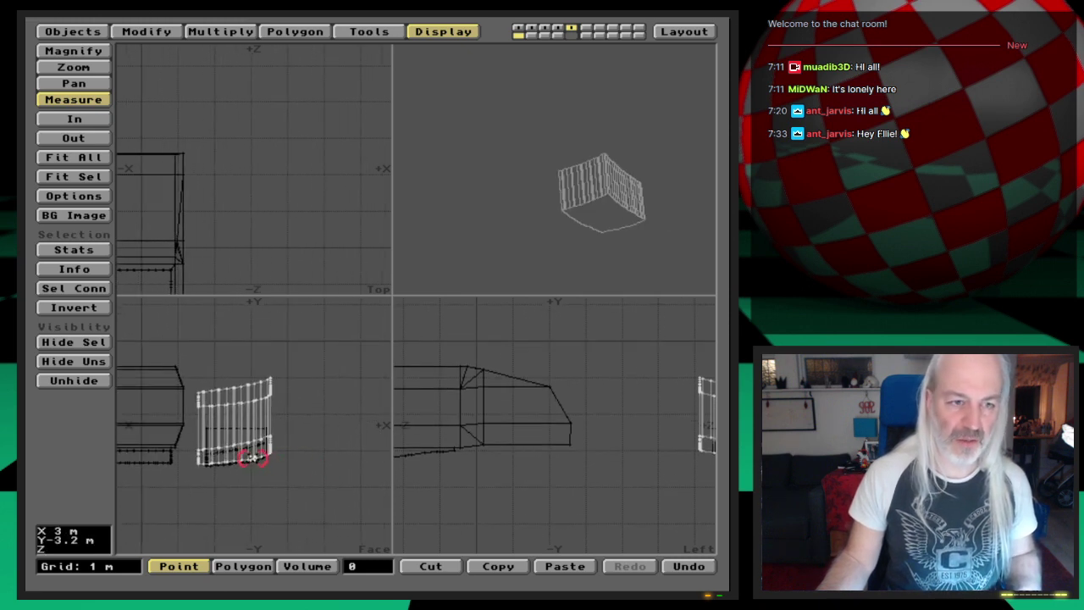
pyautogui.press('.')
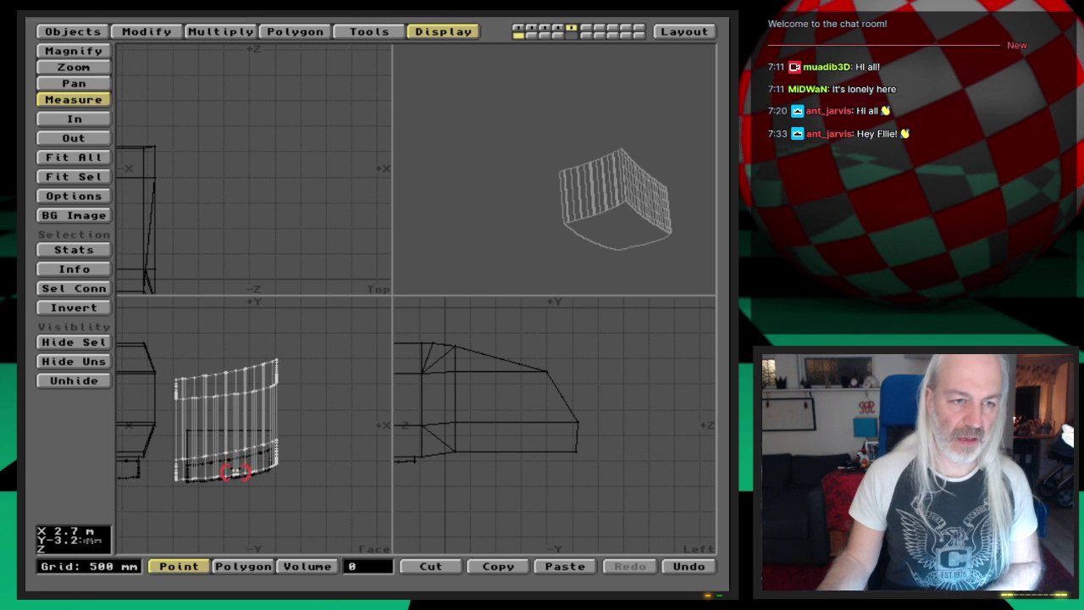
pyautogui.press('space')
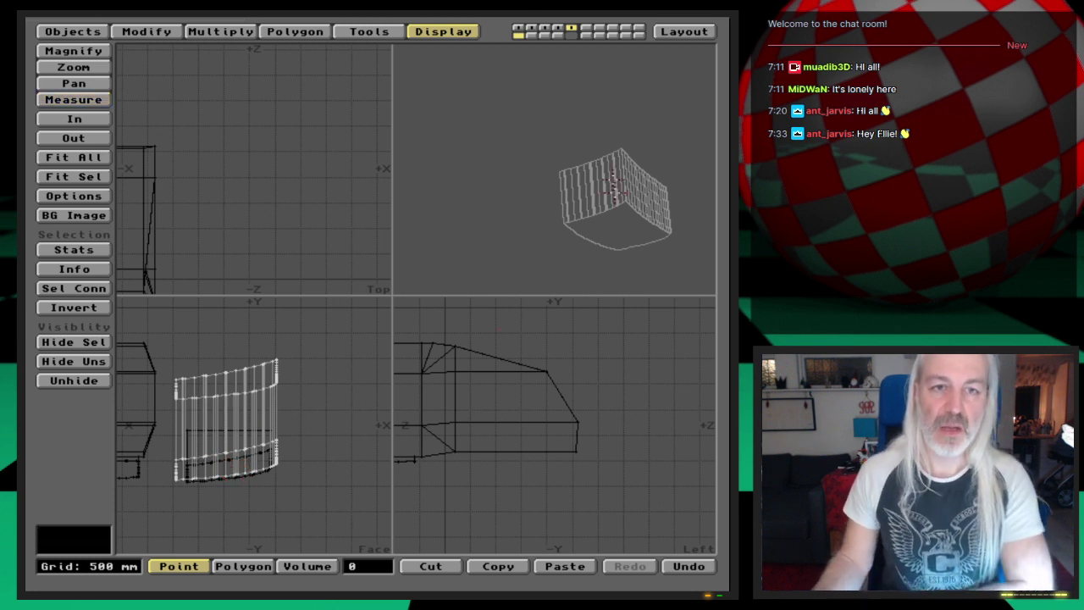
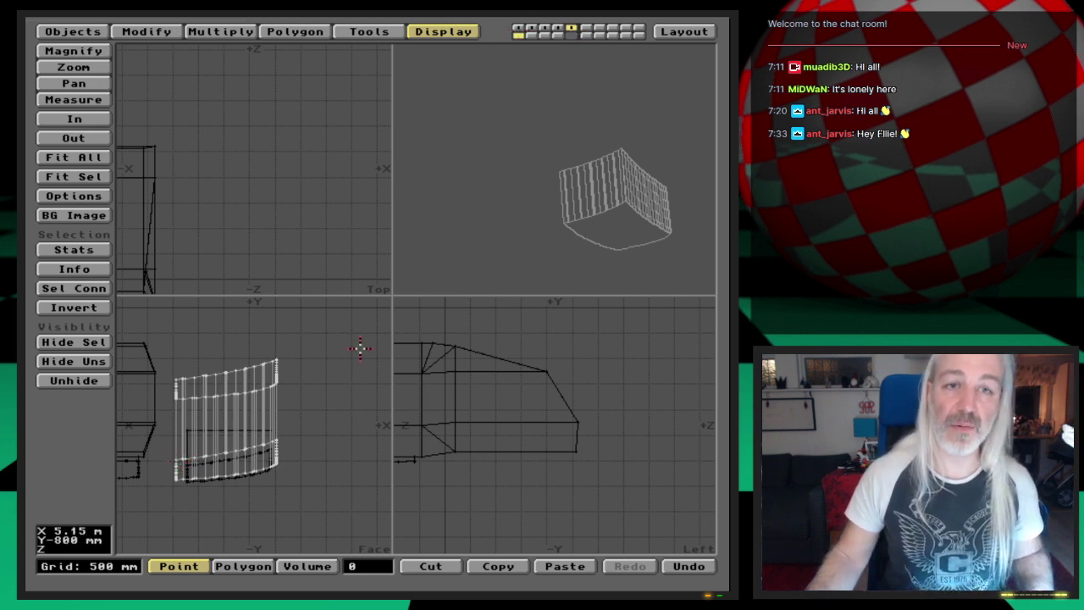
# Step: Make empty layer 6 active with the layer 5 cavity shown in the background
pyautogui.press('6')
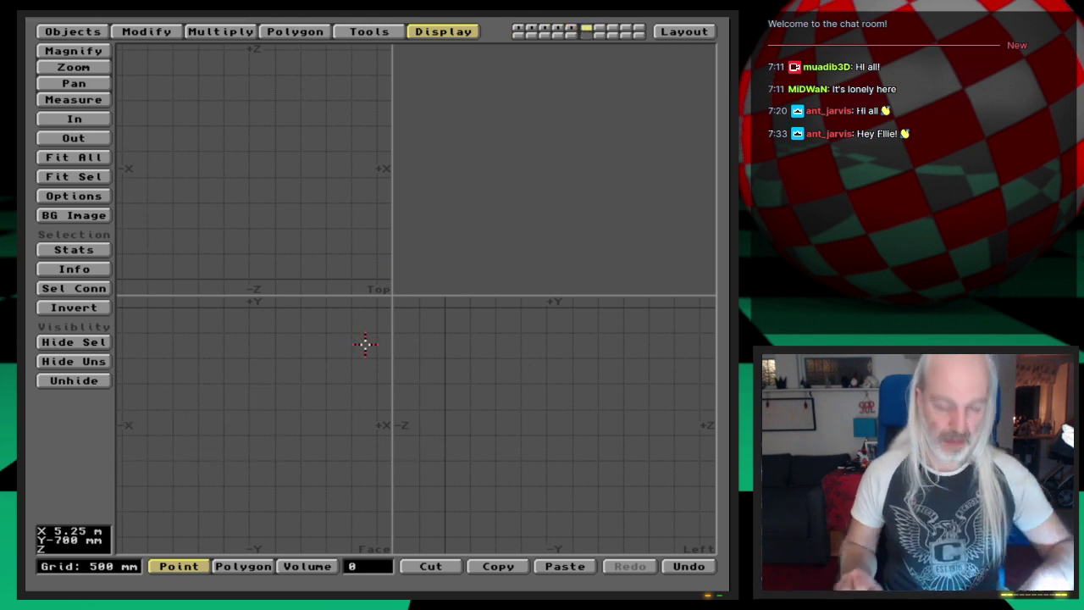
pyautogui.hotkey('shift', '5')
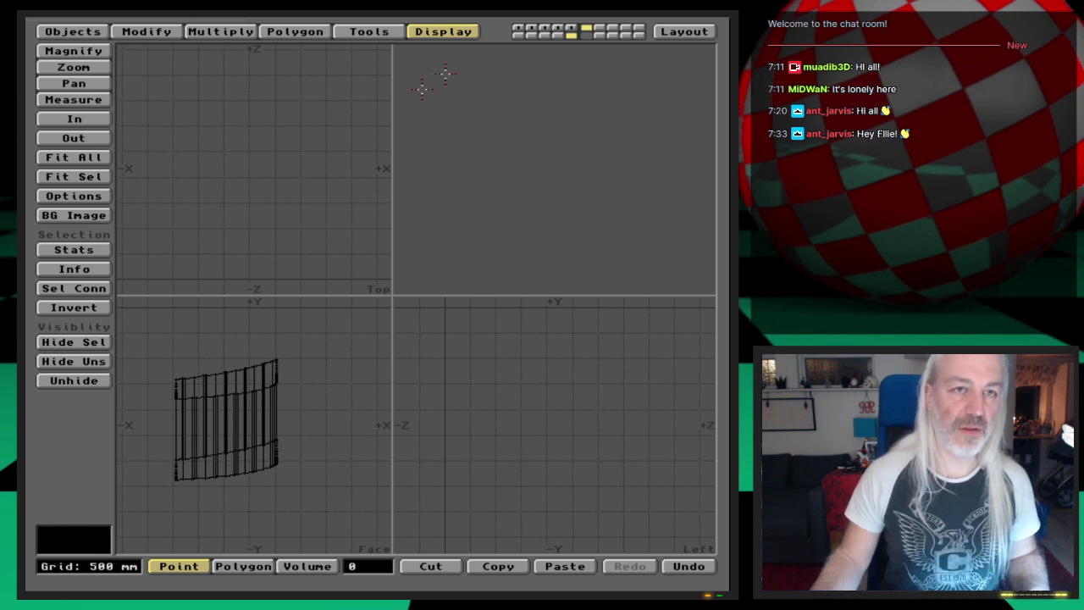
pyautogui.click(77, 33)
pyautogui.click(74, 239)
pyautogui.moveTo(149, 342); pyautogui.dragTo(337, 403)
pyautogui.click(500, 342)
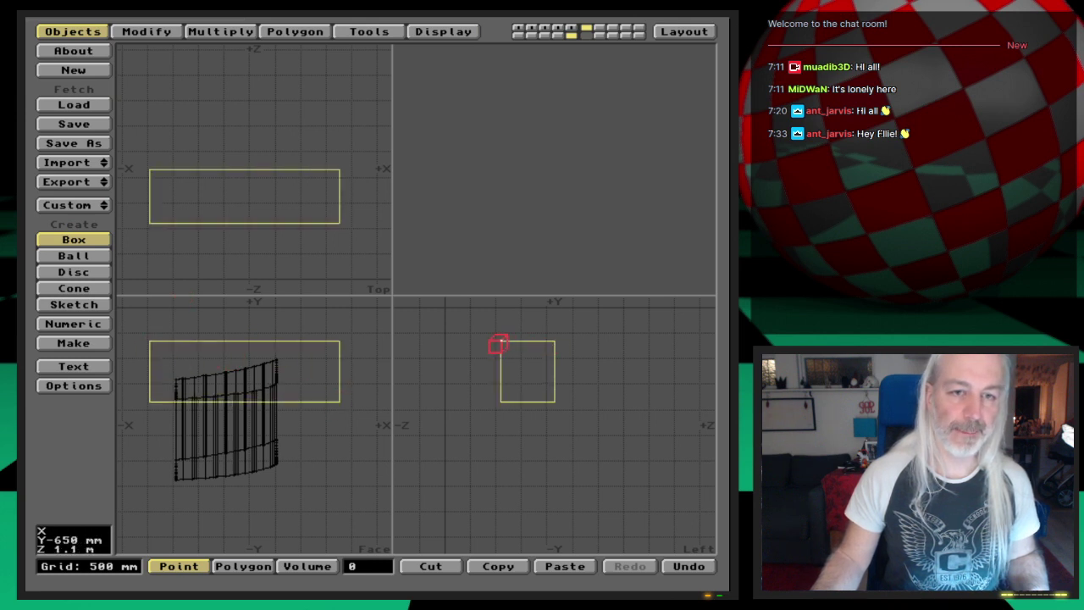
pyautogui.click(631, 329)
pyautogui.moveTo(629, 332); pyautogui.dragTo(633, 336)
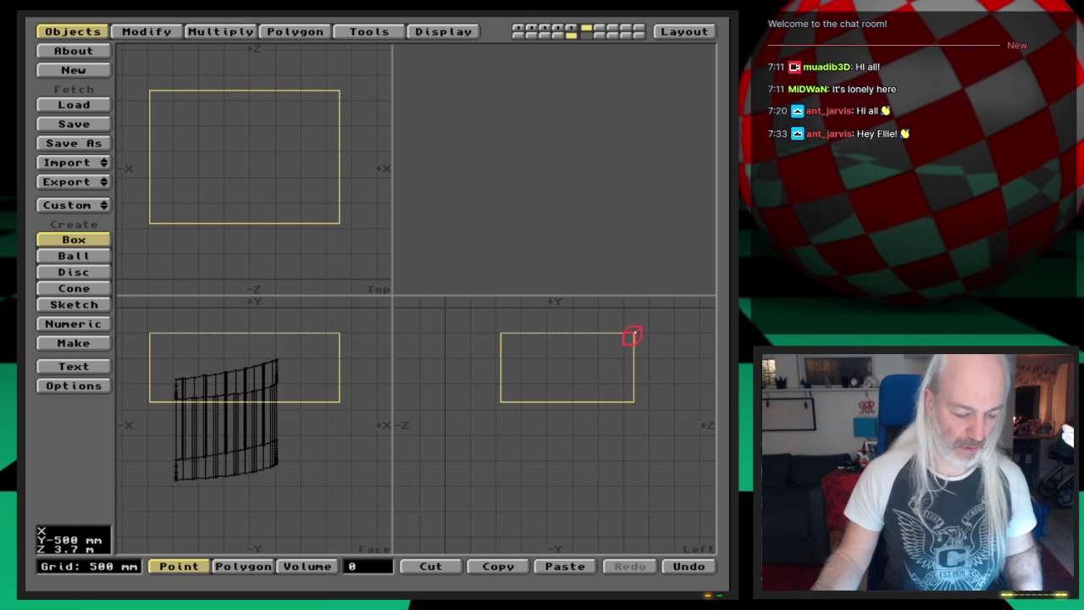
pyautogui.press('a')
pyautogui.moveTo(417, 336); pyautogui.dragTo(696, 336)
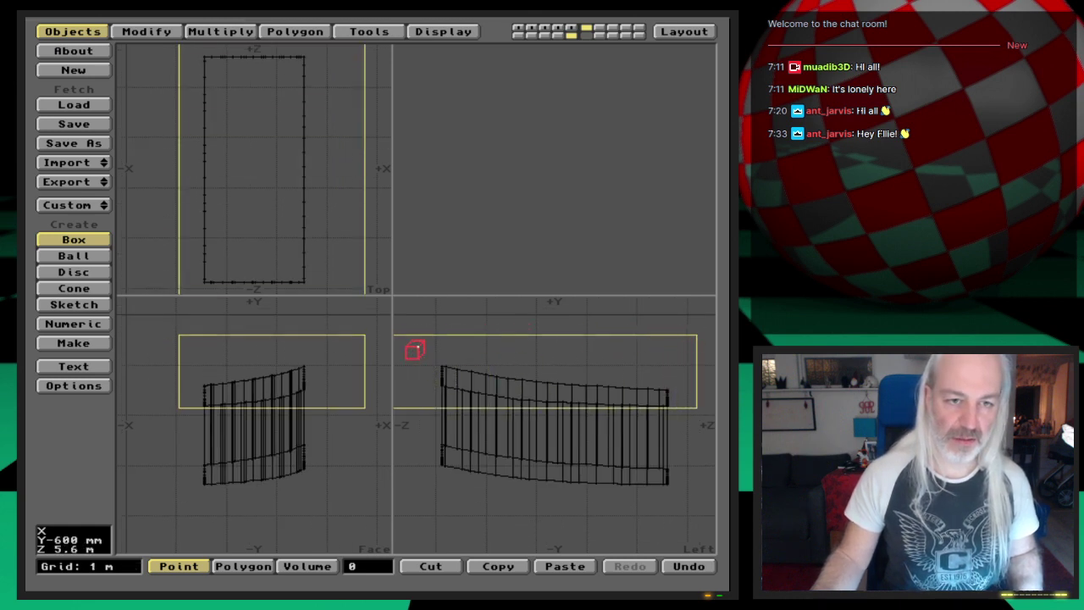
pyautogui.rightClick(418, 361)
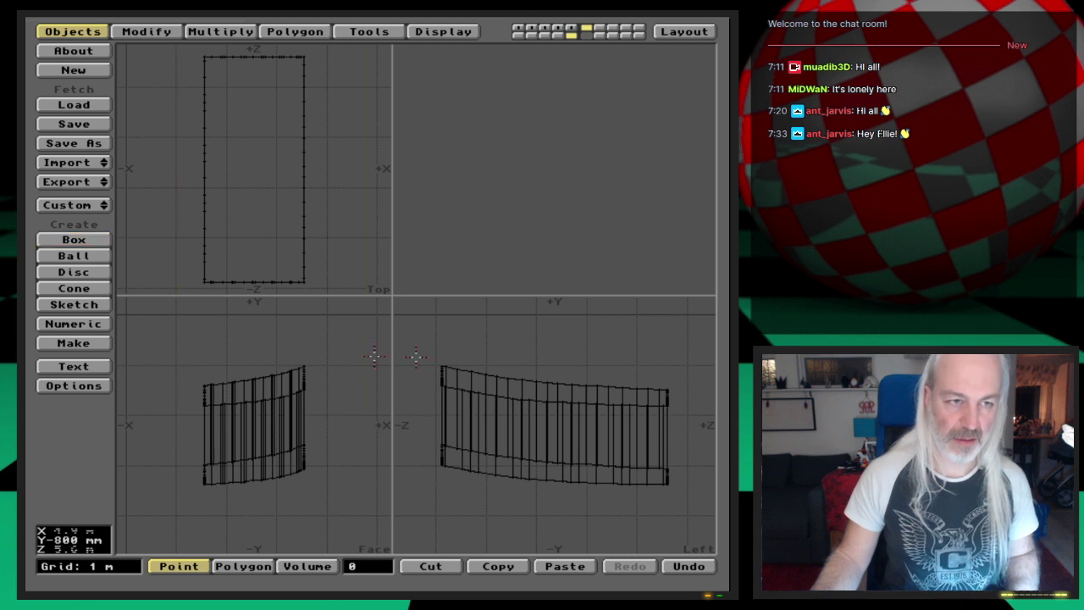
# Step: Create a box in layer 6 that encloses the curved top of the background cavity and extends past it on all sides
pyautogui.moveTo(425, 329); pyautogui.dragTo(701, 413)
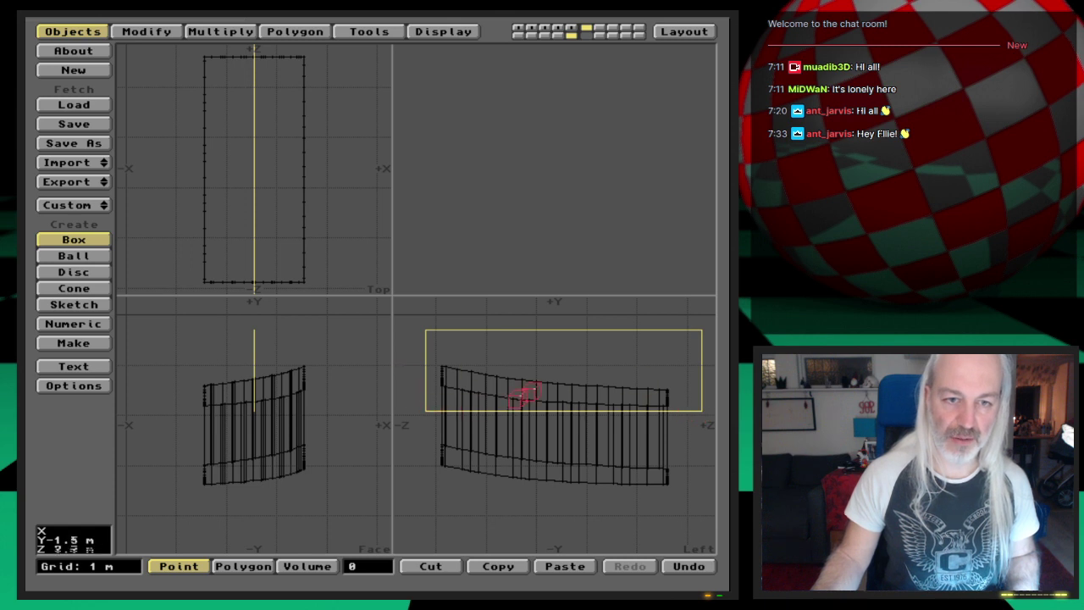
pyautogui.moveTo(700, 413); pyautogui.dragTo(701, 415)
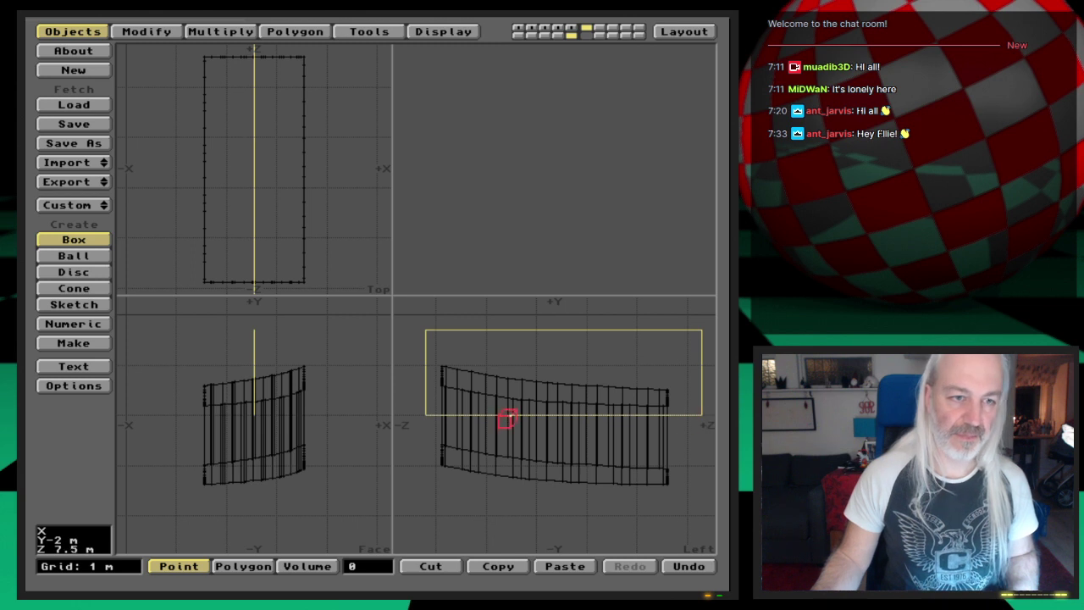
pyautogui.moveTo(194, 412); pyautogui.dragTo(175, 414)
pyautogui.moveTo(325, 416); pyautogui.dragTo(344, 409)
pyautogui.press('Return')
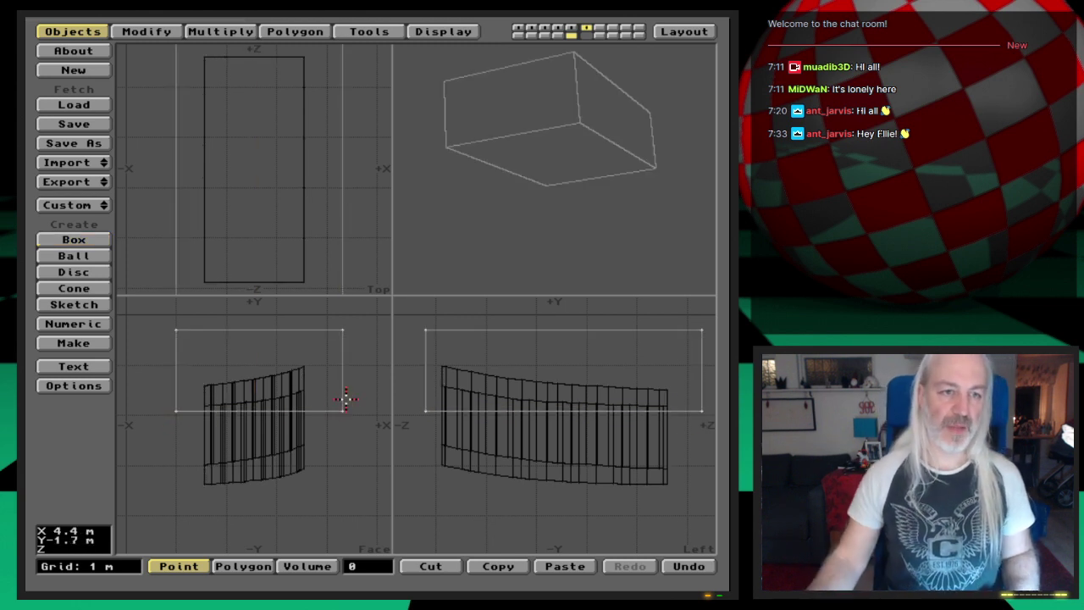
# Step: Boolean-subtract the layer 6 box from the layer 5 cavity to flatten its top, and merge the points with the Automatic option
pyautogui.press("'")
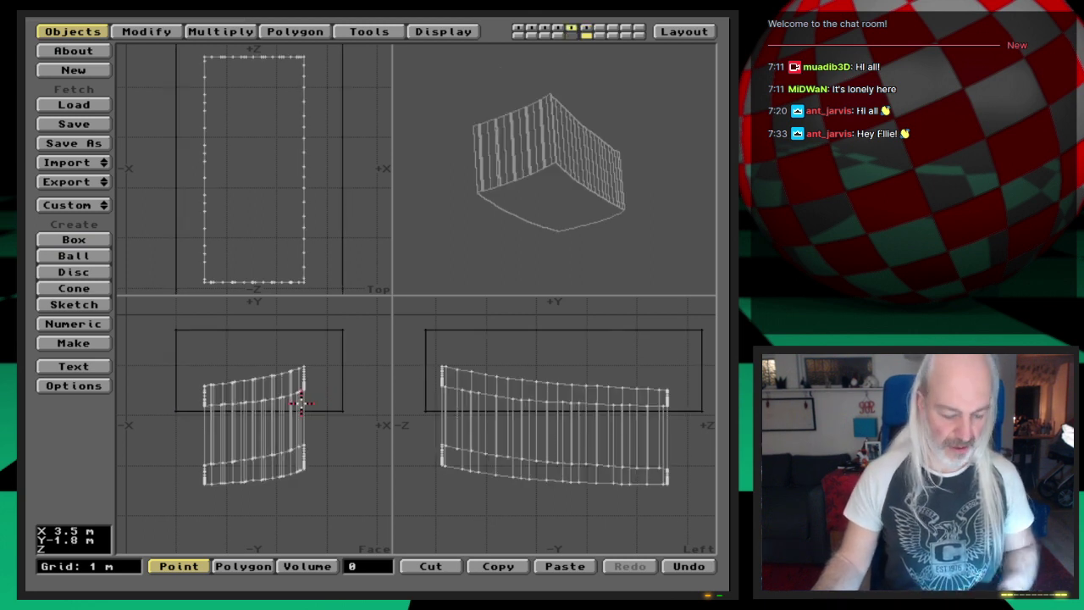
pyautogui.hotkey('shift', 'b')
pyautogui.click(341, 356)
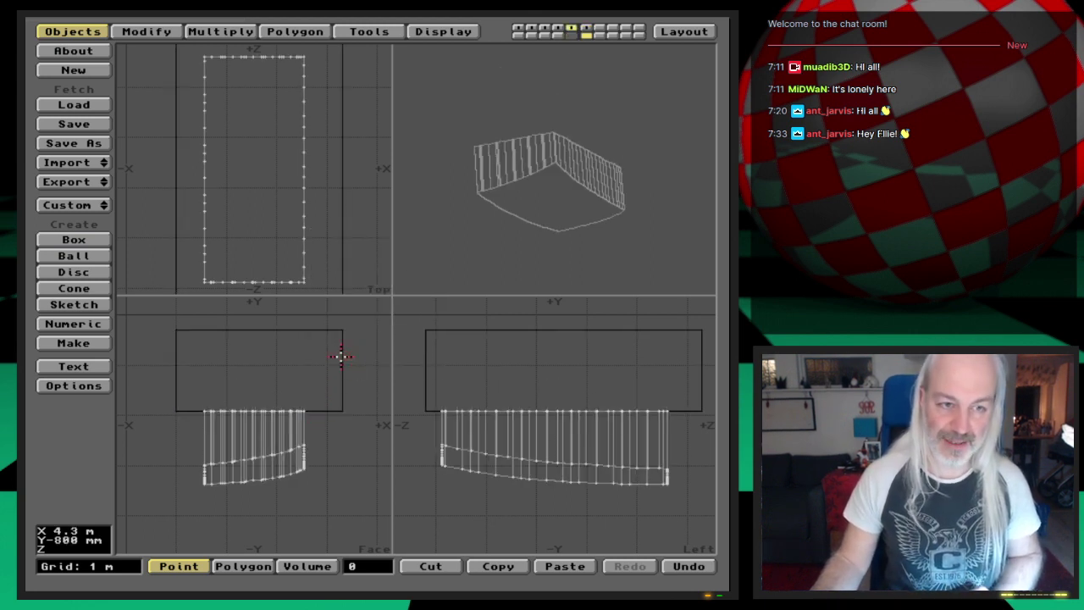
pyautogui.press('m')
pyautogui.press('Return')
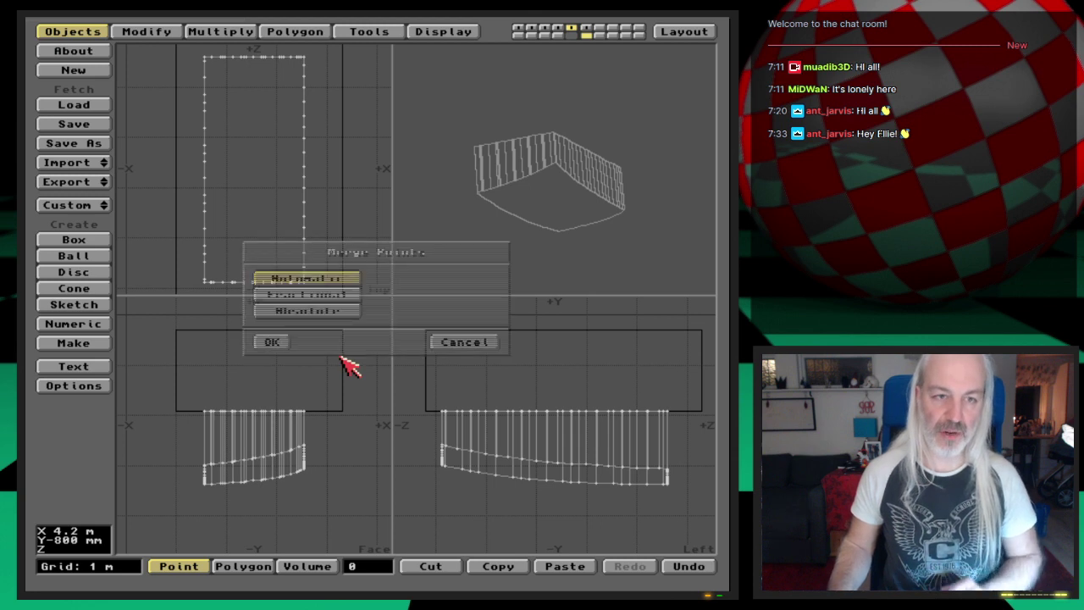
pyautogui.press('Return')
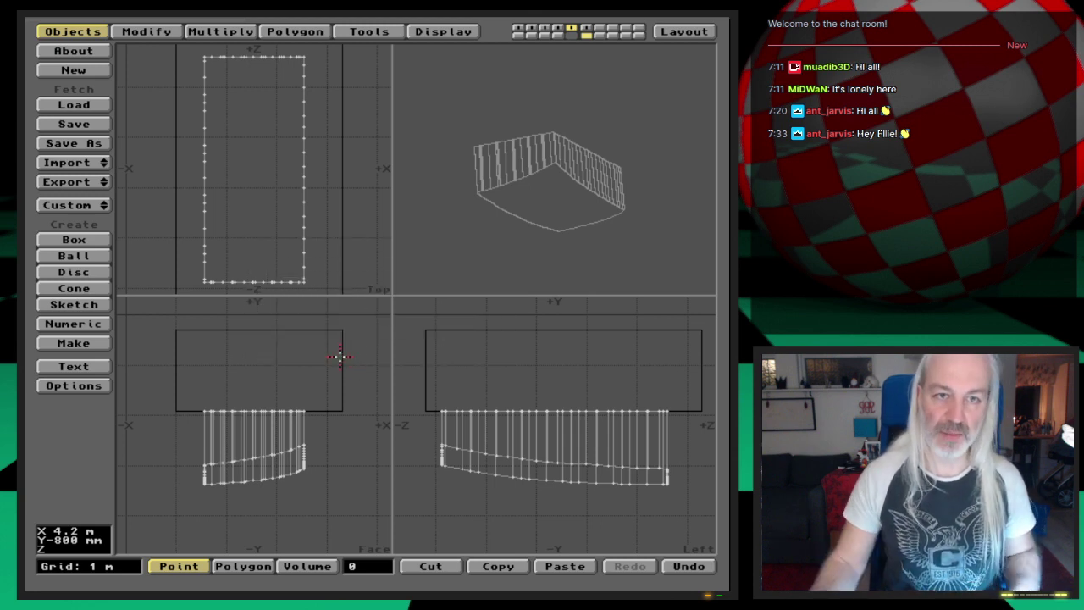
pyautogui.moveTo(550, 211); pyautogui.dragTo(606, 207)
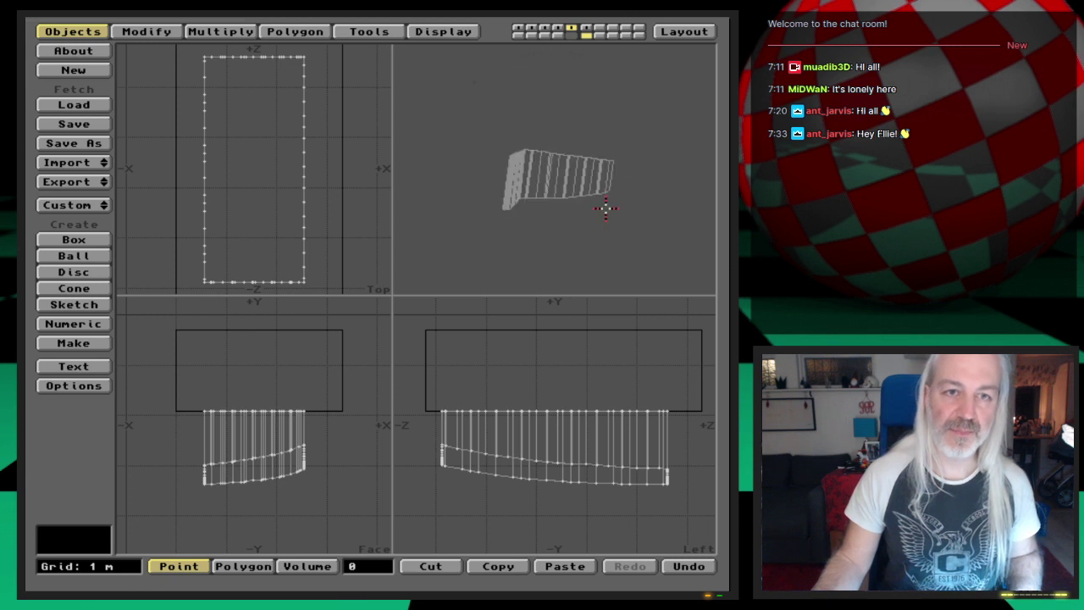
# Step: Merge the trimmed cavity's points again and make layer 1 active with the cavity in the background
pyautogui.click(519, 35)
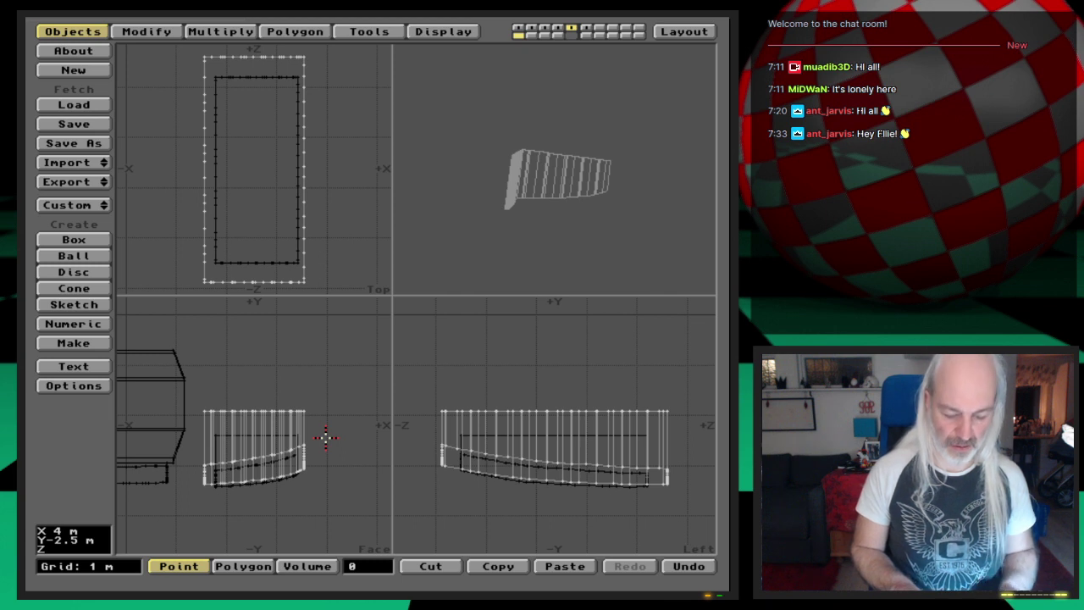
pyautogui.press('m')
pyautogui.press('Return')
pyautogui.press('Return')
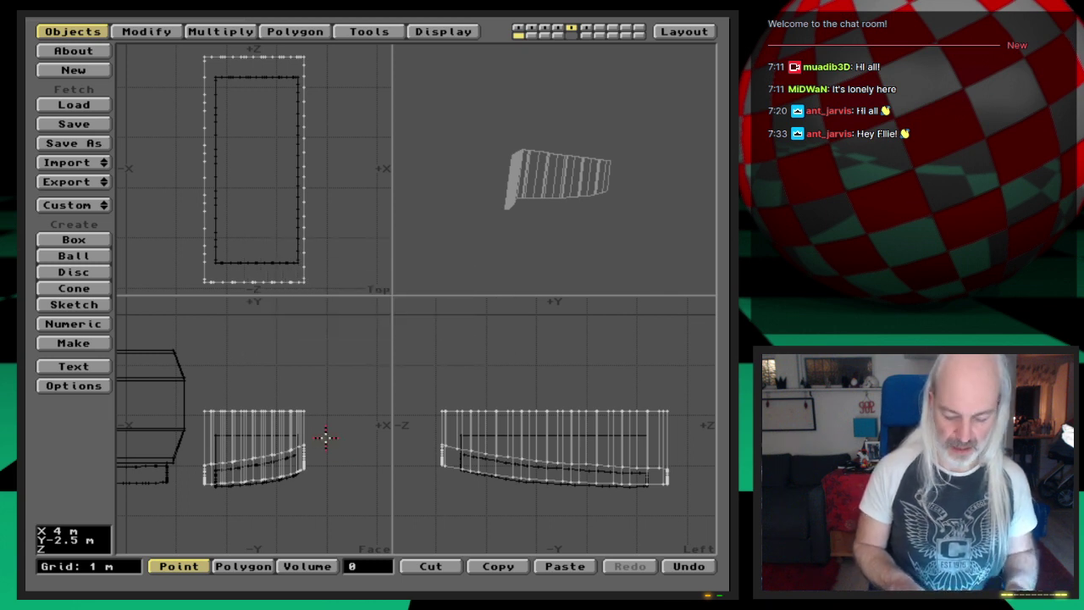
pyautogui.press("'")
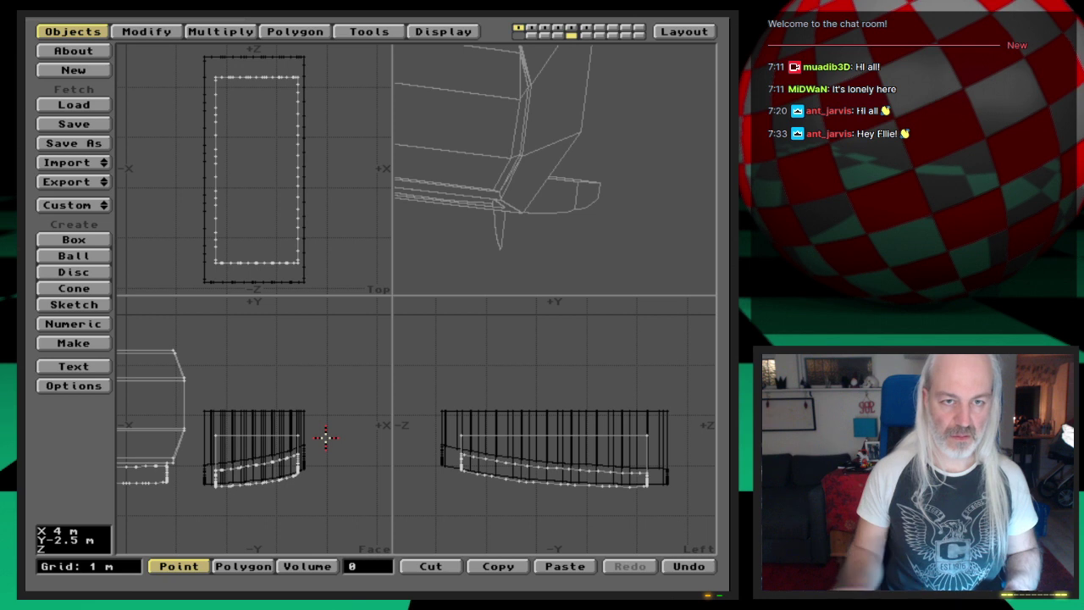
# Step: Try a Boolean subtraction of the background cavity from the gear bays shown in layer 1, and undo it
pyautogui.moveTo(542, 217); pyautogui.dragTo(559, 244)
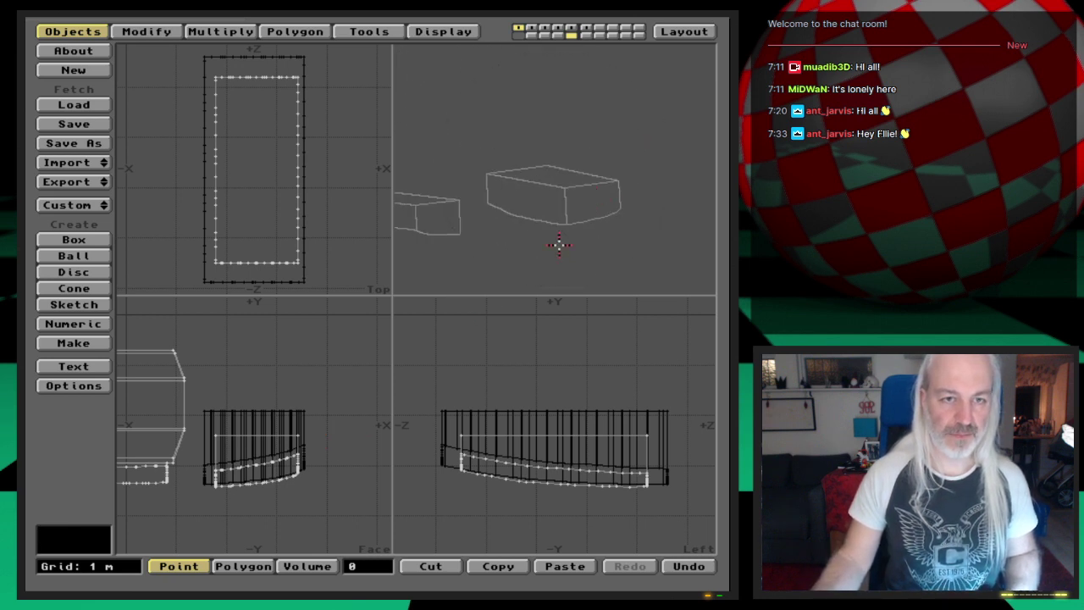
pyautogui.hotkey('shift', 'b')
pyautogui.click(341, 356)
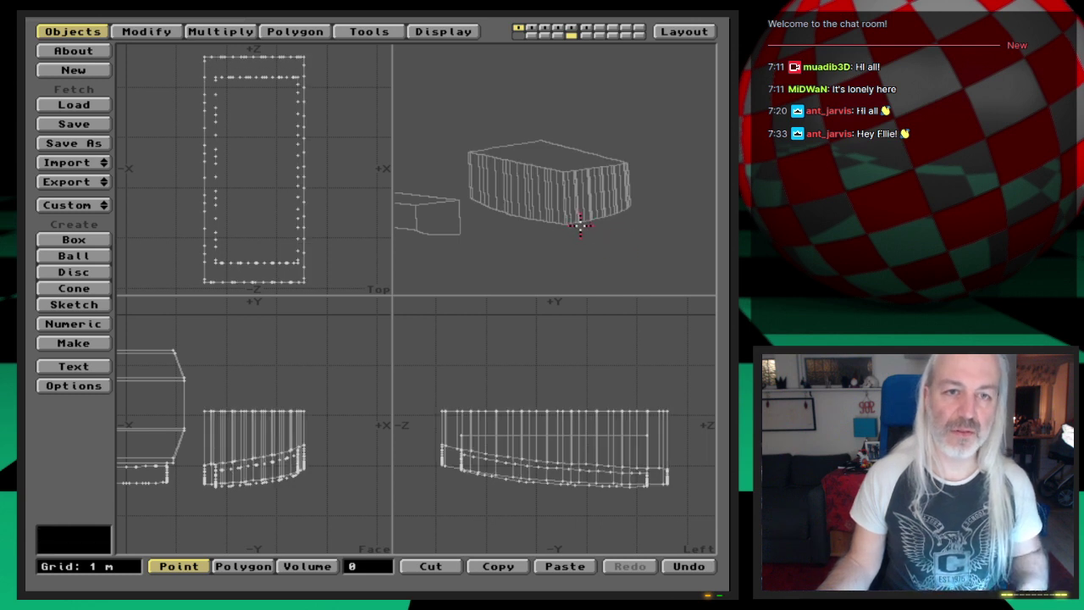
pyautogui.moveTo(517, 242); pyautogui.dragTo(471, 157)
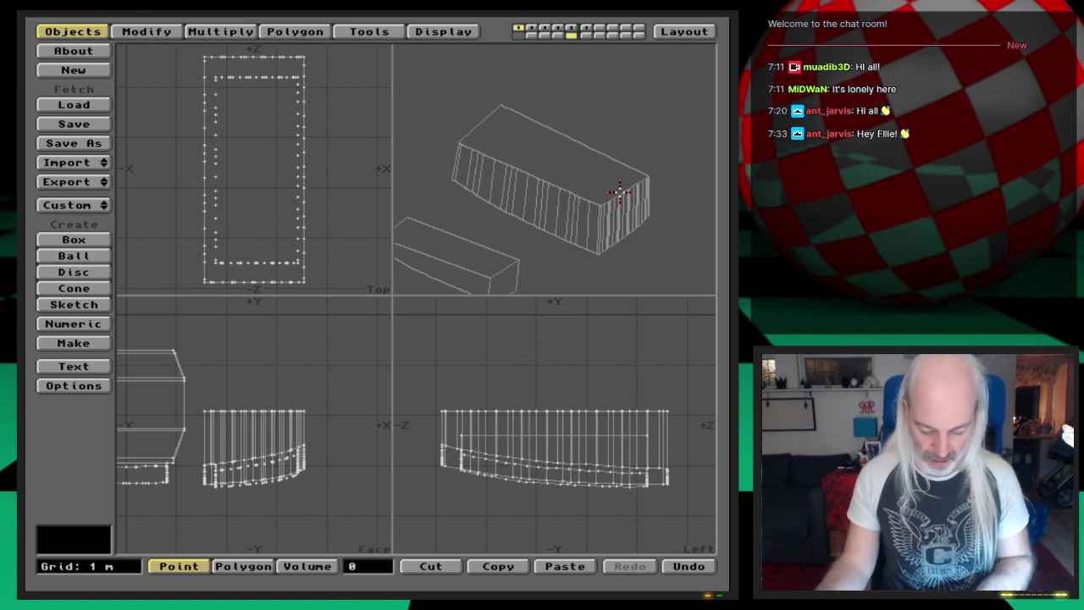
pyautogui.press('u')
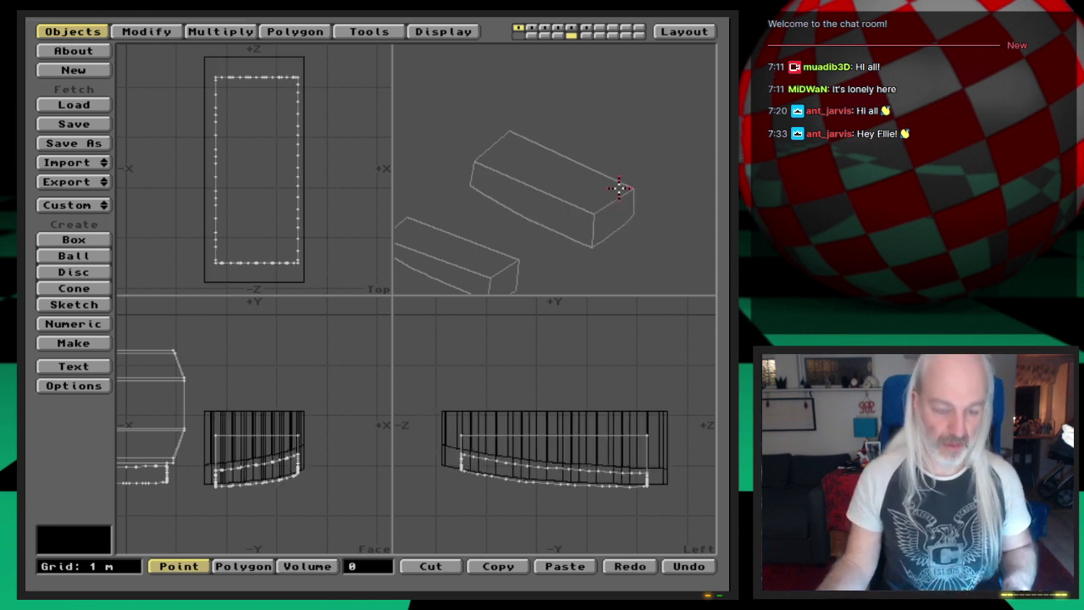
# Step: Unhide the hull in layer 1, try subtracting the background cavity from it, and inspect the cut around the bay opening
pyautogui.press('v')
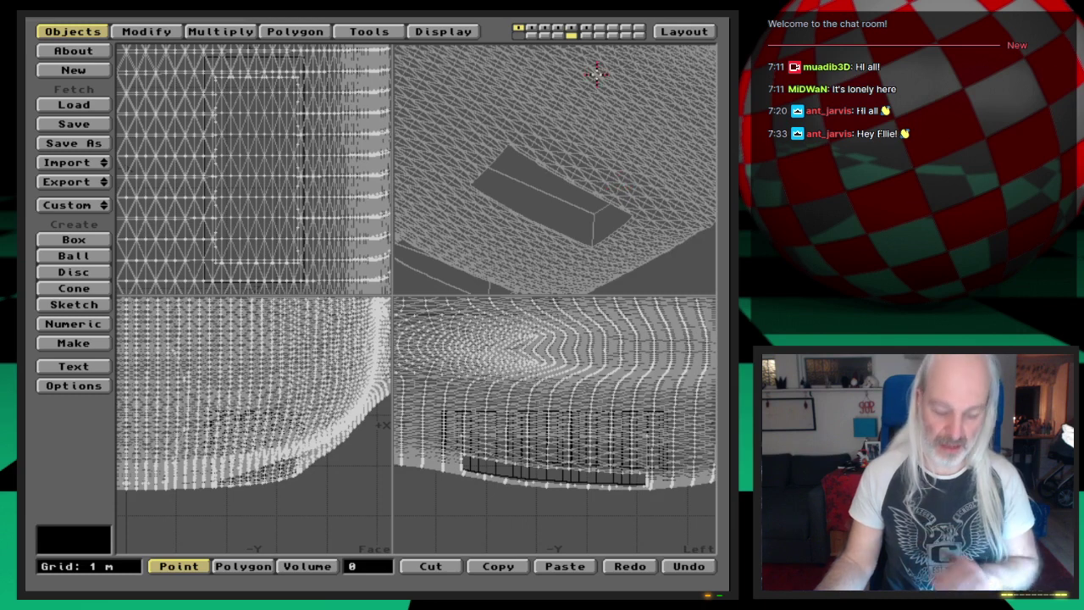
pyautogui.hotkey('shift', 'b')
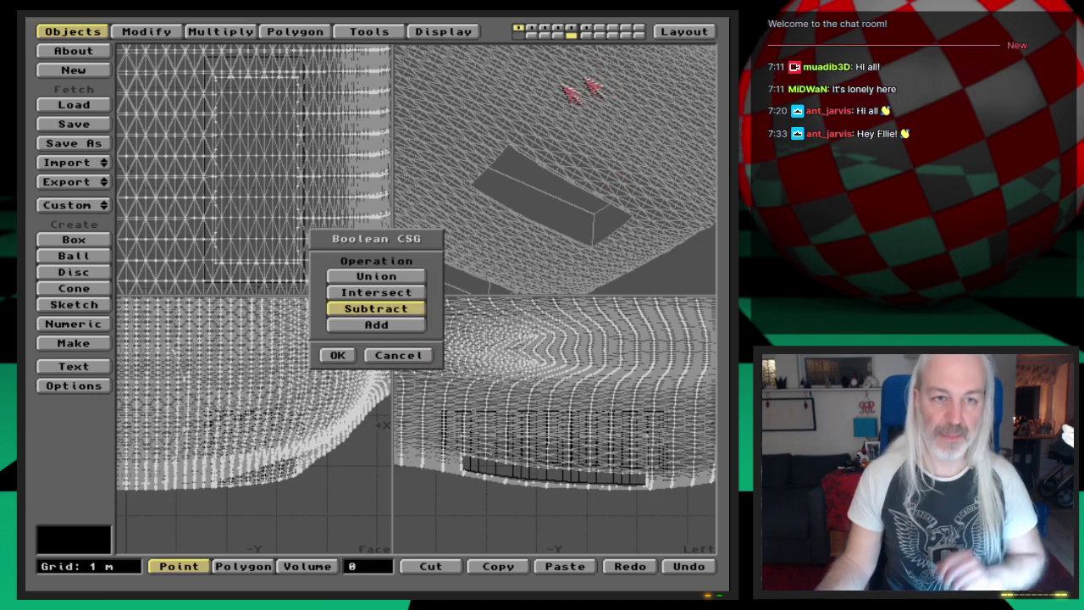
pyautogui.click(349, 355)
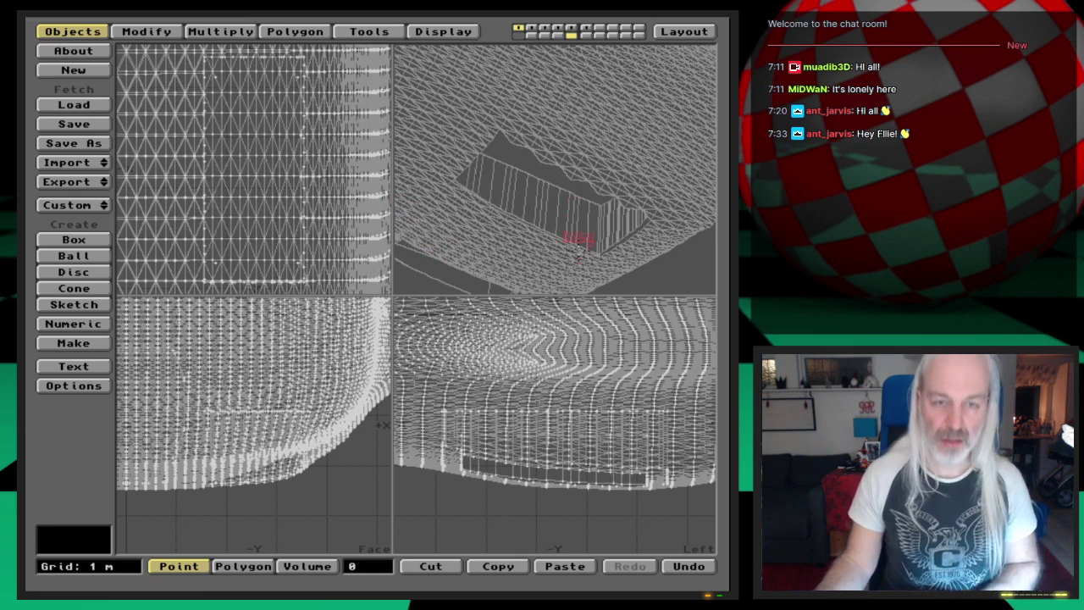
pyautogui.press('.')
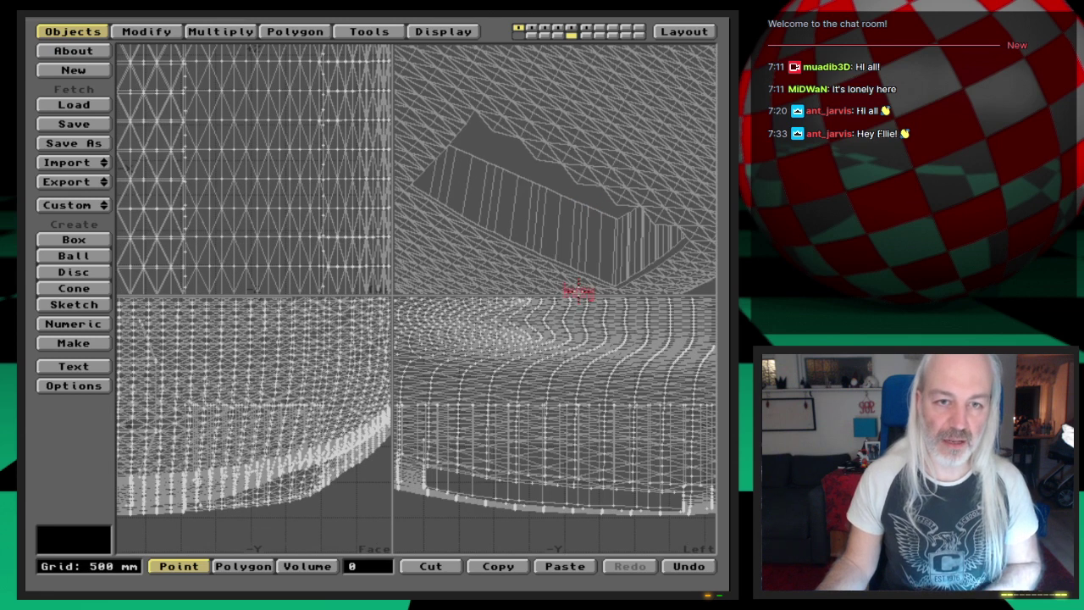
pyautogui.press('g')
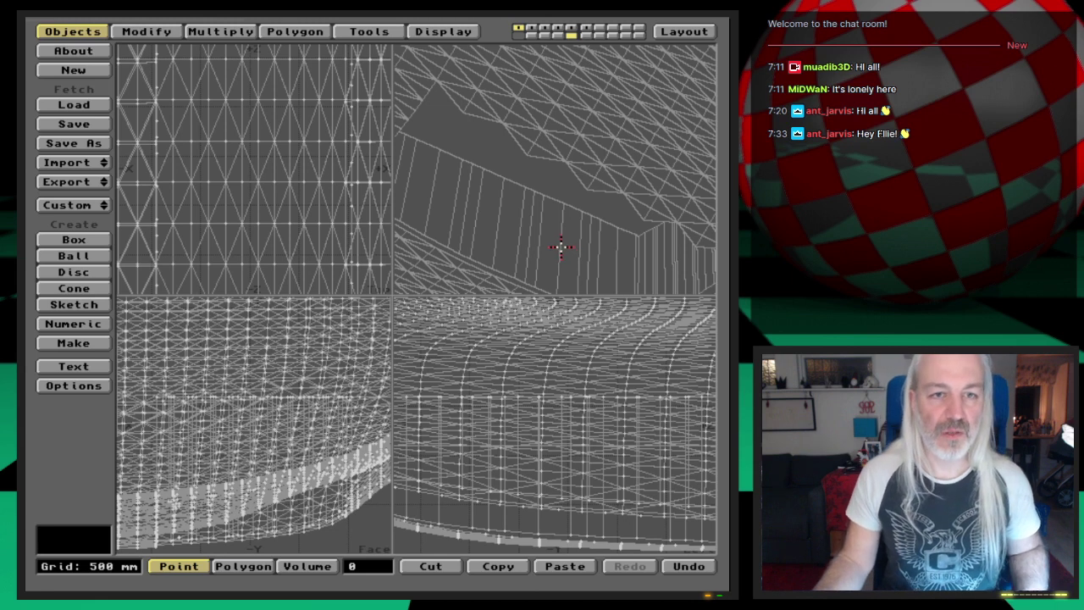
pyautogui.press('.')
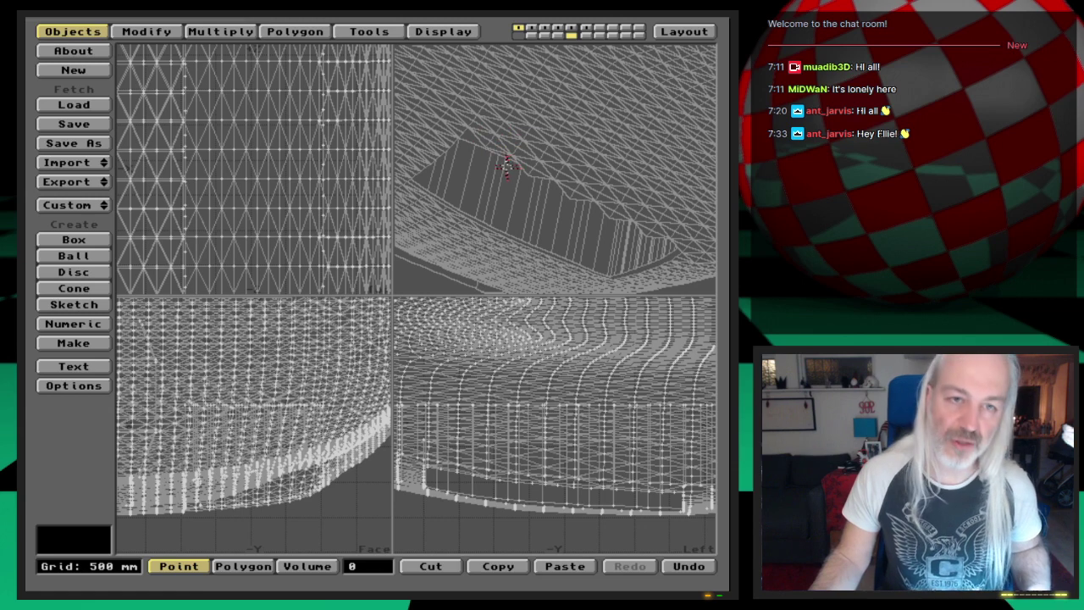
pyautogui.moveTo(508, 160); pyautogui.dragTo(578, 292, button='middle')
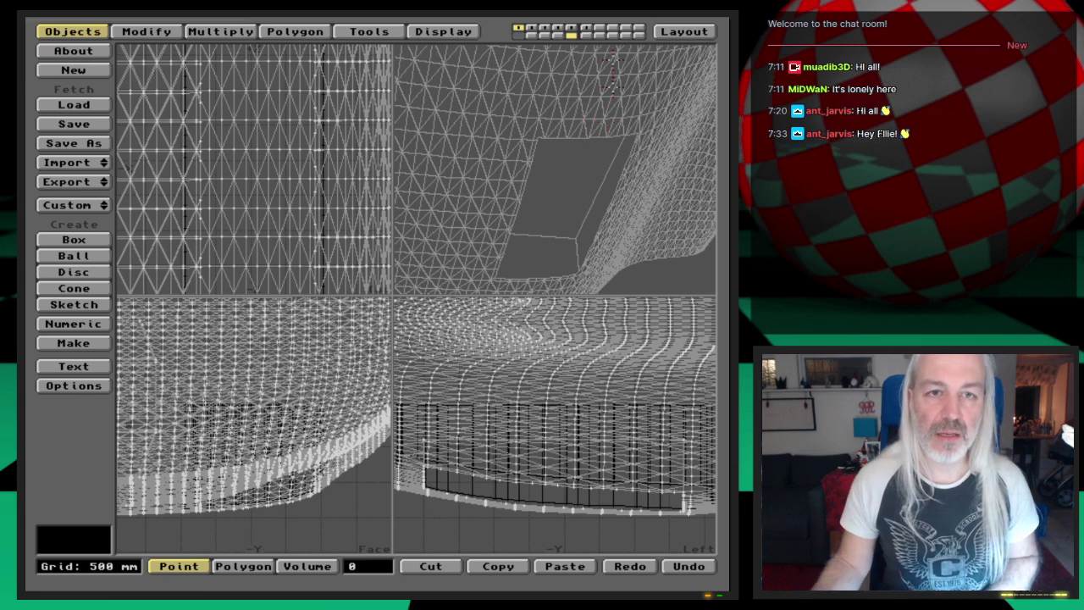
# Step: Triple the large curved bottom polygon of the layer 5 cavity and deselect it
pyautogui.click(572, 28)
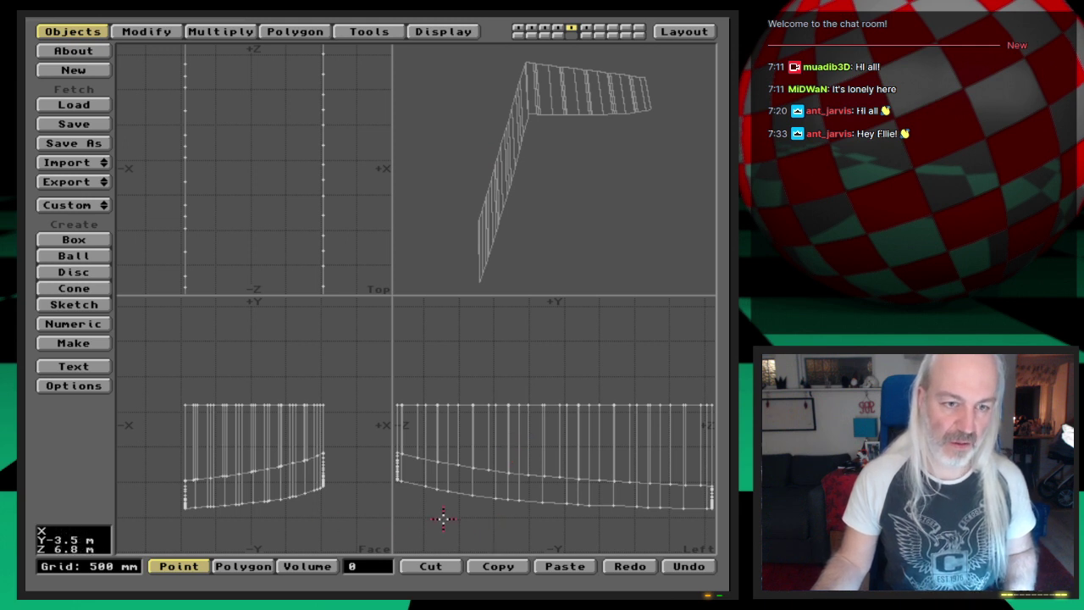
pyautogui.press('space')
pyautogui.moveTo(460, 503); pyautogui.dragTo(463, 494)
pyautogui.click(472, 450)
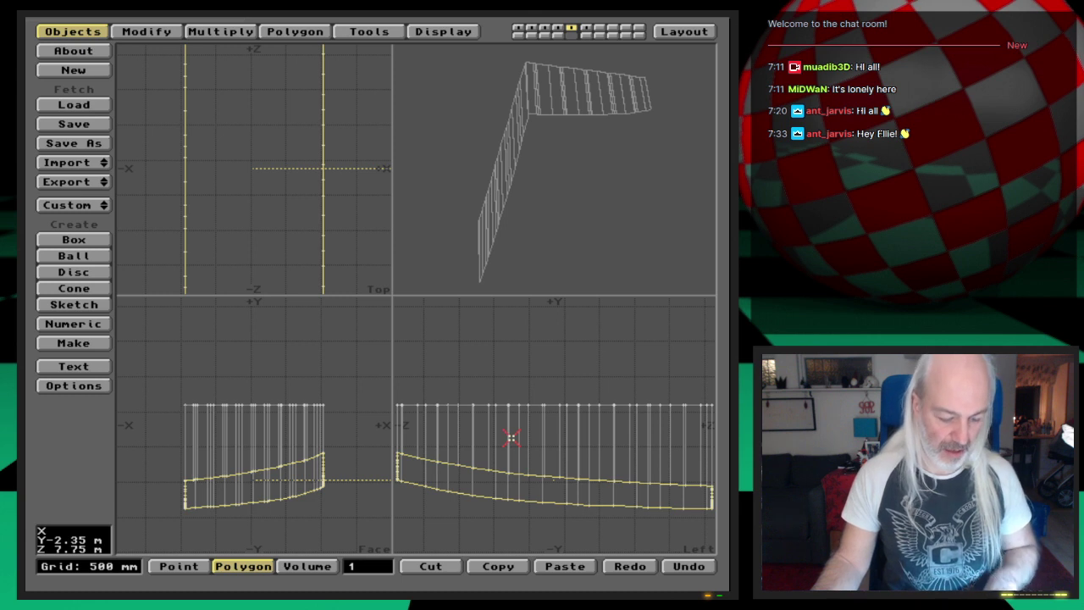
pyautogui.hotkey('shift', 't')
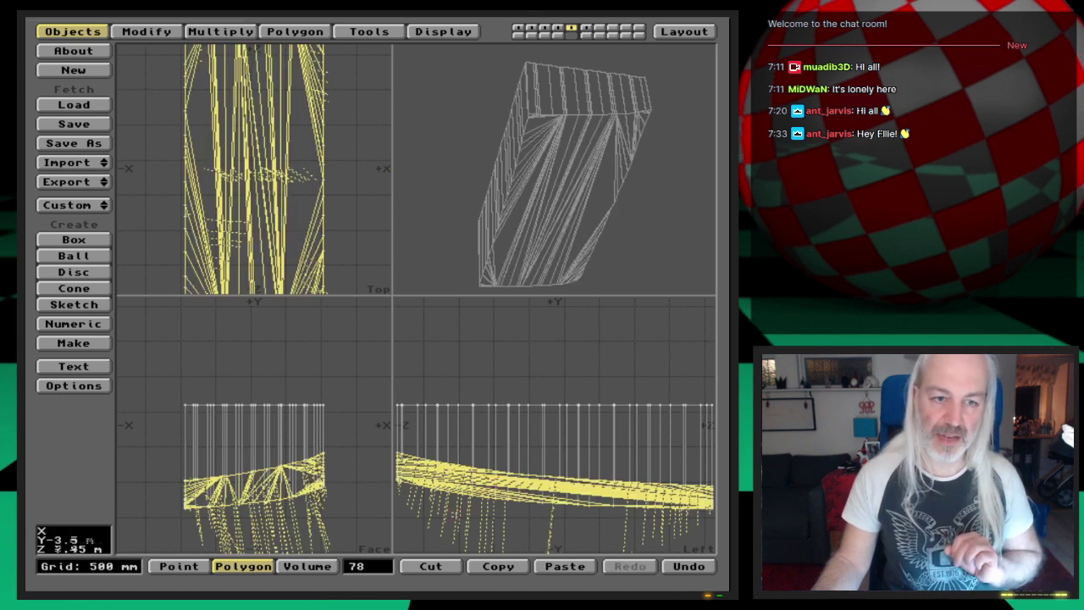
pyautogui.press('/')
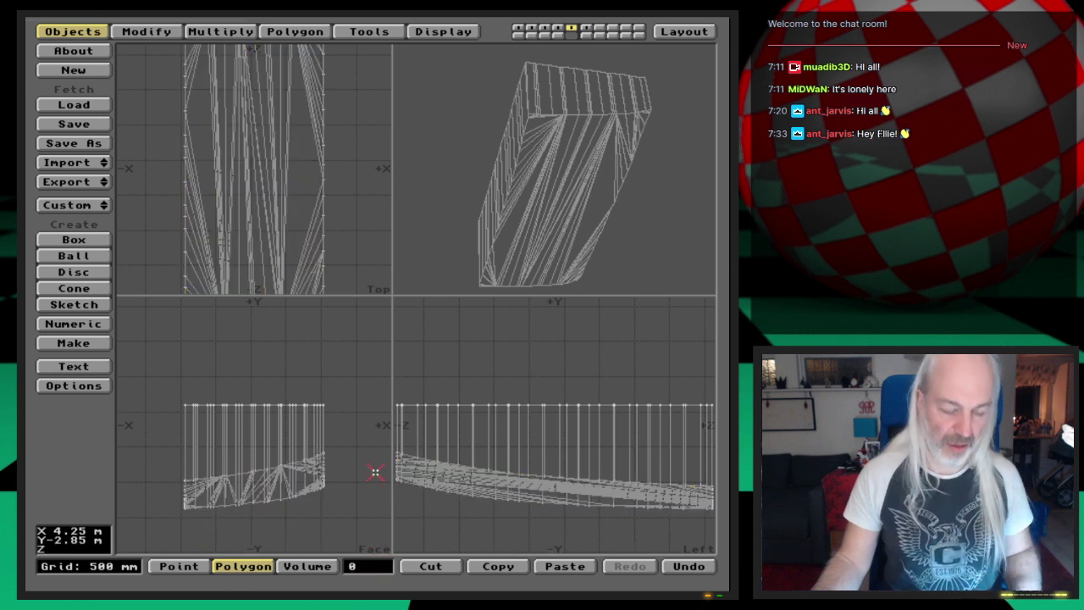
# Step: Check the layer 5 cavity for non-planar polygons in the Polygon Statistics
pyautogui.press('w')
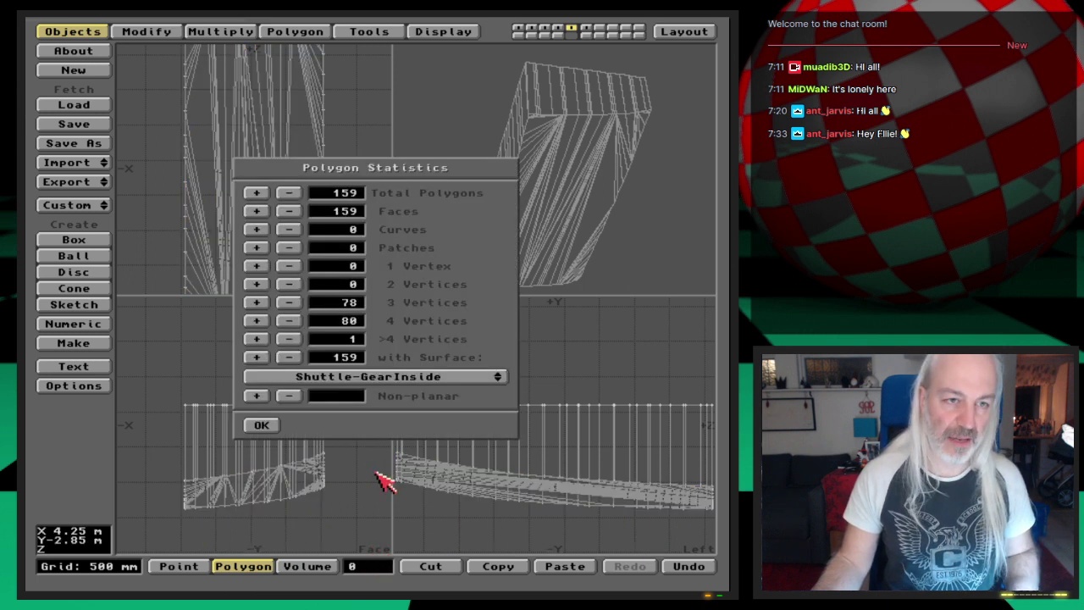
pyautogui.click(259, 421)
pyautogui.press('w')
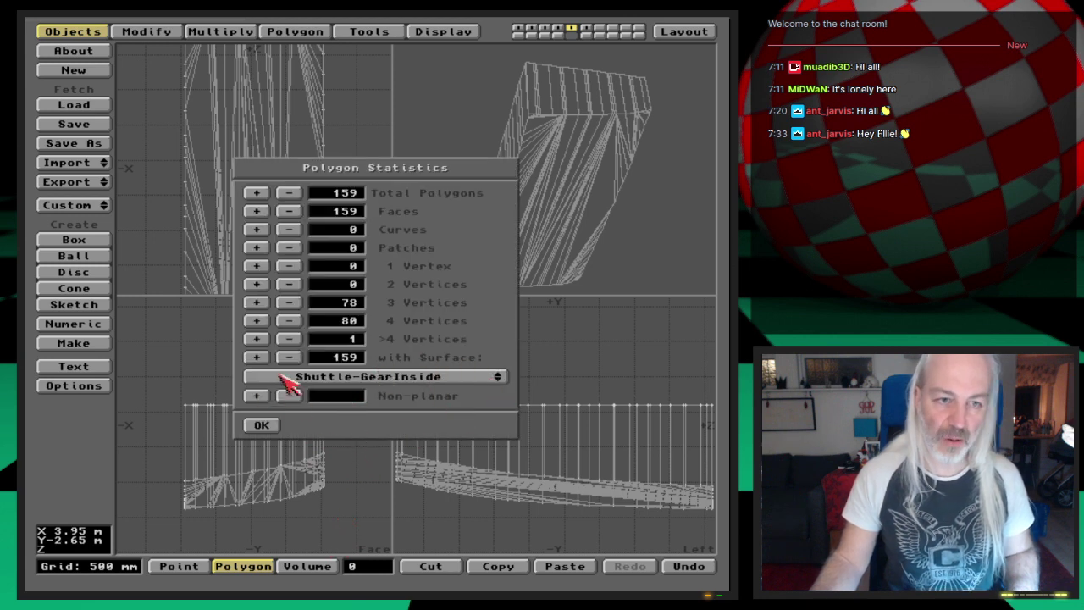
pyautogui.click(253, 394)
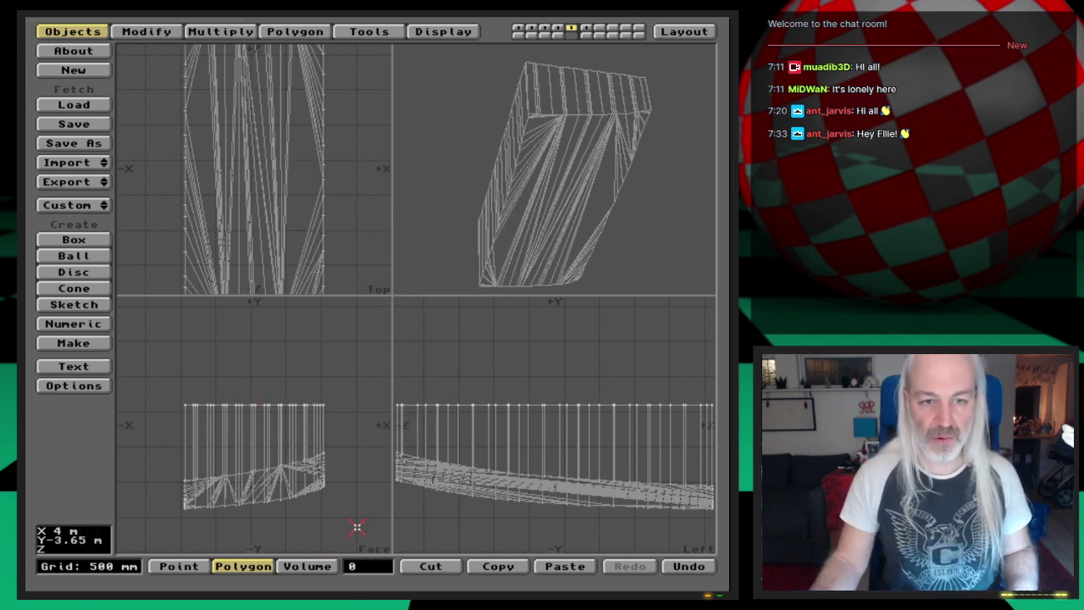
# Step: Boolean-subtract the layer 6 box from the hull in layer 1 and inspect the mesh around the bay opening
pyautogui.click(520, 28)
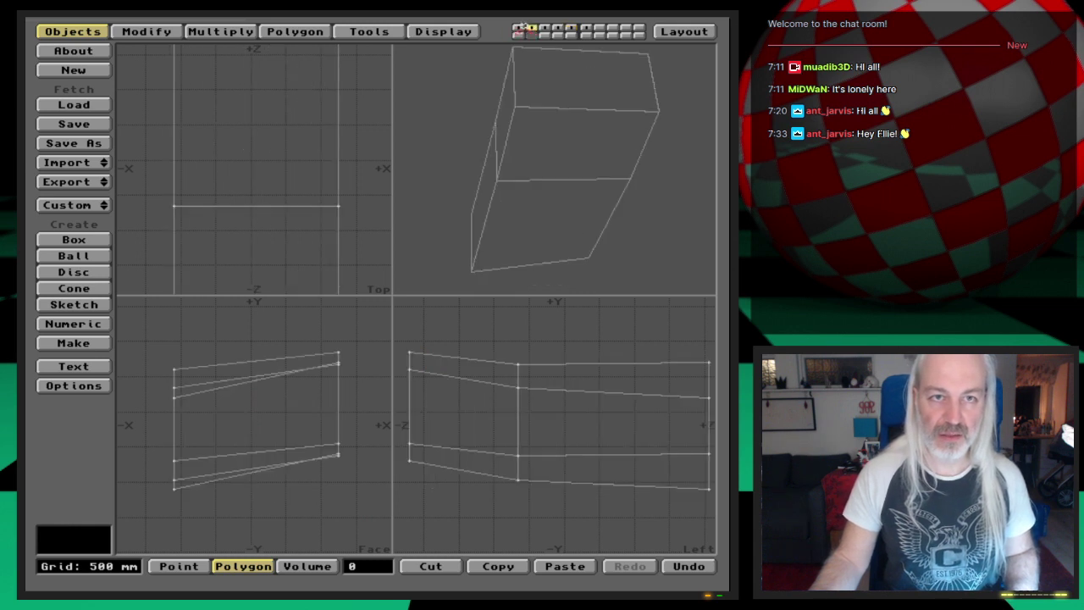
pyautogui.click(585, 36)
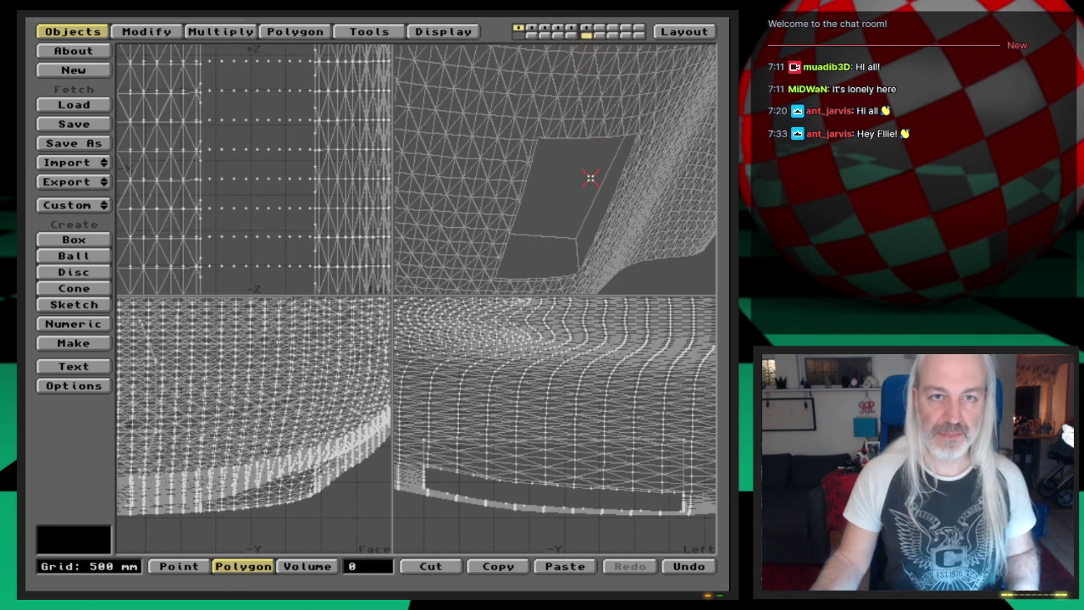
pyautogui.hotkey('shift', 'b')
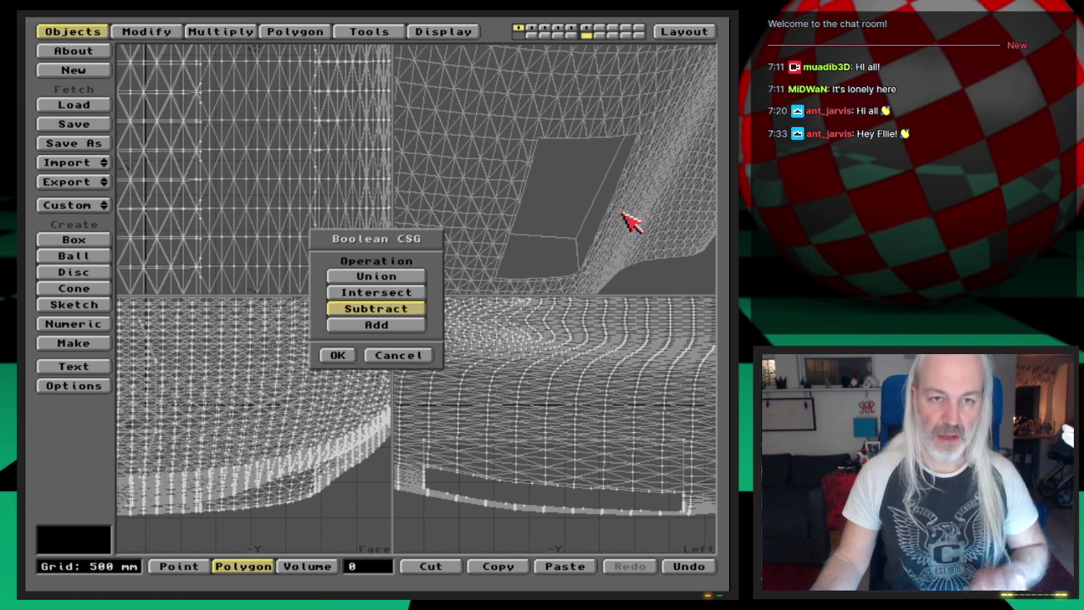
pyautogui.click(336, 354)
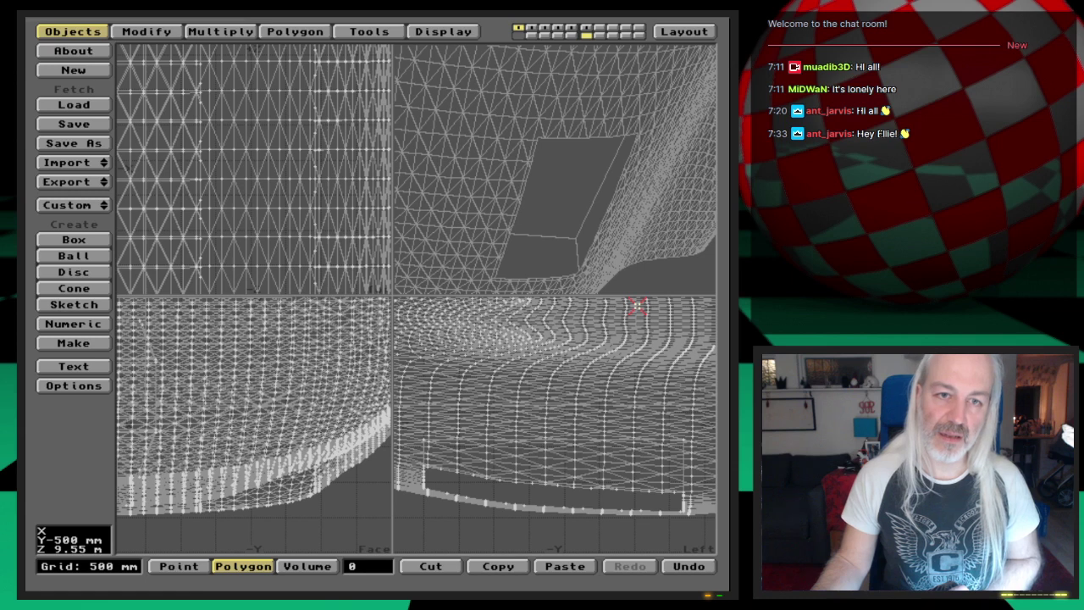
pyautogui.press('.')
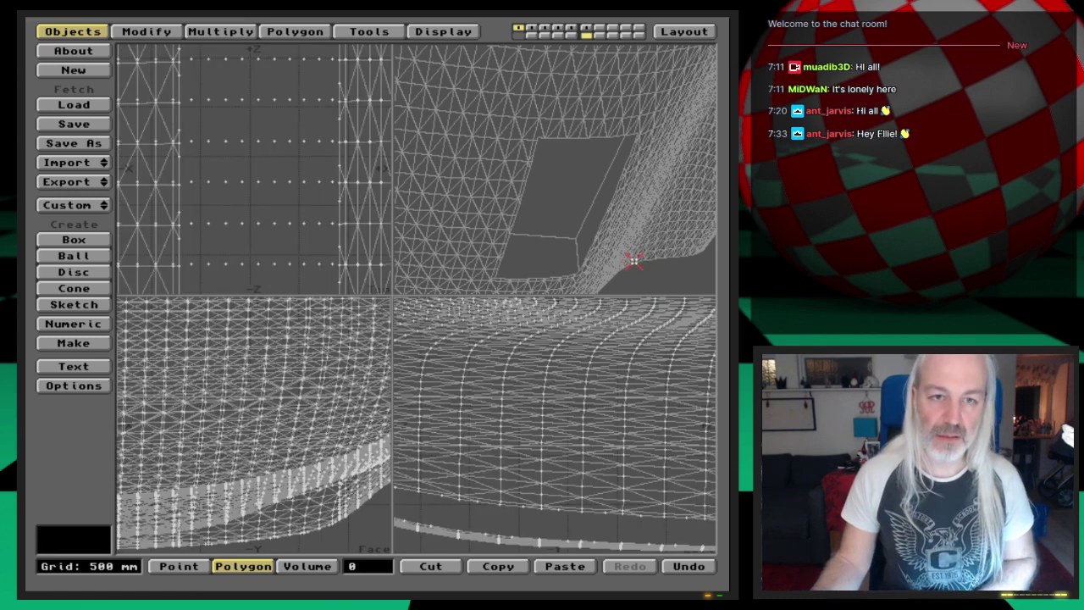
pyautogui.keyDown('alt'); pyautogui.moveTo(659, 173); pyautogui.dragTo(639, 214); pyautogui.keyUp('alt')
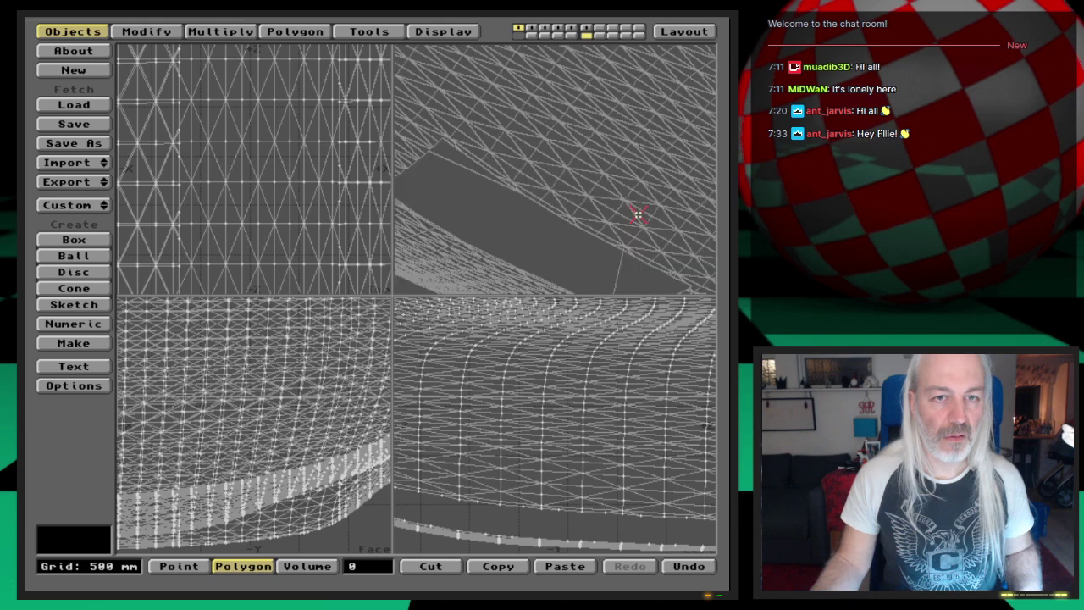
# Step: View the layer 6 box and undo its Boolean subtraction from the hull
pyautogui.click(585, 28)
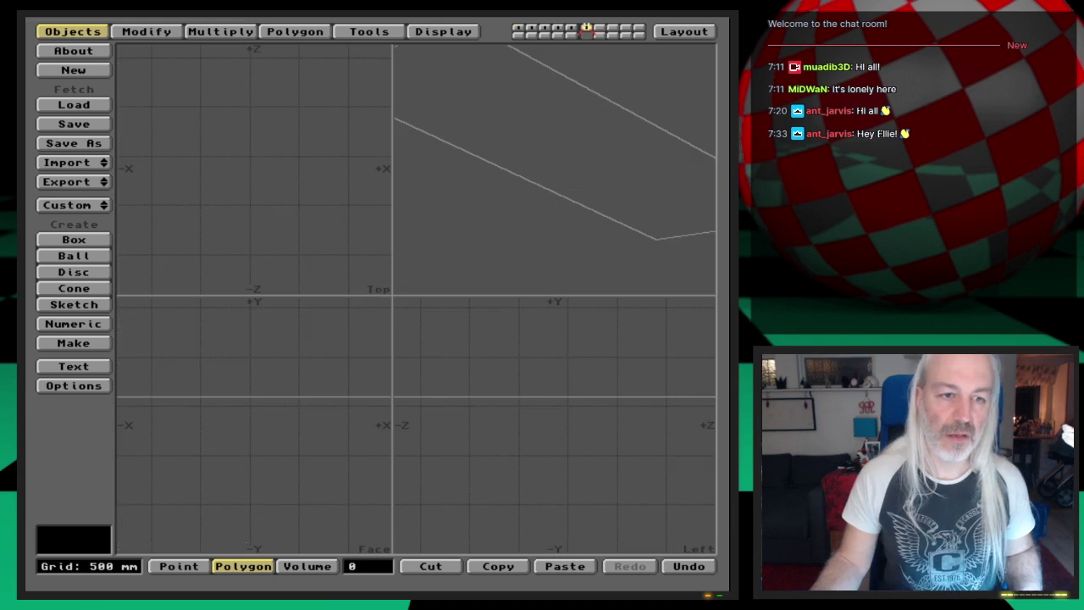
pyautogui.press(',')
pyautogui.press(',')
pyautogui.press(',')
pyautogui.press(',')
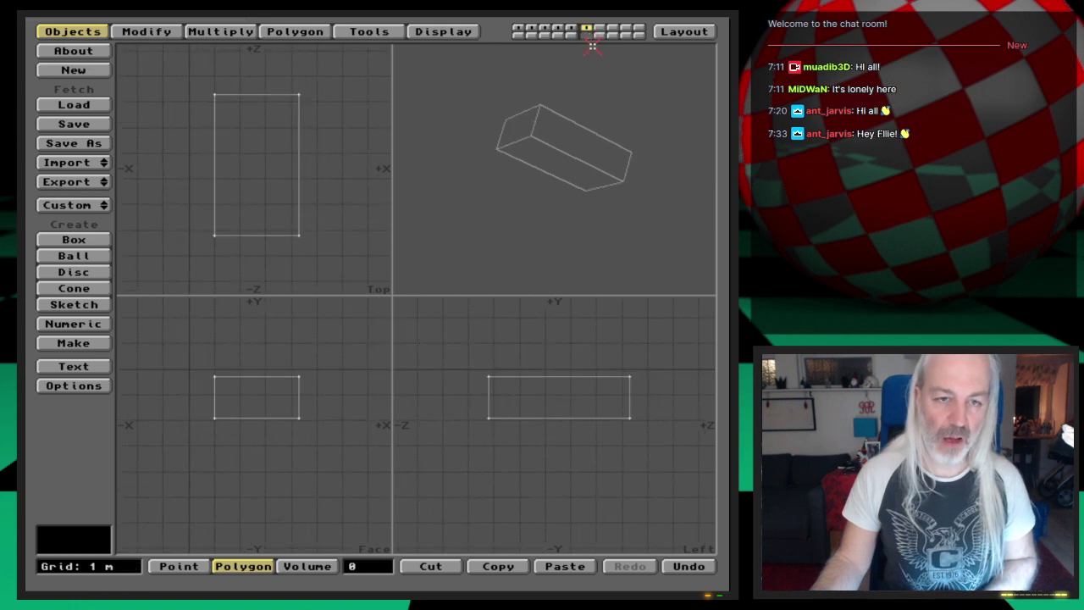
pyautogui.press('u')
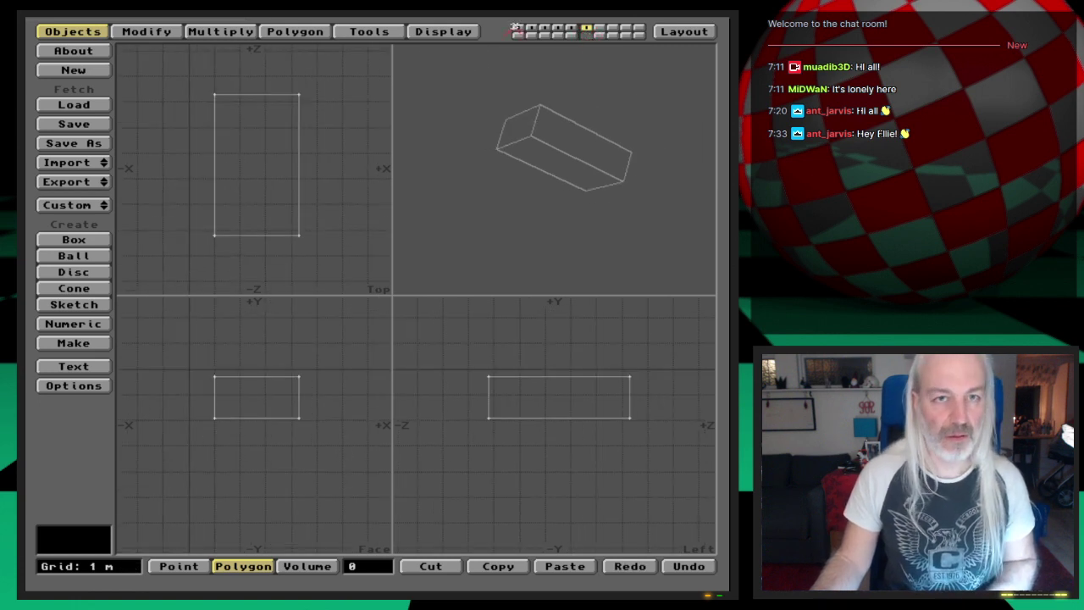
# Step: Bring the hull in layer 1 to the foreground with the layer 5 cavity as background and Boolean-subtract the cavity
pyautogui.click(572, 36)
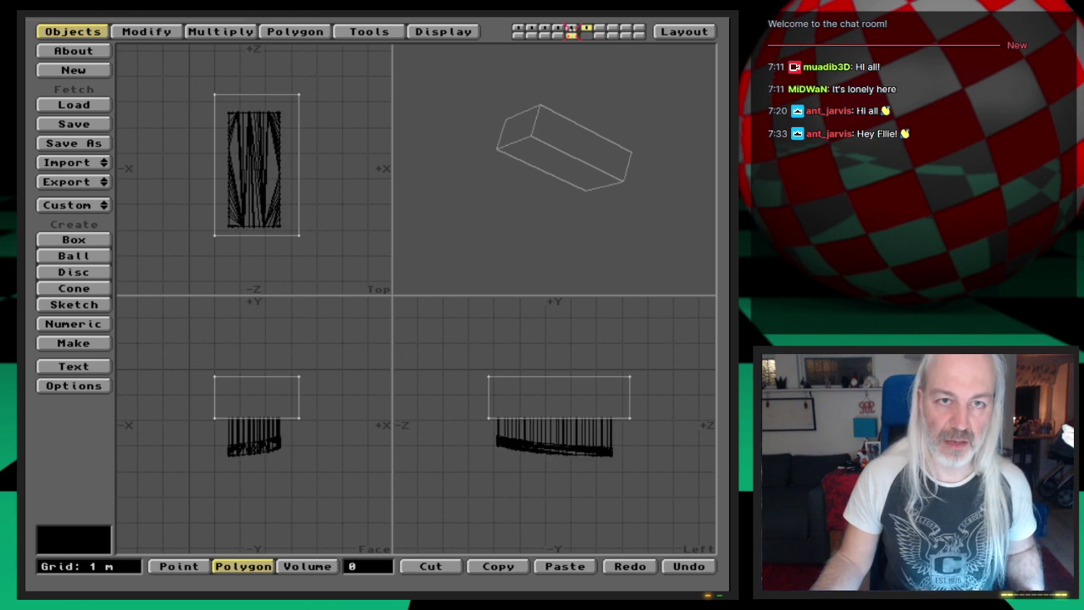
pyautogui.click(571, 29)
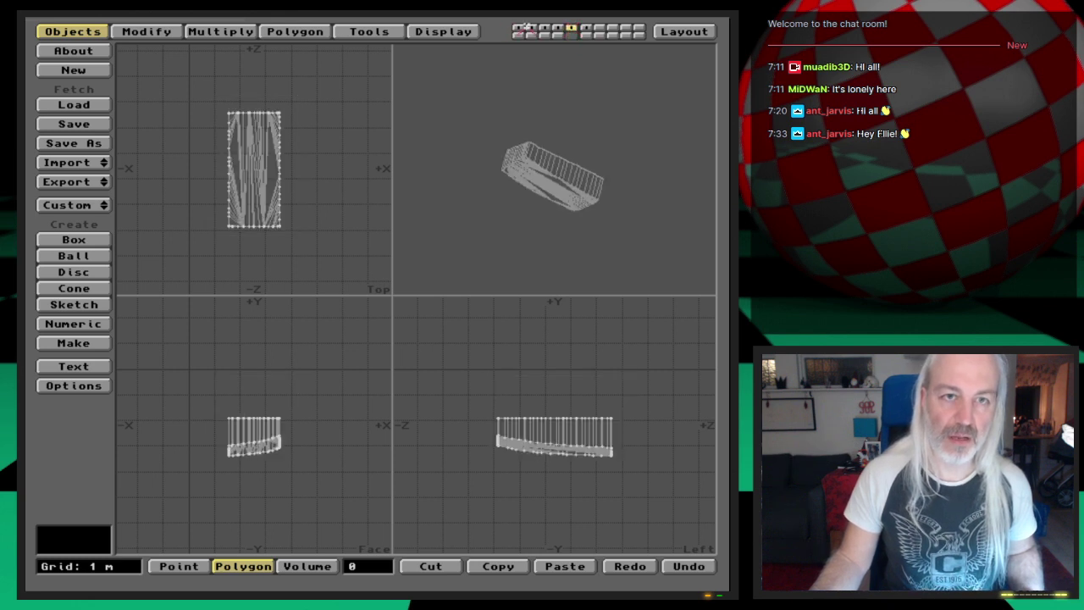
pyautogui.click(519, 36)
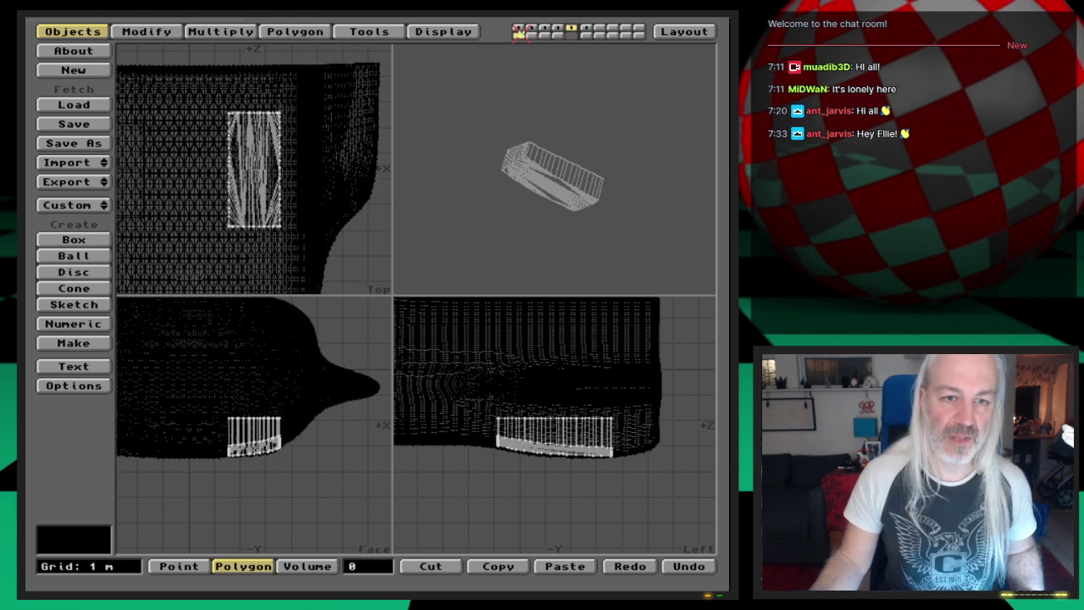
pyautogui.press("'")
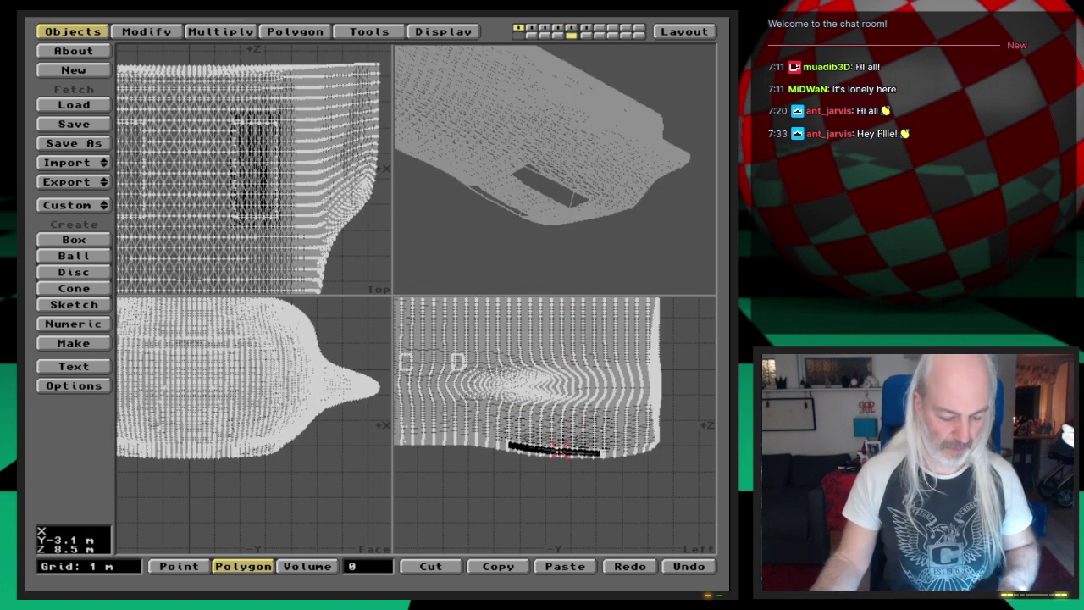
pyautogui.press('.')
pyautogui.press('.')
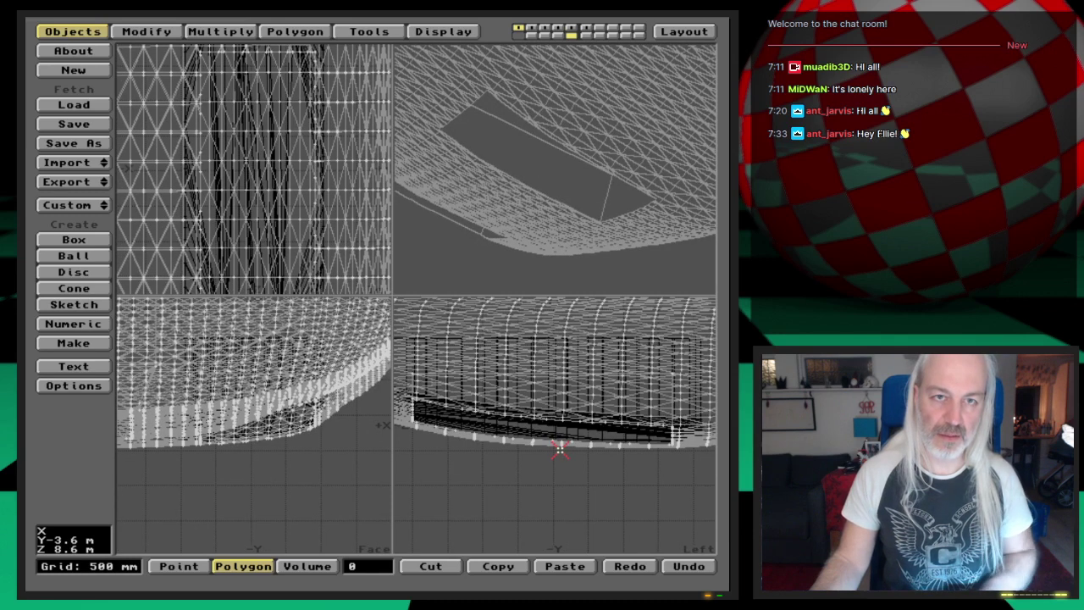
pyautogui.hotkey('shift', 'b')
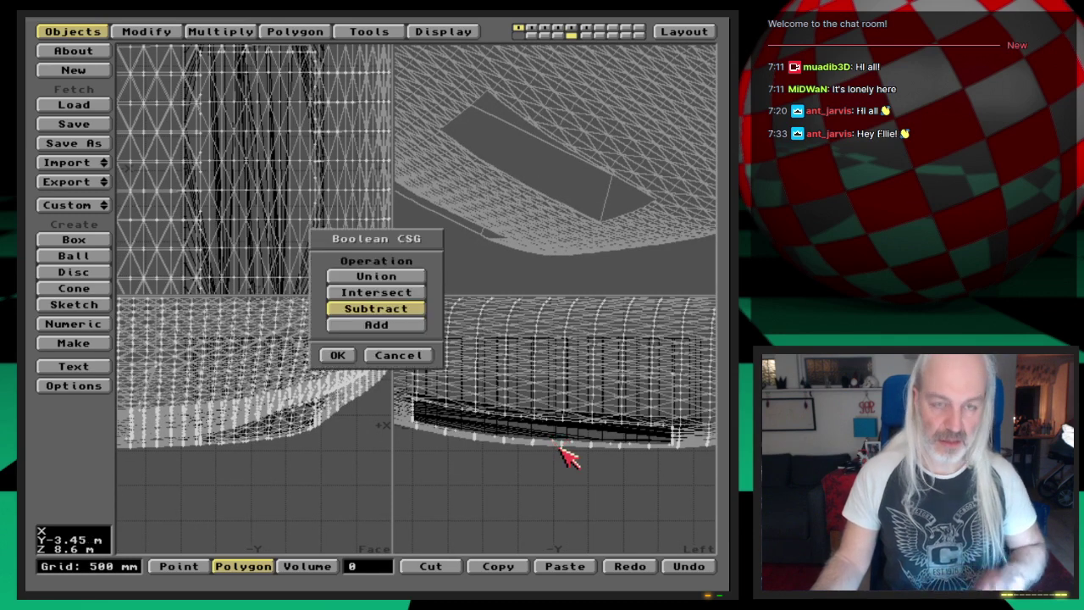
pyautogui.click(337, 355)
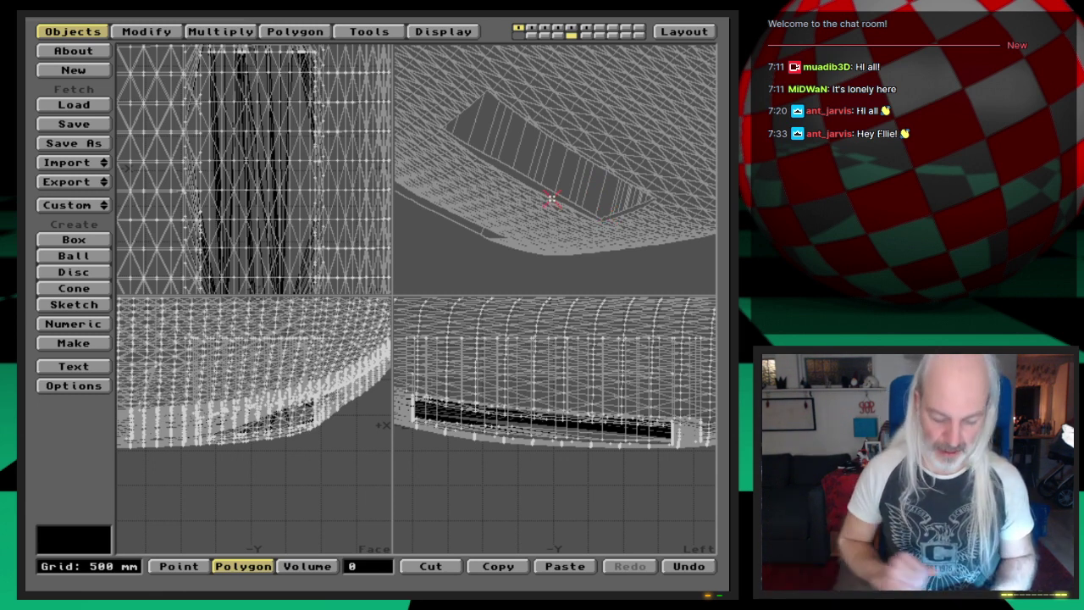
# Step: Merge the hull's duplicate points and examine the cavity walls around the bay opening in the preview
pyautogui.press('m')
pyautogui.press('Return')
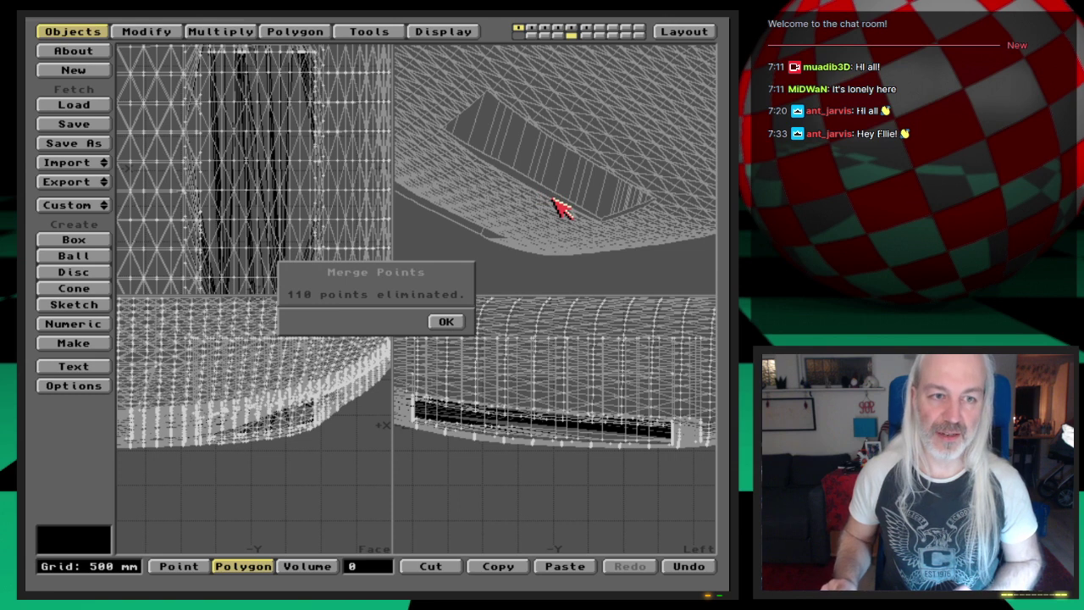
pyautogui.press('Return')
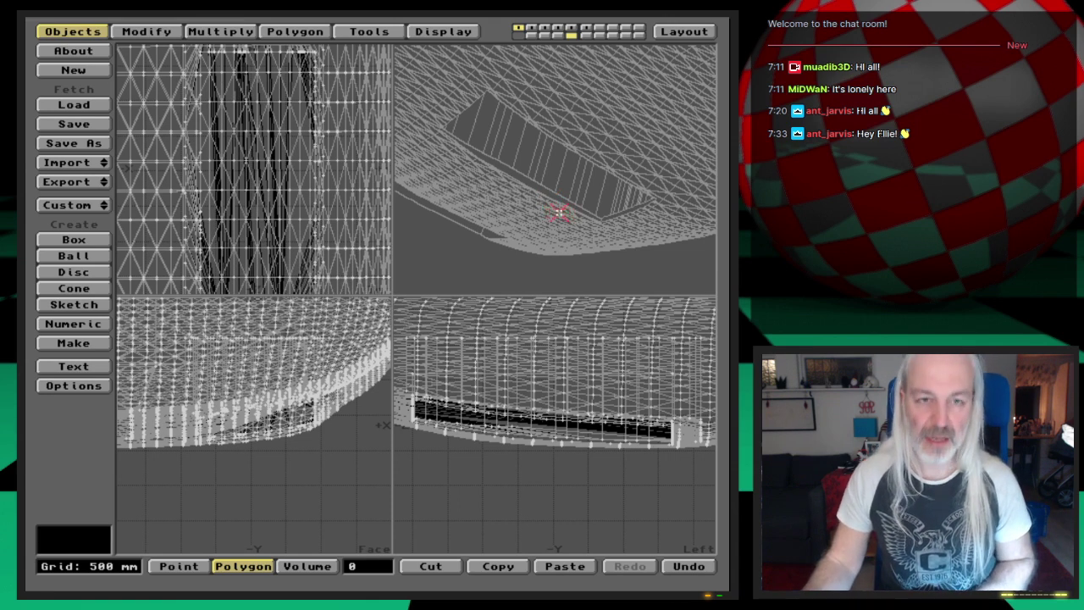
pyautogui.press('.')
pyautogui.press('.')
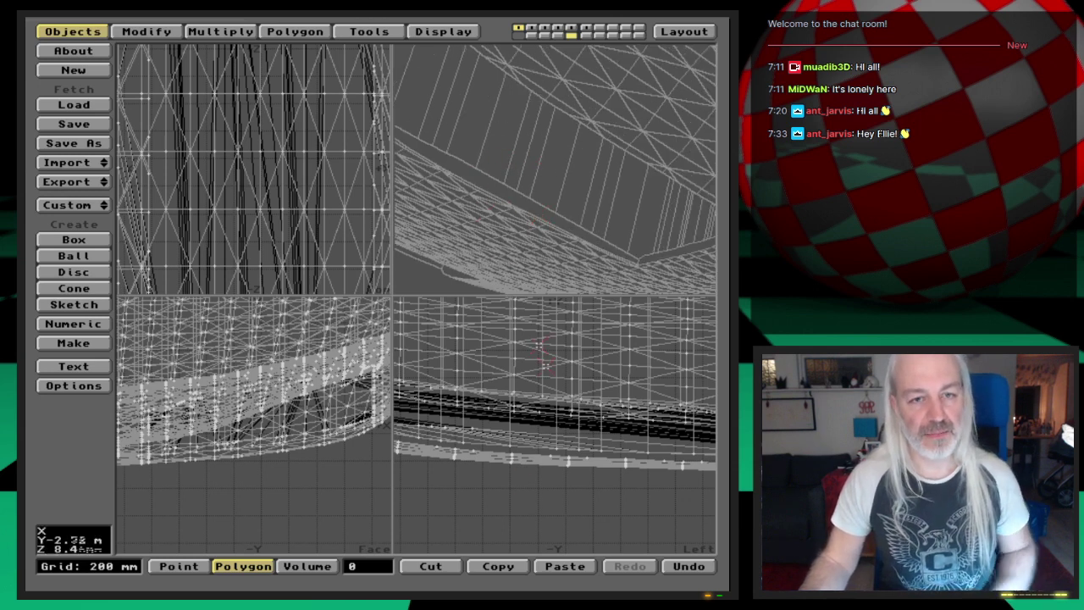
pyautogui.press('g')
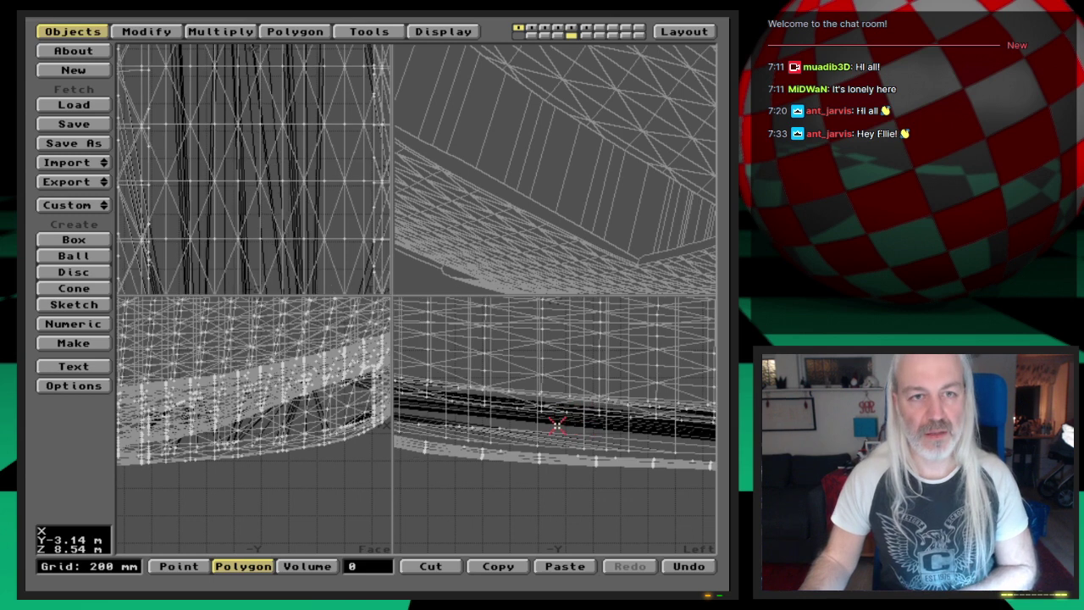
pyautogui.press('Left')
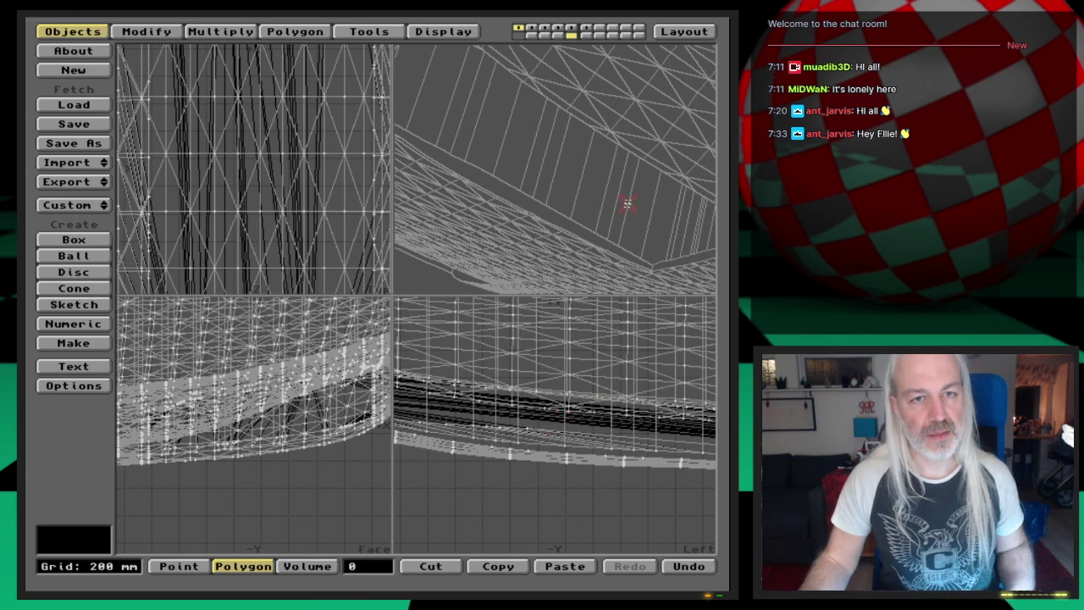
pyautogui.moveTo(648, 129); pyautogui.dragTo(633, 224)
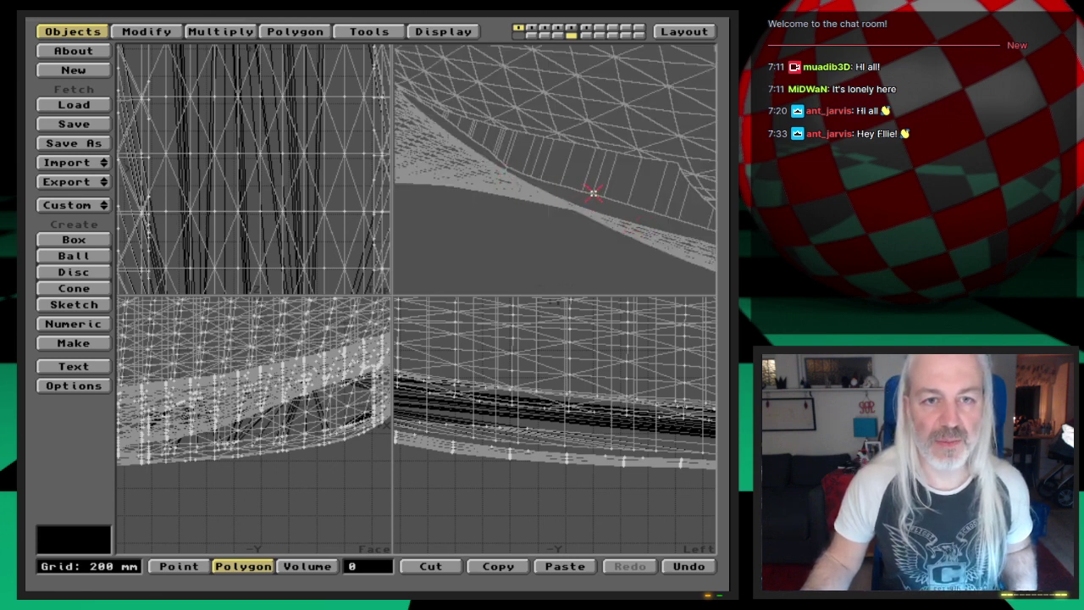
pyautogui.moveTo(599, 180); pyautogui.dragTo(601, 207)
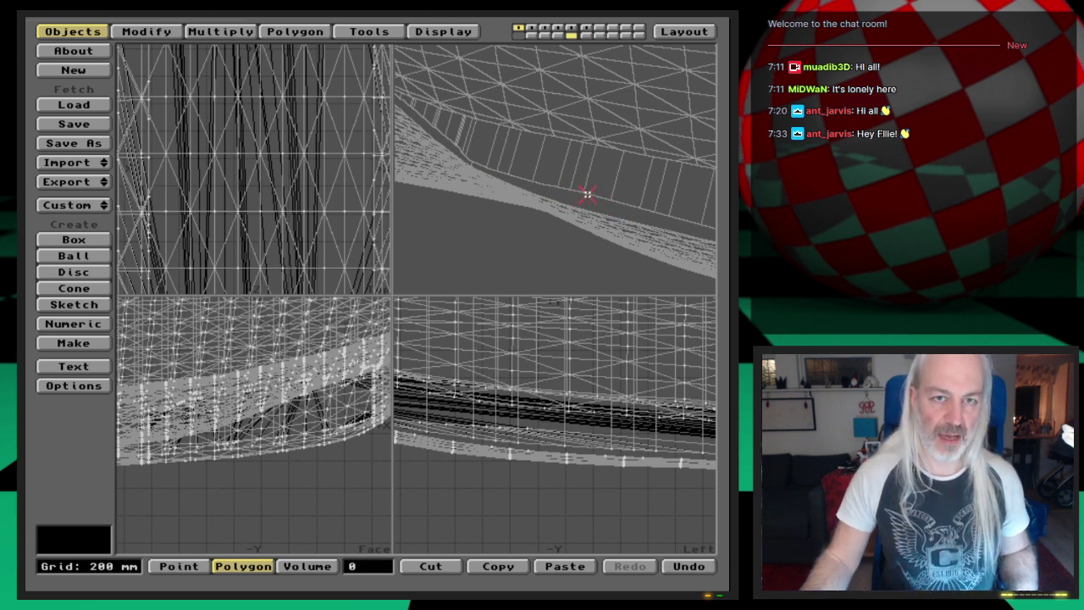
# Step: Select the hull polygons by surface in the Polygon Statistics, hide everything else and deselect them
pyautogui.press('w')
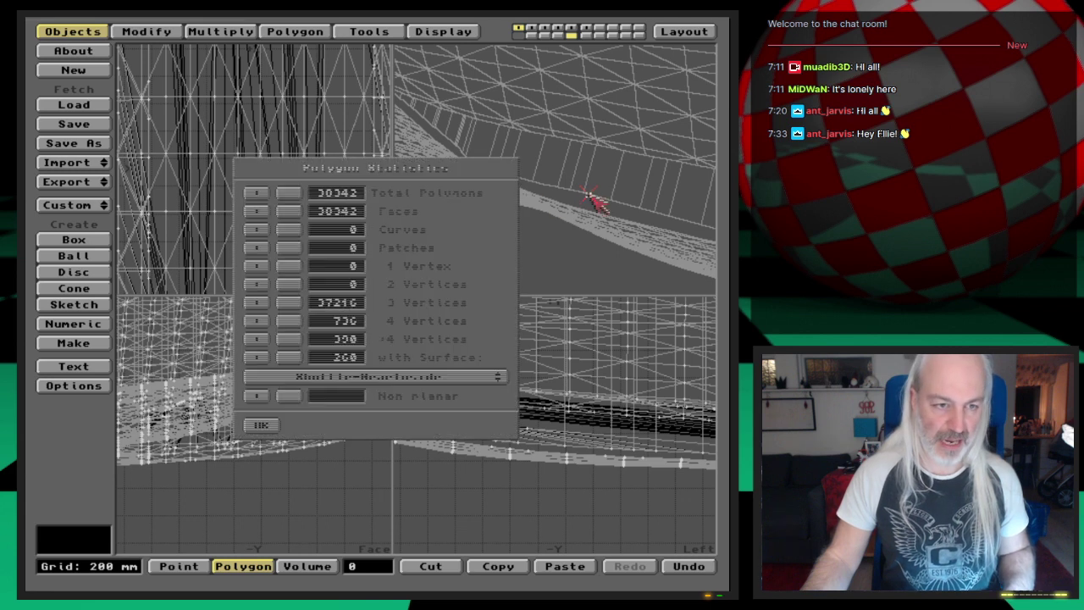
pyautogui.click(272, 358)
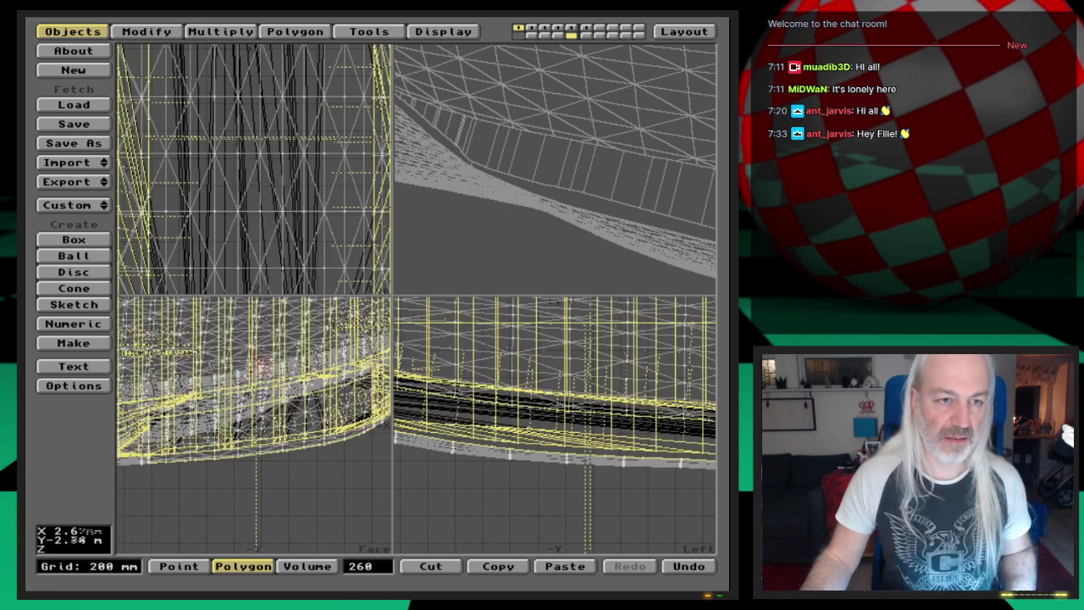
pyautogui.press('=')
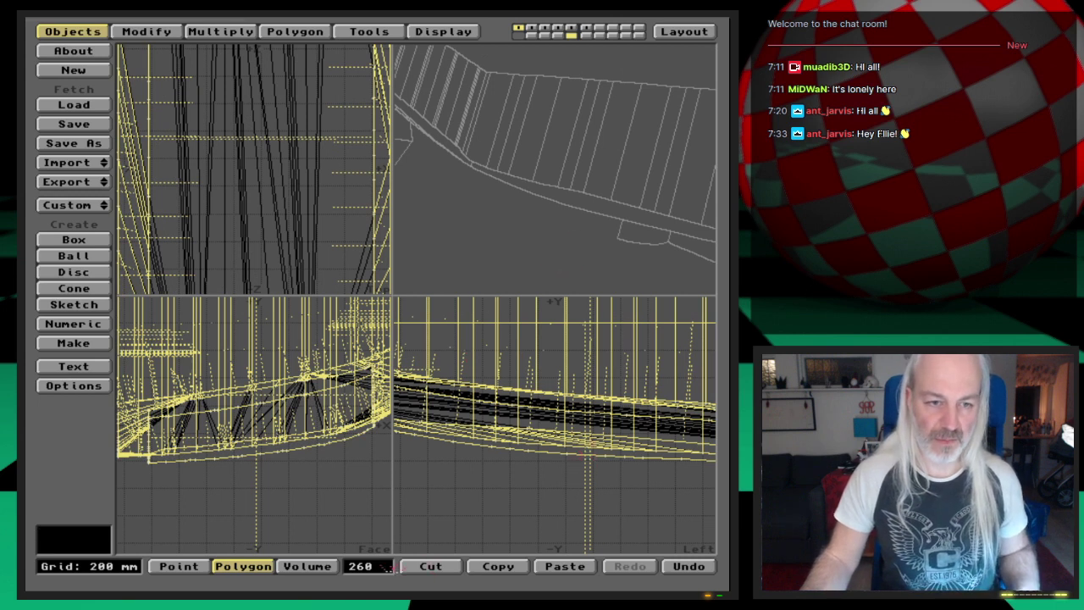
pyautogui.press('/')
pyautogui.press('a')
pyautogui.press(',')
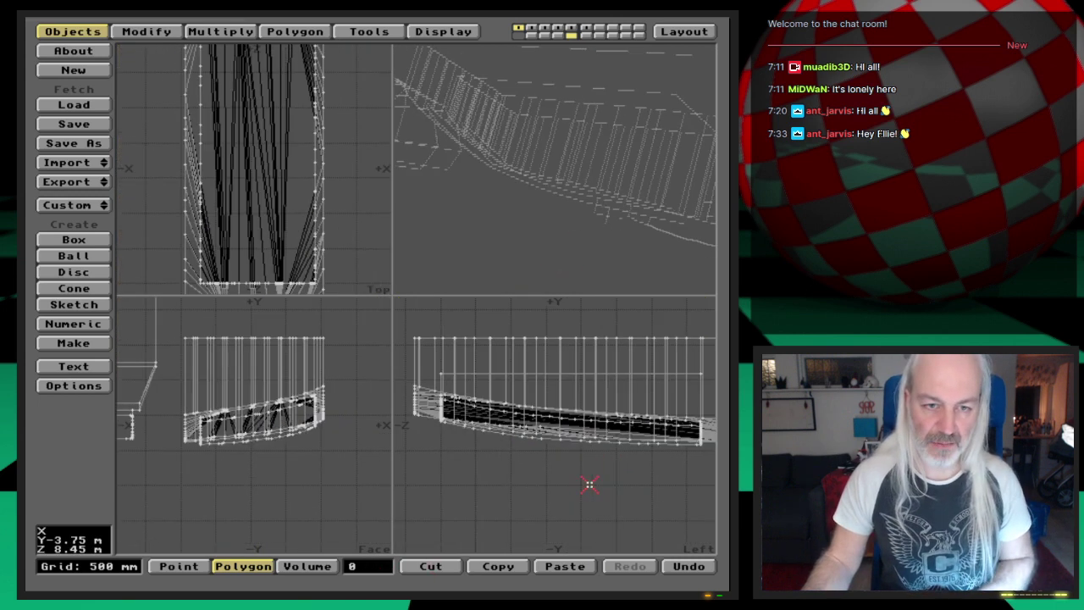
# Step: Examine the isolated cavity from the side and mark a row of points along the opening's long edge
pyautogui.moveTo(572, 153); pyautogui.dragTo(630, 166)
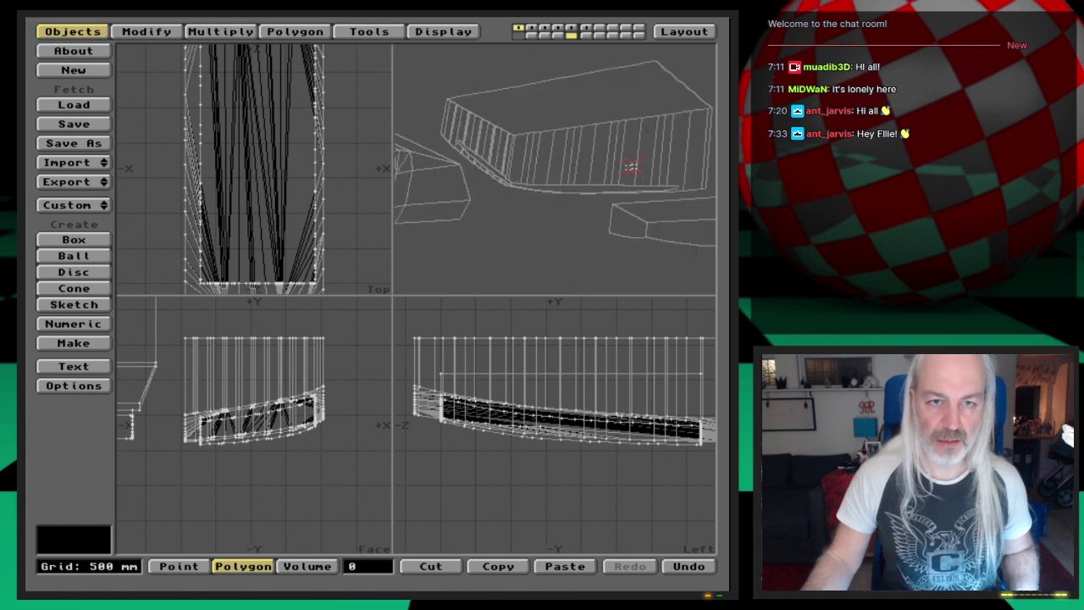
pyautogui.press('.')
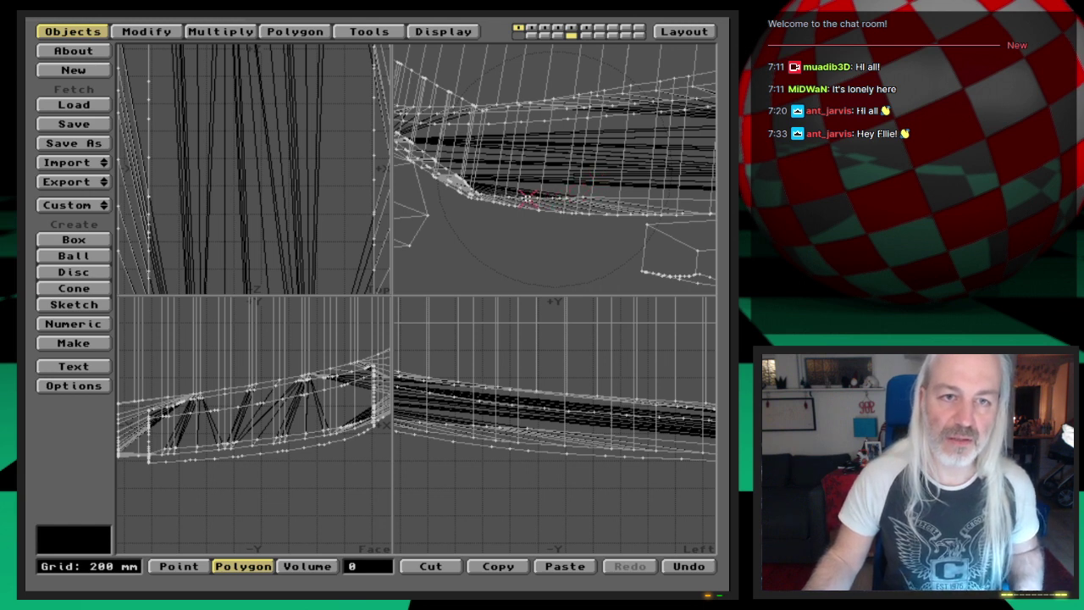
pyautogui.press('space')
pyautogui.press('space')
pyautogui.moveTo(521, 198); pyautogui.dragTo(689, 201)
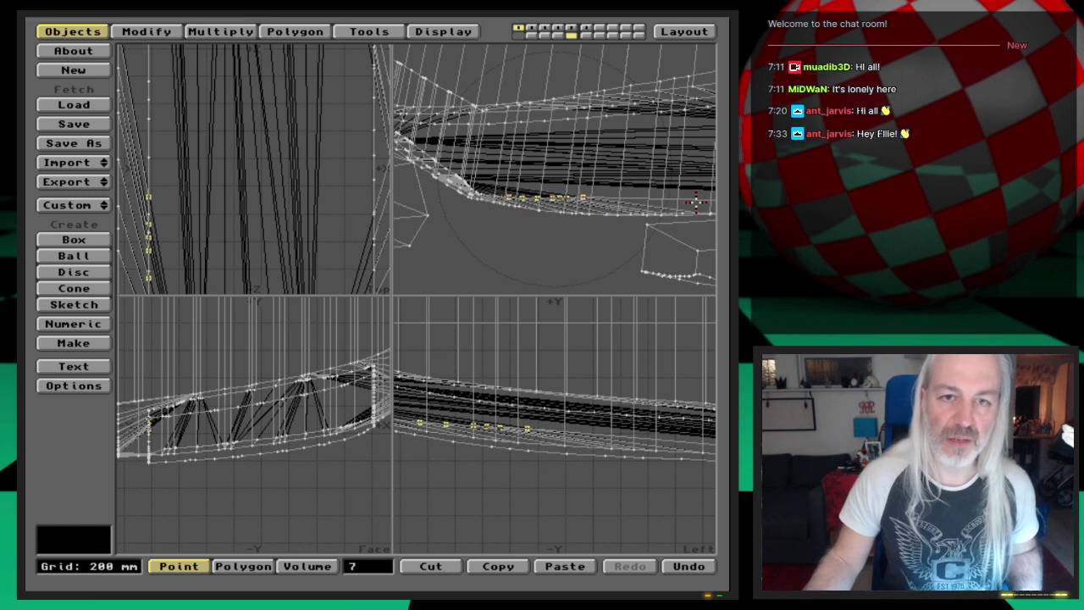
pyautogui.moveTo(654, 463)
pyautogui.mouseDown()
pyautogui.moveTo(670, 478)
pyautogui.moveTo(556, 436)
pyautogui.mouseUp()
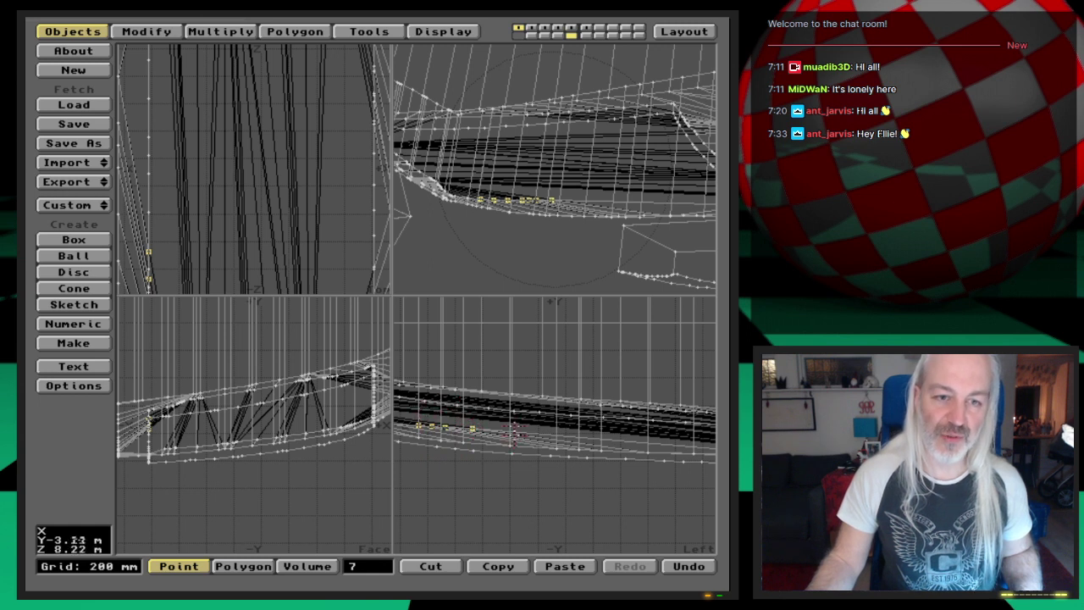
# Step: Display the layer 5 cavity alone and examine its triangulated curved bottom
pyautogui.click(582, 34)
pyautogui.click(572, 30)
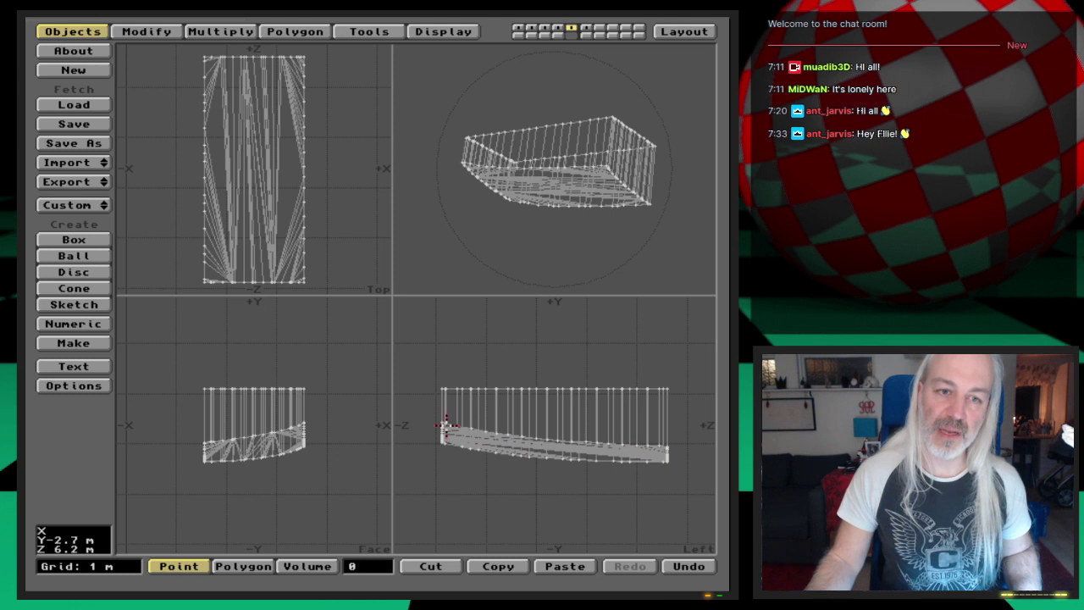
pyautogui.moveTo(464, 440)
pyautogui.mouseDown()
pyautogui.moveTo(512, 453)
pyautogui.moveTo(546, 441)
pyautogui.moveTo(654, 455)
pyautogui.mouseUp()
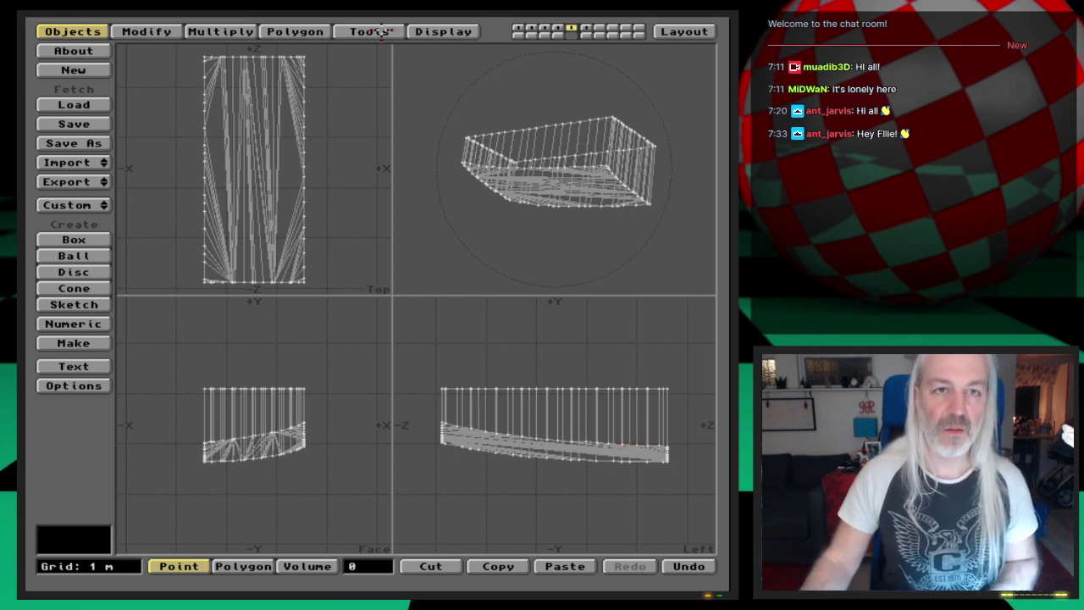
# Step: Undo the cavity subtraction in layer 1 and the tripling of the layer 5 cavity's bottom polygon, and deselect that polygon
pyautogui.click(523, 30)
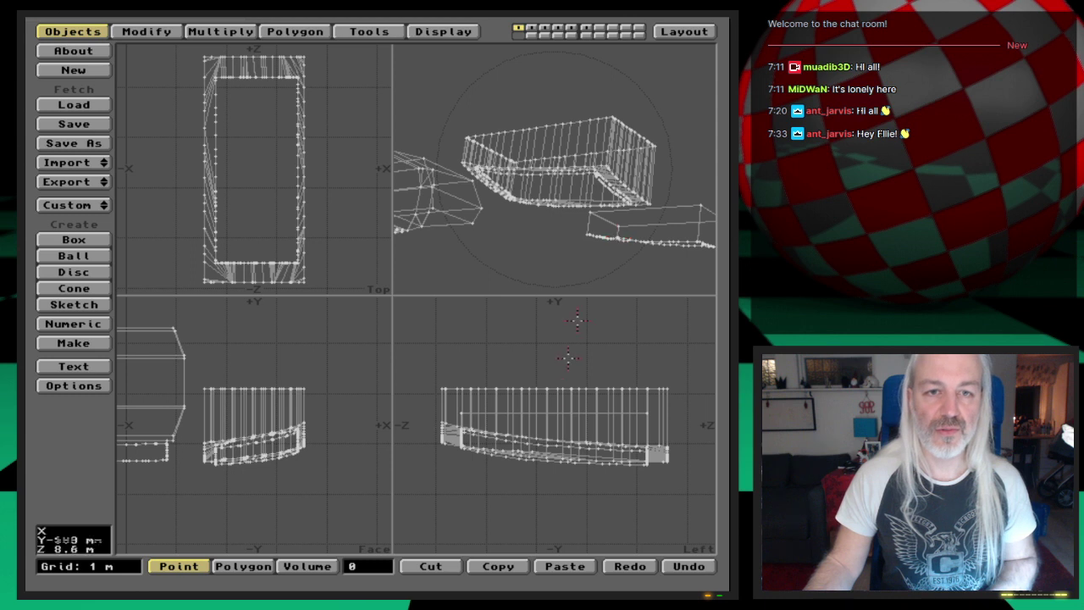
pyautogui.press('u')
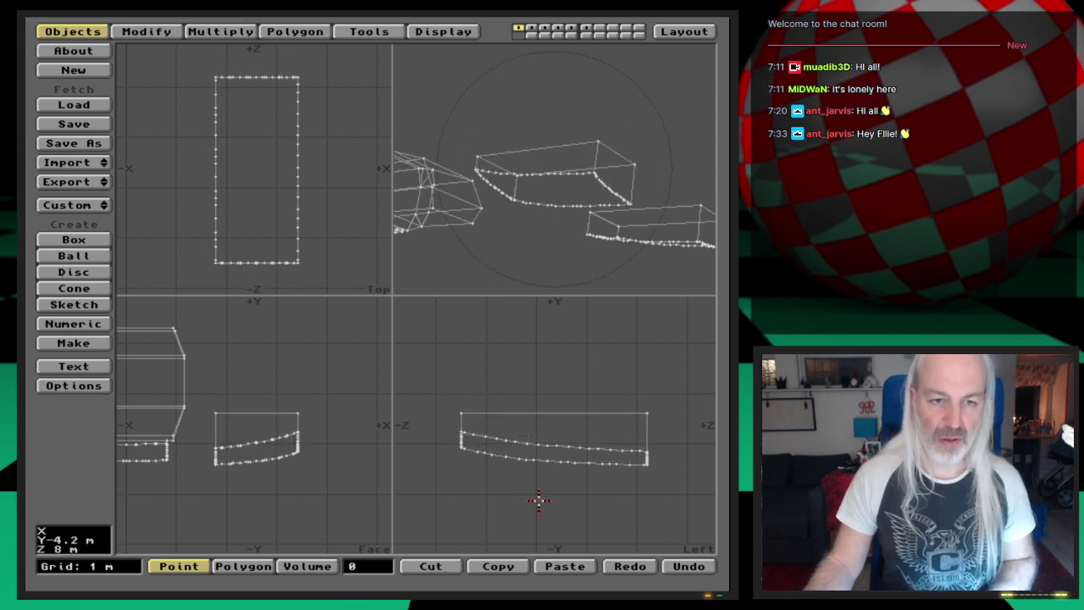
pyautogui.click(572, 28)
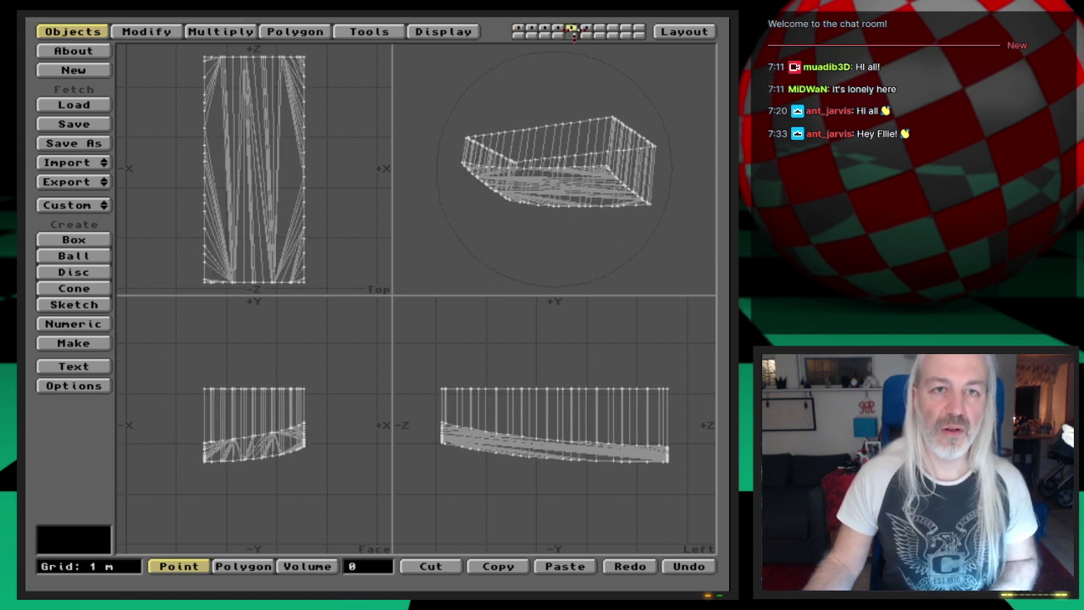
pyautogui.press('space')
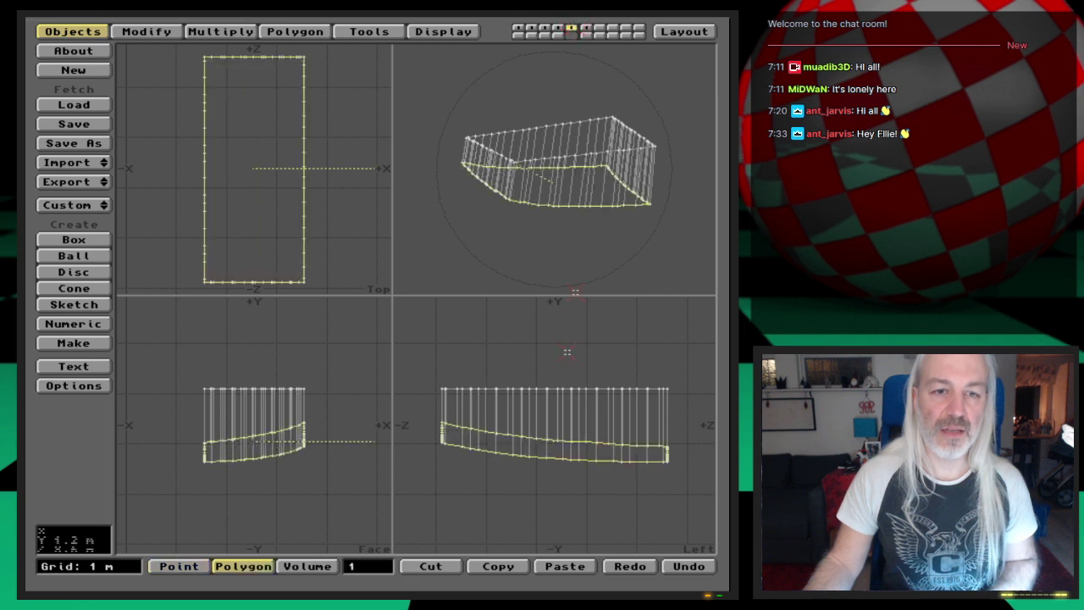
pyautogui.click(367, 566)
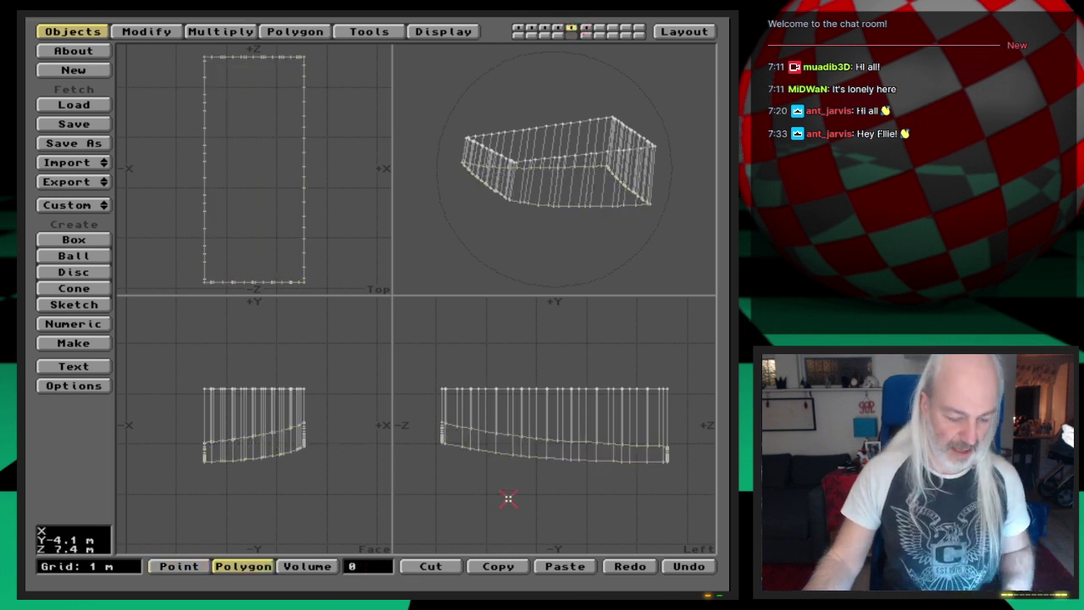
# Step: Save the layer 5 cavity as the object GearBay-LeftCavity in the 3D:webcast/Ep.30/Objects drawer
pyautogui.press('s')
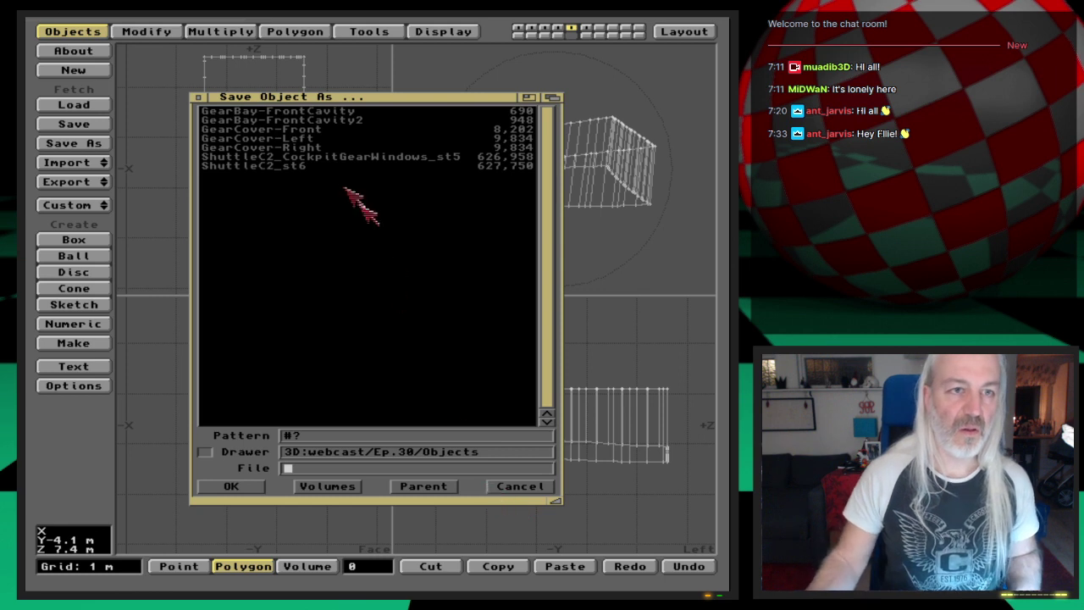
pyautogui.click(369, 120)
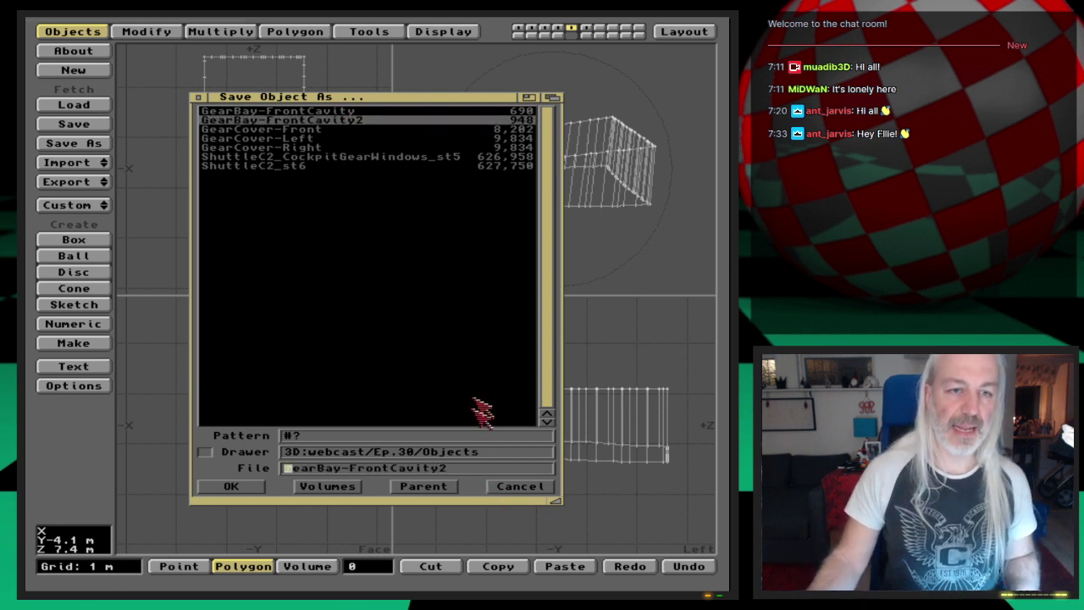
pyautogui.click(476, 467)
pyautogui.press('BackSpace')
pyautogui.press('BackSpace')
pyautogui.press('BackSpace')
pyautogui.press('BackSpace')
pyautogui.press('BackSpace')
pyautogui.press('BackSpace')
pyautogui.press('BackSpace')
pyautogui.press('BackSpace')
pyautogui.press('BackSpace')
pyautogui.press('BackSpace')
pyautogui.write('LeftCavity')
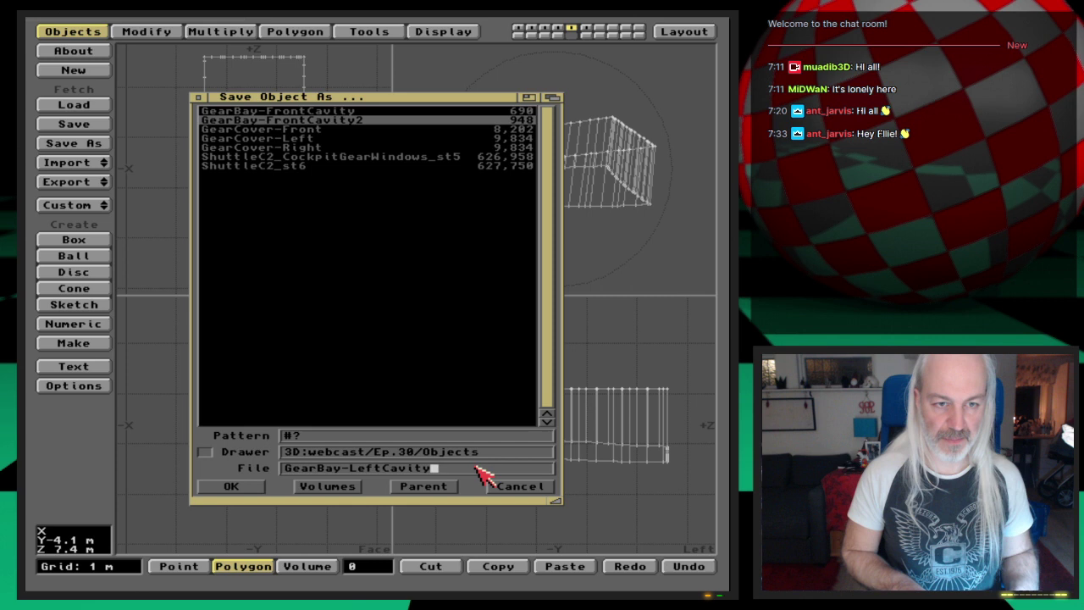
pyautogui.press('Return')
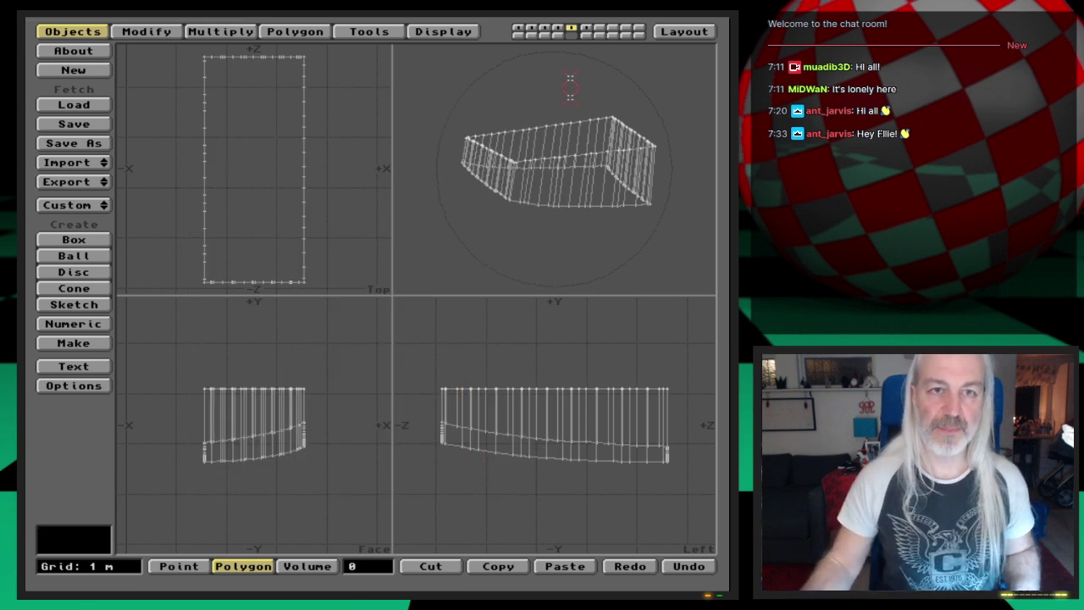
pyautogui.press('4')
pyautogui.press("'")
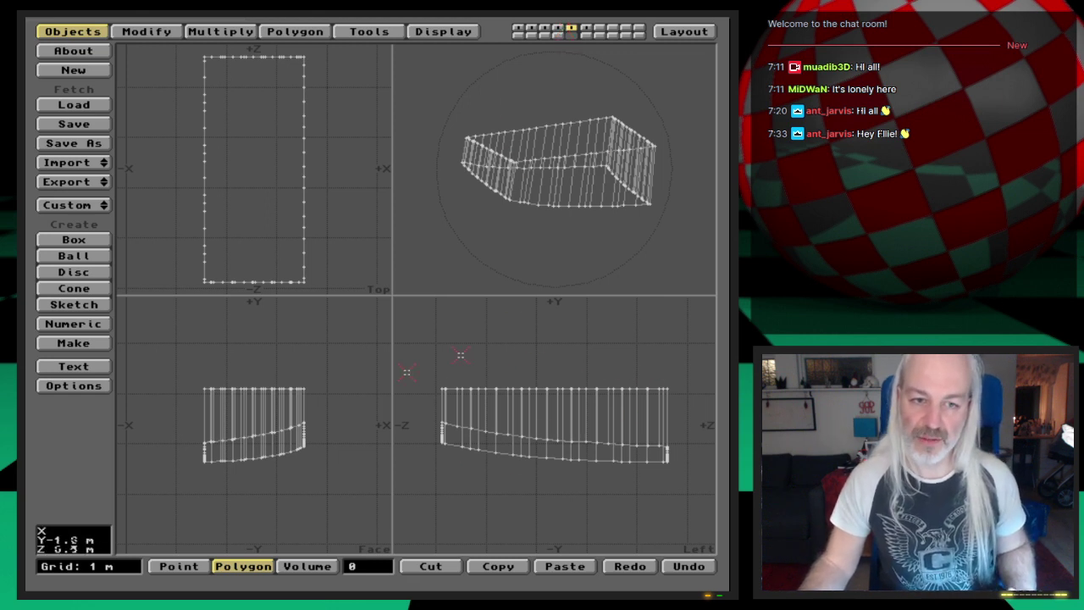
pyautogui.moveTo(462, 432)
pyautogui.mouseDown()
pyautogui.moveTo(431, 438)
pyautogui.moveTo(665, 465)
pyautogui.mouseUp()
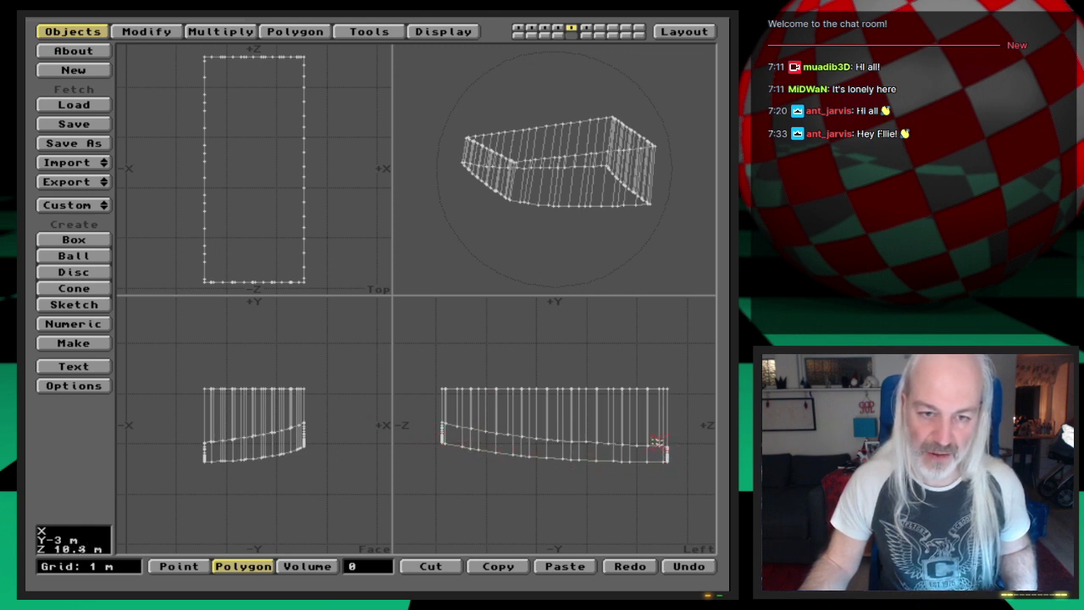
pyautogui.moveTo(439, 426); pyautogui.dragTo(464, 451)
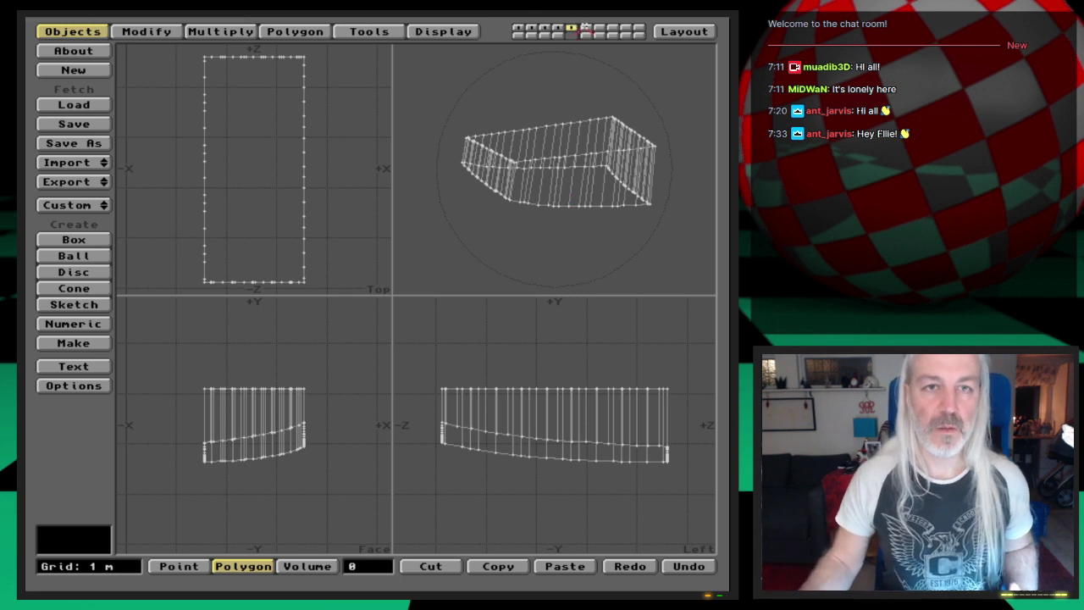
# Step: Save the layer 4 cutting shape as the object GearBay-LeftTemplate in the same drawer
pyautogui.click(585, 30)
pyautogui.click(571, 30)
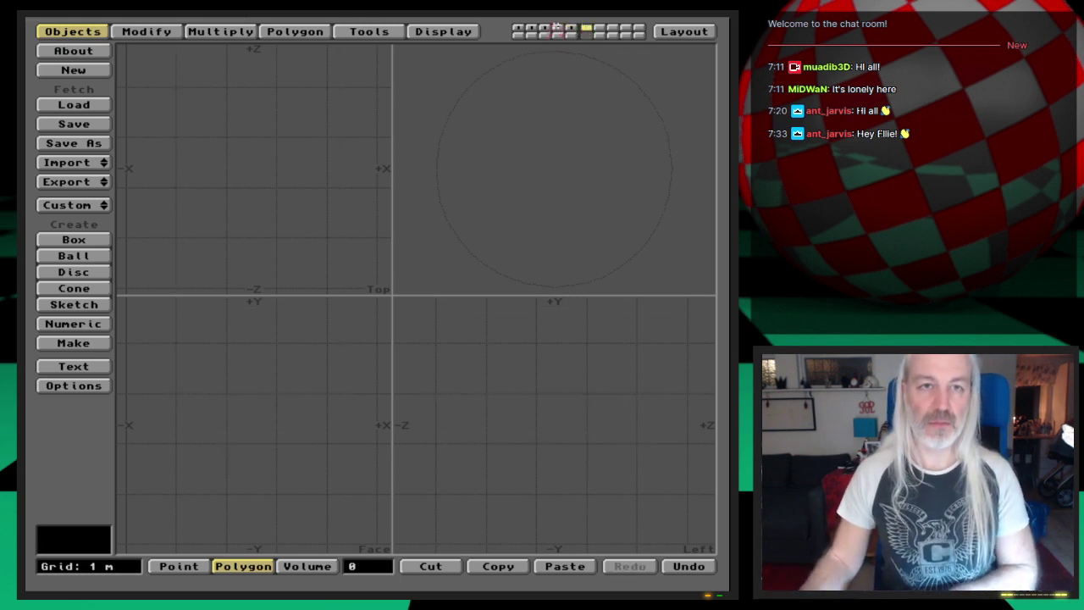
pyautogui.click(559, 28)
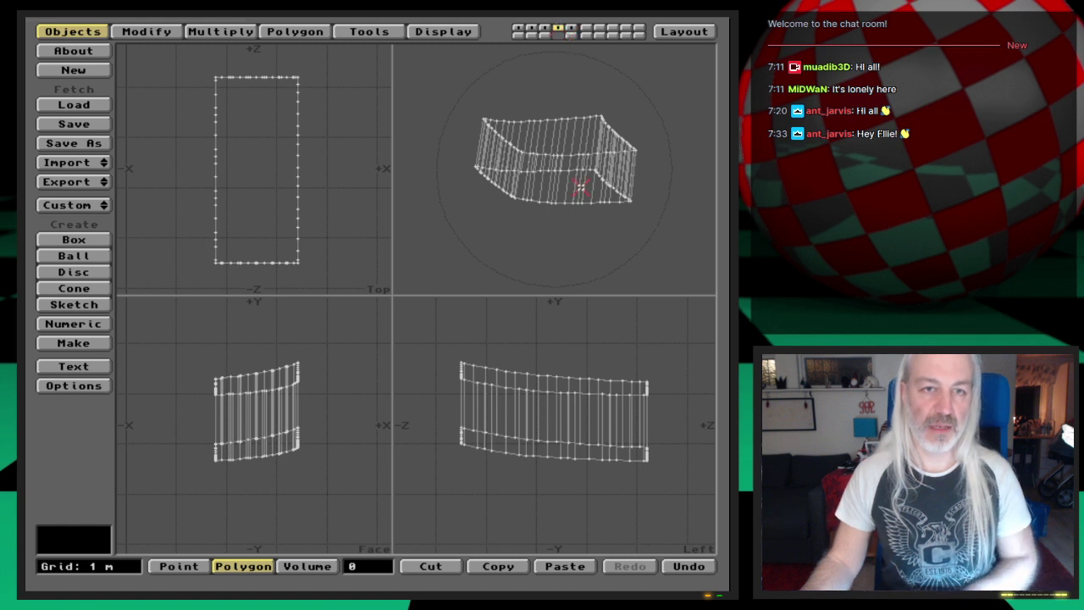
pyautogui.hotkey('shift', 's')
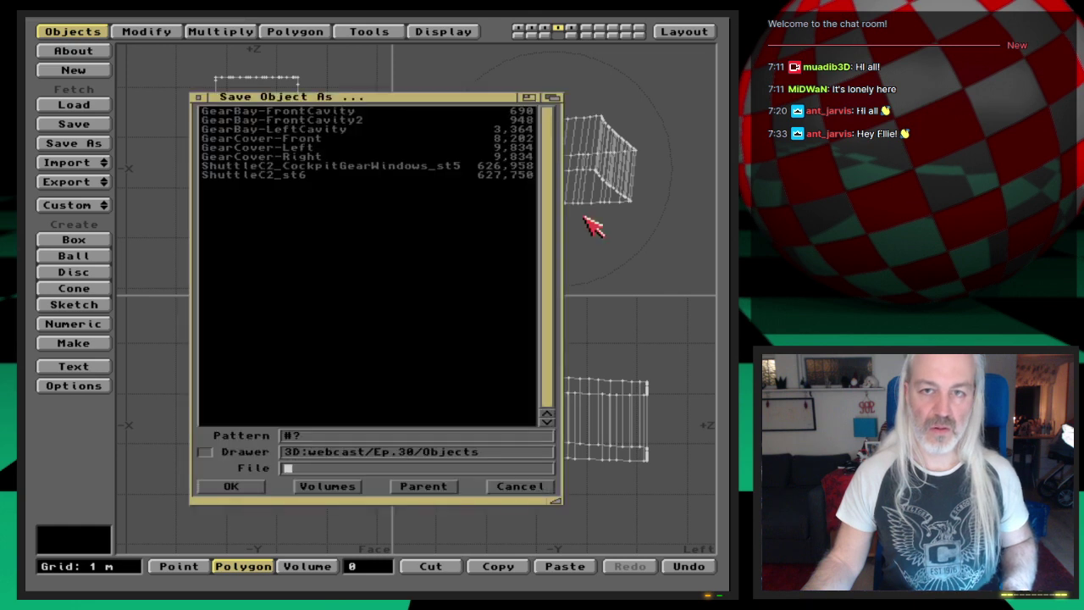
pyautogui.click(323, 129)
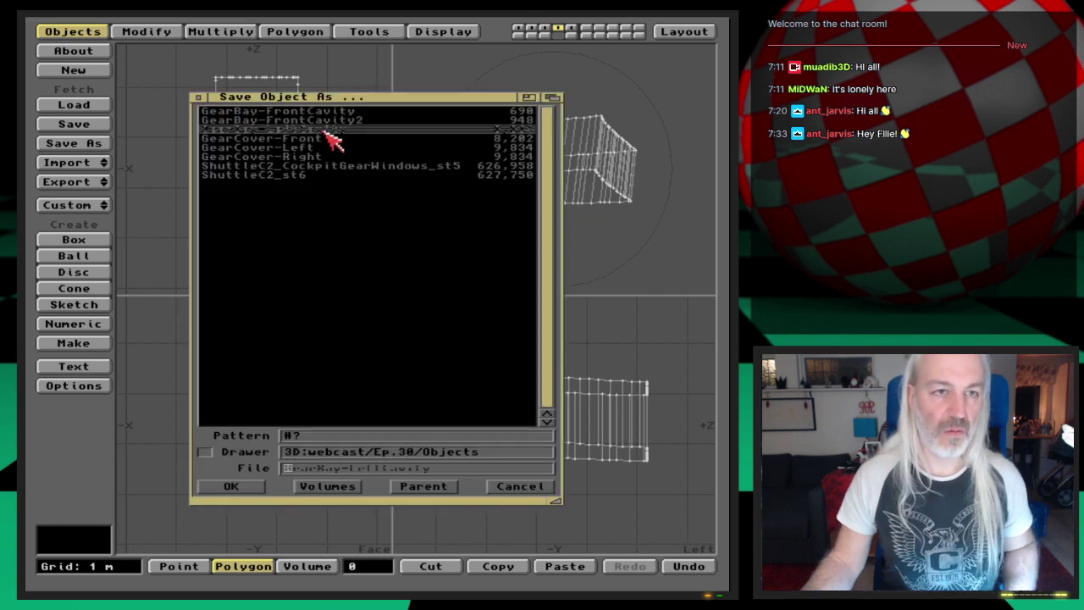
pyautogui.press('BackSpace')
pyautogui.press('BackSpace')
pyautogui.press('BackSpace')
pyautogui.press('BackSpace')
pyautogui.press('BackSpace')
pyautogui.press('BackSpace')
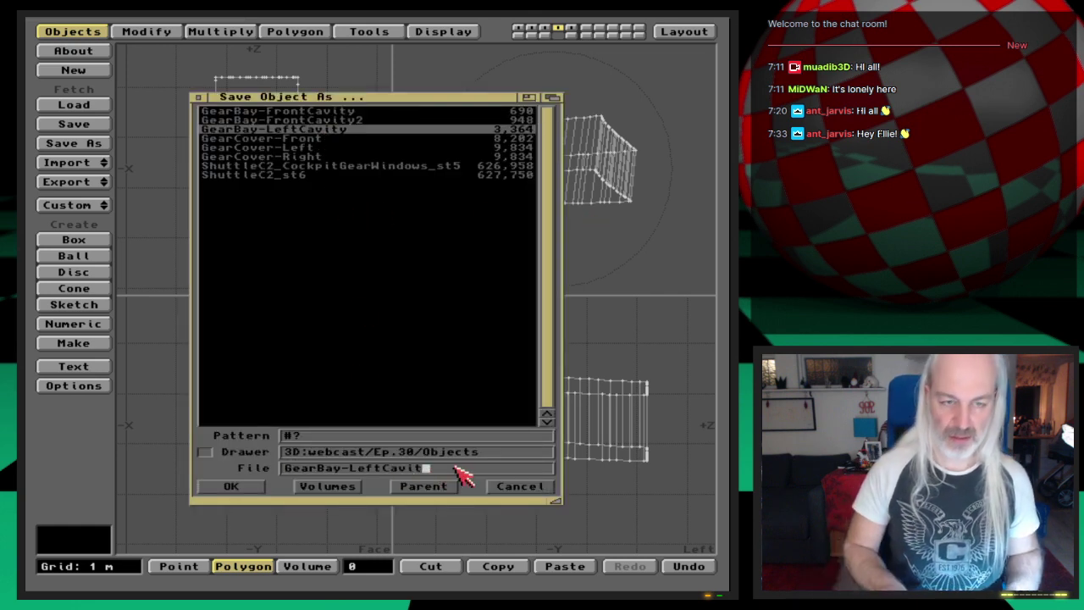
pyautogui.write('Template')
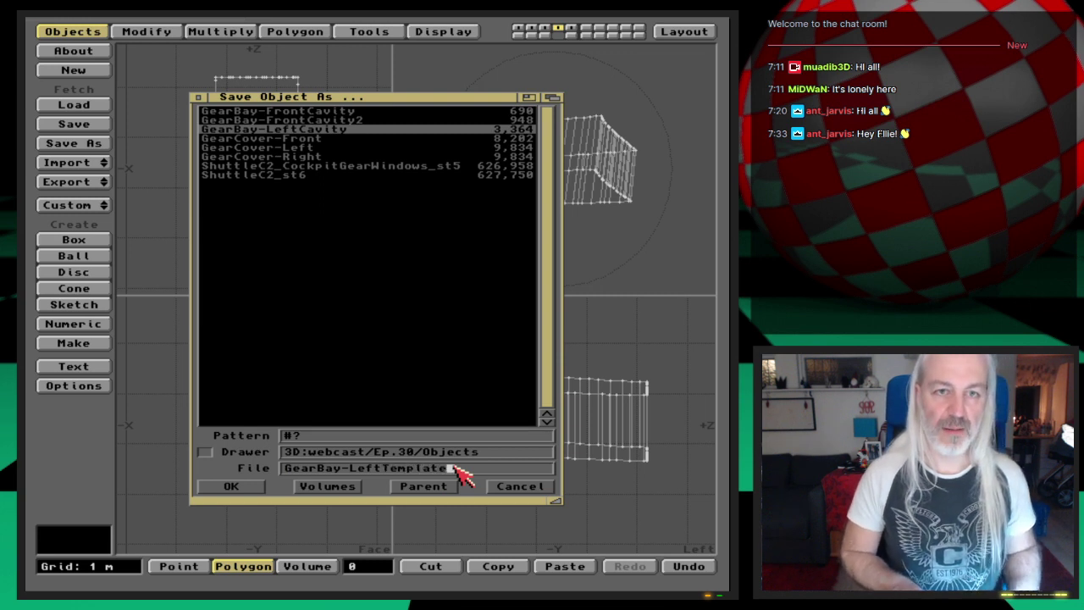
pyautogui.press('Return')
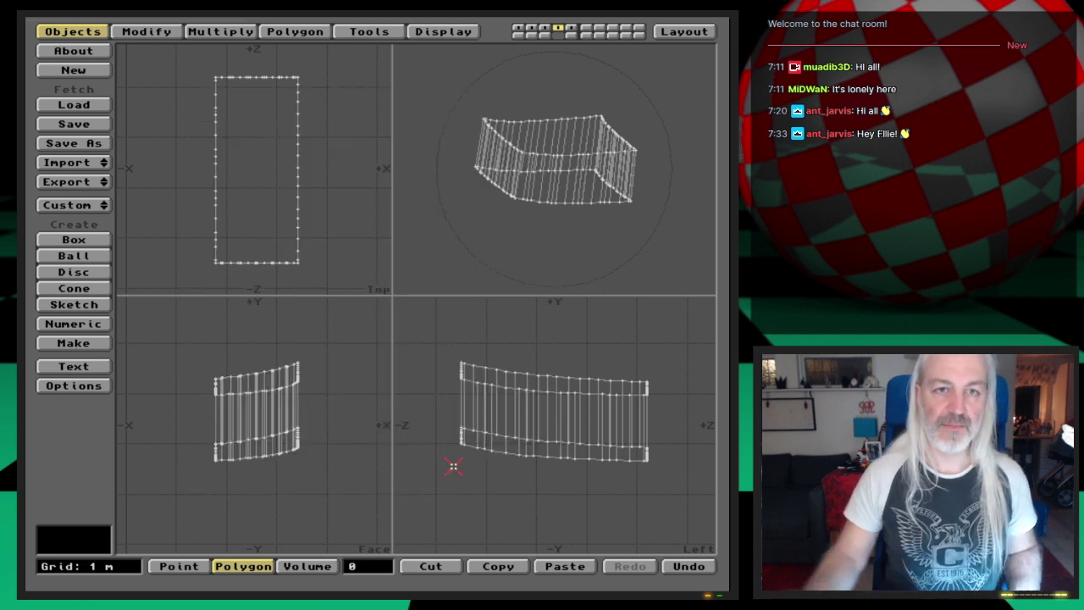
# Step: Delete the flat rectangle in layer 3 and the two-segment box in layer 2
pyautogui.click(545, 28)
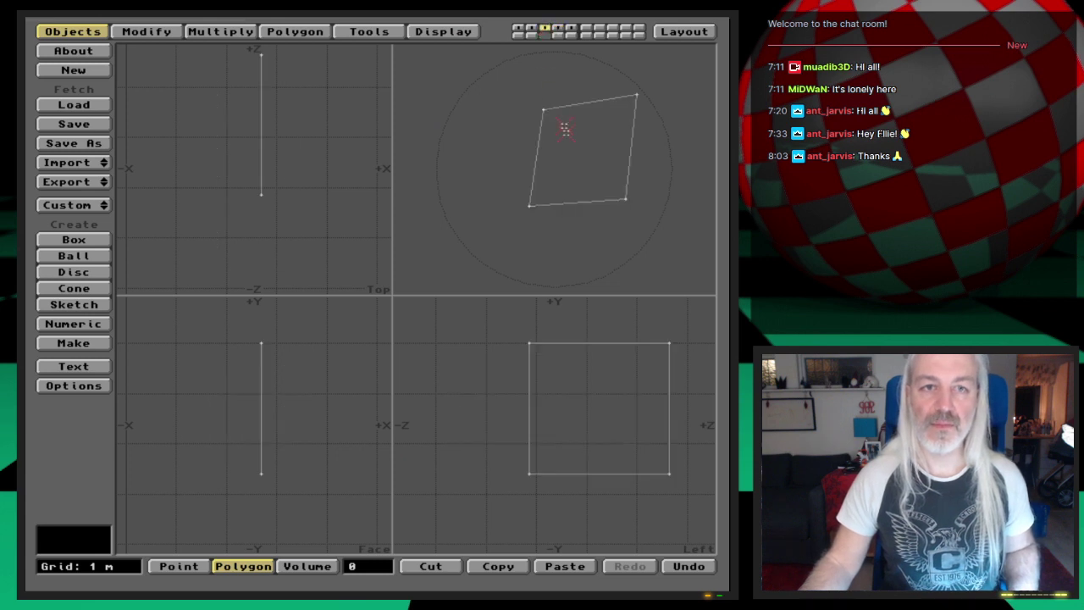
pyautogui.press('Delete')
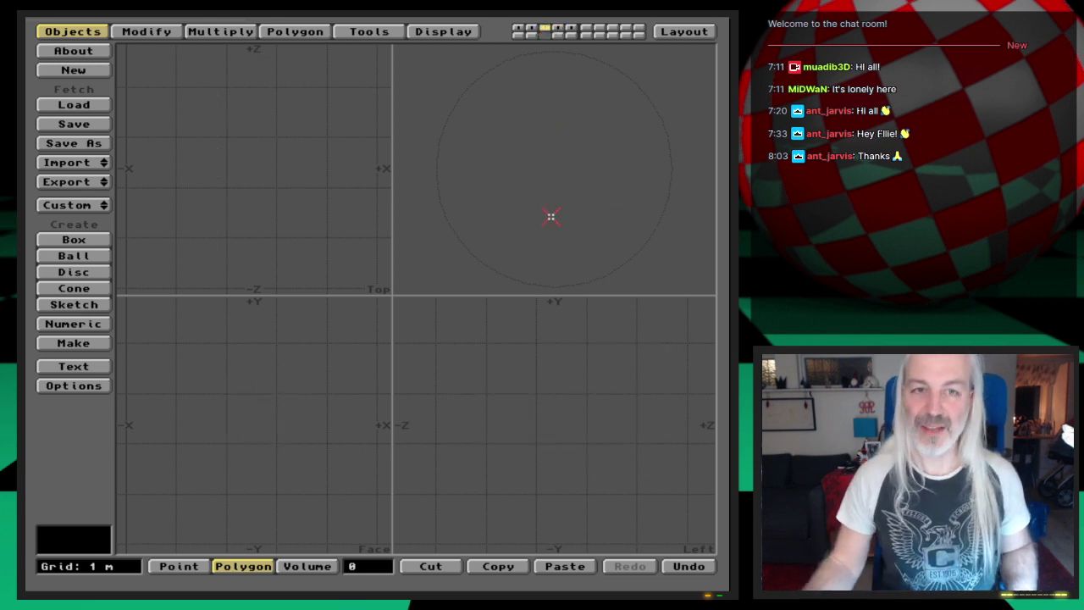
pyautogui.press('2')
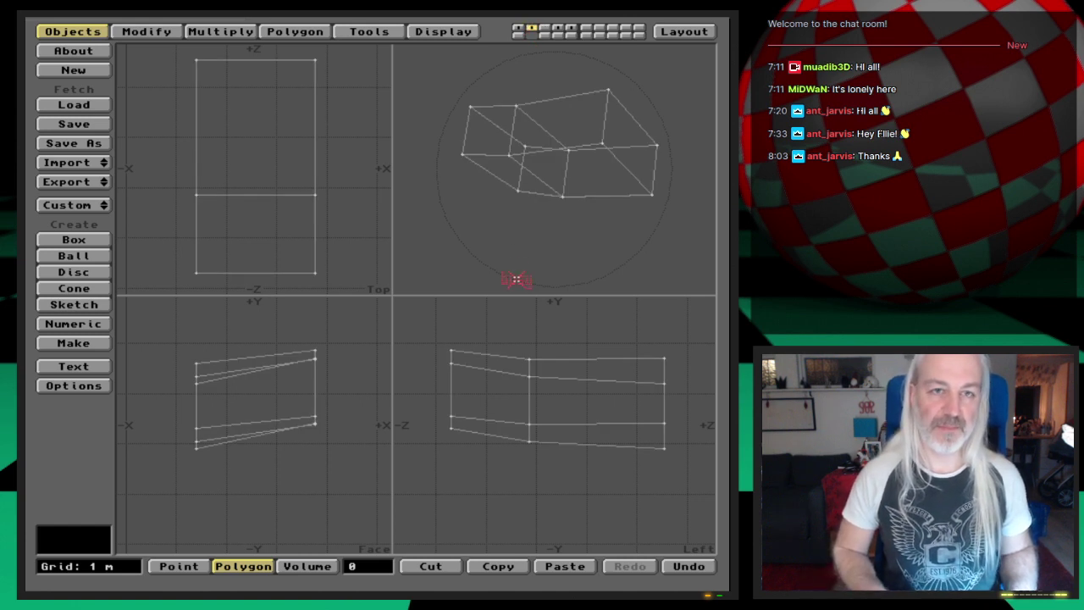
pyautogui.press('Delete')
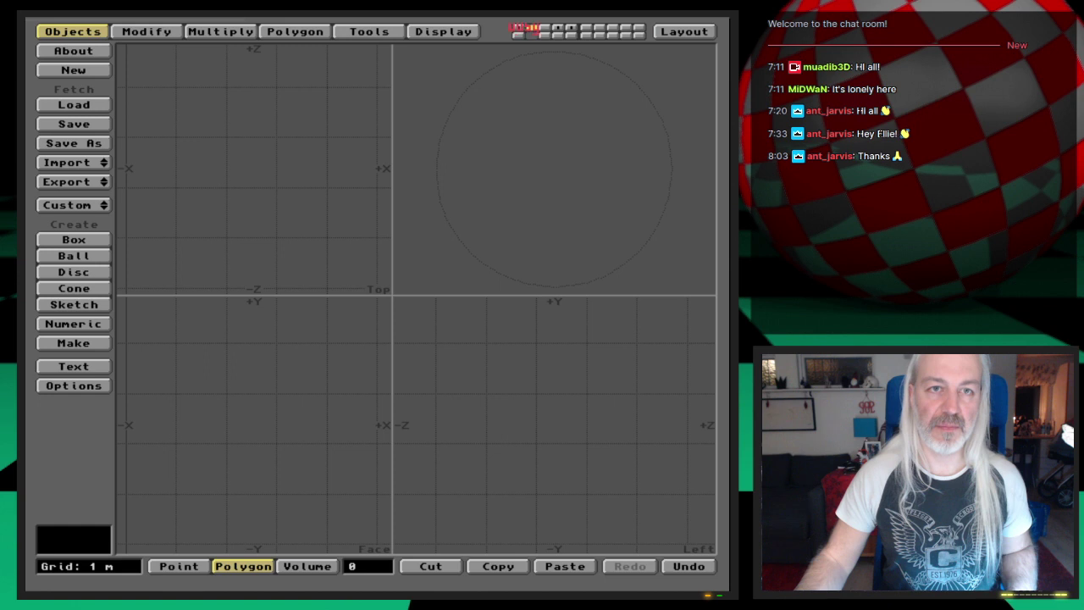
# Step: View the layer 1 bay parts and examine the layer 4 template's curved walls from several angles
pyautogui.click(519, 27)
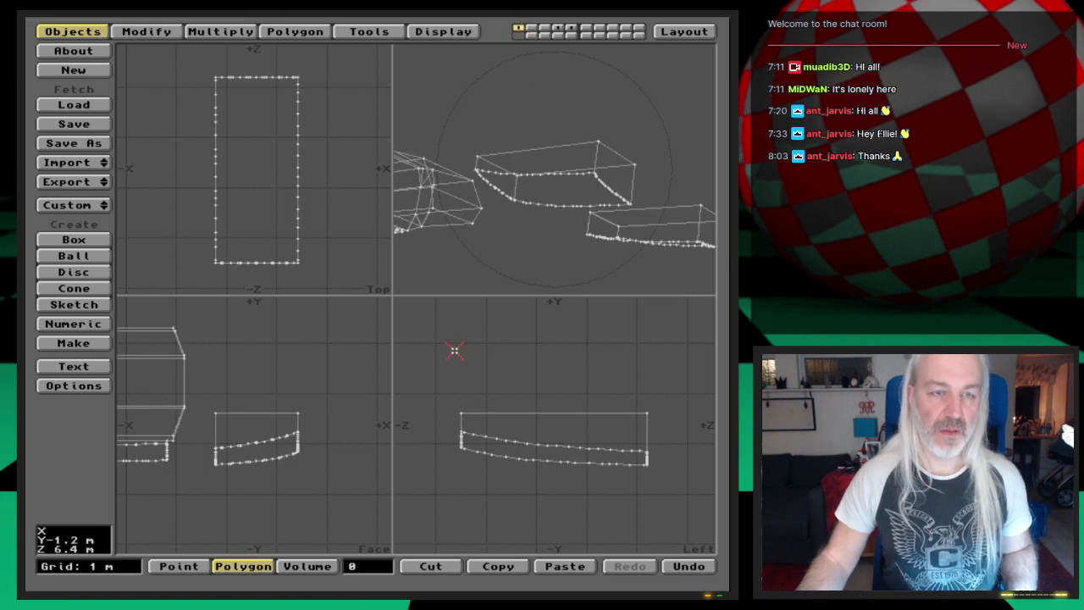
pyautogui.press('a')
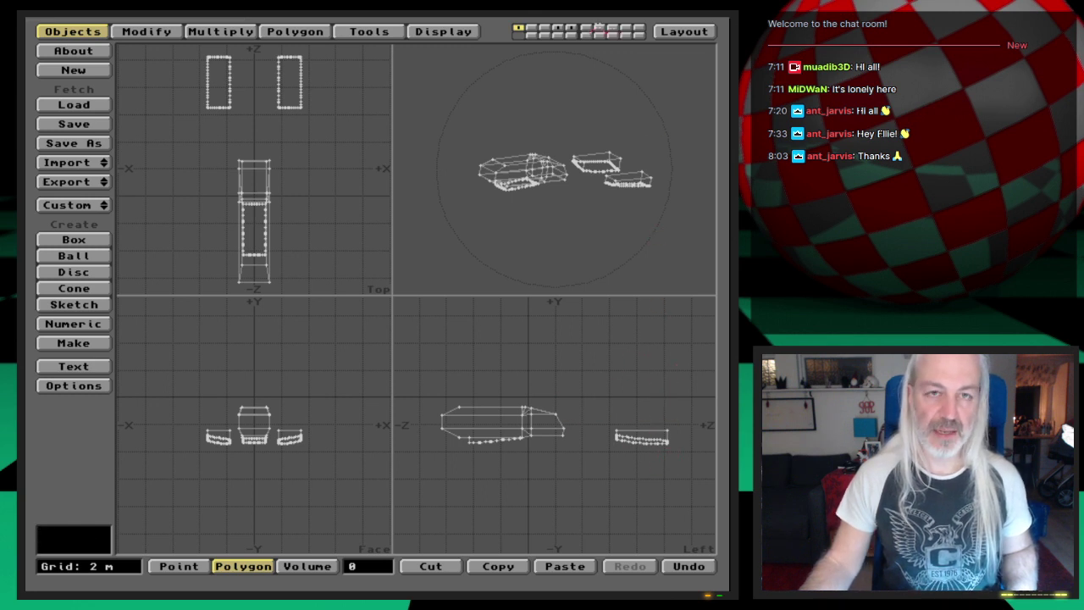
pyautogui.click(559, 28)
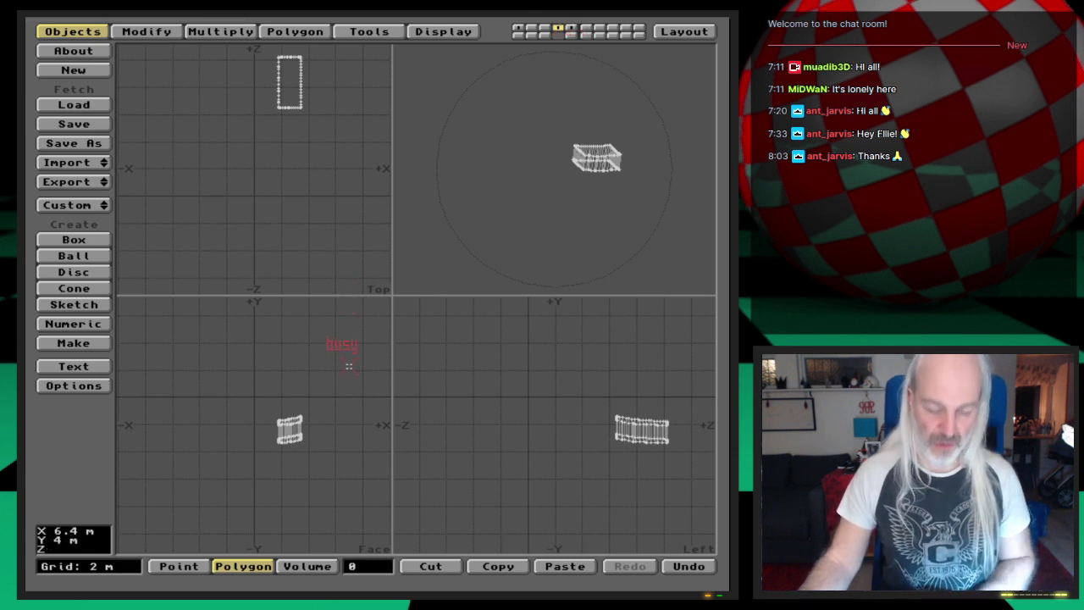
pyautogui.press('.')
pyautogui.press('a')
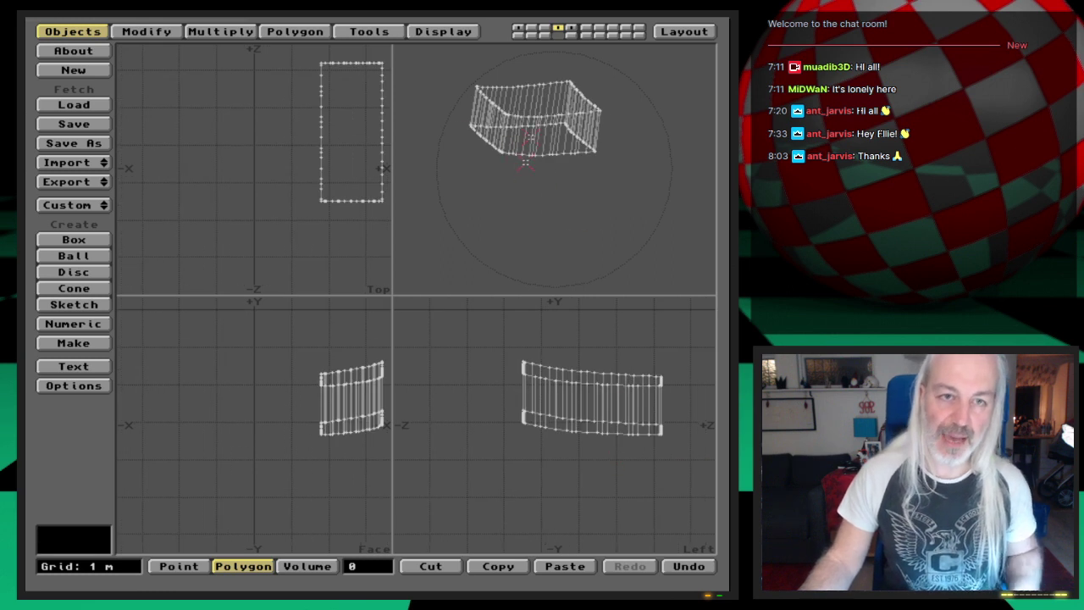
pyautogui.press('.')
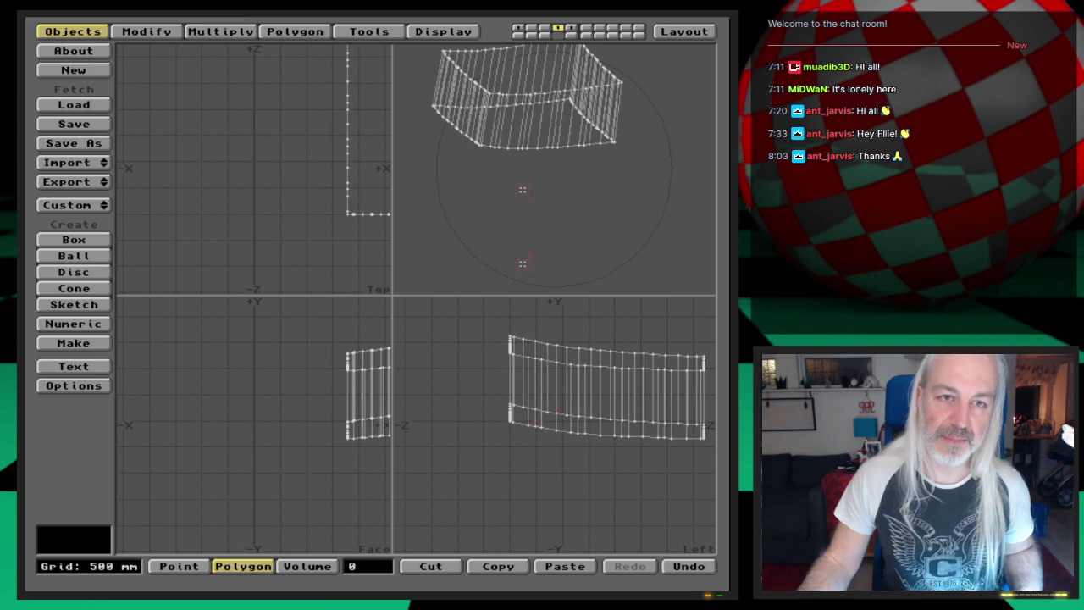
pyautogui.moveTo(500, 102); pyautogui.dragTo(522, 95)
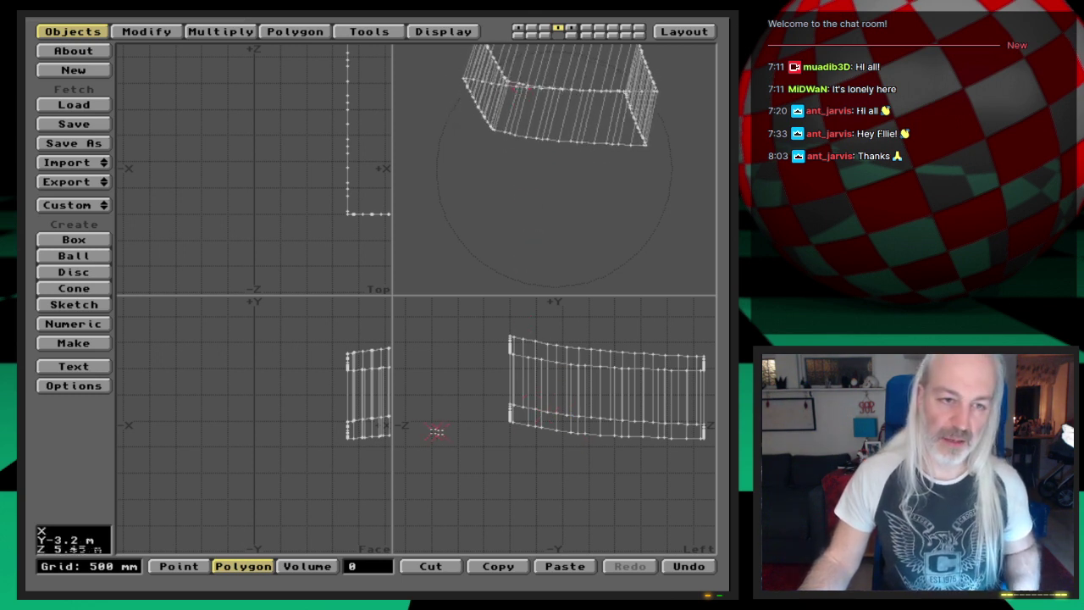
pyautogui.moveTo(379, 432); pyautogui.dragTo(283, 415)
pyautogui.press('.')
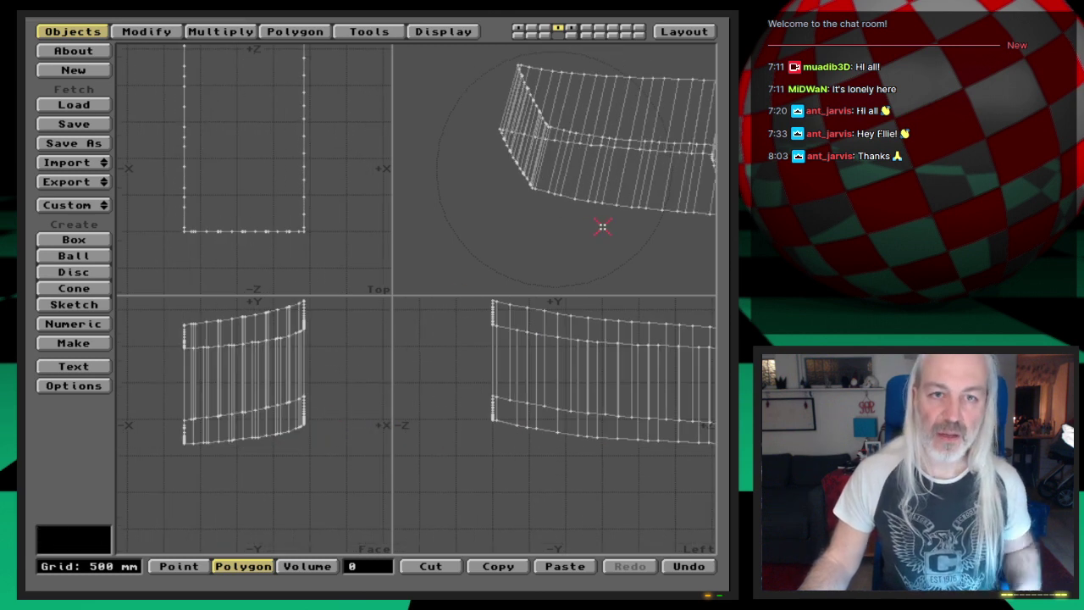
pyautogui.moveTo(629, 399); pyautogui.dragTo(593, 399)
pyautogui.moveTo(606, 183); pyautogui.dragTo(603, 178)
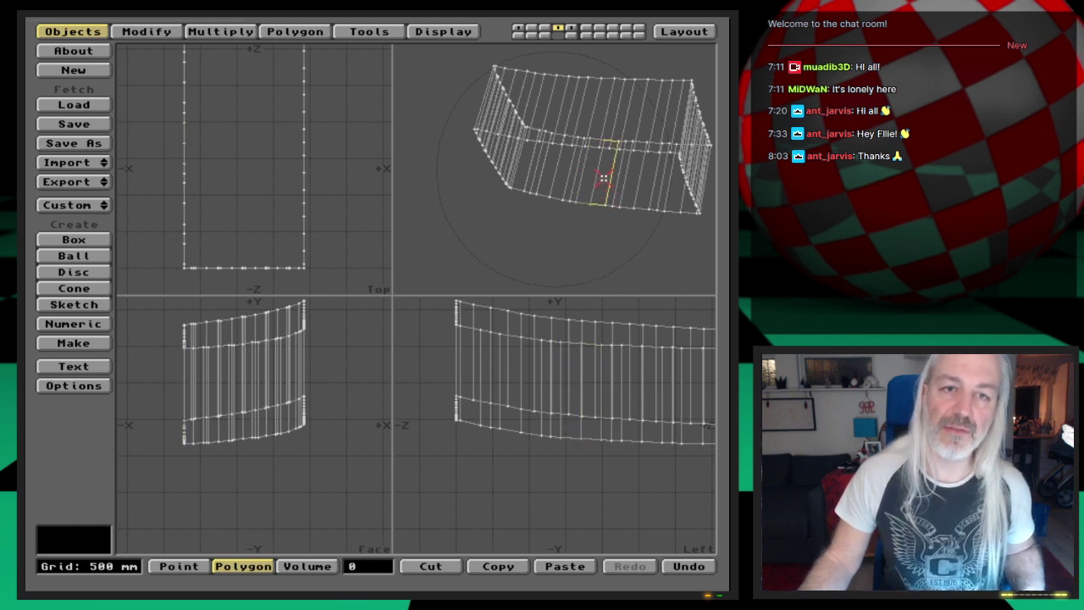
pyautogui.click(610, 179)
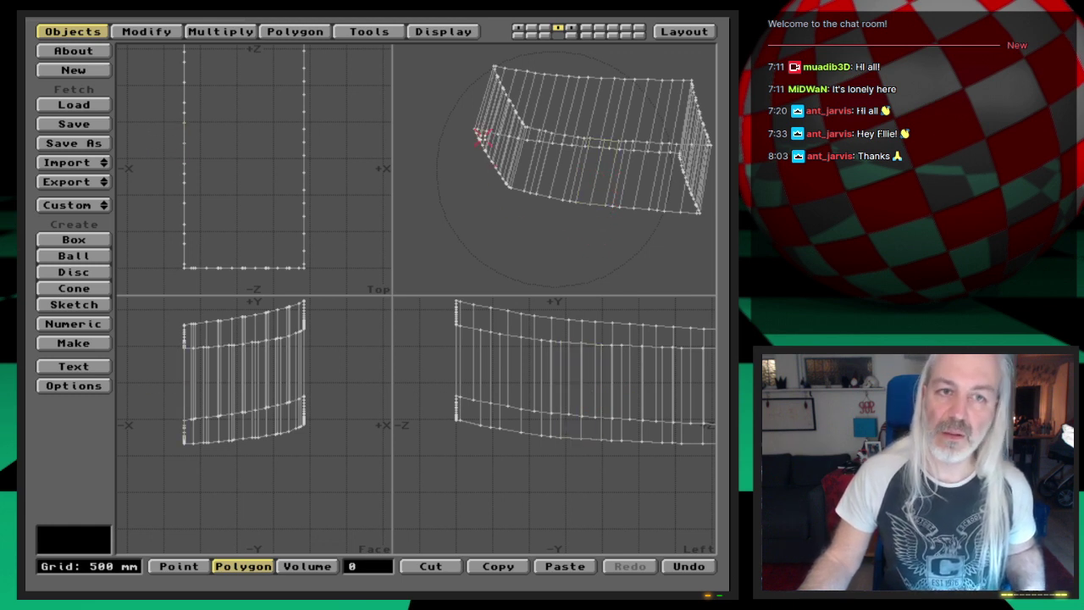
pyautogui.moveTo(593, 204); pyautogui.dragTo(566, 184)
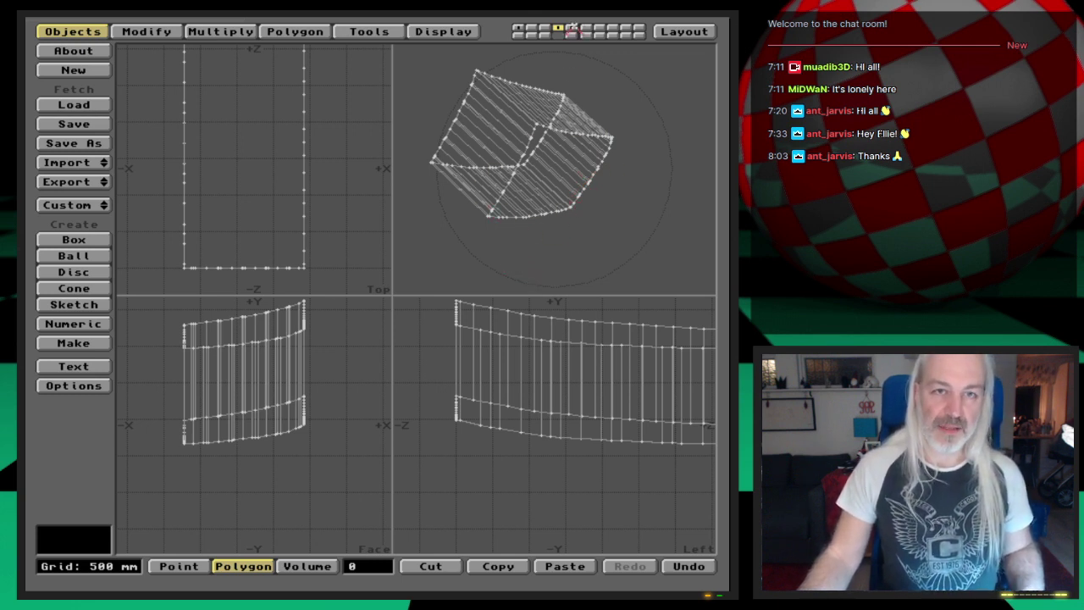
pyautogui.click(570, 29)
pyautogui.click(557, 30)
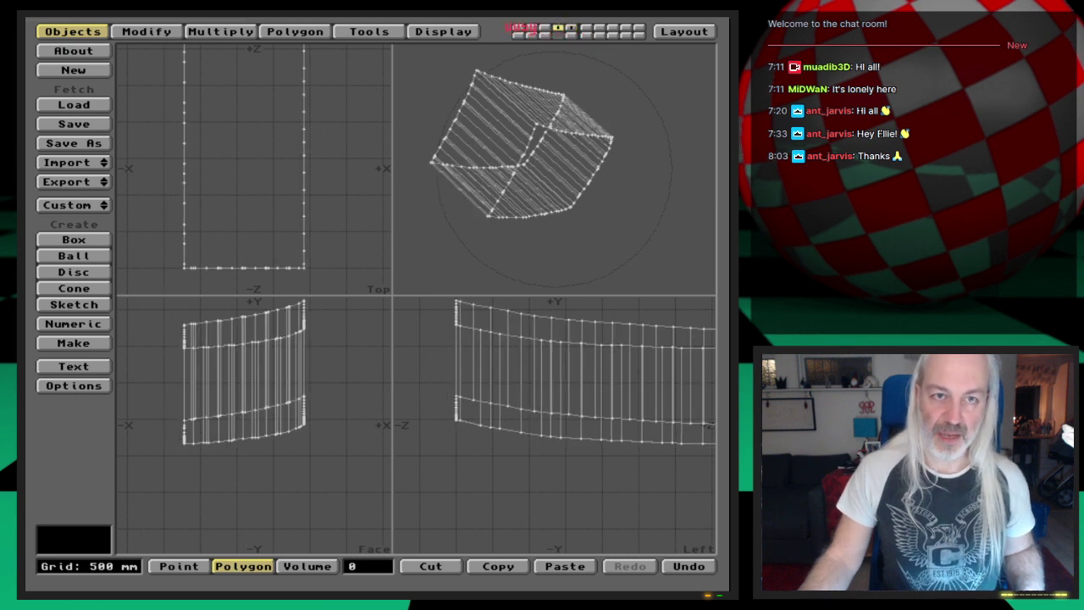
# Step: Unhide the full shuttle hull in layer 1 and save it over the existing ShuttleC2_st6 object
pyautogui.click(517, 30)
pyautogui.press('a')
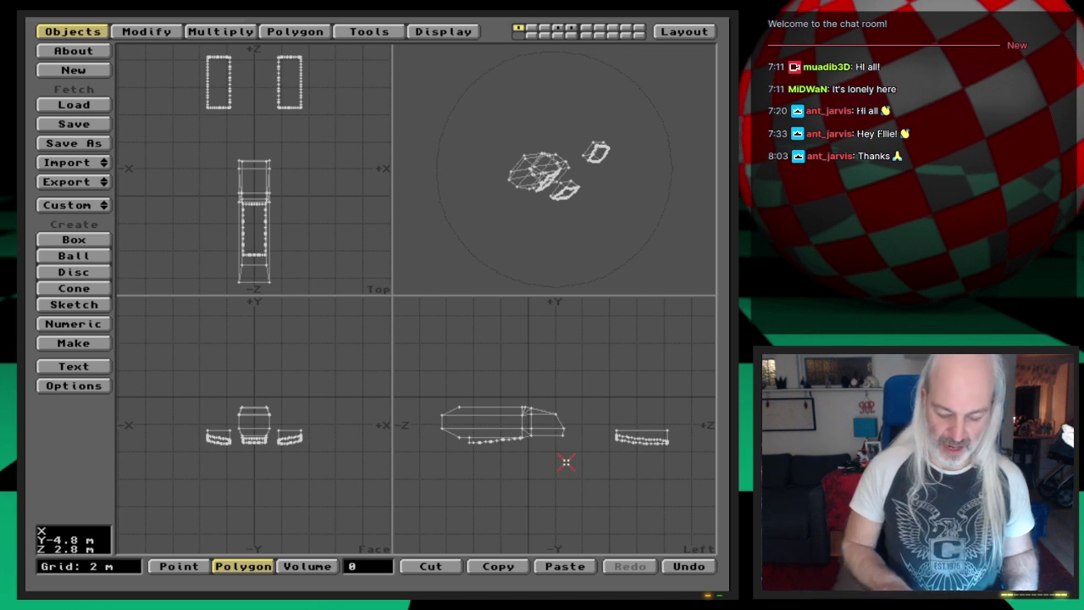
pyautogui.press('2')
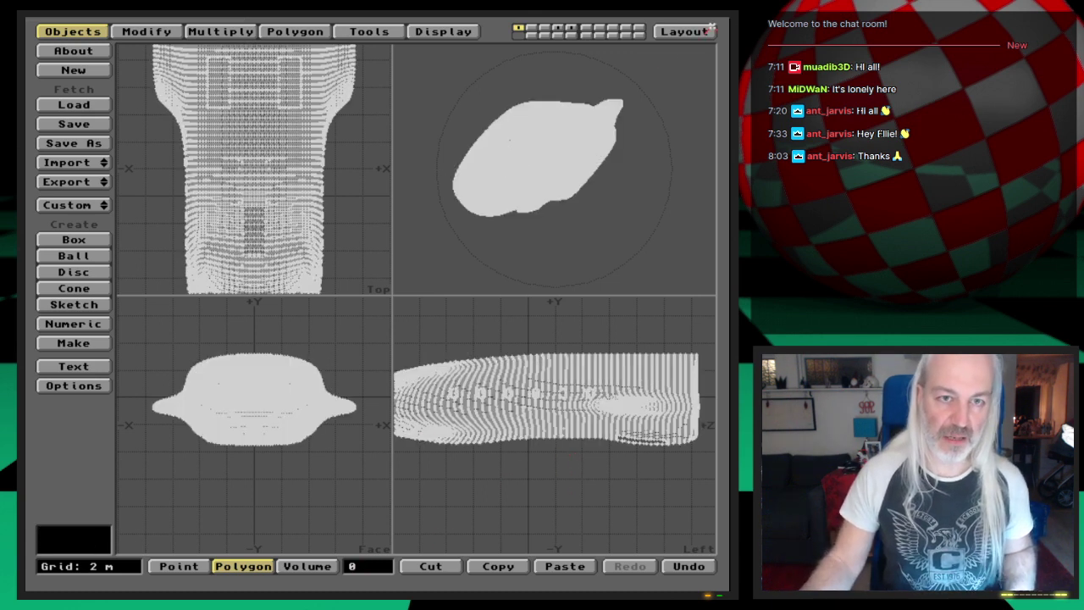
pyautogui.hotkey('shift', 's')
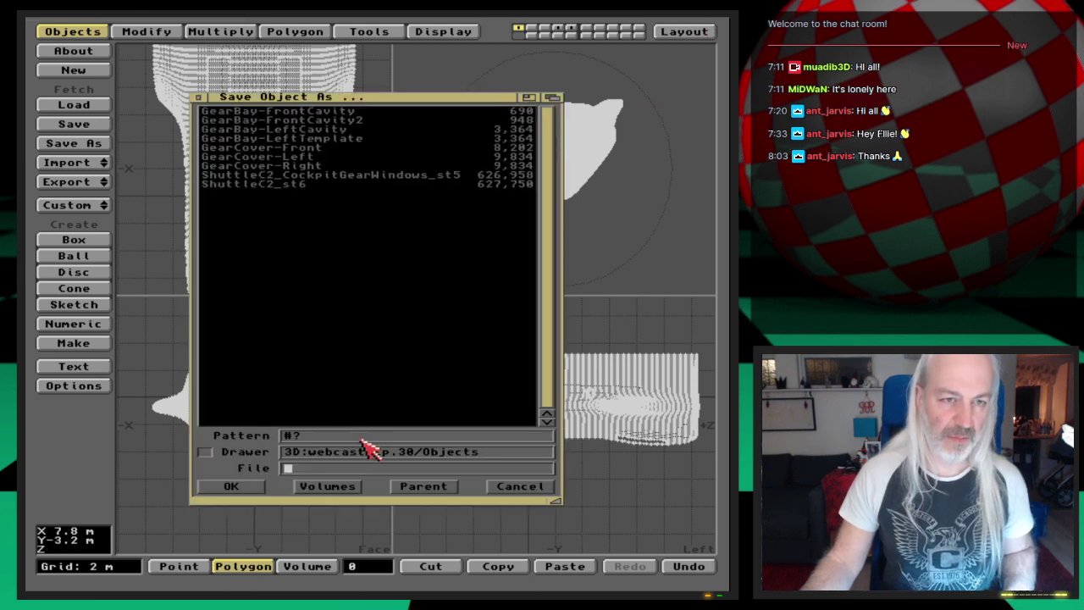
pyautogui.click(372, 184)
pyautogui.click(231, 486)
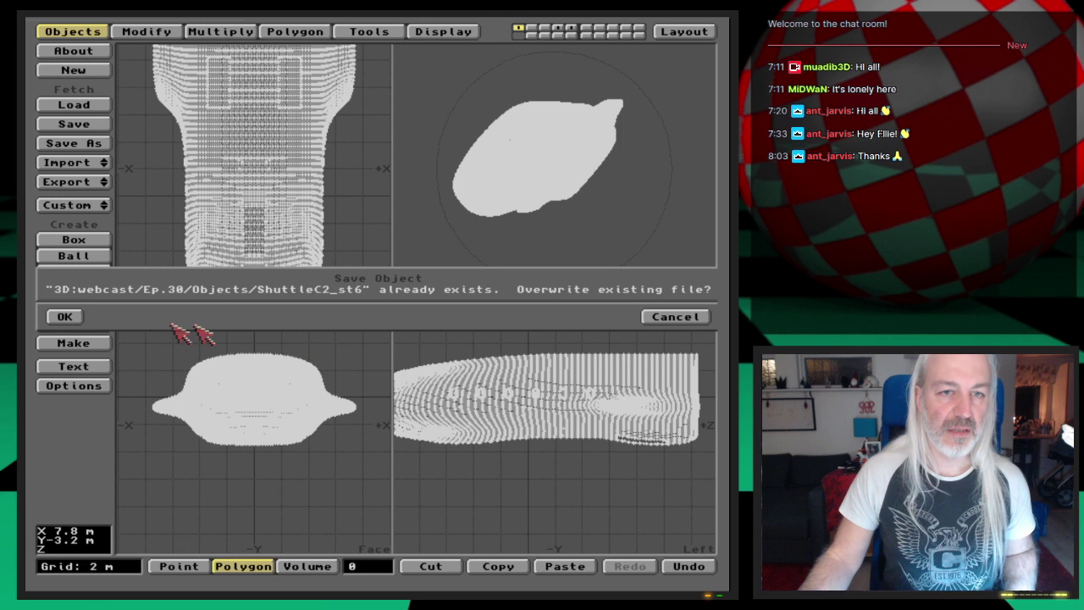
pyautogui.click(75, 317)
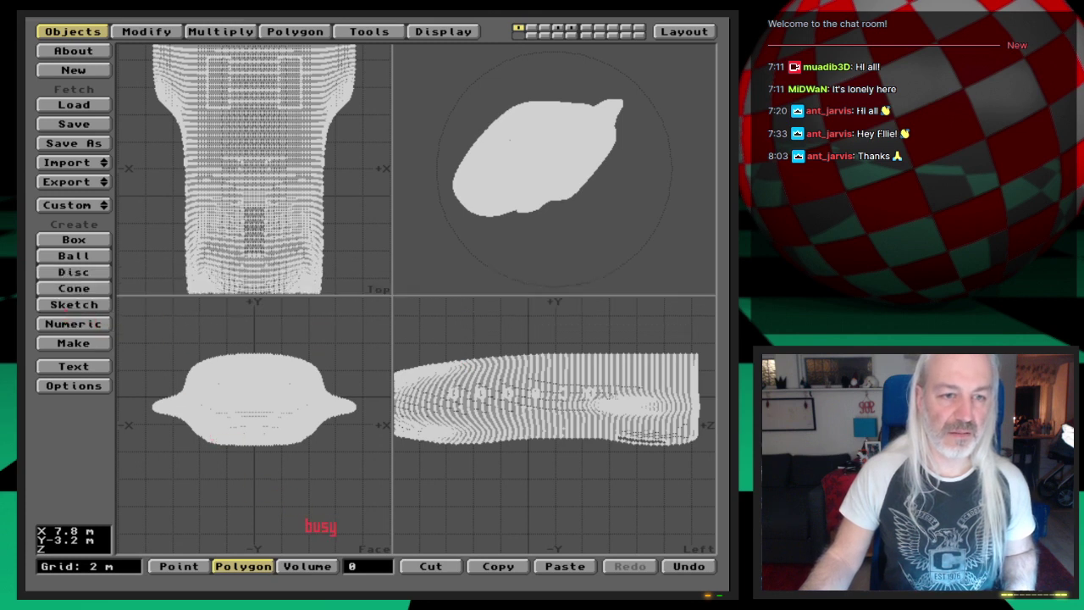
# Step: Switch to LightWave Layout and quit the program, confirming the exit
pyautogui.press('super+m')
pyautogui.press('super+m')
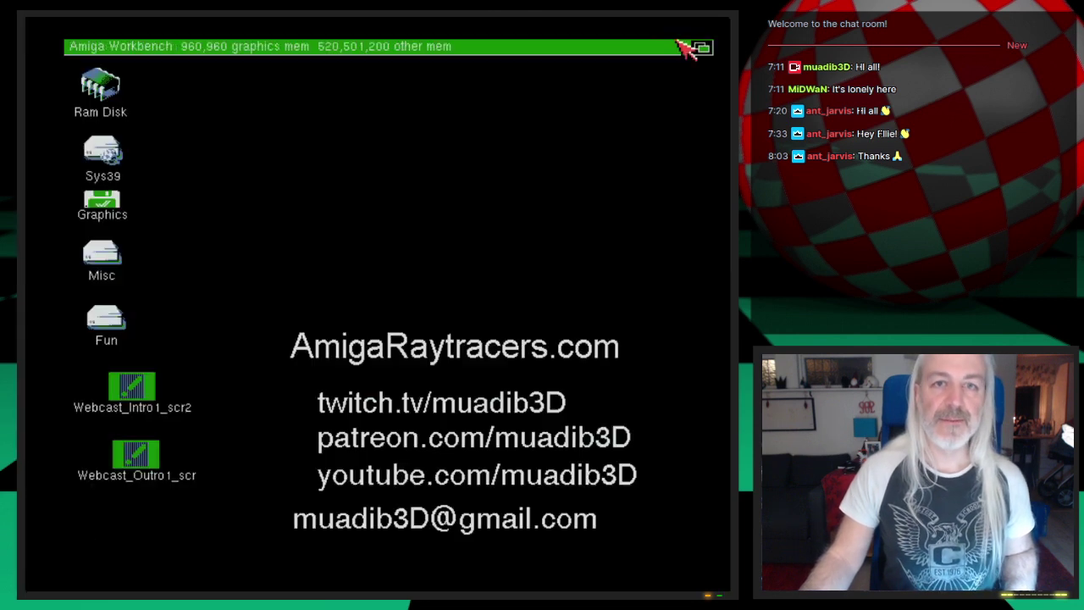
pyautogui.moveTo(139, 51); pyautogui.dragTo(145, 88)
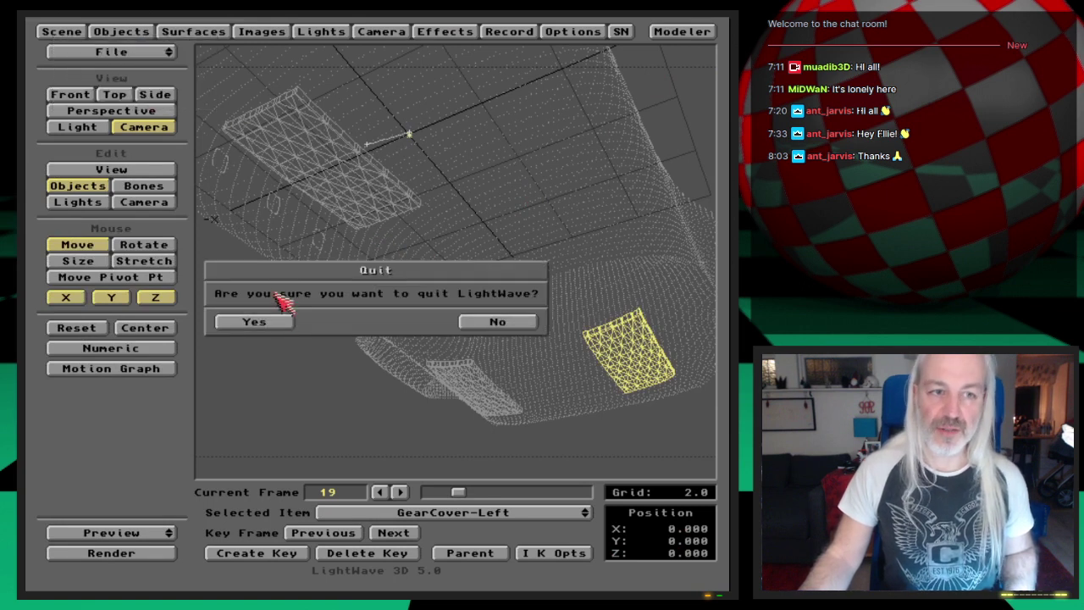
pyautogui.click(275, 319)
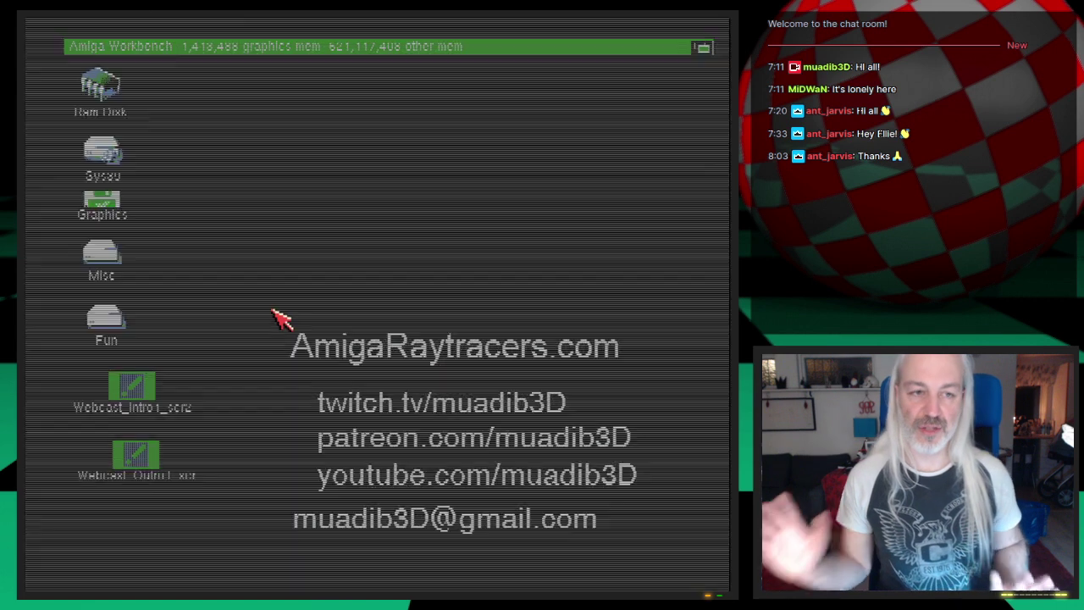